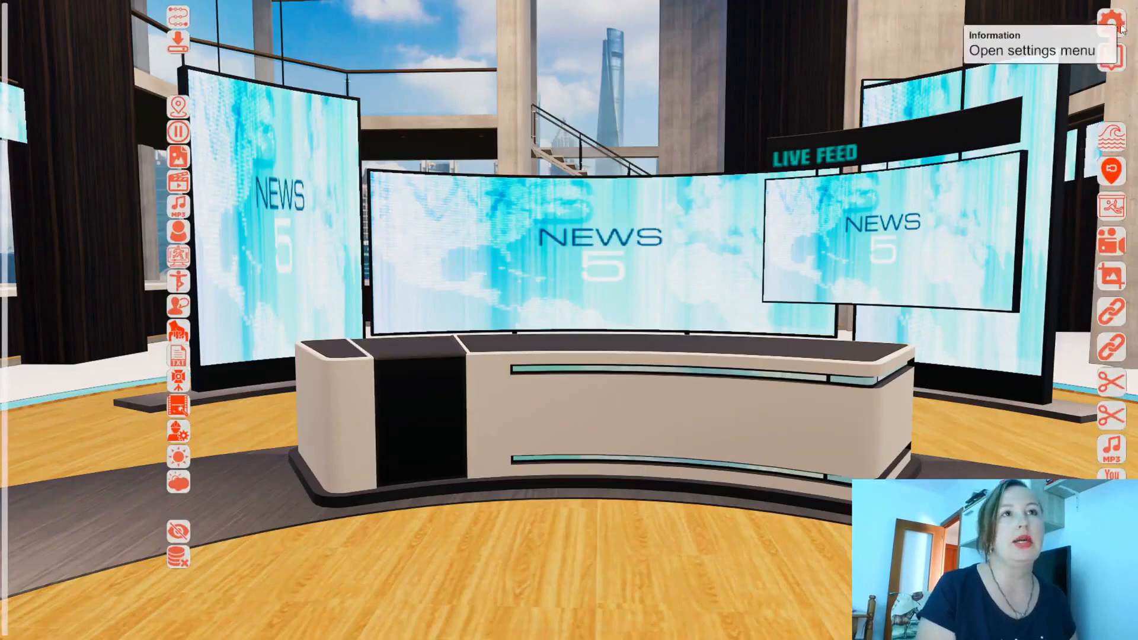
# Step: Open the settings and review the list of available scenes, keeping Studio news 5 selected
pyautogui.click(1110, 24)
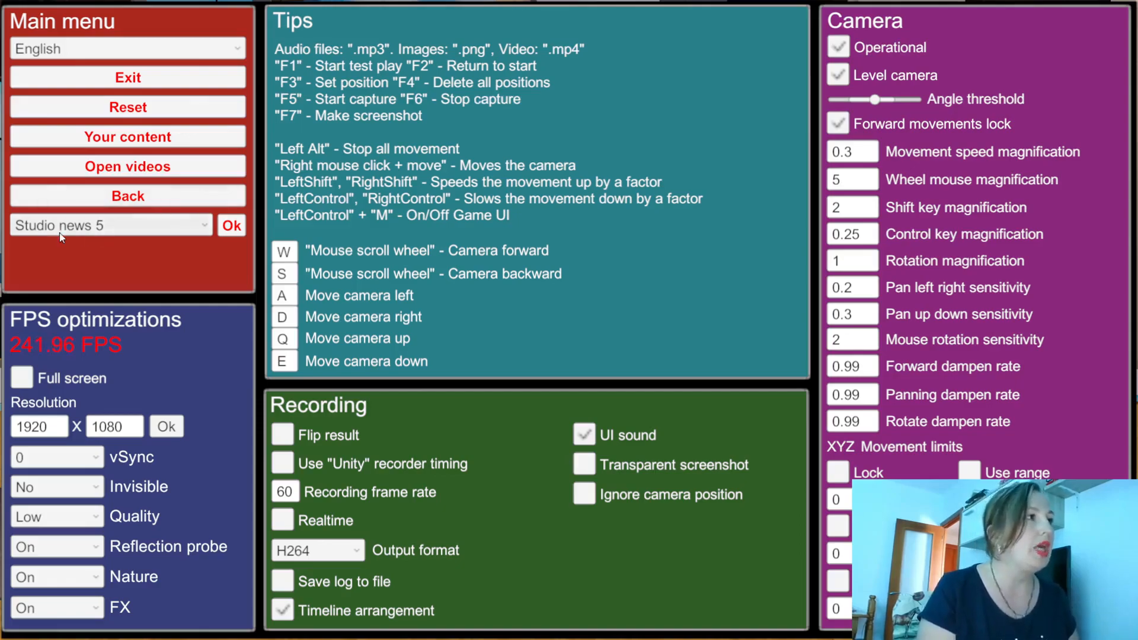
pyautogui.click(108, 231)
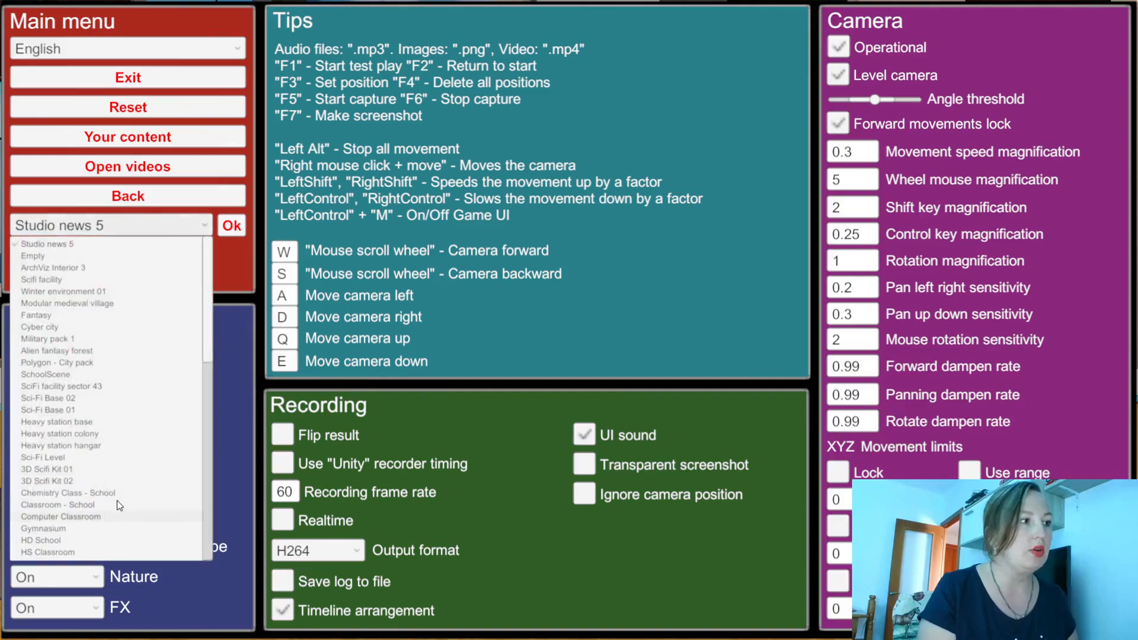
pyautogui.click(81, 243)
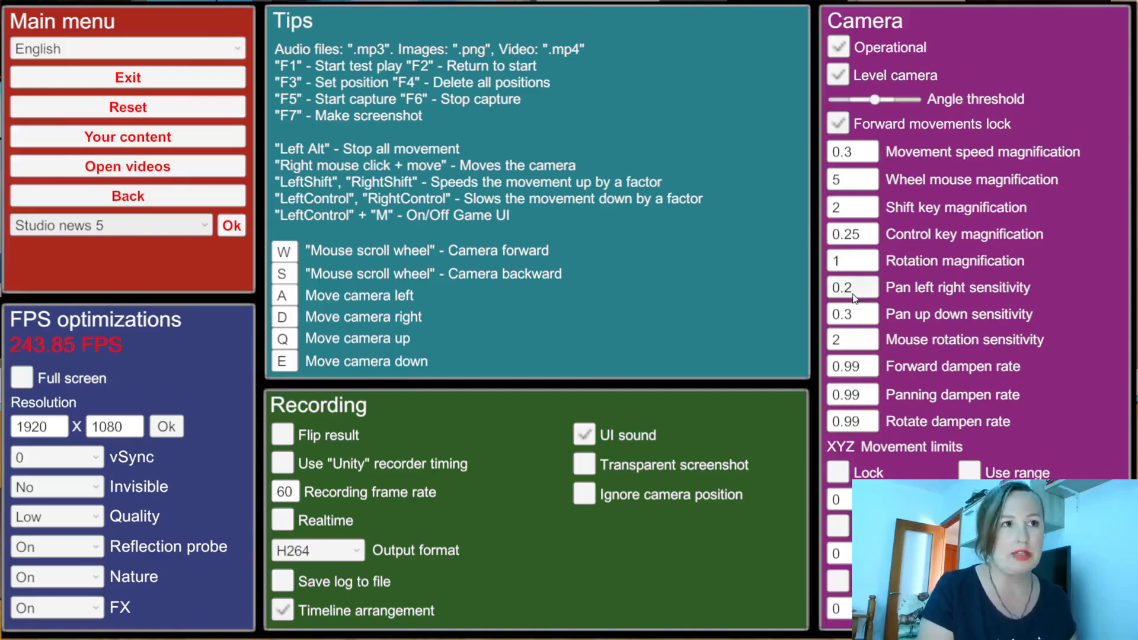
# Step: Set both the camera's pan left-right and pan up-down sensitivity to 0.11 and return to the scene
pyautogui.press('Escape')
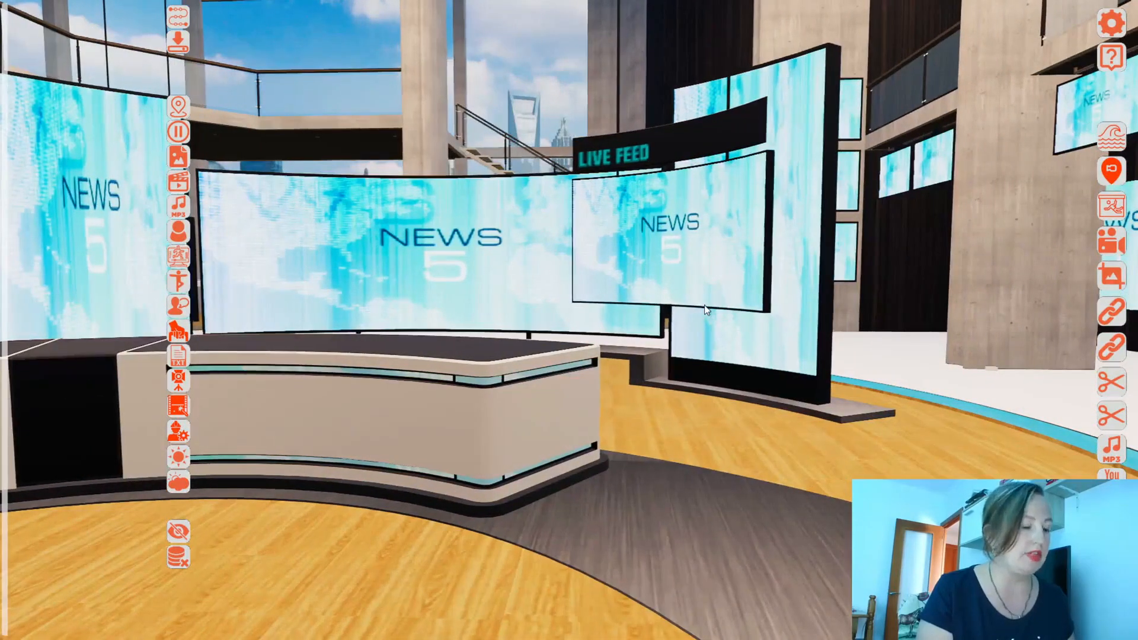
pyautogui.press('Escape')
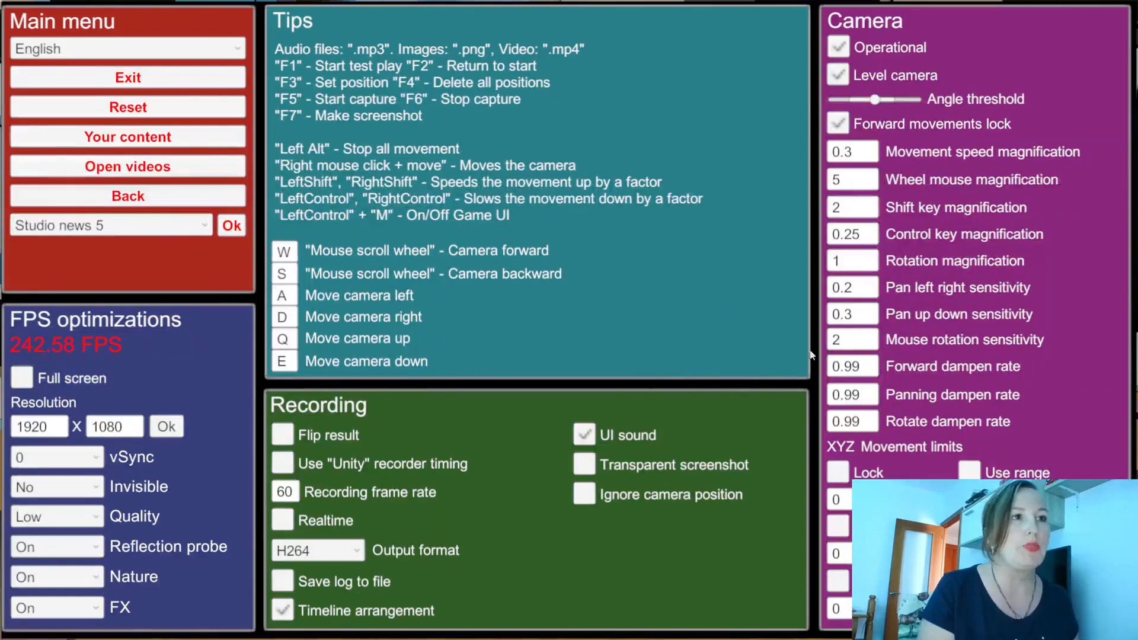
pyautogui.click(846, 289)
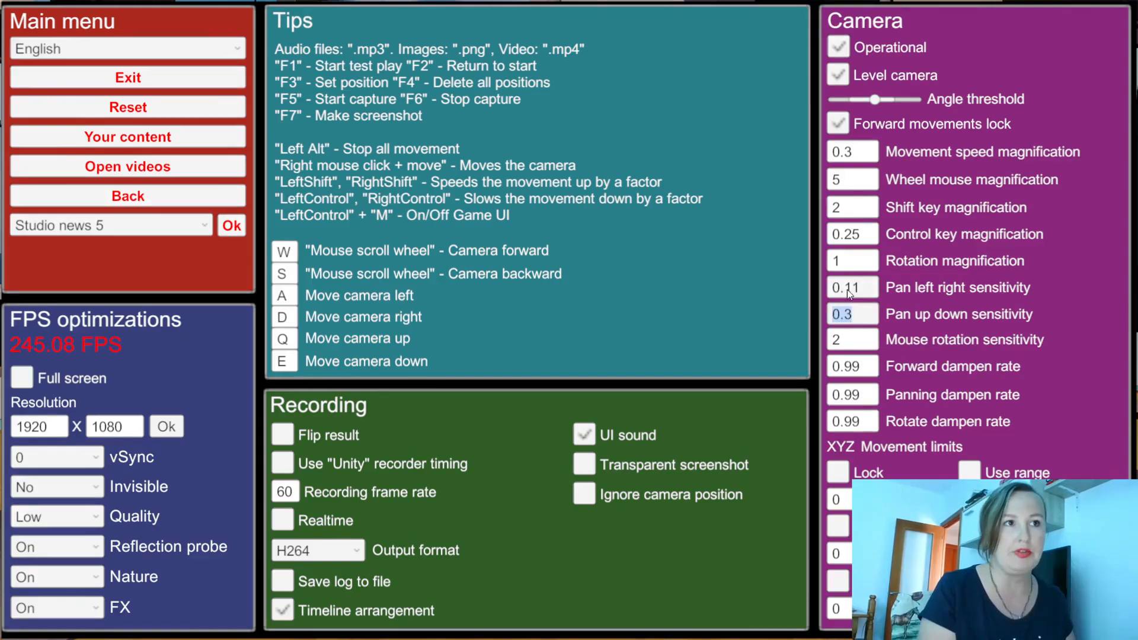
pyautogui.click(858, 313)
pyautogui.press('BackSpace')
pyautogui.write('11')
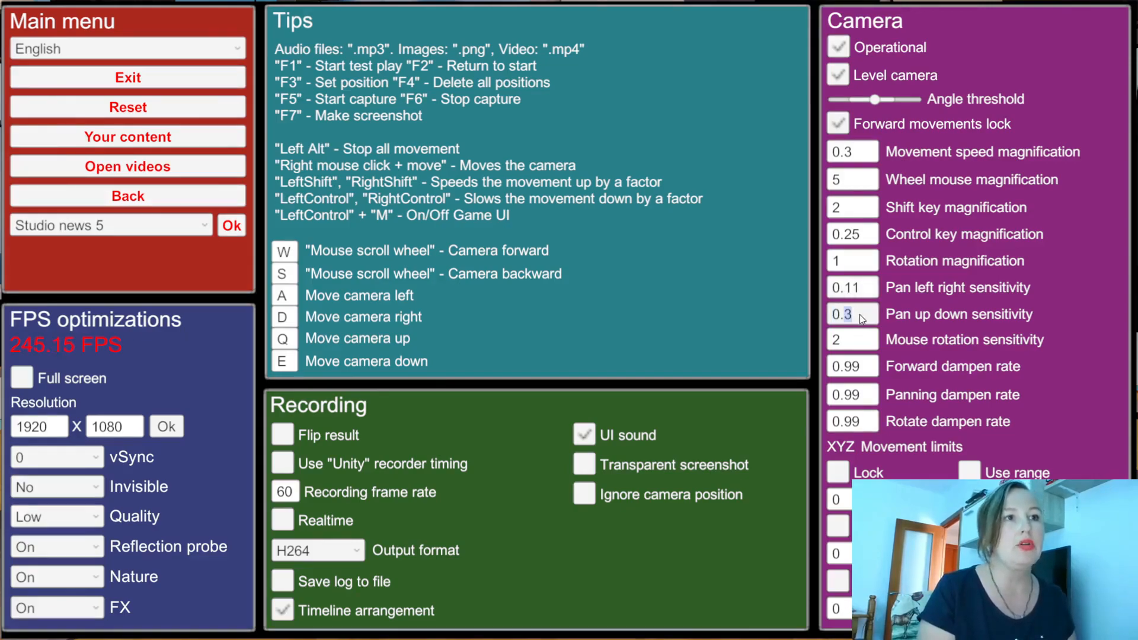
pyautogui.click(862, 341)
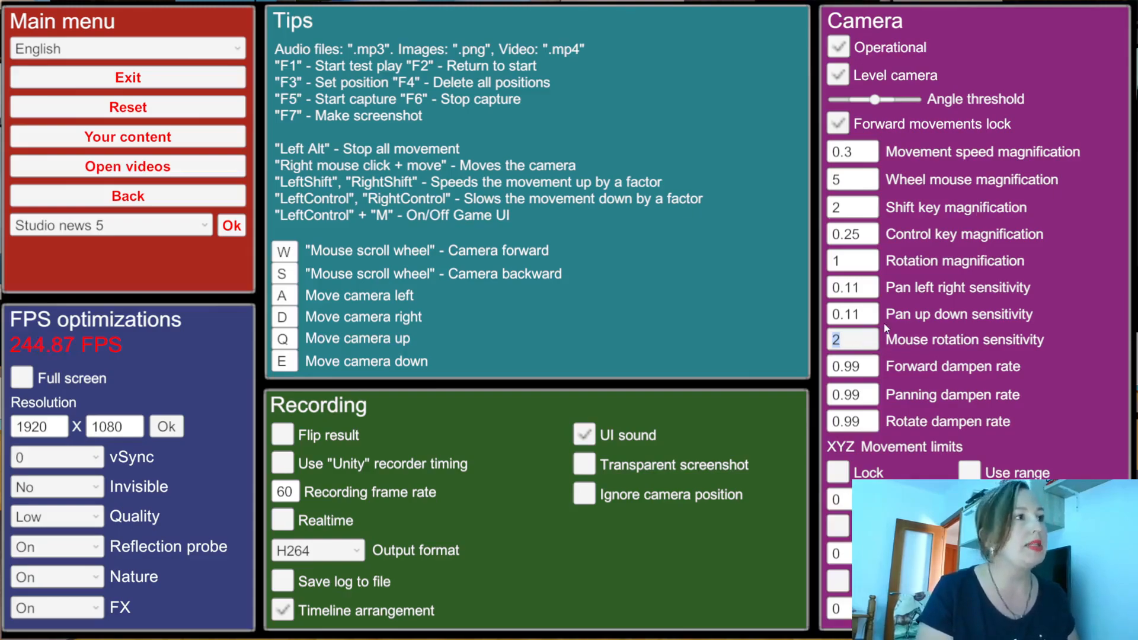
pyautogui.press('Escape')
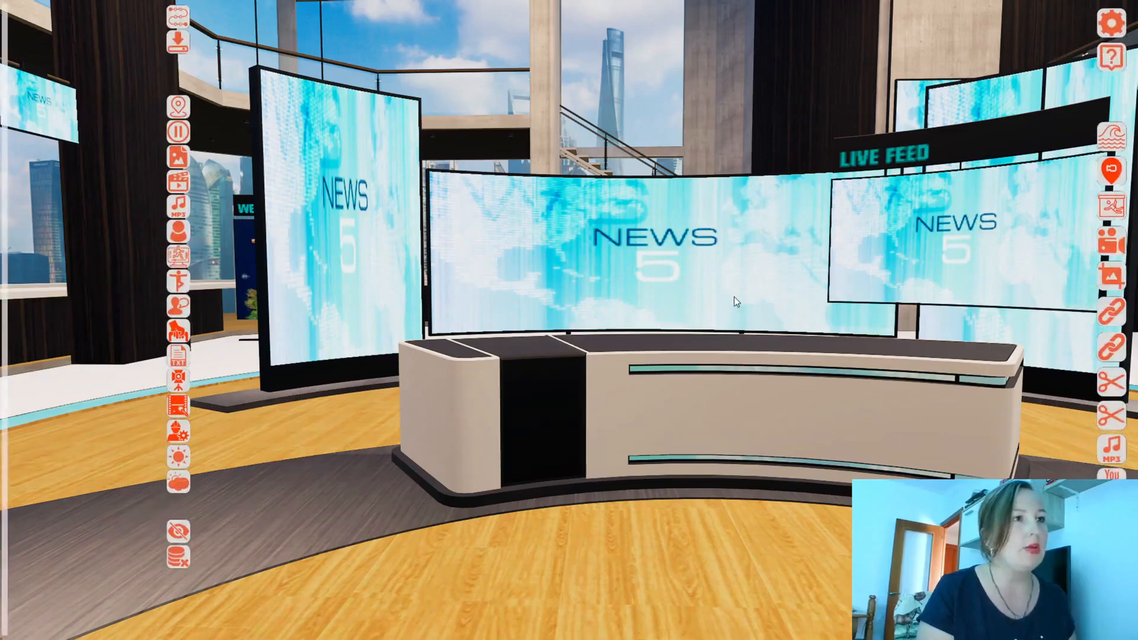
# Step: Test the sideways camera movement in front of the news desk
pyautogui.press('d')
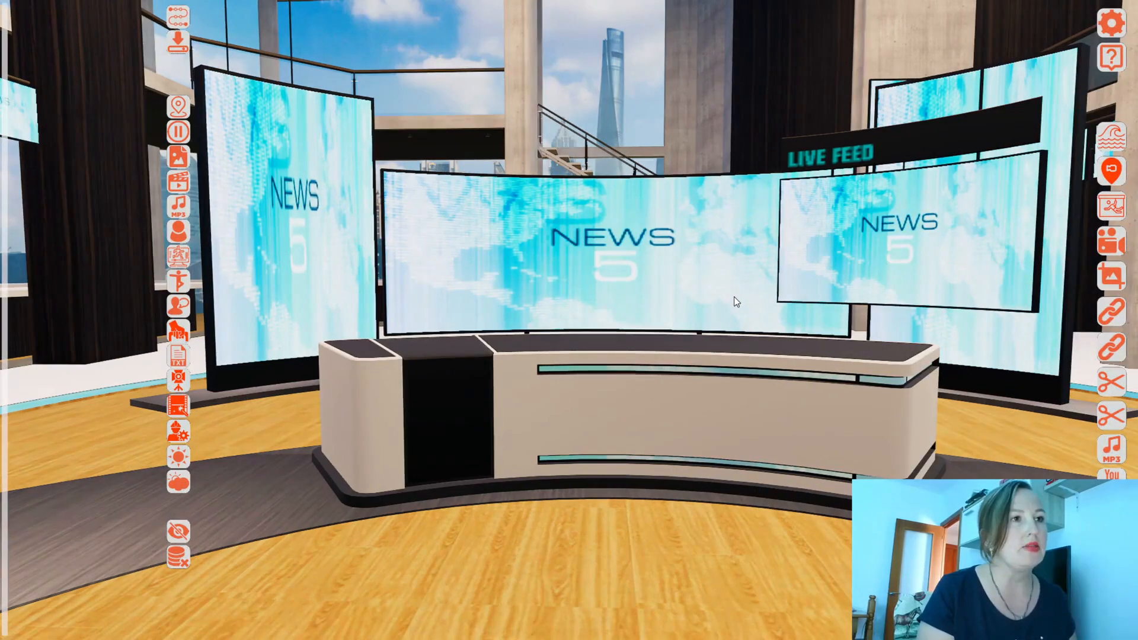
pyautogui.press('d')
pyautogui.press('a')
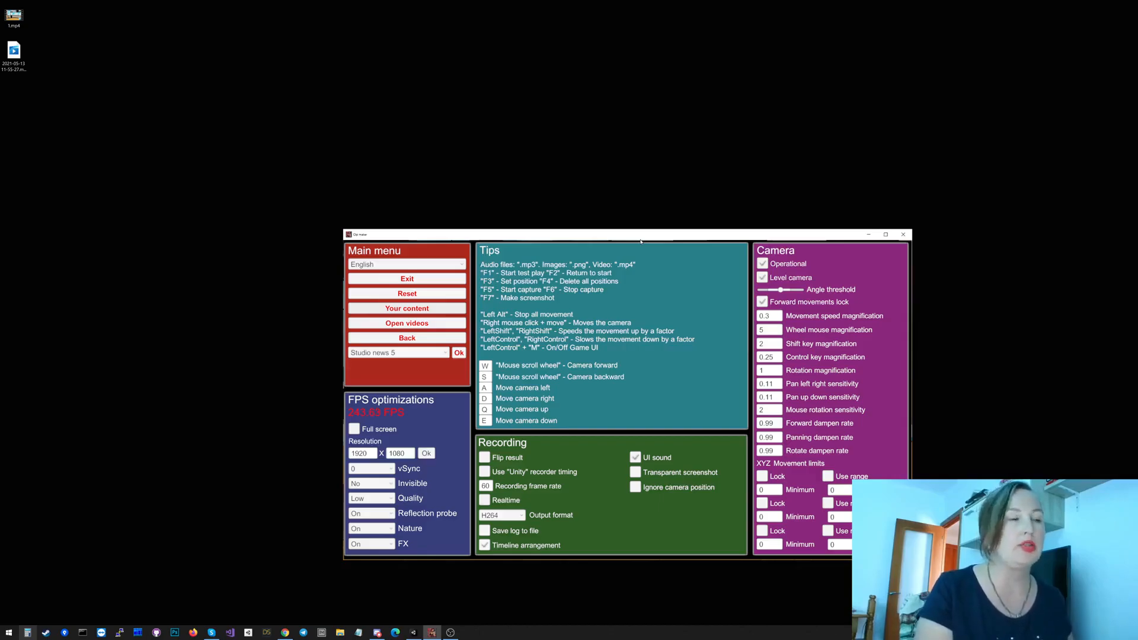
# Step: Open the custom content folder and inspect its audio files in the My subfolder and the Captures folder
pyautogui.click(408, 309)
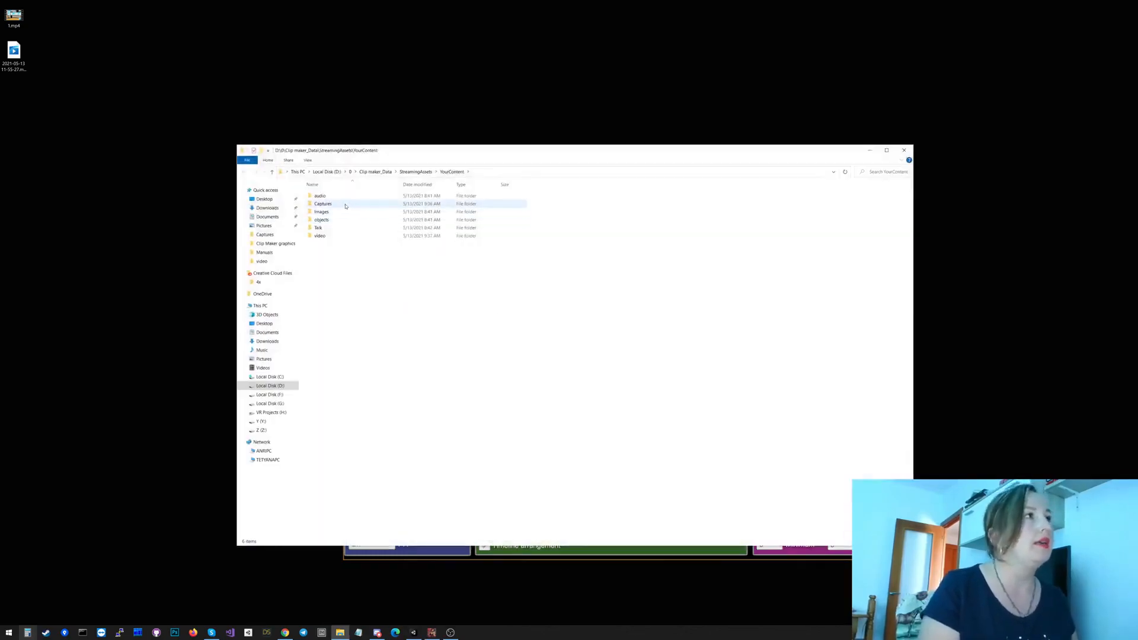
pyautogui.doubleClick(324, 195)
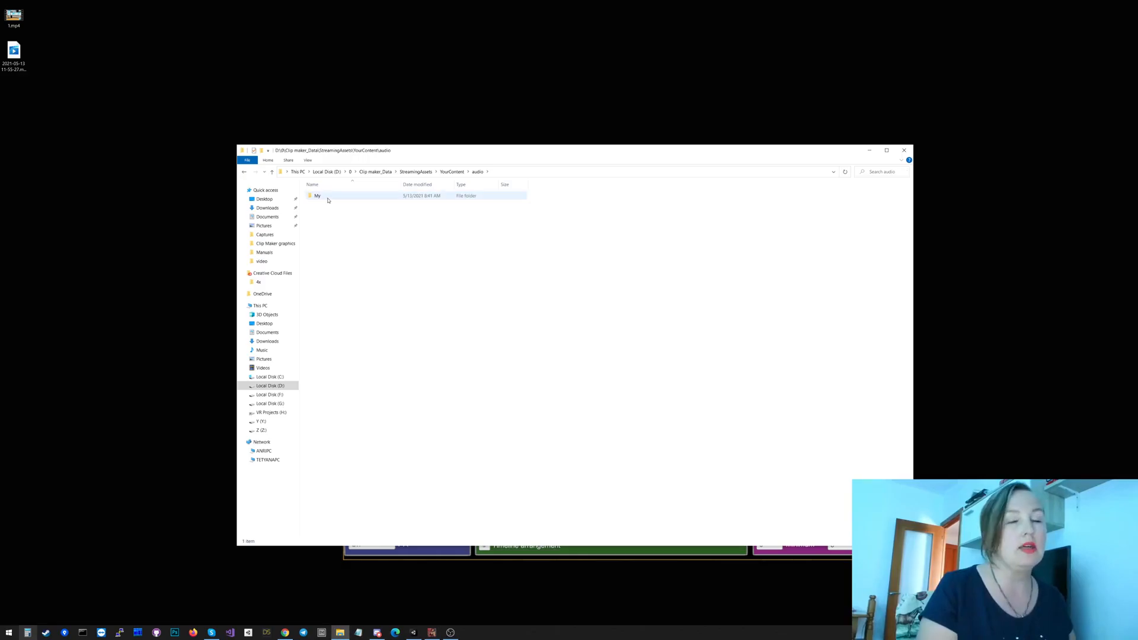
pyautogui.doubleClick(328, 198)
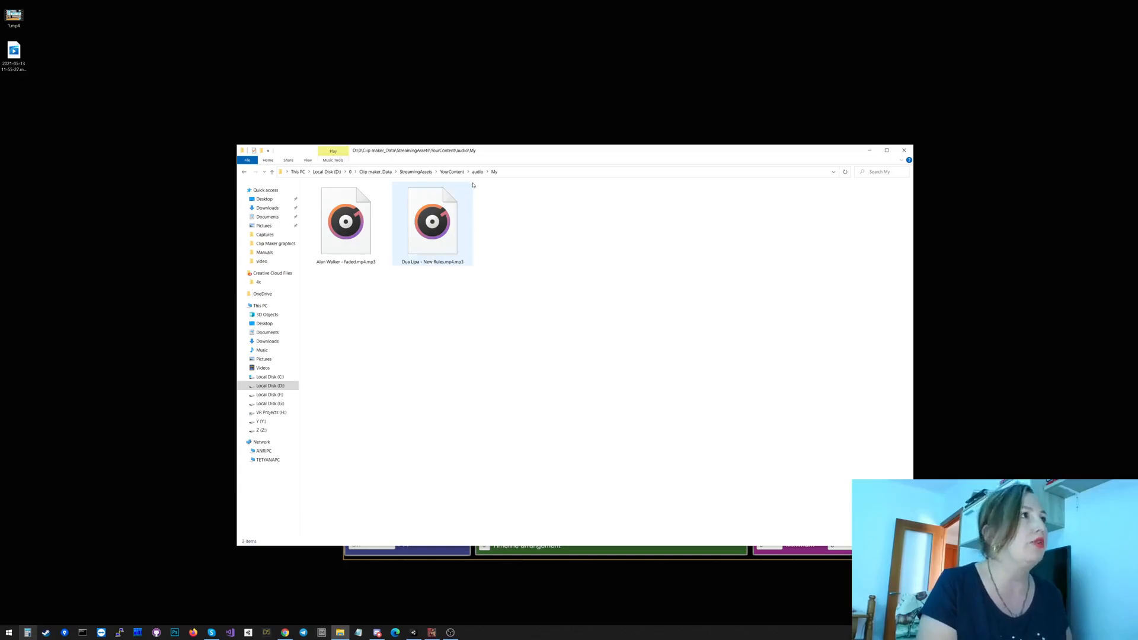
pyautogui.click(453, 172)
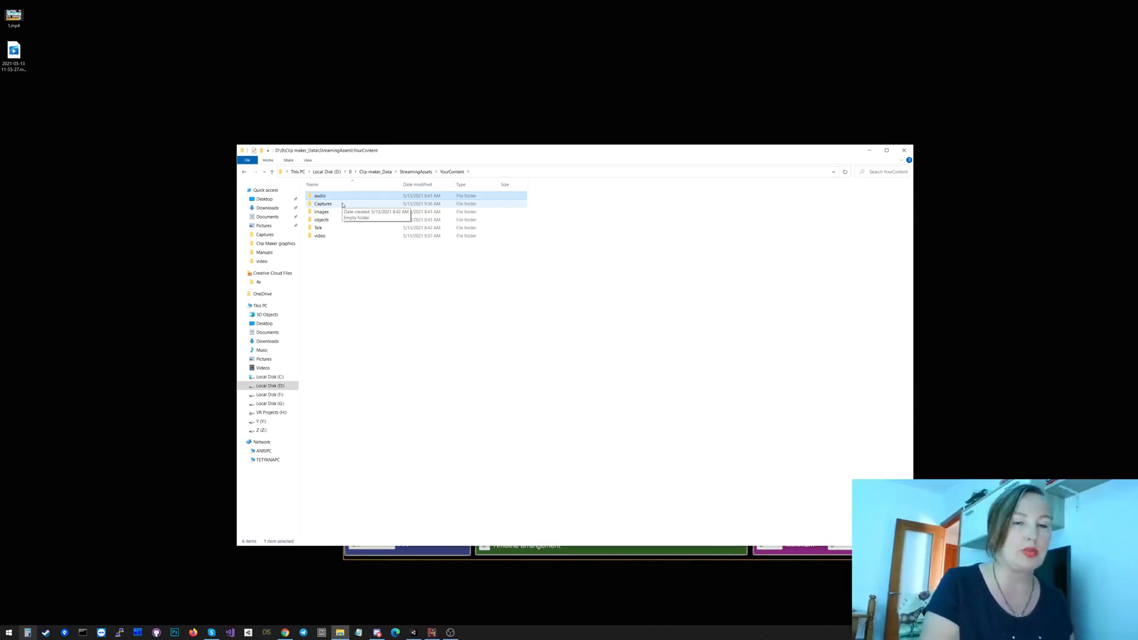
pyautogui.doubleClick(342, 204)
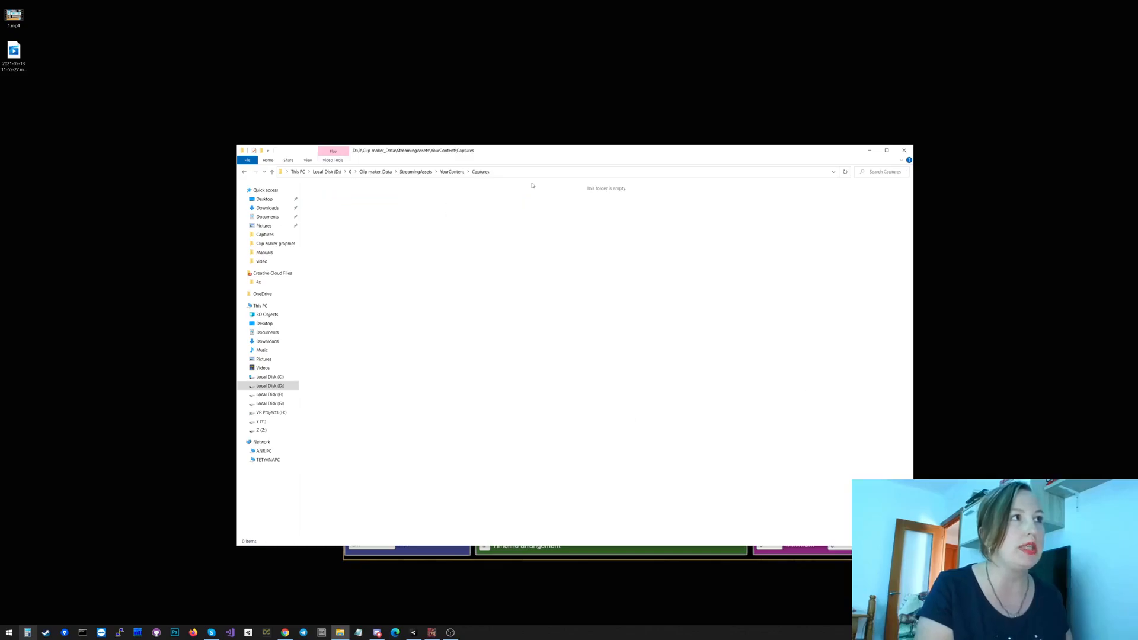
pyautogui.click(453, 172)
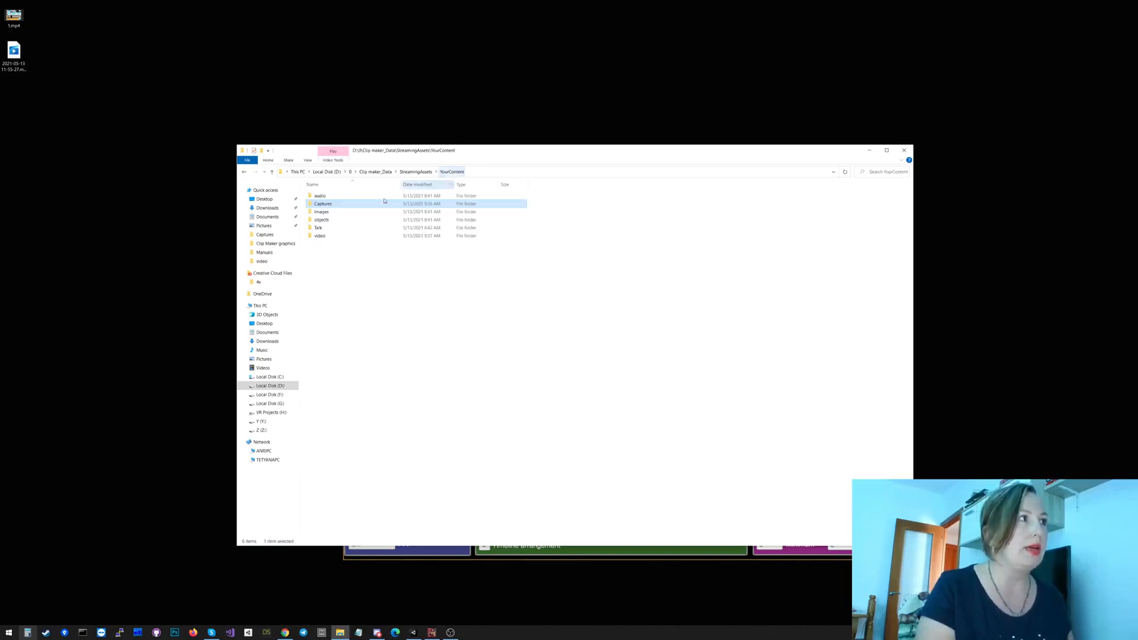
# Step: Inspect the pictures in the Images folder and return to the YourContent folder
pyautogui.click(326, 213)
pyautogui.doubleClick(327, 213)
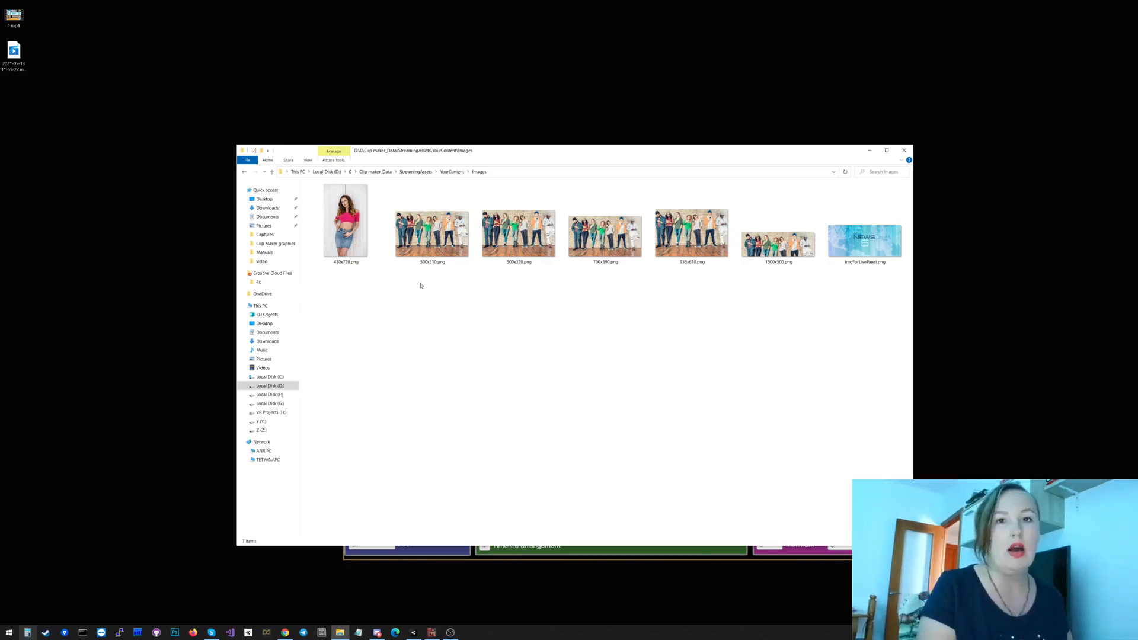
pyautogui.click(453, 172)
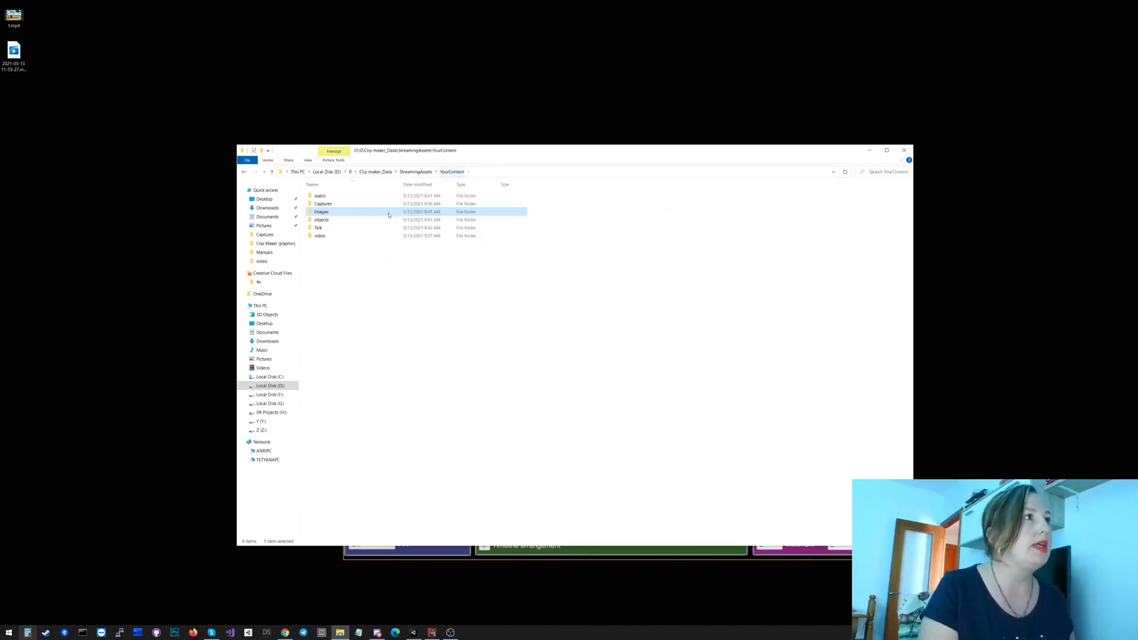
# Step: Inspect the model and texture files in the three subfolders of the objects folder, ending back in YourContent
pyautogui.doubleClick(322, 220)
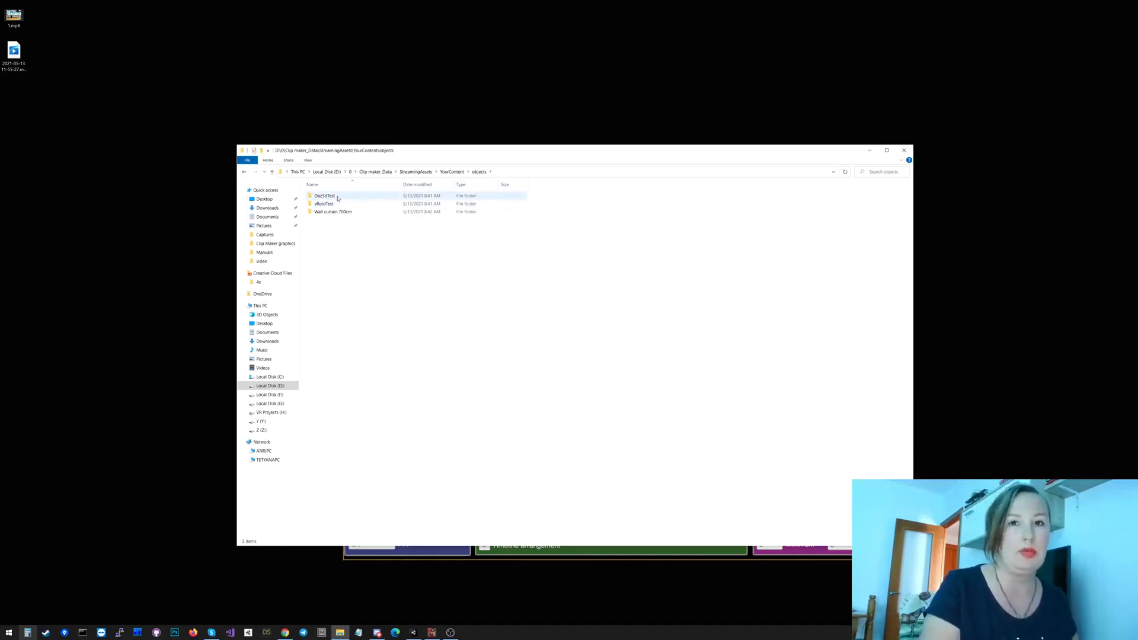
pyautogui.doubleClick(335, 197)
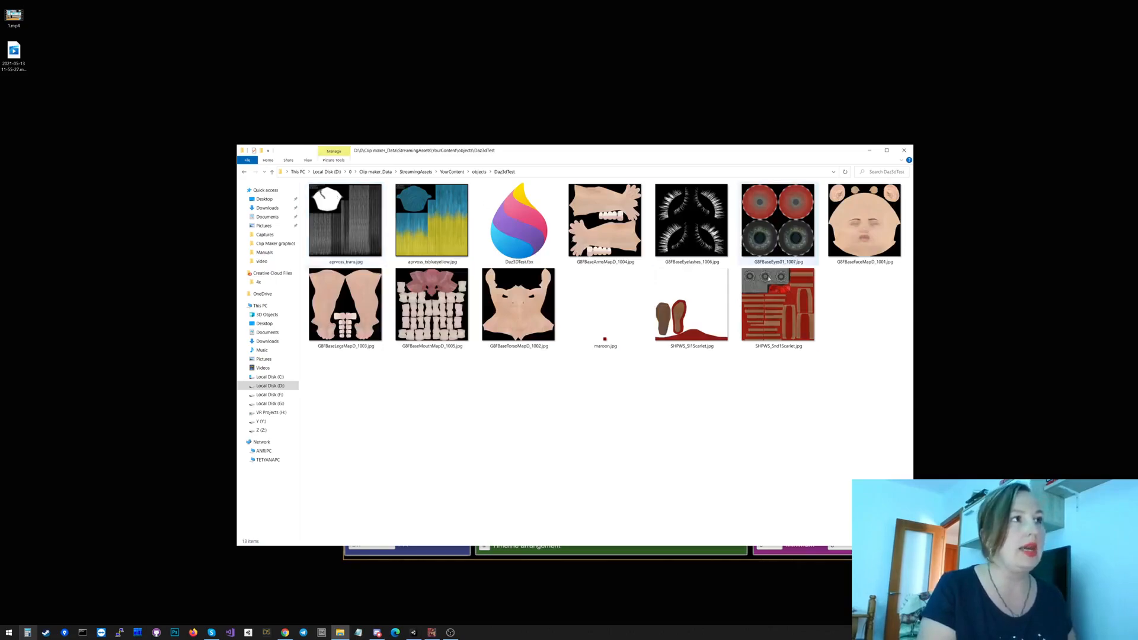
pyautogui.click(478, 172)
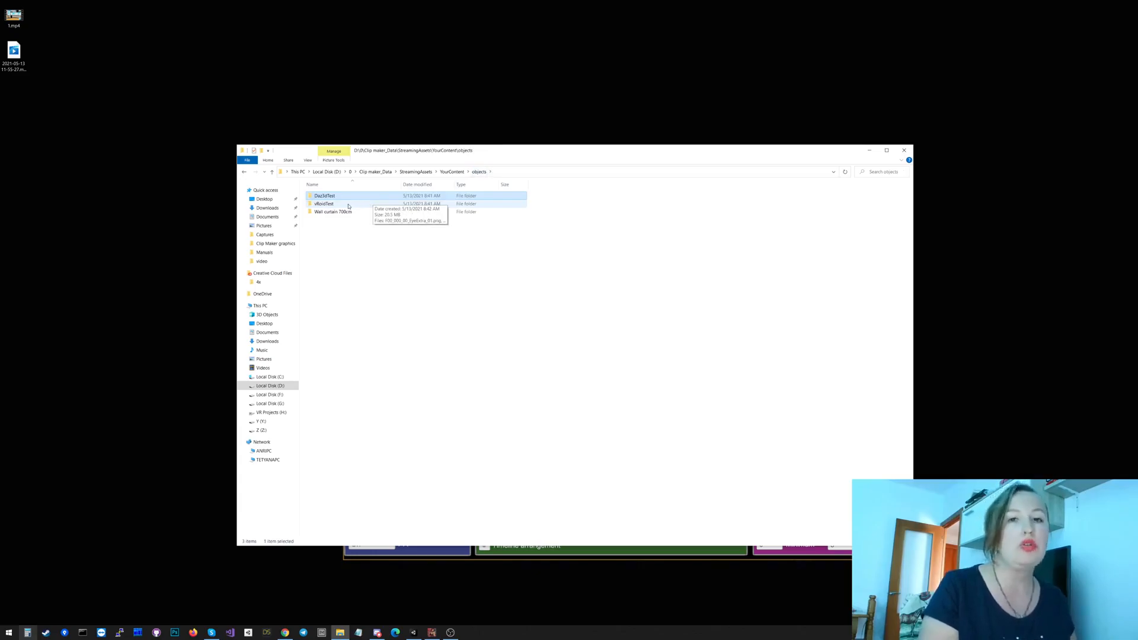
pyautogui.doubleClick(349, 204)
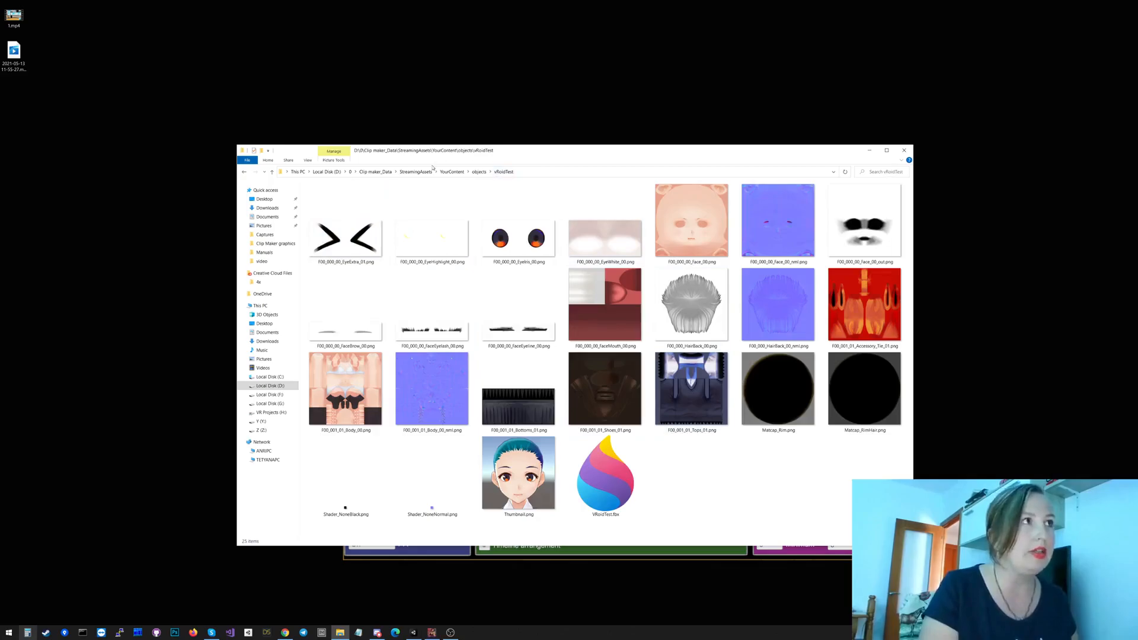
pyautogui.click(479, 171)
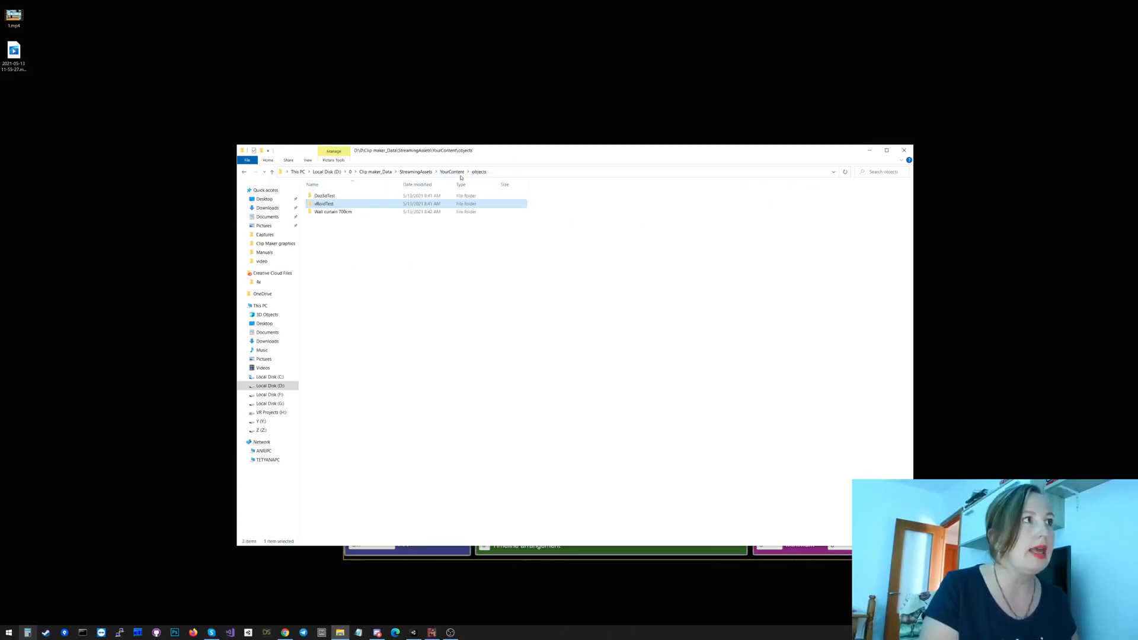
pyautogui.doubleClick(338, 214)
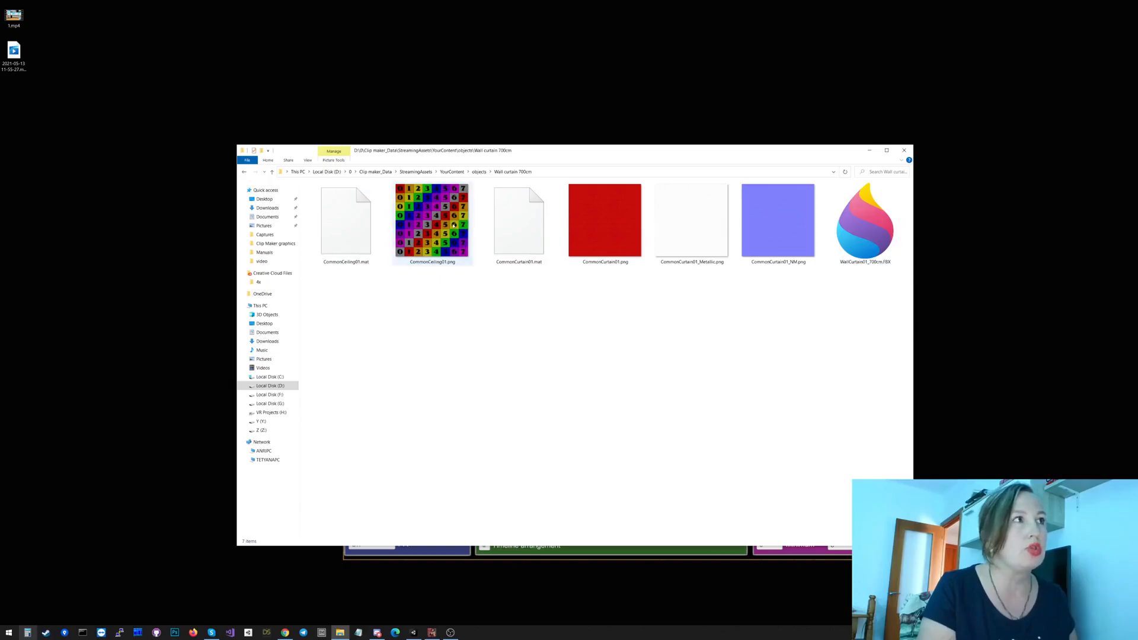
pyautogui.click(480, 172)
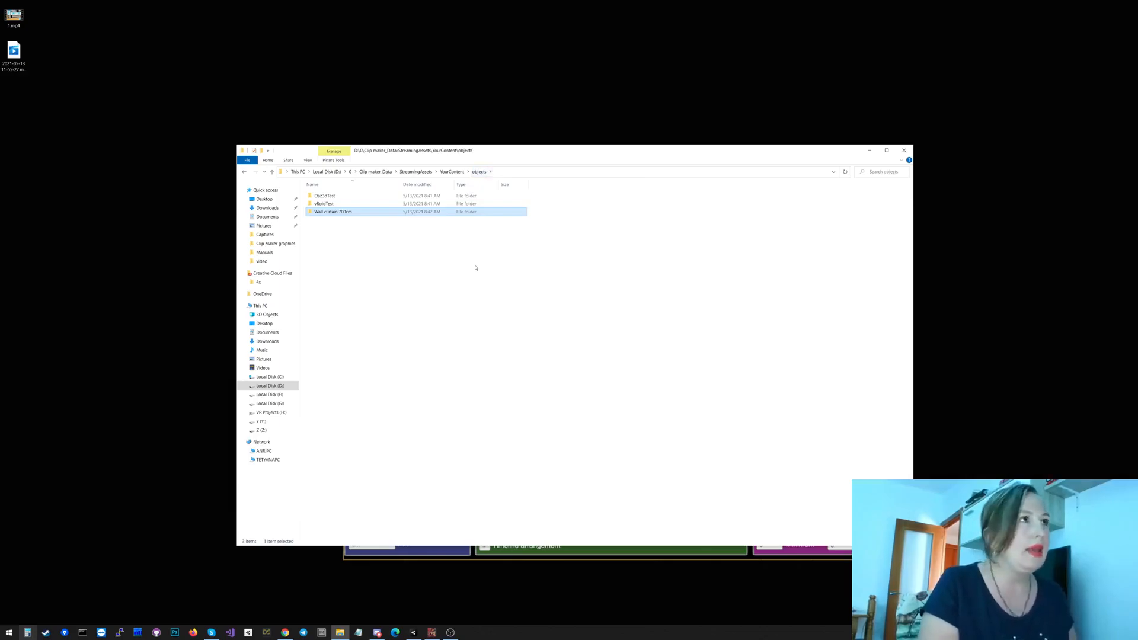
pyautogui.click(452, 171)
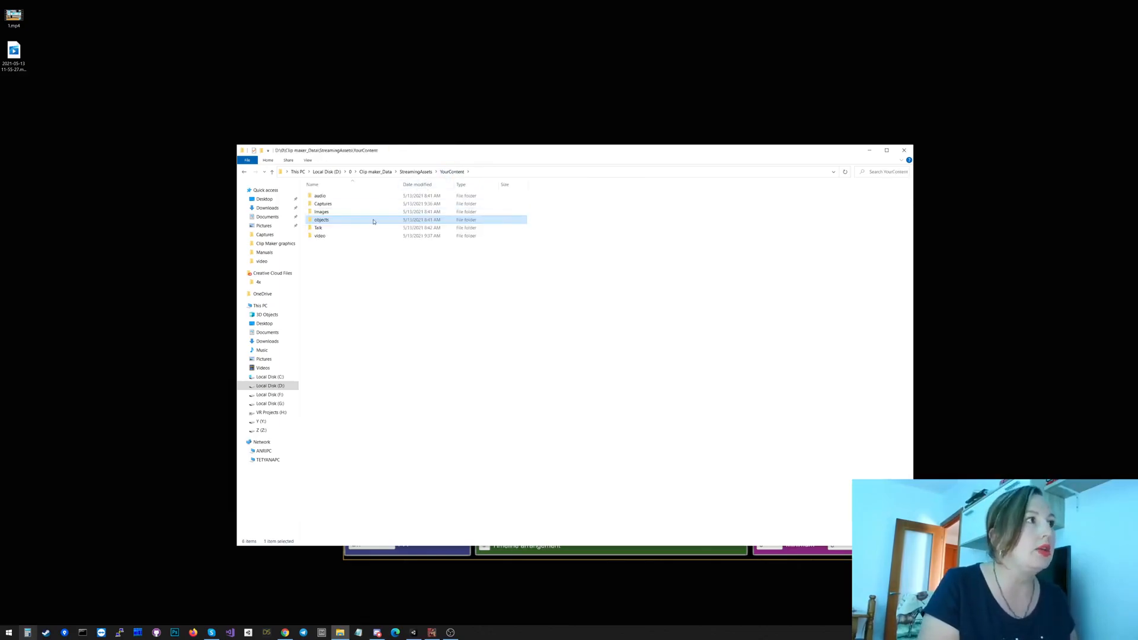
# Step: Inspect the voice files in the Talk folder and the clips in the video folder and its My subfolder
pyautogui.doubleClick(320, 228)
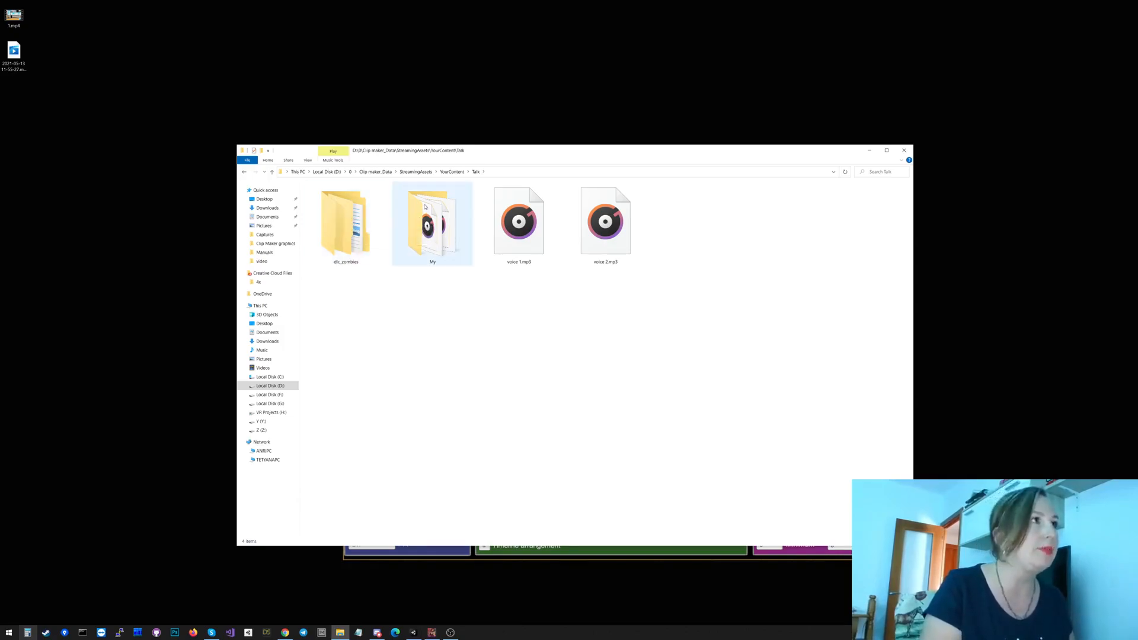
pyautogui.click(452, 172)
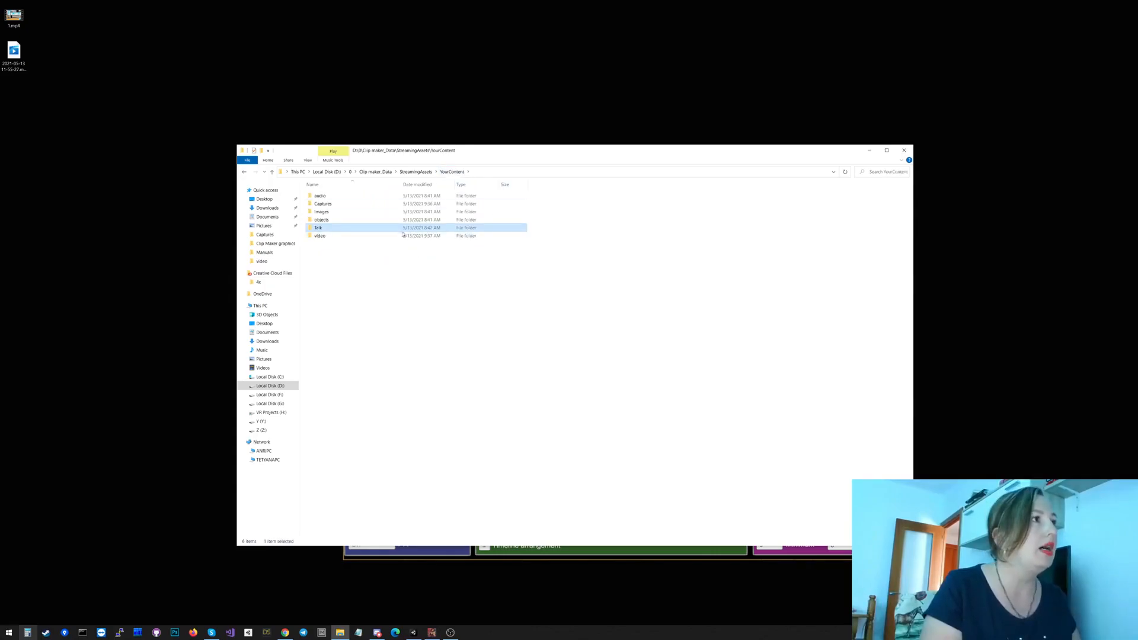
pyautogui.doubleClick(337, 237)
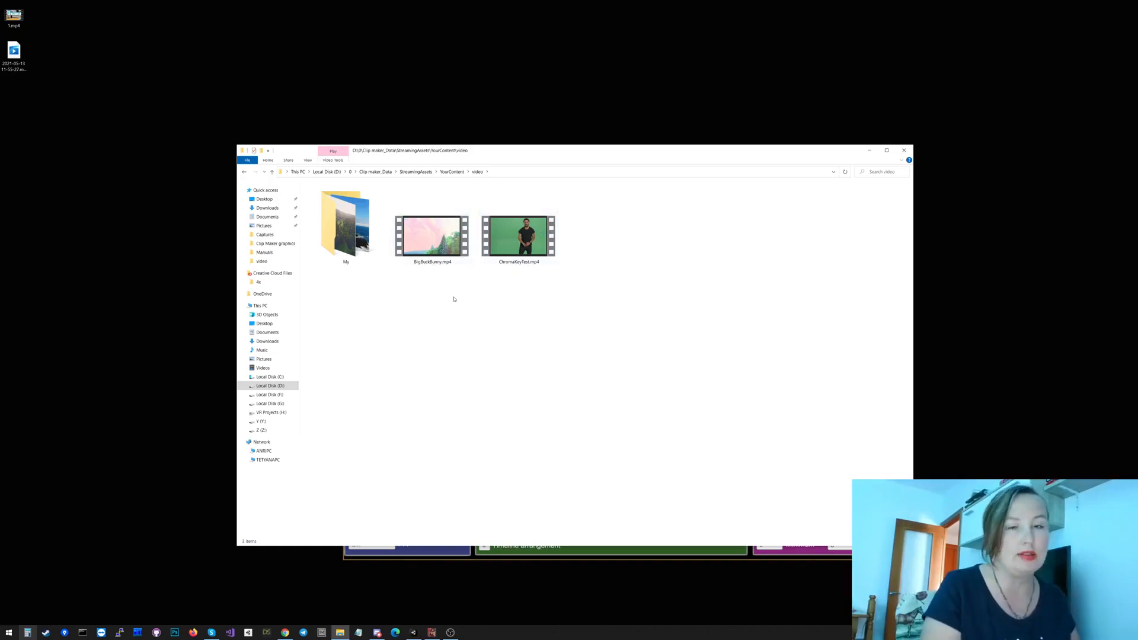
pyautogui.doubleClick(364, 245)
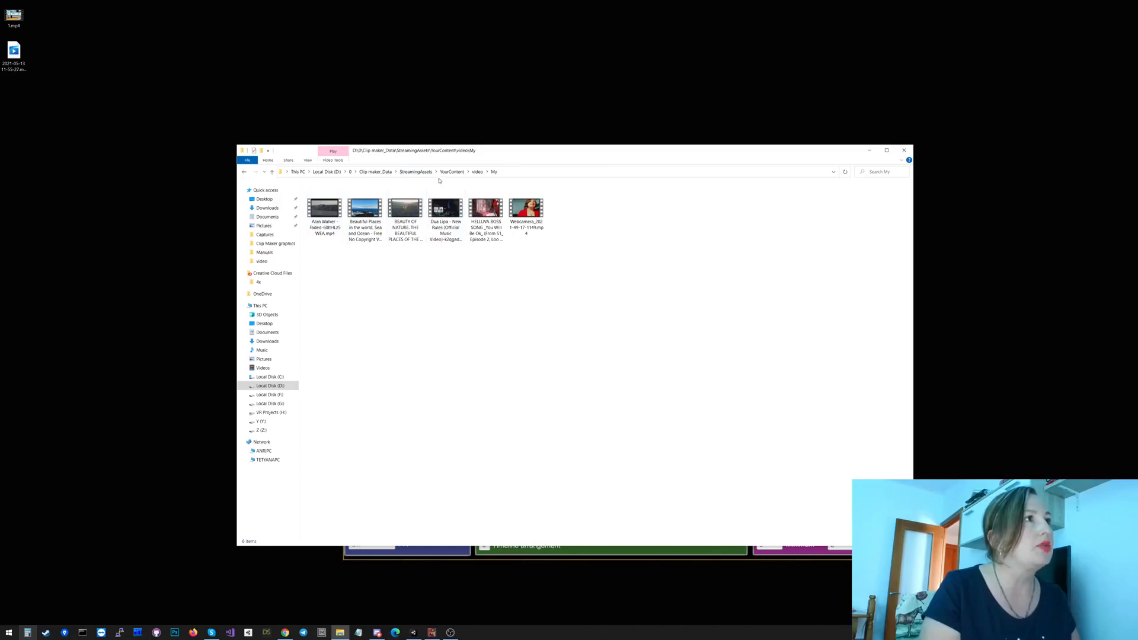
pyautogui.click(458, 172)
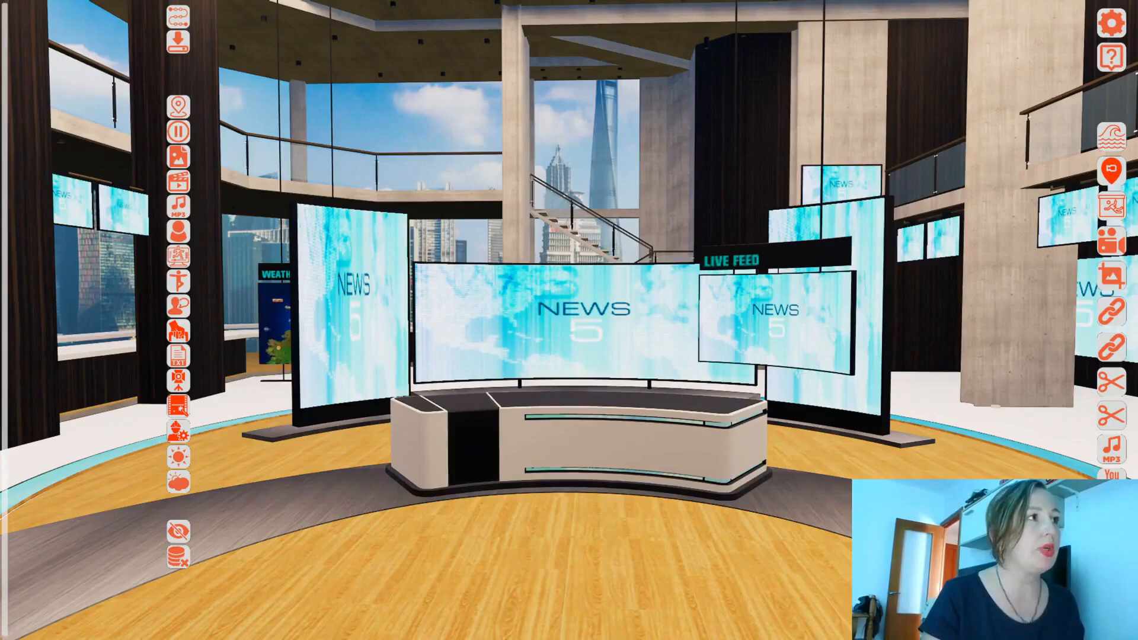
# Step: Add a camera position at the front view of the news desk and a second one looking down on the desk from above
pyautogui.click(178, 107)
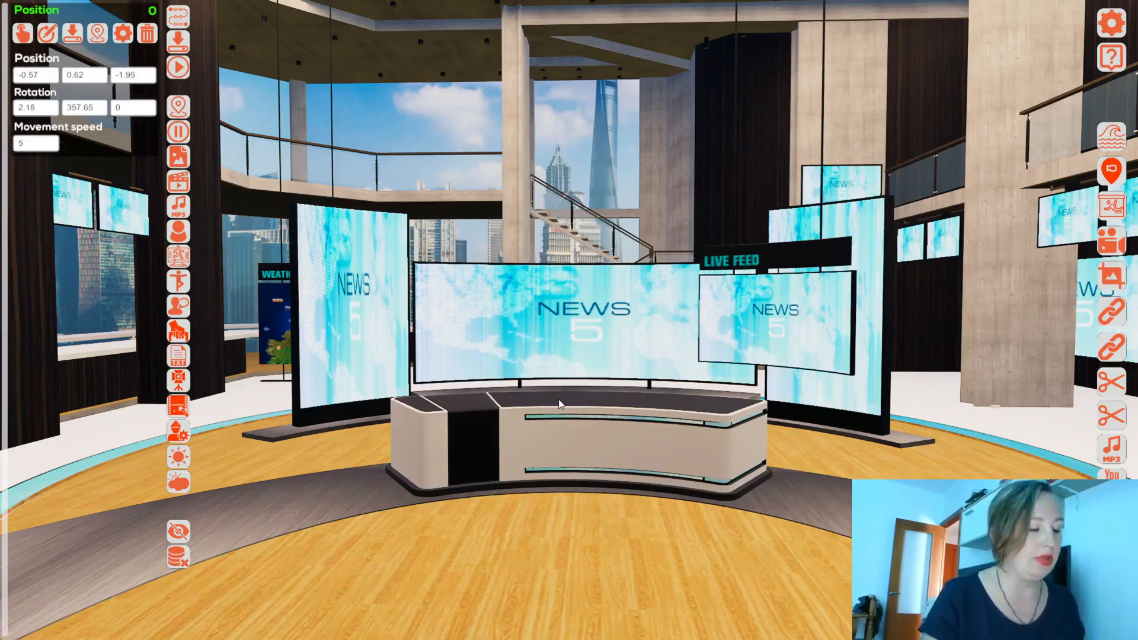
pyautogui.press('w')
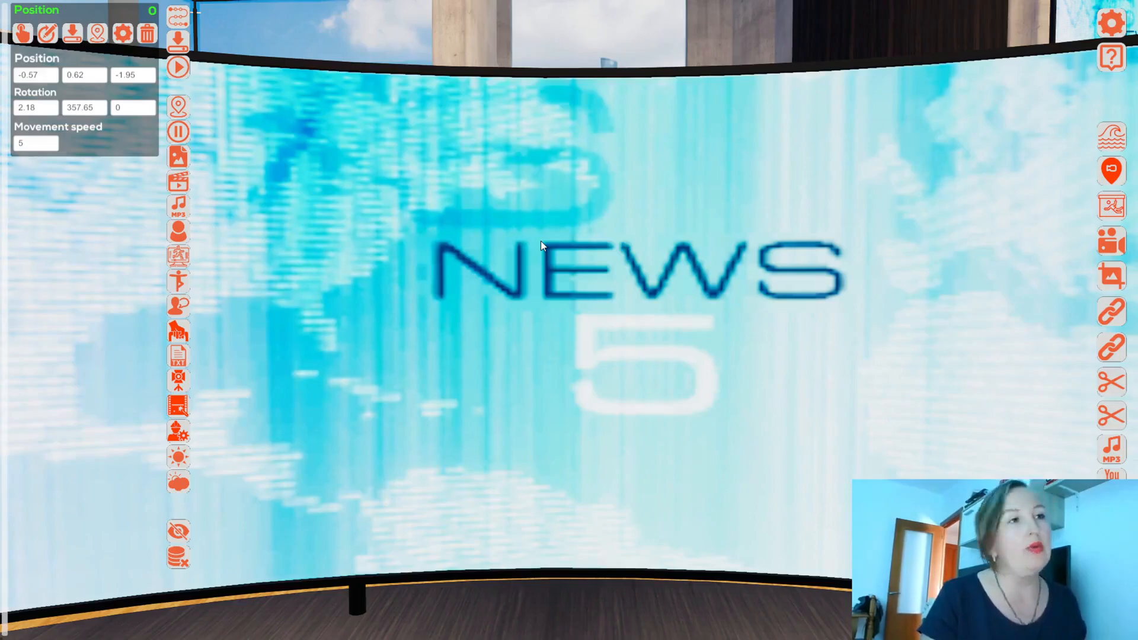
pyautogui.press('w')
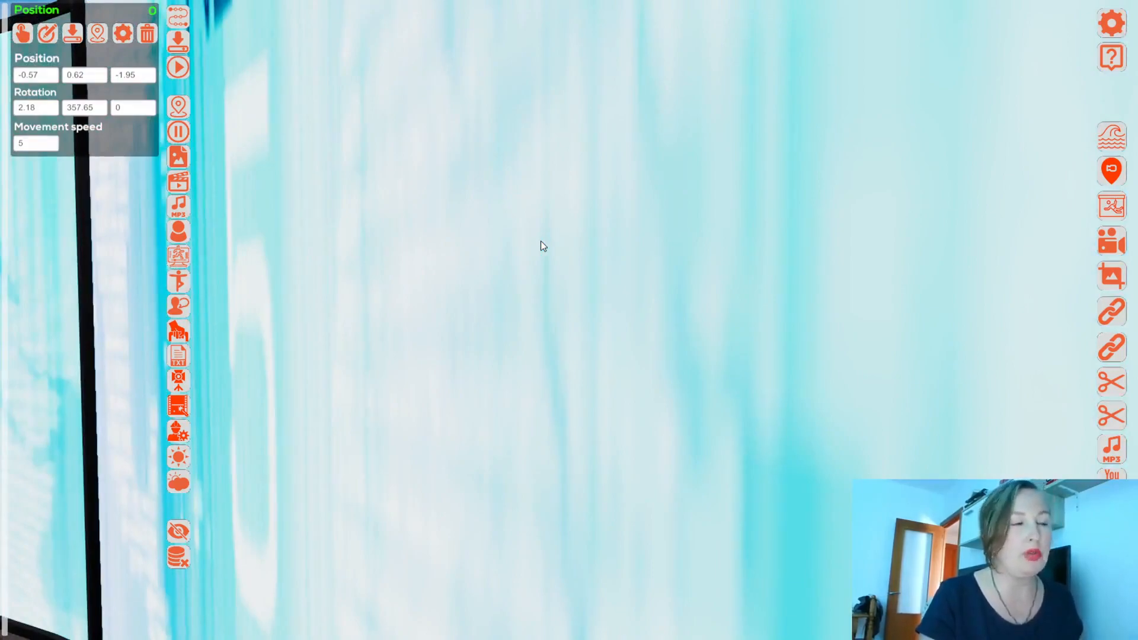
pyautogui.press('s')
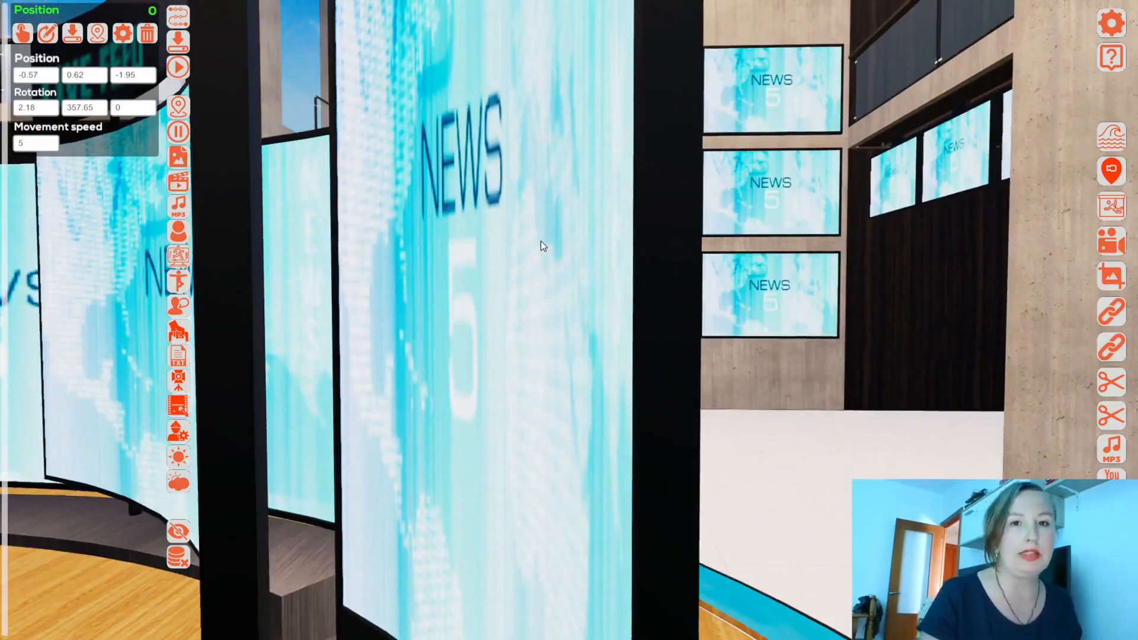
pyautogui.press('s')
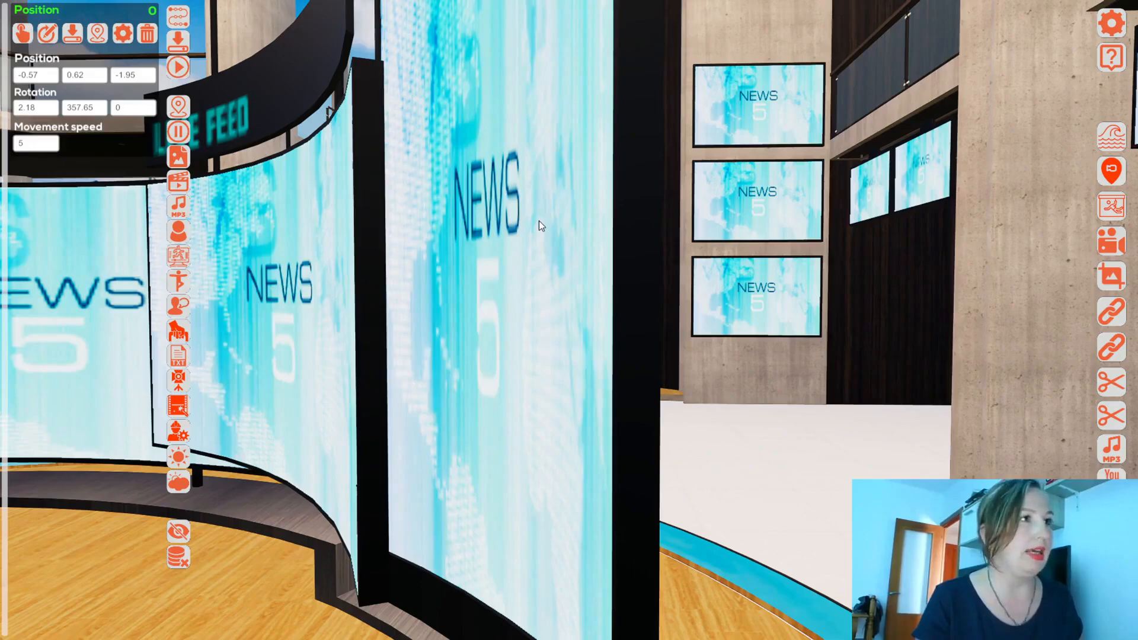
pyautogui.press('e')
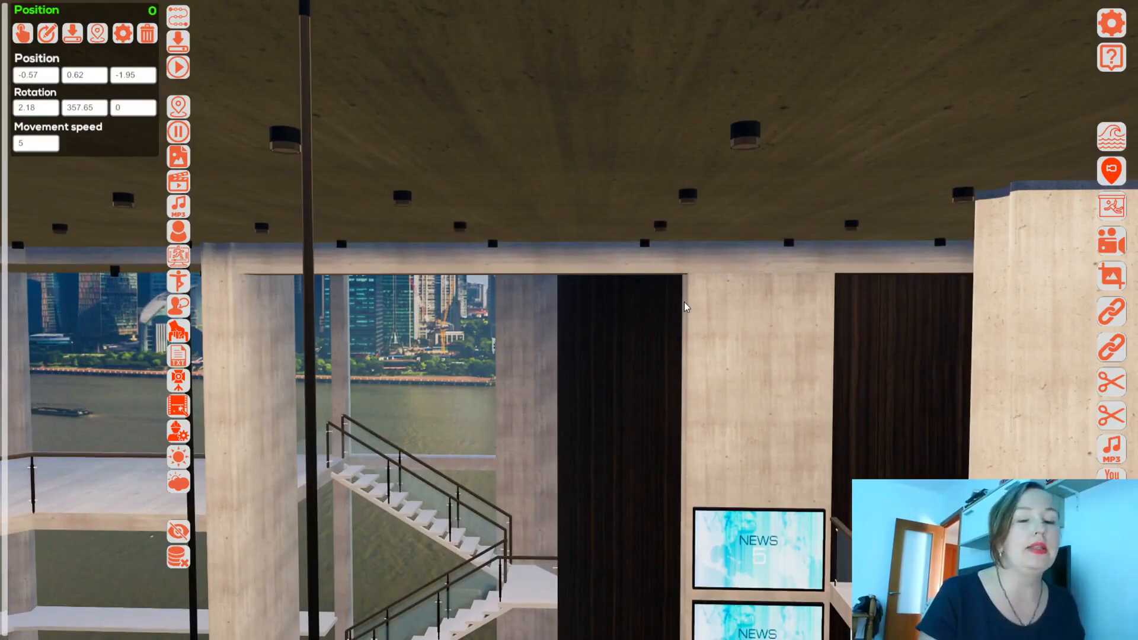
pyautogui.moveTo(684, 303); pyautogui.dragTo(634, 324, button='right')
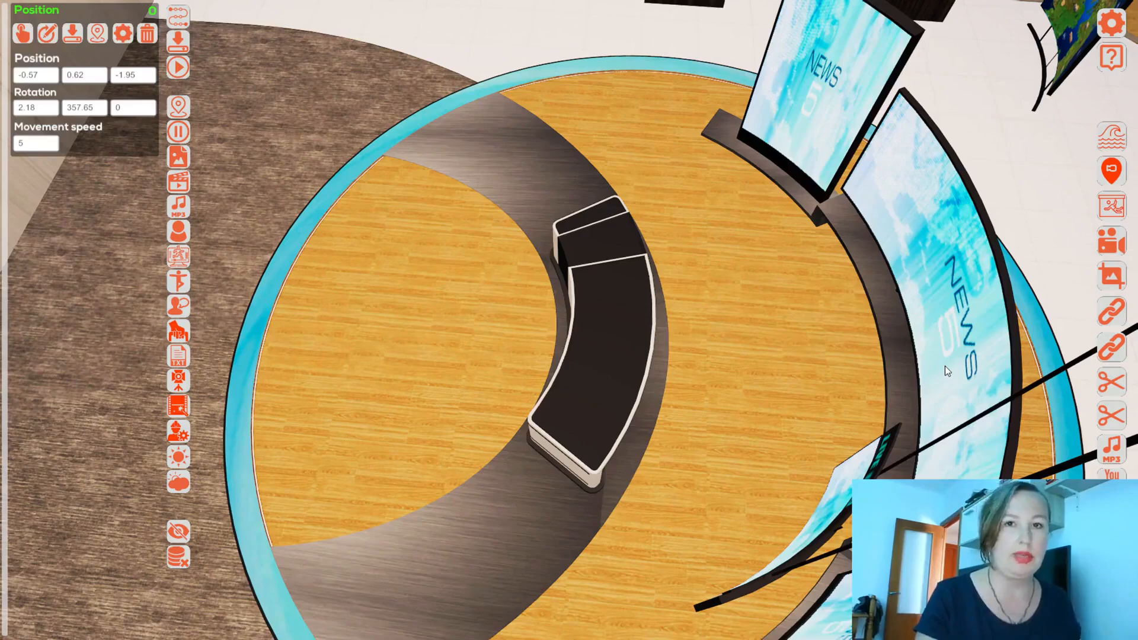
pyautogui.click(185, 109)
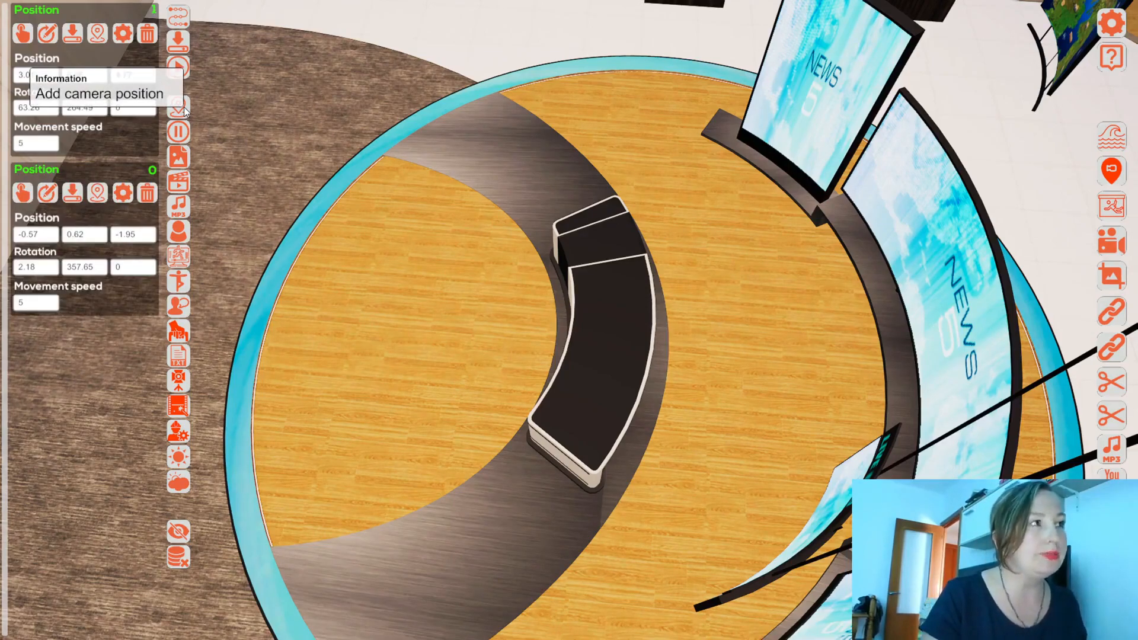
# Step: Play back the camera path before and after setting position 0's movement speed to 0.5 and saving its settings
pyautogui.click(179, 68)
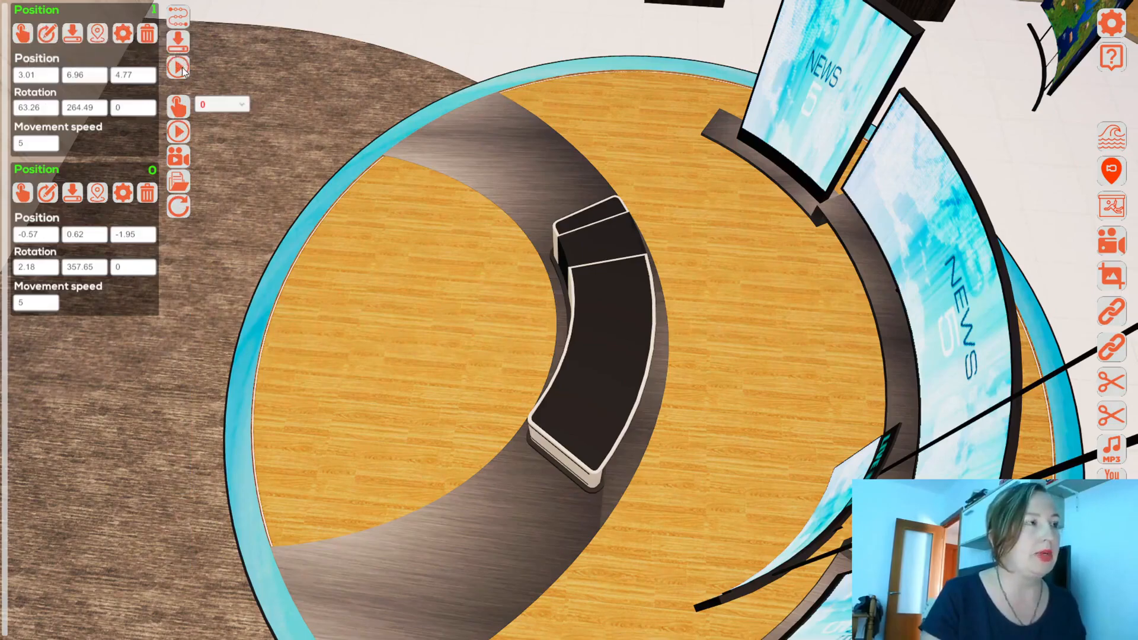
pyautogui.click(179, 133)
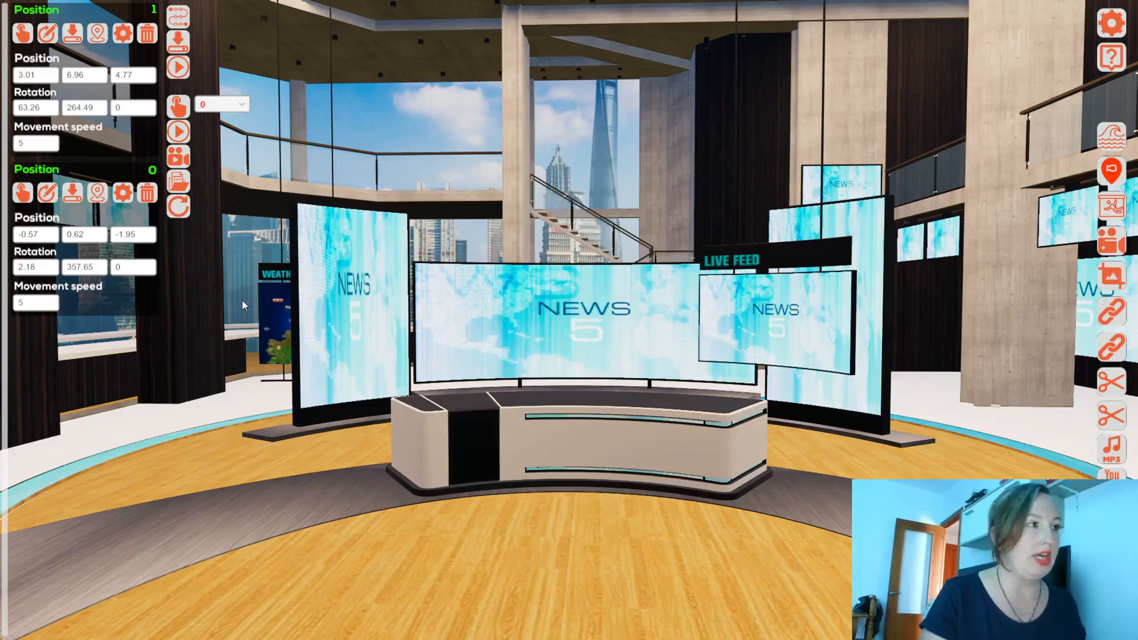
pyautogui.click(47, 305)
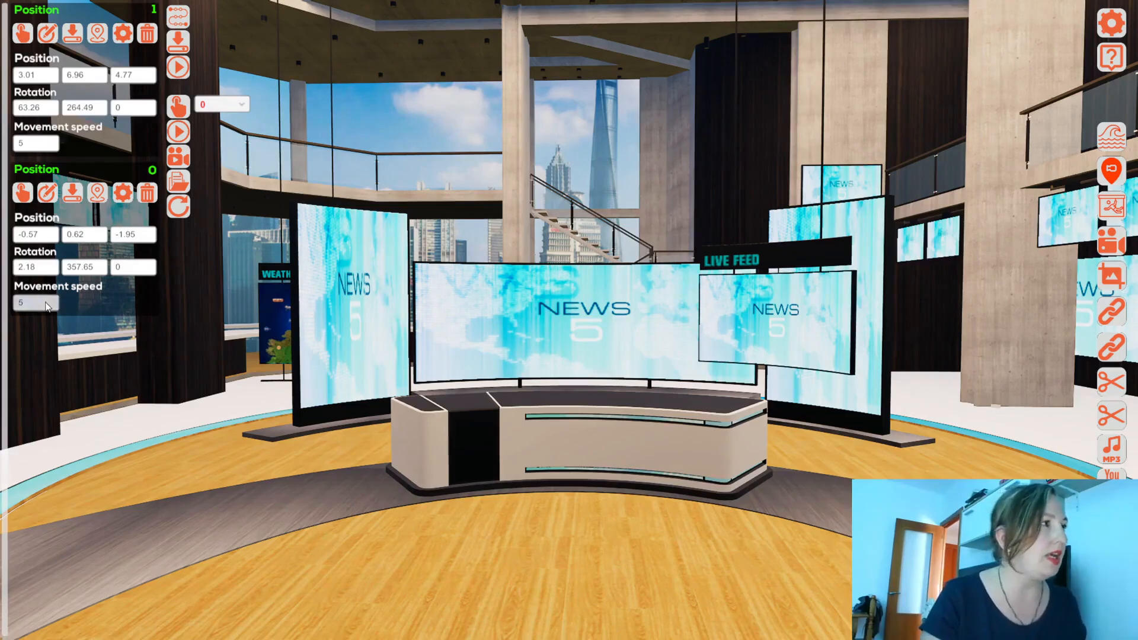
pyautogui.write('0.5')
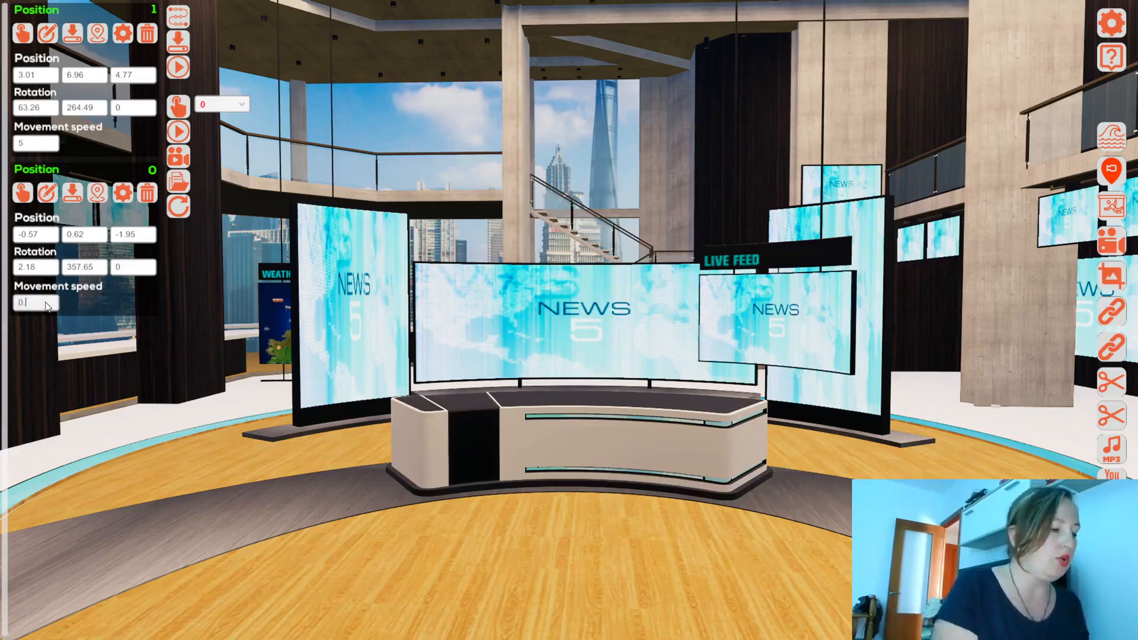
pyautogui.click(73, 196)
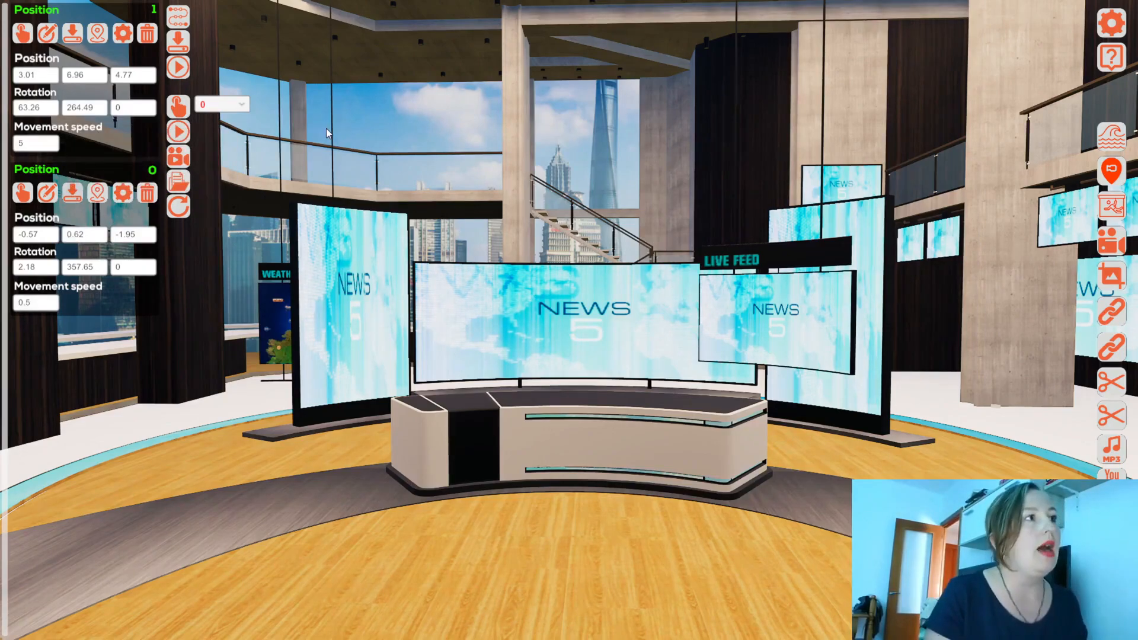
pyautogui.click(185, 131)
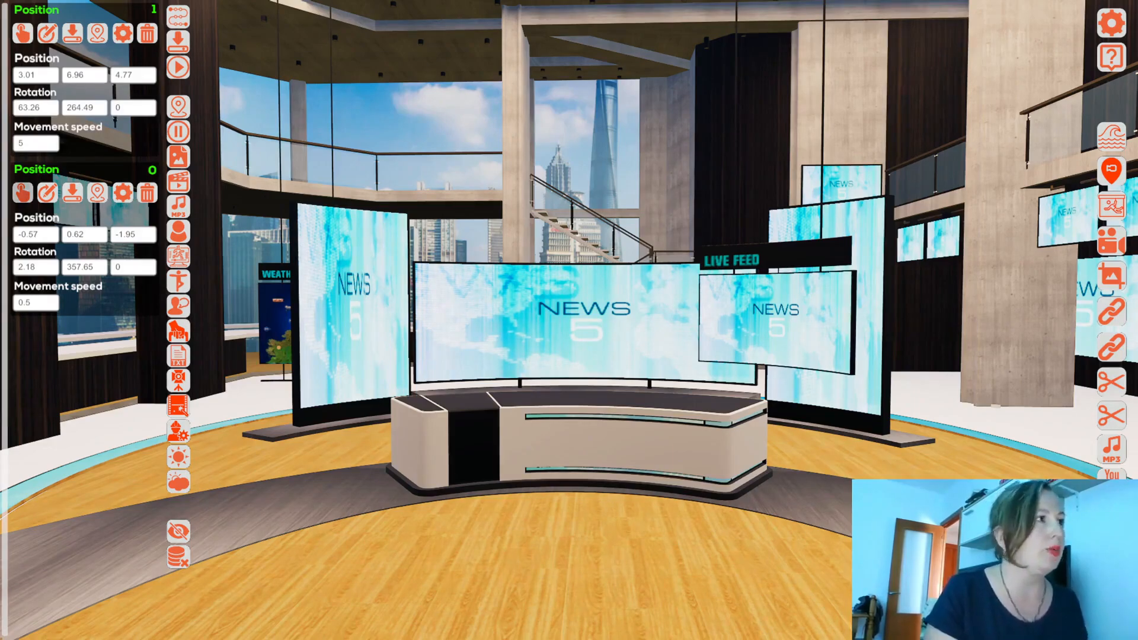
# Step: Show the camera views of positions 1 and 0, and add a third position at the front desk view
pyautogui.click(22, 33)
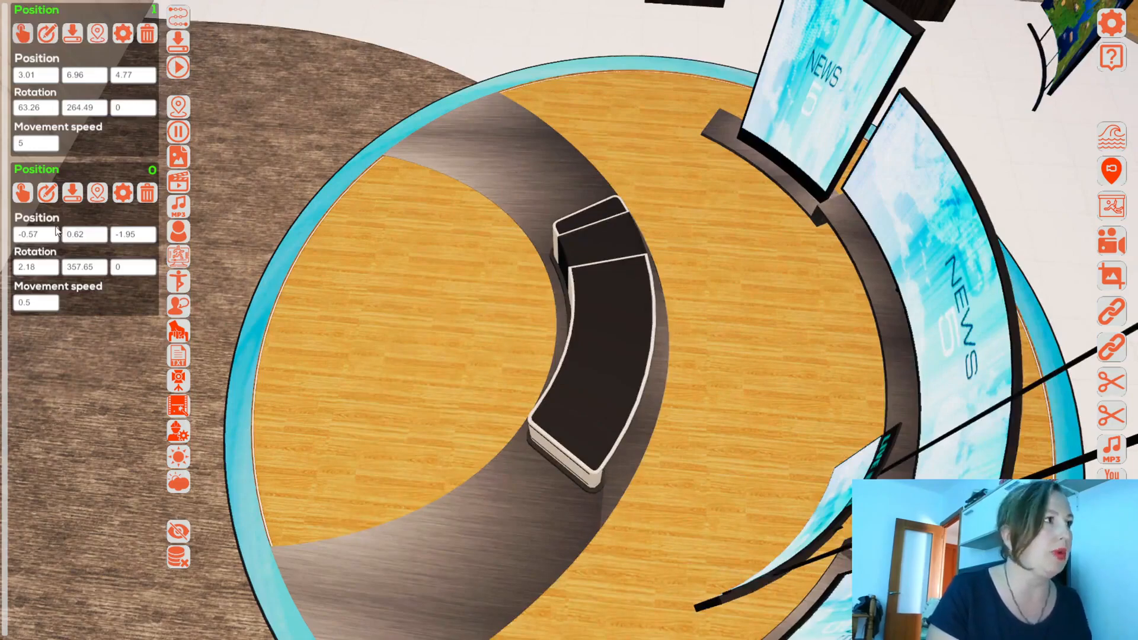
pyautogui.click(20, 198)
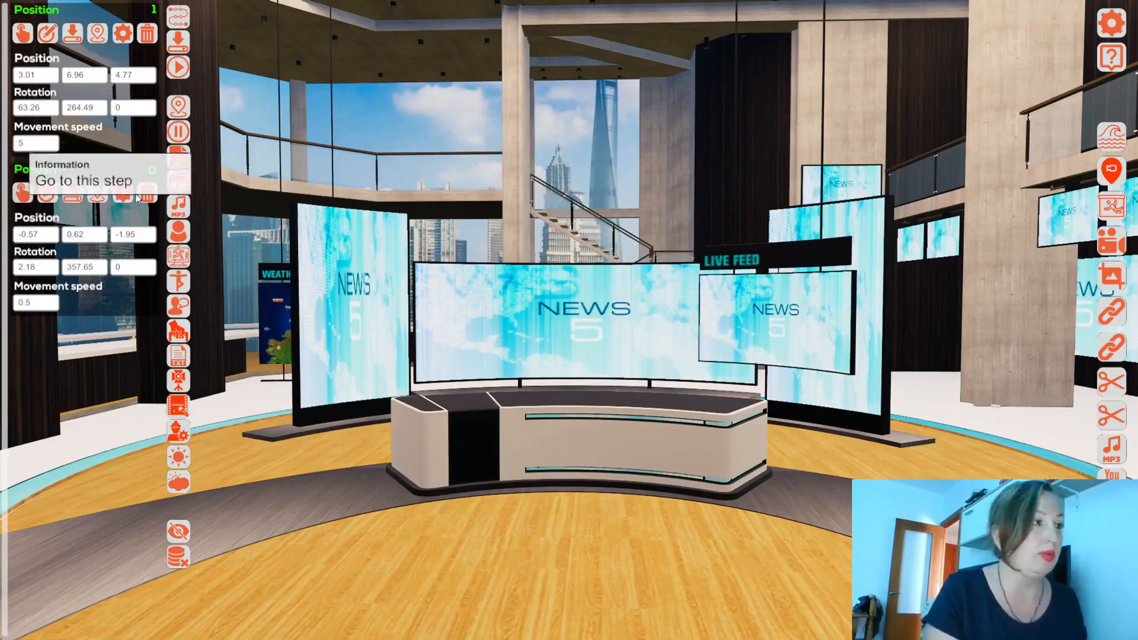
pyautogui.click(179, 107)
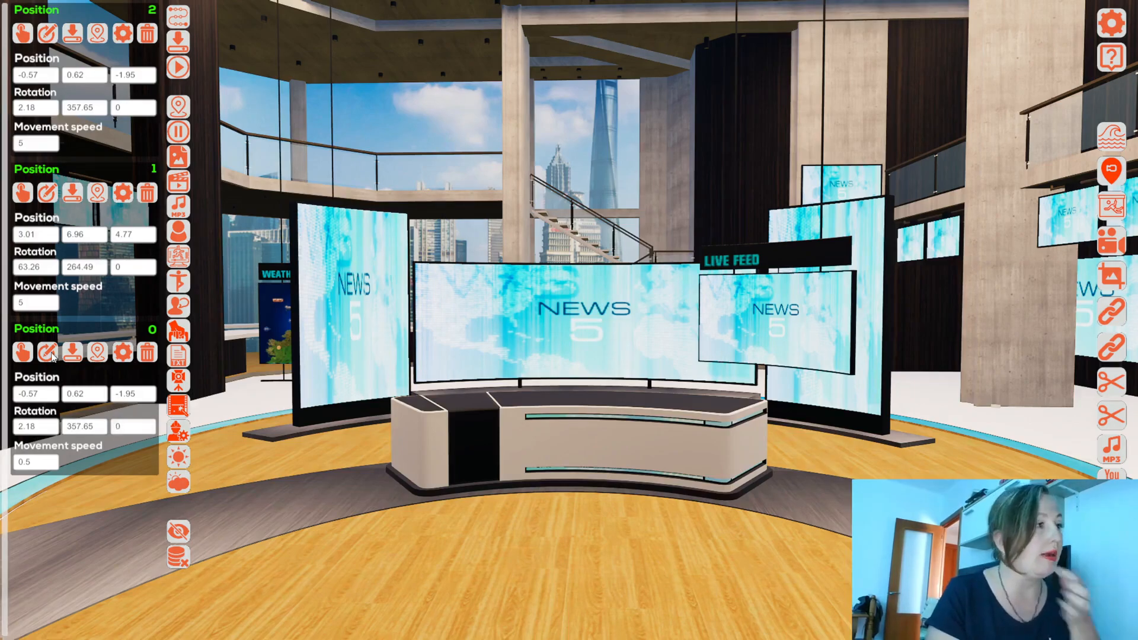
# Step: Set position 1's movement speed to 0.5, save it, and play back the camera path
pyautogui.click(35, 304)
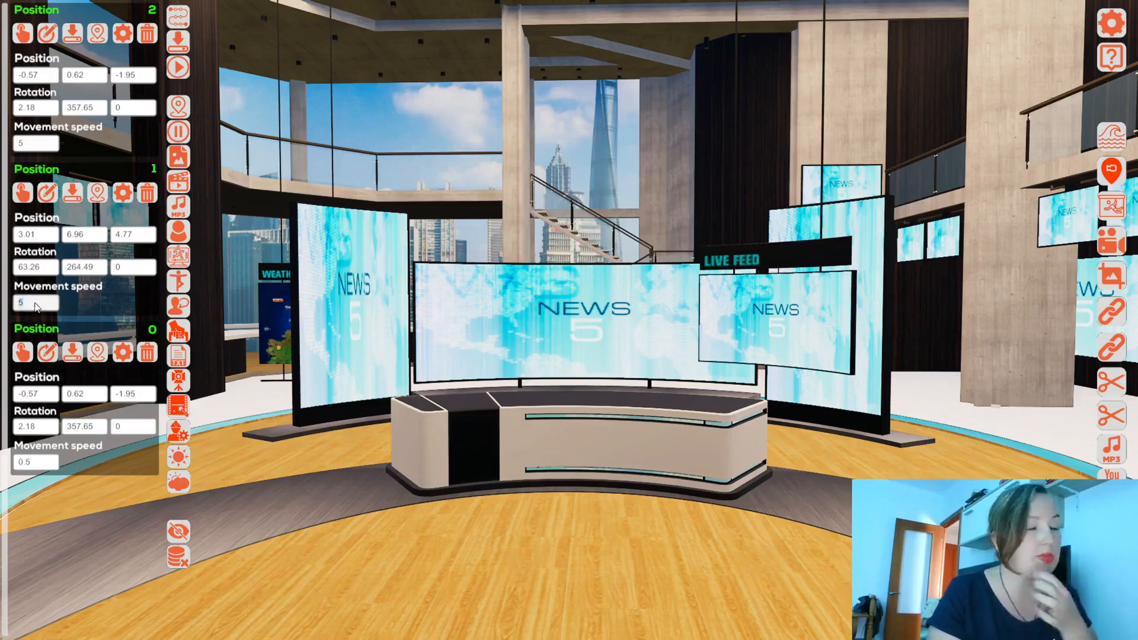
pyautogui.write('0')
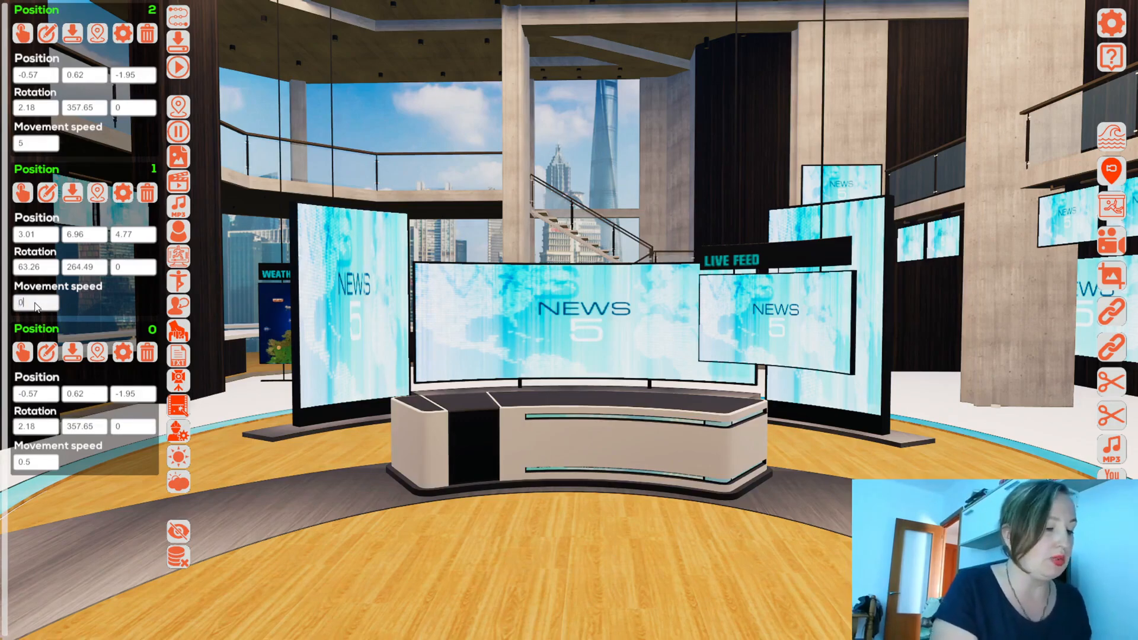
pyautogui.write('.5')
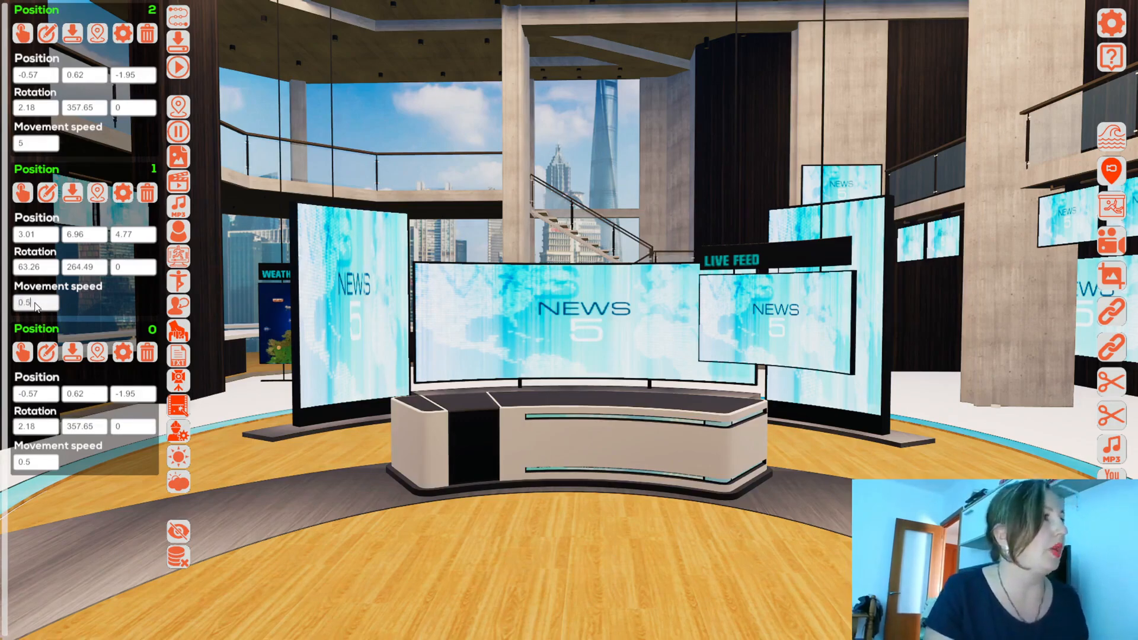
pyautogui.click(74, 197)
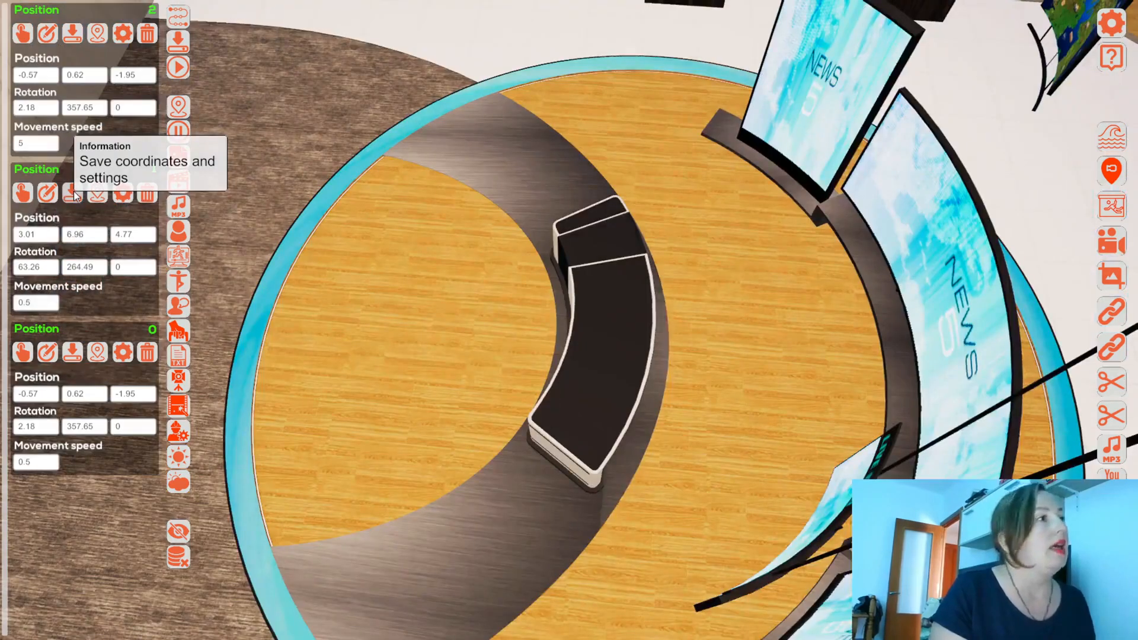
pyautogui.click(175, 73)
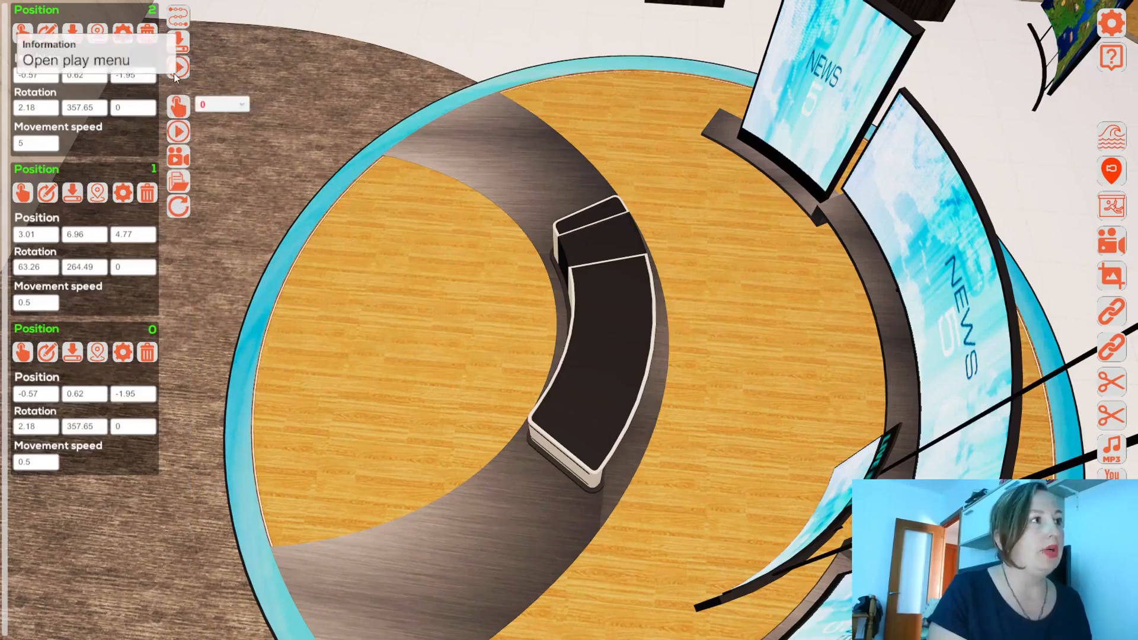
pyautogui.click(179, 132)
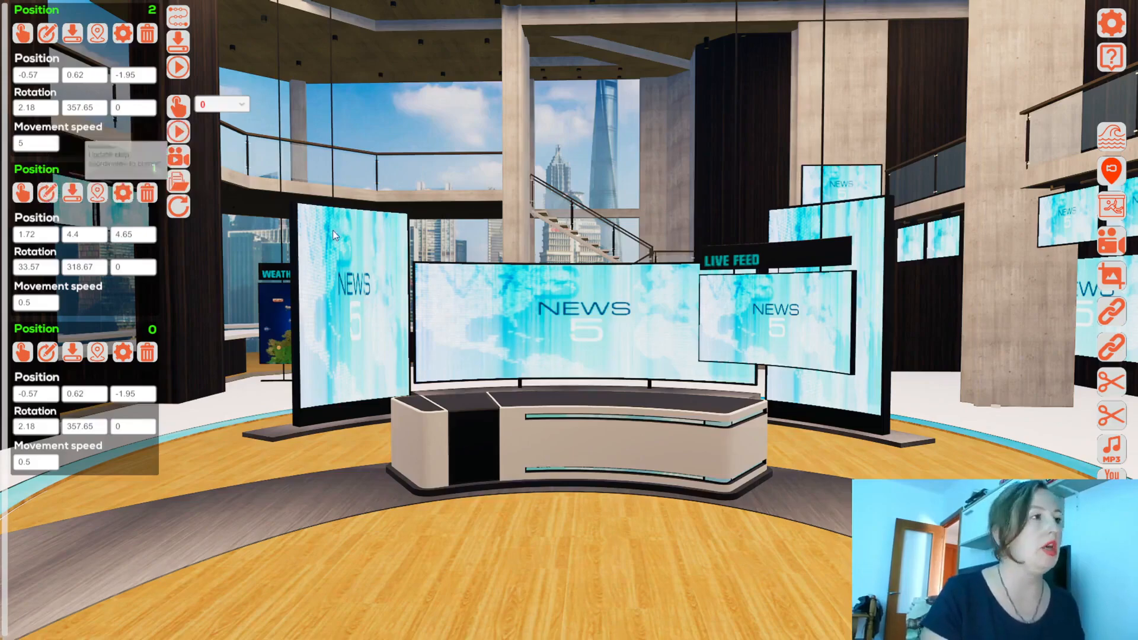
# Step: Update position 1 to a new overhead view at 3.83, 6.52, 2.25 with rotation 54.14, 251.82, 0, and replay the path
pyautogui.click(23, 193)
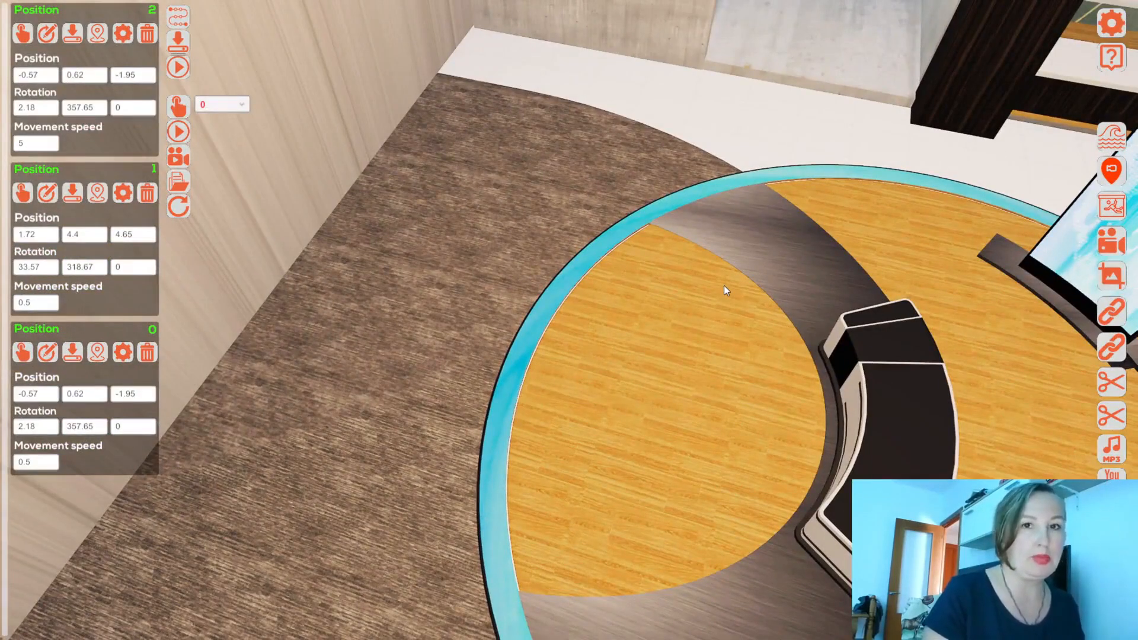
pyautogui.click(41, 197)
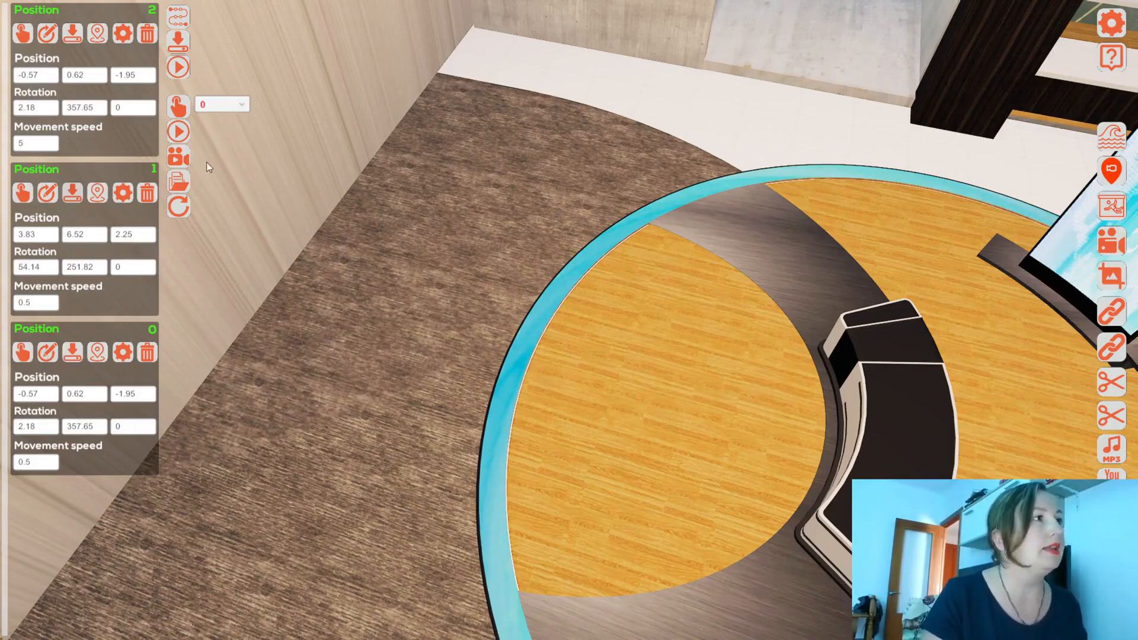
pyautogui.click(179, 132)
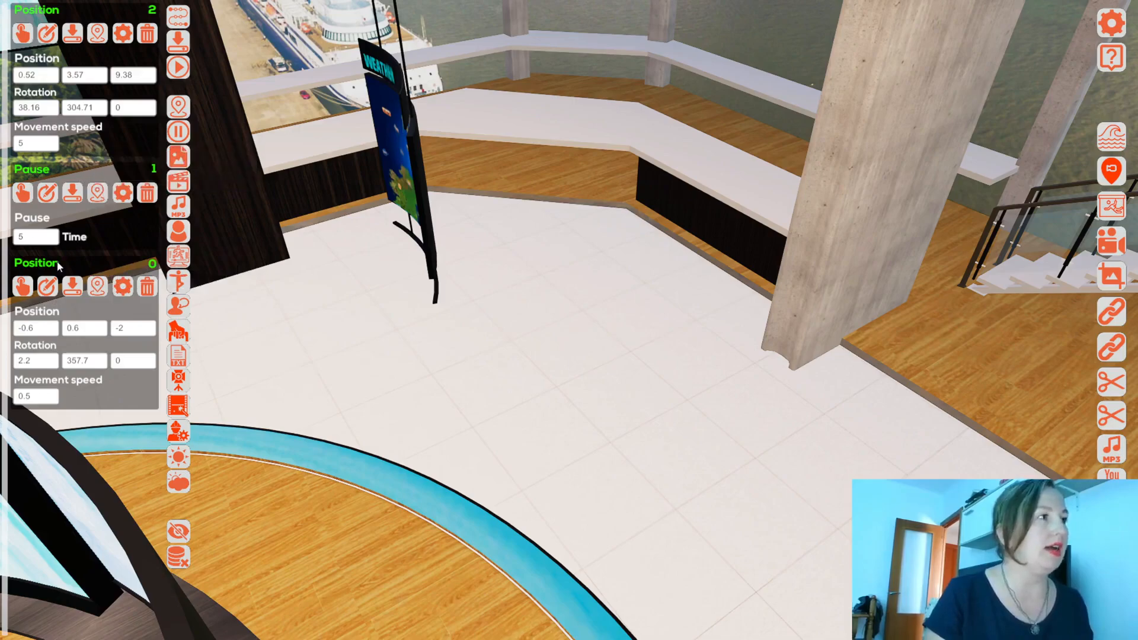
# Step: Duplicate the pause step to the end of the list and insert another copy at position ID 0
pyautogui.click(97, 195)
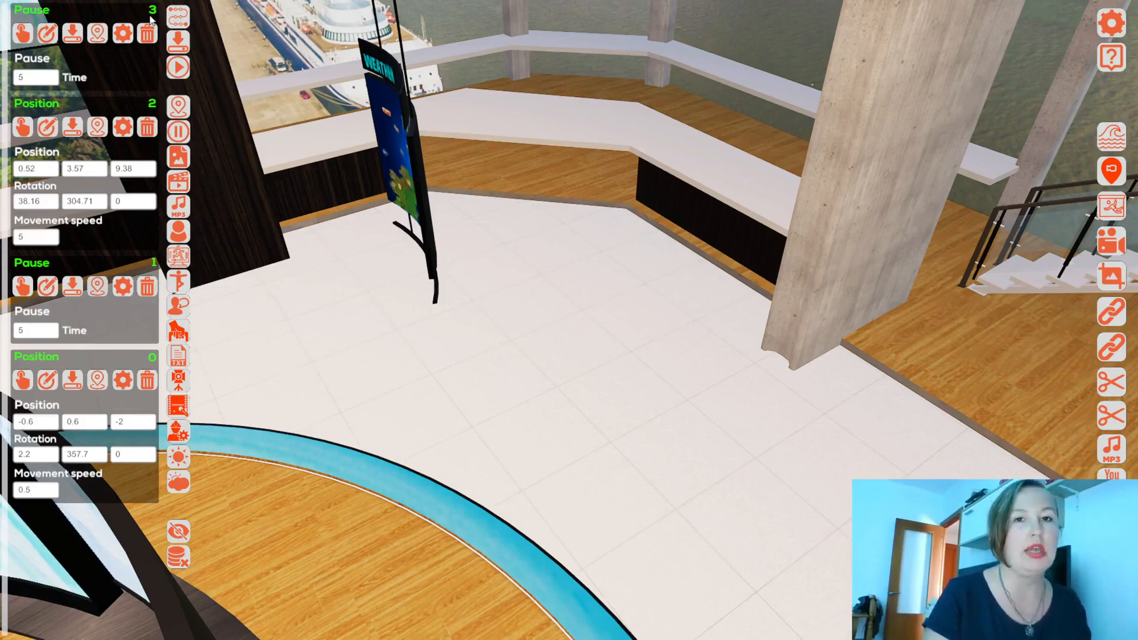
pyautogui.click(123, 289)
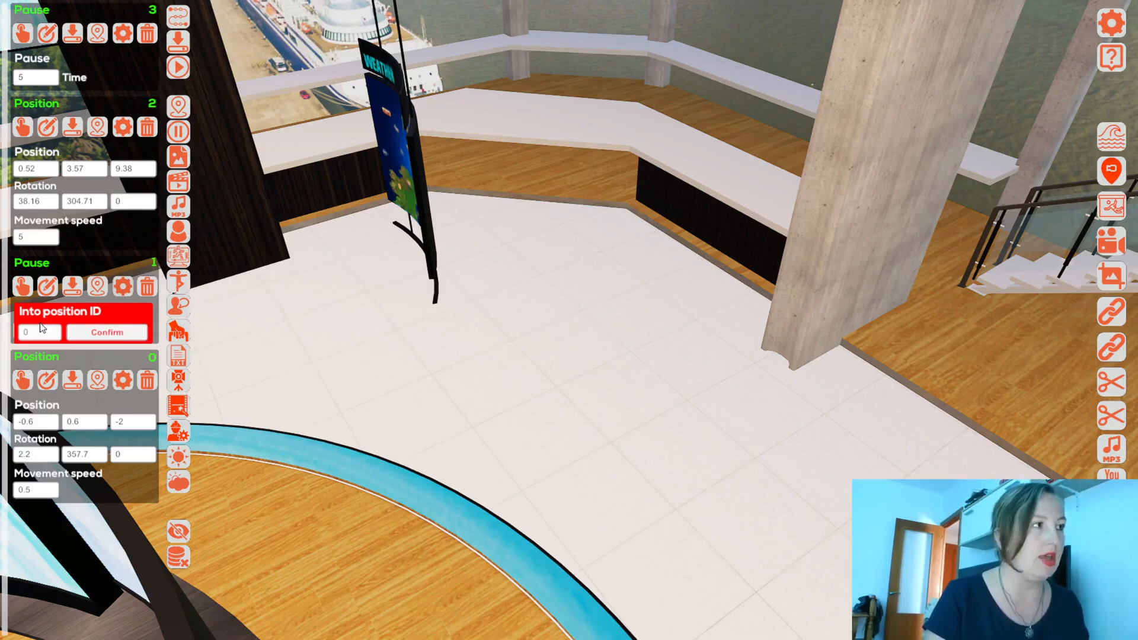
pyautogui.click(101, 332)
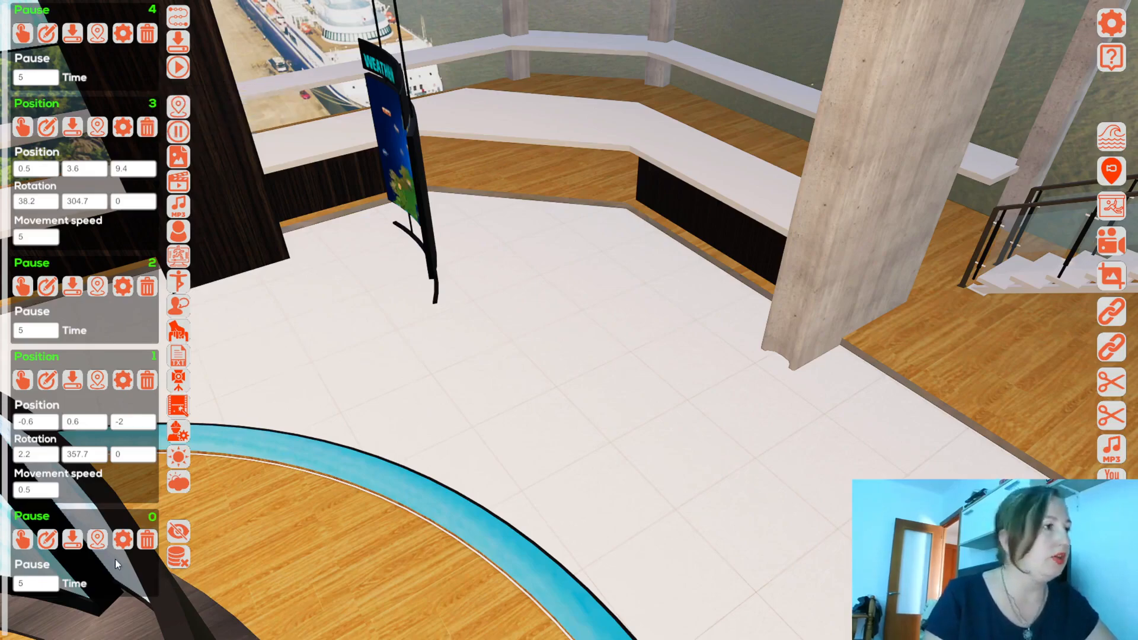
# Step: Delete the individual pause steps and clear the whole step list
pyautogui.click(150, 543)
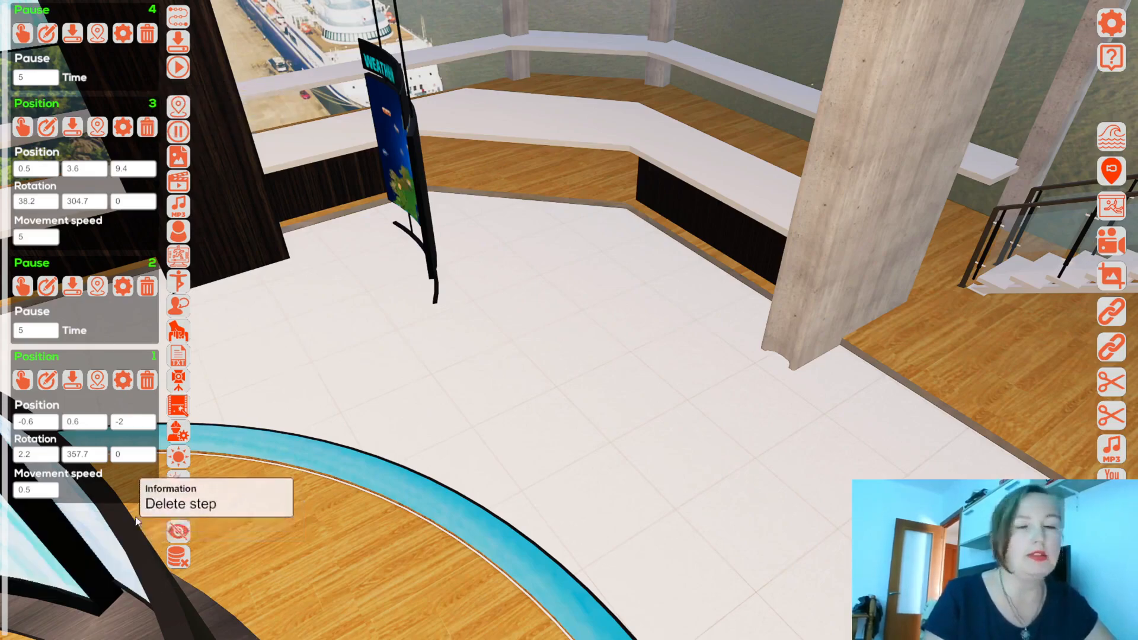
pyautogui.click(144, 284)
pyautogui.click(147, 34)
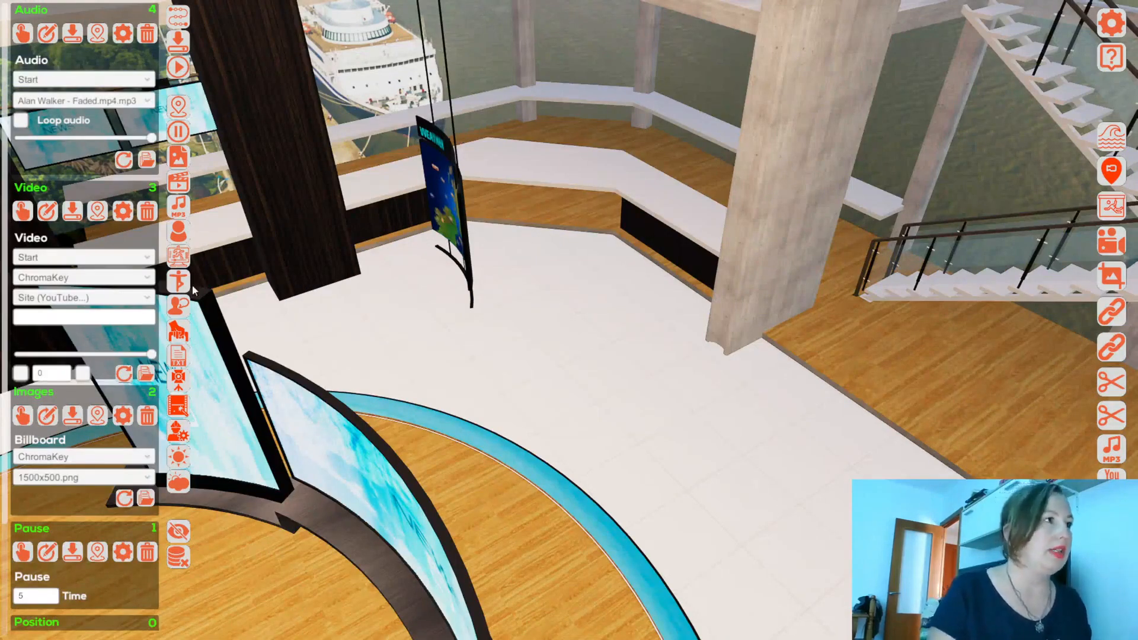
pyautogui.click(174, 557)
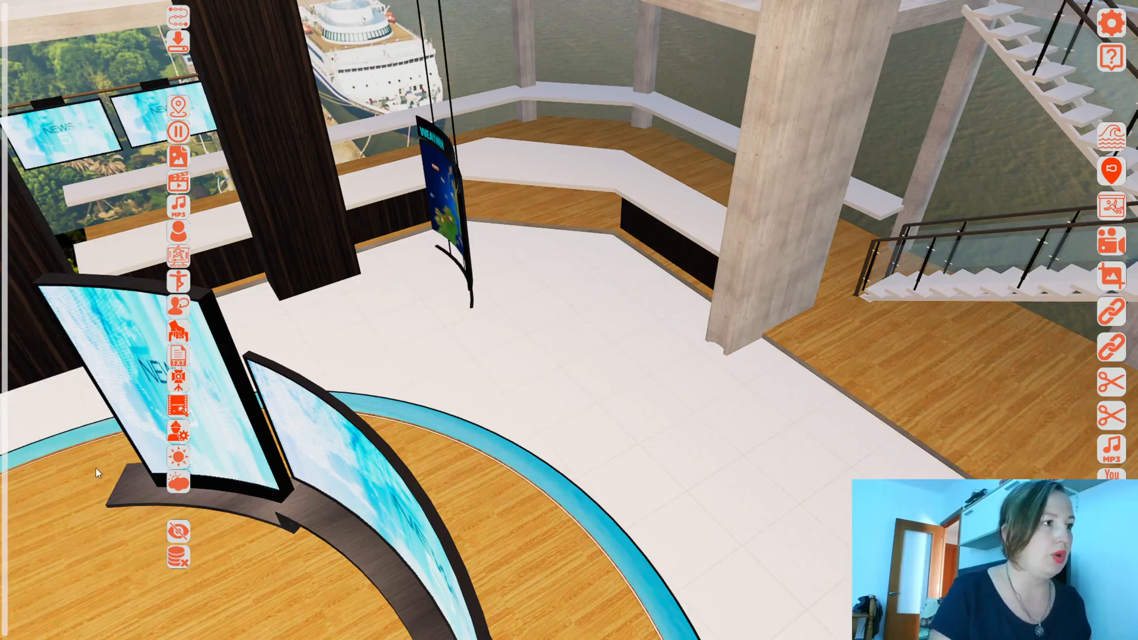
# Step: Add position, pause, images, video and audio steps in that order, and collapse the list to step titles only
pyautogui.click(178, 108)
pyautogui.click(178, 132)
pyautogui.click(179, 163)
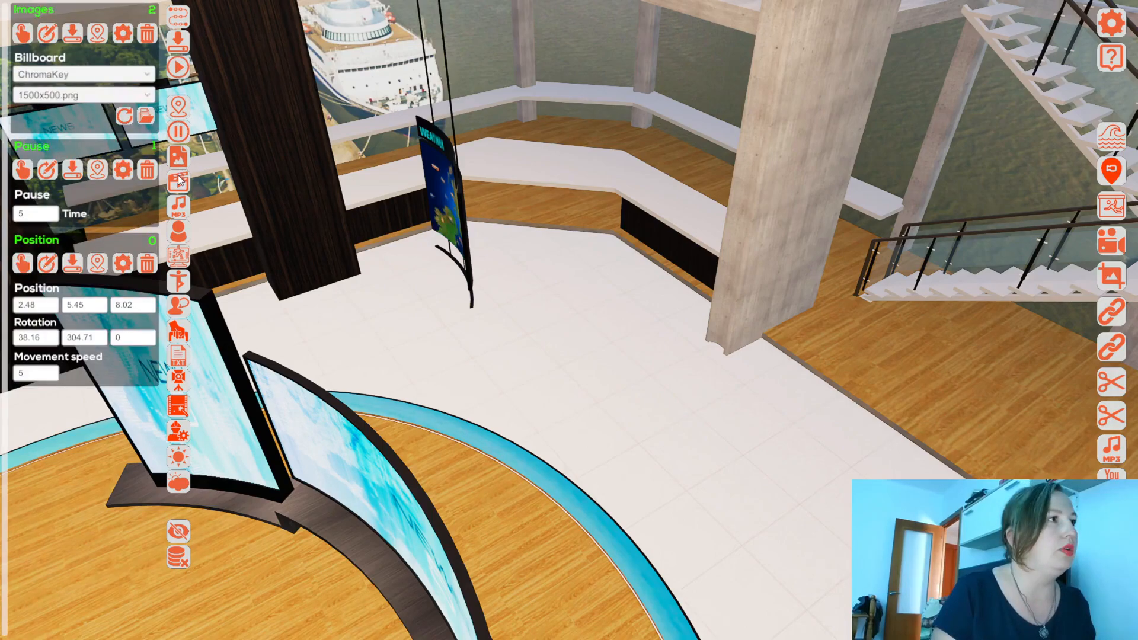
pyautogui.click(178, 181)
pyautogui.click(178, 205)
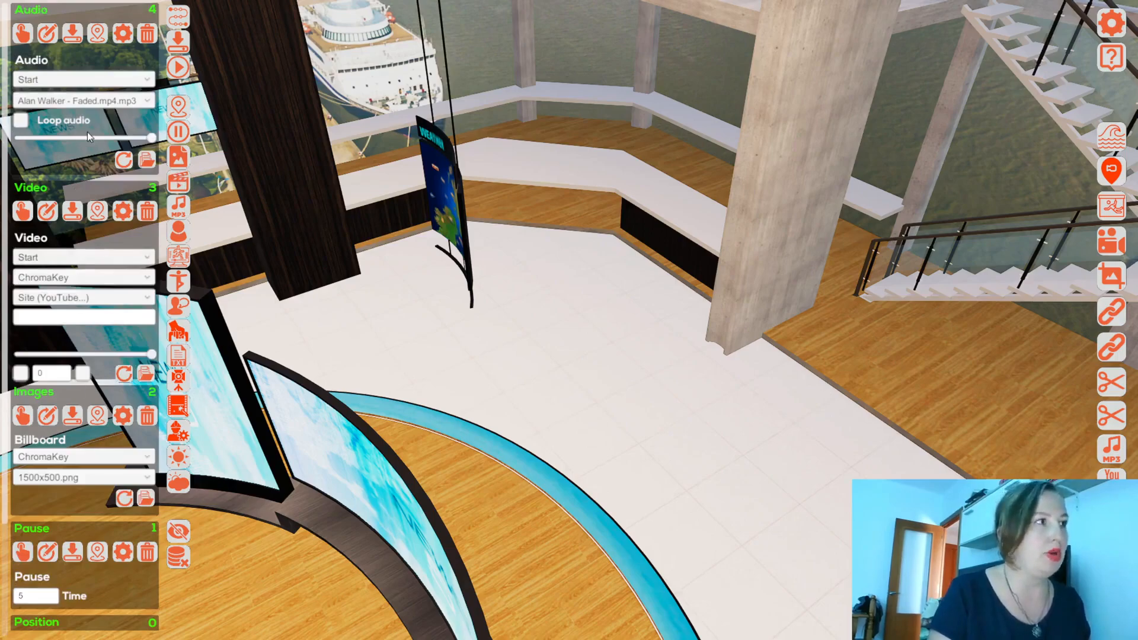
pyautogui.click(184, 529)
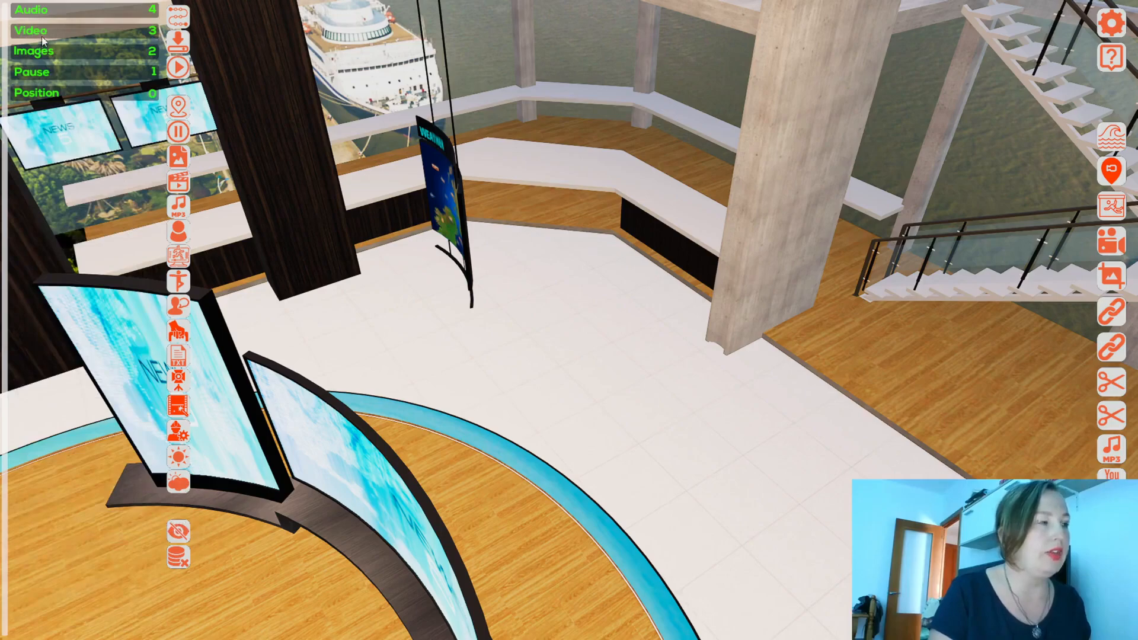
# Step: Expand and collapse the pause step, and set its description to "My comment"
pyautogui.click(48, 76)
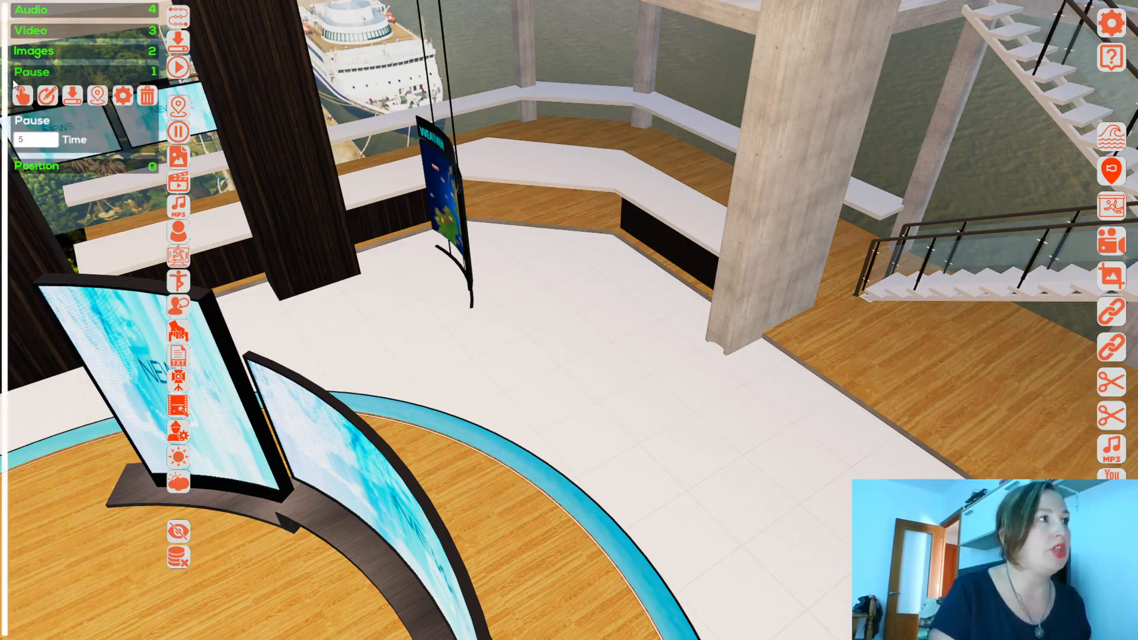
pyautogui.click(74, 70)
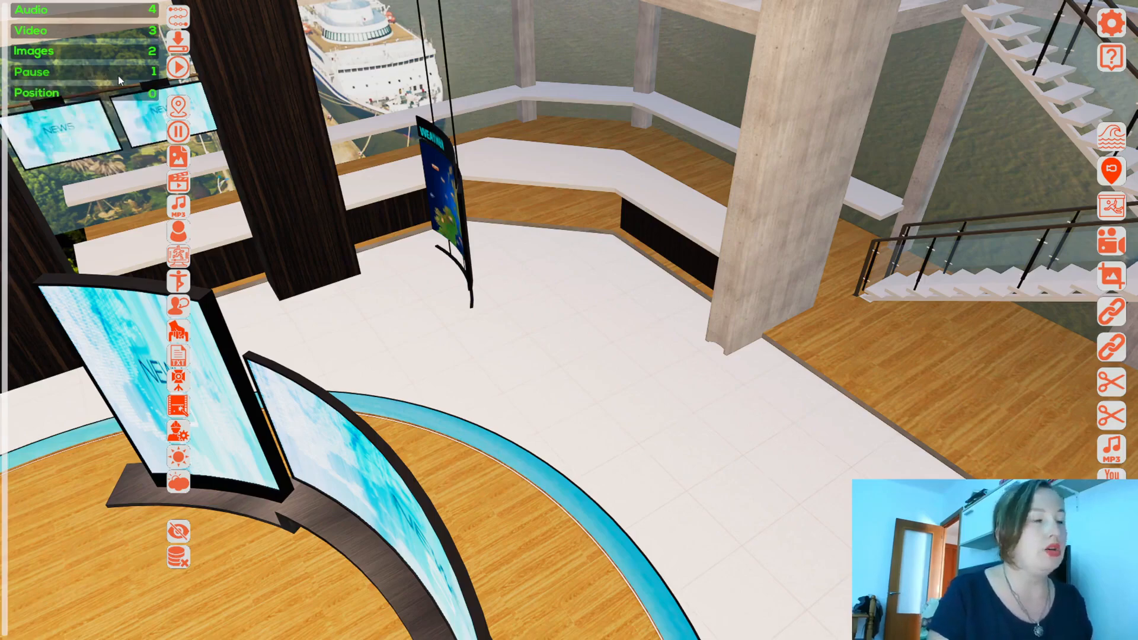
pyautogui.click(154, 74)
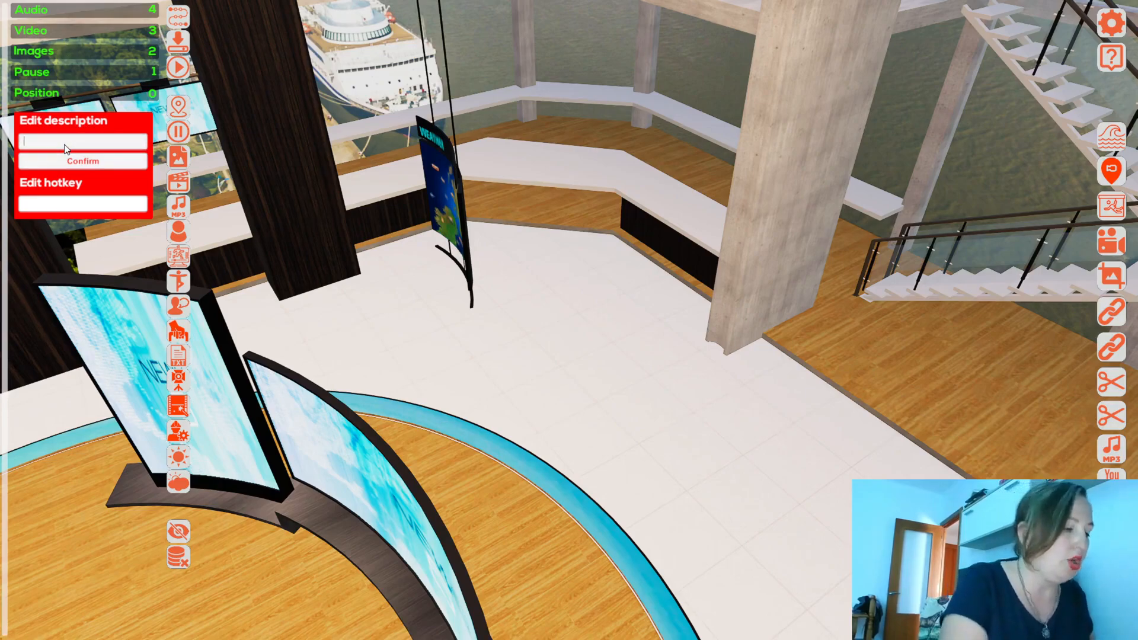
pyautogui.write('comment')
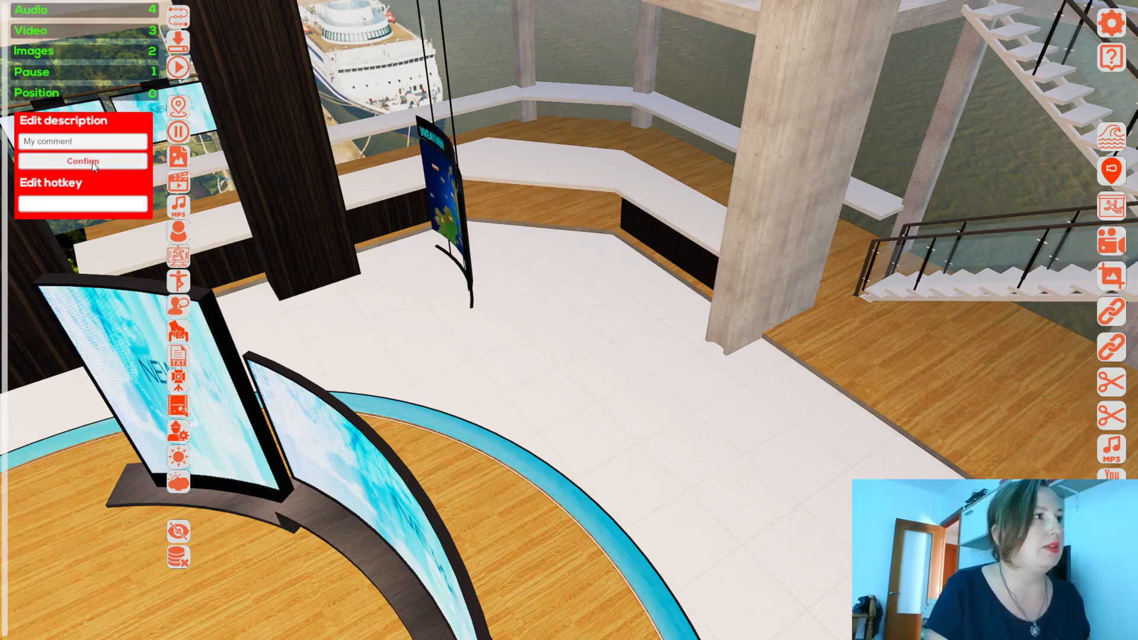
pyautogui.click(93, 166)
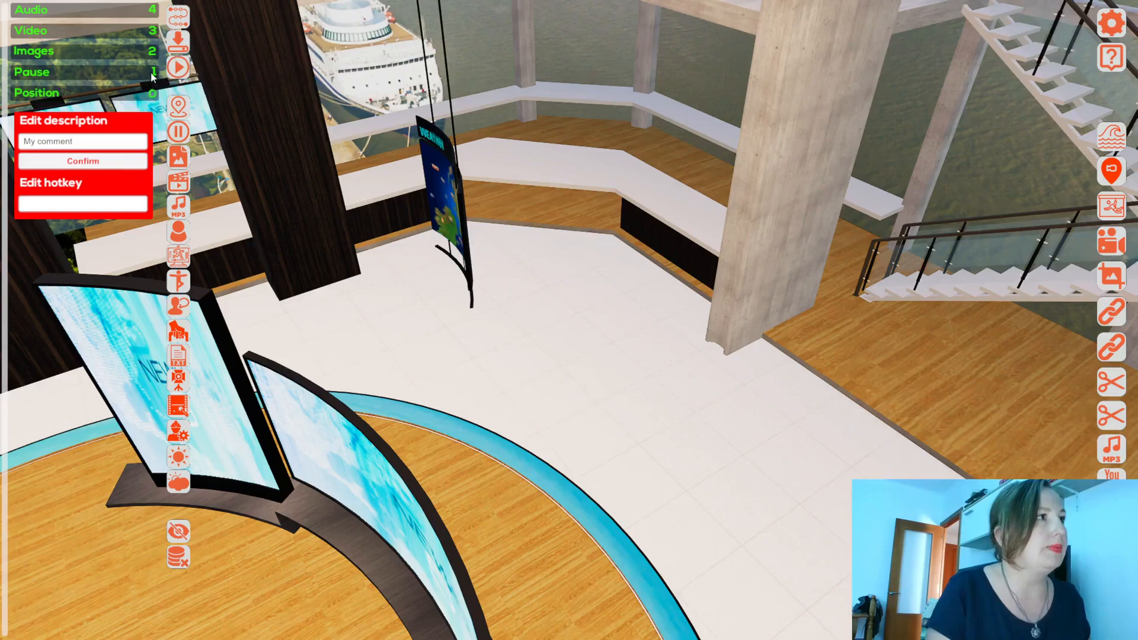
pyautogui.moveTo(23, 73)
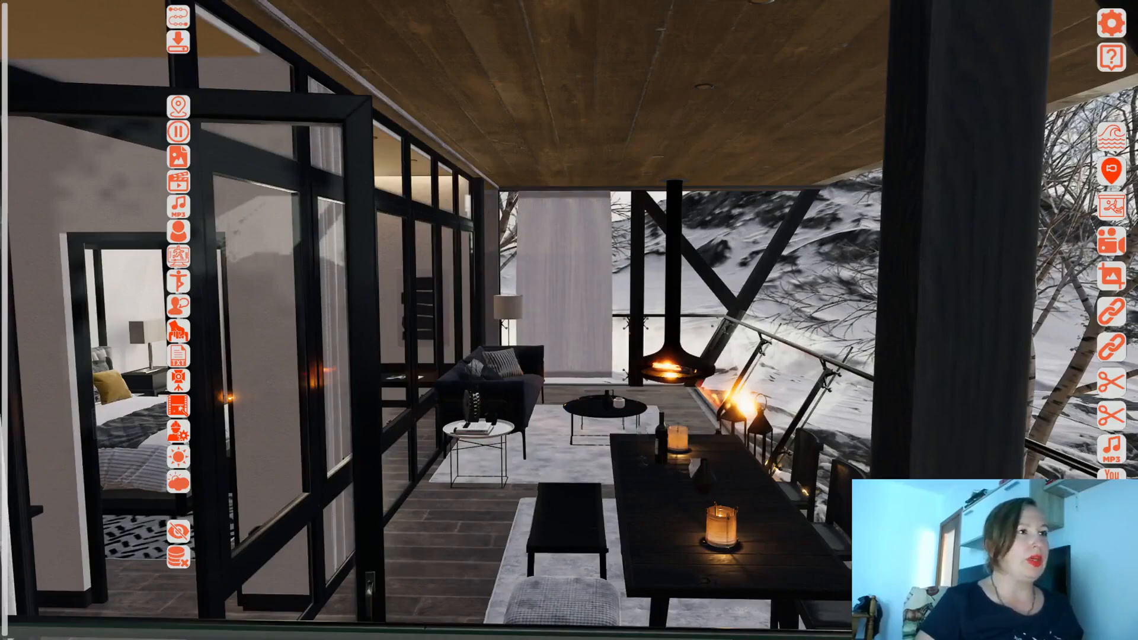
# Step: Add a camera position at the terrace overview and another facing the hanging fireplace at 13.93, 0.83, 1.61 with rotation 2.98, 22.7, 0
pyautogui.click(178, 107)
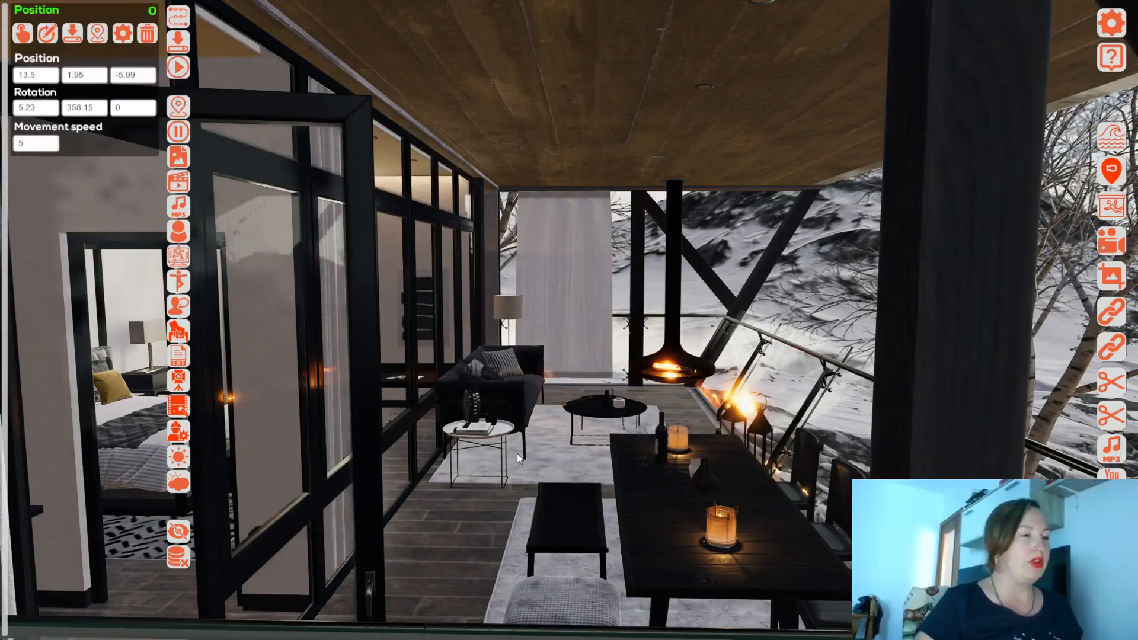
pyautogui.press('w')
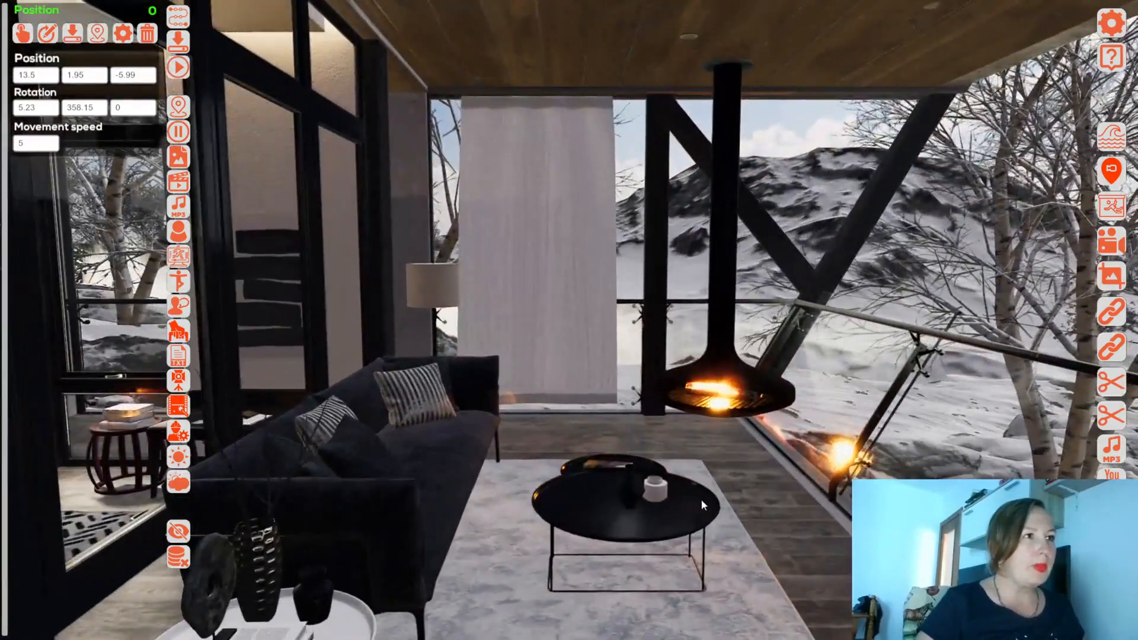
pyautogui.moveTo(702, 496); pyautogui.dragTo(799, 514, button='right')
pyautogui.press('w')
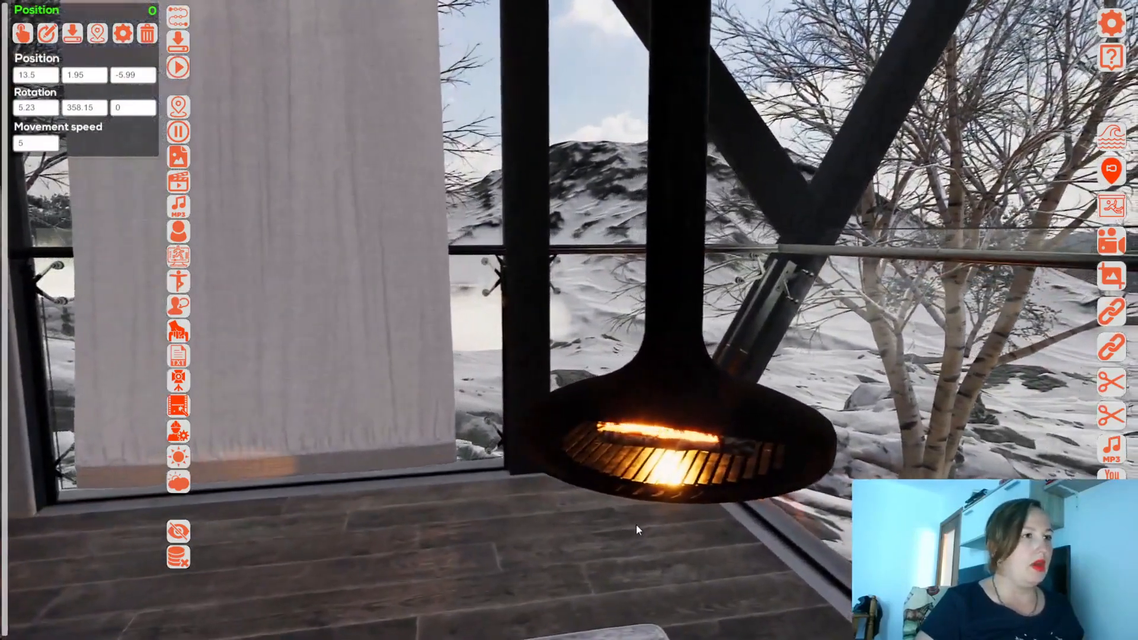
pyautogui.press('q')
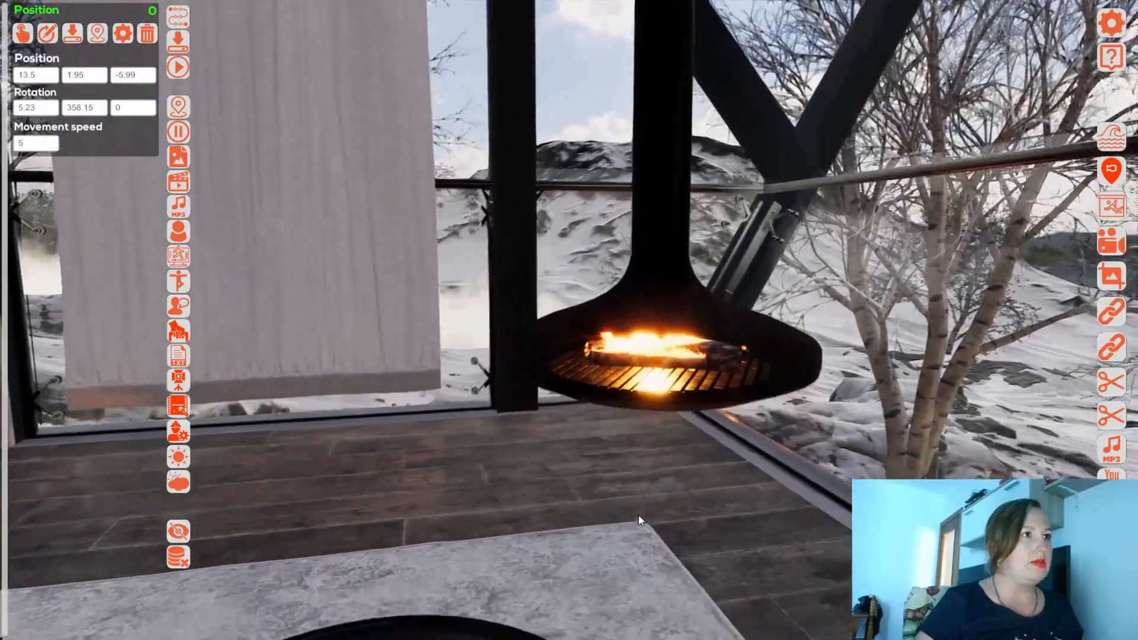
pyautogui.moveTo(638, 514); pyautogui.dragTo(742, 476, button='right')
pyautogui.press('w')
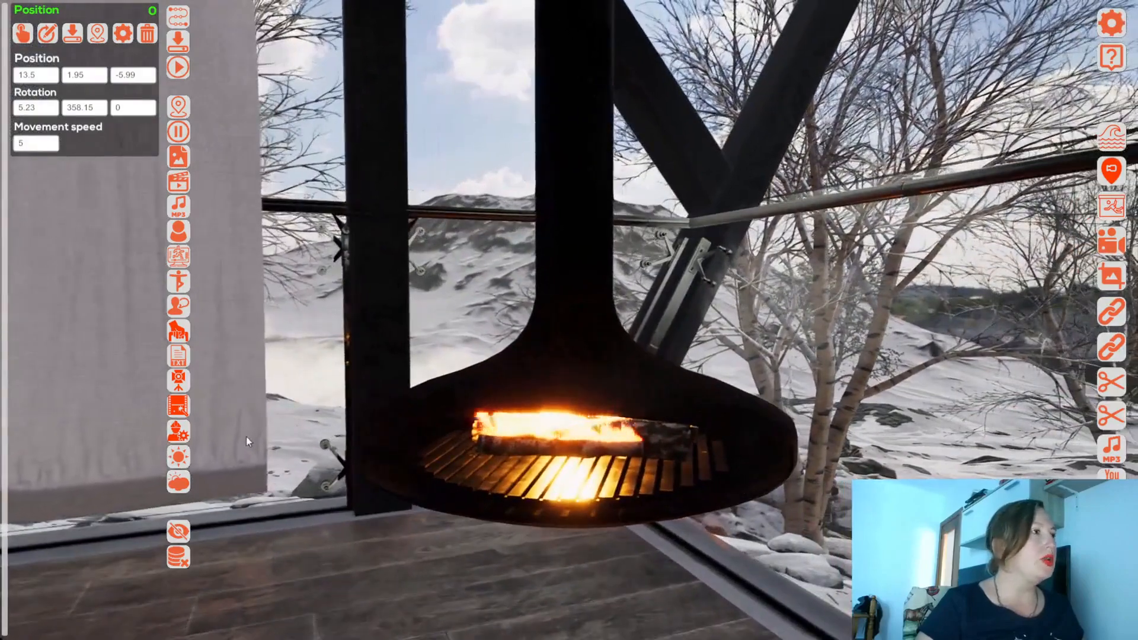
pyautogui.click(172, 107)
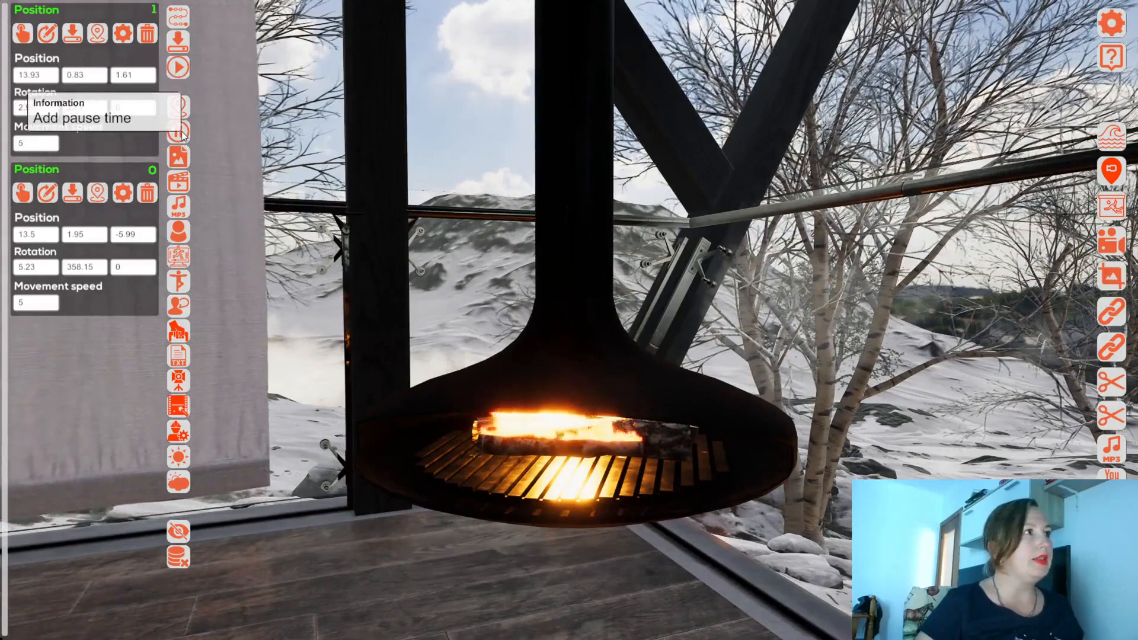
# Step: Add a pause step of 3 and another camera position at the same fireplace view
pyautogui.click(181, 133)
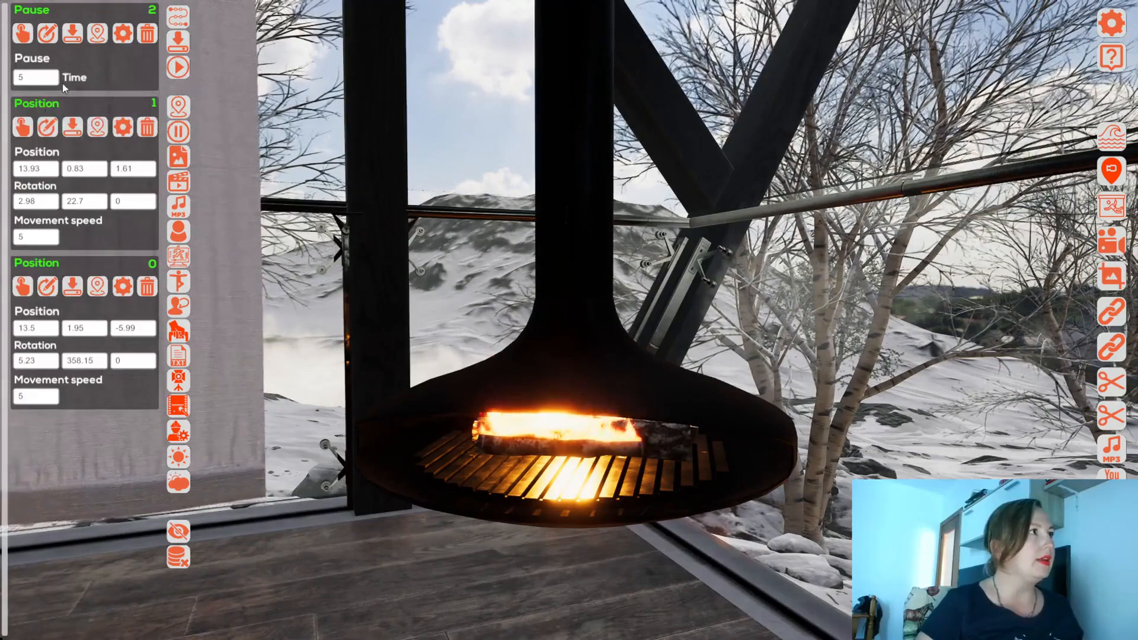
pyautogui.click(44, 79)
pyautogui.write('3')
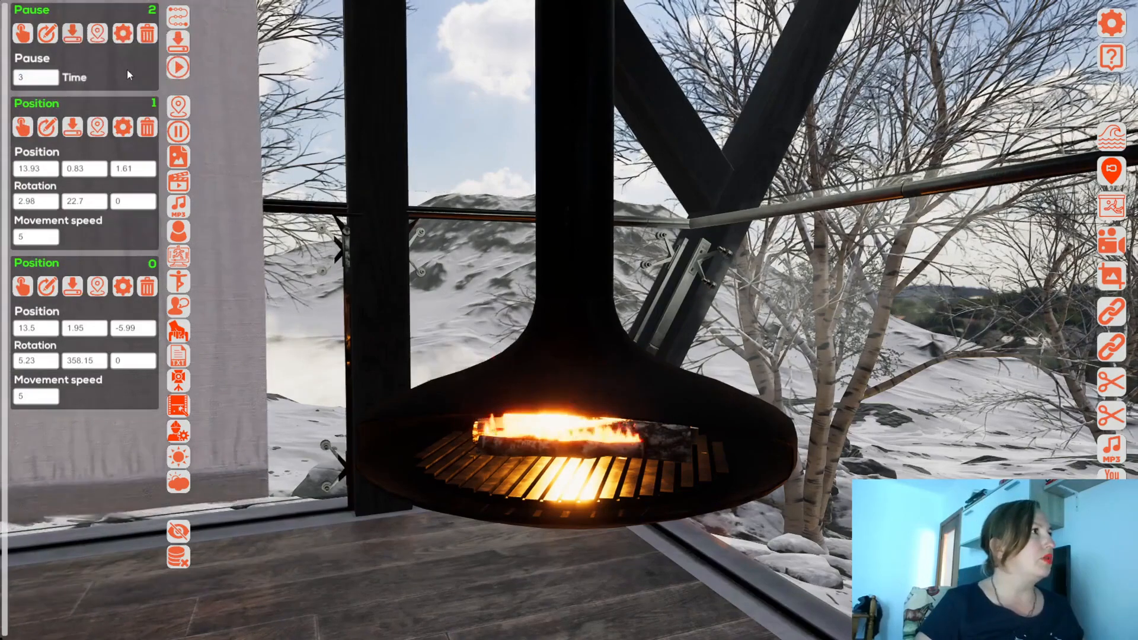
pyautogui.click(178, 107)
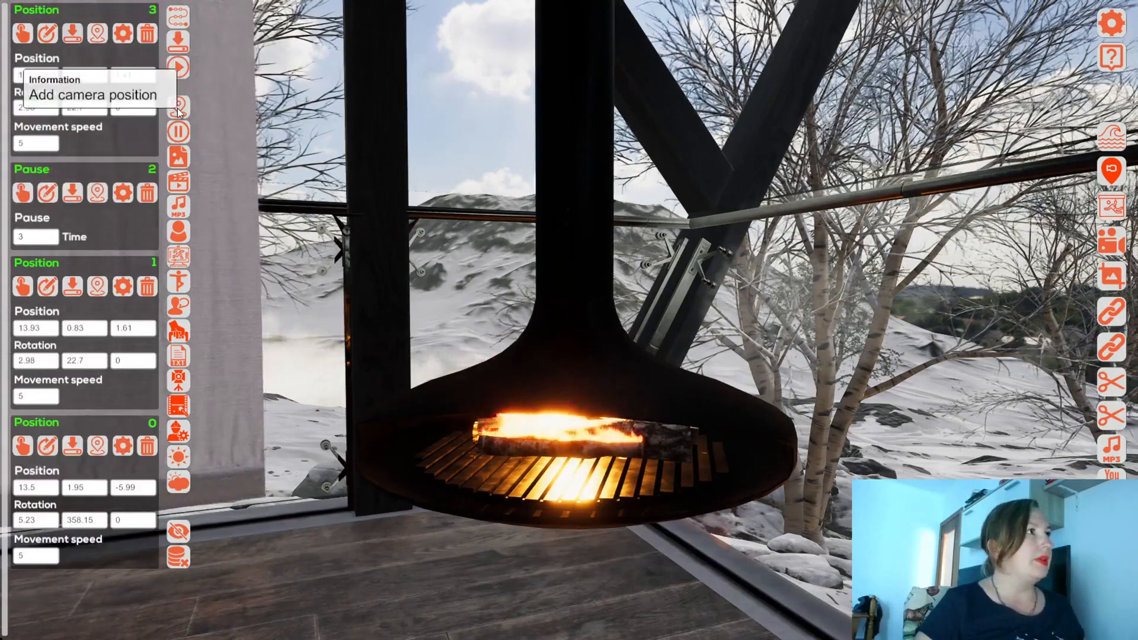
# Step: Return to the starting terrace view, append it as the final camera position, and play the path from step 0
pyautogui.scroll(-1, 81, 180)
pyautogui.scroll(1, 82, 181)
pyautogui.click(19, 450)
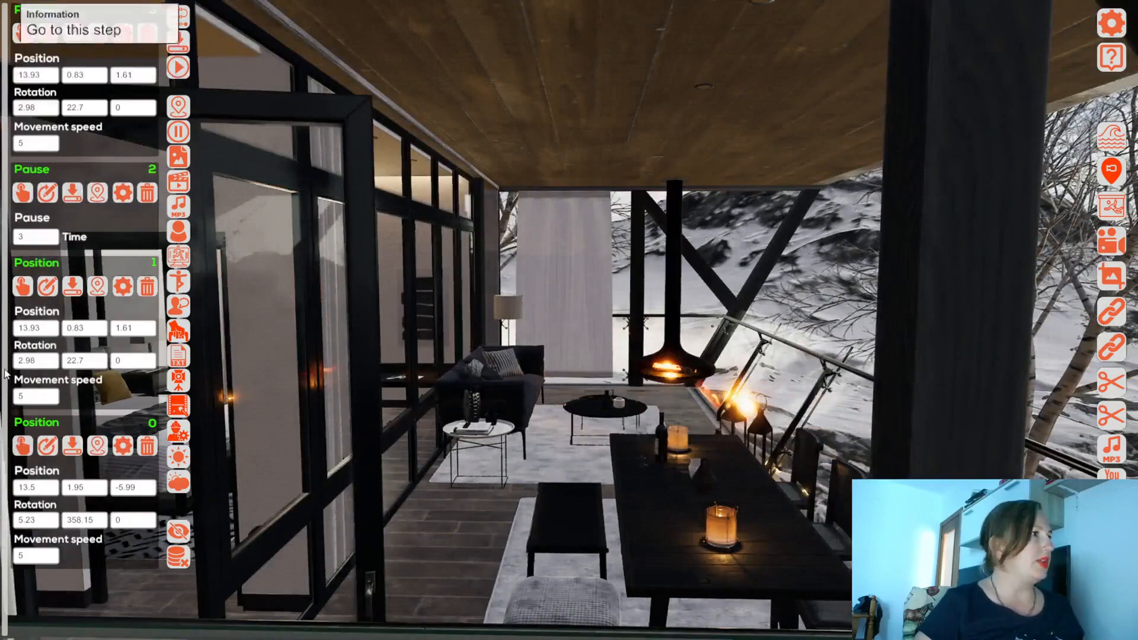
pyautogui.click(94, 445)
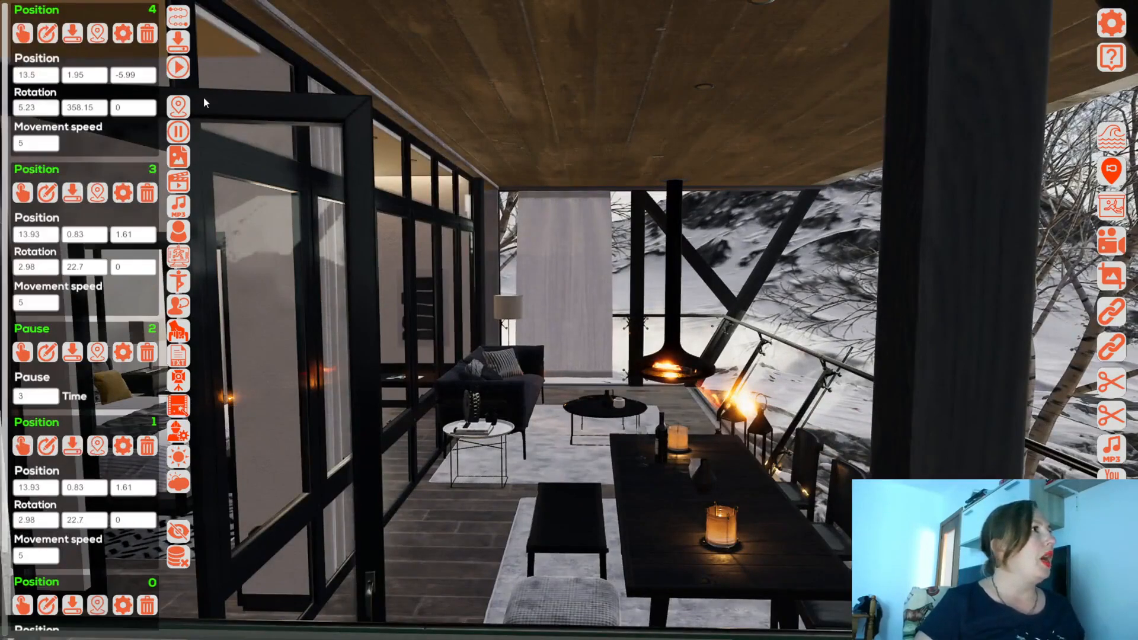
pyautogui.click(178, 67)
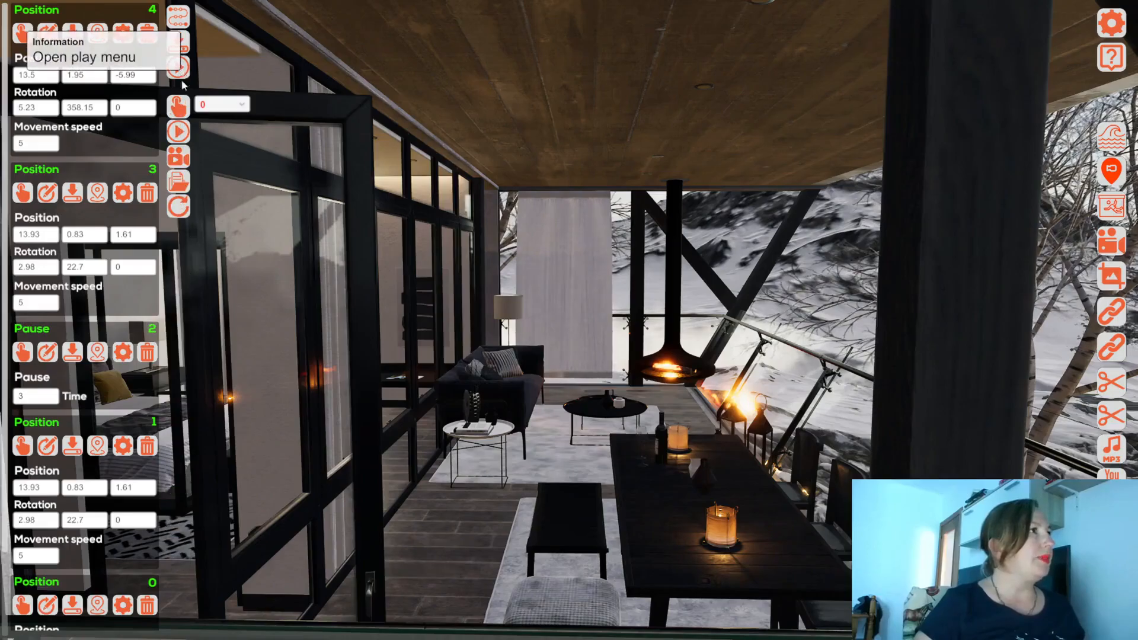
pyautogui.click(181, 141)
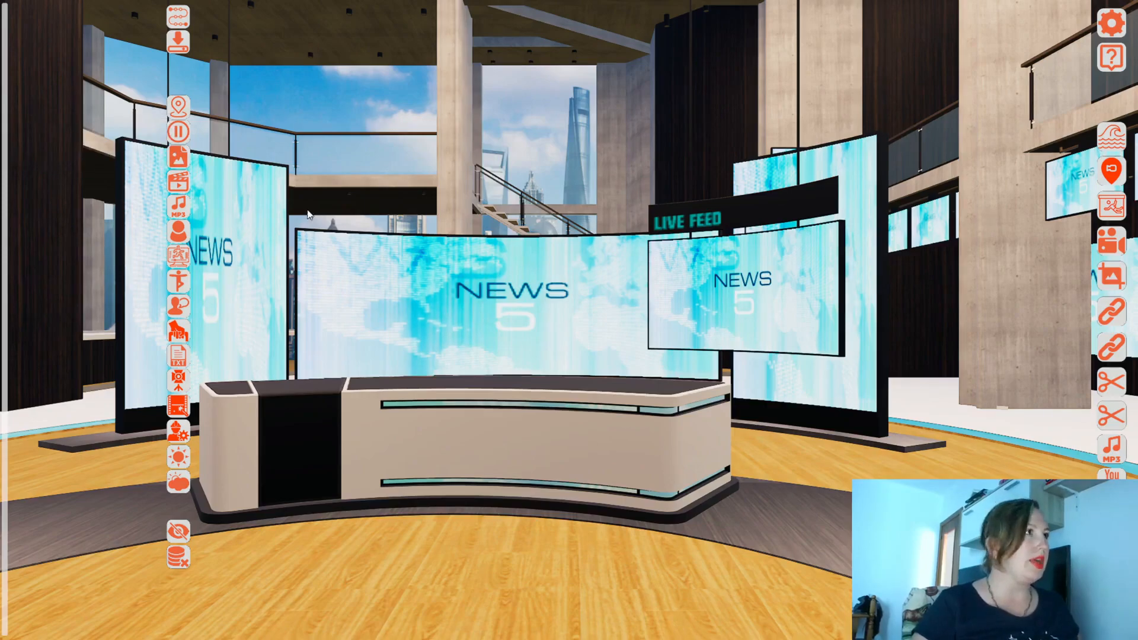
# Step: In the news studio, add a camera position and an images step targeting the Live feed 700x390 billboard
pyautogui.click(177, 112)
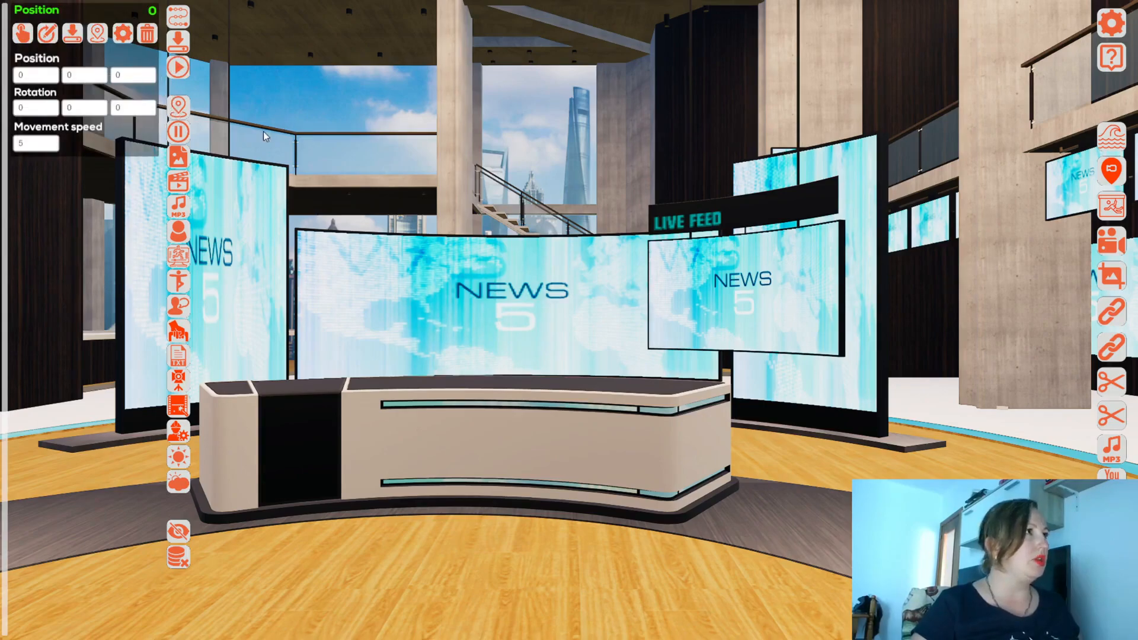
pyautogui.click(176, 159)
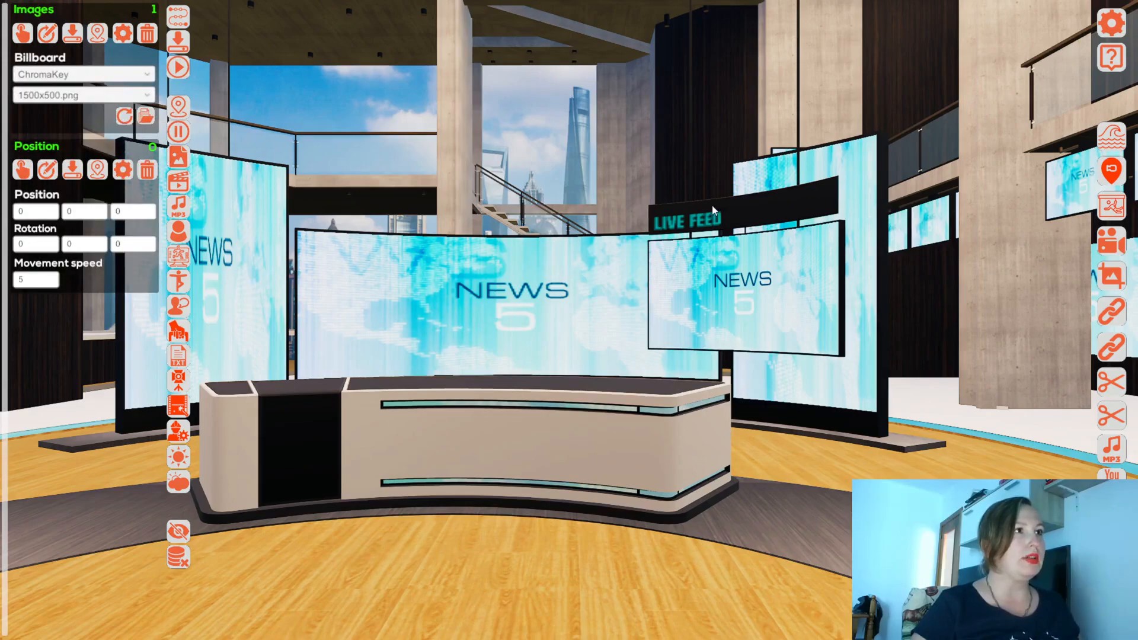
pyautogui.click(94, 76)
pyautogui.scroll(-3, 80, 97)
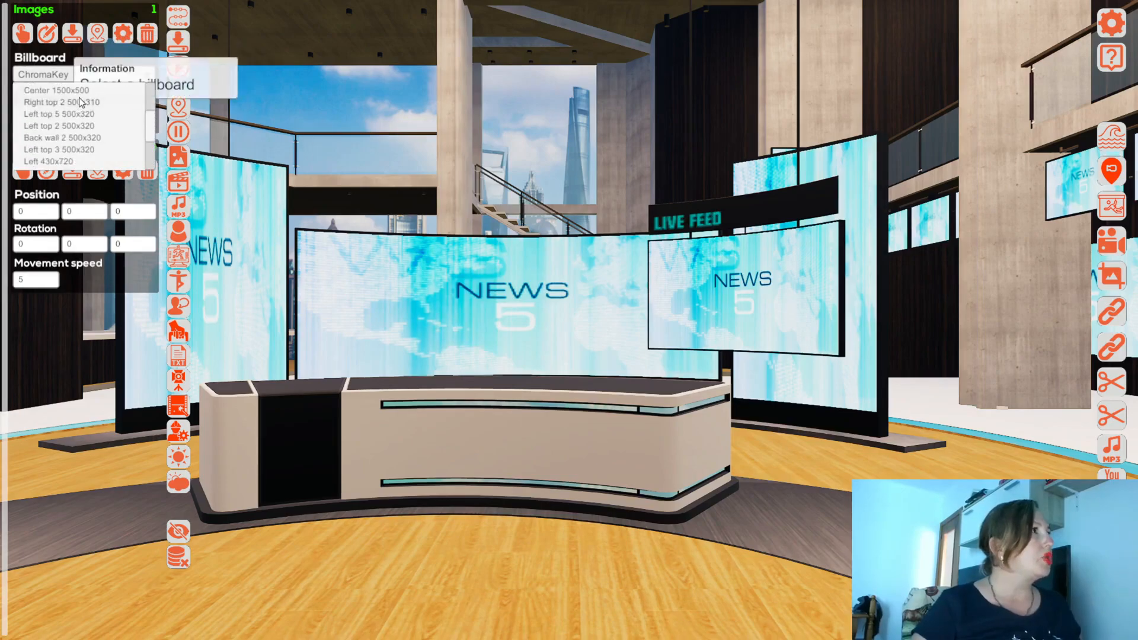
pyautogui.scroll(-3, 76, 122)
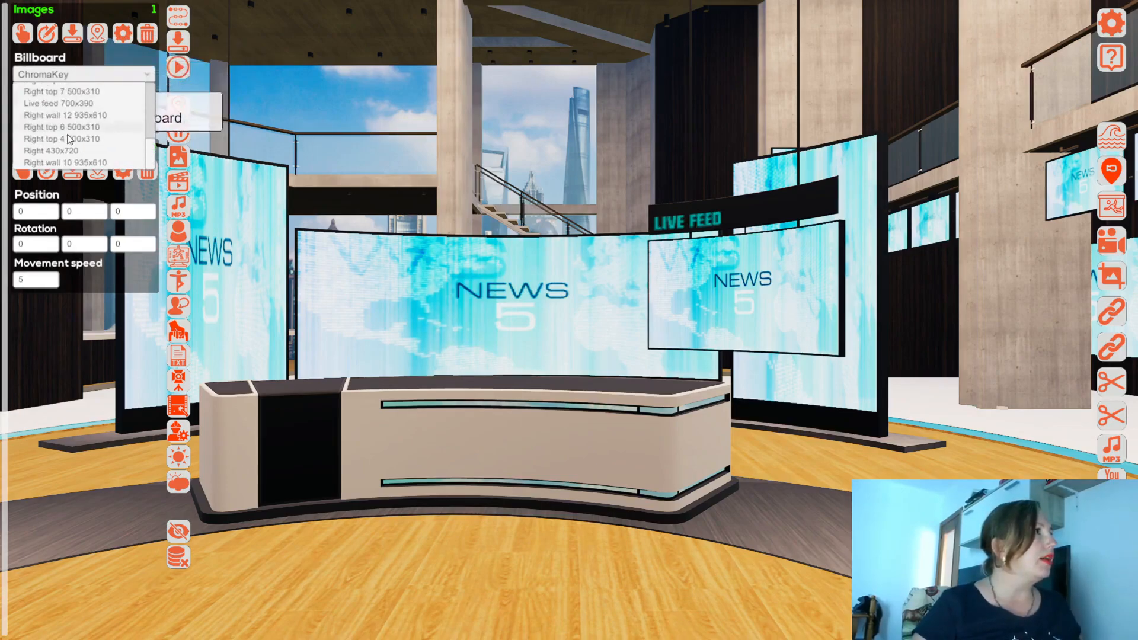
pyautogui.click(65, 103)
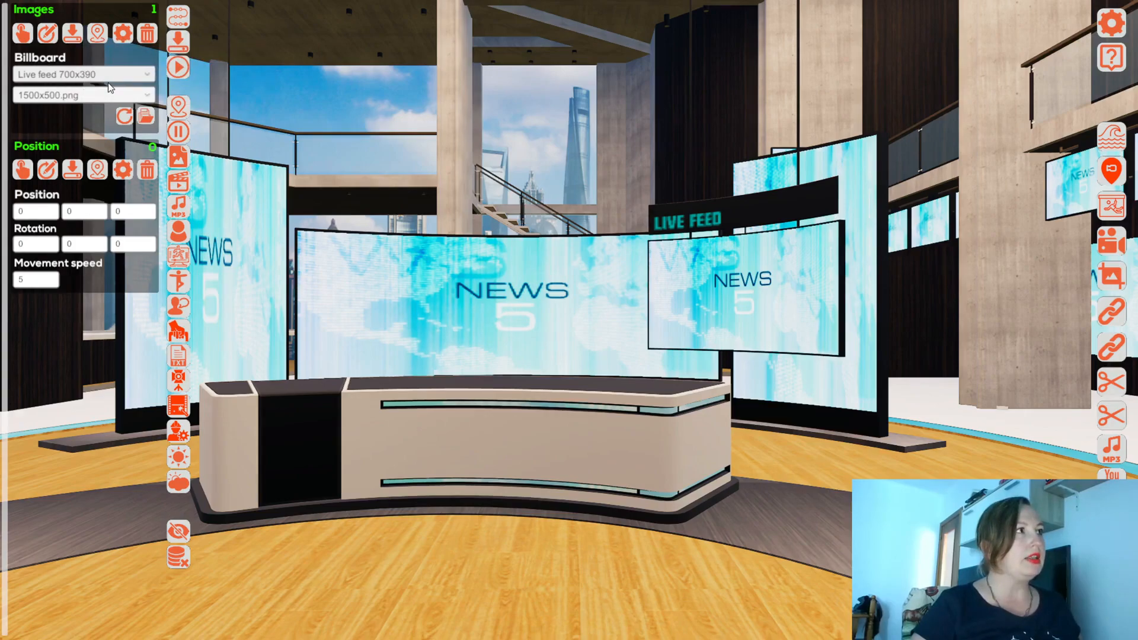
# Step: Choose 700x390.png for the images step and run the step to show the picture on the live feed screen
pyautogui.click(77, 96)
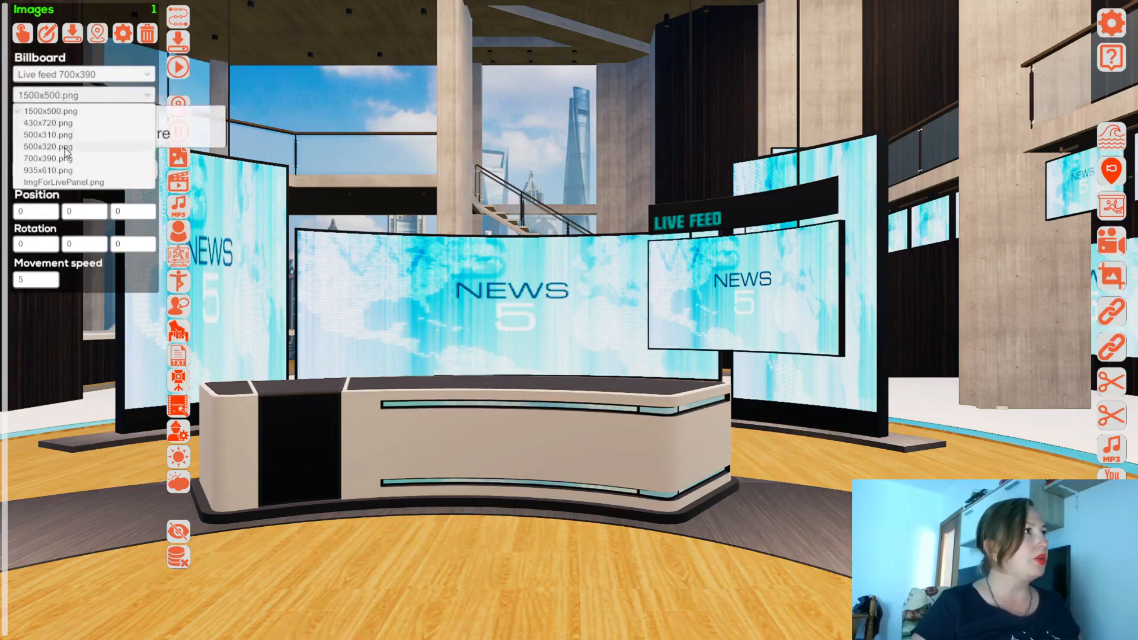
pyautogui.click(67, 158)
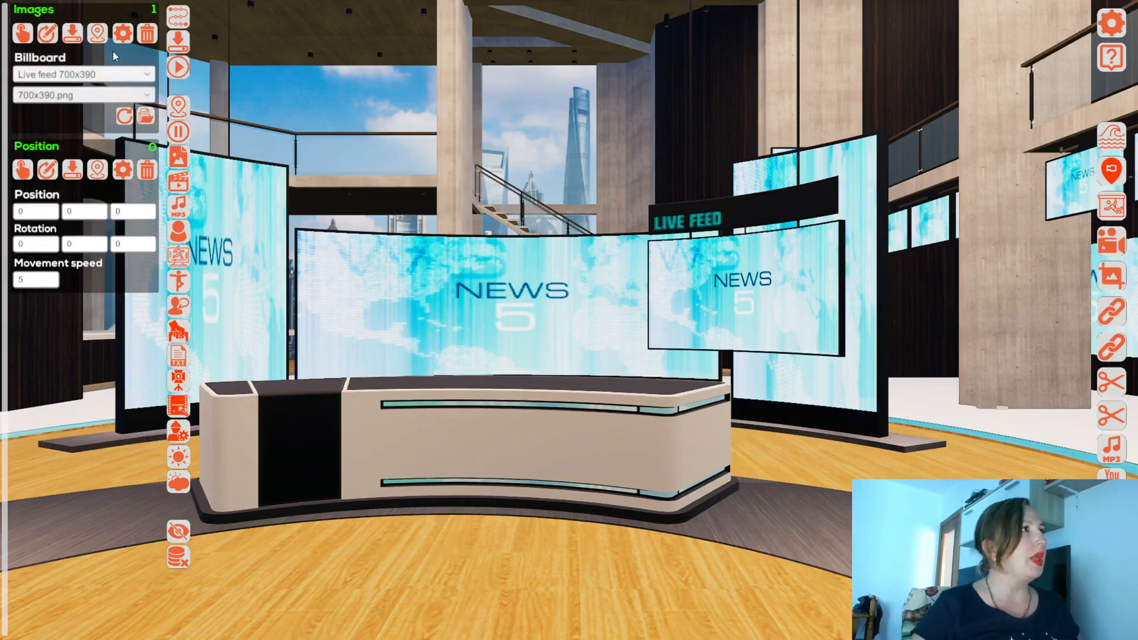
pyautogui.click(73, 35)
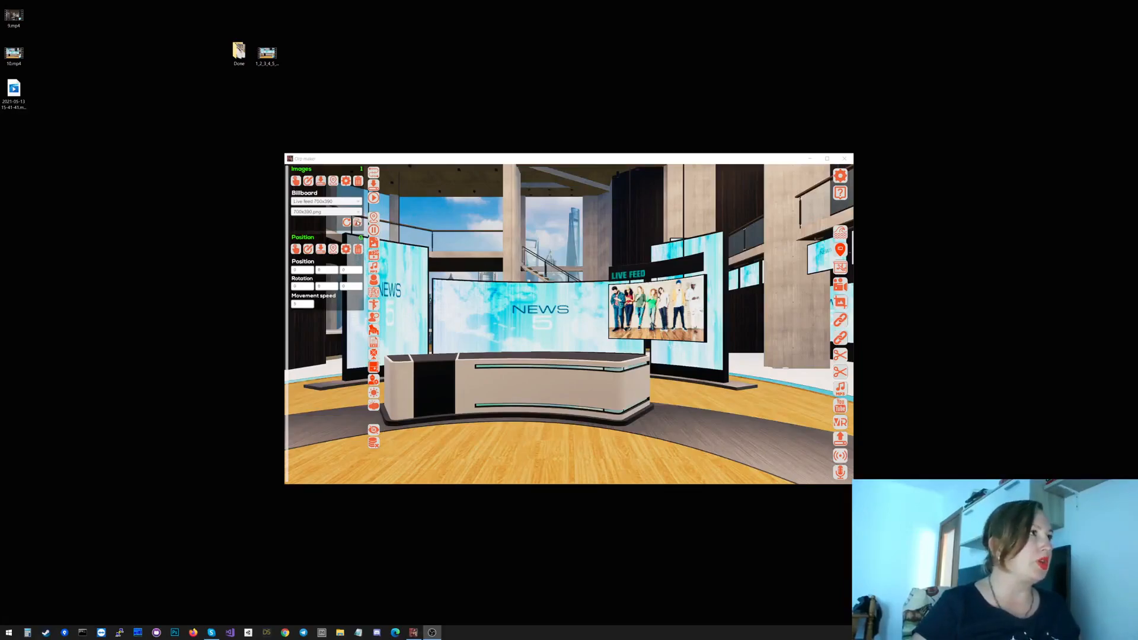
# Step: Open the images step's picture folder to view the available image files, and close it
pyautogui.click(442, 230)
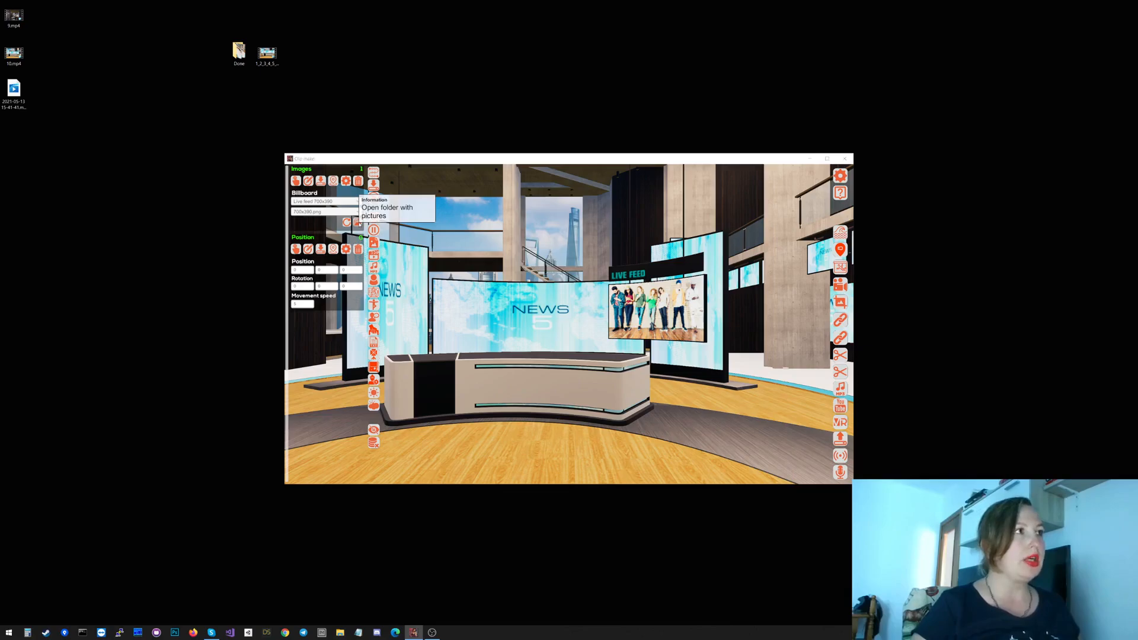
pyautogui.click(358, 222)
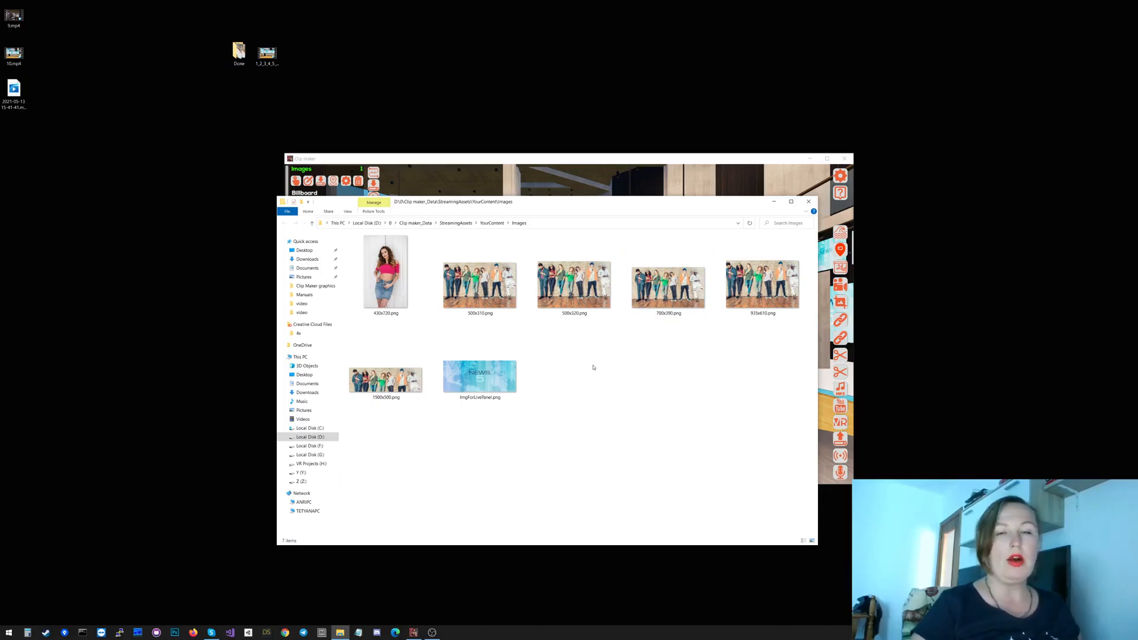
pyautogui.click(808, 202)
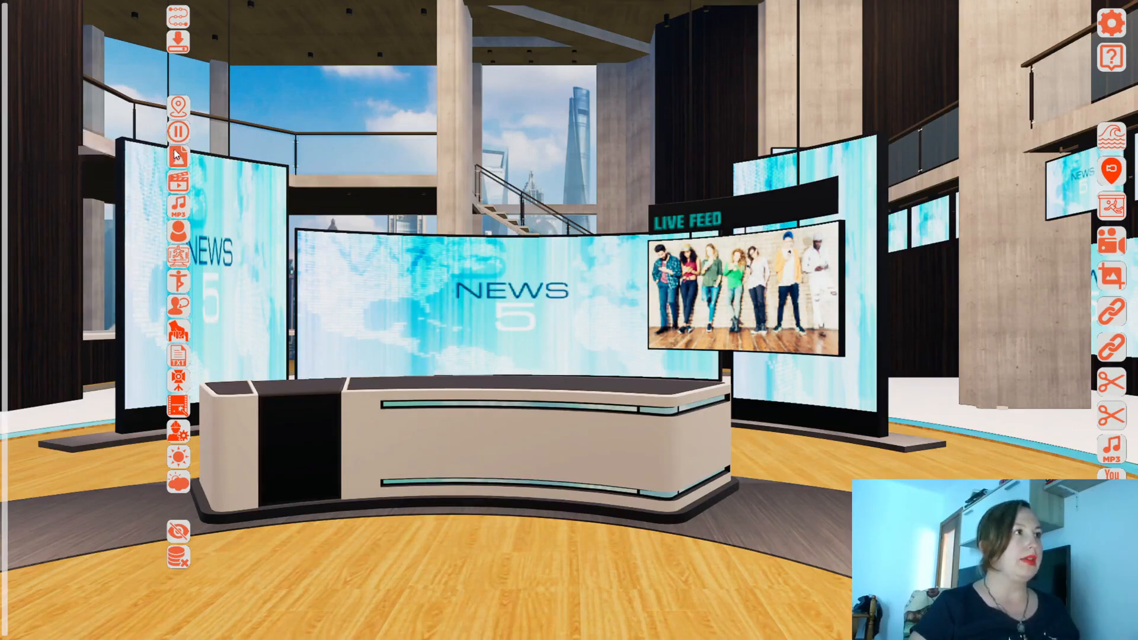
# Step: Add a camera position and a video step, and choose Start as the video action
pyautogui.click(179, 105)
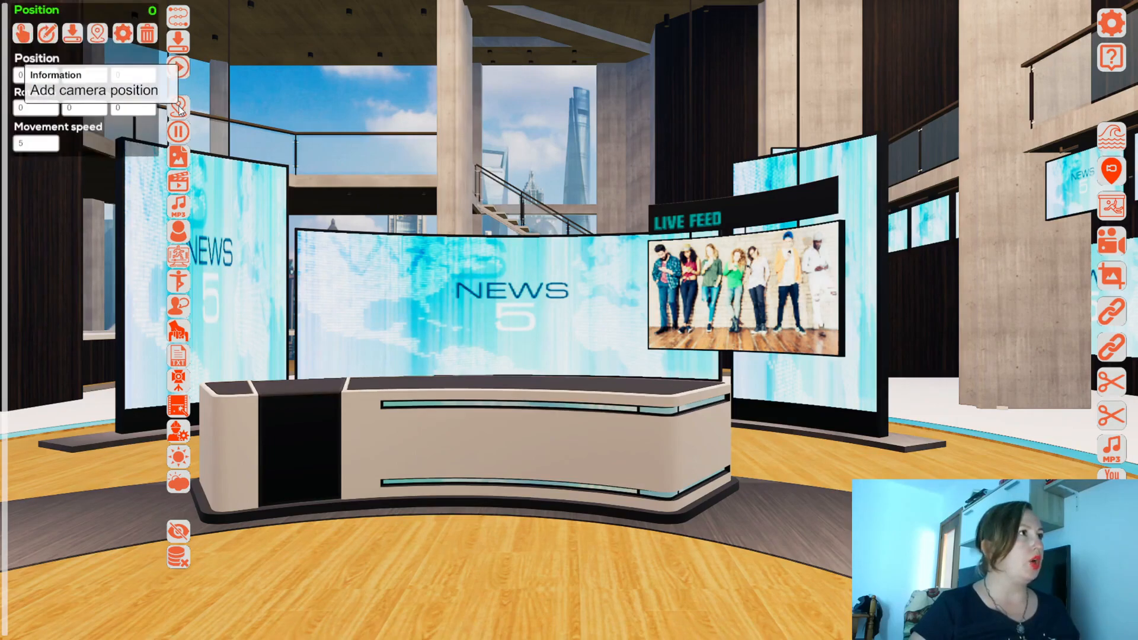
pyautogui.click(178, 182)
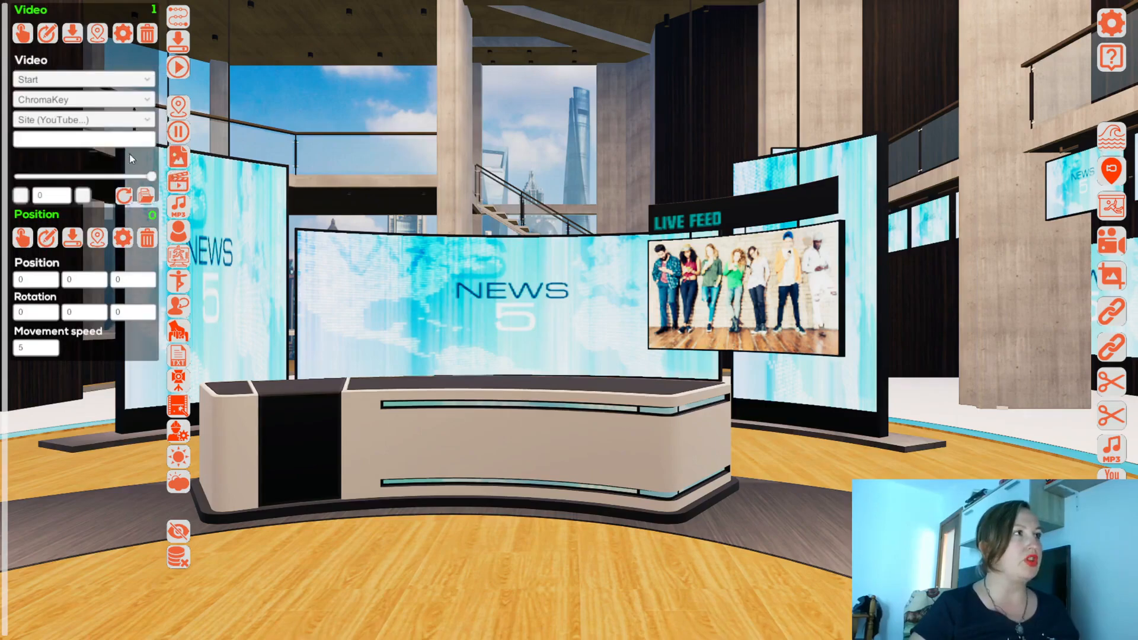
pyautogui.click(59, 81)
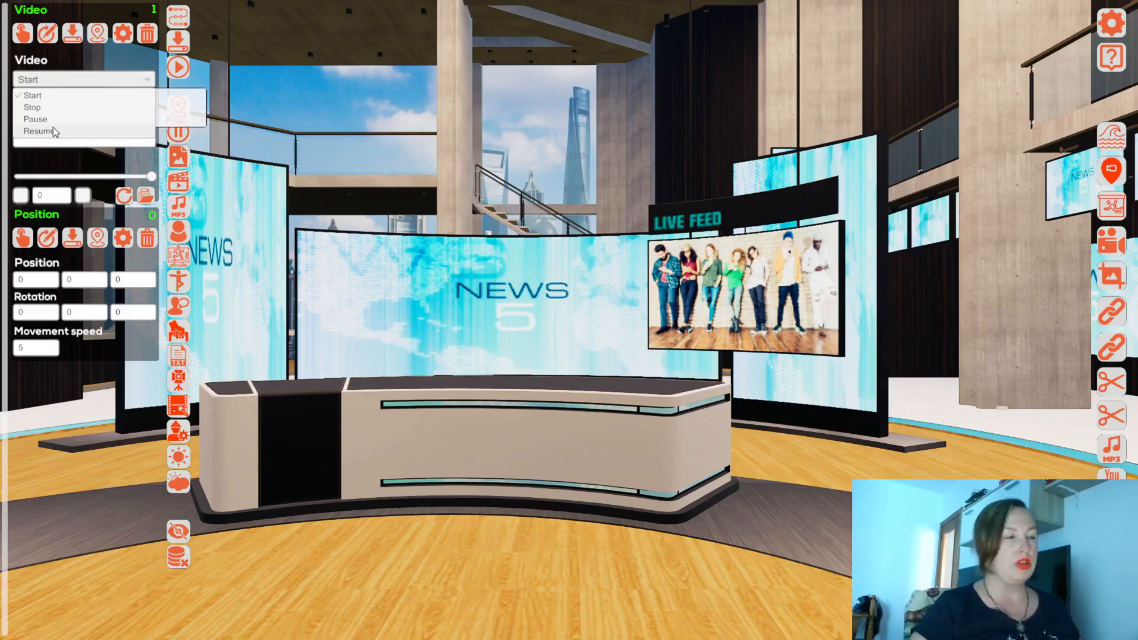
pyautogui.click(52, 97)
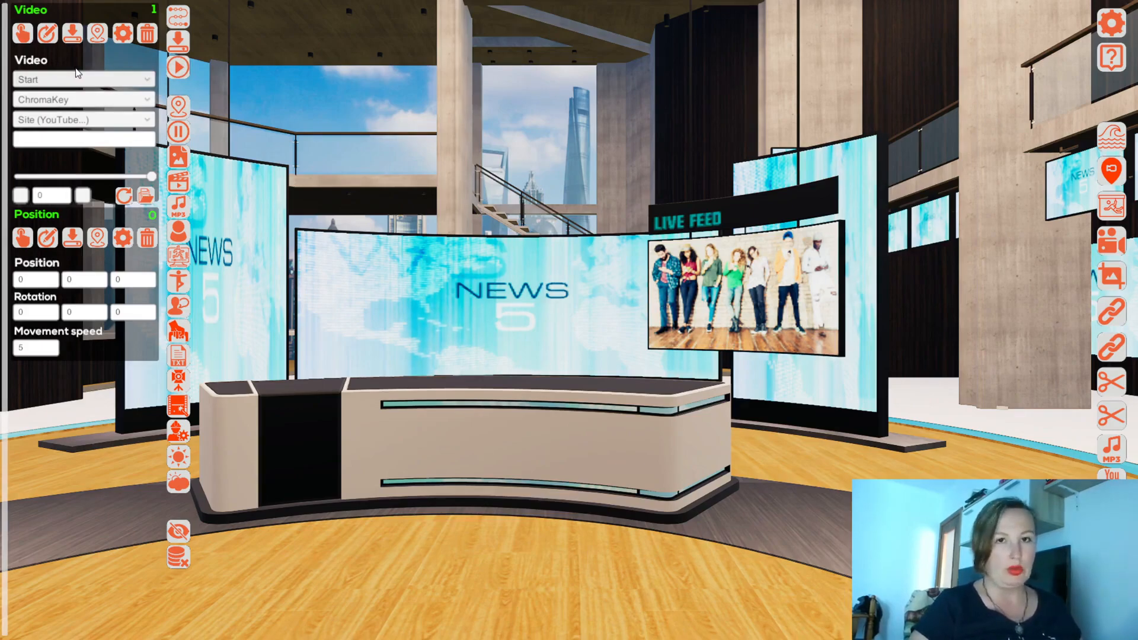
# Step: Set the video step's target billboard to Live feed 700x390
pyautogui.click(95, 101)
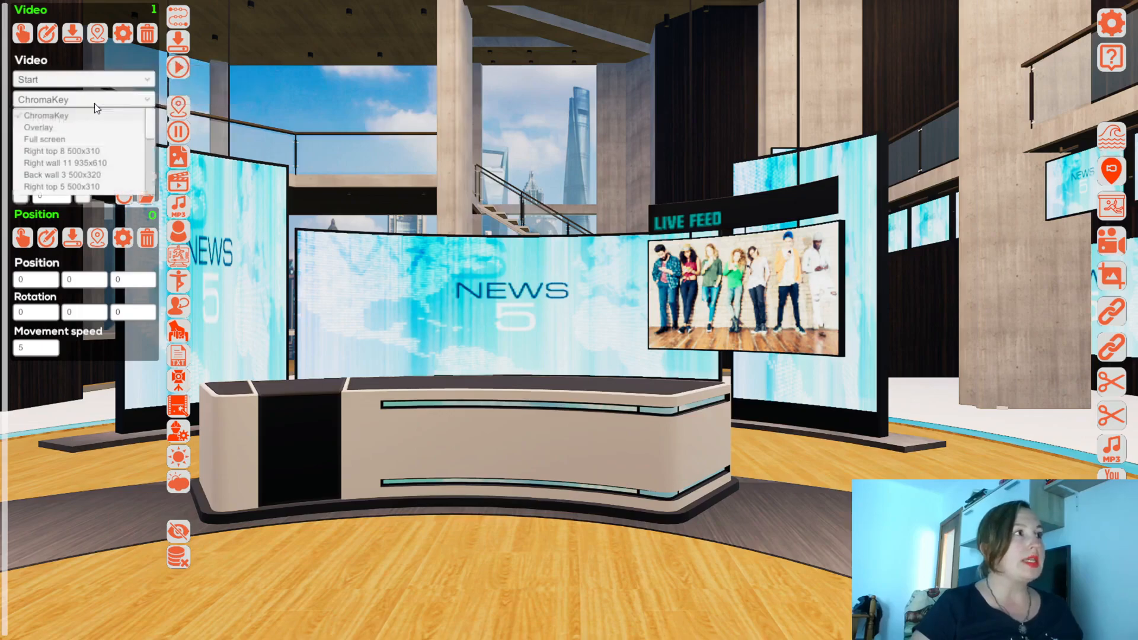
pyautogui.scroll(-1, 94, 112)
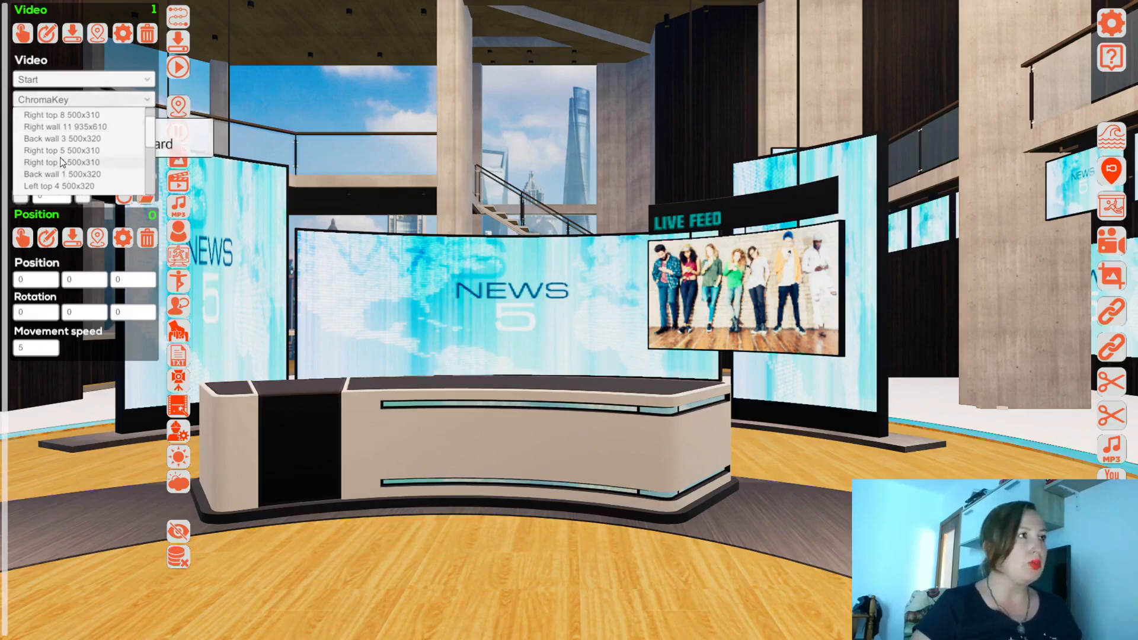
pyautogui.scroll(-1, 59, 155)
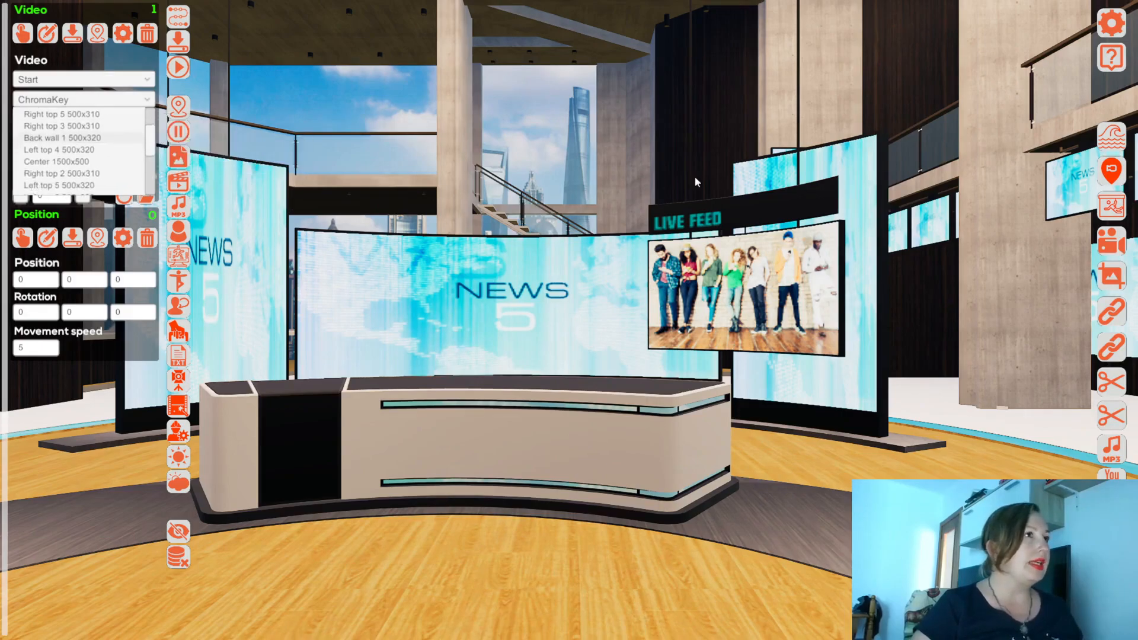
pyautogui.scroll(-3, 100, 147)
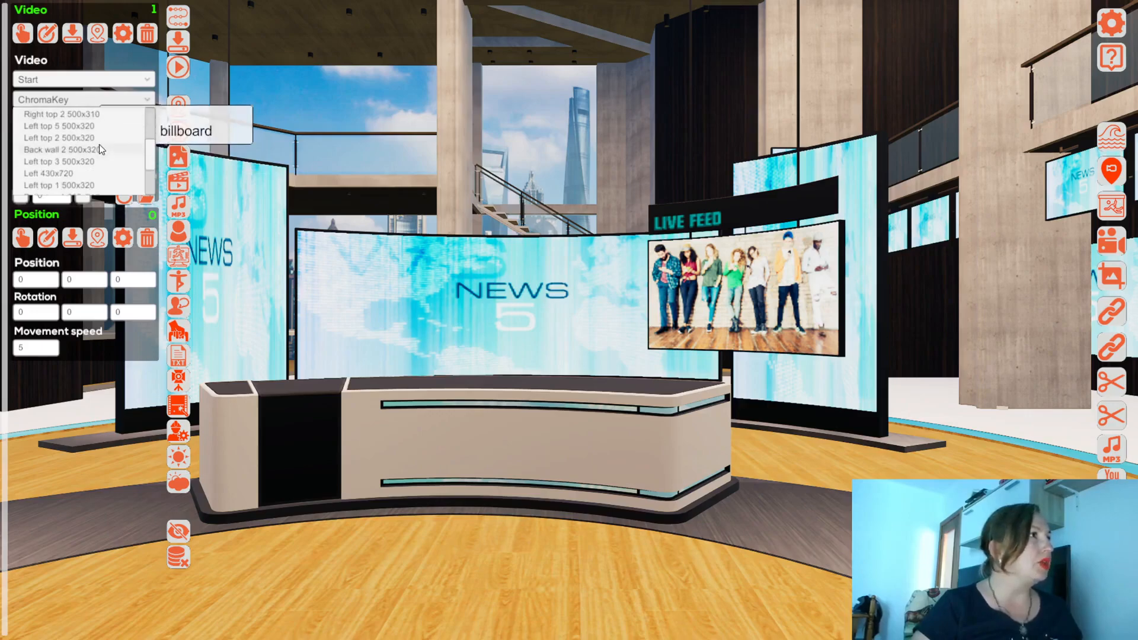
pyautogui.scroll(-2, 98, 144)
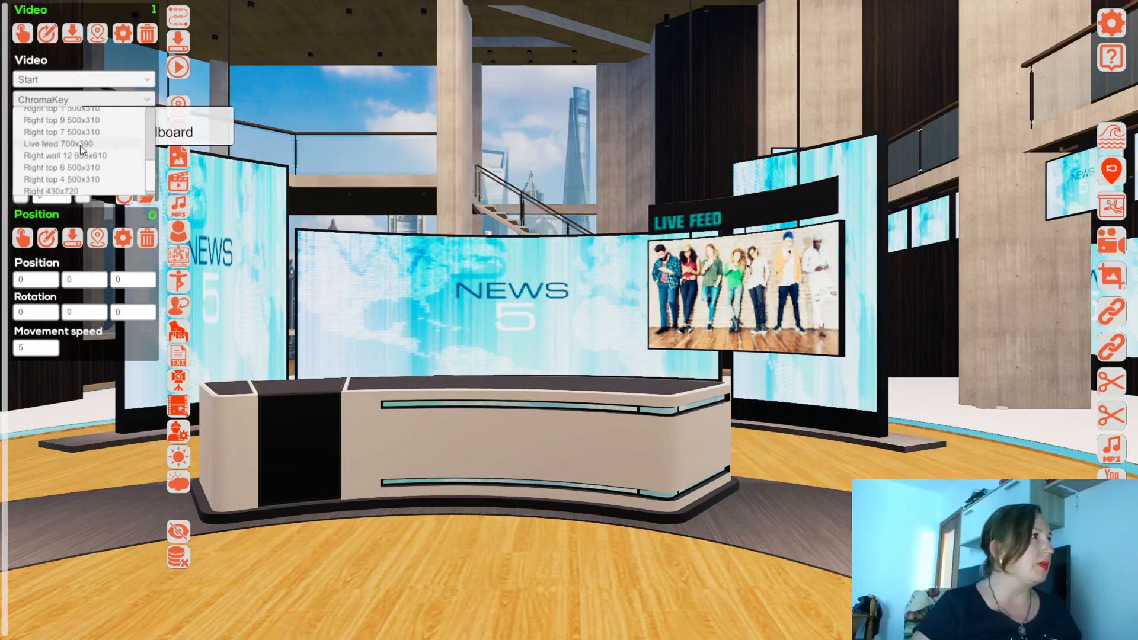
pyautogui.click(75, 144)
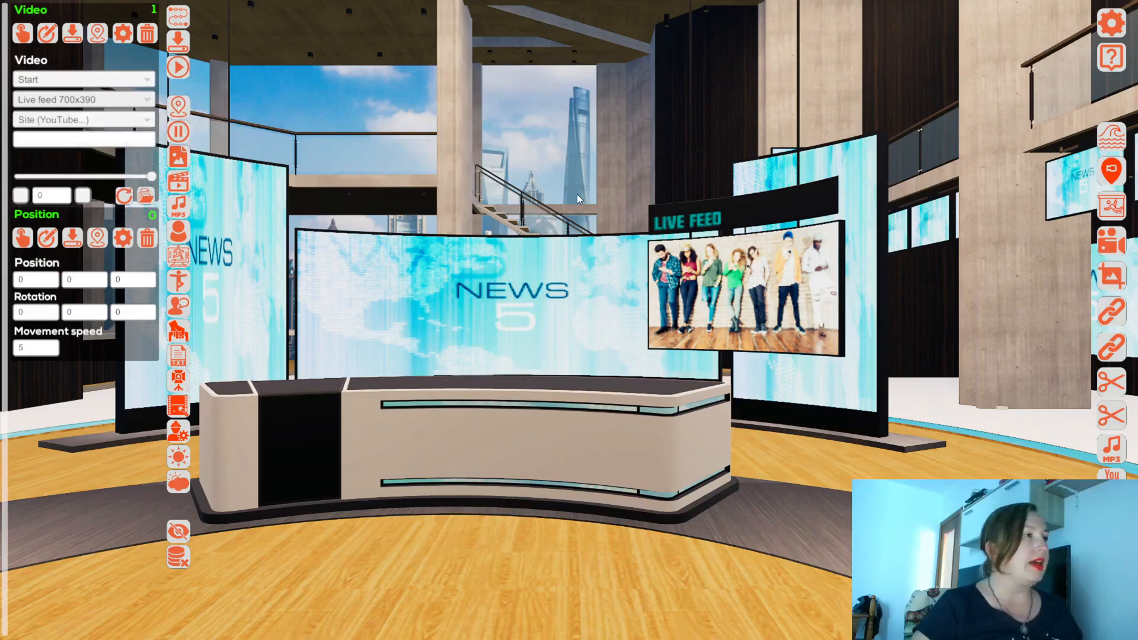
# Step: Set the video source to Video file (YourContent .mp4), choose BigBuckBunny.mp4 and run the step on the live feed screen
pyautogui.click(58, 122)
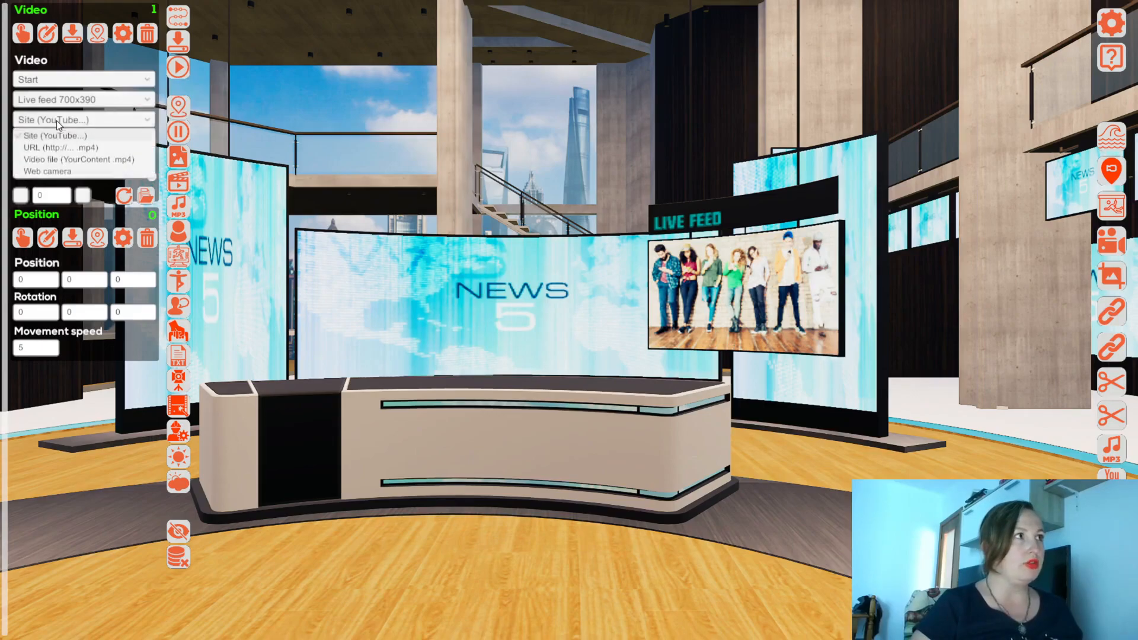
pyautogui.click(76, 160)
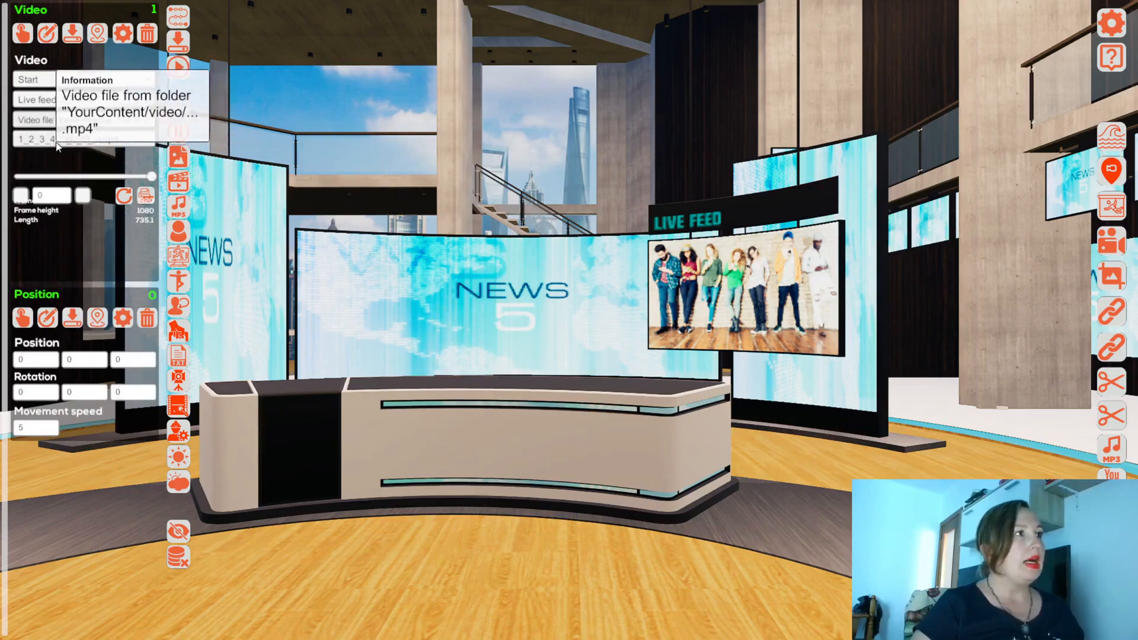
pyautogui.click(75, 145)
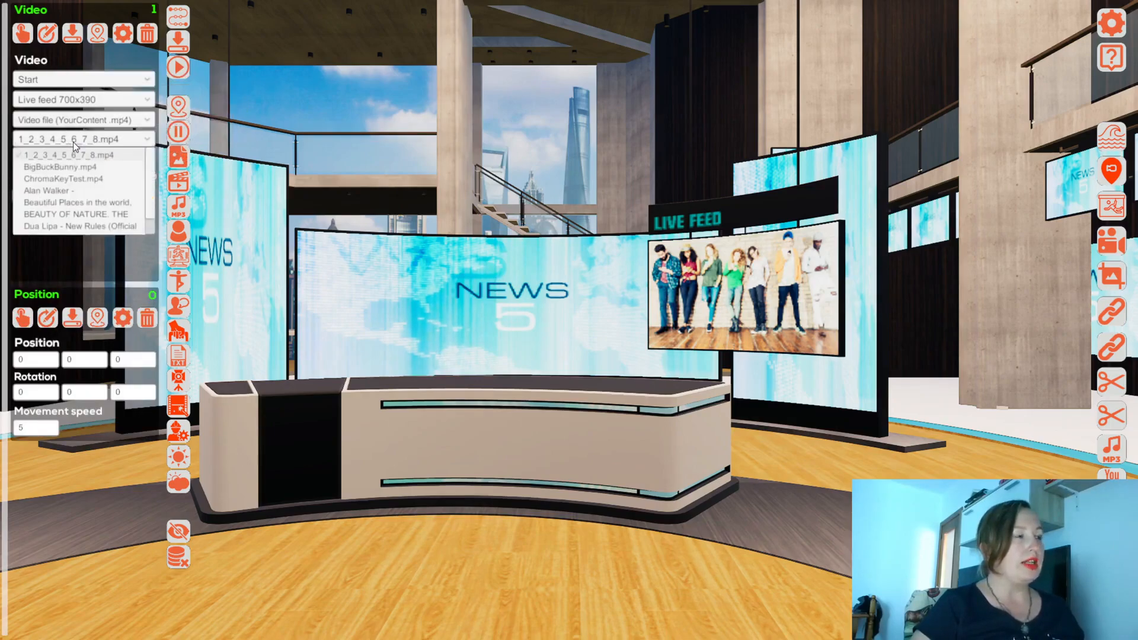
pyautogui.click(73, 141)
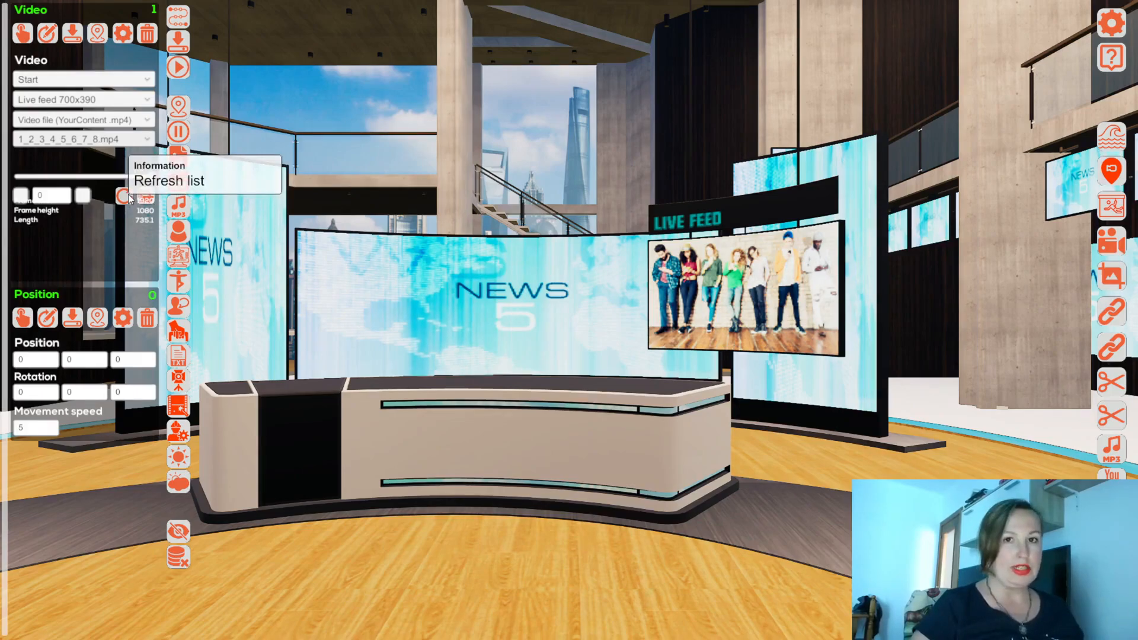
pyautogui.click(64, 140)
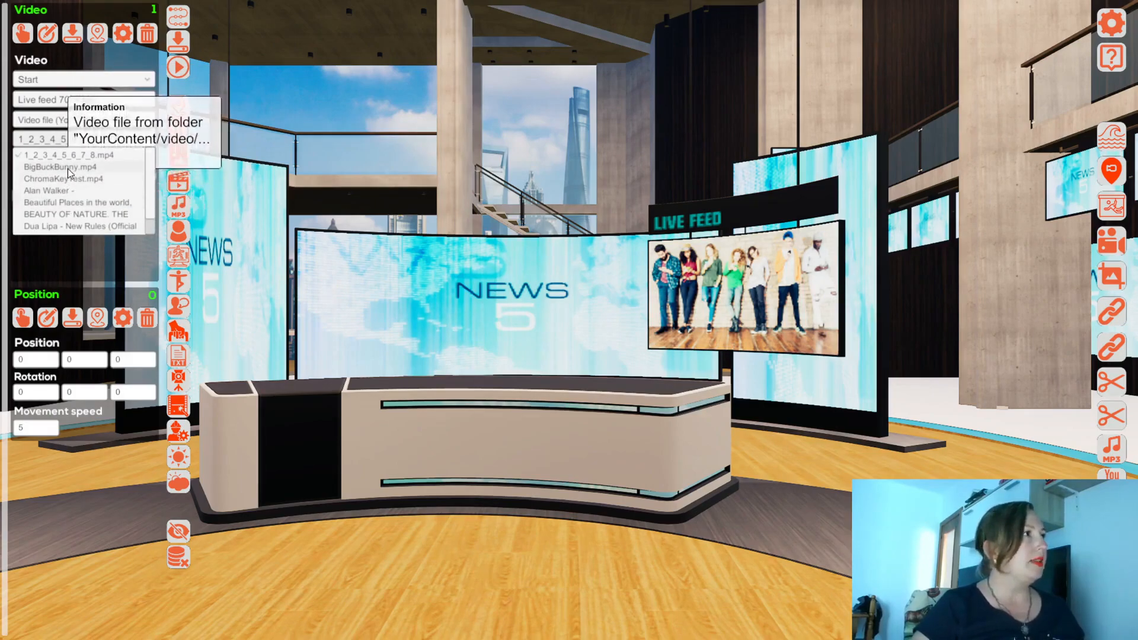
pyautogui.click(67, 168)
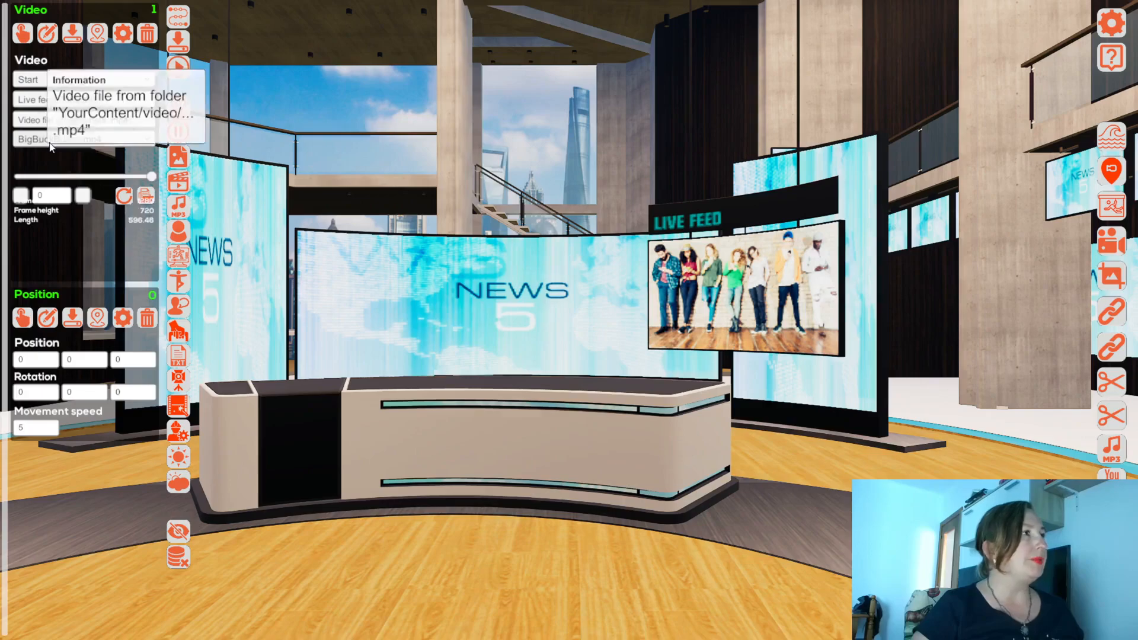
pyautogui.click(72, 35)
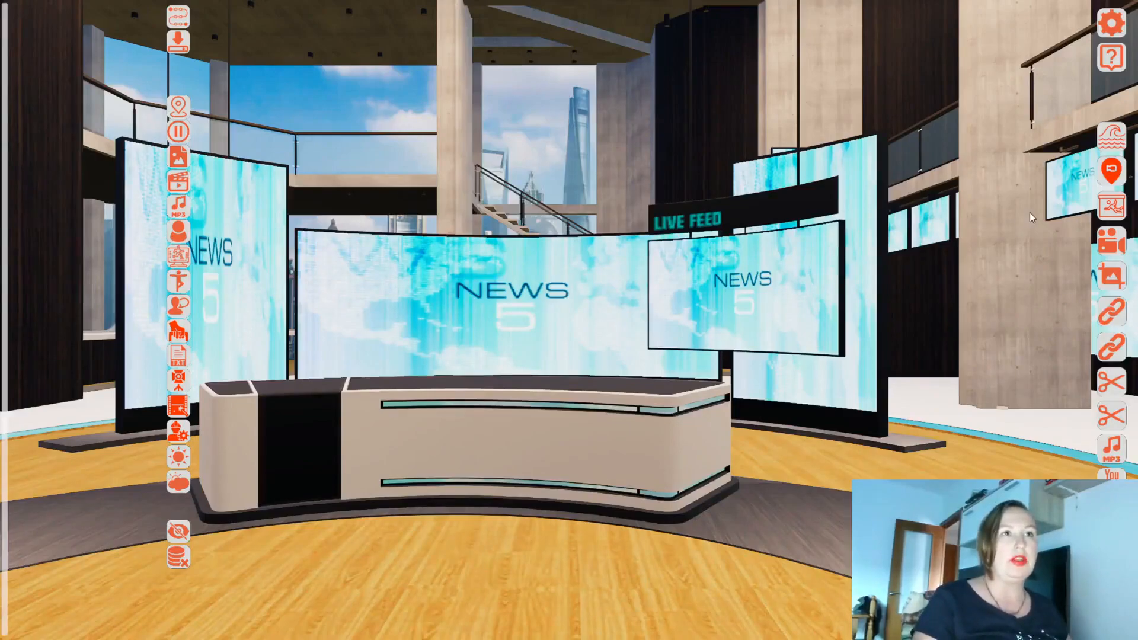
# Step: Activate the green screen (chromakey) behind the news desk and close its settings
pyautogui.click(1110, 207)
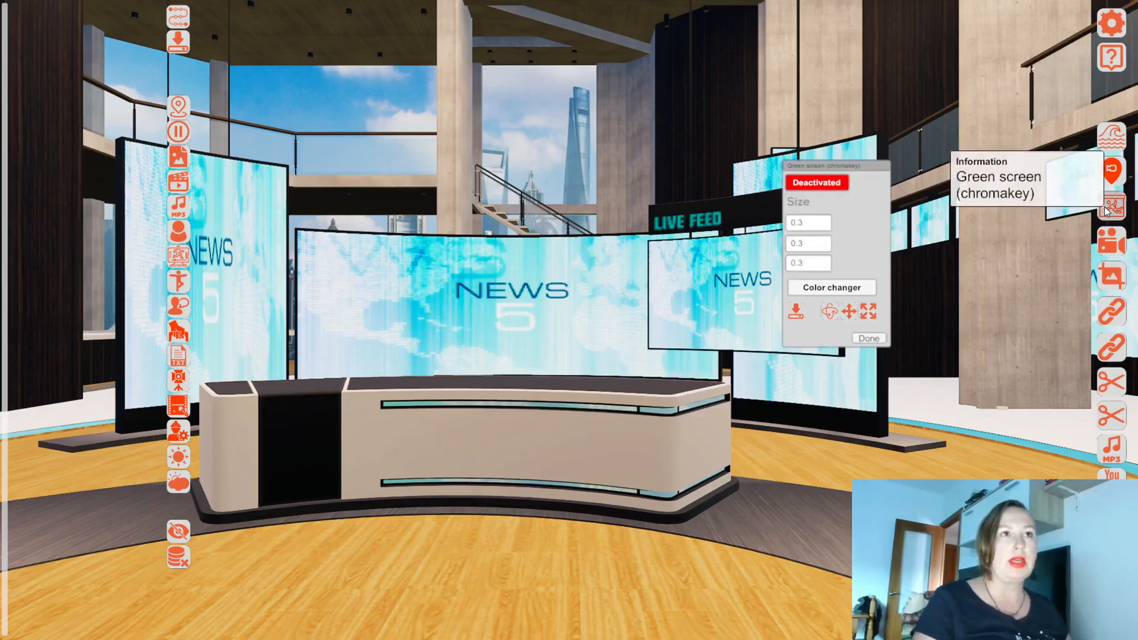
pyautogui.click(816, 182)
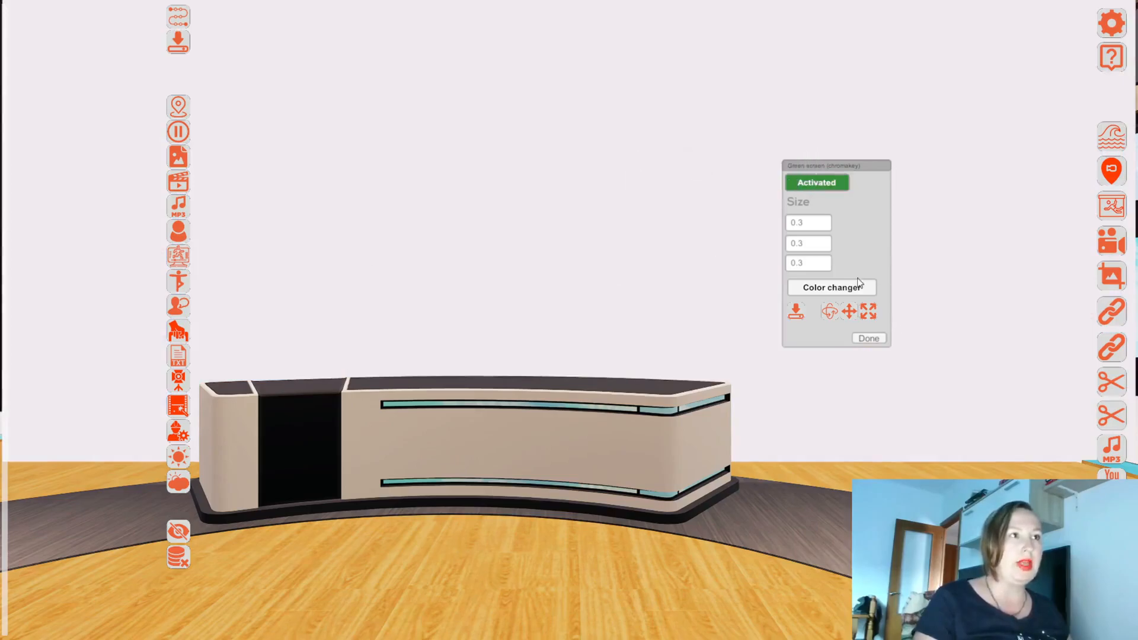
pyautogui.click(879, 338)
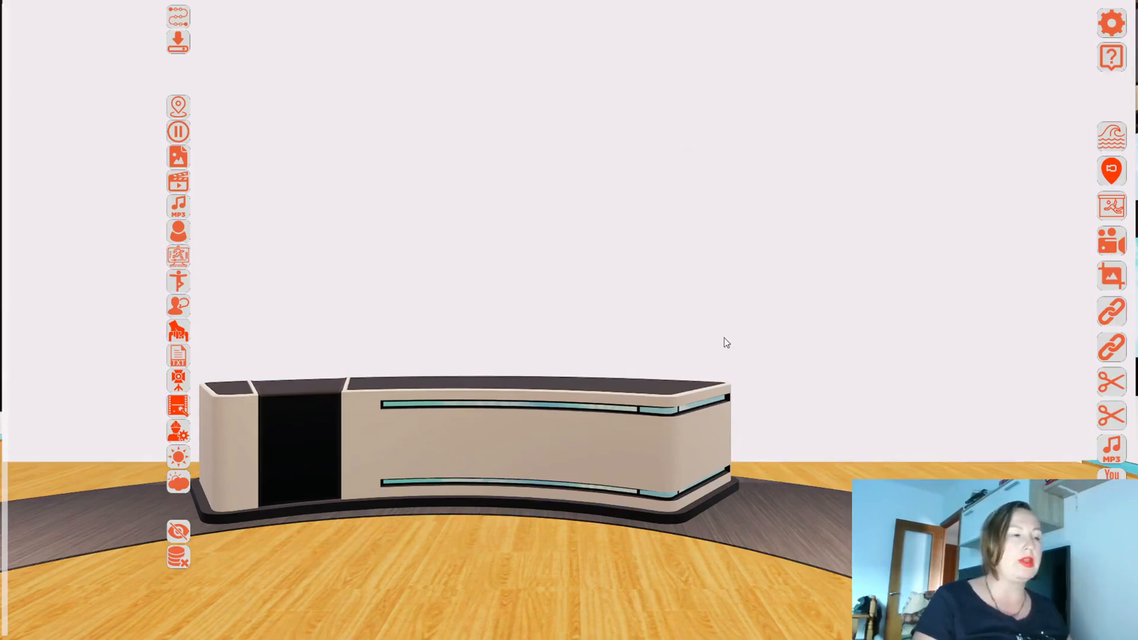
# Step: Add a camera position and a ChromaKey video step with Video file (YourContent .mp4) as its source
pyautogui.click(176, 107)
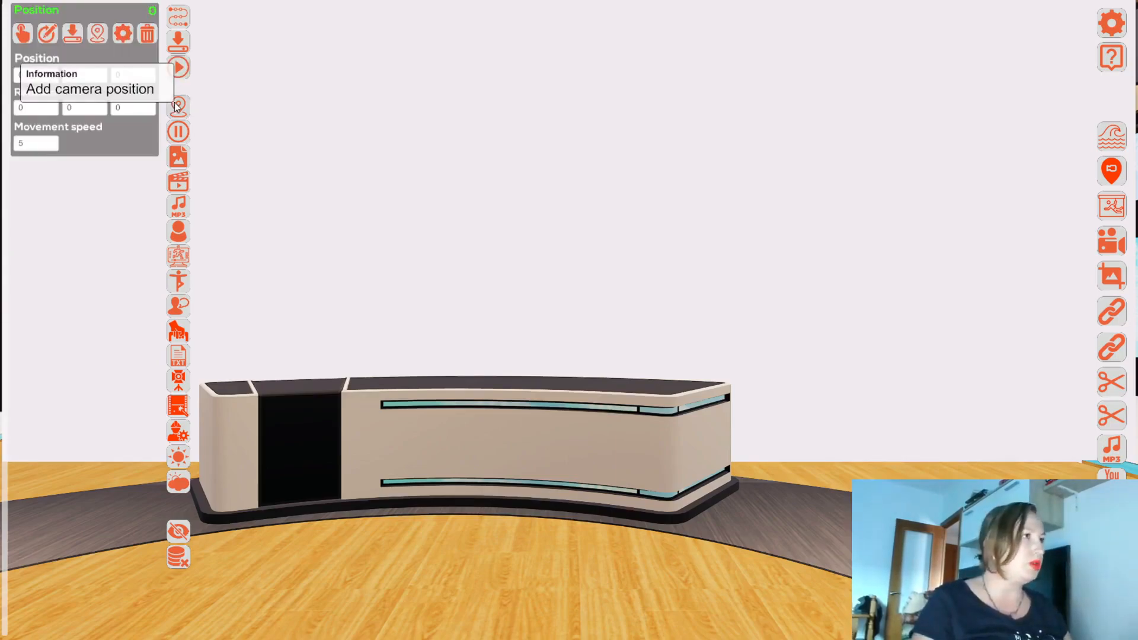
pyautogui.click(179, 185)
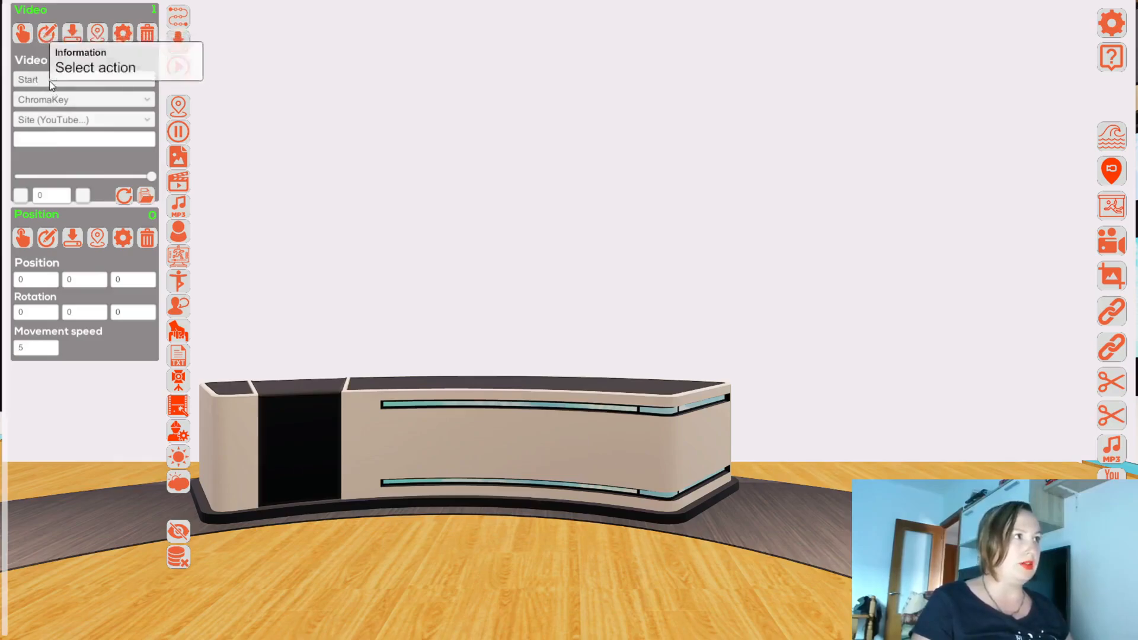
pyautogui.click(88, 119)
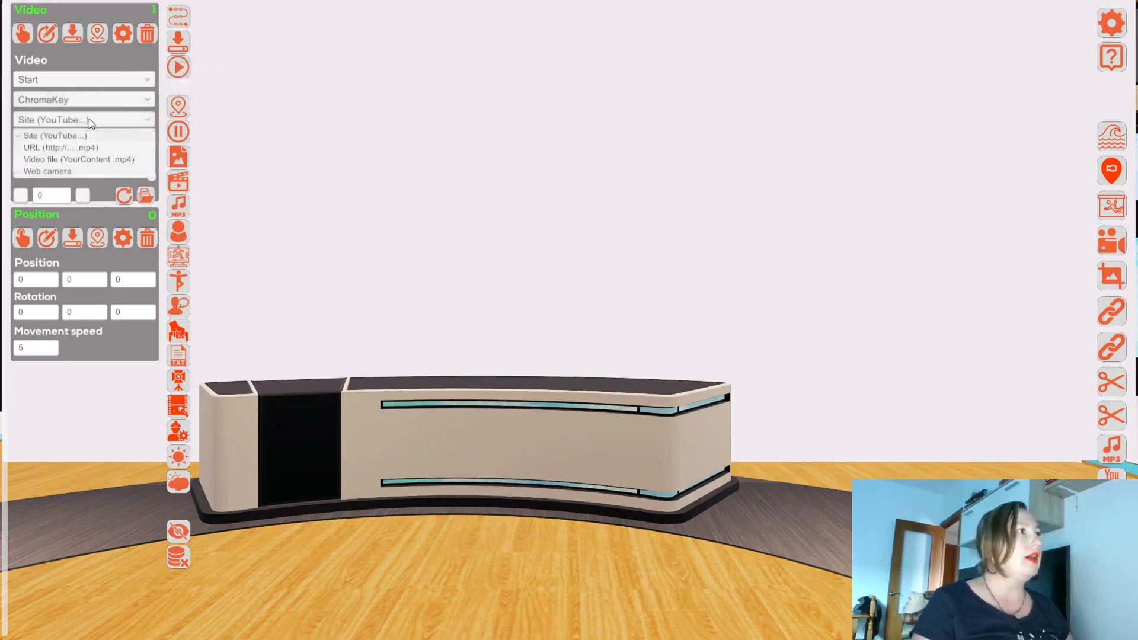
pyautogui.click(86, 158)
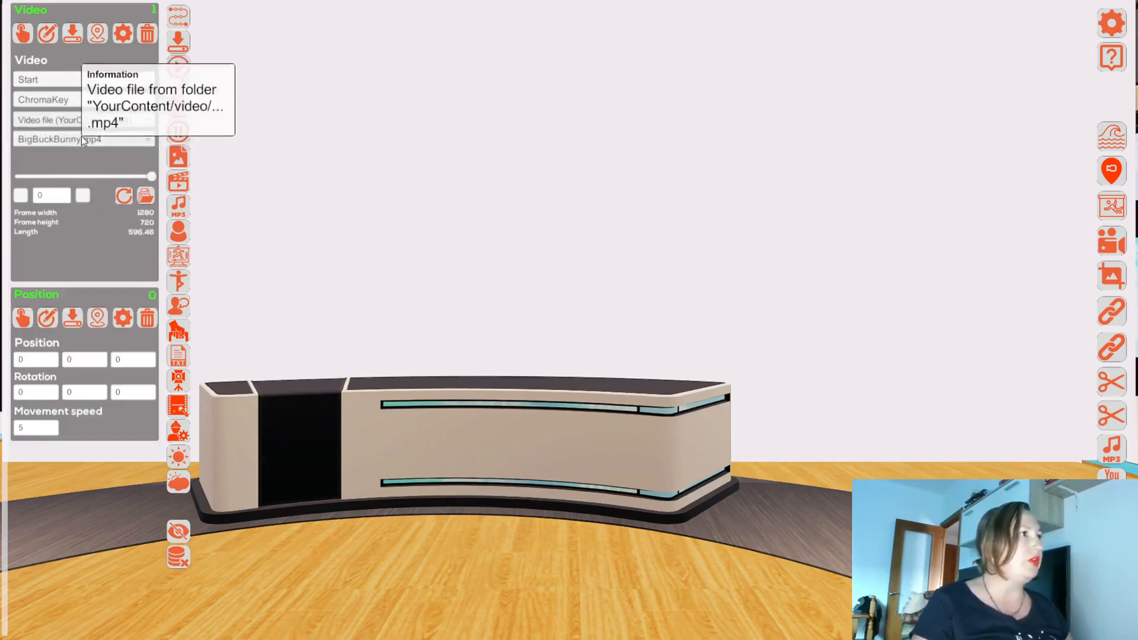
# Step: Choose ChromaKeyTest.mp4 for the video step, lower its audio volume to a little under half and run the step
pyautogui.click(81, 138)
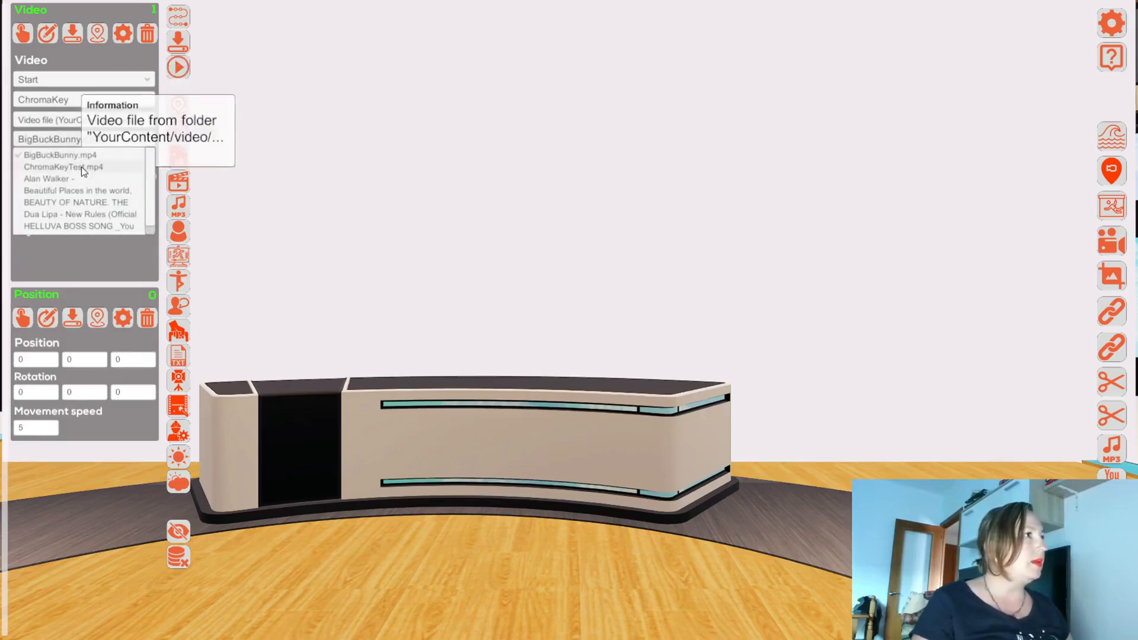
pyautogui.click(81, 167)
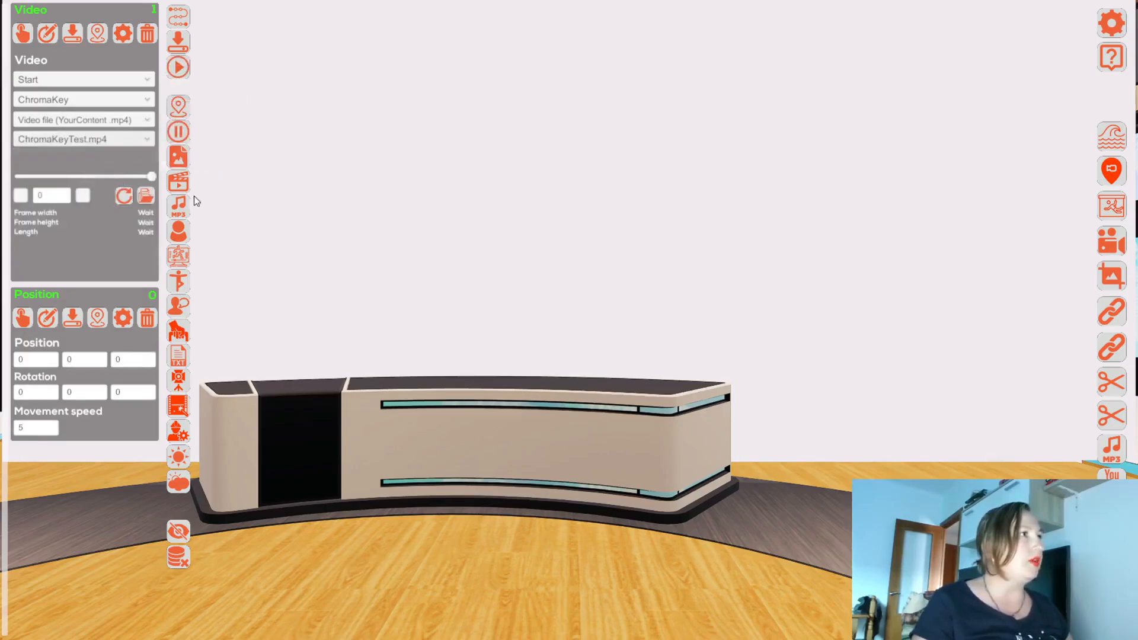
pyautogui.moveTo(154, 175); pyautogui.dragTo(69, 176)
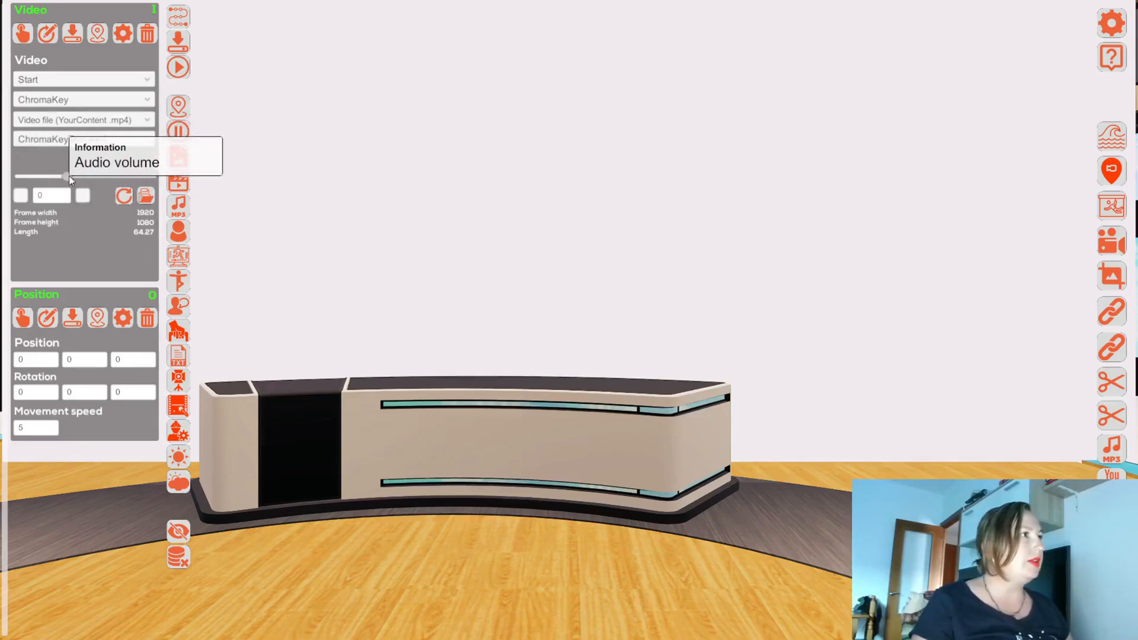
pyautogui.click(70, 32)
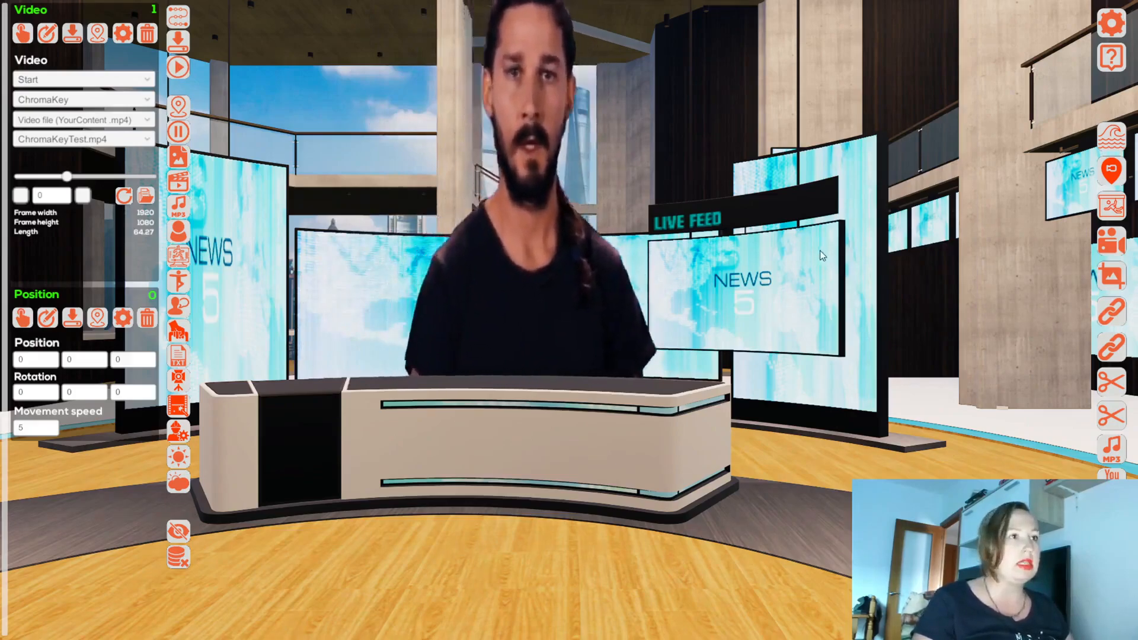
# Step: Set the green screen's movement increment to 1, then move the green screen in front of the news desk and raise it
pyautogui.click(1116, 210)
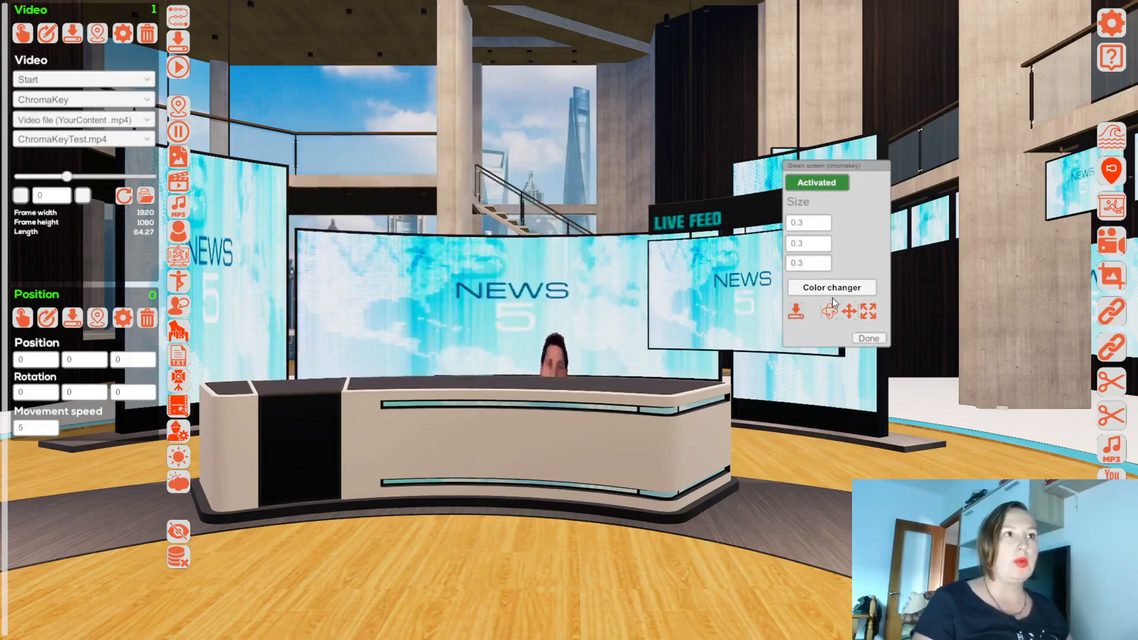
pyautogui.click(848, 311)
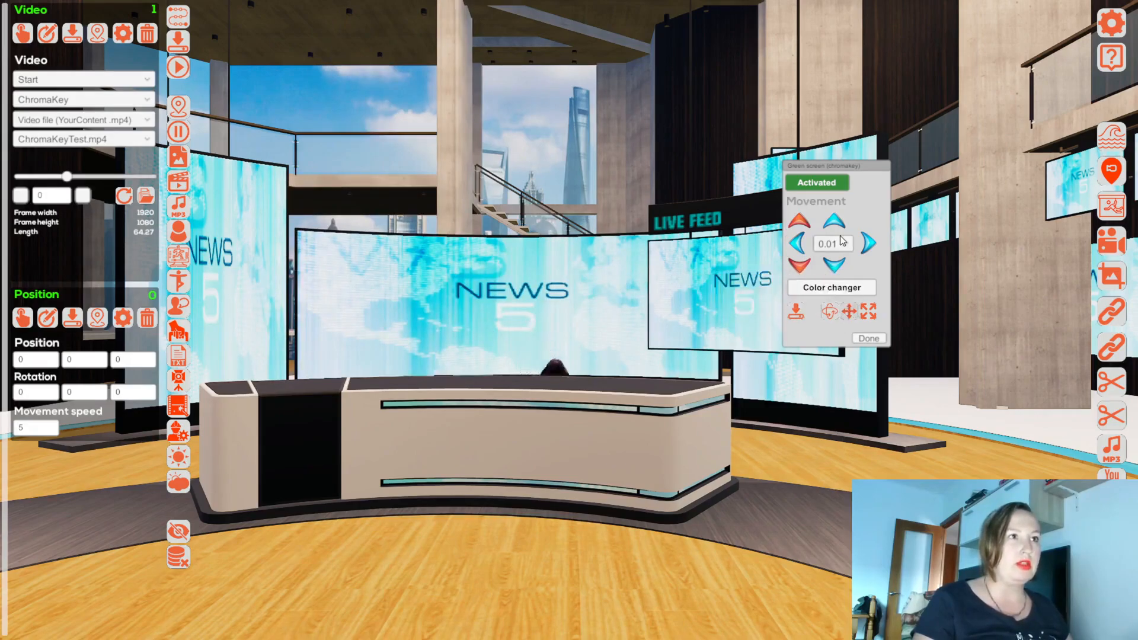
pyautogui.click(841, 239)
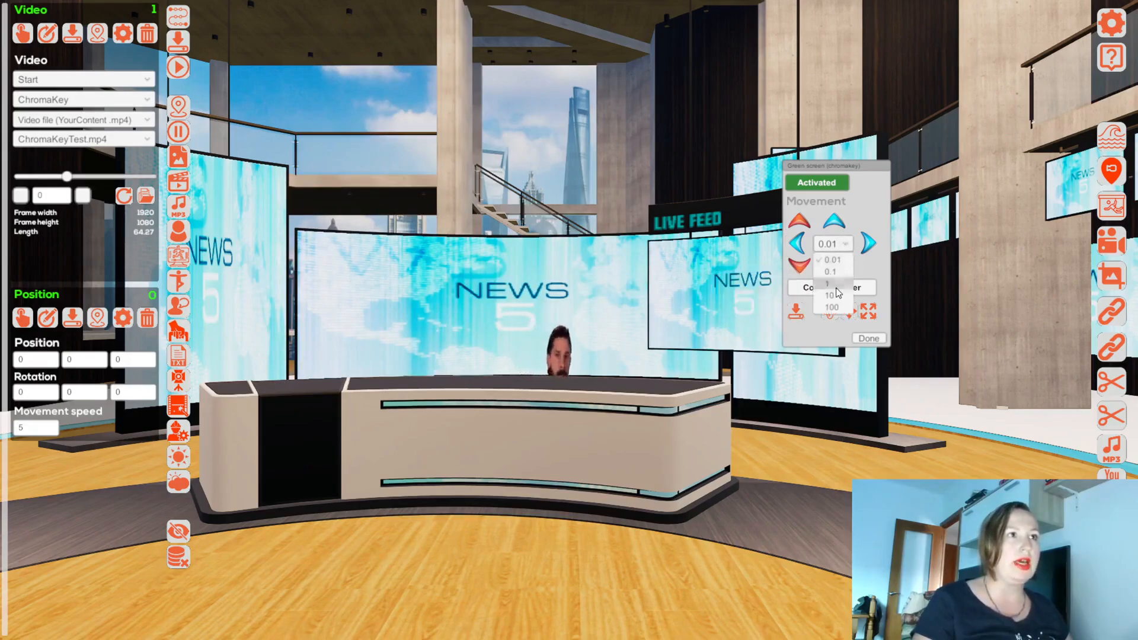
pyautogui.click(835, 284)
pyautogui.click(837, 272)
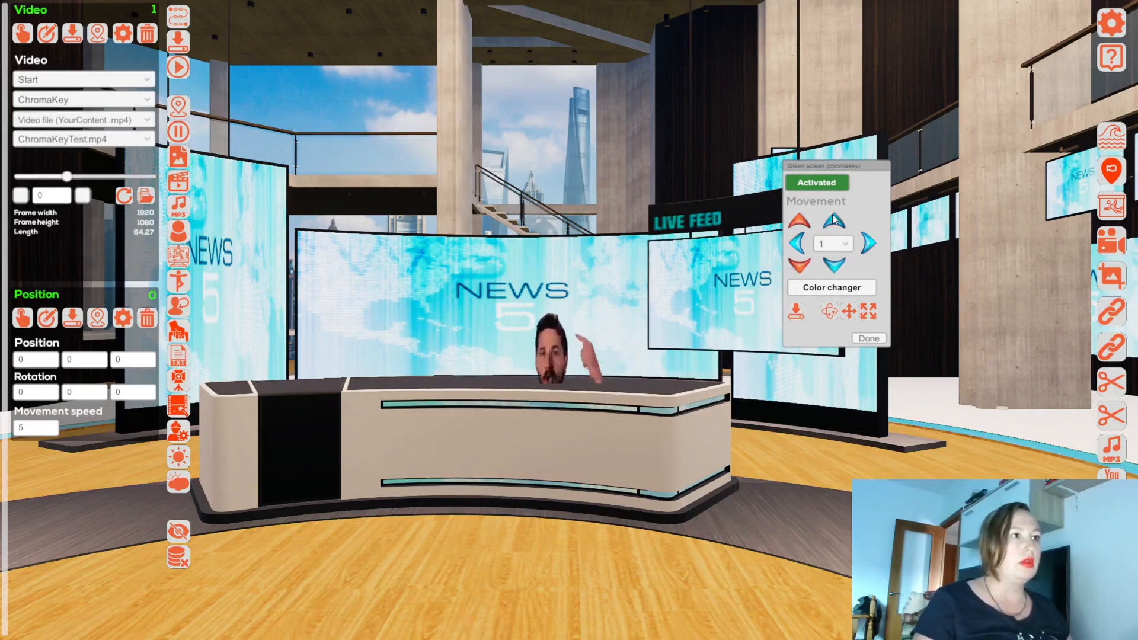
pyautogui.click(832, 215)
pyautogui.click(805, 223)
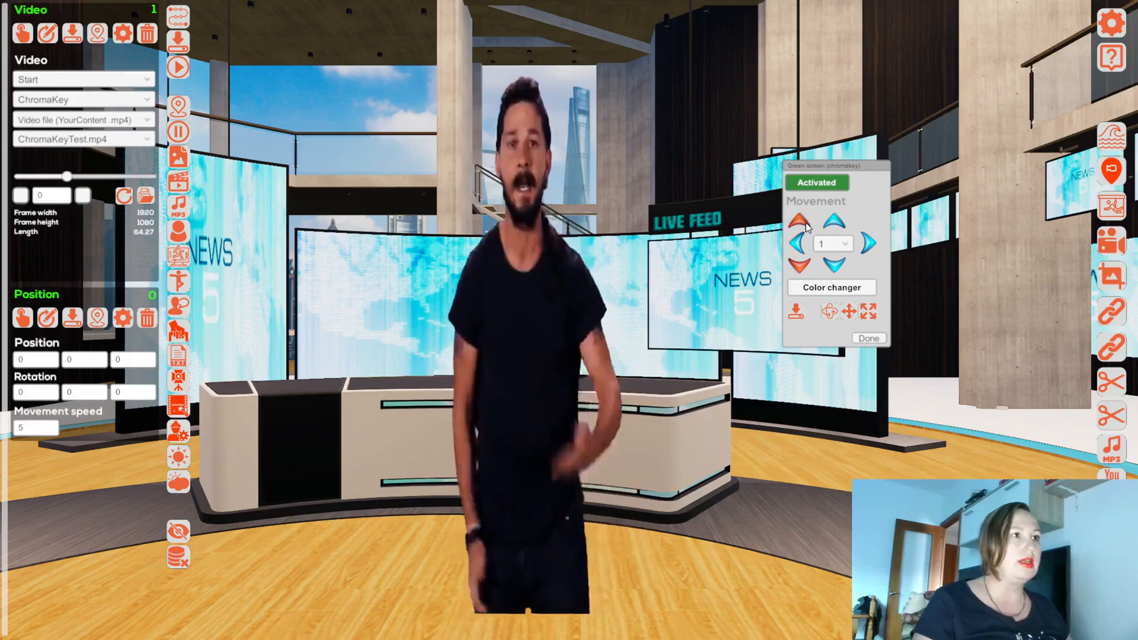
pyautogui.click(805, 222)
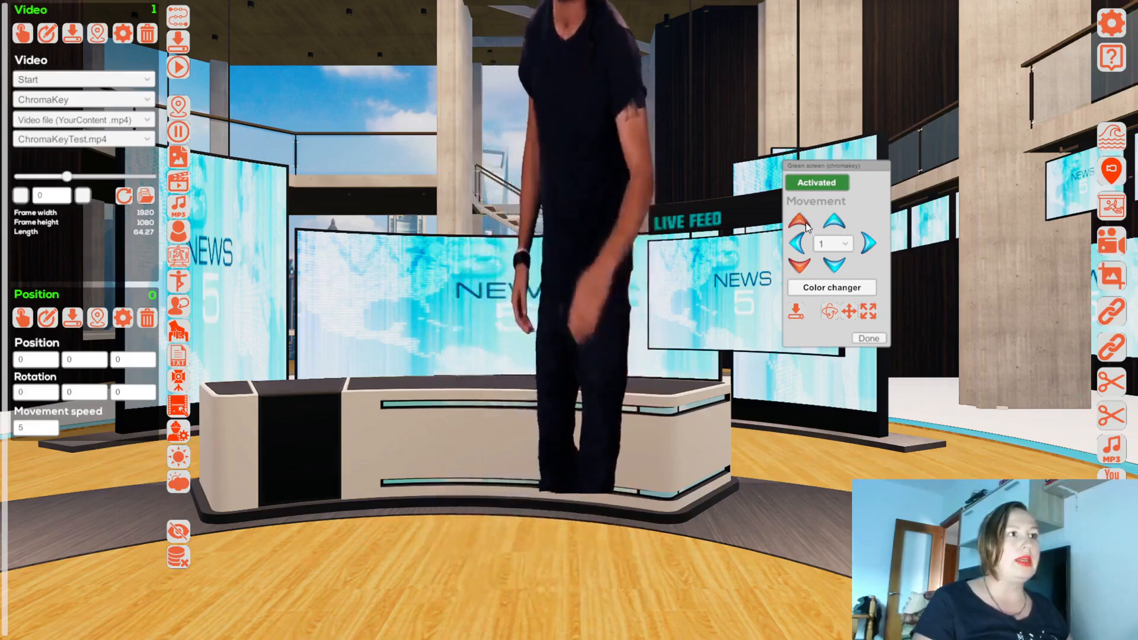
# Step: Set all three size values of the green screen to 0.1 and apply the new size
pyautogui.click(869, 311)
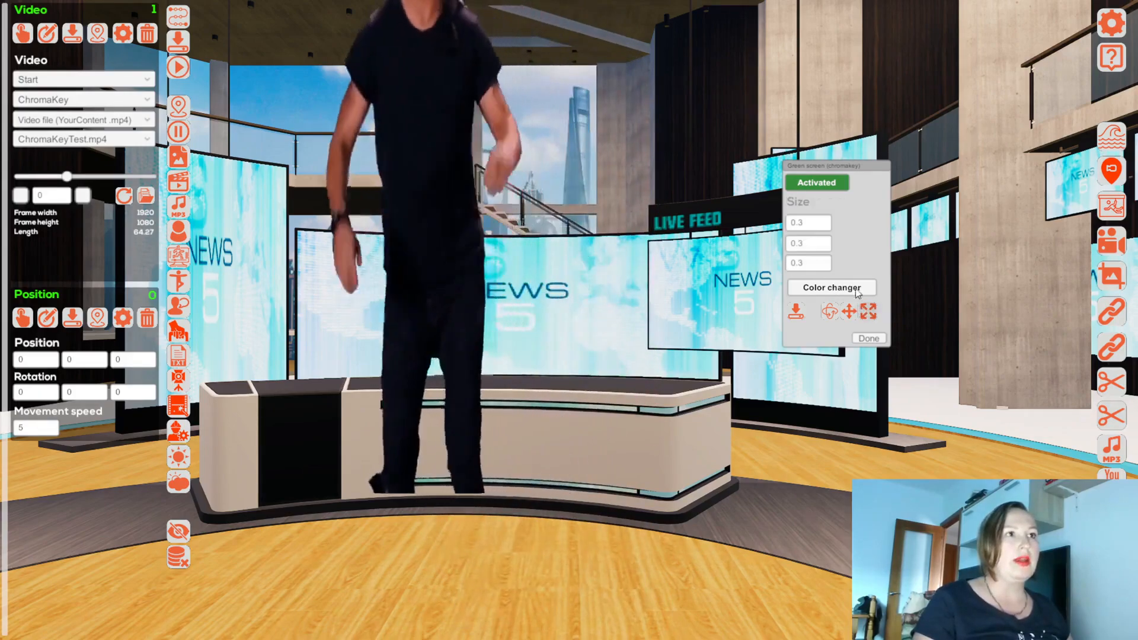
pyautogui.click(806, 223)
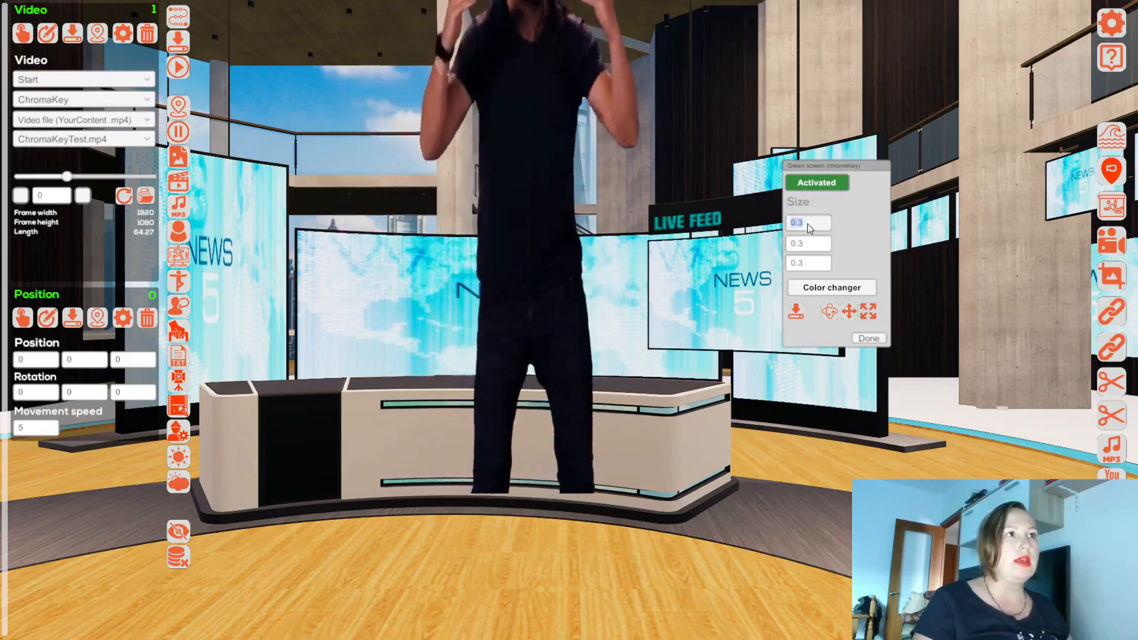
pyautogui.write('0.1')
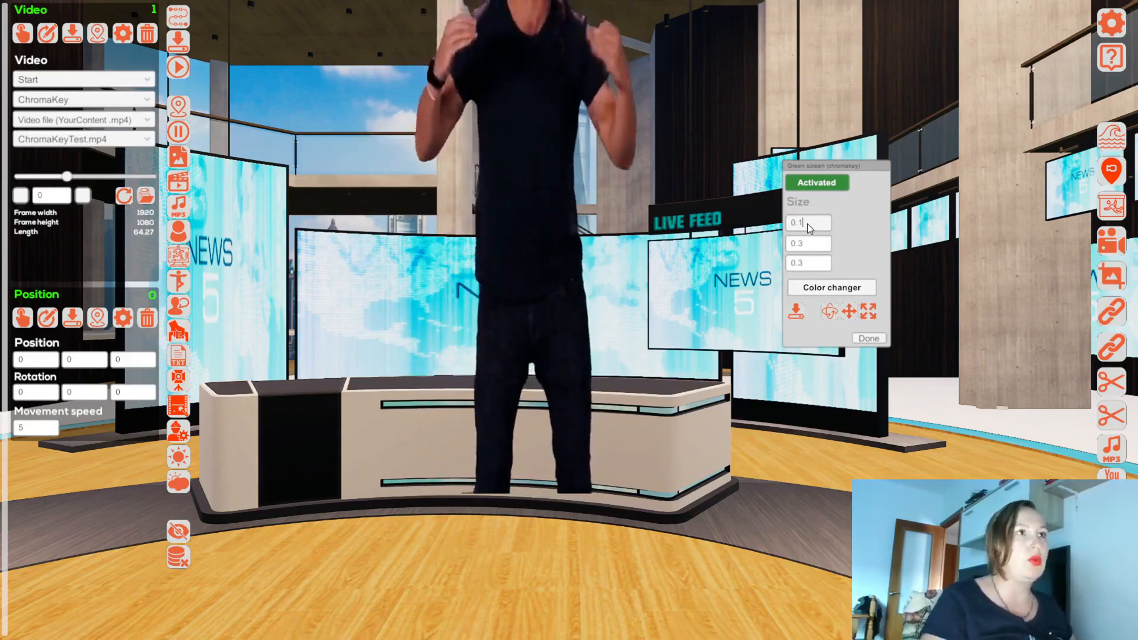
pyautogui.click(809, 242)
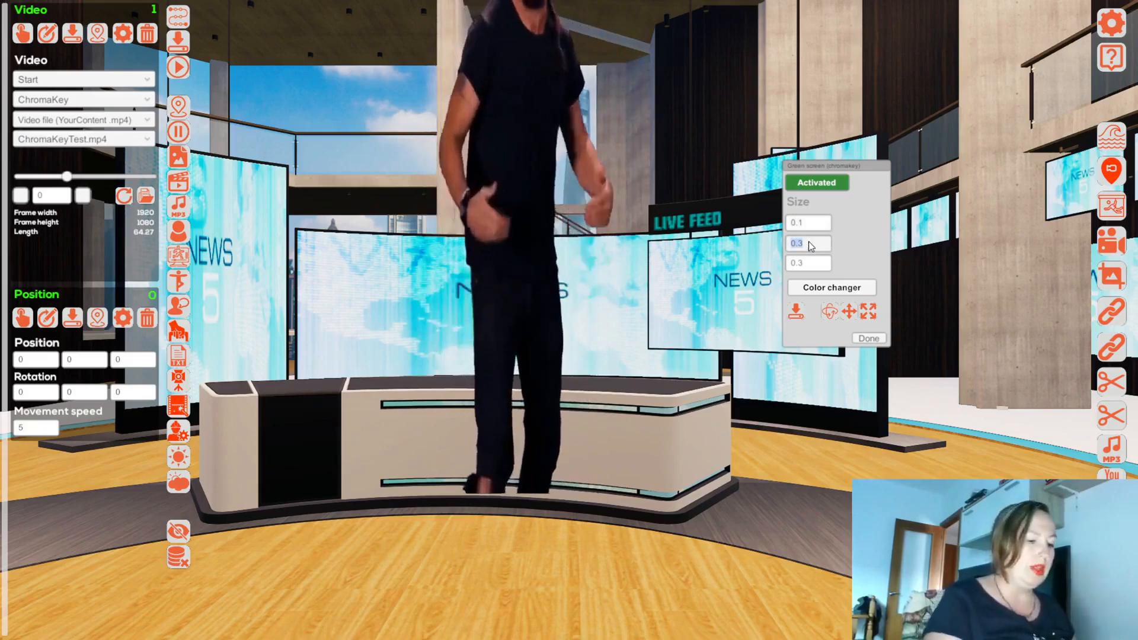
pyautogui.write('0.1')
pyautogui.click(810, 265)
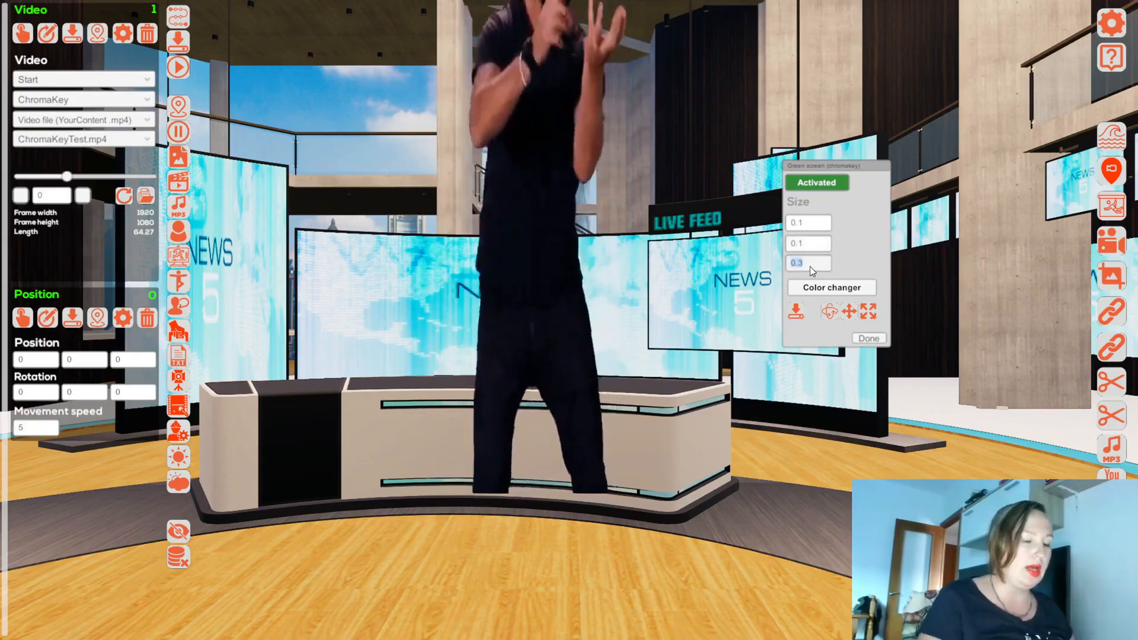
pyautogui.write('0.1')
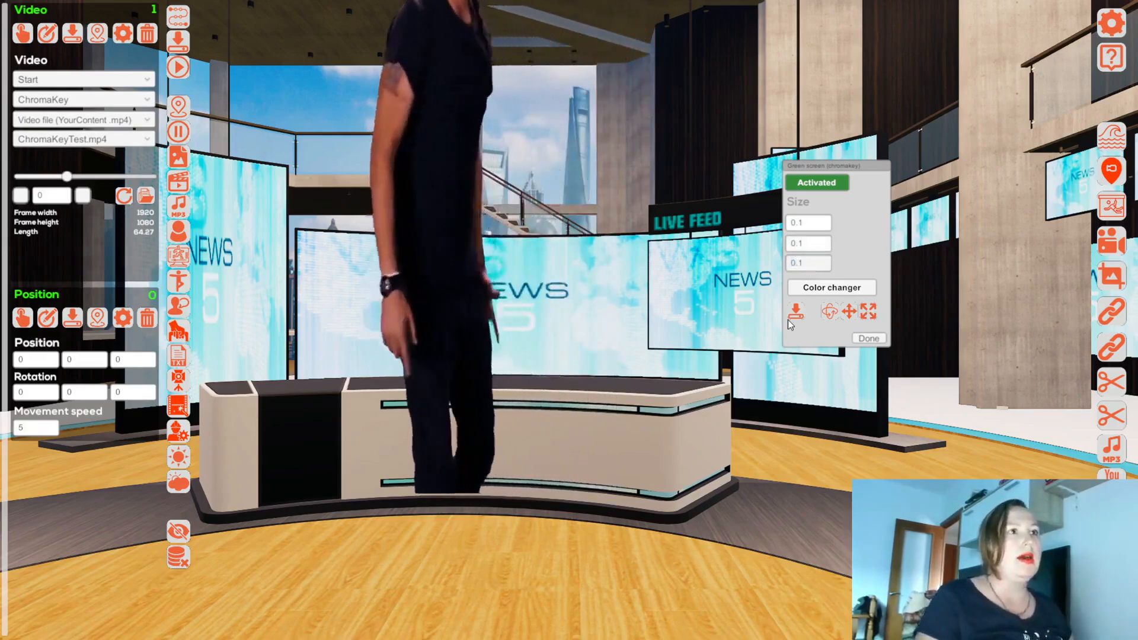
pyautogui.click(790, 315)
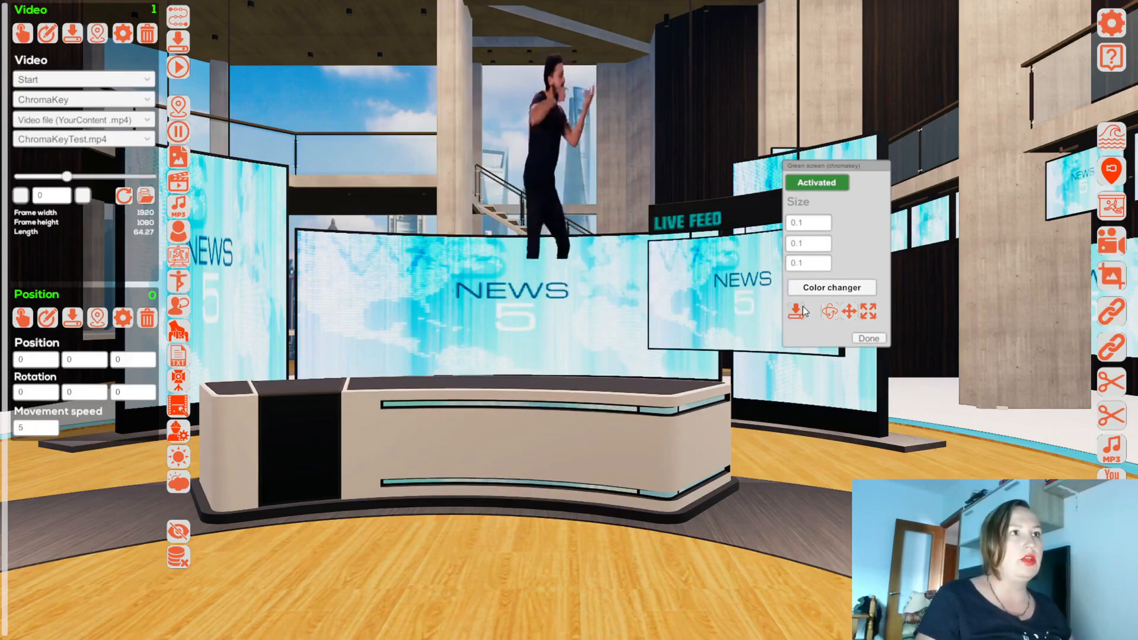
# Step: Lower the resized green screen in front of the news desk and adjust its distance from the desk
pyautogui.click(848, 312)
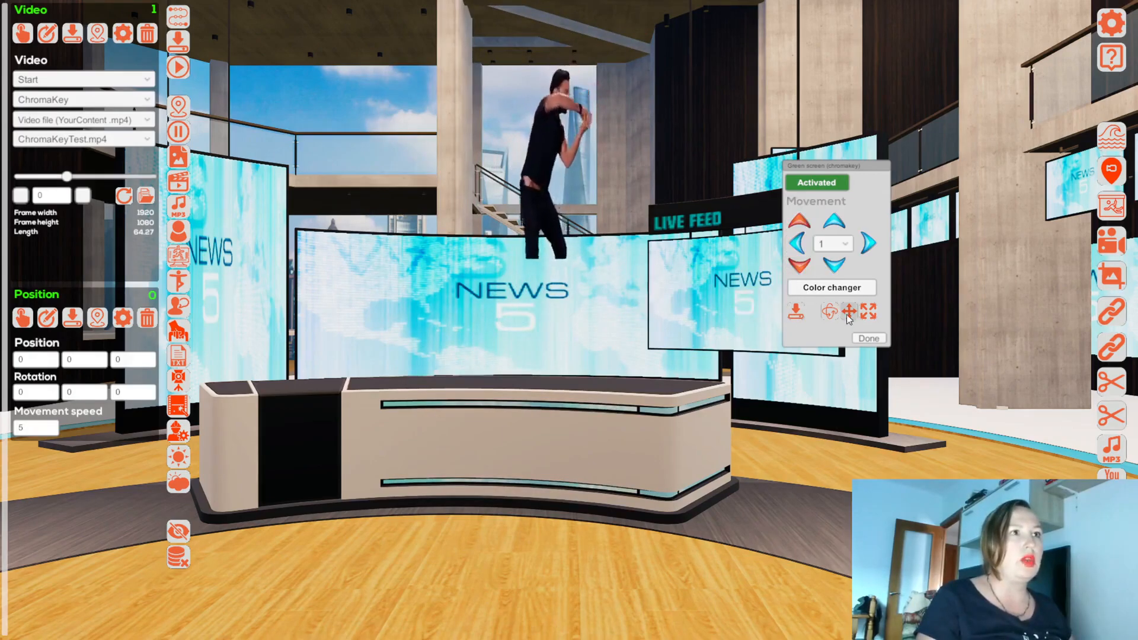
pyautogui.click(798, 268)
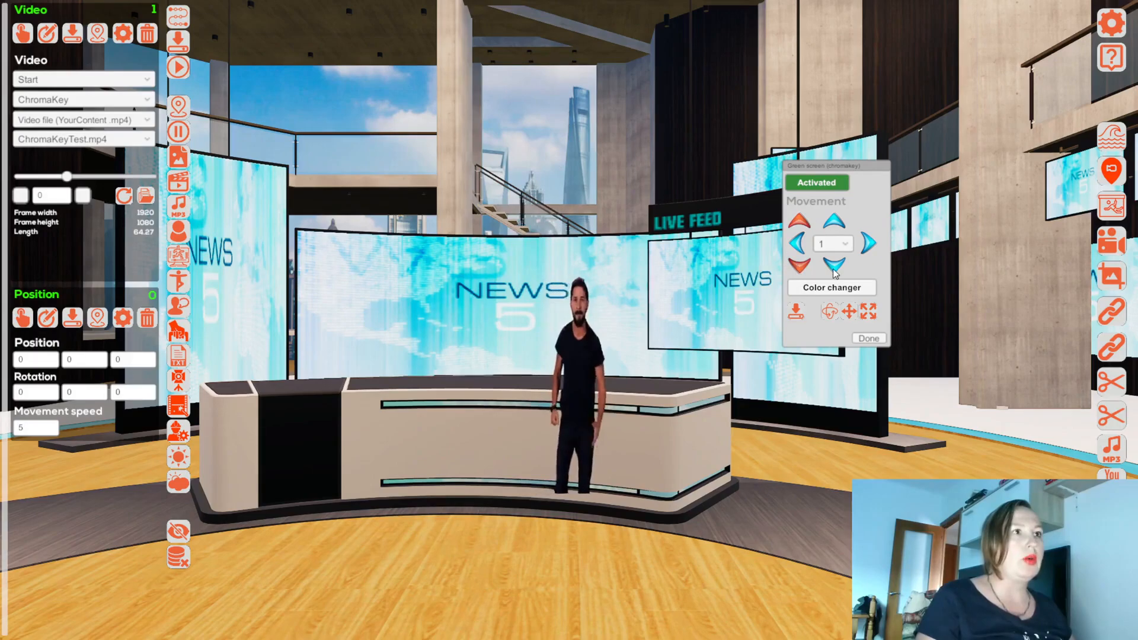
pyautogui.click(835, 268)
pyautogui.click(832, 223)
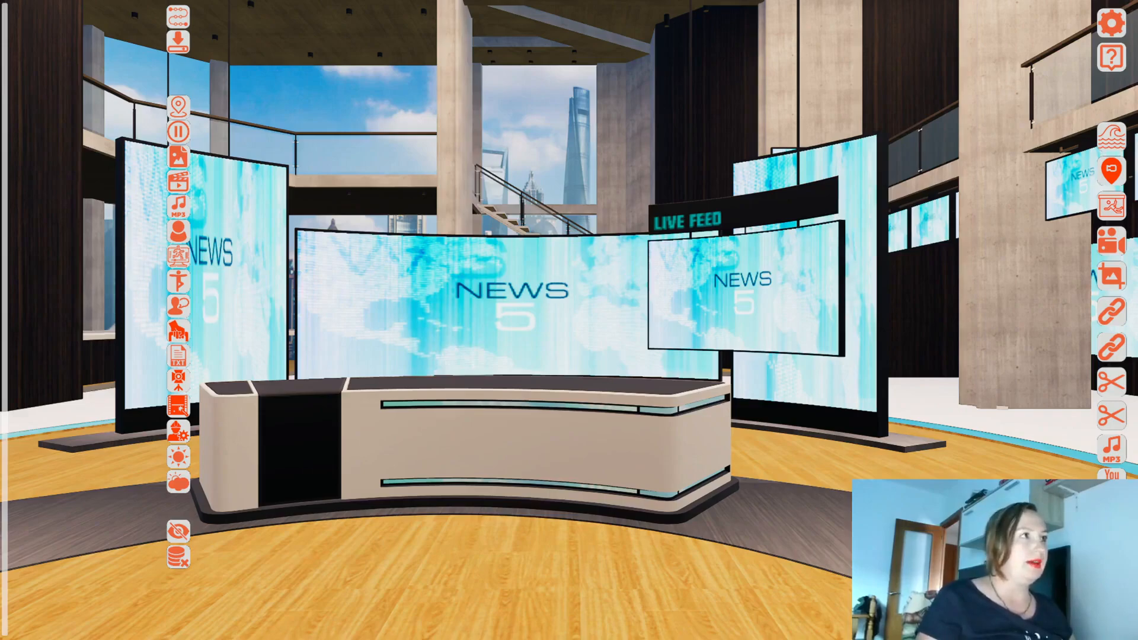
# Step: Add a camera position and an Overlay video step, then shift the overlay up and left in increments of 100
pyautogui.click(177, 107)
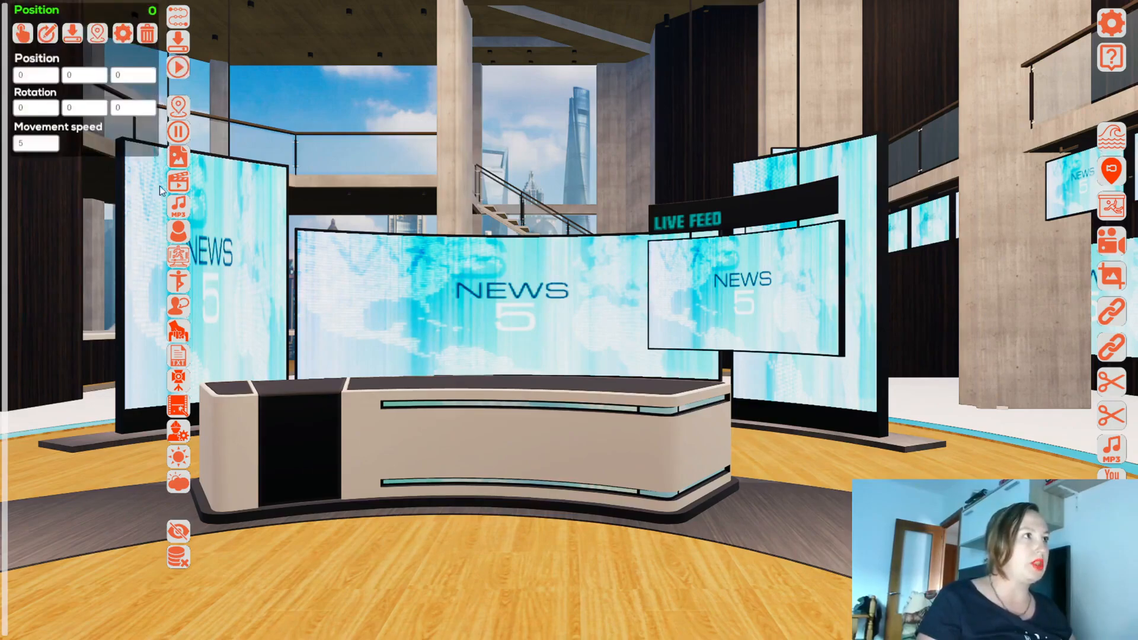
pyautogui.click(177, 186)
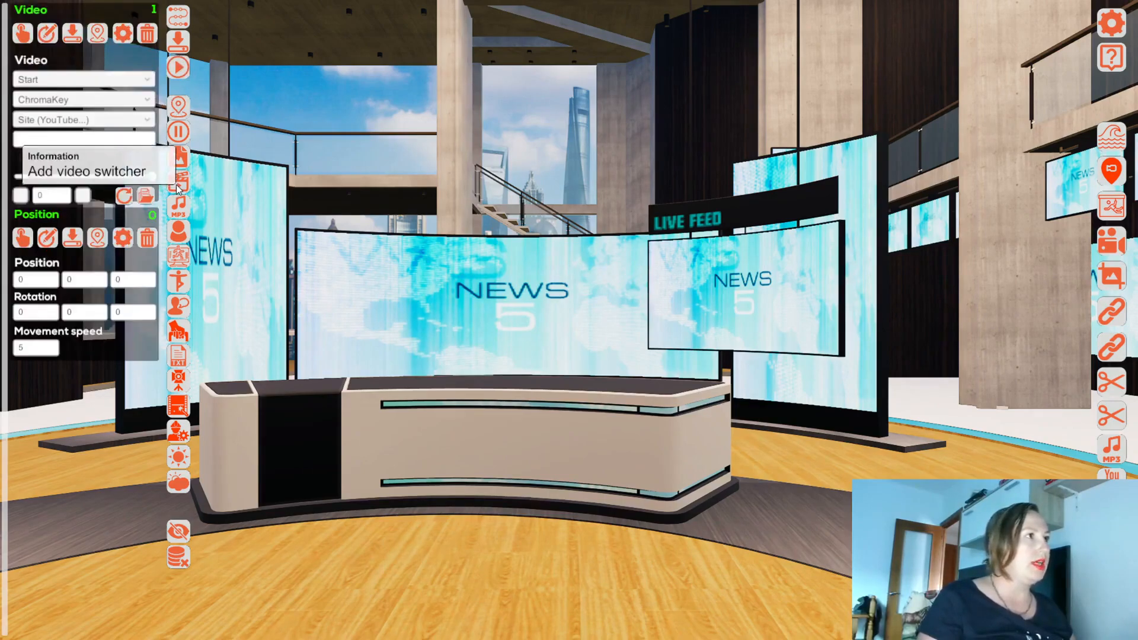
pyautogui.click(67, 104)
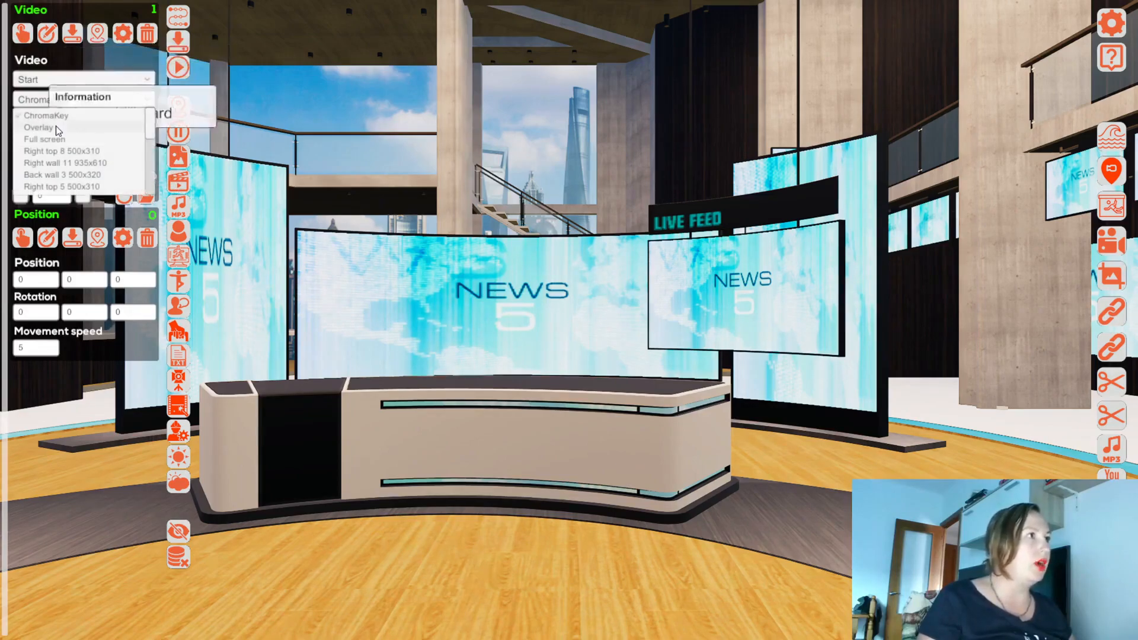
pyautogui.click(56, 126)
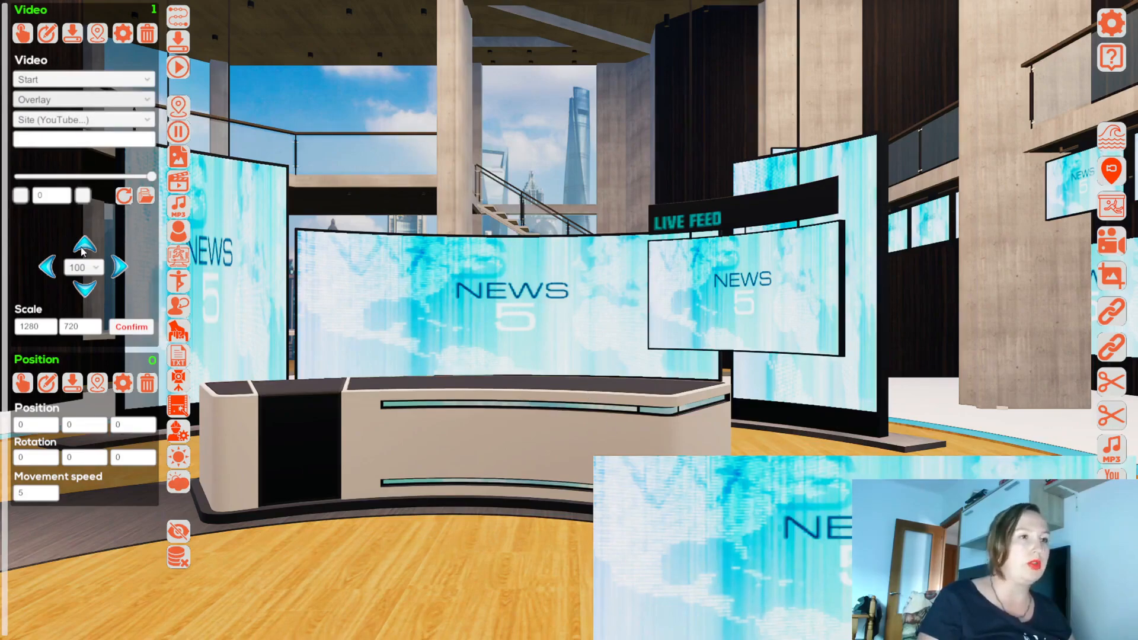
pyautogui.click(84, 248)
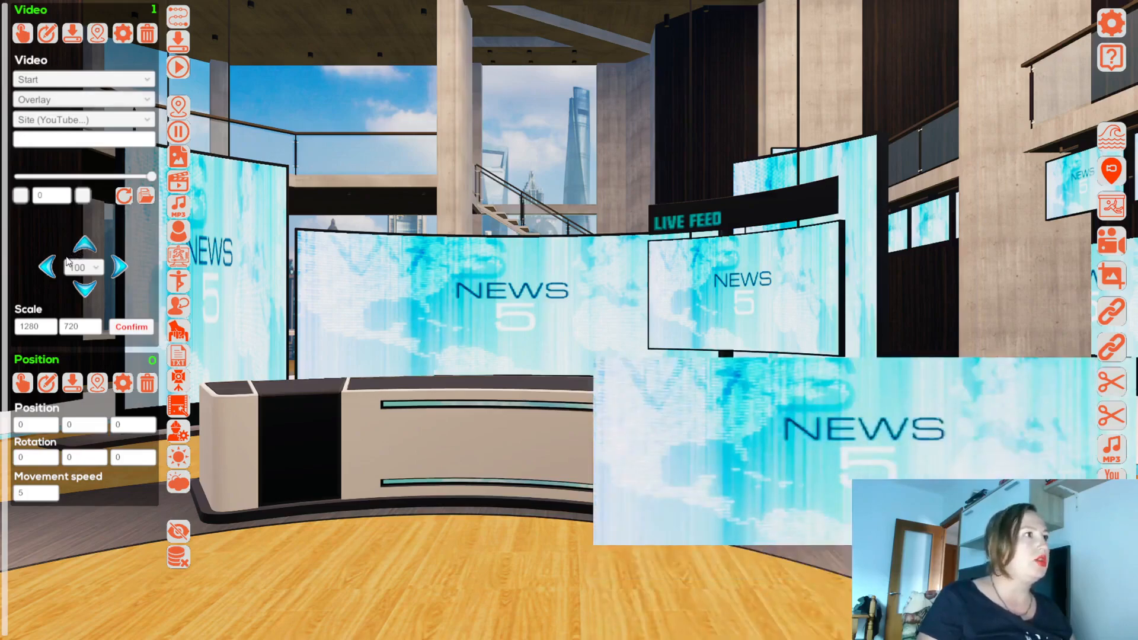
pyautogui.click(60, 267)
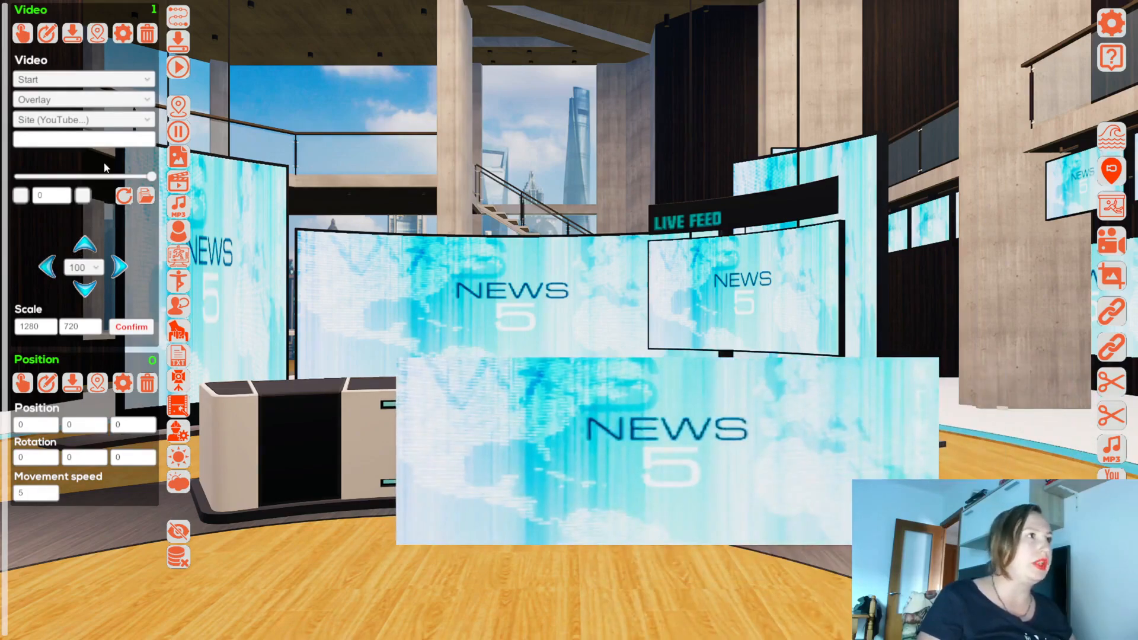
# Step: Use Video file (YourContent .mp4) with BigBuckBunny.mp4 as the overlay's source and run the step
pyautogui.click(71, 120)
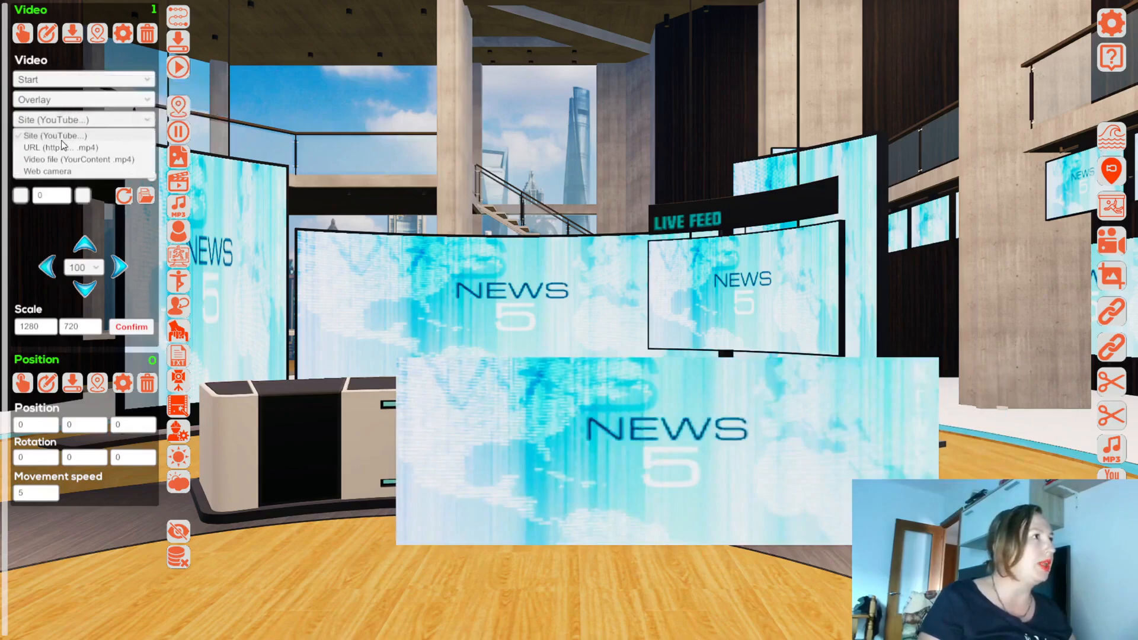
pyautogui.click(66, 160)
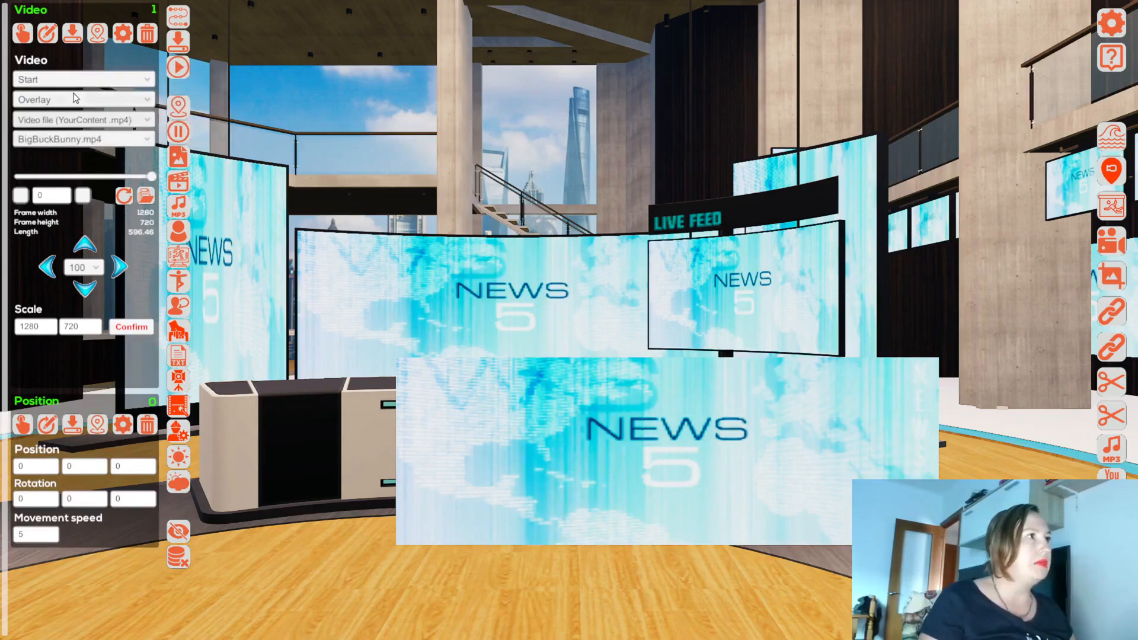
pyautogui.click(74, 35)
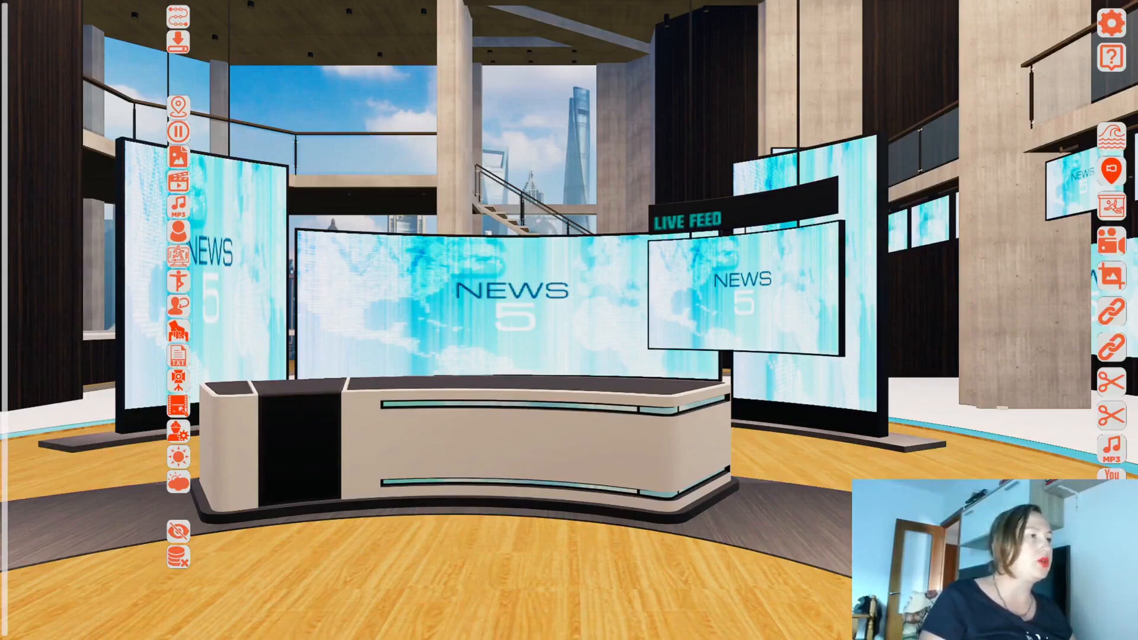
# Step: Add a camera position and a Full screen video step with BigBuckBunny.mp4 from Video file (YourContent .mp4), and run it
pyautogui.click(180, 106)
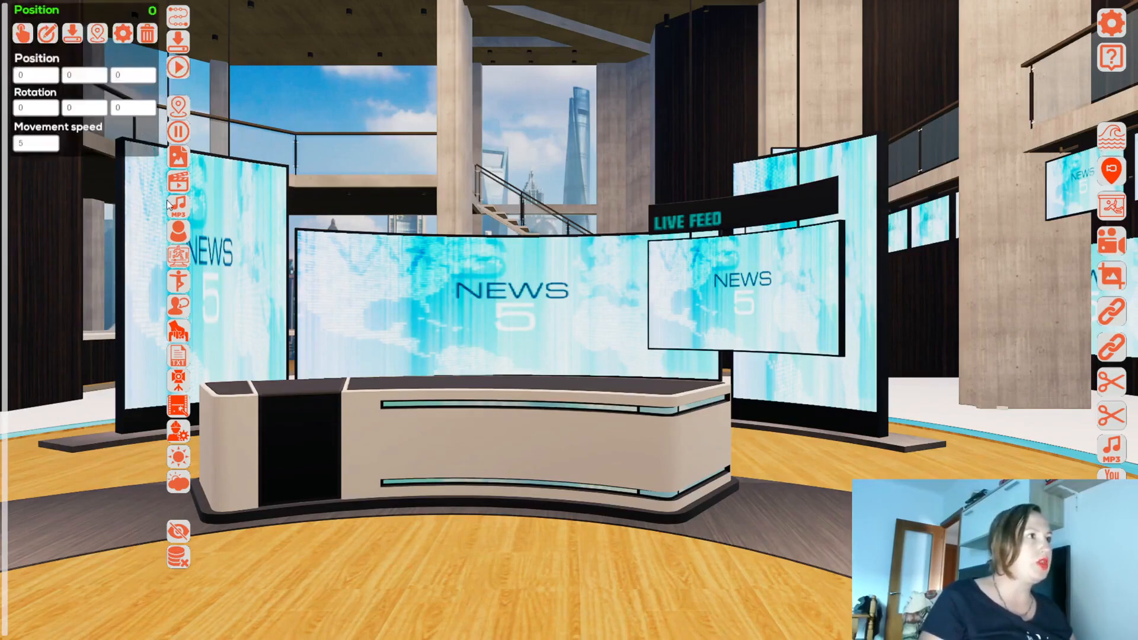
pyautogui.click(185, 183)
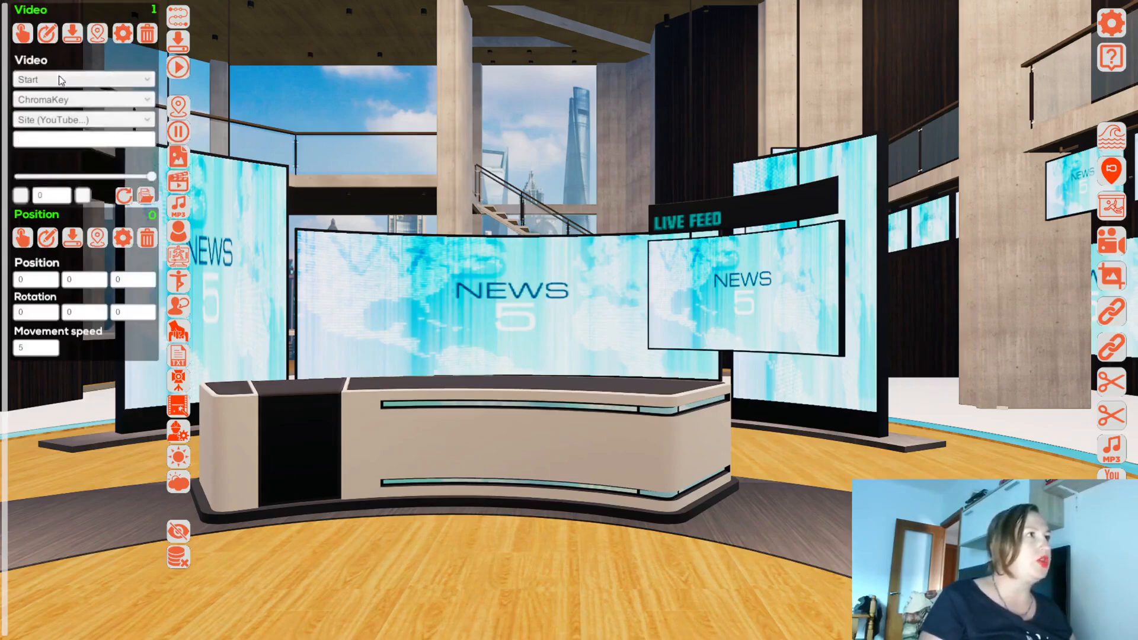
pyautogui.click(83, 100)
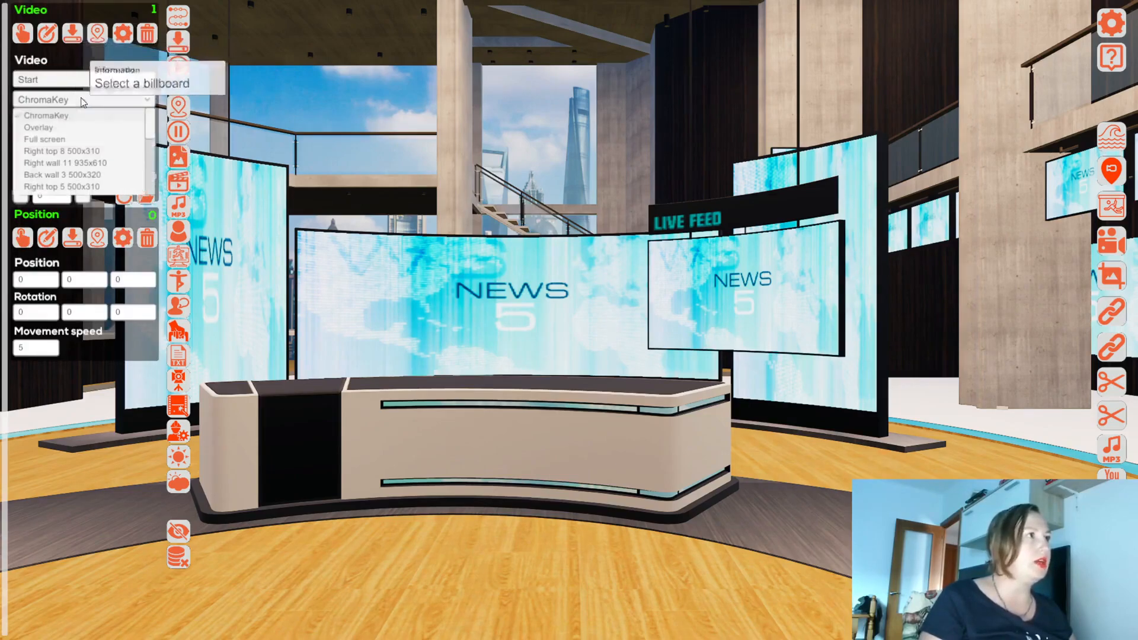
pyautogui.click(63, 141)
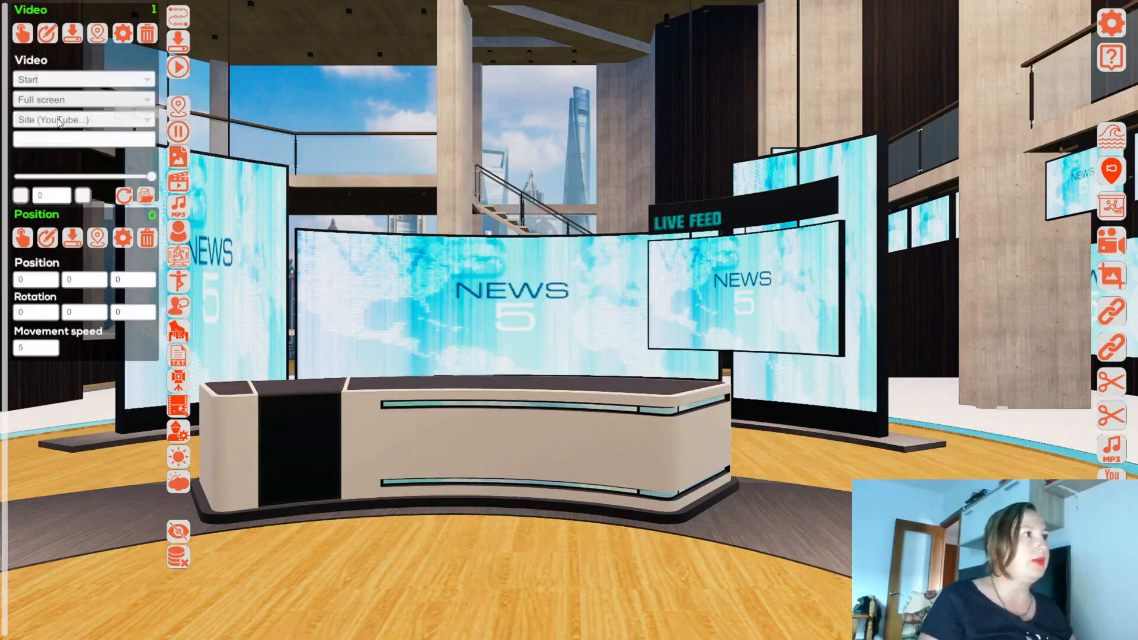
pyautogui.click(70, 119)
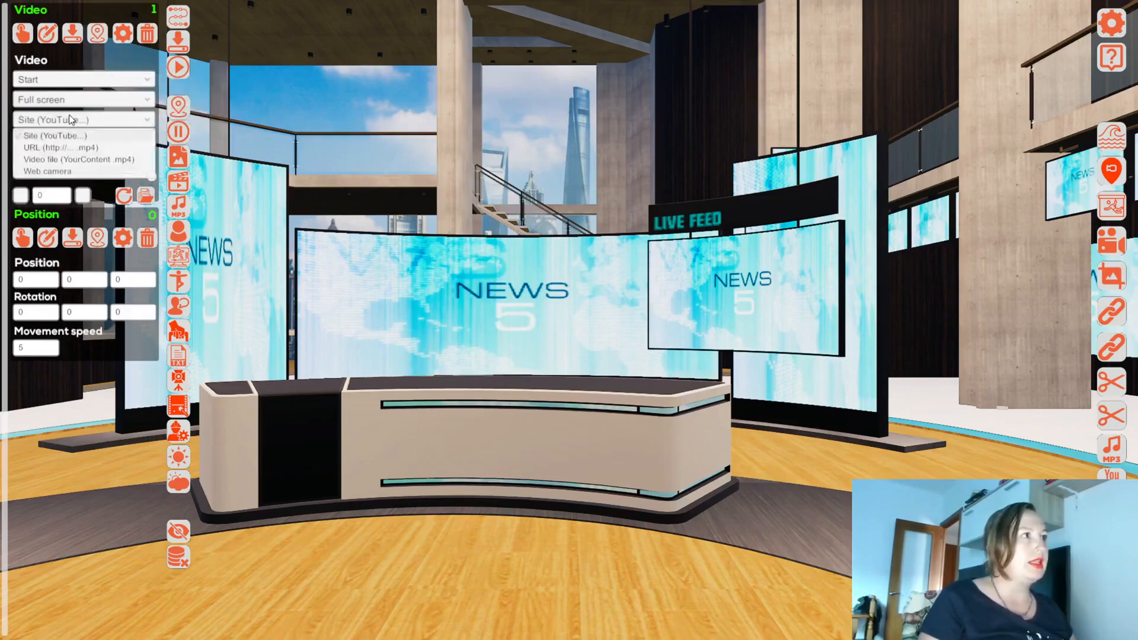
pyautogui.click(65, 157)
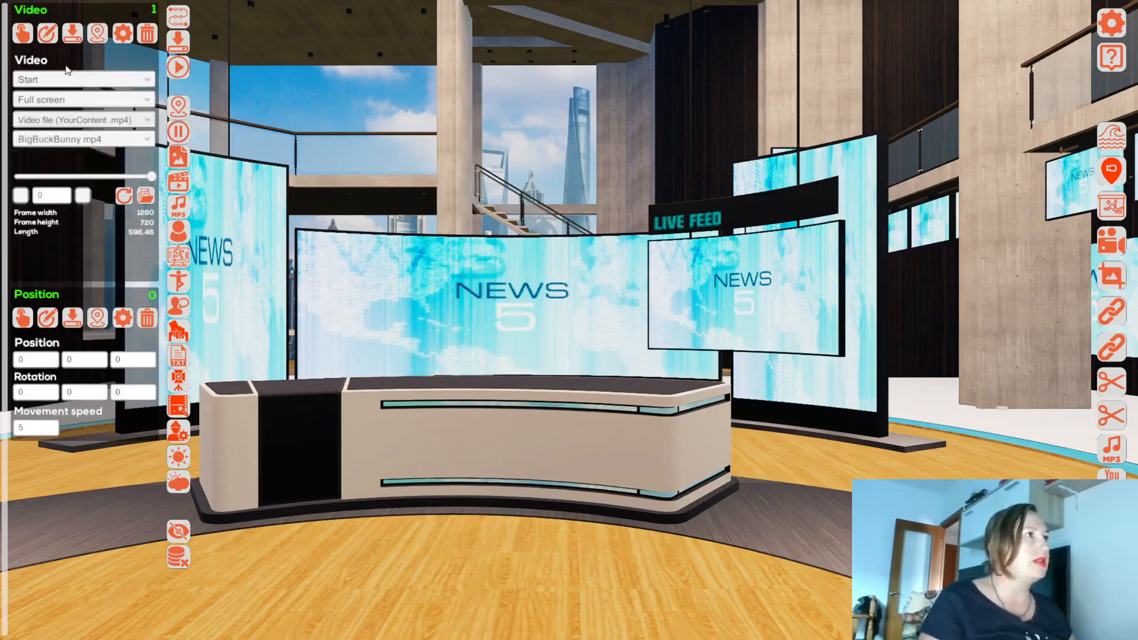
pyautogui.click(73, 36)
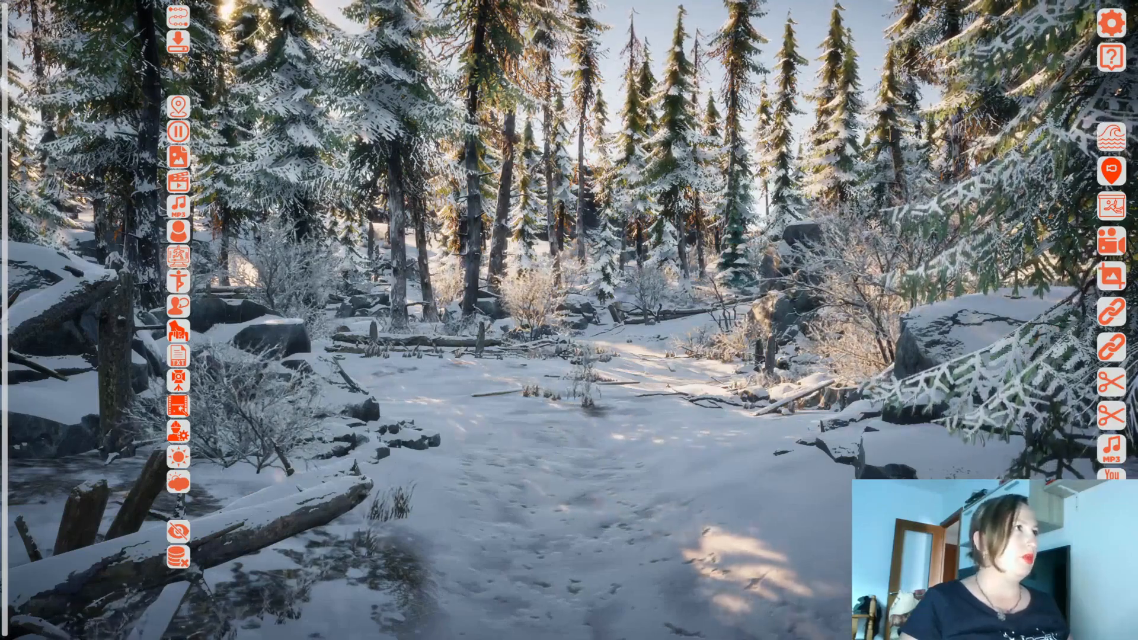
# Step: Add a camera position and an audio step with the Start action in the snowy forest scene
pyautogui.click(178, 108)
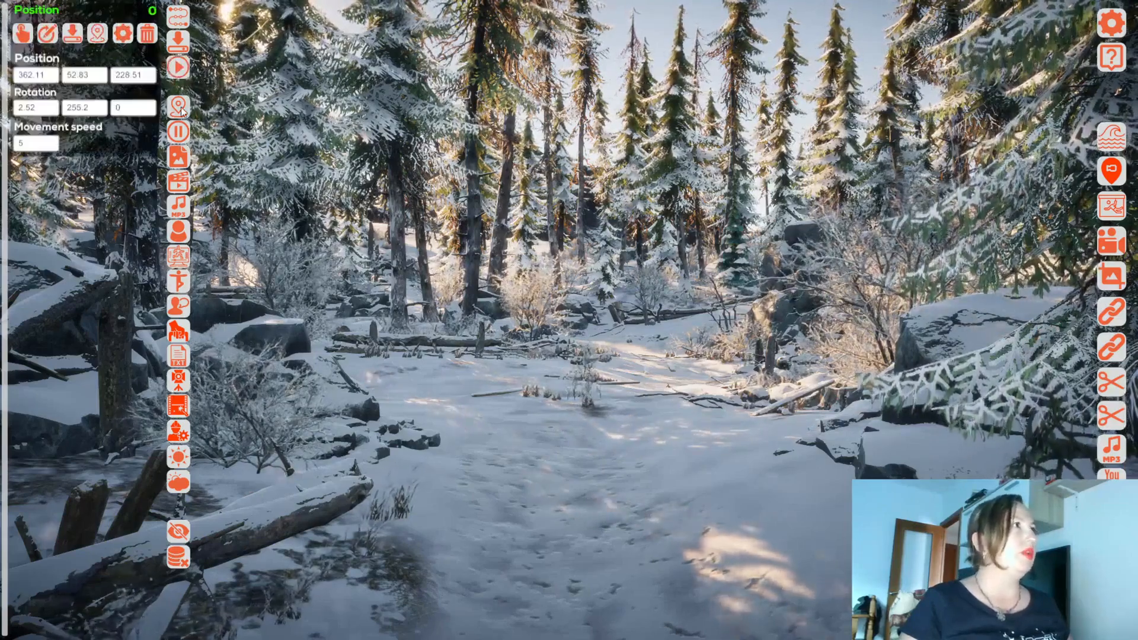
pyautogui.click(179, 208)
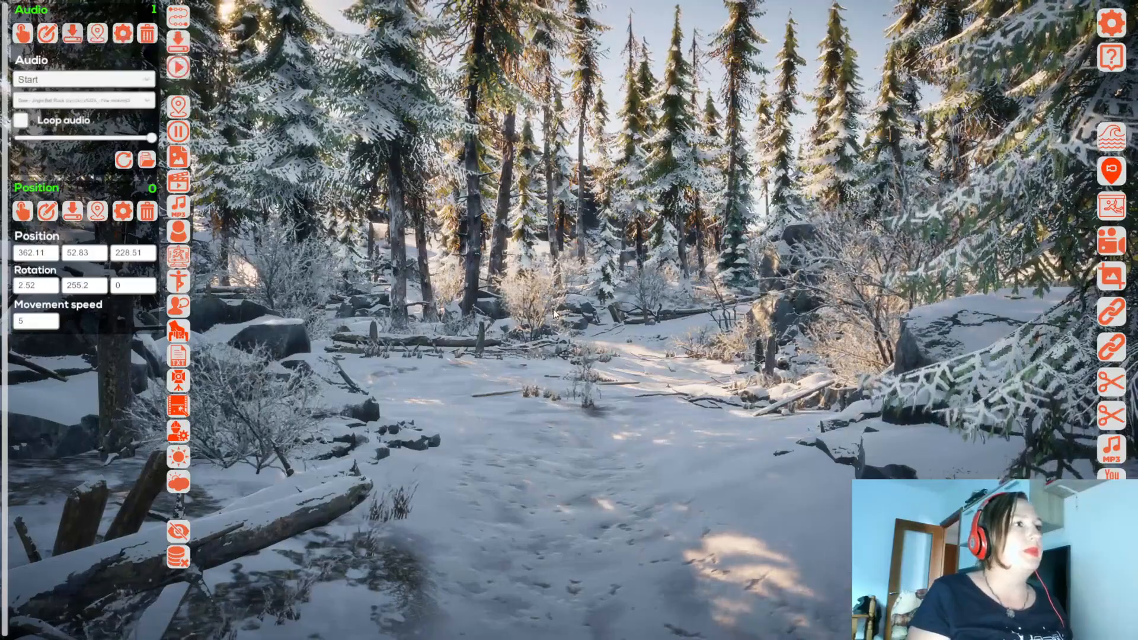
# Step: Turn the camera and travel forward through the snowy forest to examine the scene
pyautogui.moveTo(563, 341); pyautogui.dragTo(738, 332, button='right')
pyautogui.press('w')
pyautogui.press('w')
pyautogui.press('w')
pyautogui.press('w')
pyautogui.press('w')
pyautogui.press('w')
pyautogui.press('w')
pyautogui.press('w')
pyautogui.press('w')
pyautogui.press('w')
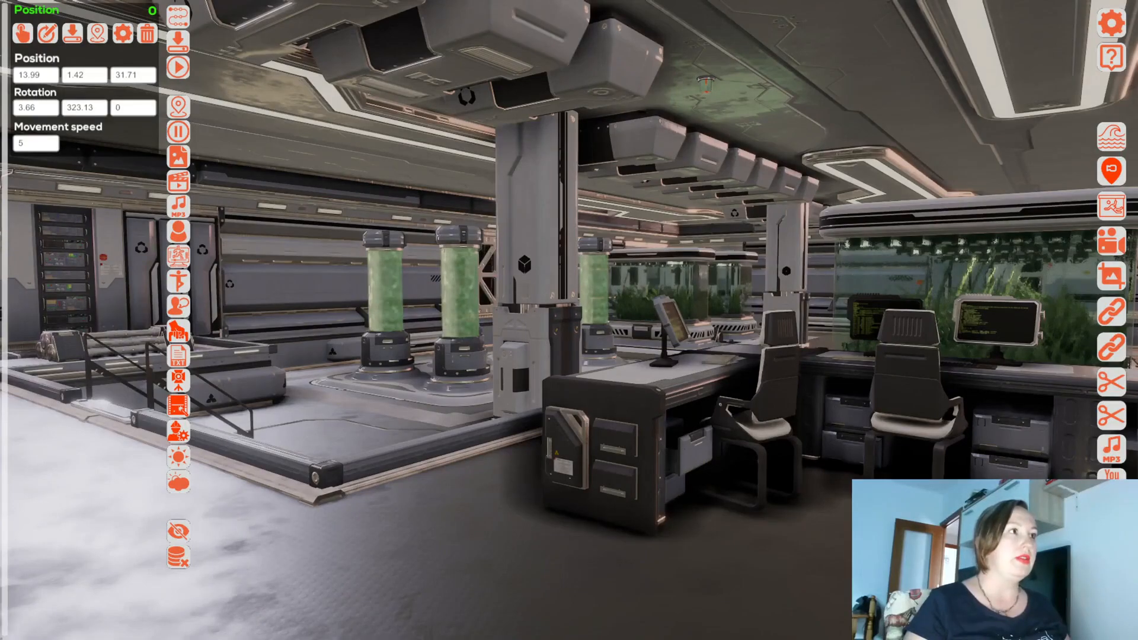
# Step: Add a character step in the laboratory scene, choose the character albina and activate it
pyautogui.click(182, 234)
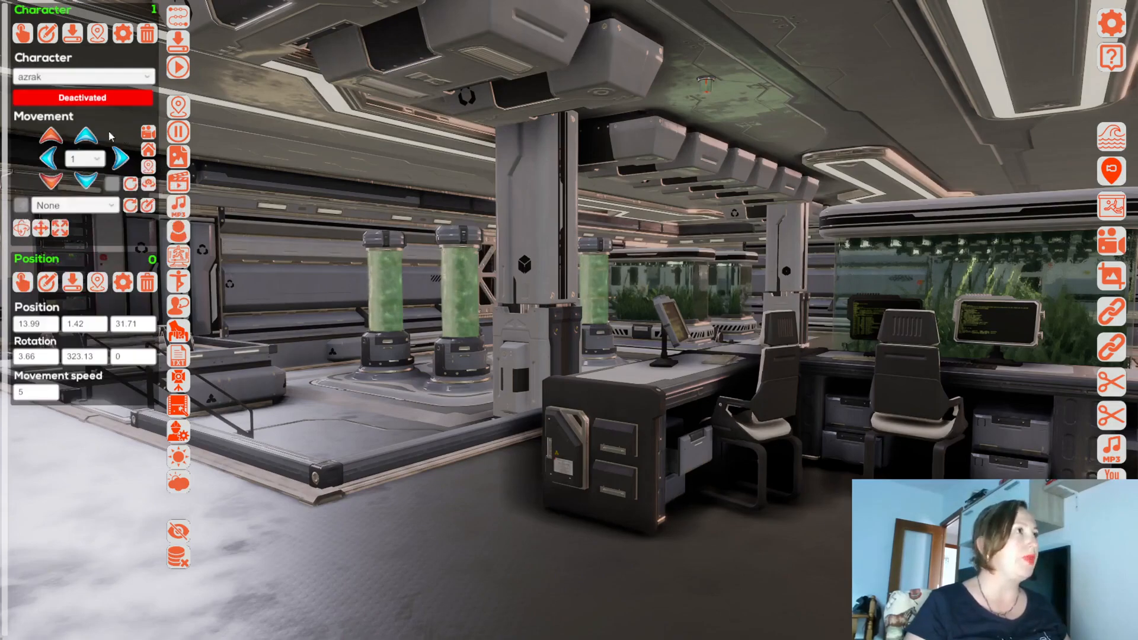
pyautogui.click(52, 78)
pyautogui.scroll(-5, 86, 125)
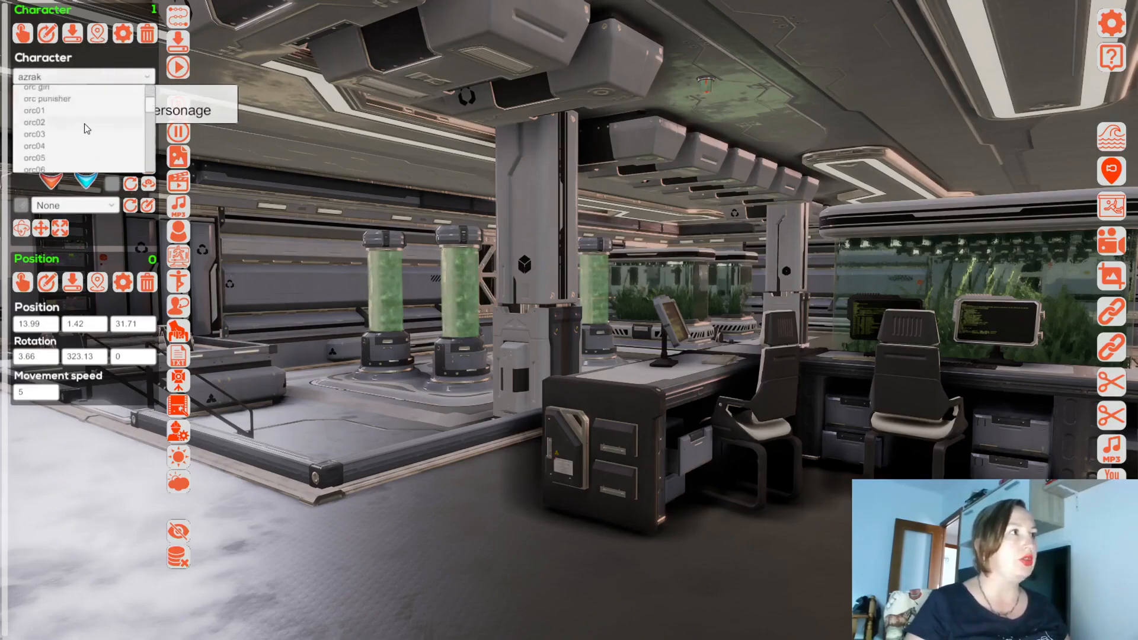
pyautogui.scroll(-8, 87, 129)
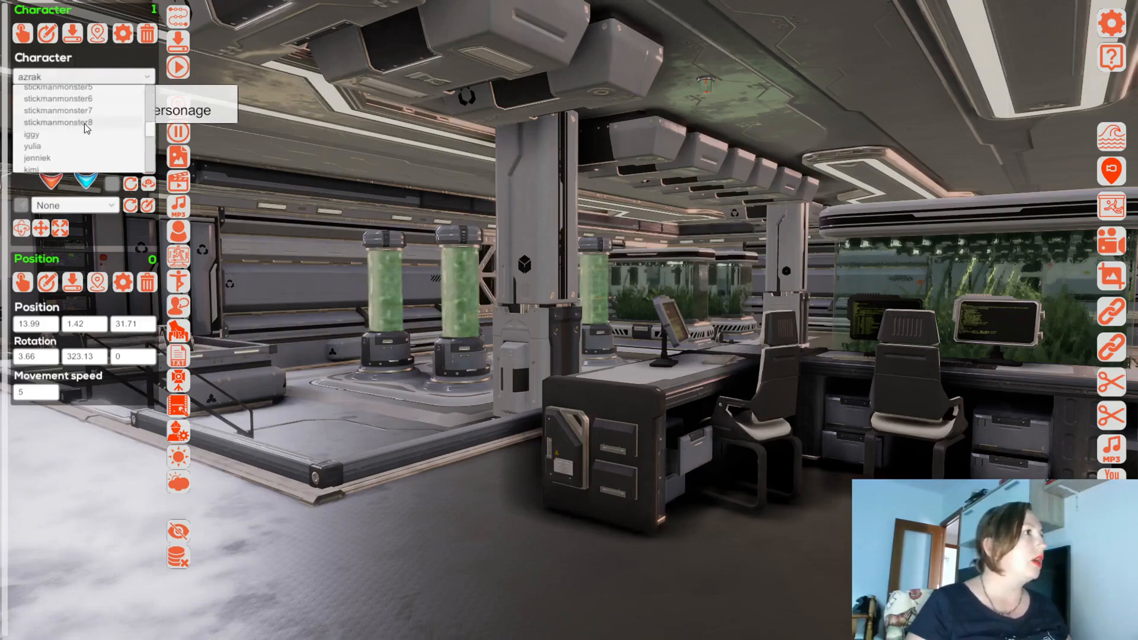
pyautogui.scroll(-6, 84, 128)
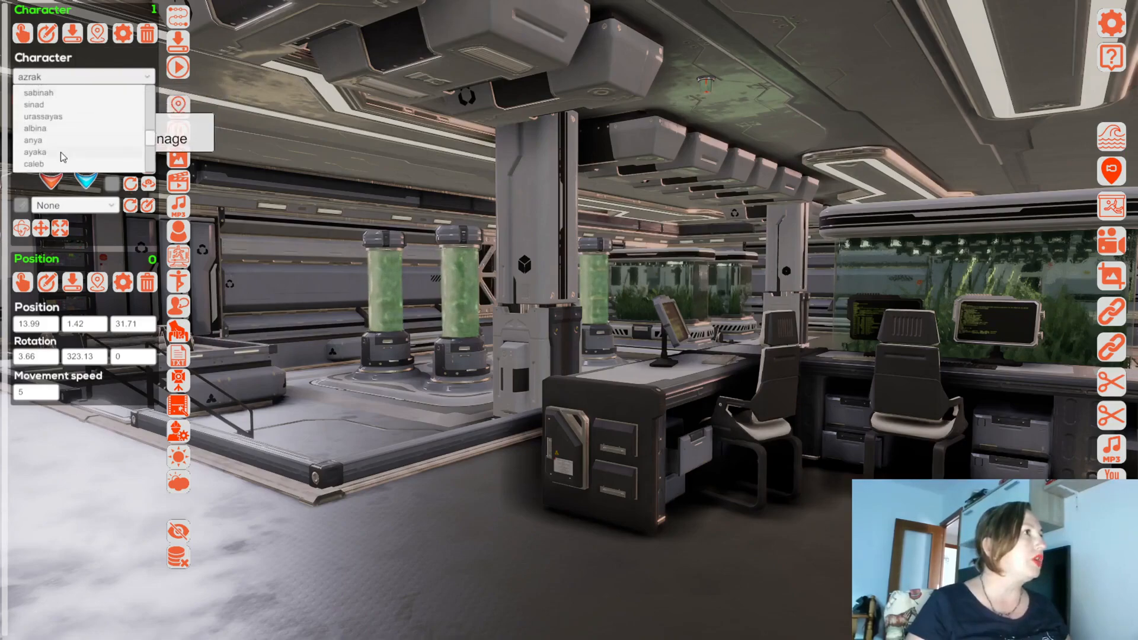
pyautogui.click(43, 128)
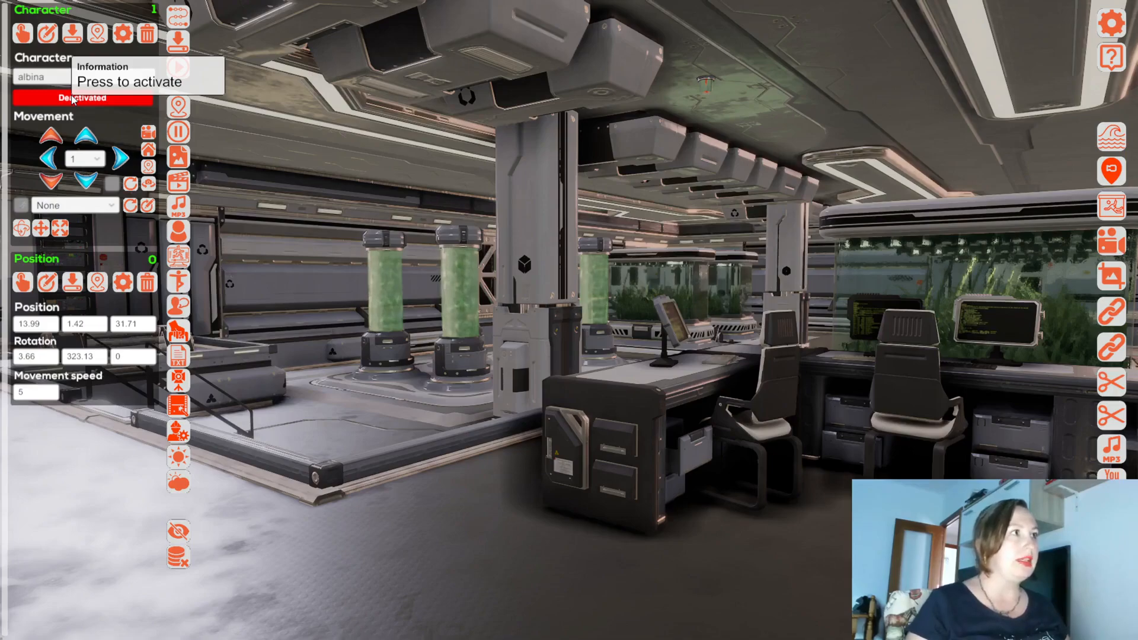
pyautogui.click(72, 99)
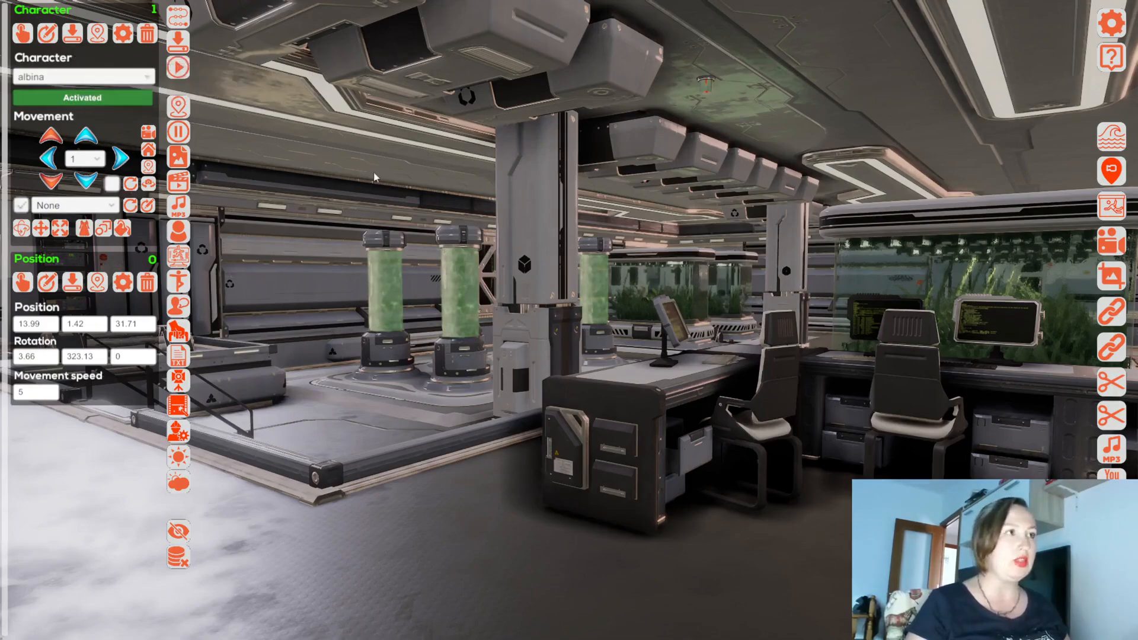
# Step: View the character where it stands, return to the saved camera position and bring the character near the camera
pyautogui.click(149, 168)
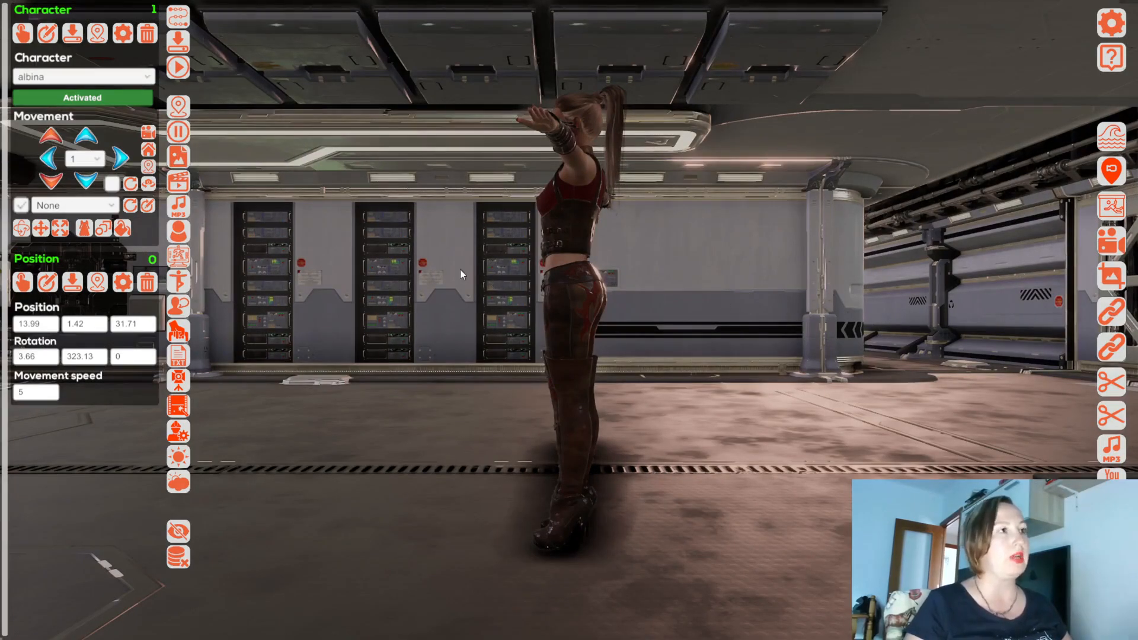
pyautogui.click(22, 284)
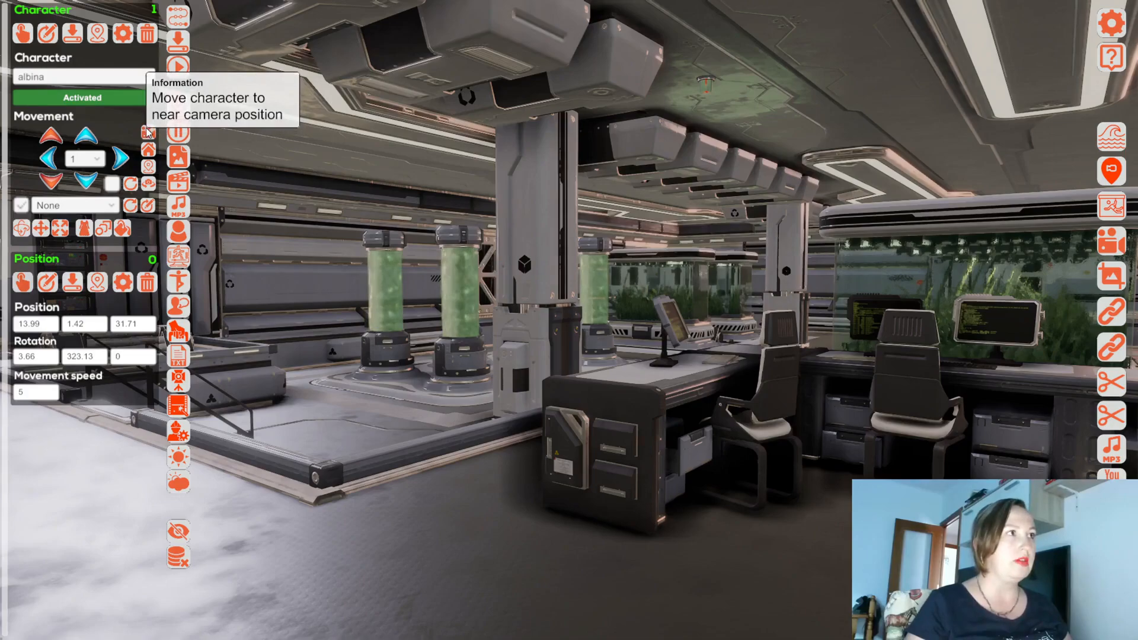
pyautogui.click(149, 136)
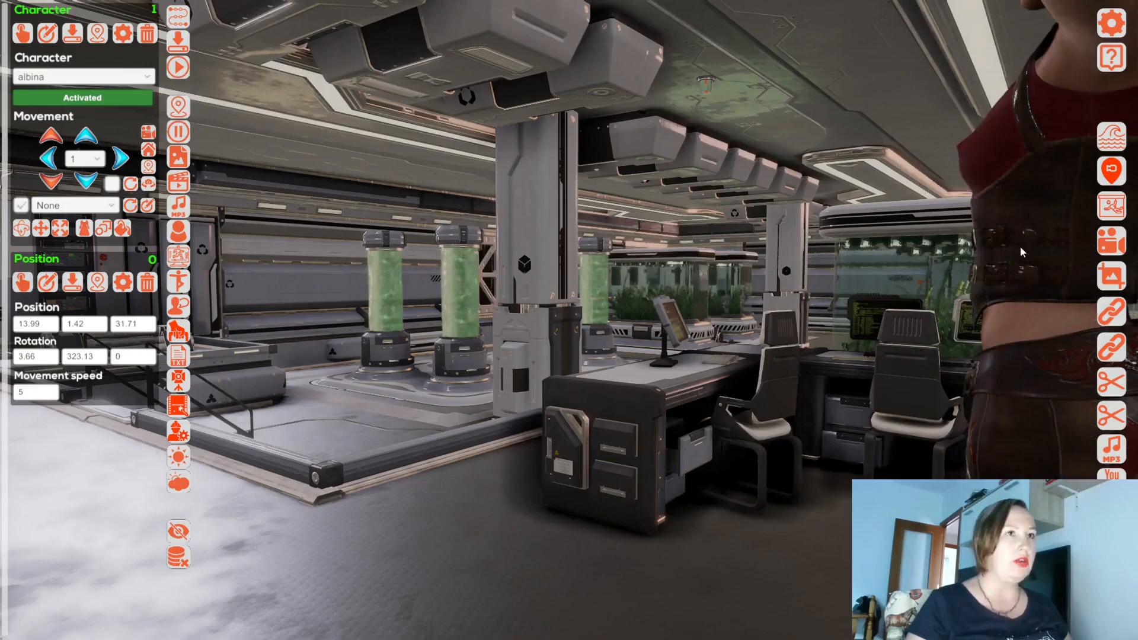
# Step: Shift the character forward, backward and sideways near the camera in increments of 1
pyautogui.click(85, 137)
pyautogui.click(85, 138)
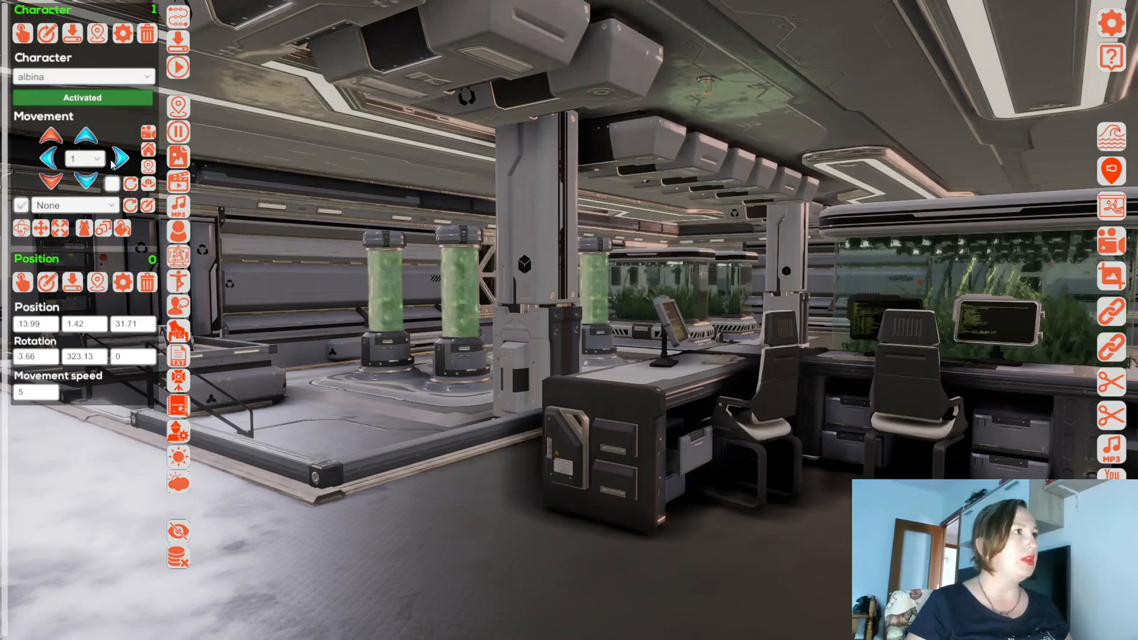
pyautogui.click(88, 178)
pyautogui.click(118, 154)
pyautogui.click(56, 165)
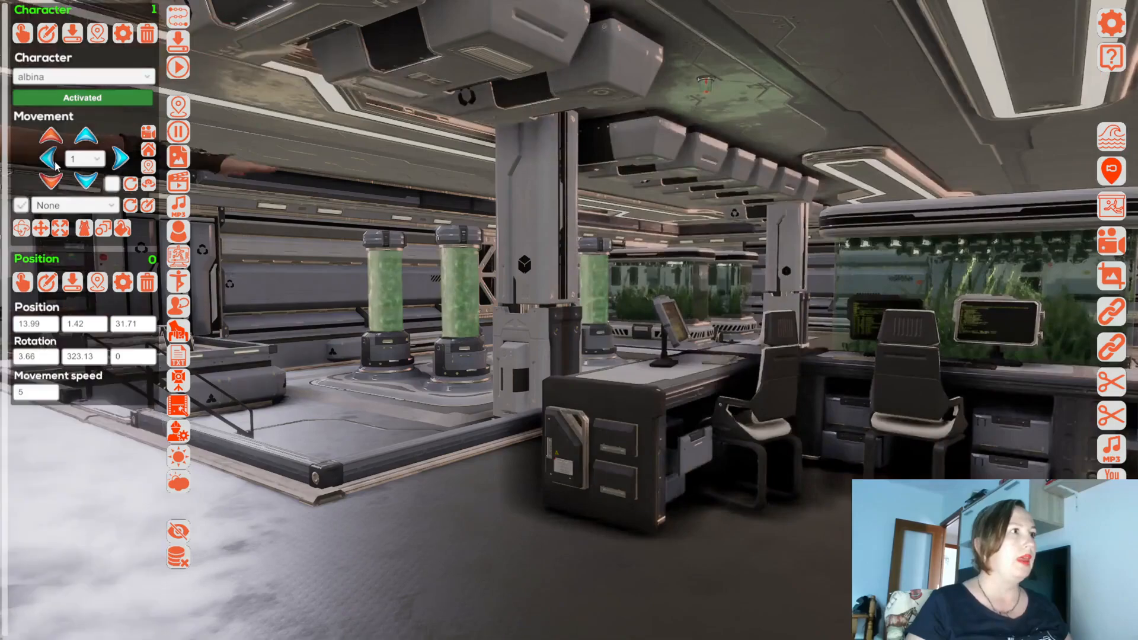
pyautogui.click(123, 158)
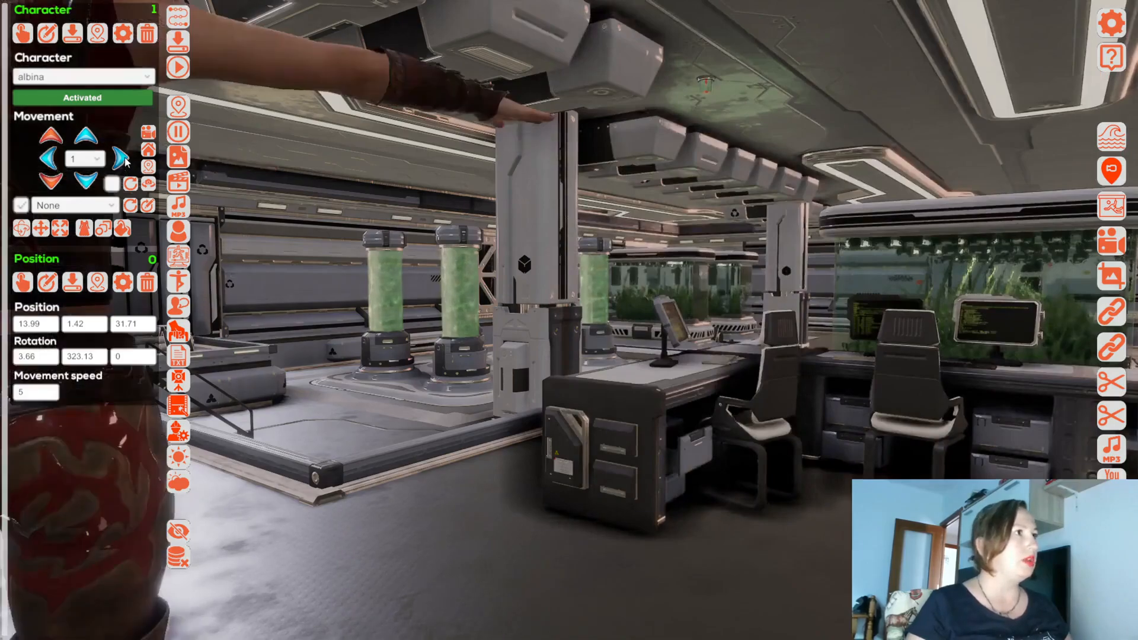
pyautogui.press('Left')
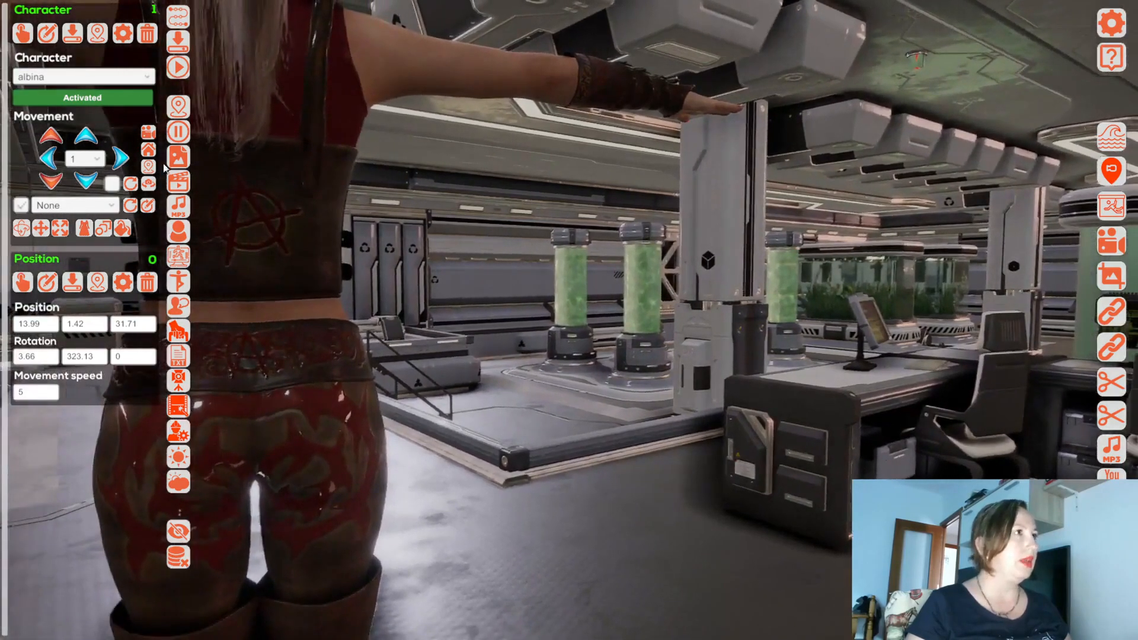
# Step: Set the movement increment to 0.1 and move the character fully into view ahead of the camera
pyautogui.click(85, 159)
pyautogui.click(81, 187)
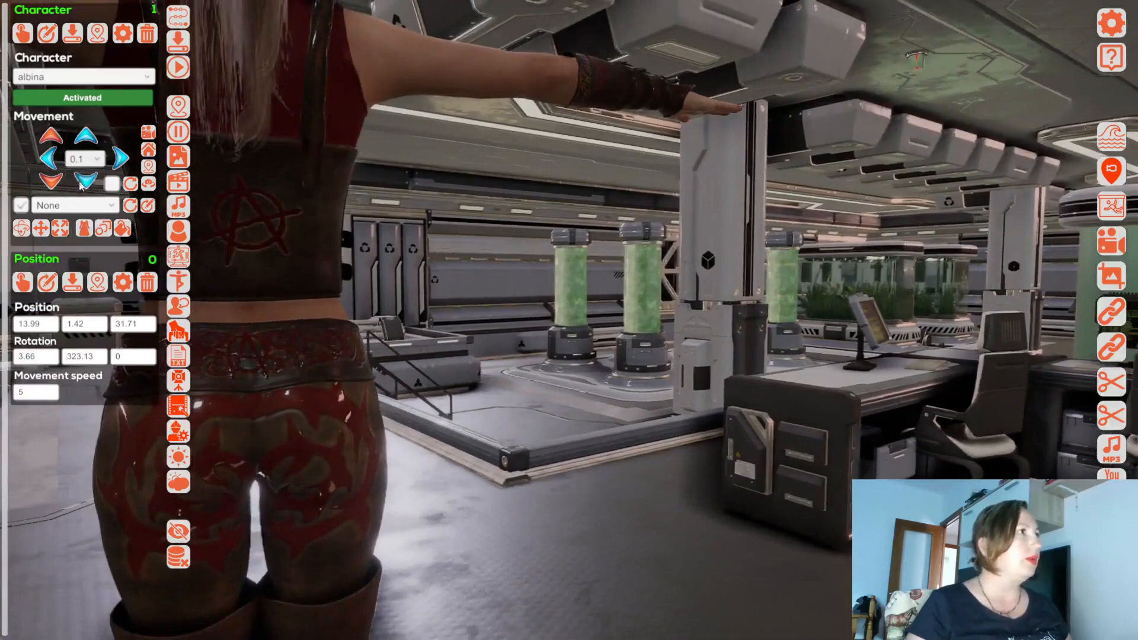
pyautogui.click(81, 161)
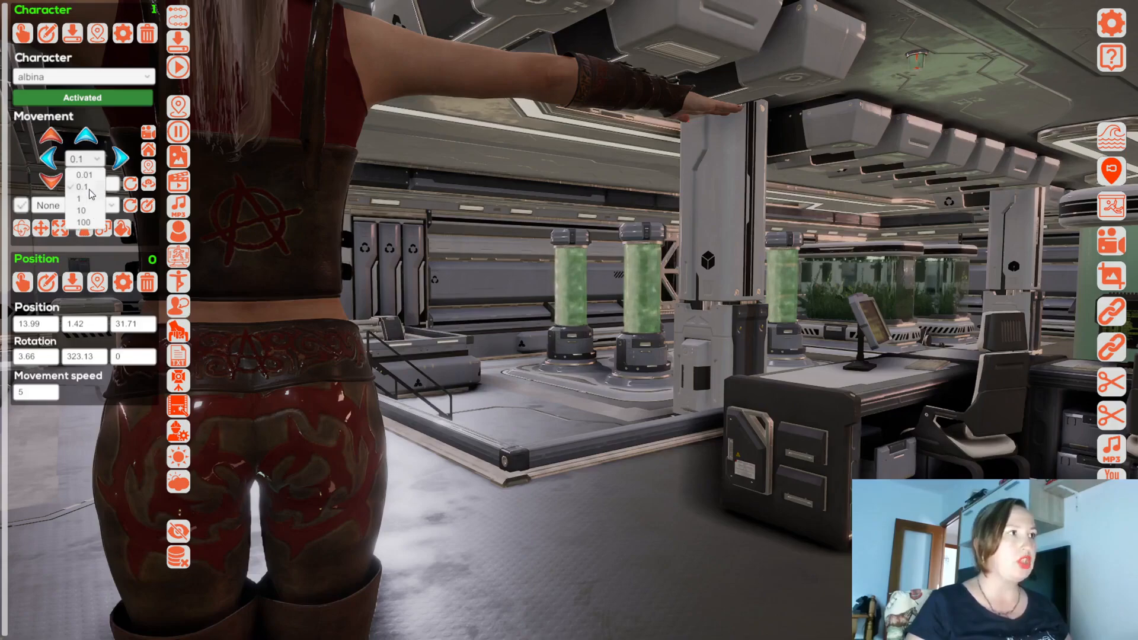
pyautogui.click(92, 188)
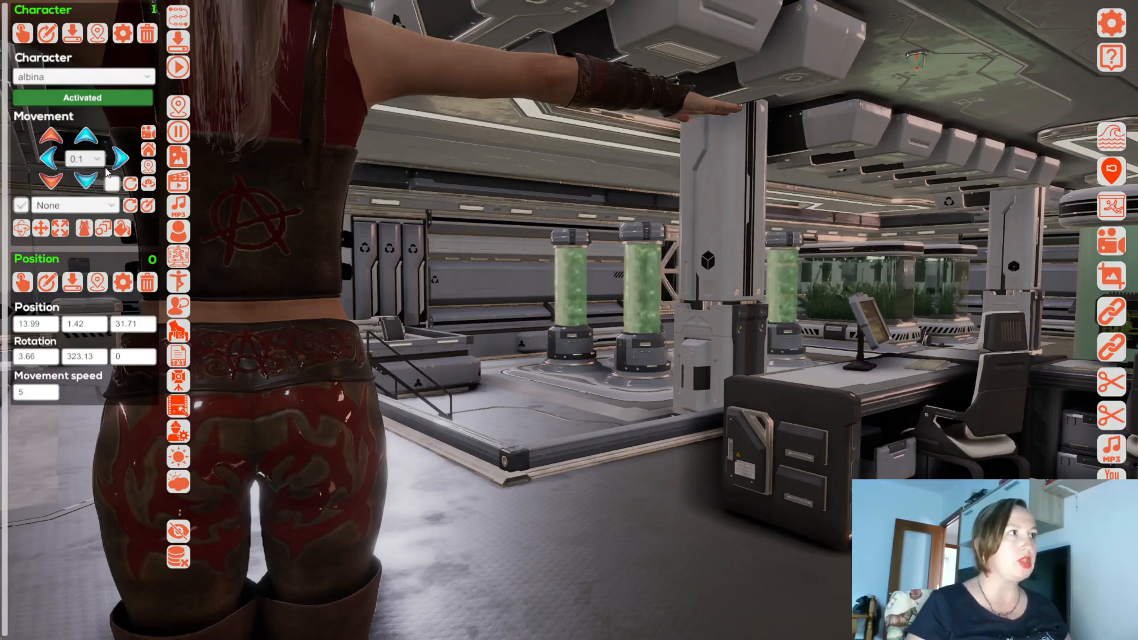
pyautogui.click(89, 145)
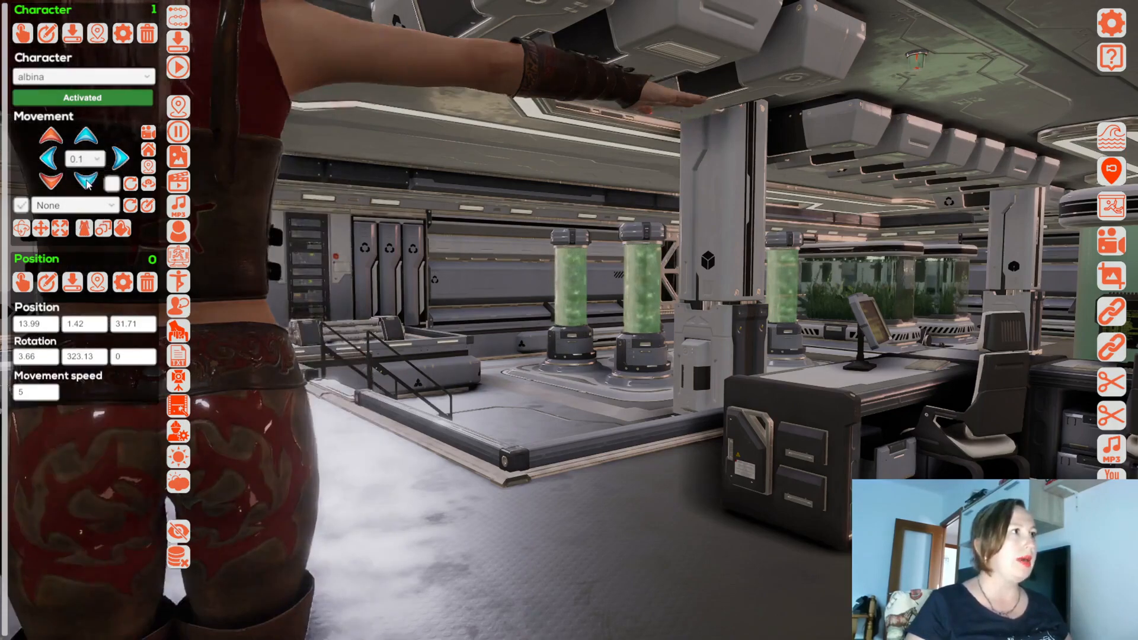
pyautogui.click(87, 184)
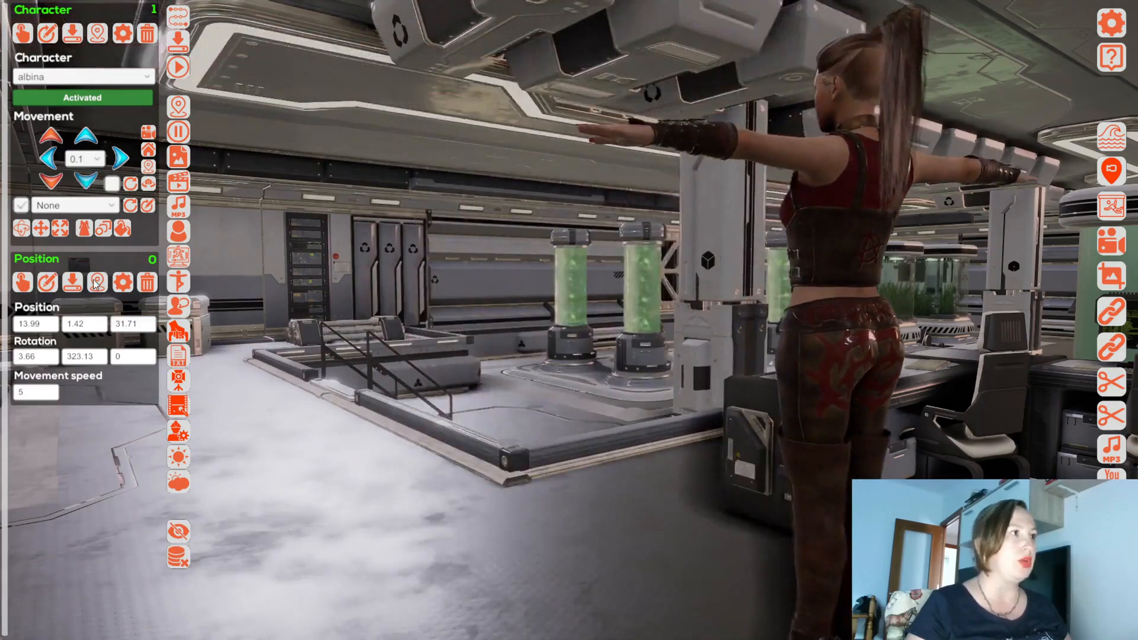
# Step: From the saved camera position, adjust the character's distance in 0.1 increments and lower it onto the laboratory floor
pyautogui.click(27, 289)
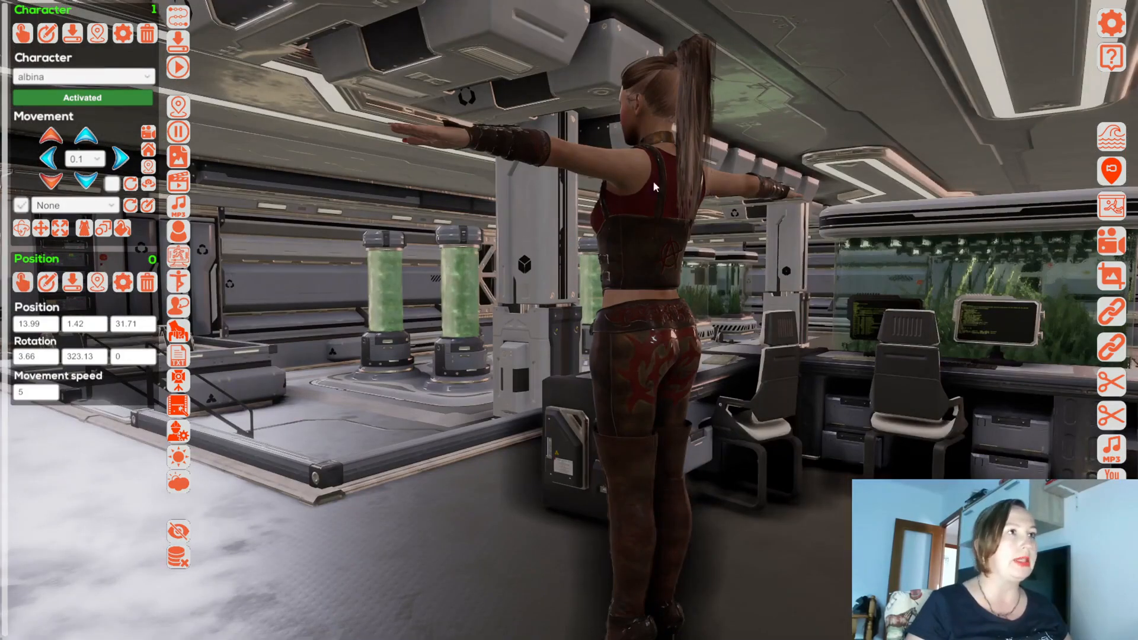
pyautogui.click(84, 179)
pyautogui.click(84, 179)
pyautogui.click(84, 179)
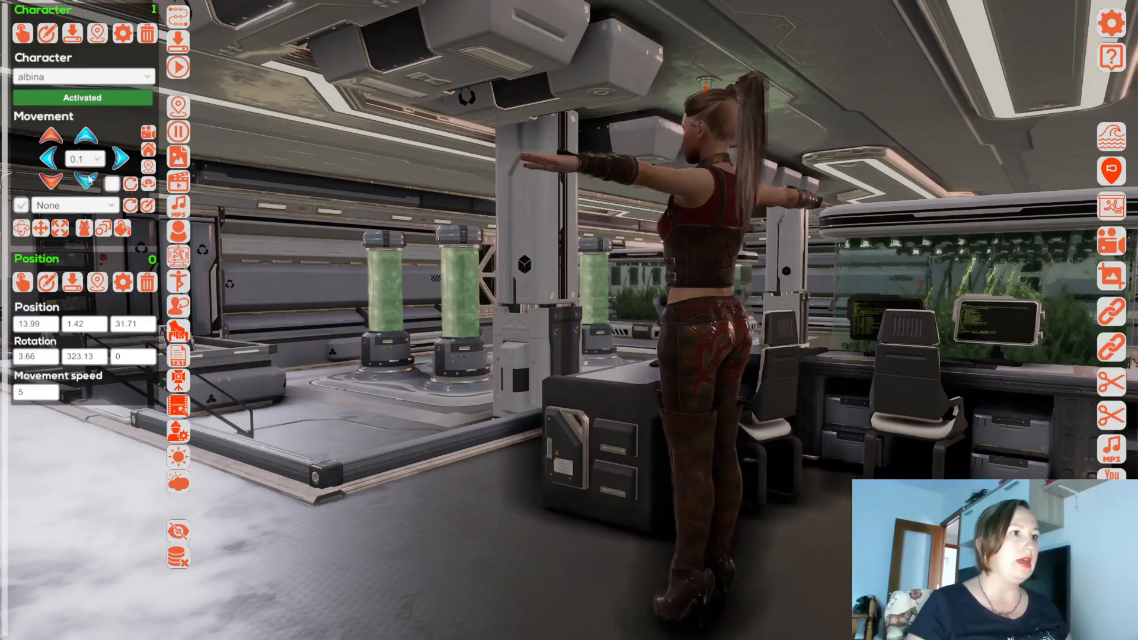
pyautogui.click(50, 182)
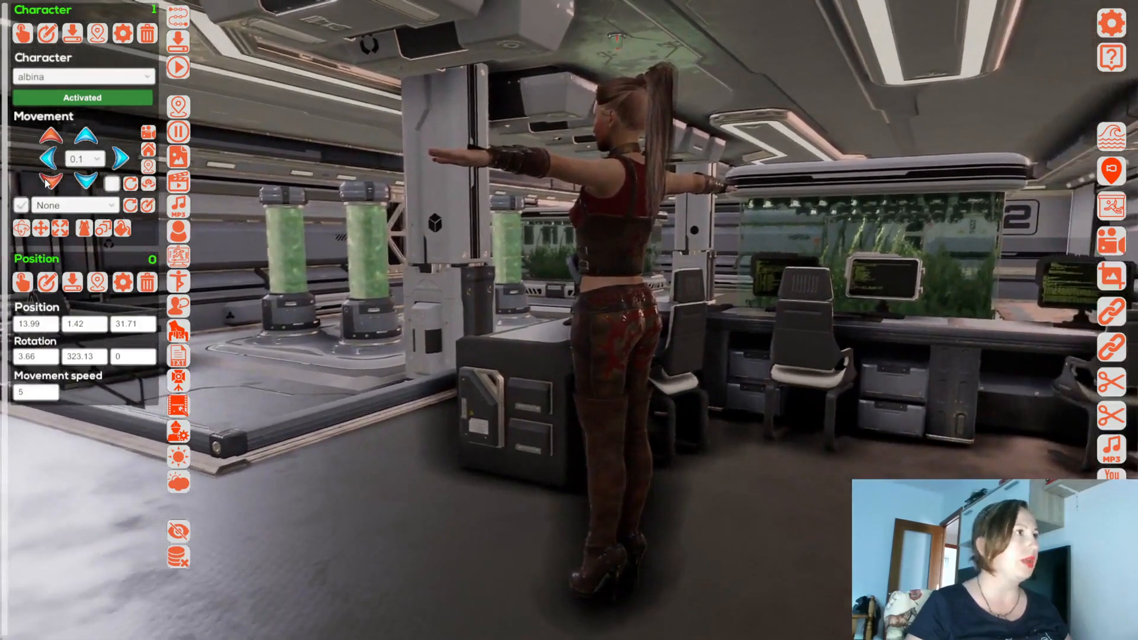
pyautogui.click(50, 181)
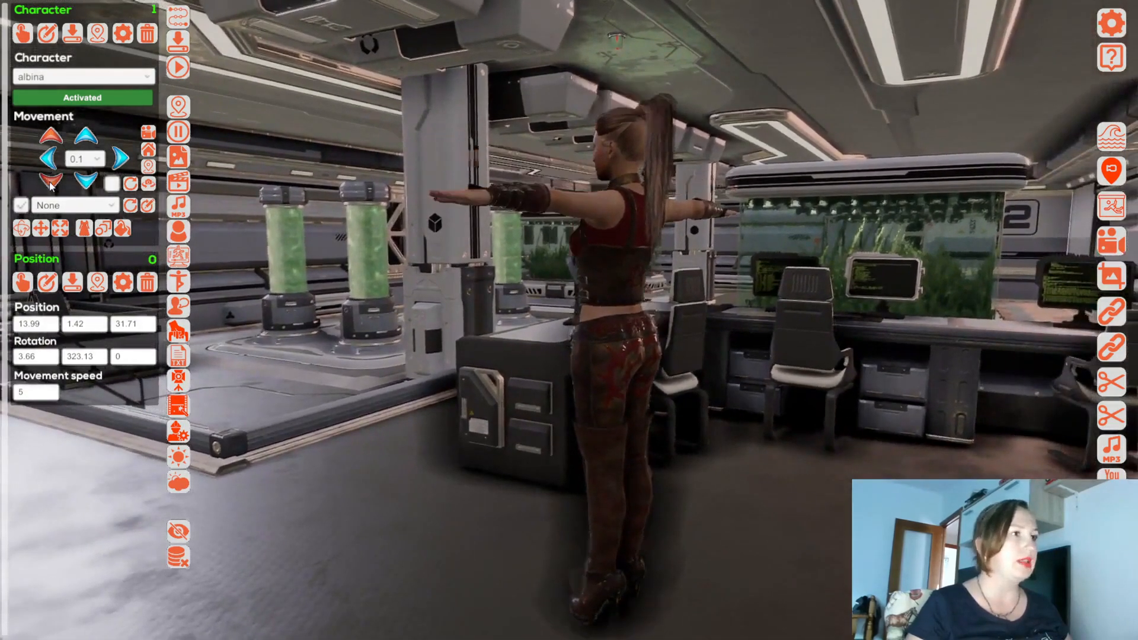
pyautogui.click(50, 181)
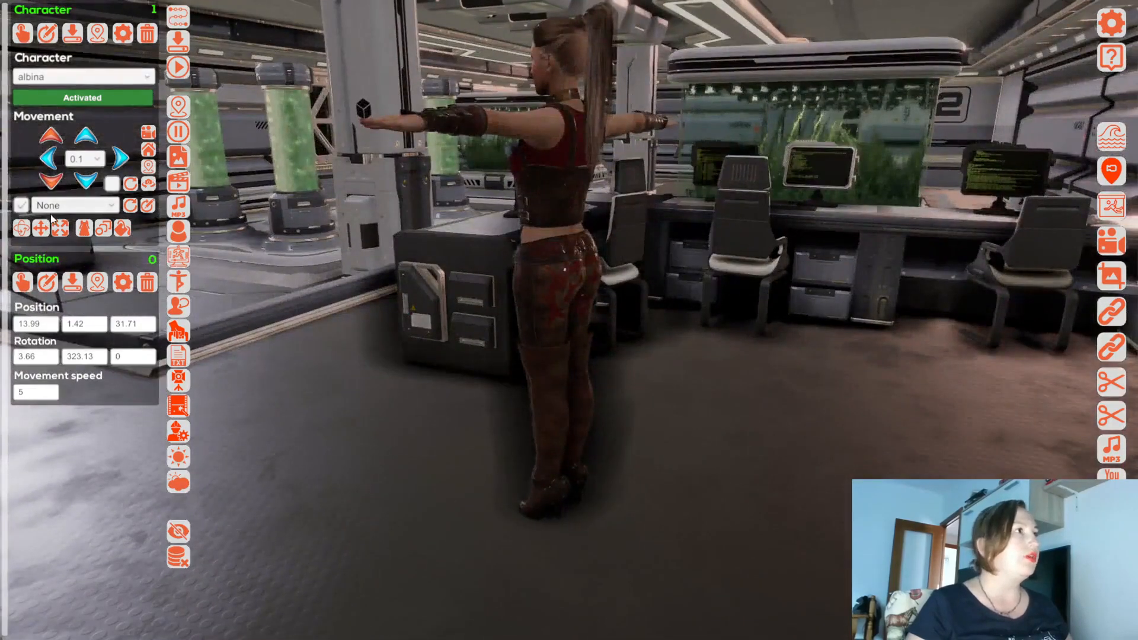
# Step: Rotate the character by 90 and by further increments of 10 until it faces the camera
pyautogui.click(21, 229)
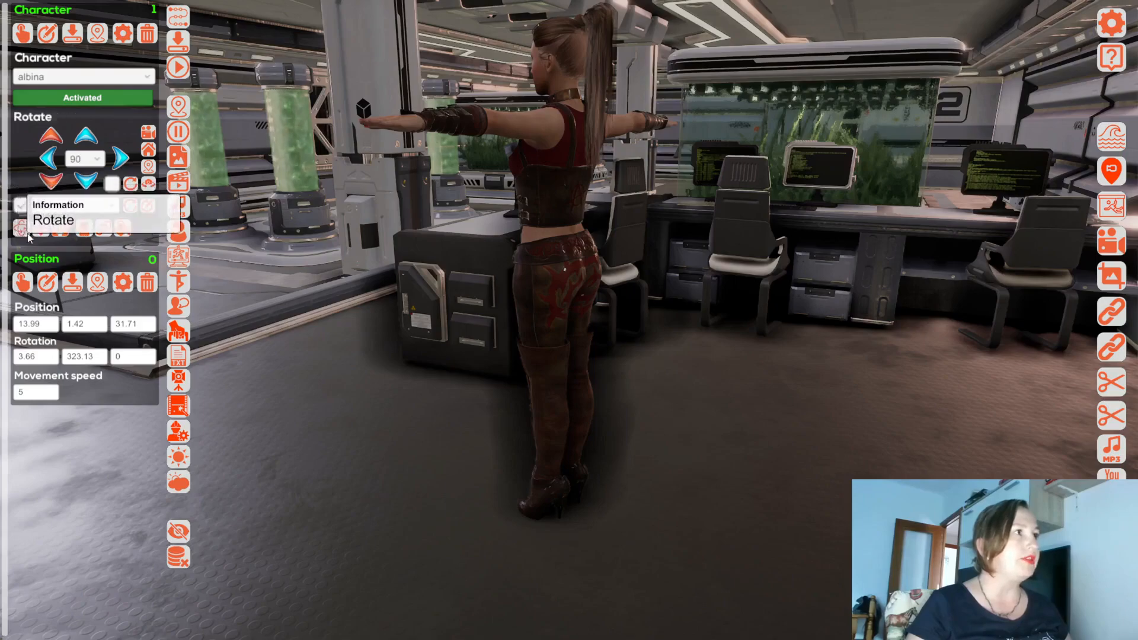
pyautogui.click(120, 158)
pyautogui.click(93, 160)
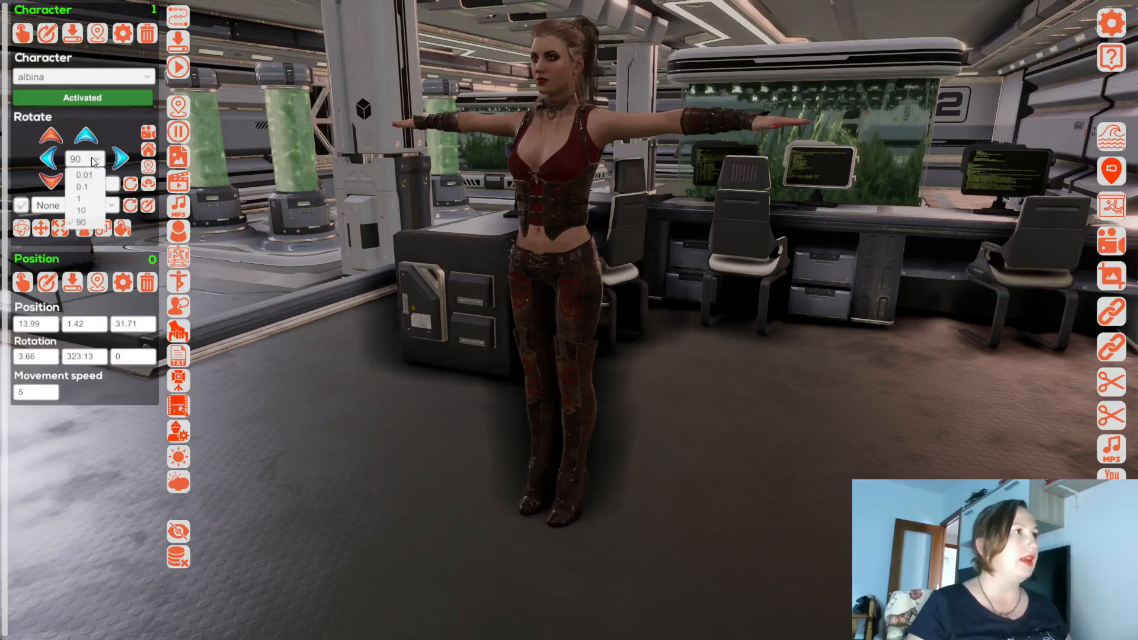
pyautogui.click(81, 210)
pyautogui.click(122, 158)
pyautogui.click(122, 159)
pyautogui.click(122, 159)
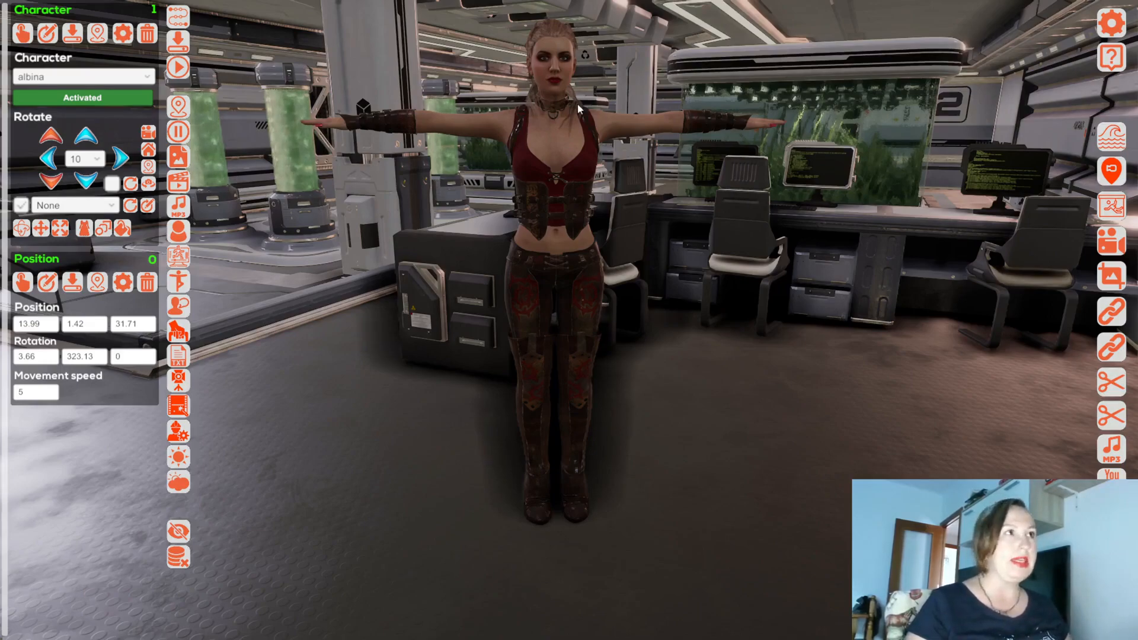
# Step: Change the character's None option to Camera and show its size settings
pyautogui.click(65, 206)
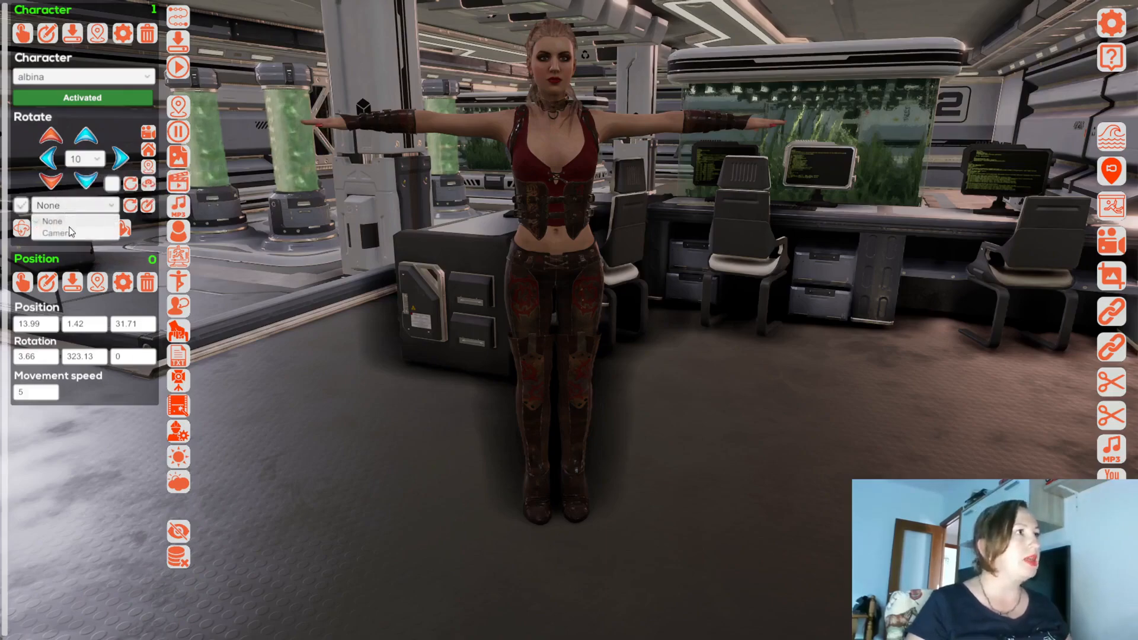
pyautogui.click(70, 233)
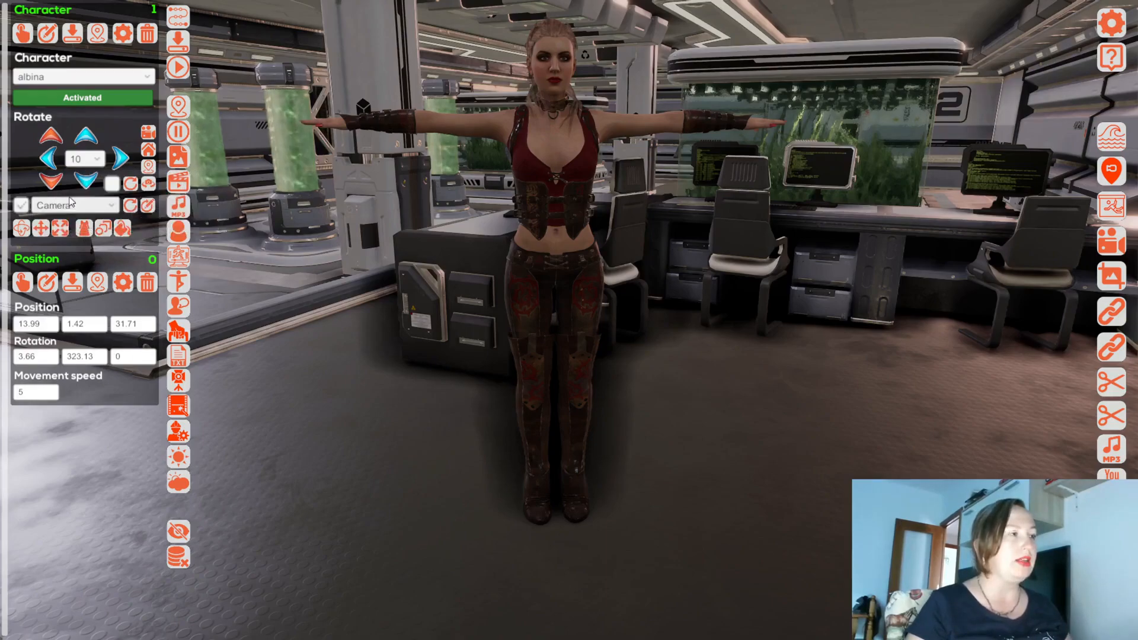
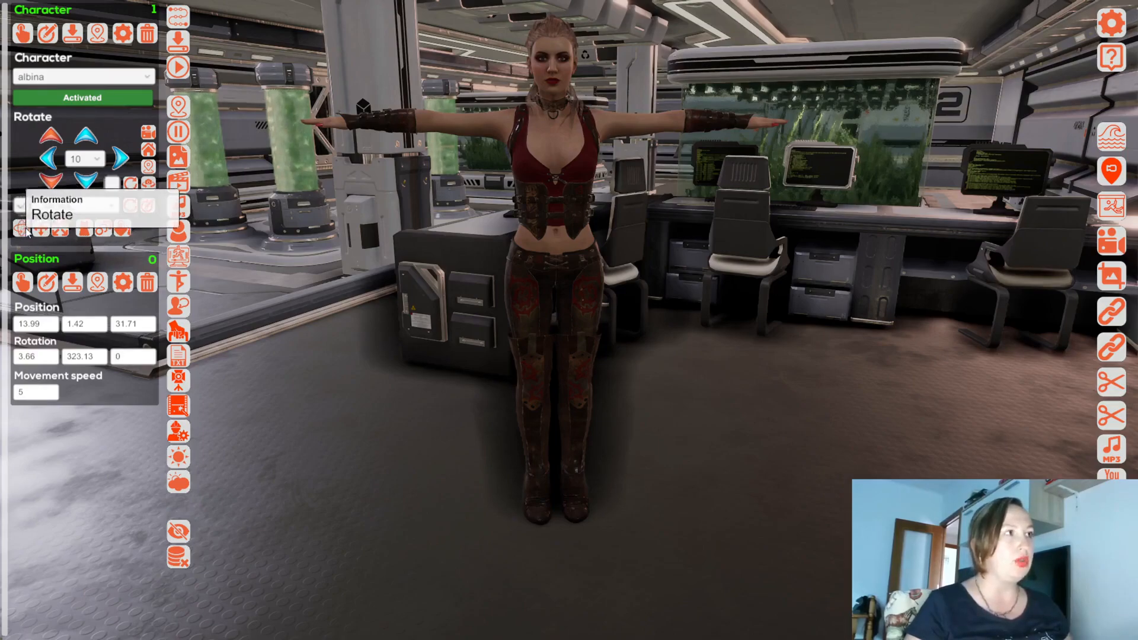
pyautogui.click(59, 231)
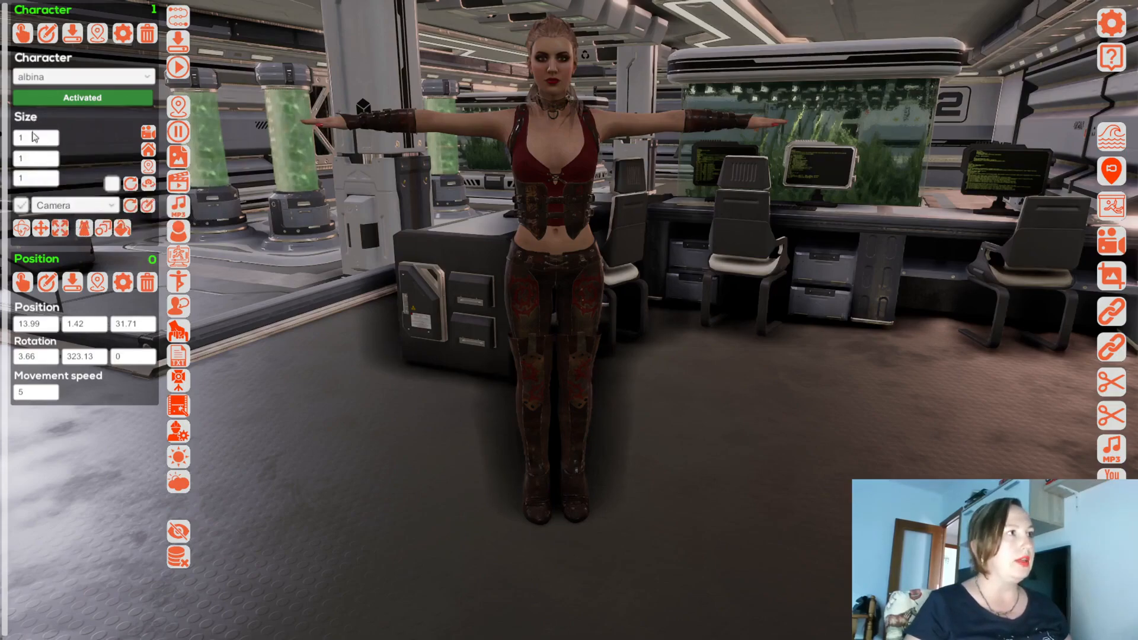
# Step: Enable the mask in the character's clothing settings, choose the sunglasses and apply the outfit
pyautogui.click(84, 231)
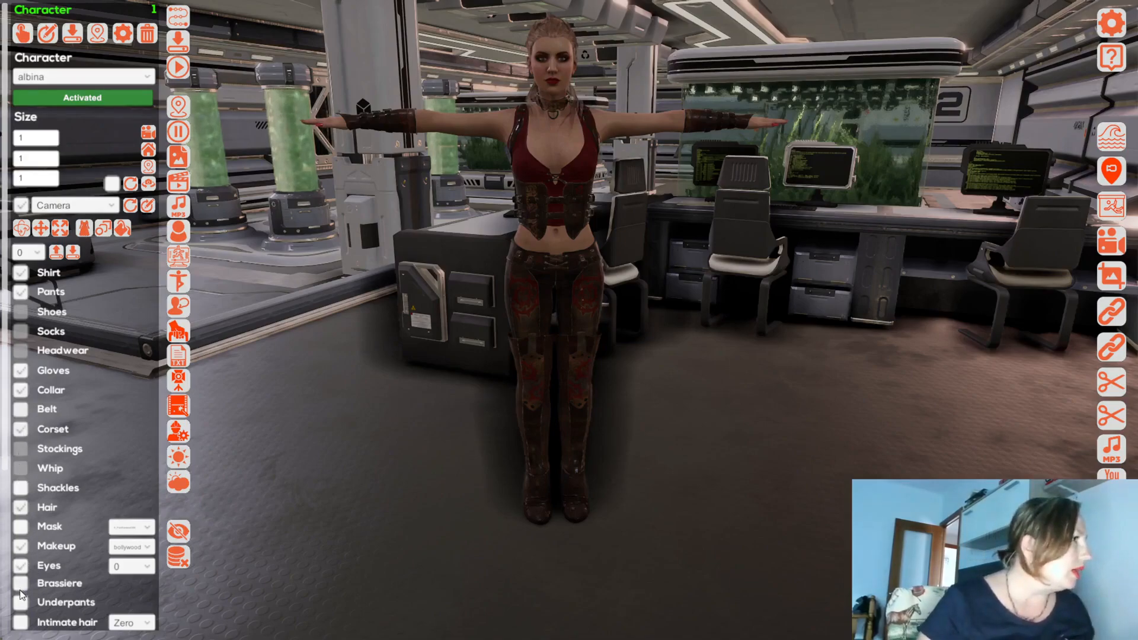
pyautogui.click(22, 528)
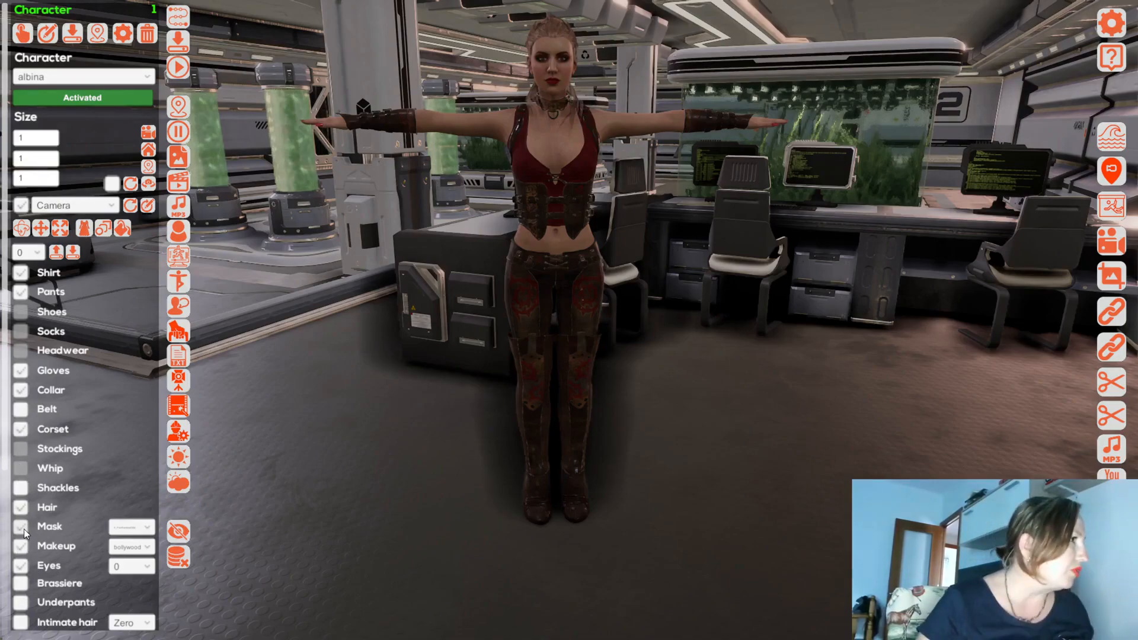
pyautogui.click(145, 528)
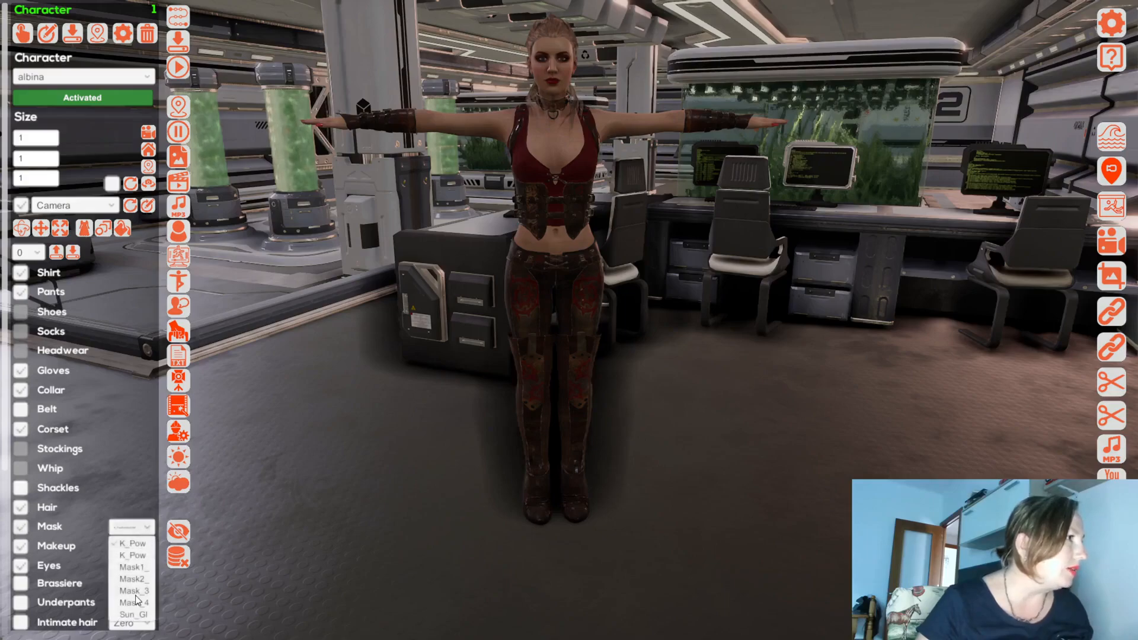
pyautogui.click(136, 614)
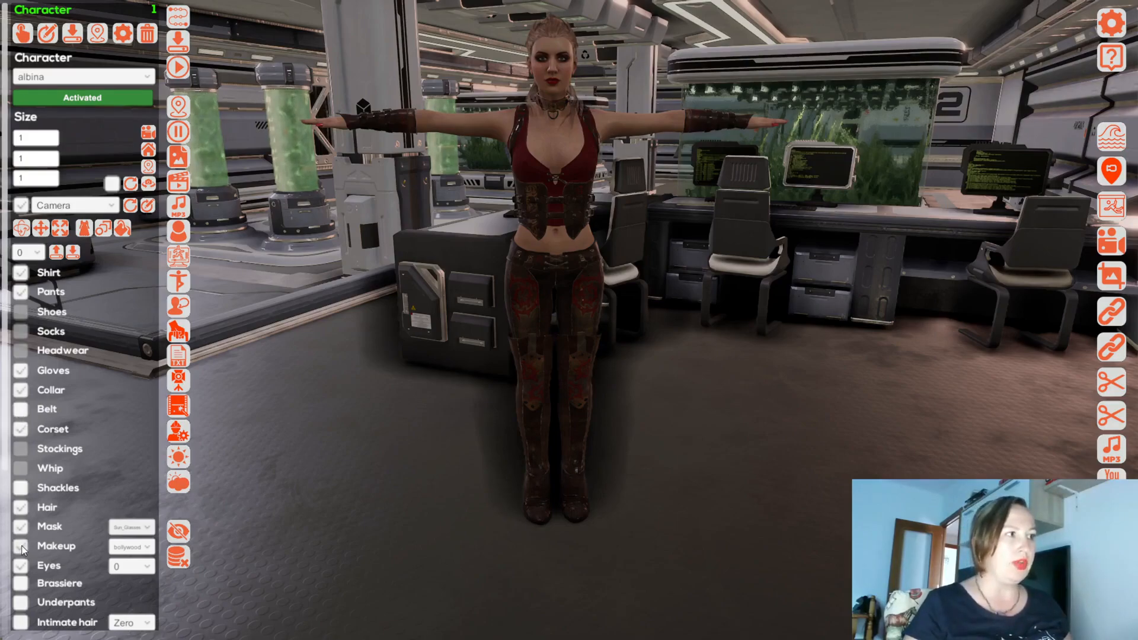
pyautogui.click(123, 523)
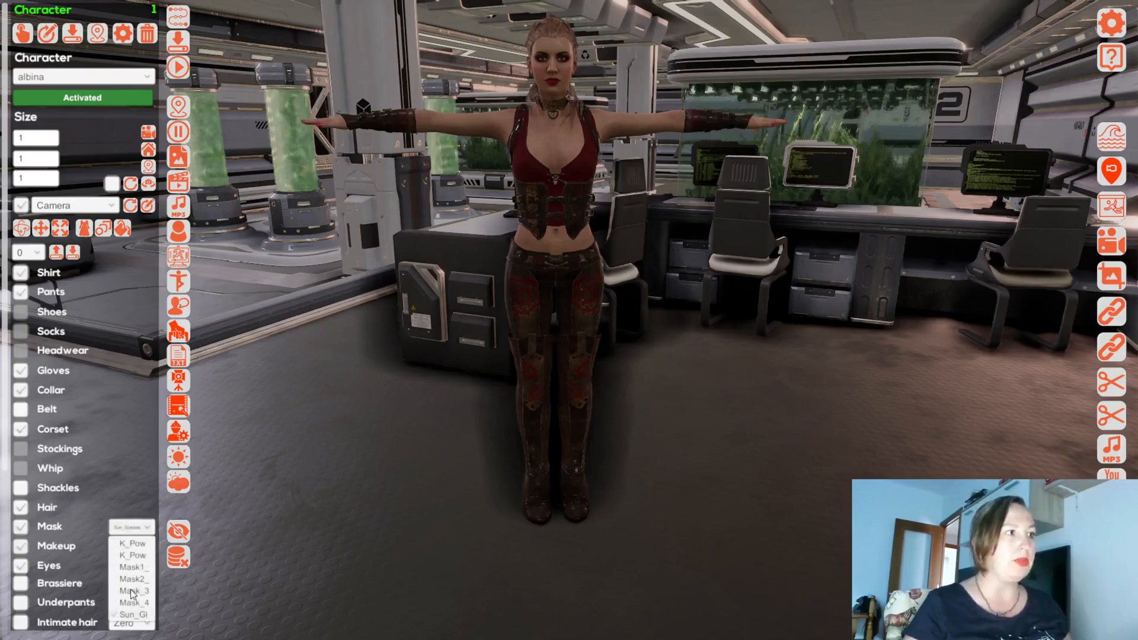
pyautogui.click(129, 619)
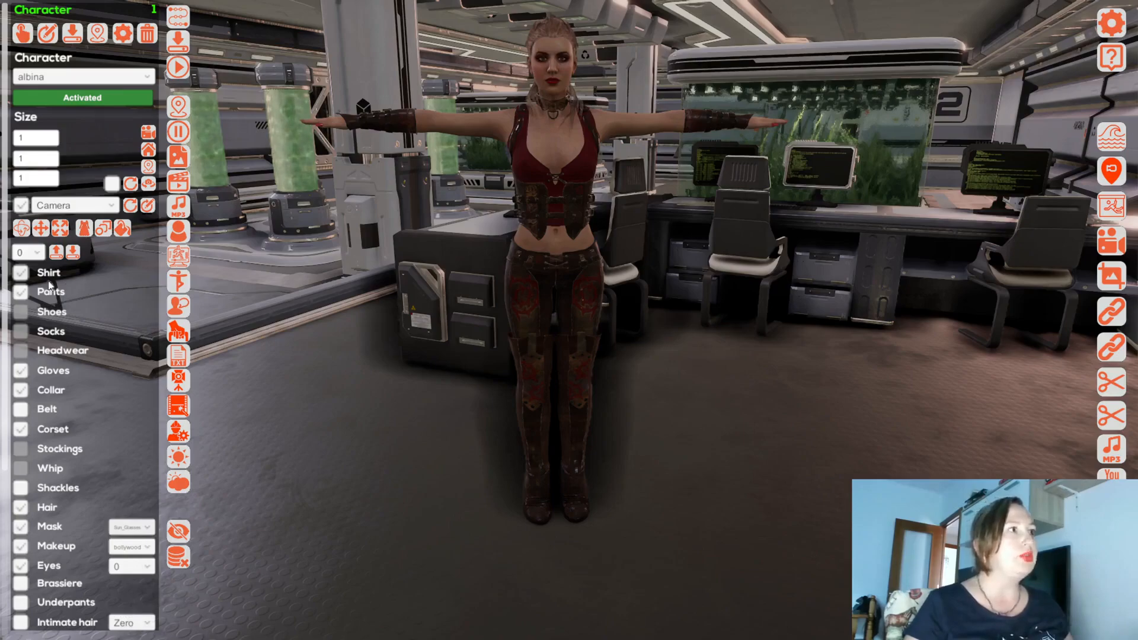
pyautogui.click(73, 254)
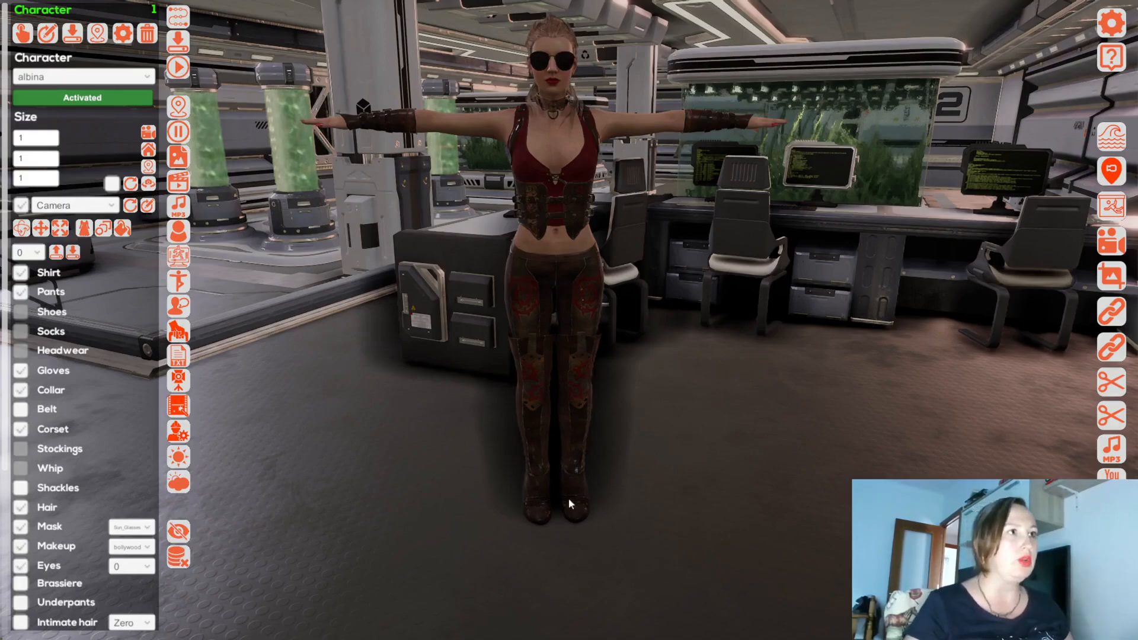
# Step: Open the character's human pose blend shapes and choose the NeckTurn parameter
pyautogui.click(106, 234)
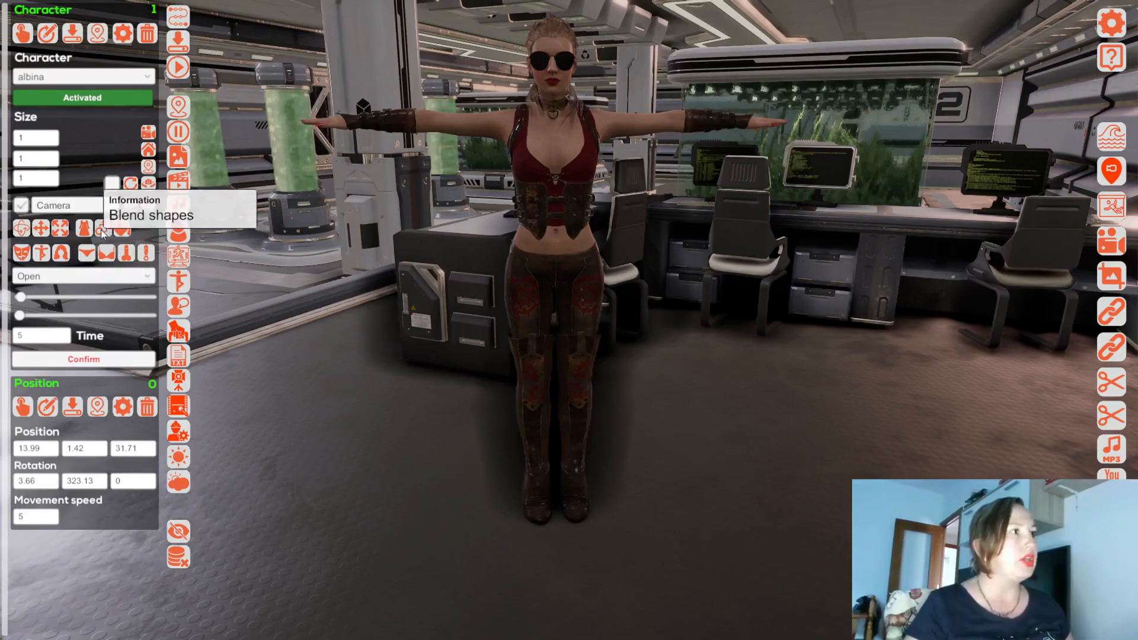
pyautogui.click(40, 259)
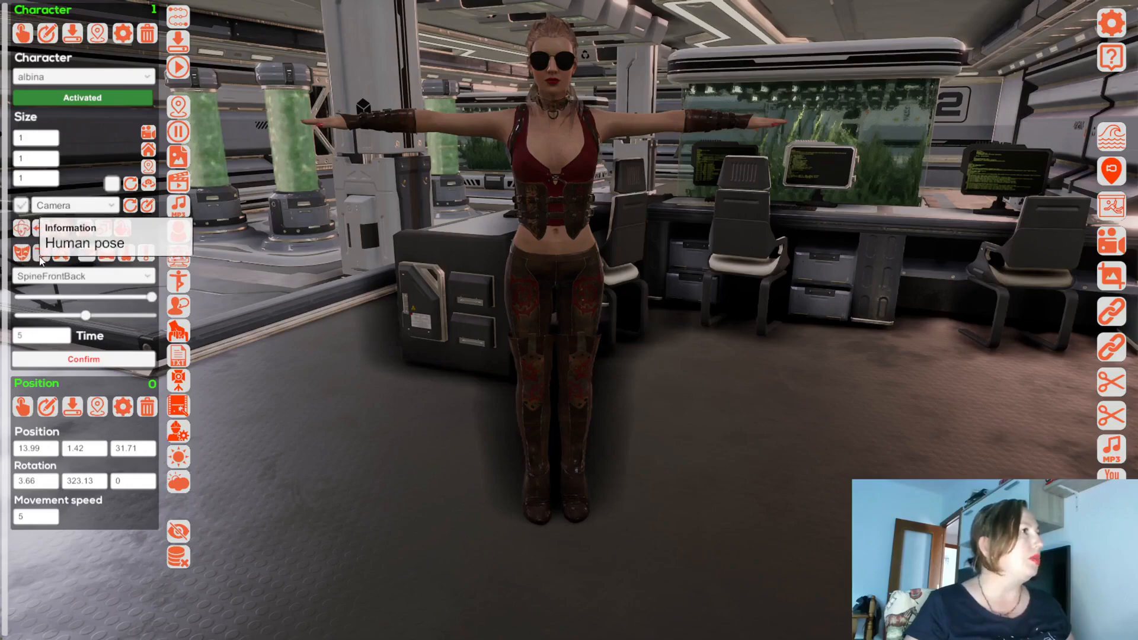
pyautogui.click(85, 282)
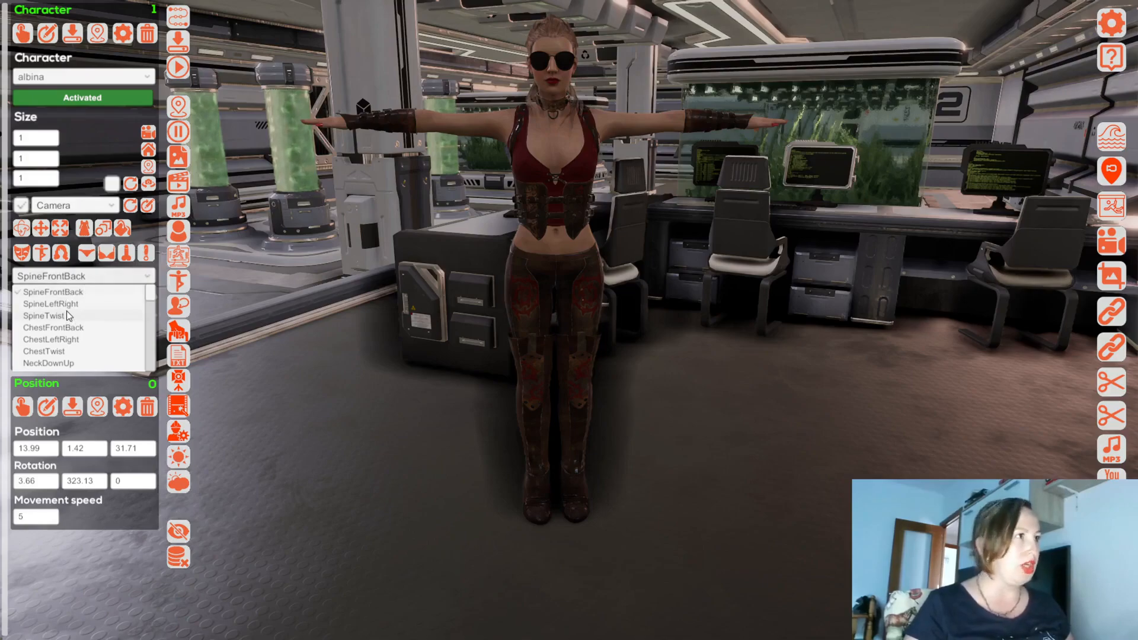
pyautogui.scroll(-1, 72, 317)
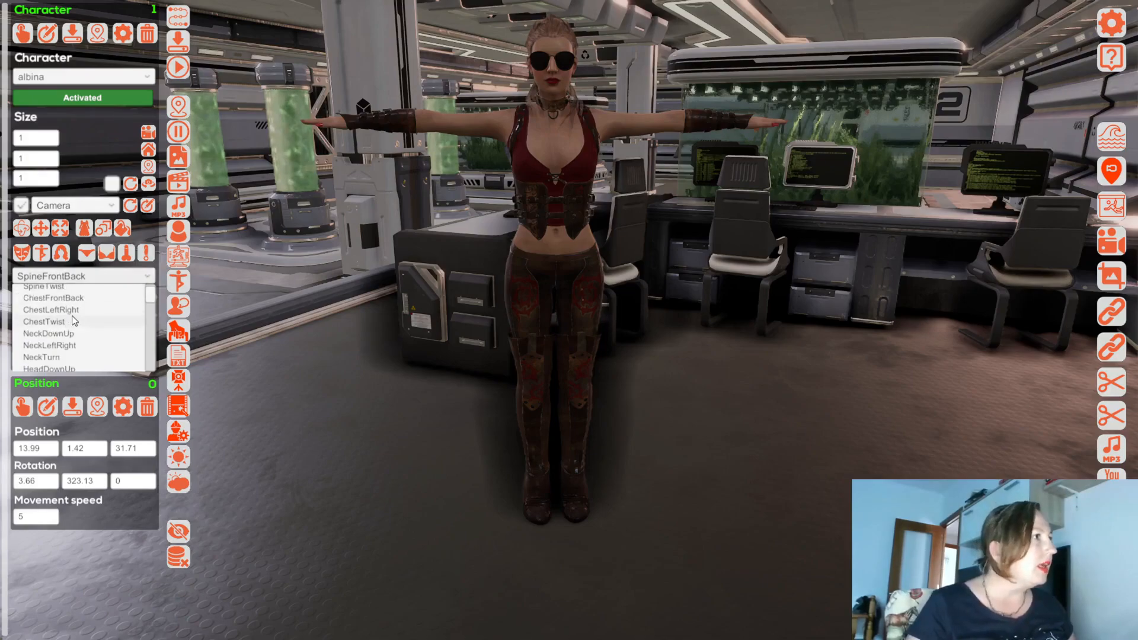
pyautogui.click(62, 357)
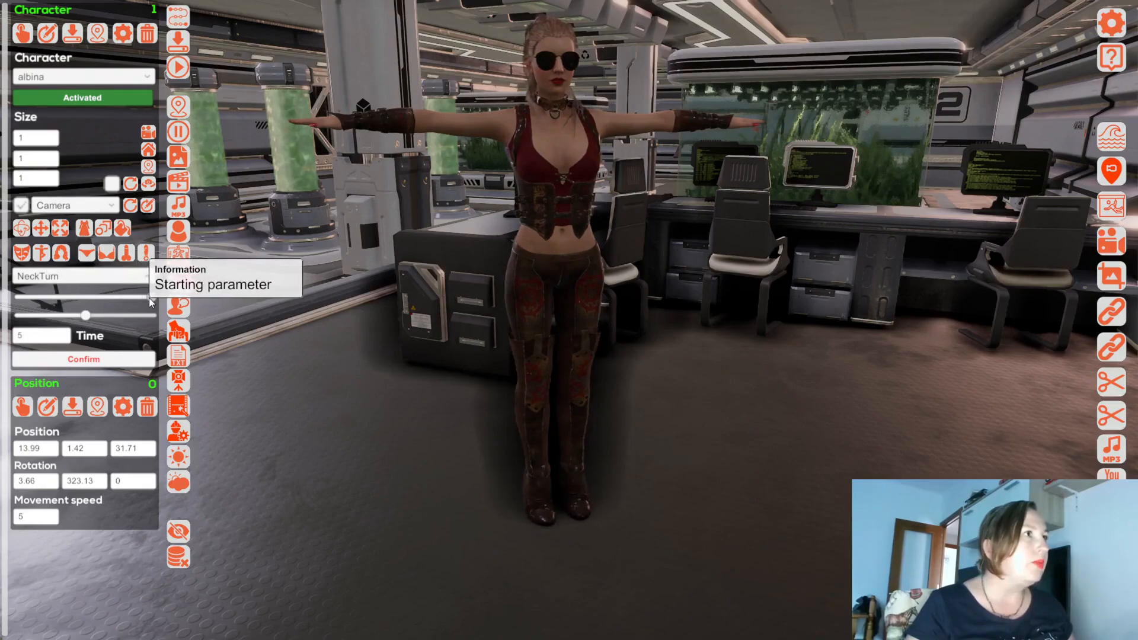
# Step: Set NeckTurn's starting parameter to minimum, its end parameter near maximum and its time to 4, and confirm the movement
pyautogui.moveTo(122, 297); pyautogui.dragTo(5, 297)
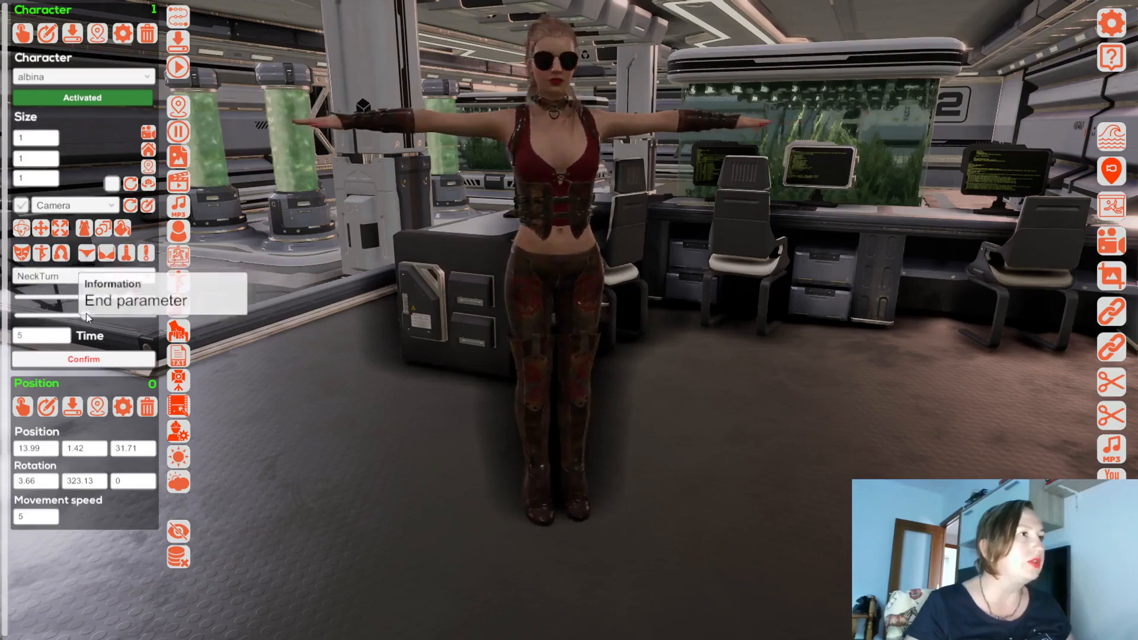
pyautogui.moveTo(38, 312); pyautogui.dragTo(125, 311)
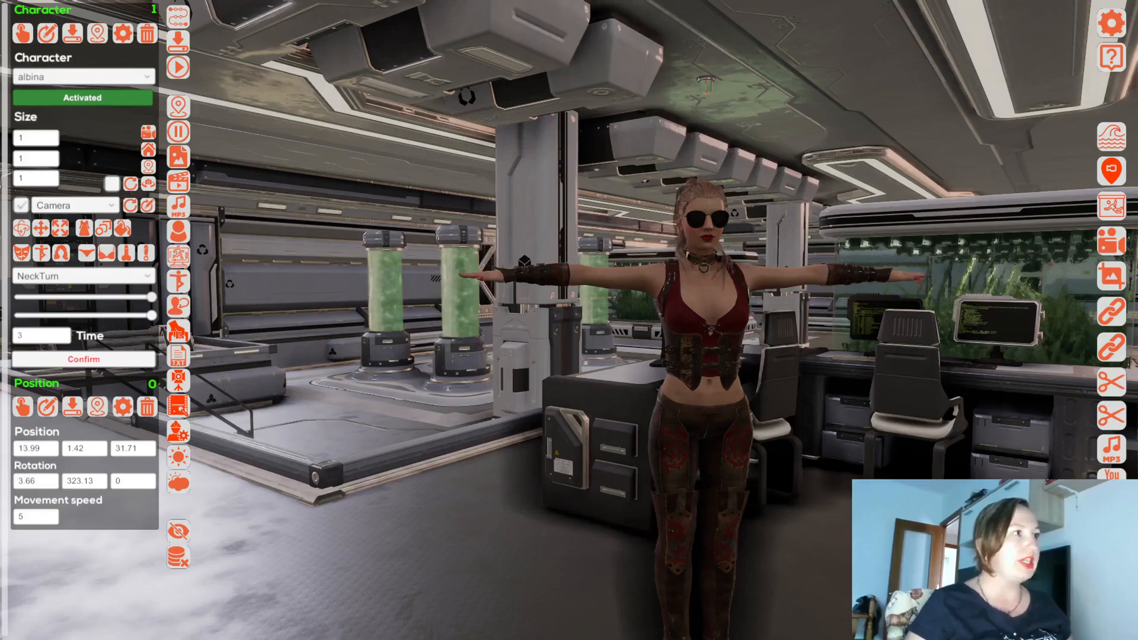
pyautogui.moveTo(153, 300); pyautogui.dragTo(20, 300)
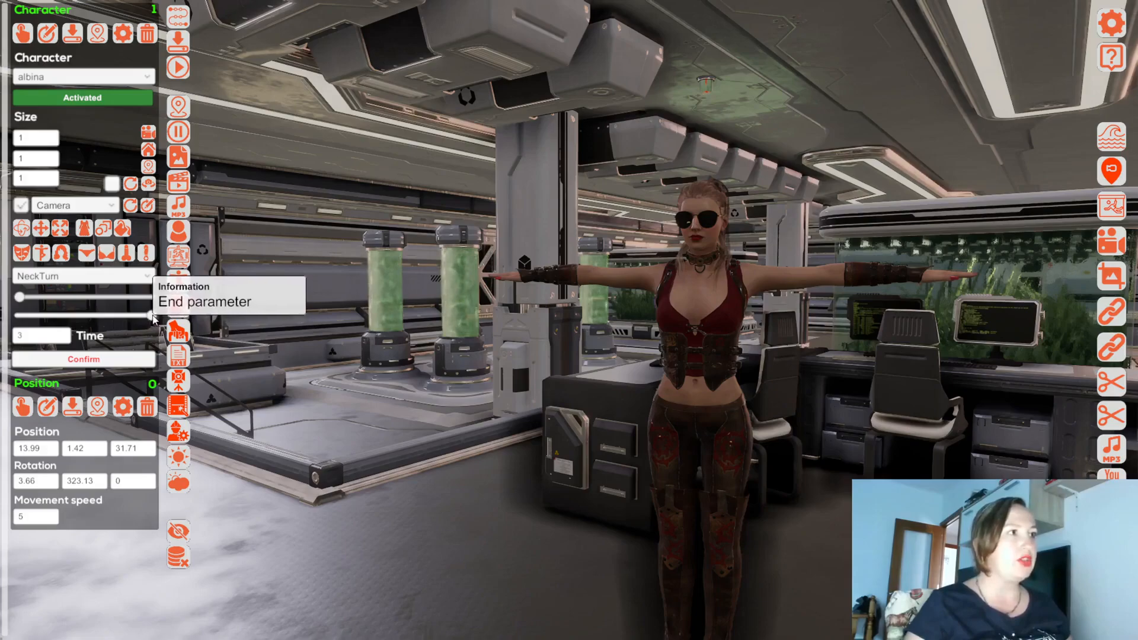
pyautogui.moveTo(152, 317); pyautogui.dragTo(148, 317)
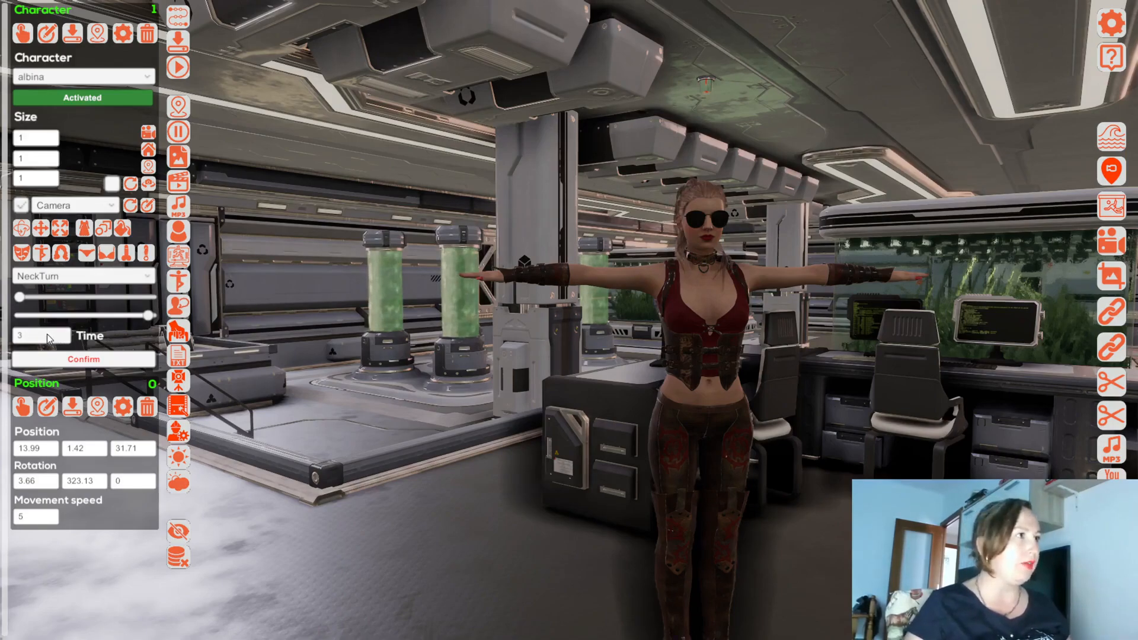
pyautogui.write('4')
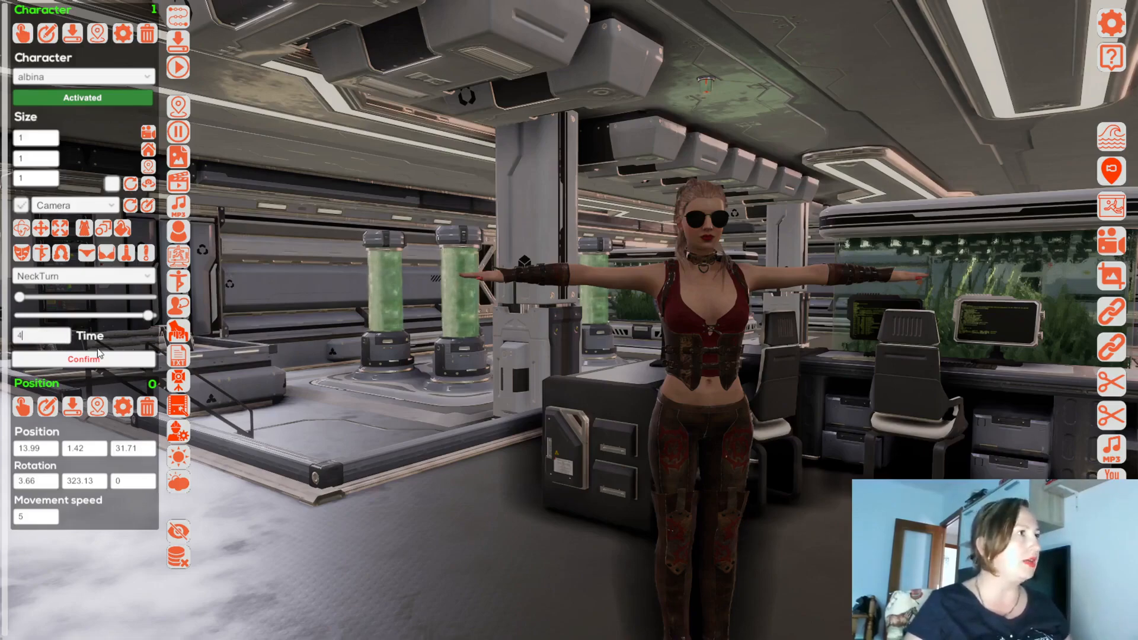
pyautogui.click(101, 361)
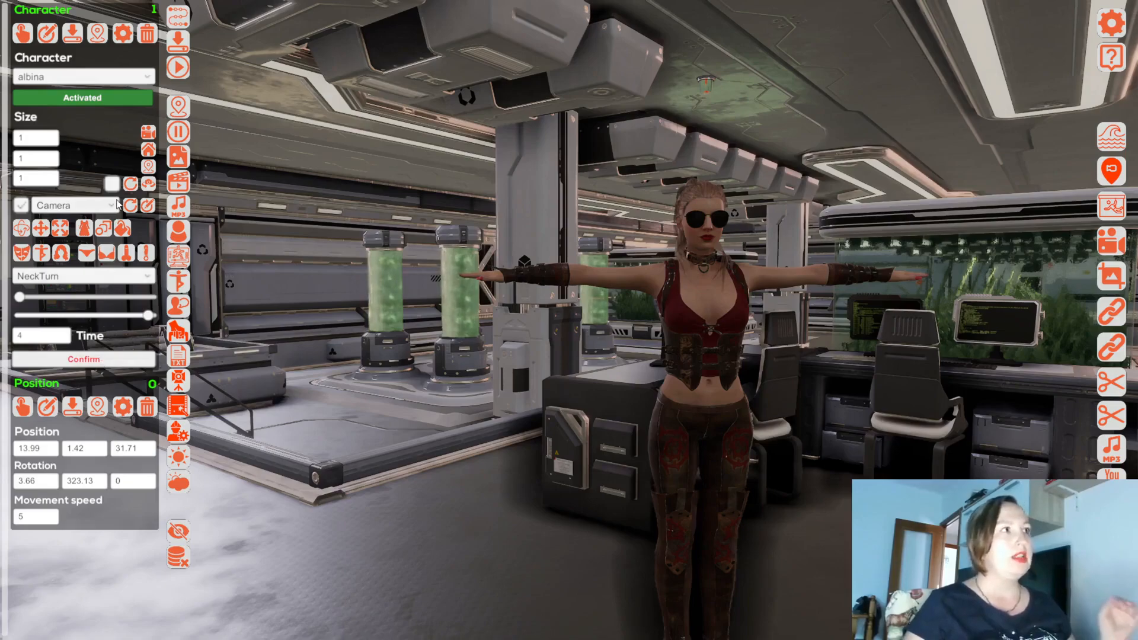
# Step: Add another camera position after the character step and play the scene from step 0
pyautogui.click(178, 107)
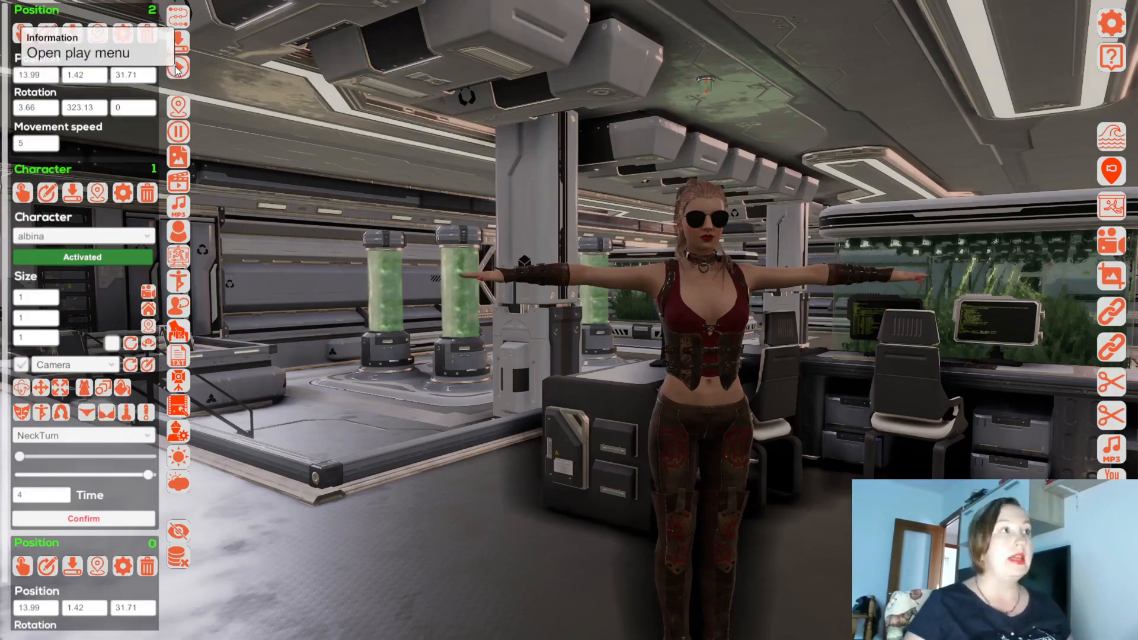
pyautogui.click(177, 68)
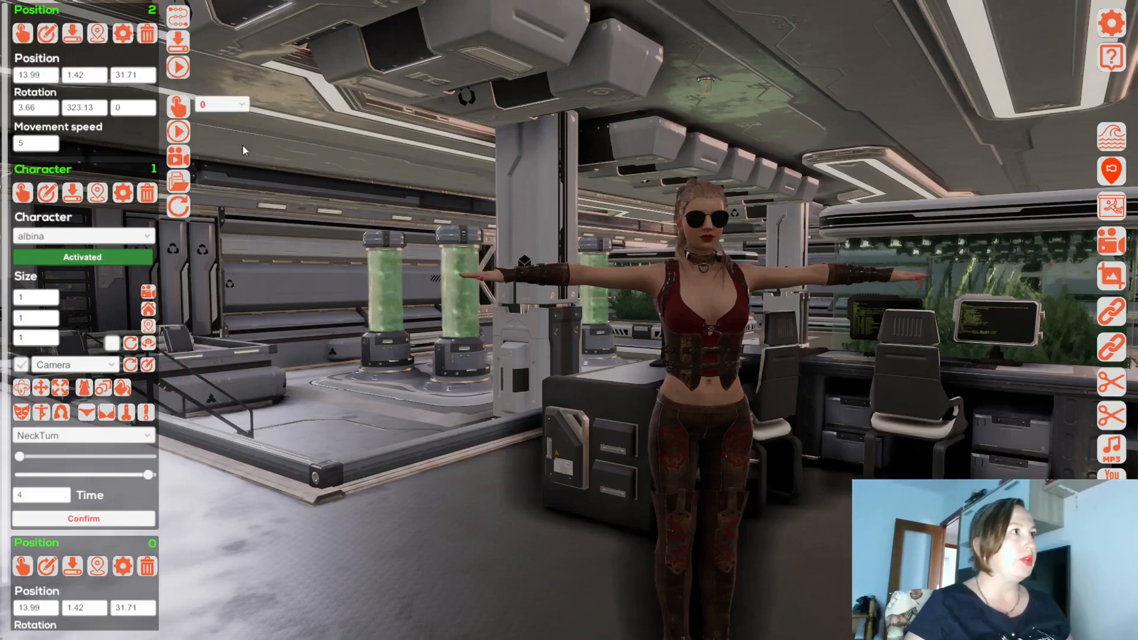
pyautogui.click(179, 132)
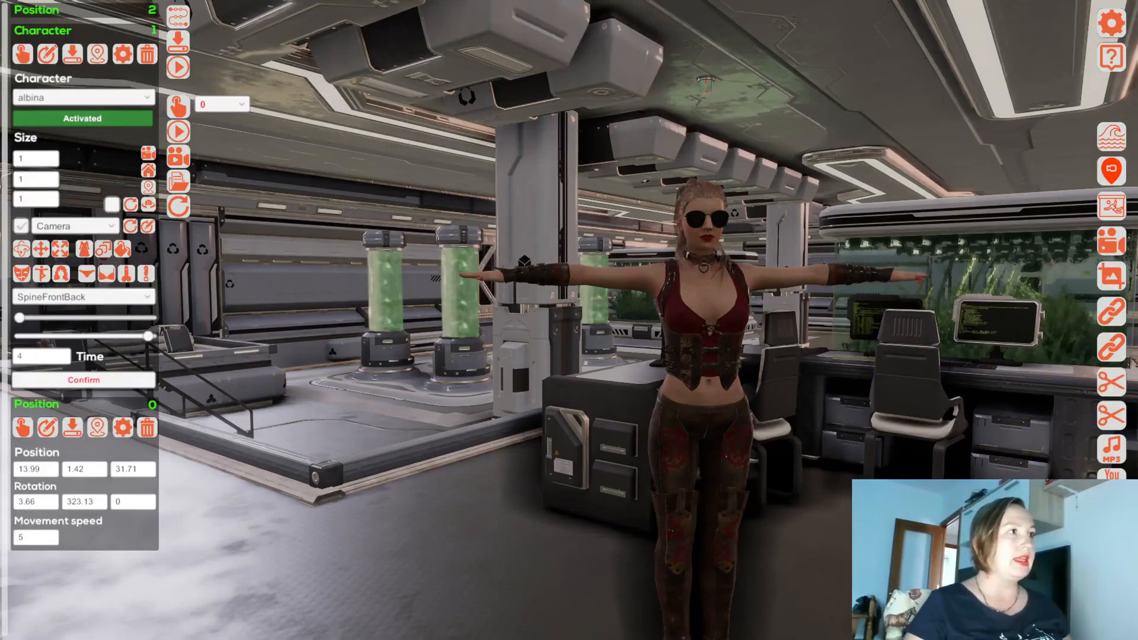
# Step: Try recolouring the Std_Skin_Body_Pbr material of CC_Base_Body with the character's color picker
pyautogui.click(121, 249)
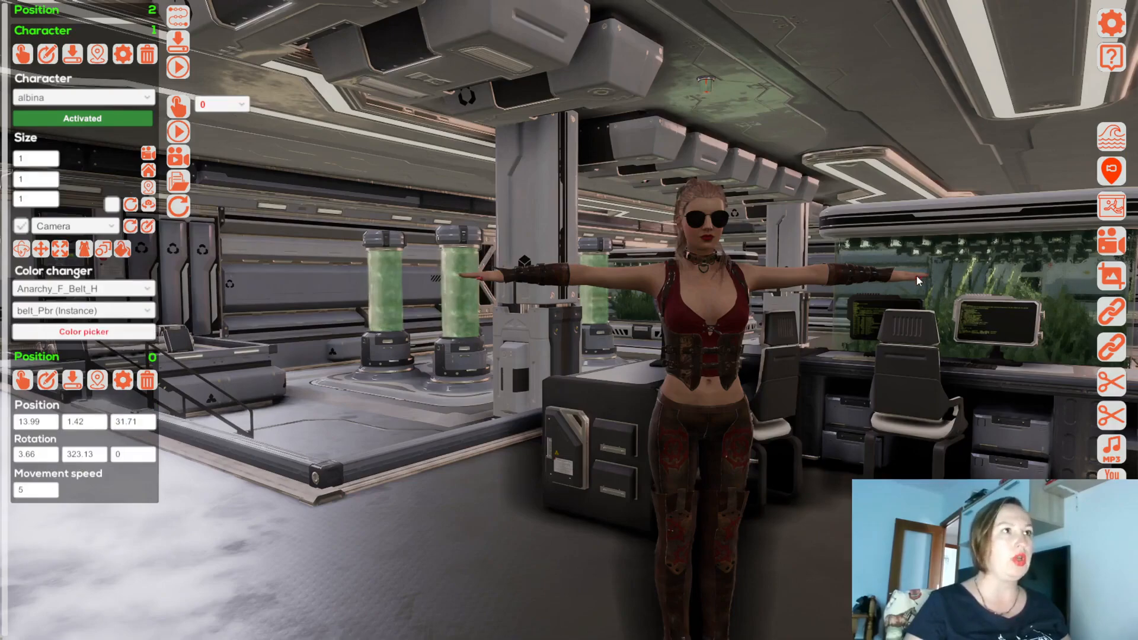
pyautogui.click(99, 290)
pyautogui.scroll(-2, 100, 325)
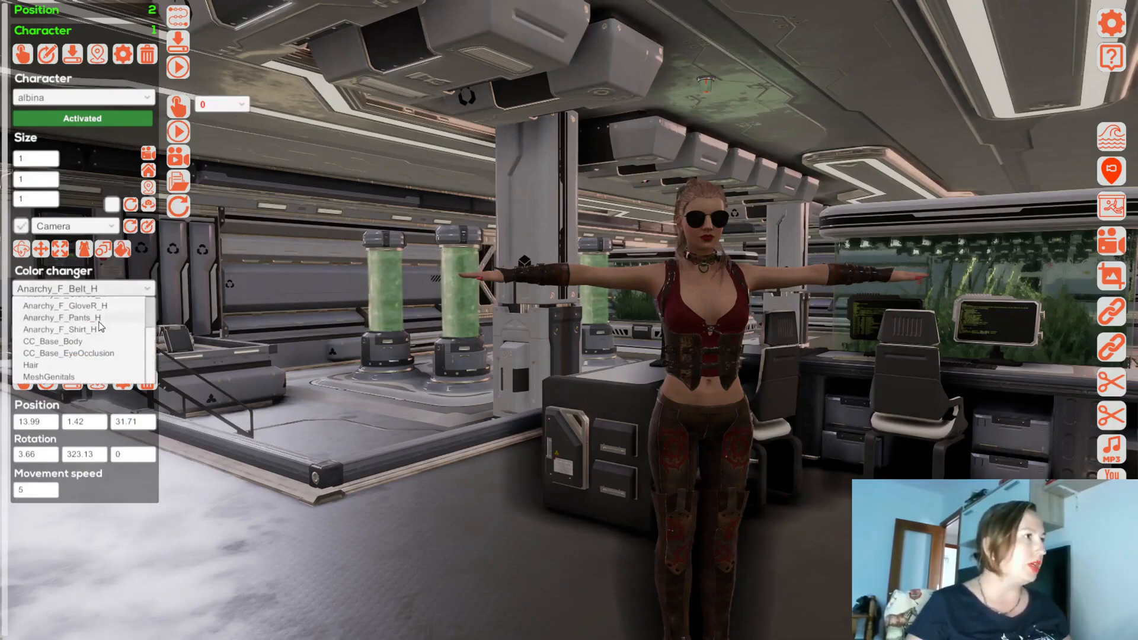
pyautogui.click(74, 342)
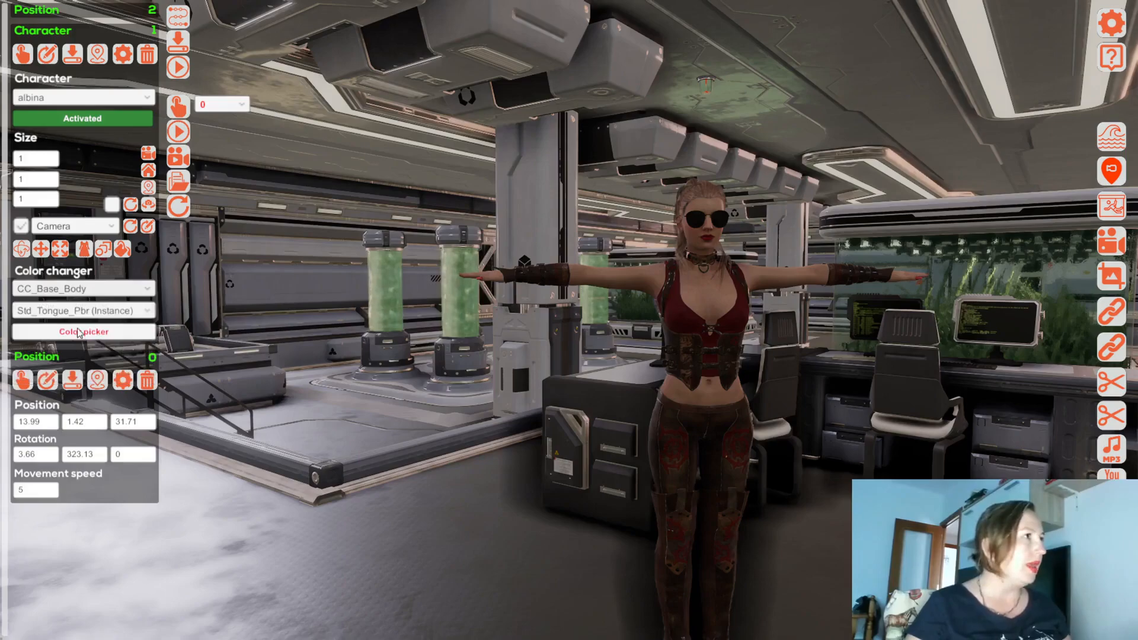
pyautogui.click(111, 312)
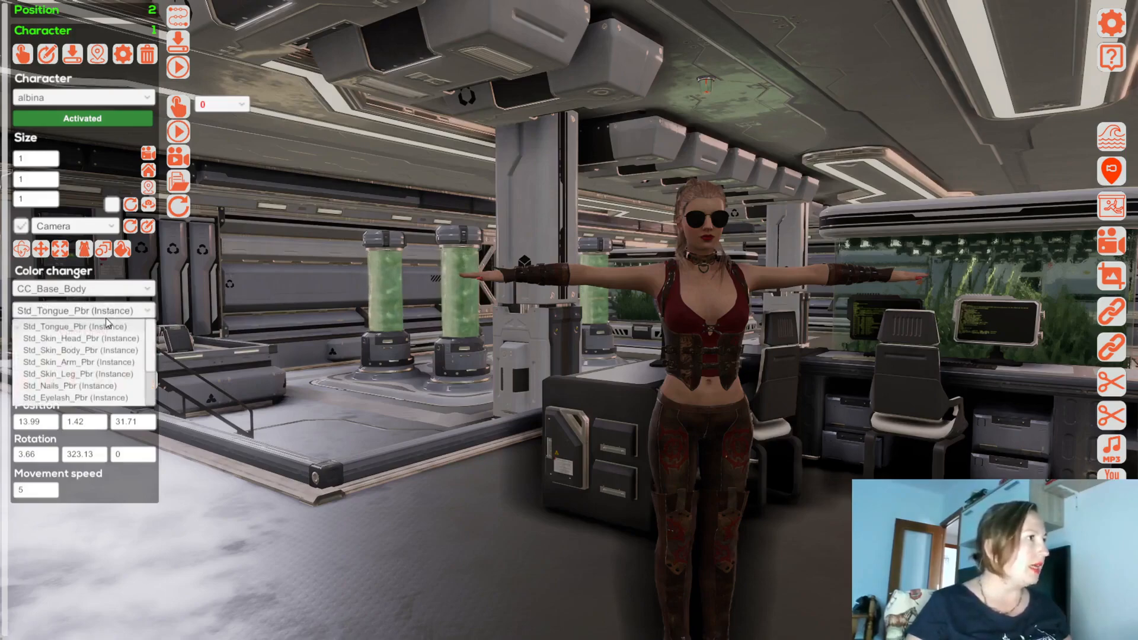
pyautogui.click(105, 351)
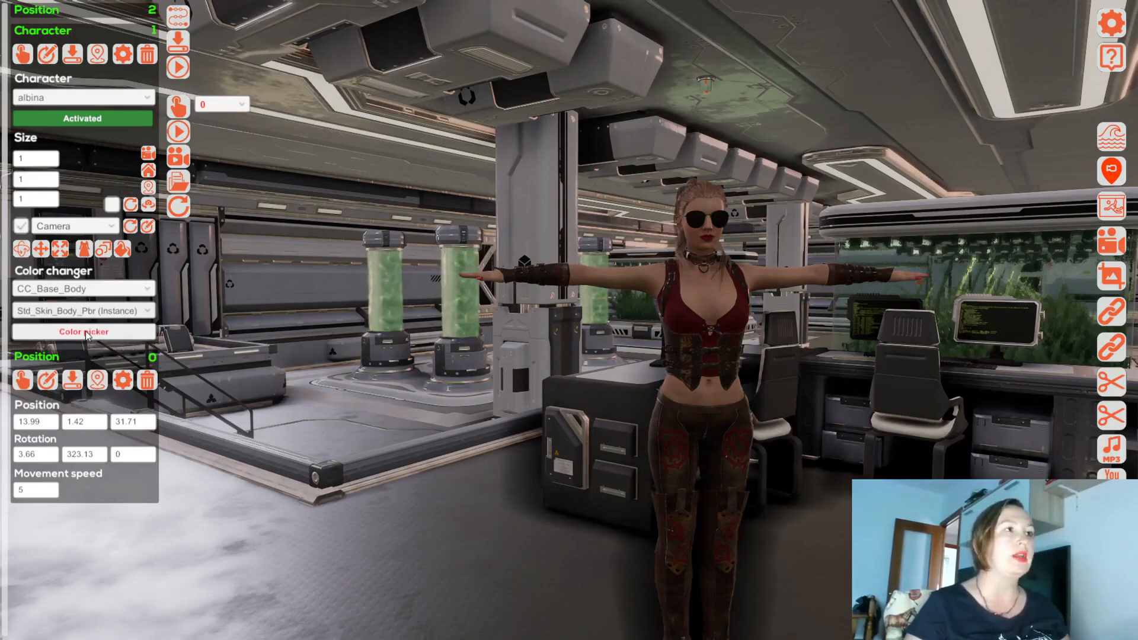
pyautogui.click(86, 331)
pyautogui.moveTo(585, 209); pyautogui.dragTo(399, 277)
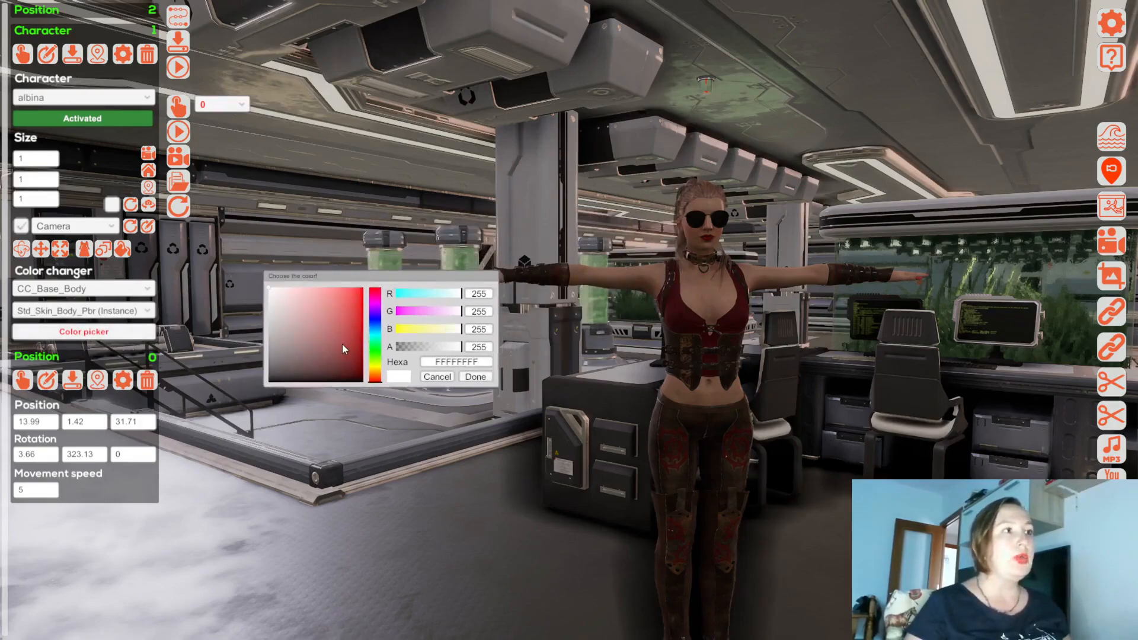
pyautogui.moveTo(342, 343); pyautogui.dragTo(380, 348)
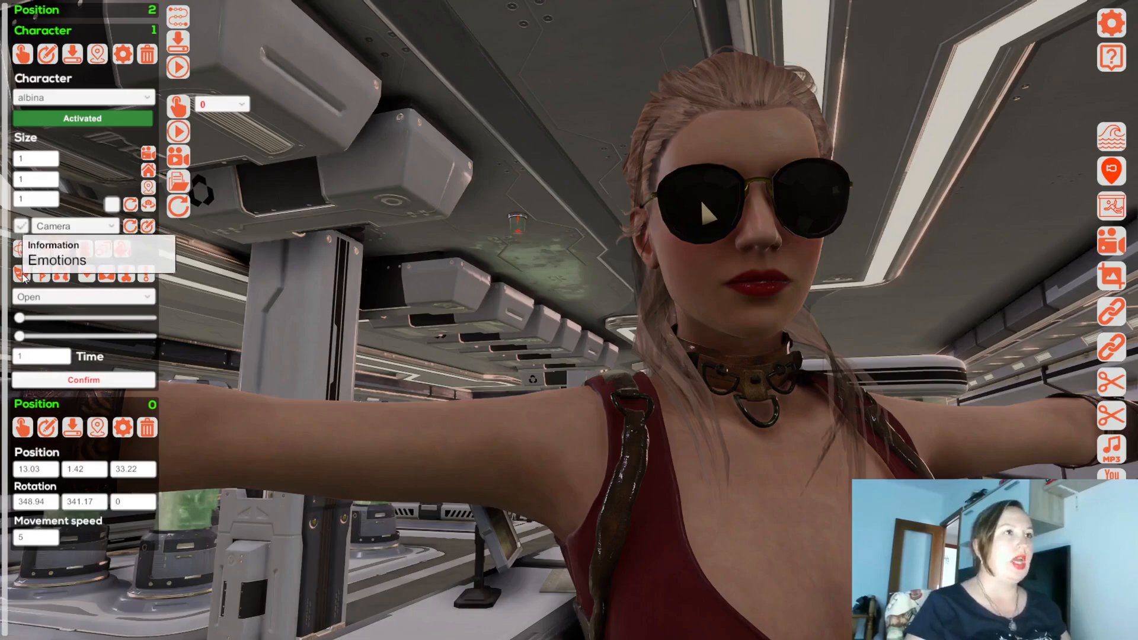
# Step: Browse the character's emotion blend shapes and choose Mouth_Smile
pyautogui.click(50, 298)
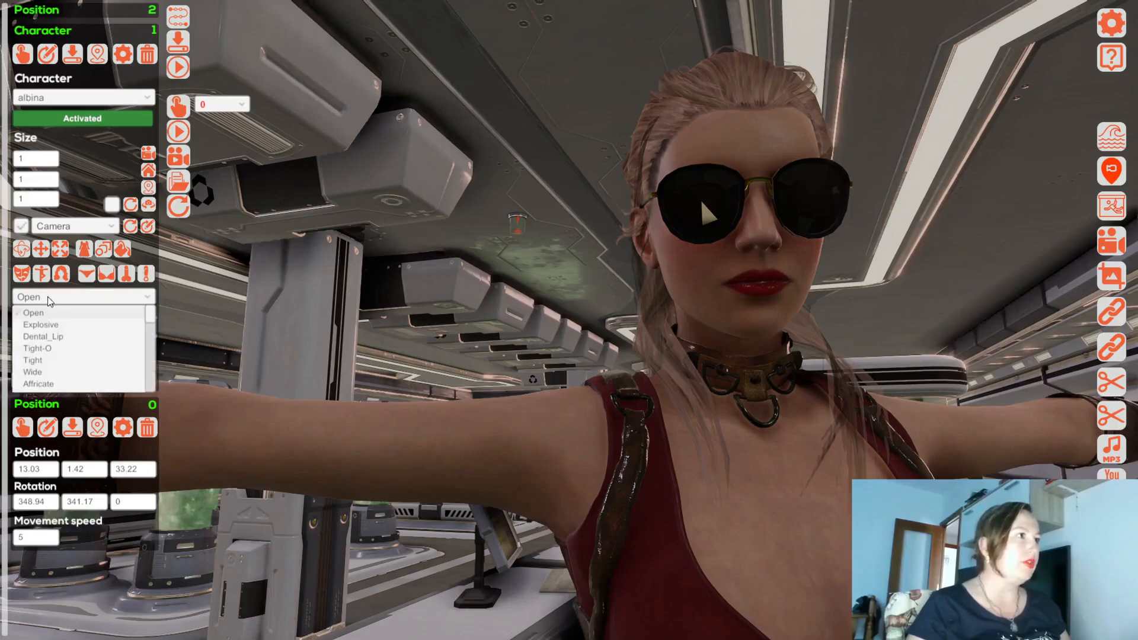
pyautogui.scroll(-3, 67, 348)
pyautogui.scroll(-10, 67, 348)
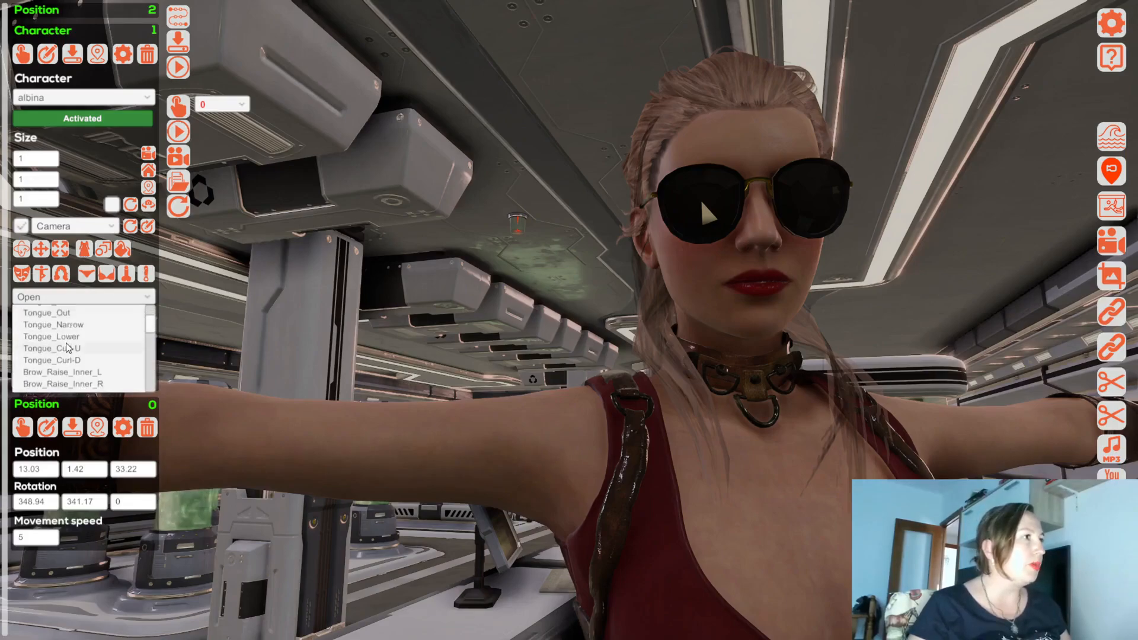
pyautogui.scroll(-3, 67, 348)
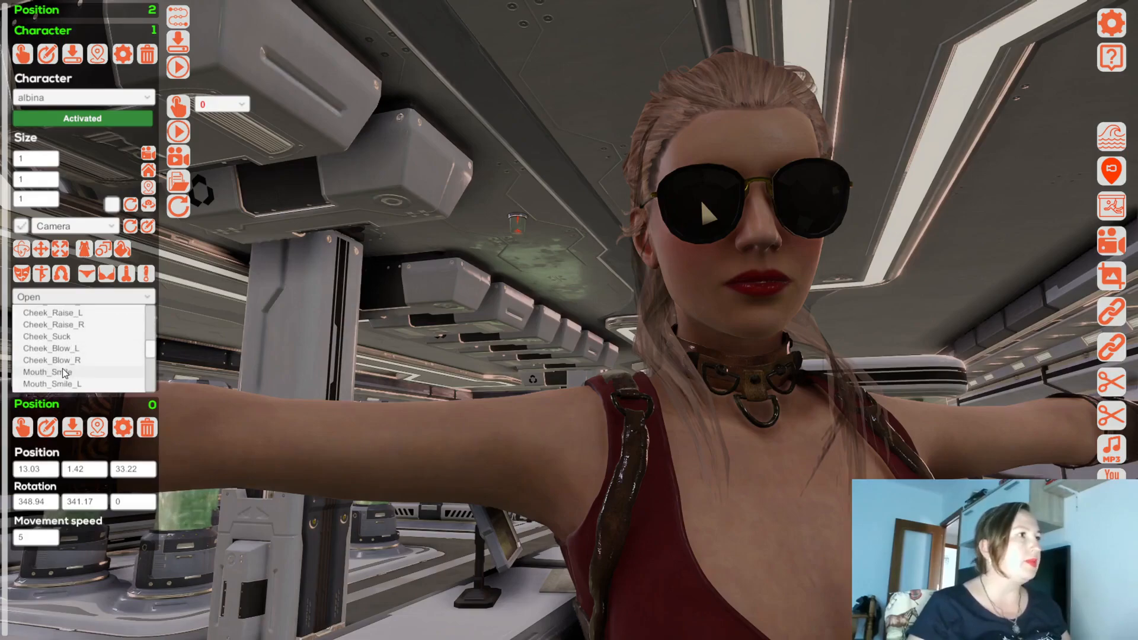
pyautogui.click(65, 373)
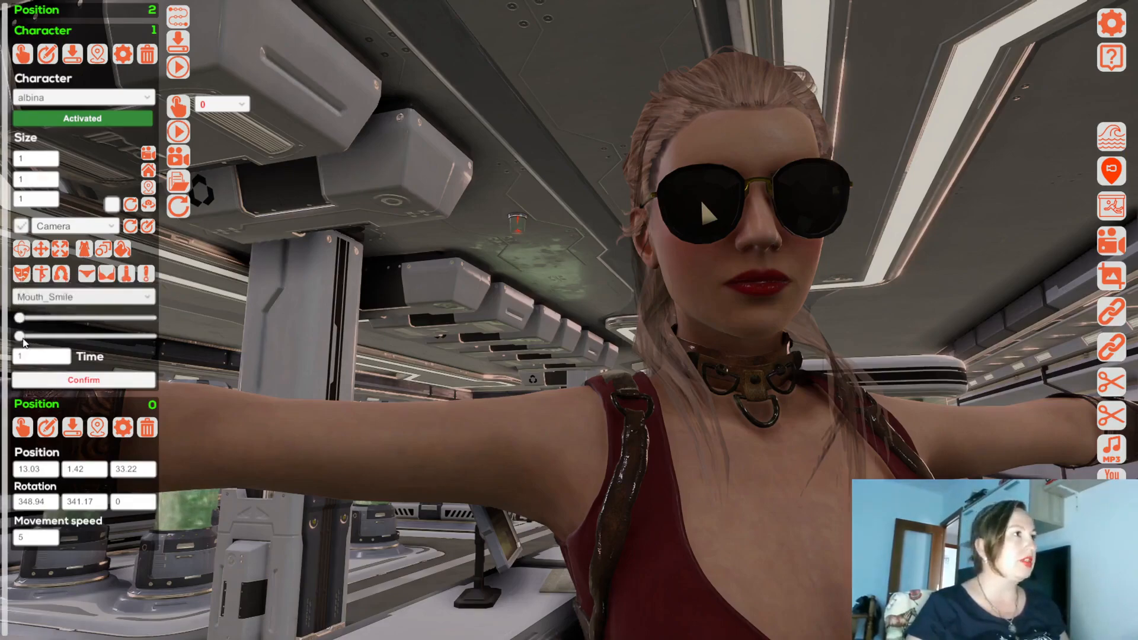
# Step: Raise Mouth_Smile's end parameter to its maximum with time 1, confirm it and play the scene
pyautogui.moveTo(20, 336); pyautogui.dragTo(171, 340)
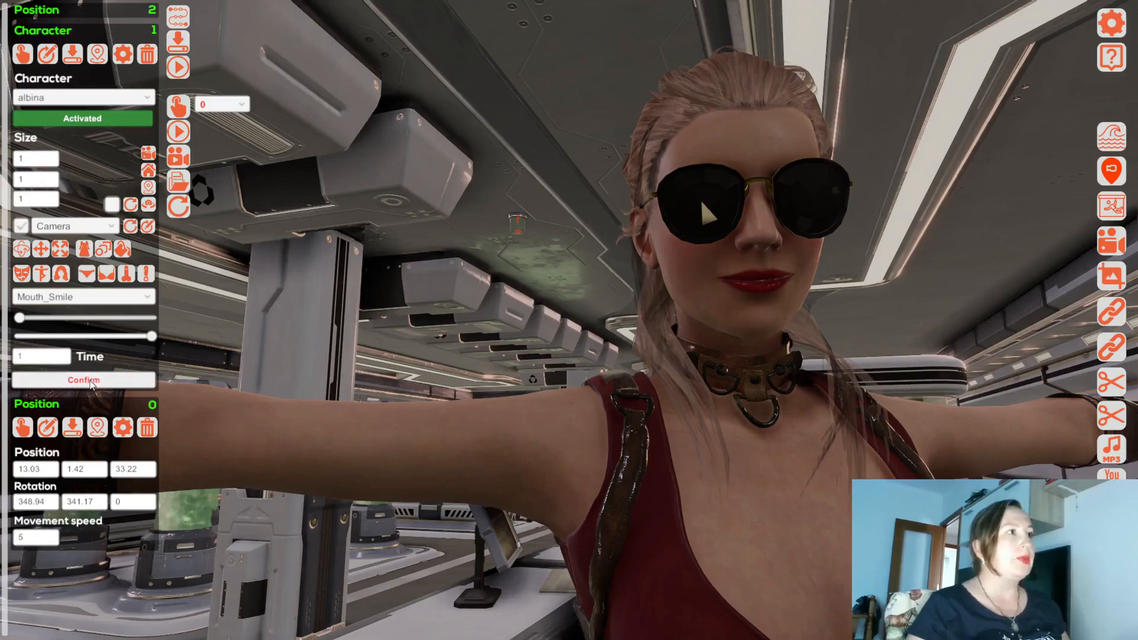
pyautogui.click(90, 382)
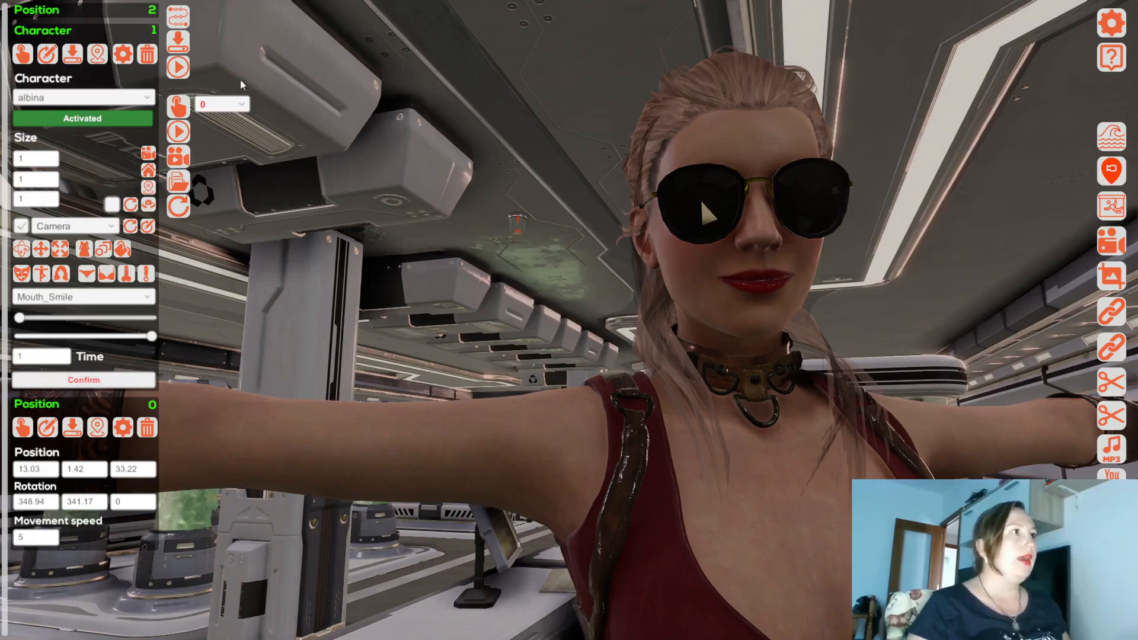
pyautogui.click(177, 131)
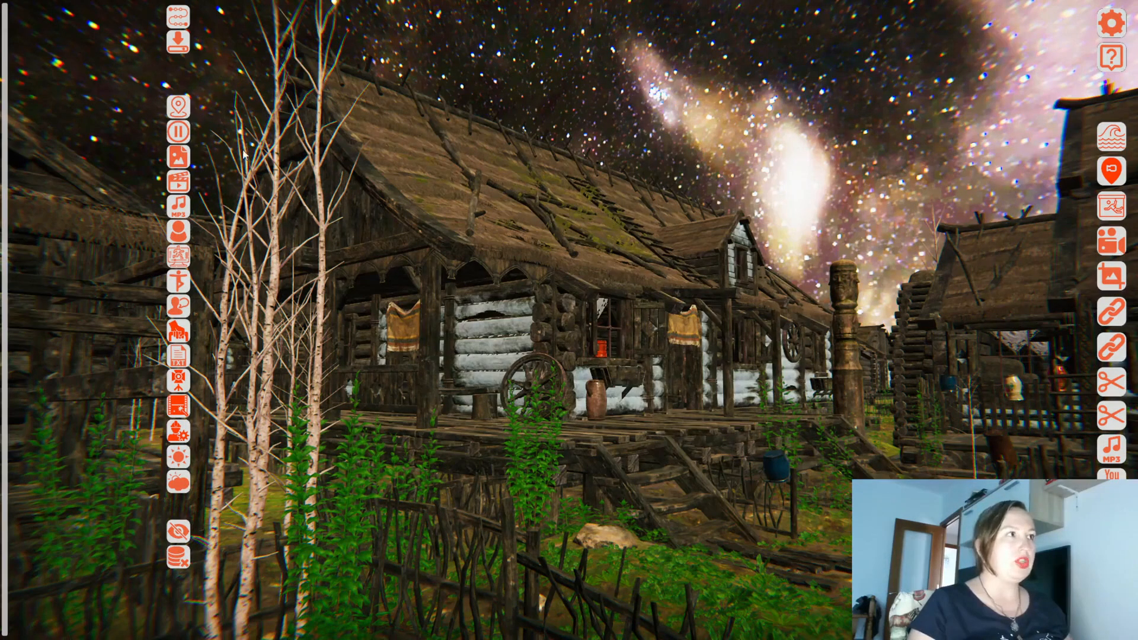
# Step: In the village scene, add a camera position and a character step, choose costalmed and activate him
pyautogui.click(184, 112)
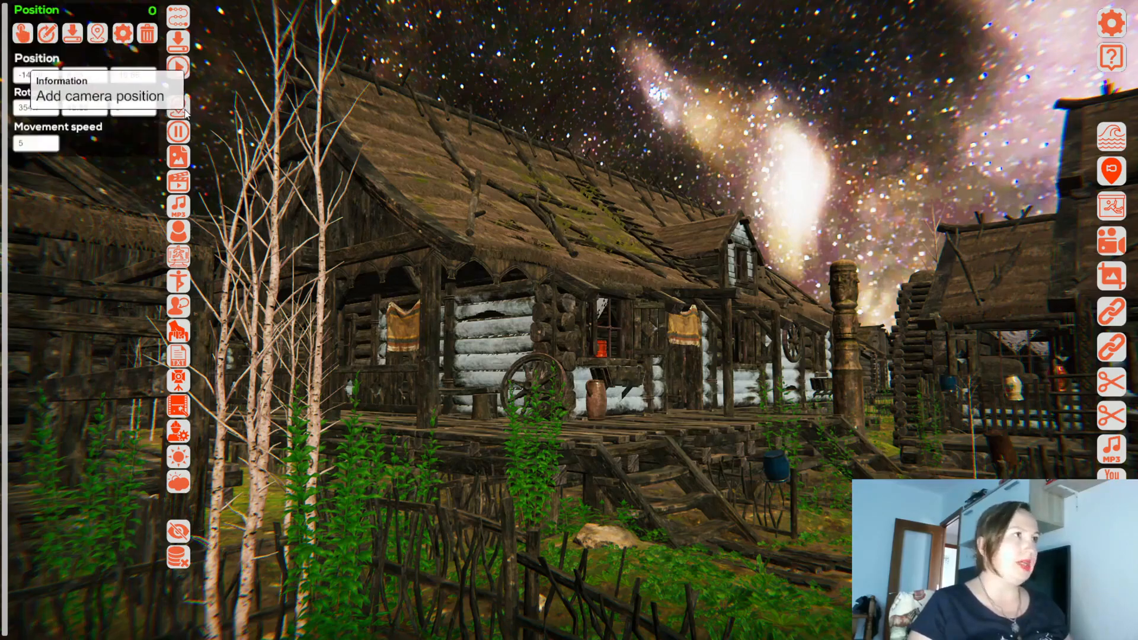
pyautogui.click(179, 236)
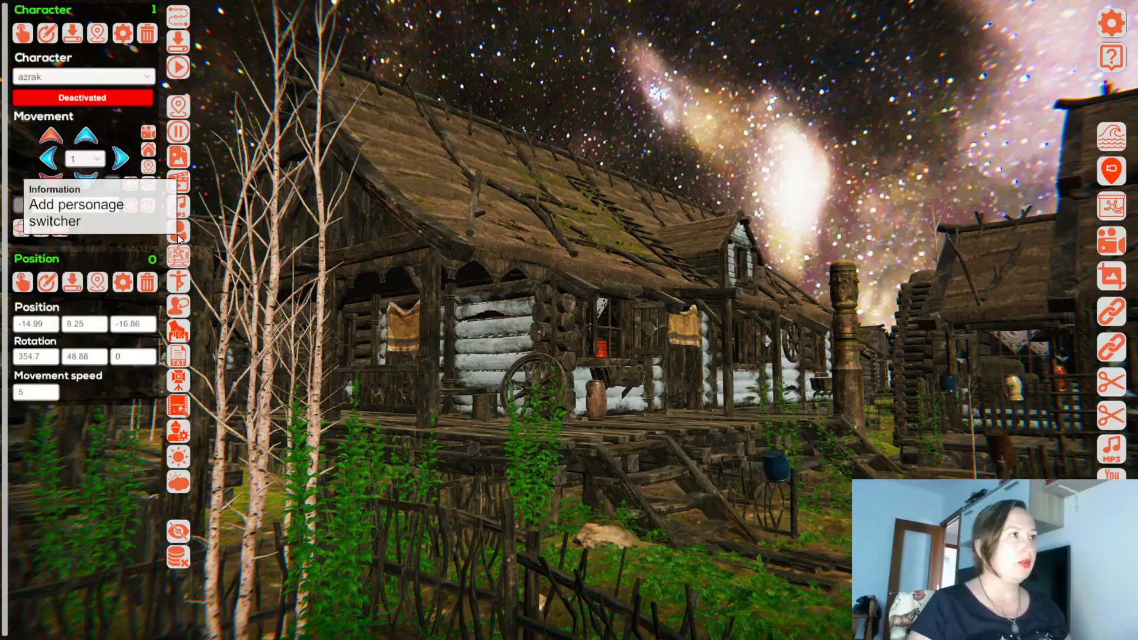
pyautogui.click(106, 81)
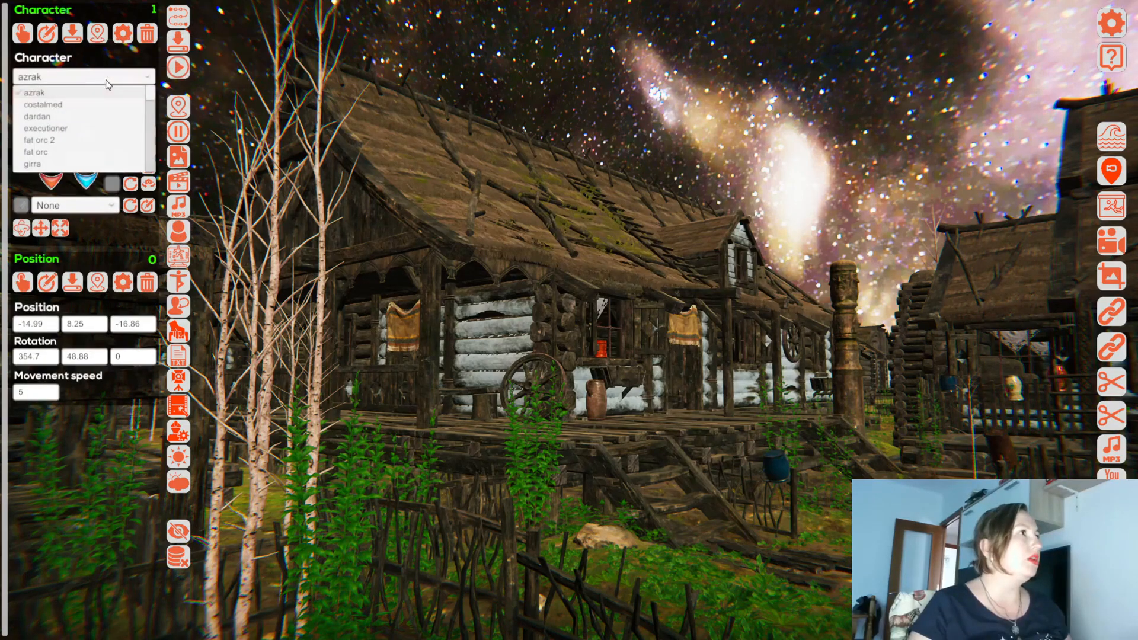
pyautogui.click(49, 104)
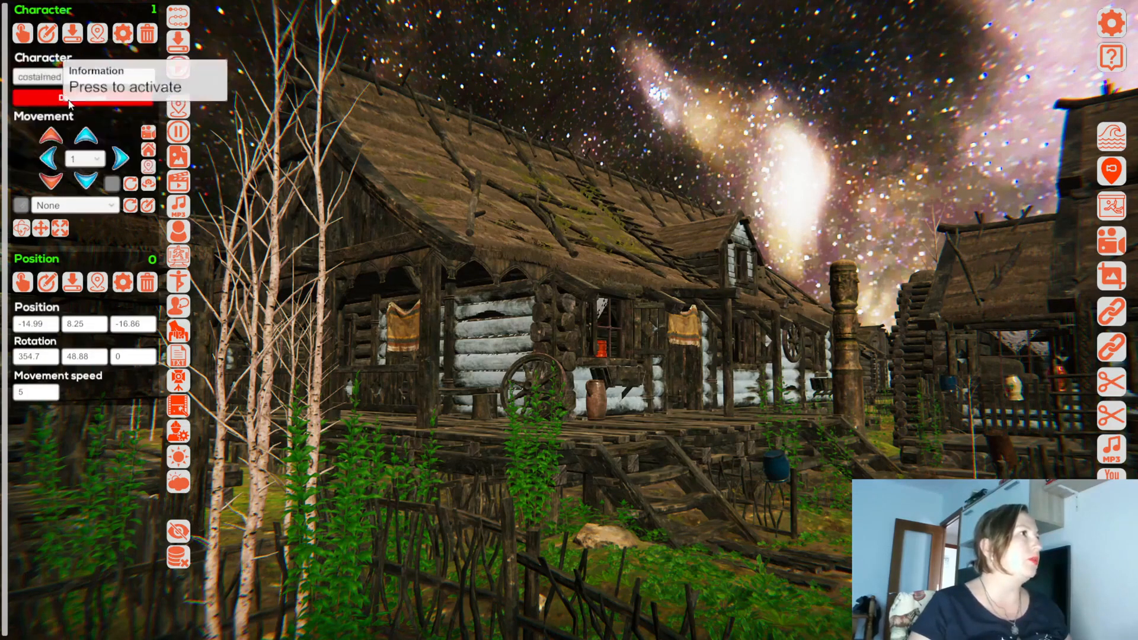
pyautogui.click(70, 100)
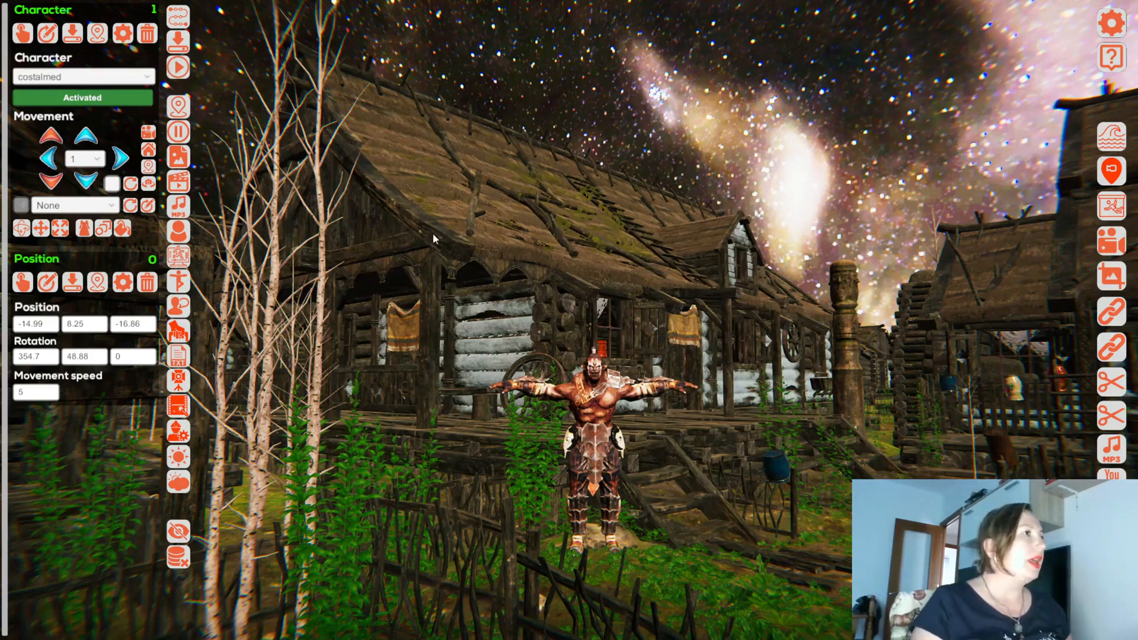
# Step: Add an animation step for costalmed in the village scene and choose the K-POP Dance folder
pyautogui.click(186, 263)
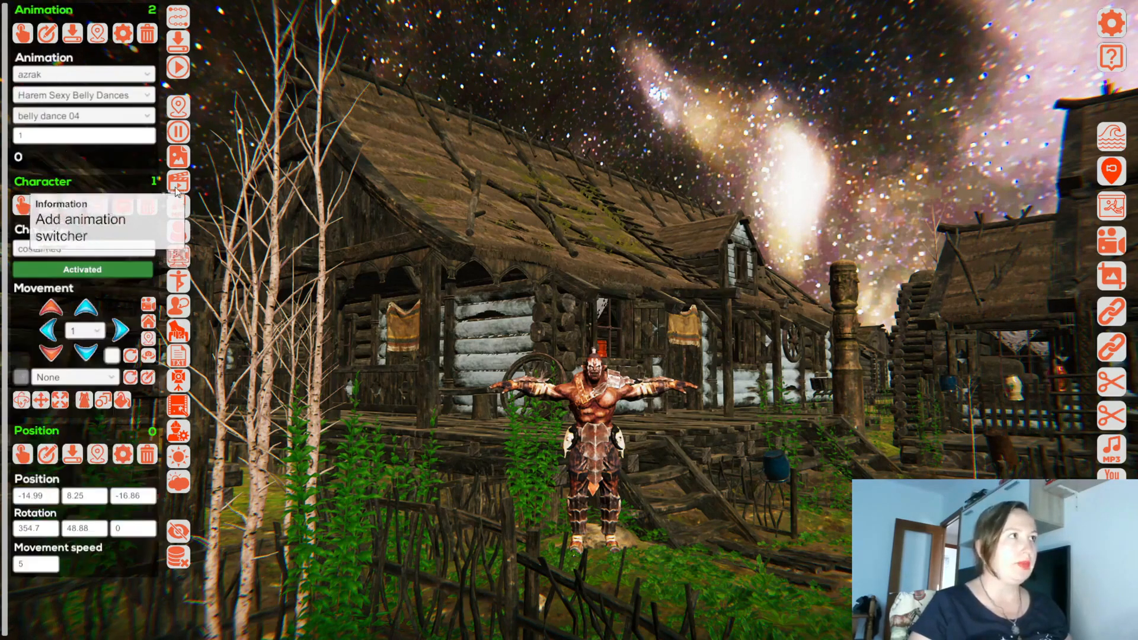
pyautogui.click(55, 69)
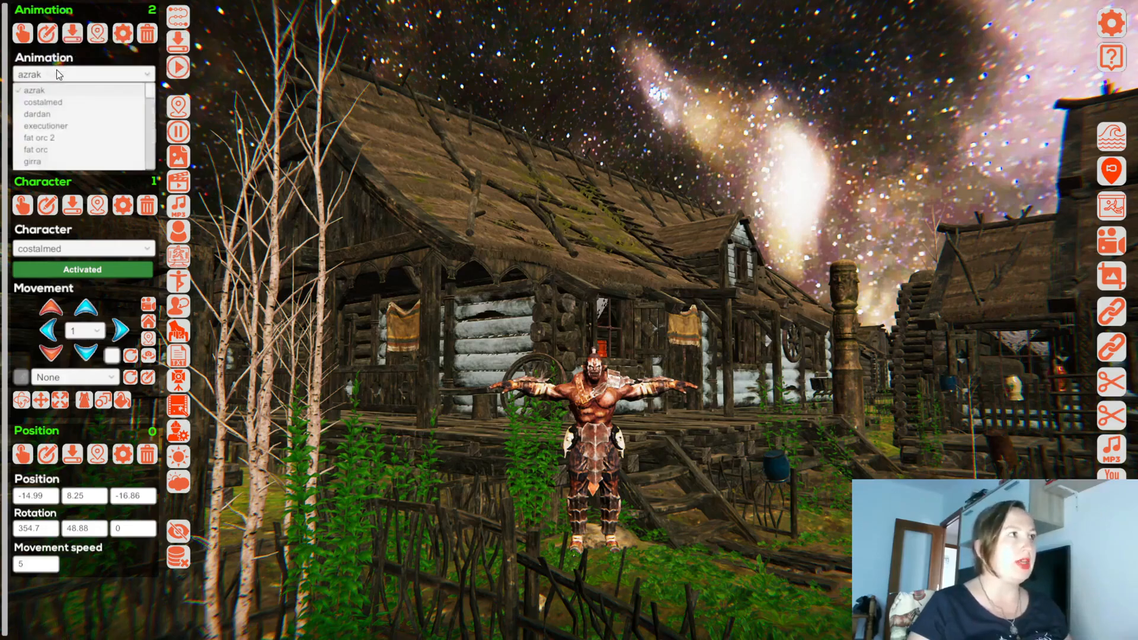
pyautogui.click(59, 102)
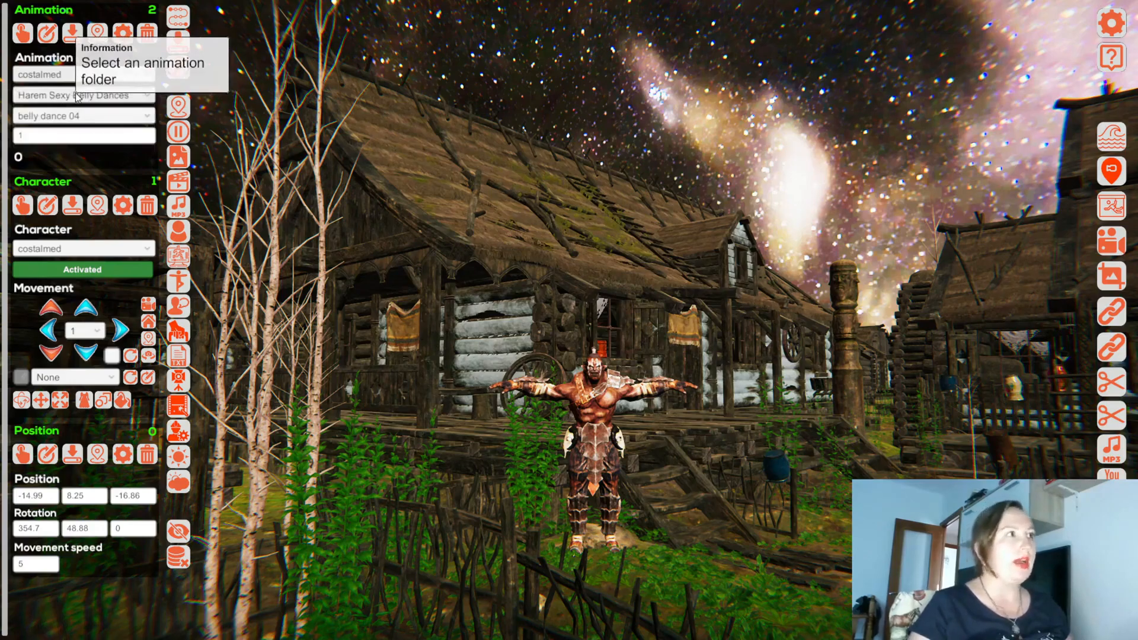
pyautogui.click(77, 97)
pyautogui.scroll(5, 80, 117)
pyautogui.scroll(-8, 82, 122)
pyautogui.scroll(5, 81, 121)
pyautogui.scroll(3, 81, 121)
pyautogui.click(81, 122)
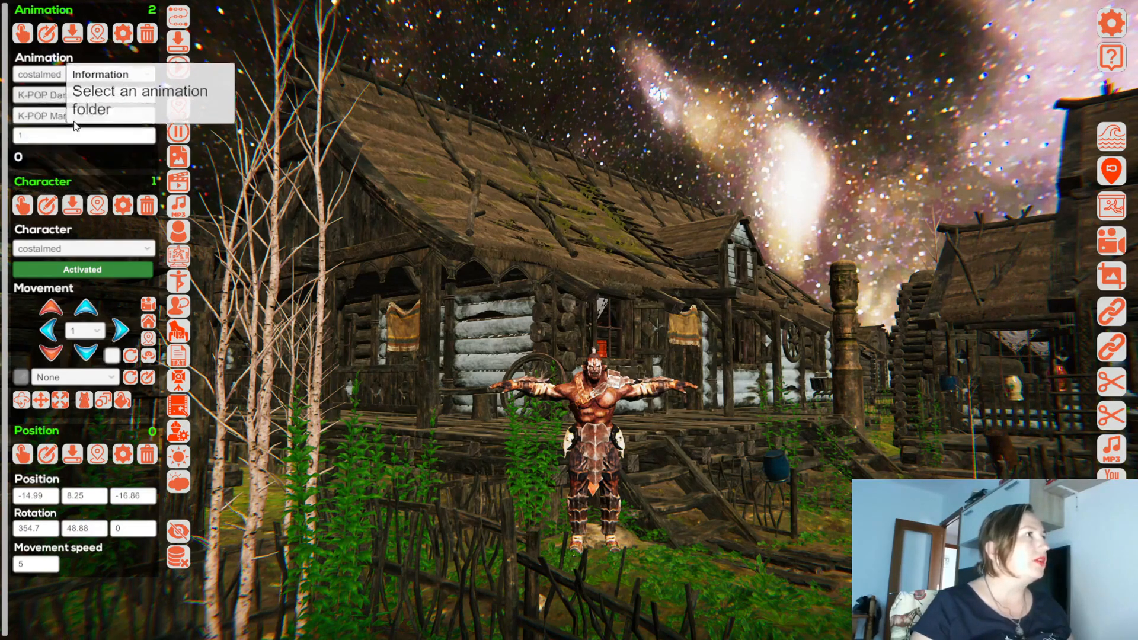
# Step: Choose the 200028_19_K POP_Dance animation, apply it to costalmed and view the dance up close
pyautogui.click(57, 117)
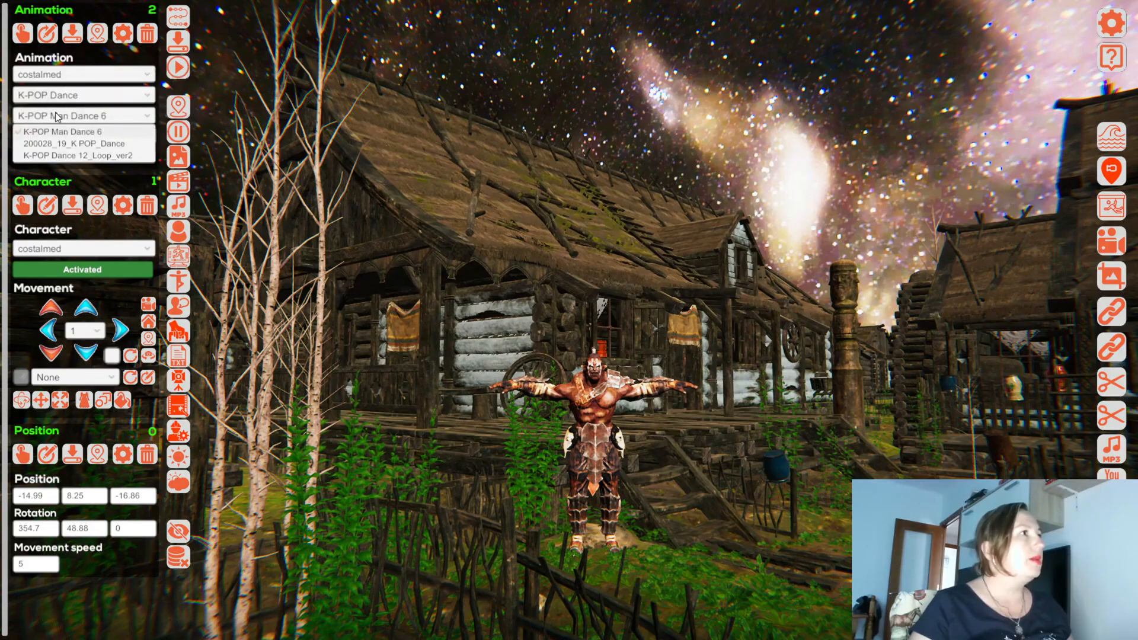
pyautogui.click(67, 144)
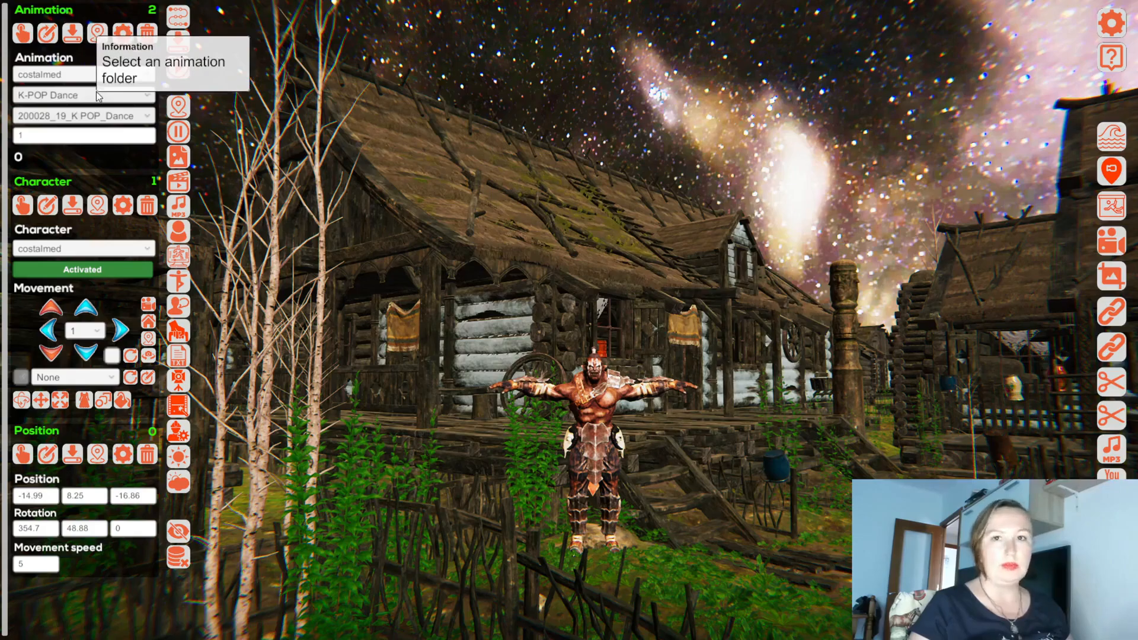
pyautogui.click(74, 119)
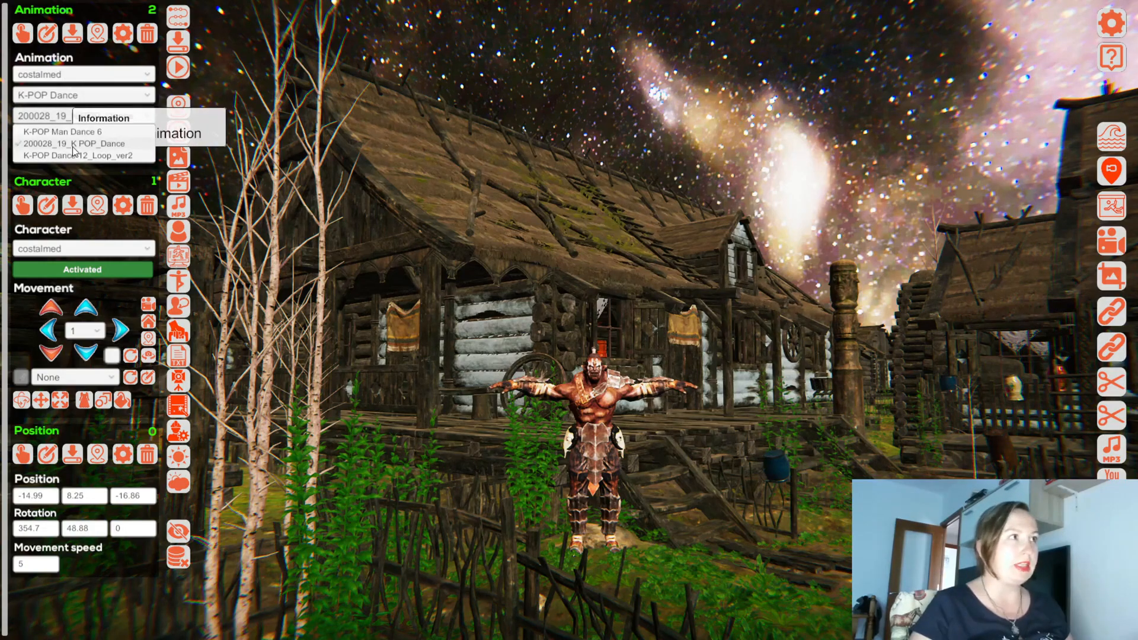
pyautogui.click(73, 146)
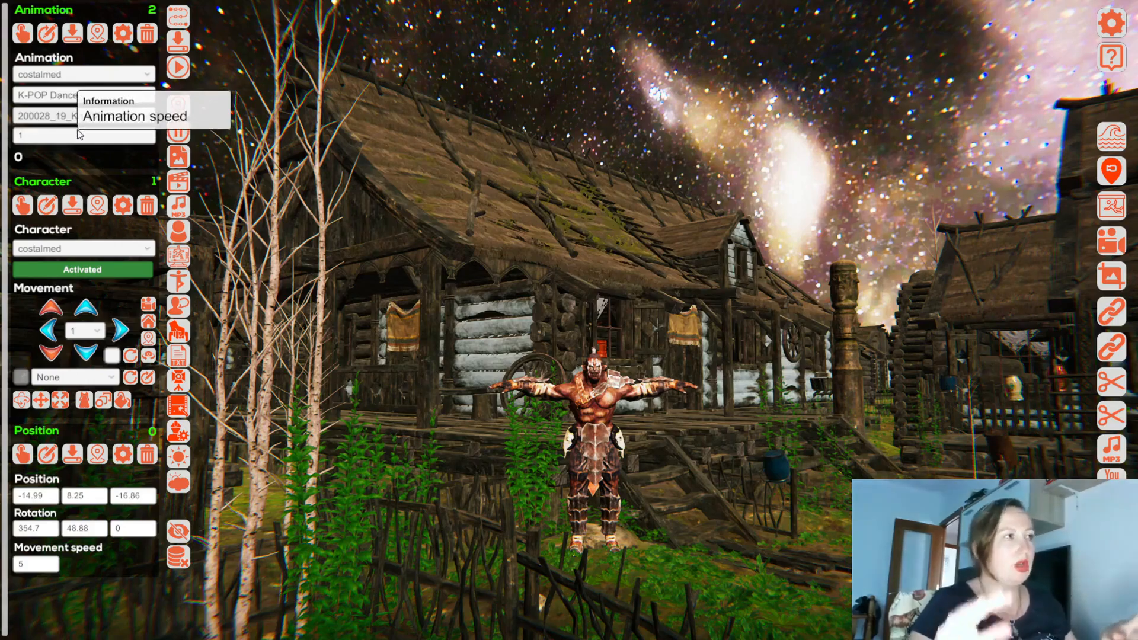
pyautogui.click(75, 34)
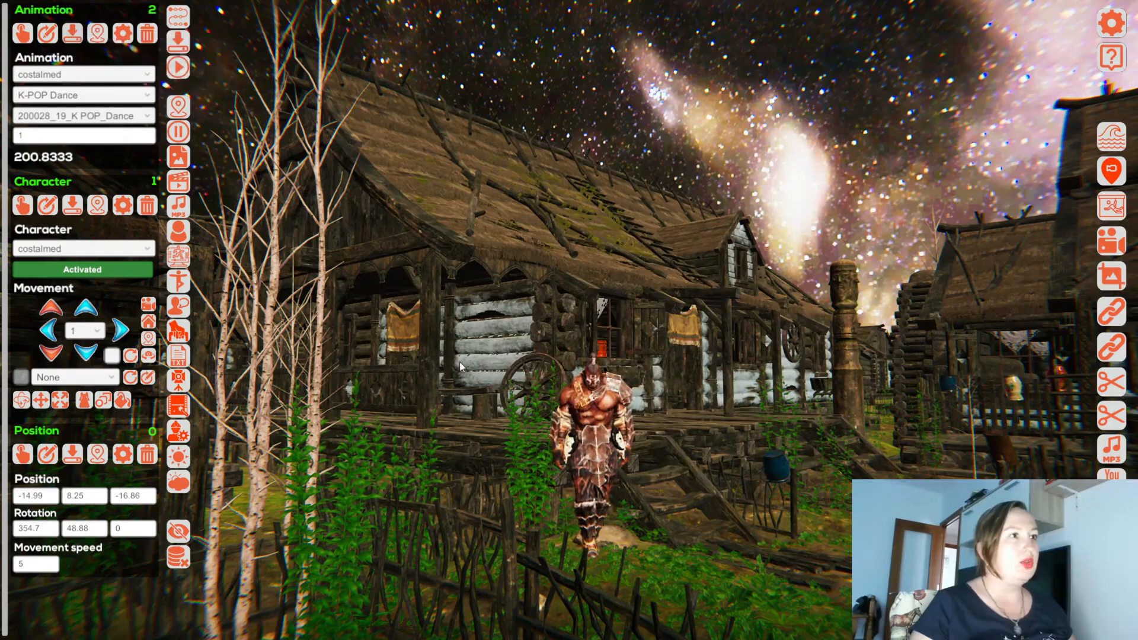
pyautogui.moveTo(468, 360); pyautogui.dragTo(457, 335, button='right')
pyautogui.press('w')
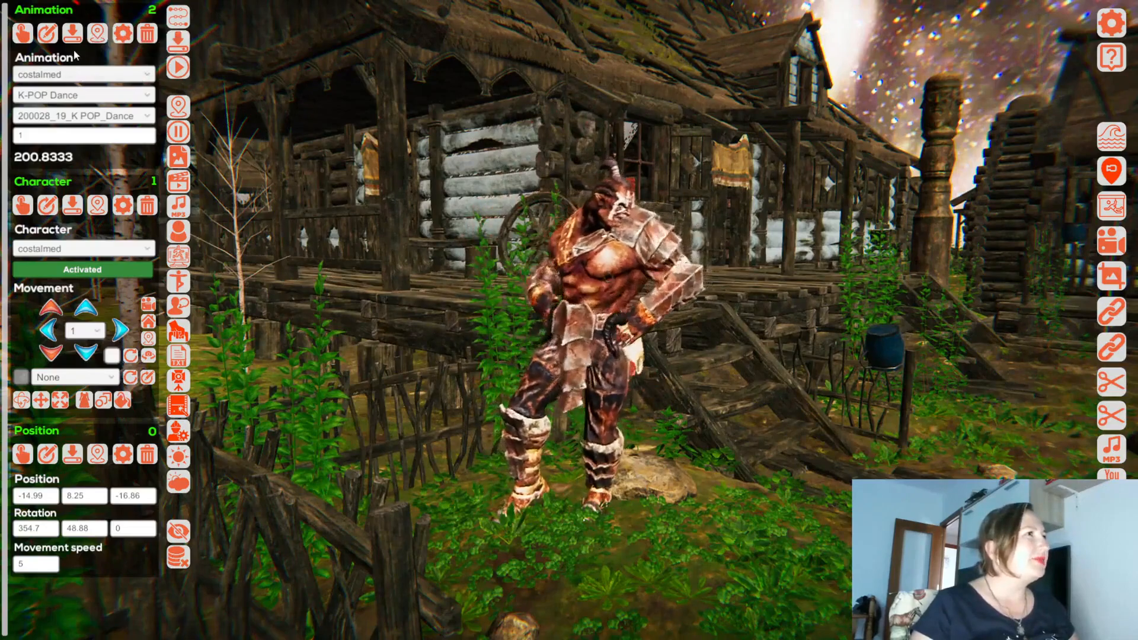
# Step: Replace the animation step with a pose step for costalmed, using pose 000033 4 from the Every Day folder
pyautogui.click(147, 34)
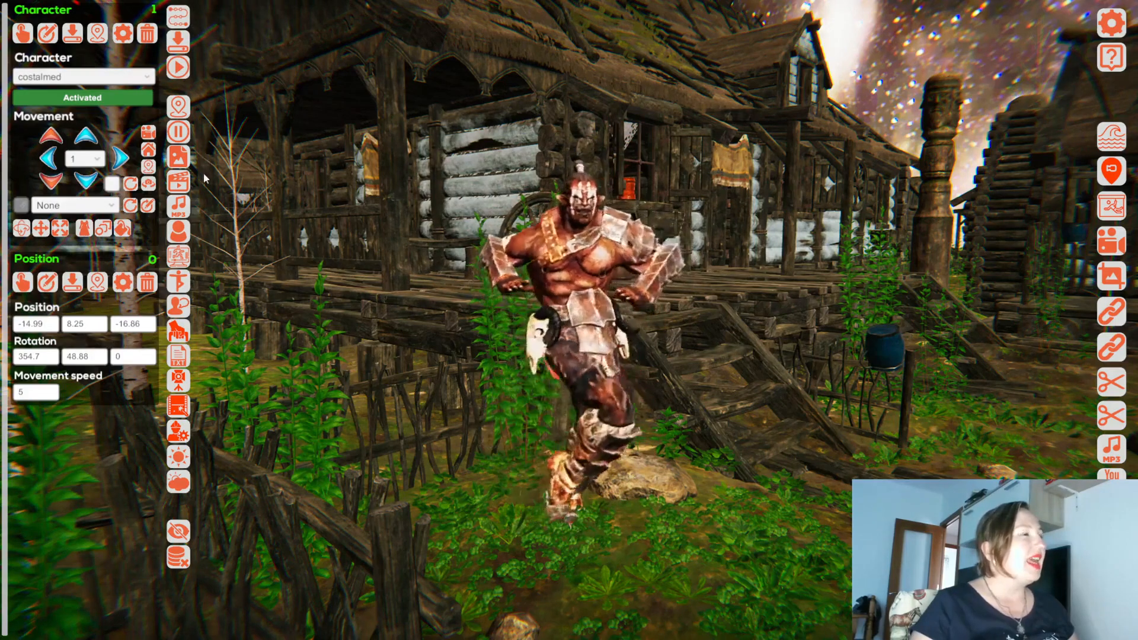
pyautogui.click(179, 284)
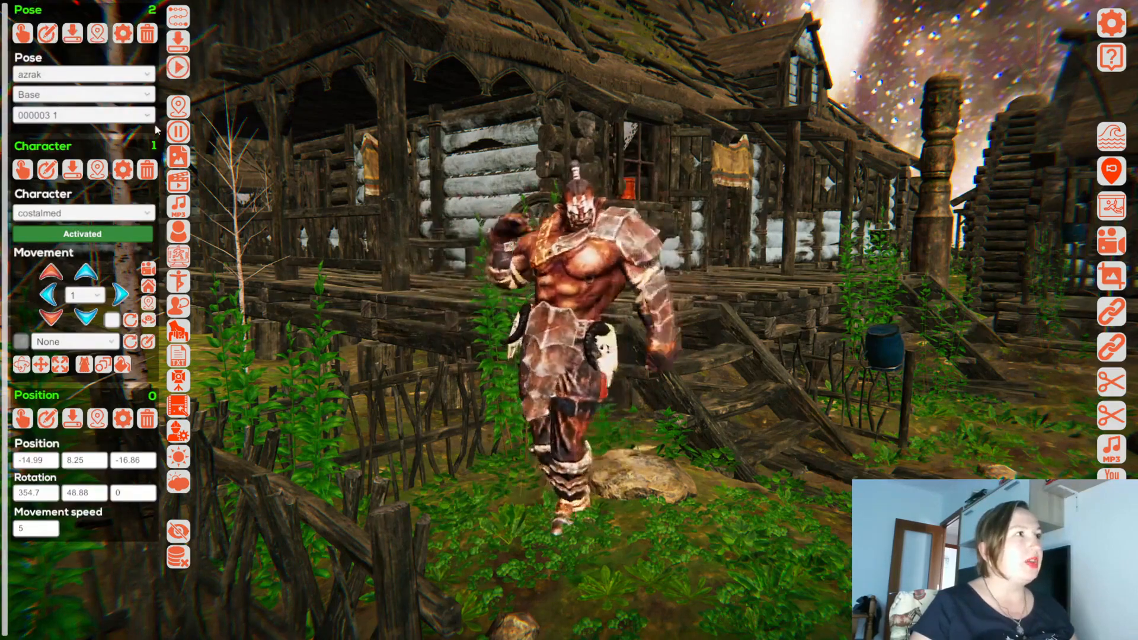
pyautogui.click(60, 74)
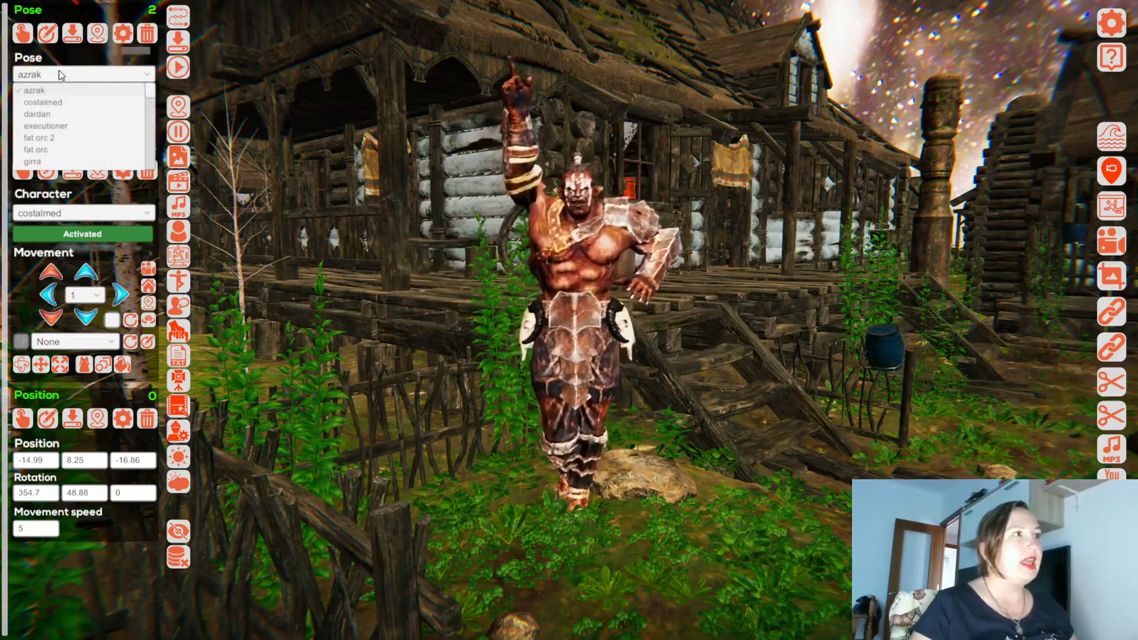
pyautogui.click(58, 102)
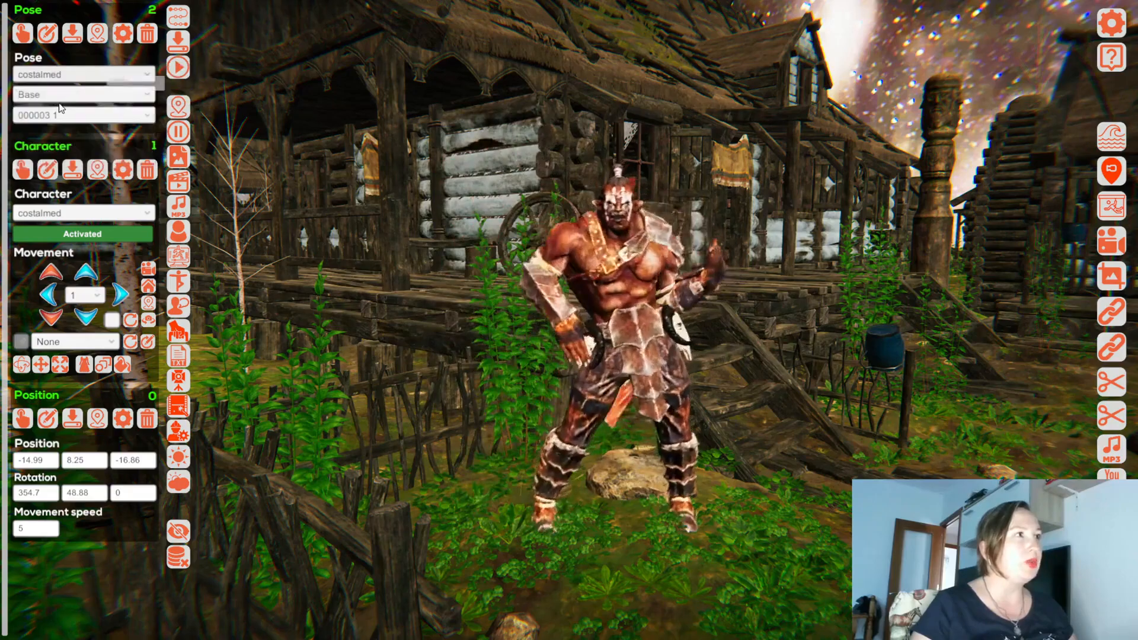
pyautogui.click(68, 97)
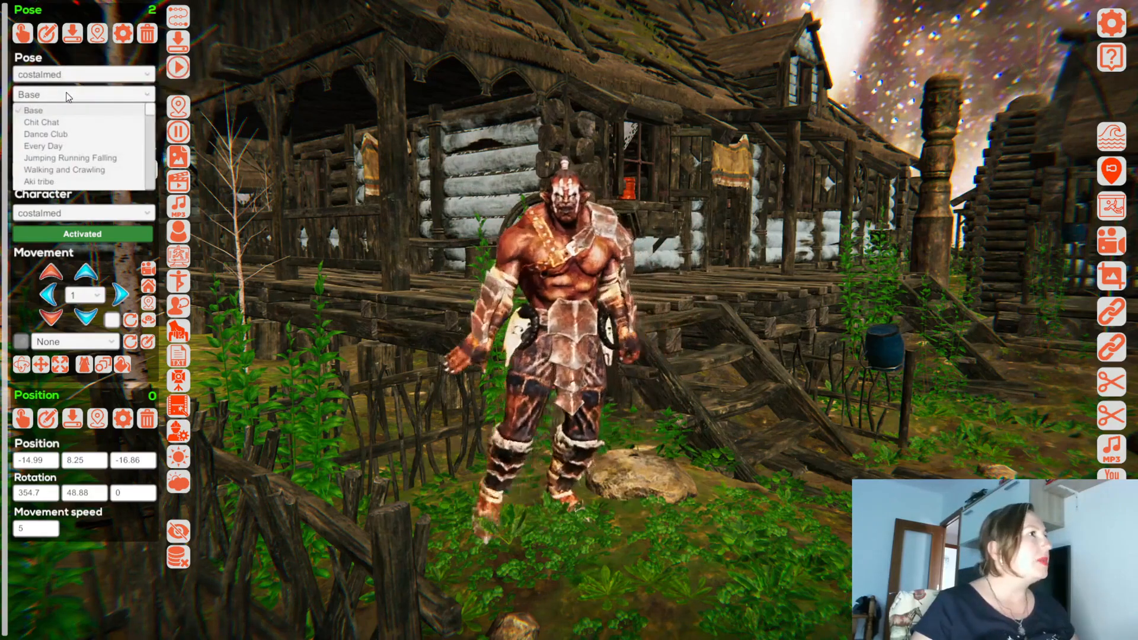
pyautogui.click(66, 146)
pyautogui.click(70, 121)
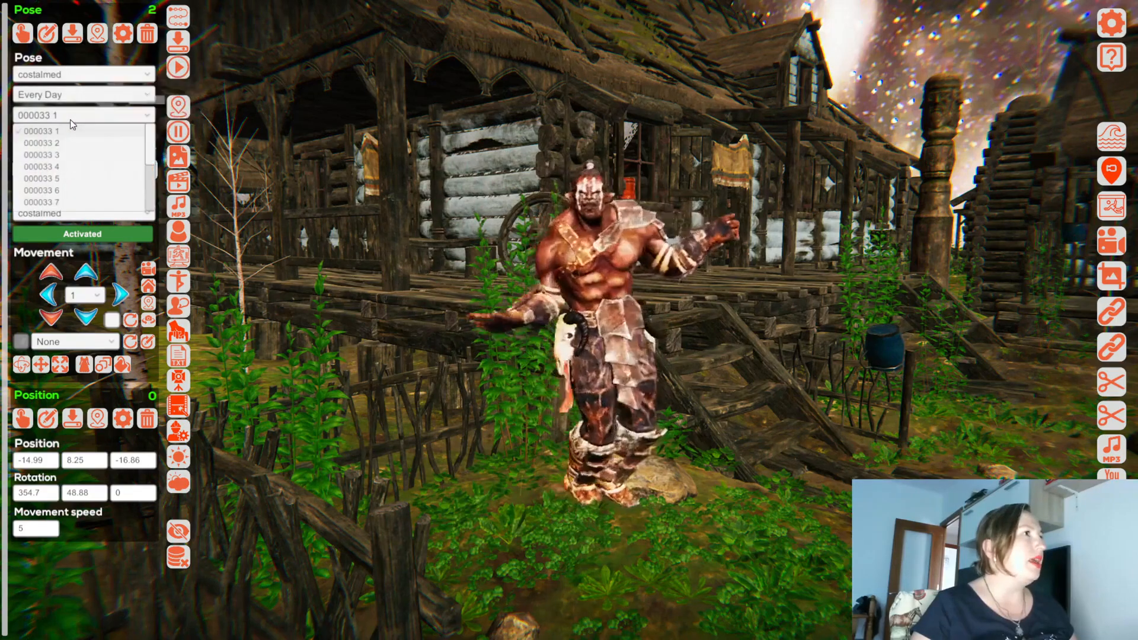
pyautogui.click(70, 166)
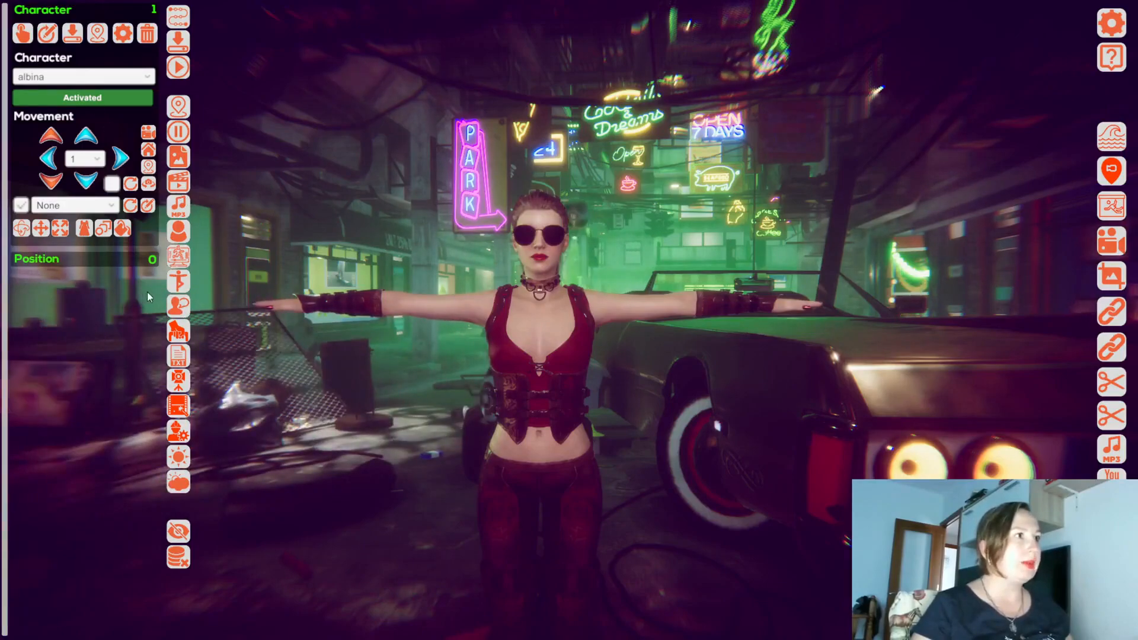
# Step: In the neon street scene, add a voice speech step and choose albina as the speaking character
pyautogui.click(181, 310)
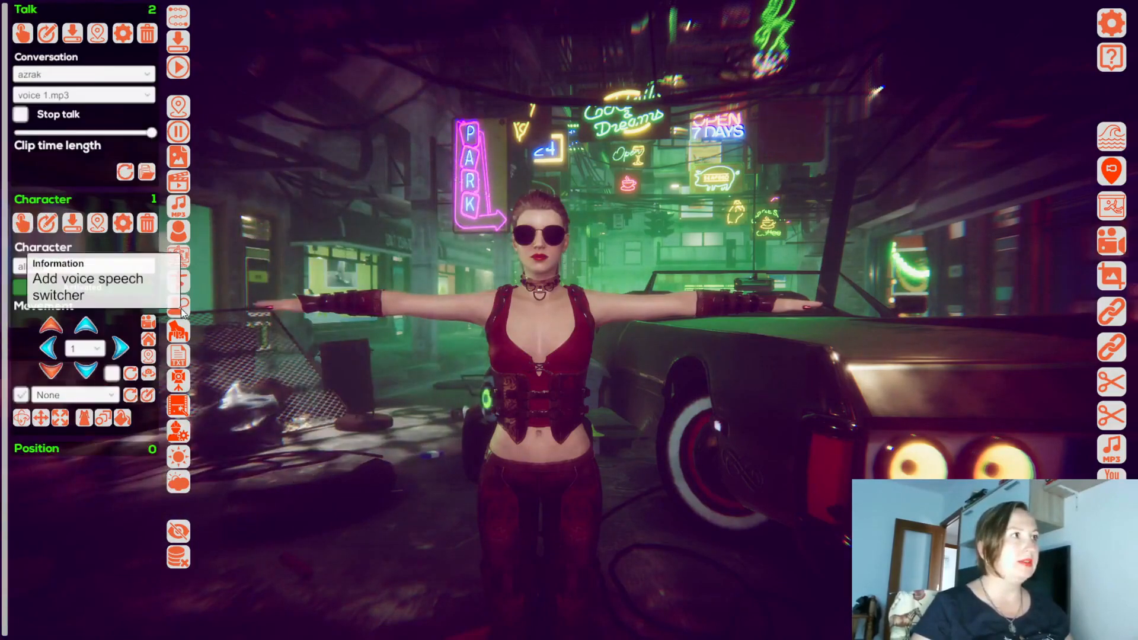
pyautogui.click(59, 76)
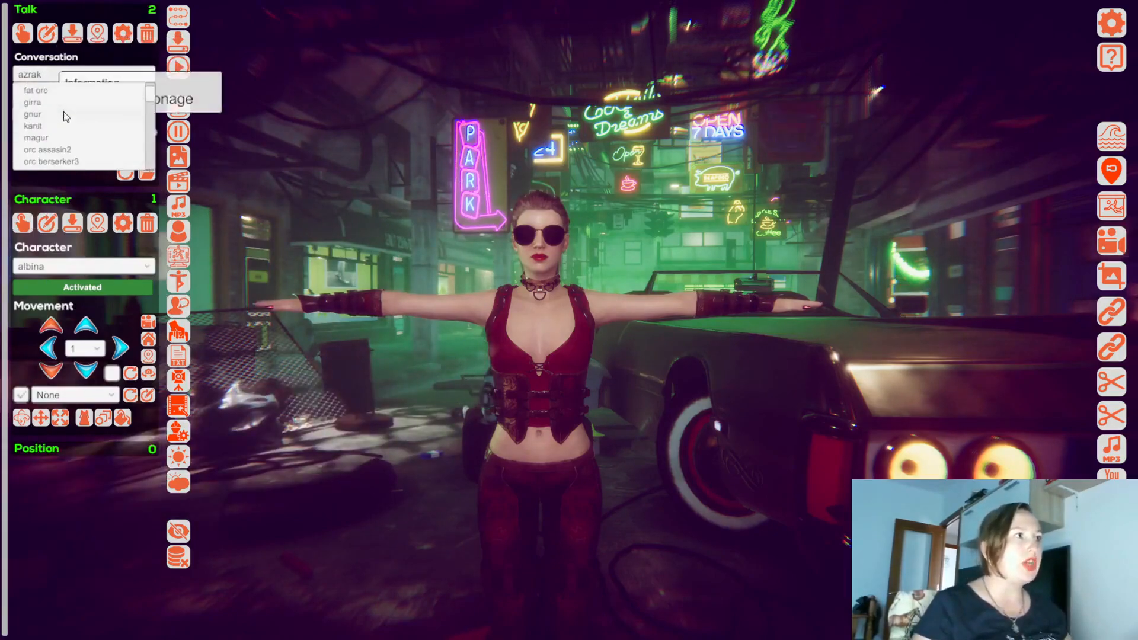
pyautogui.scroll(-10, 62, 111)
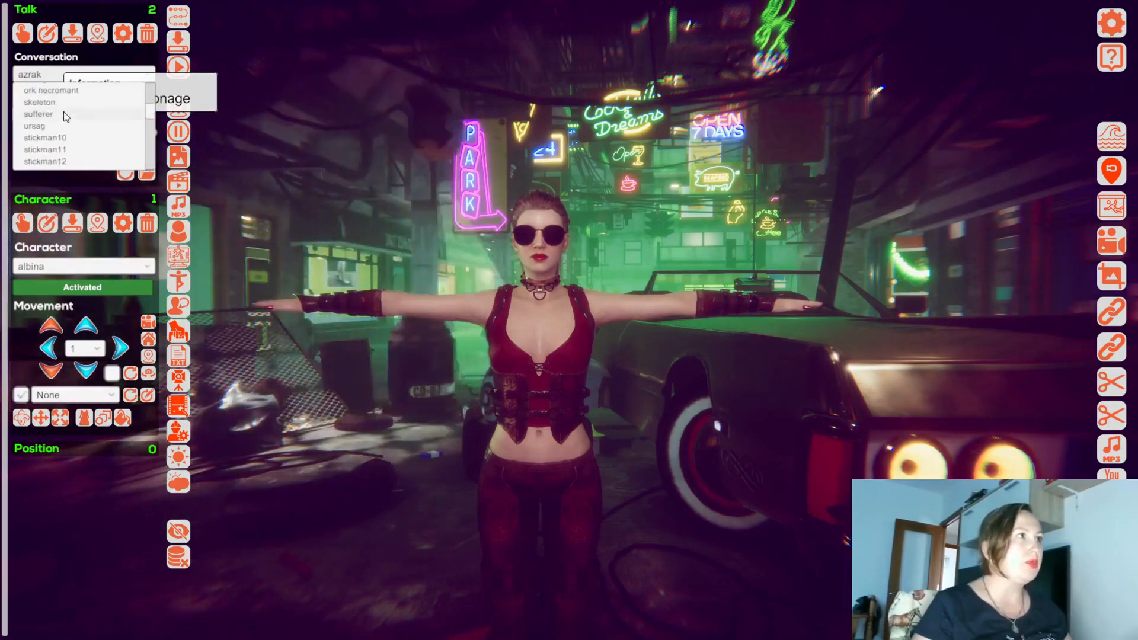
pyautogui.scroll(-5, 63, 113)
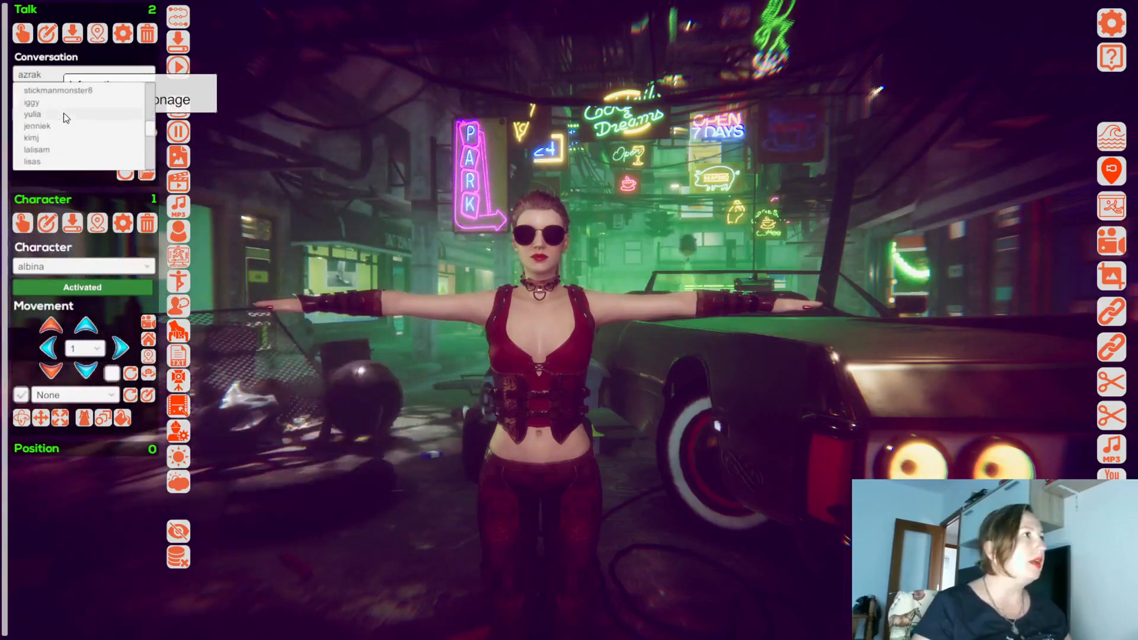
pyautogui.scroll(-5, 63, 114)
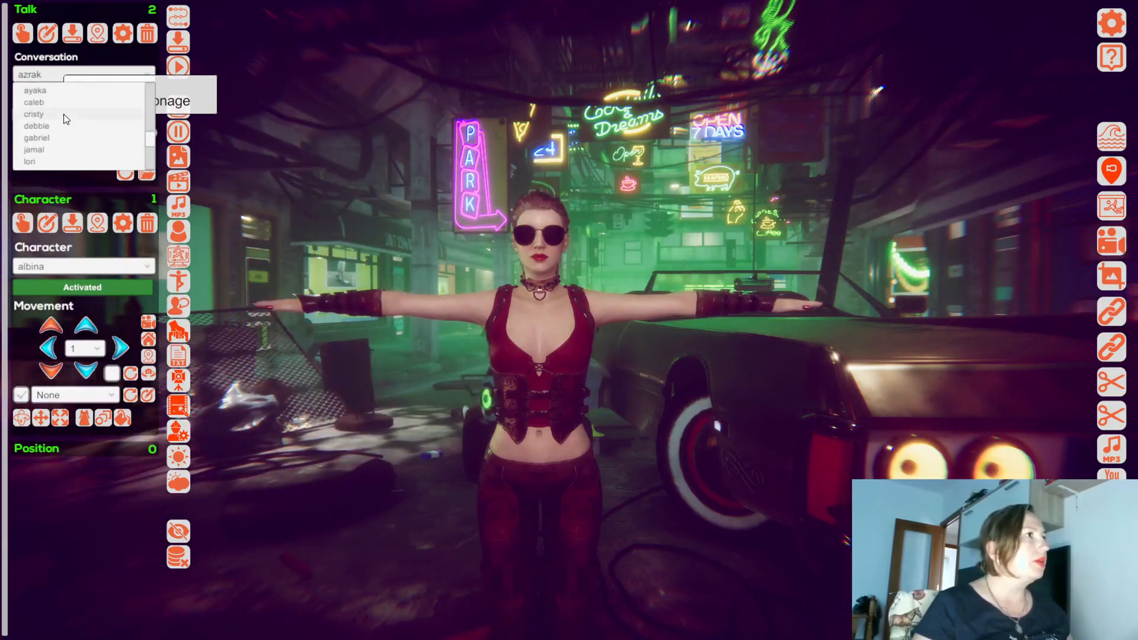
pyautogui.click(62, 96)
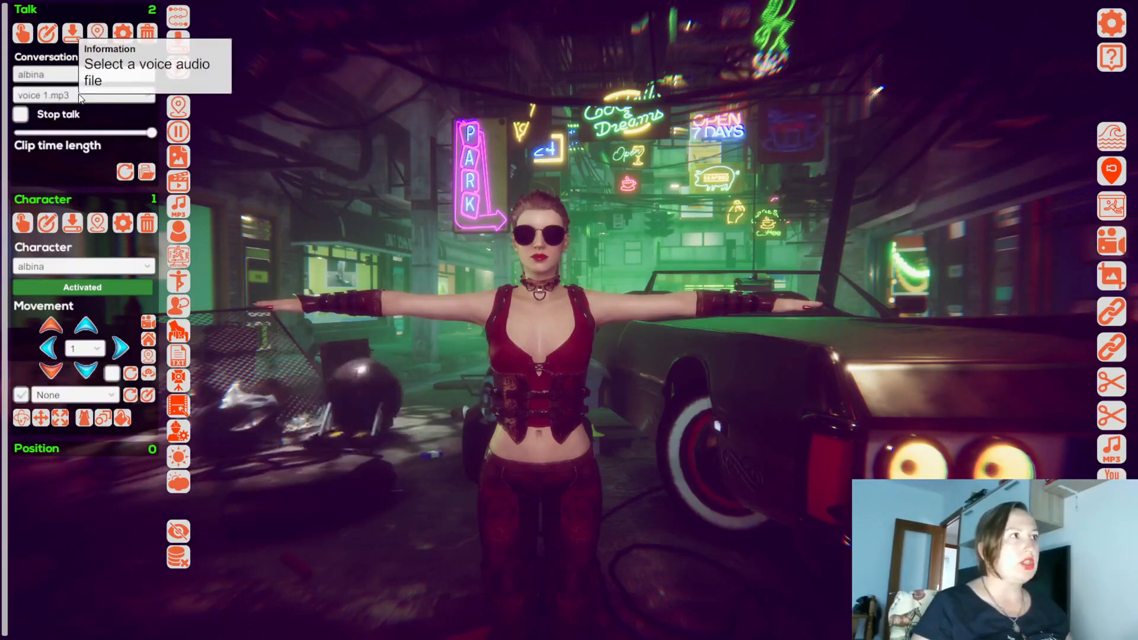
# Step: Choose Ayaka.mp3 as albina's voice audio and lower its volume
pyautogui.click(80, 96)
pyautogui.scroll(-6, 81, 116)
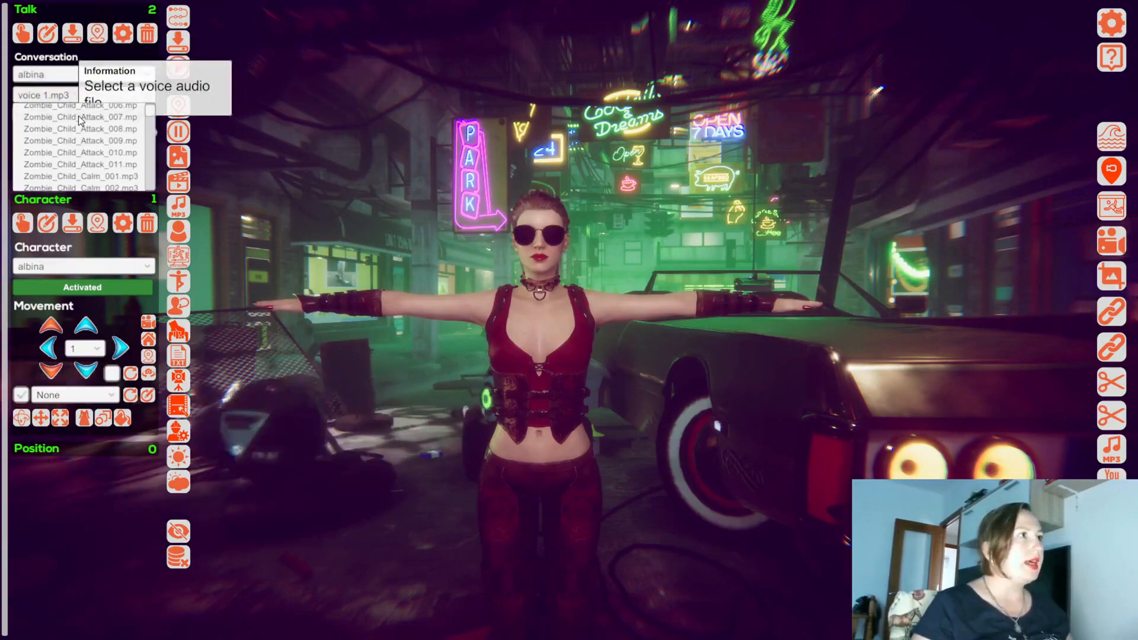
pyautogui.scroll(-10, 81, 120)
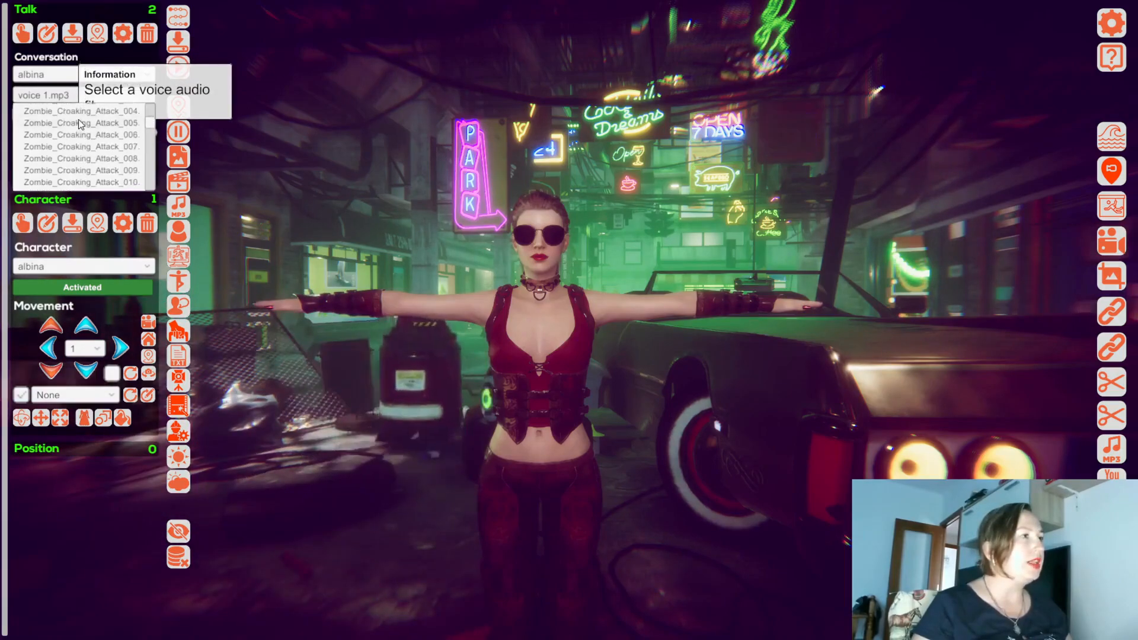
pyautogui.scroll(-10, 80, 124)
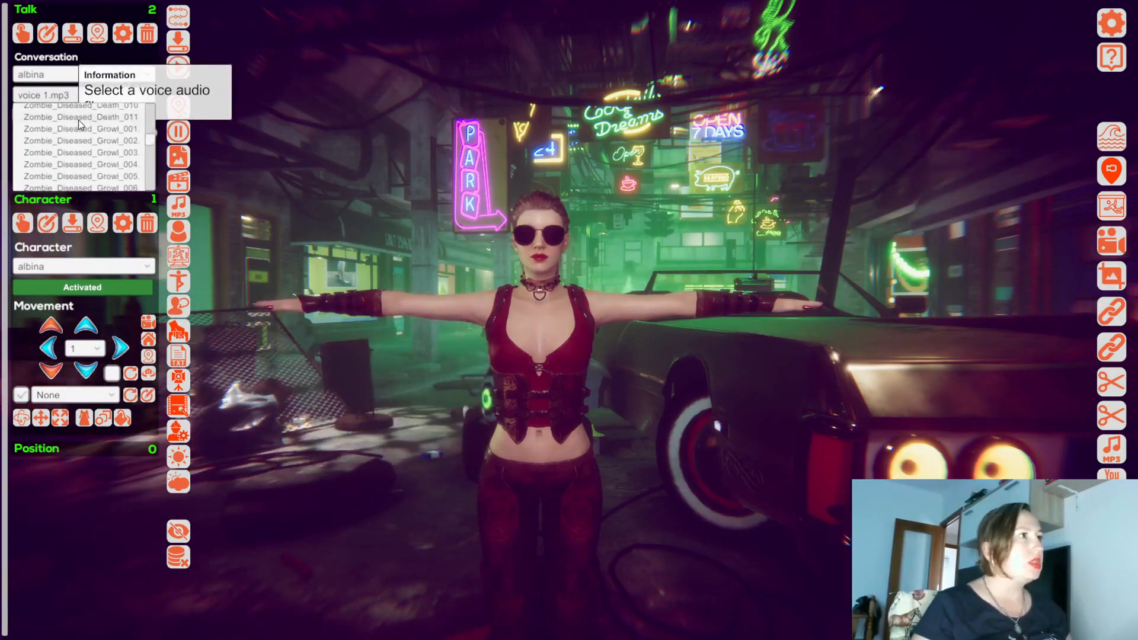
pyautogui.scroll(-10, 81, 127)
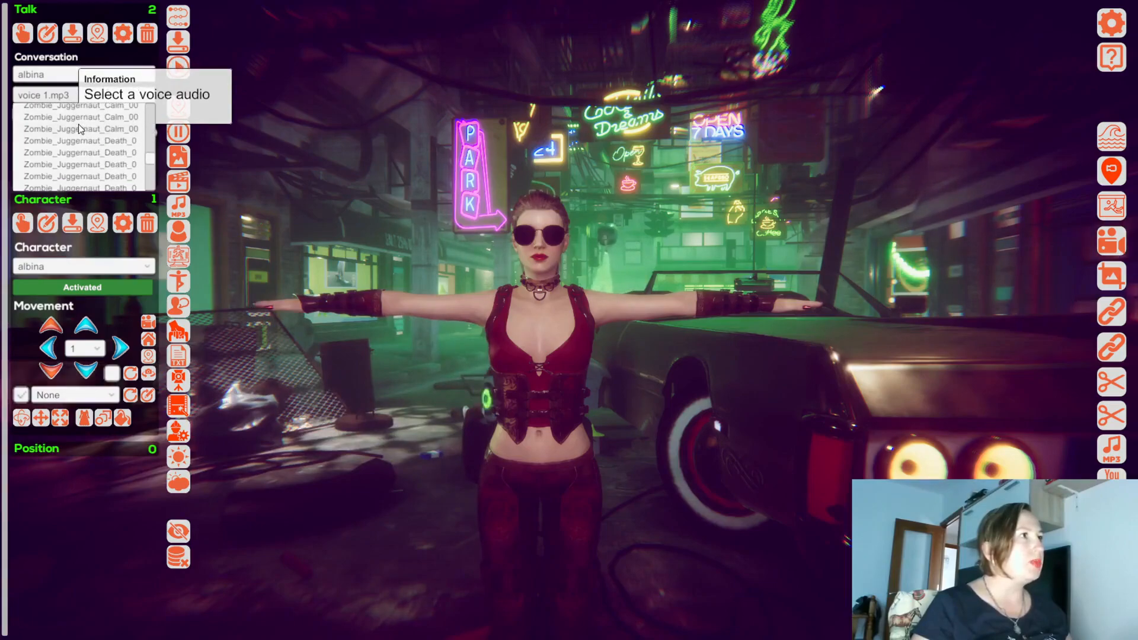
pyautogui.scroll(-10, 80, 128)
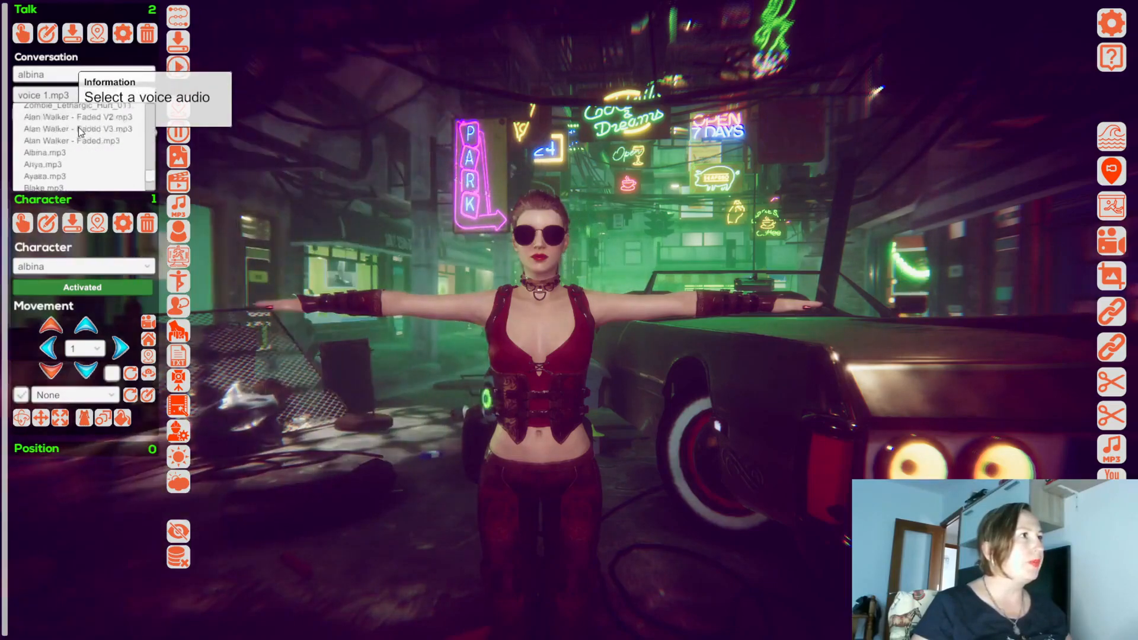
pyautogui.scroll(5, 79, 127)
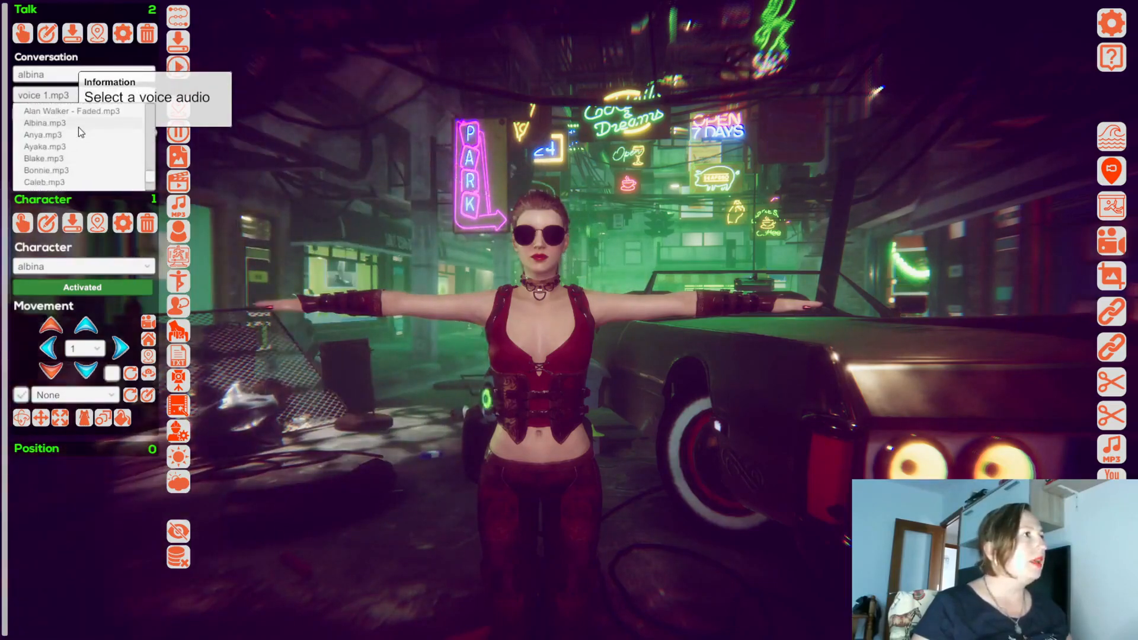
pyautogui.click(52, 148)
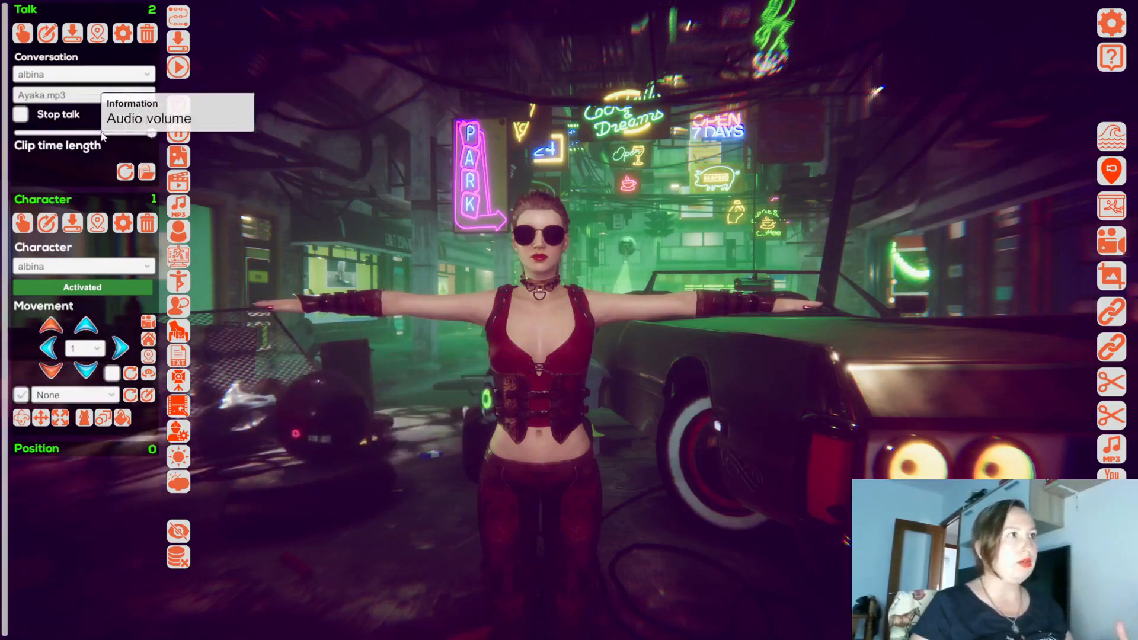
pyautogui.moveTo(150, 133); pyautogui.dragTo(111, 134)
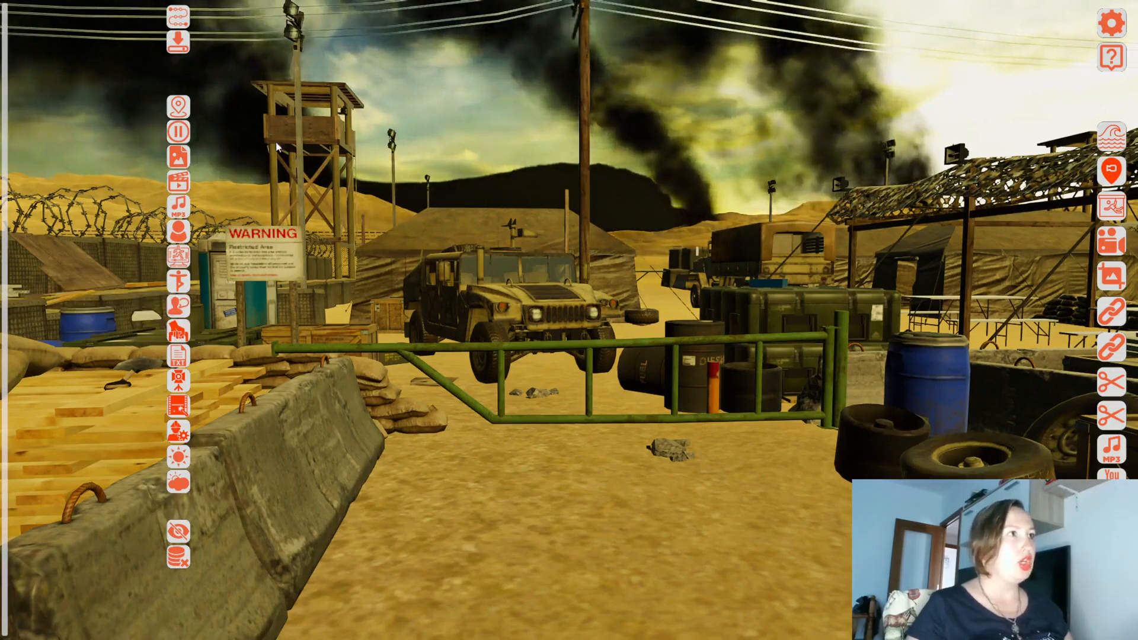
# Step: Add a camera position and a character step in the desert military scene, and activate zombie1 as the character
pyautogui.click(178, 108)
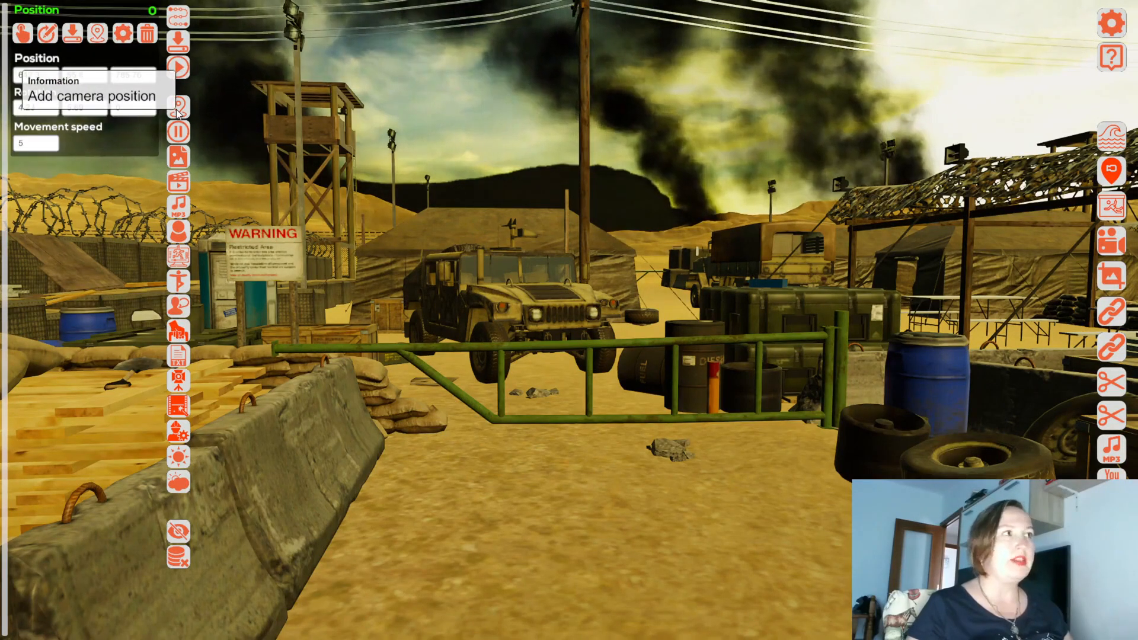
pyautogui.click(186, 235)
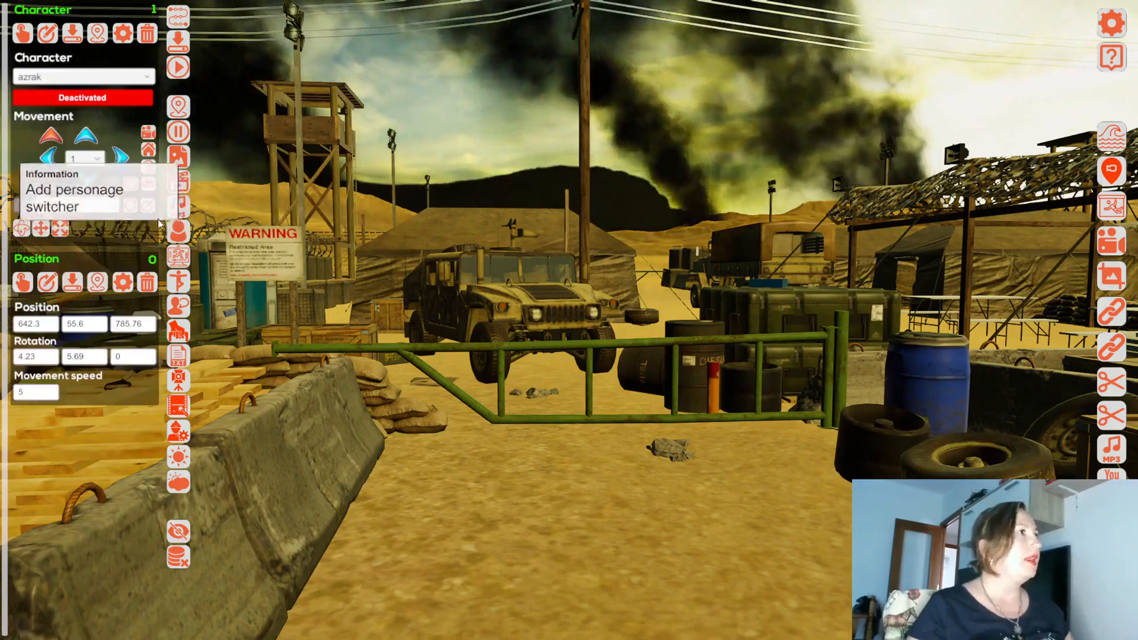
pyautogui.click(90, 82)
pyautogui.scroll(-5, 80, 127)
pyautogui.scroll(-10, 82, 130)
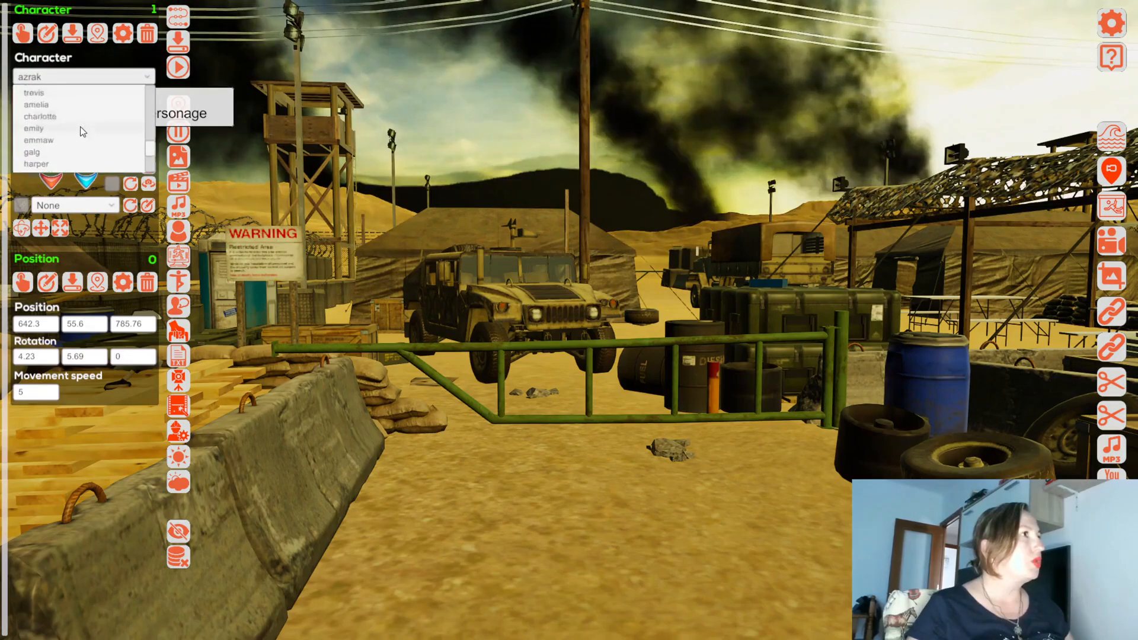
pyautogui.scroll(-6, 81, 128)
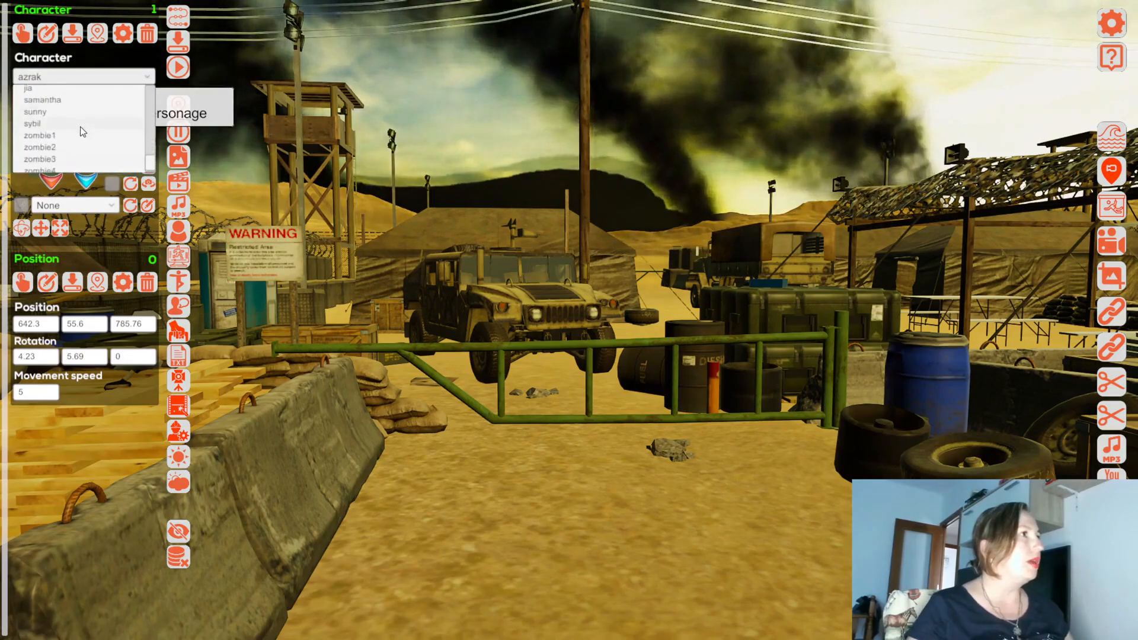
pyautogui.click(66, 134)
pyautogui.click(76, 99)
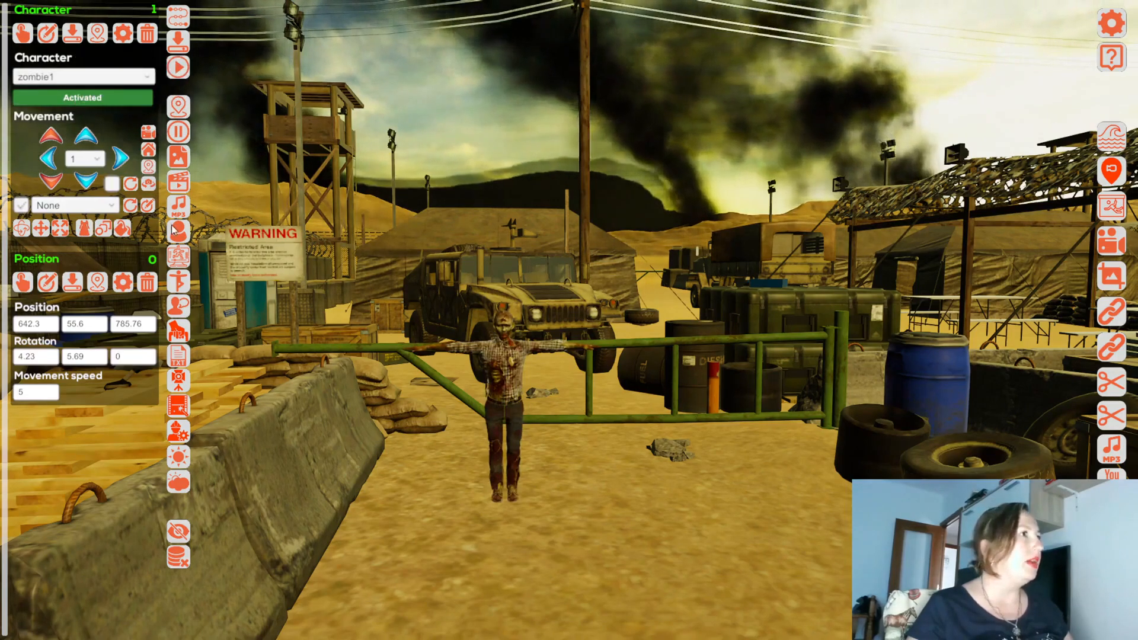
# Step: Add an animation step and choose zombie1 as the character it applies to
pyautogui.click(178, 256)
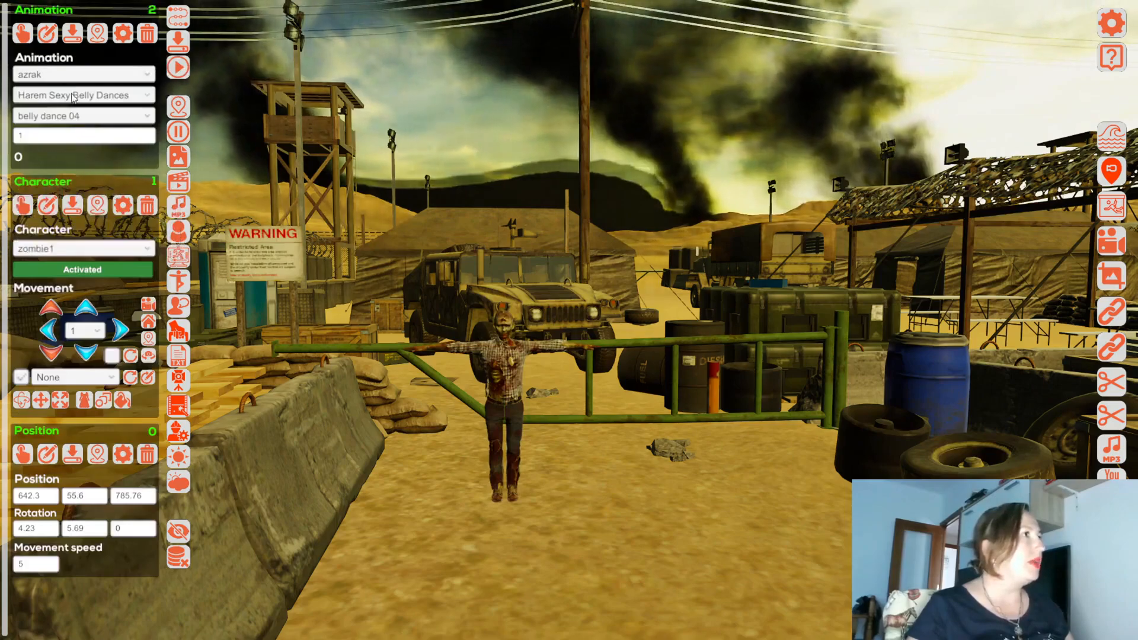
pyautogui.click(72, 77)
pyautogui.scroll(-3, 89, 95)
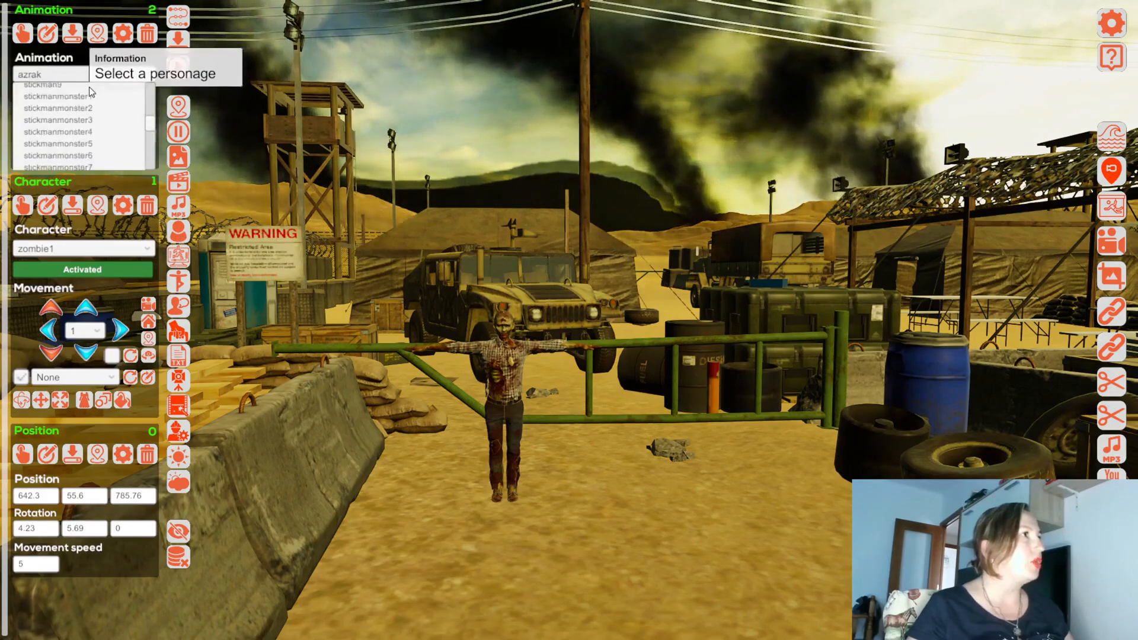
pyautogui.scroll(-3, 83, 104)
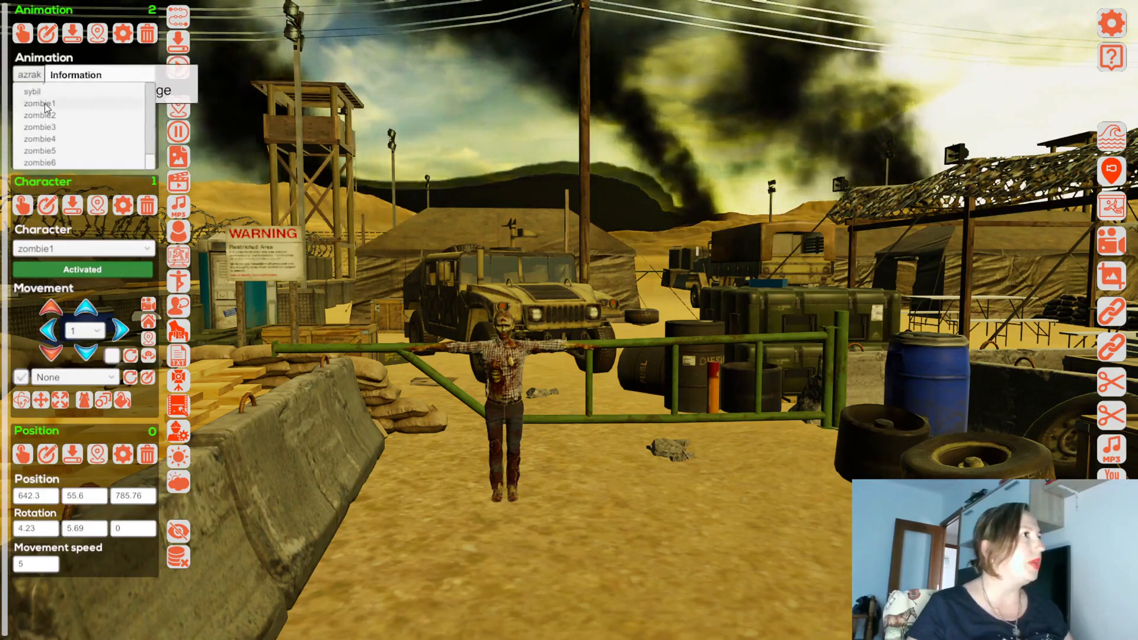
pyautogui.click(47, 105)
# Step: Choose the Zombie_Idle_01 animation from the Zombie group and apply it to zombie1
pyautogui.click(75, 95)
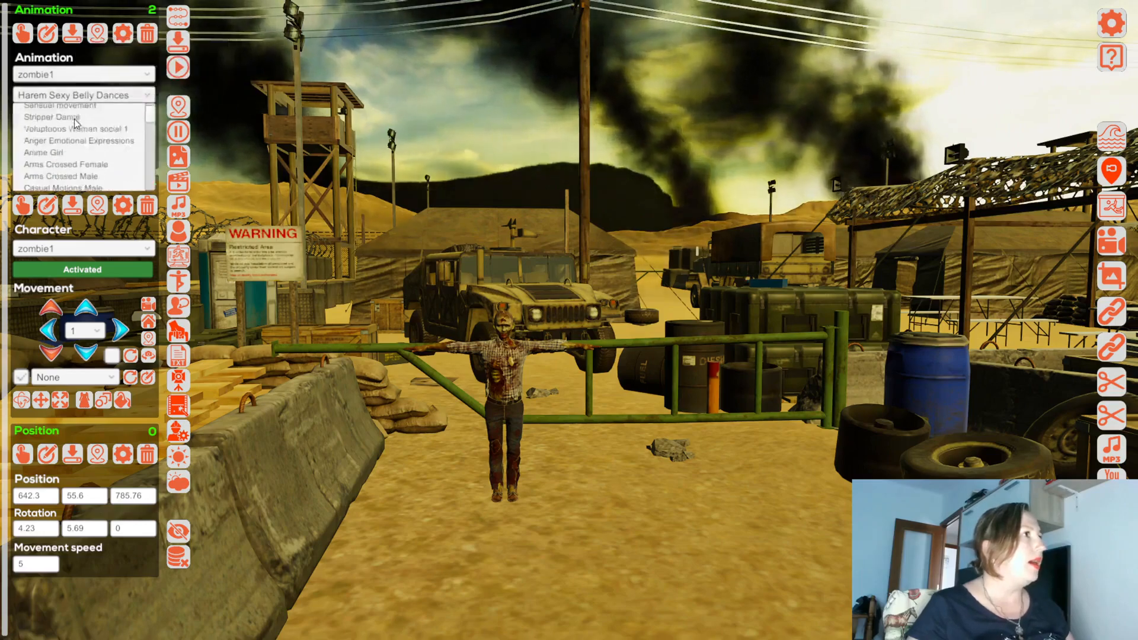
pyautogui.scroll(-3, 138, 125)
pyautogui.scroll(-15, 95, 172)
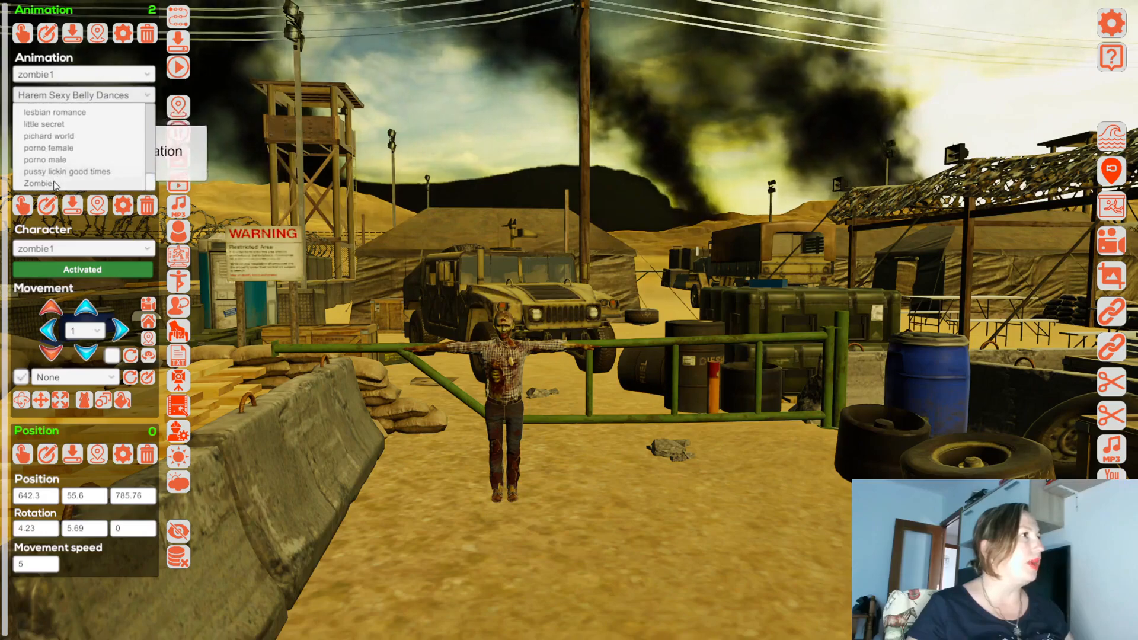
pyautogui.click(54, 185)
pyautogui.click(110, 116)
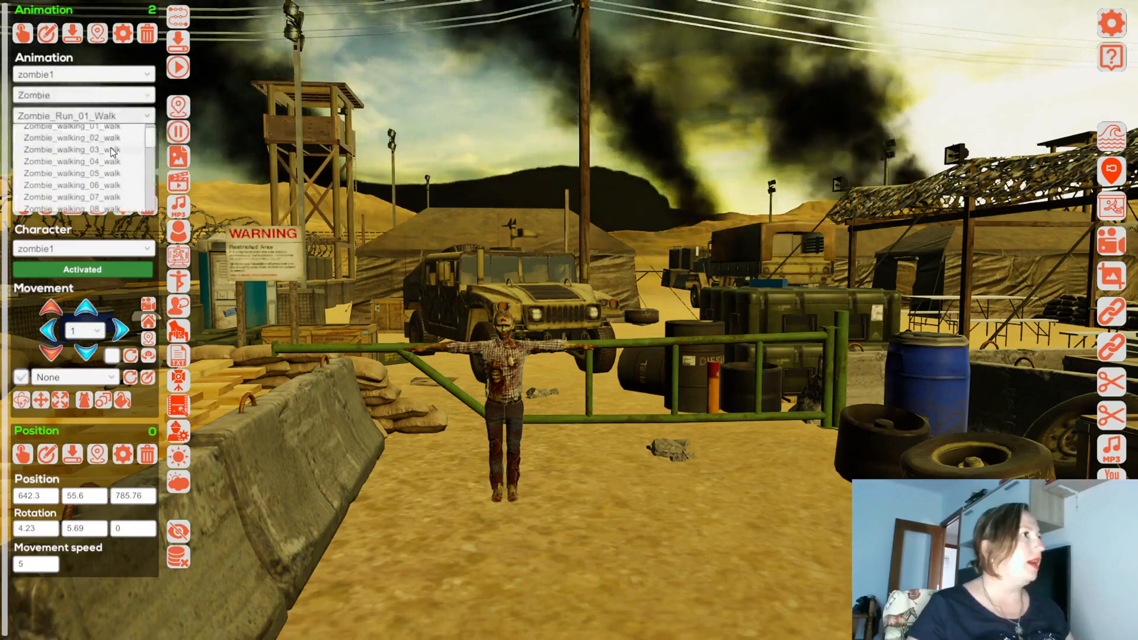
pyautogui.scroll(-3, 111, 153)
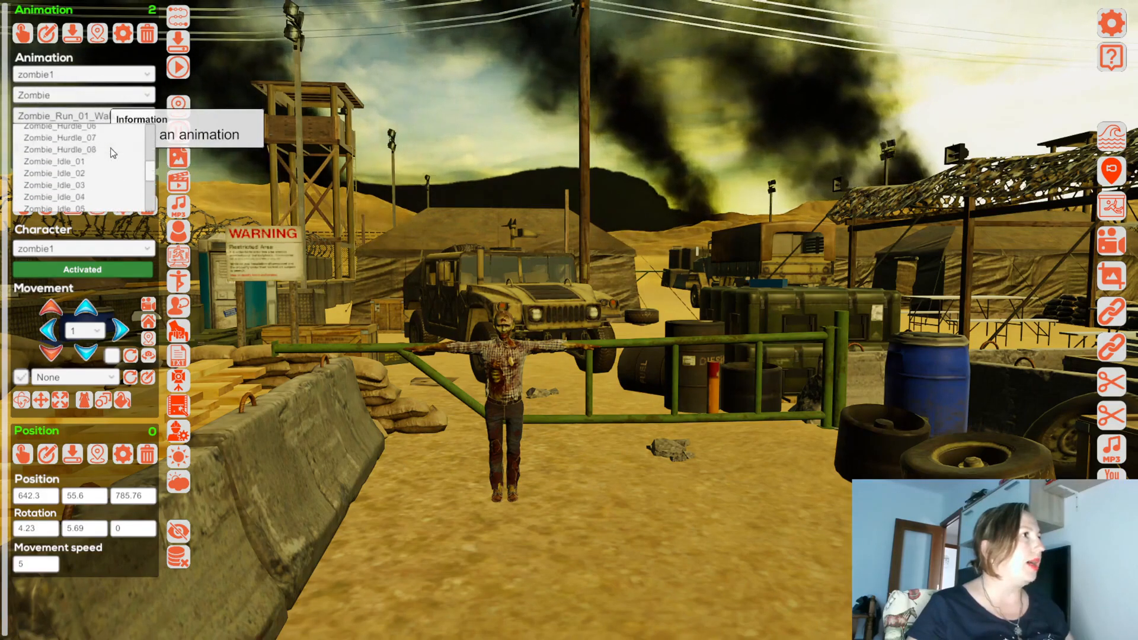
pyautogui.scroll(-1, 112, 153)
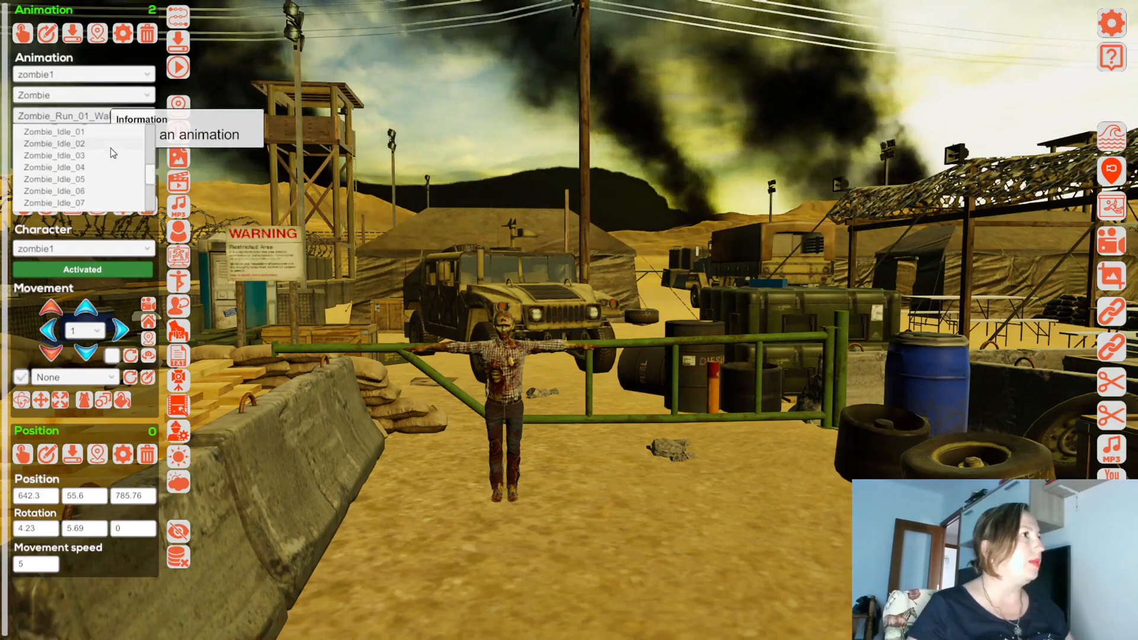
pyautogui.click(84, 134)
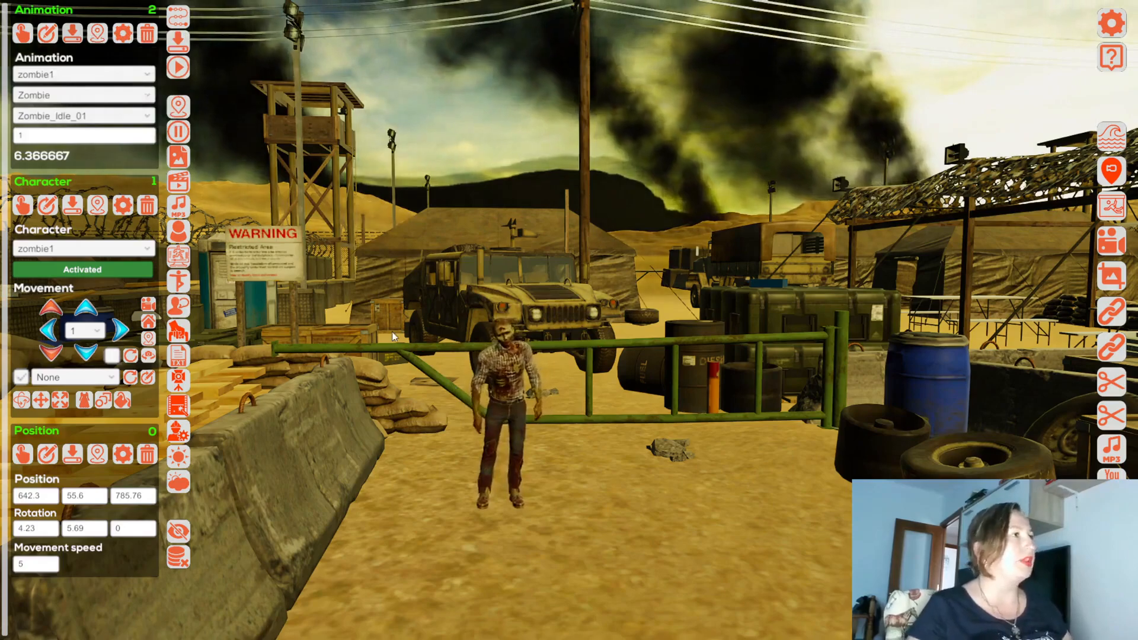
# Step: Add a Keep in hand step for zombie1's right hand, using the weapon/gun object group
pyautogui.click(179, 338)
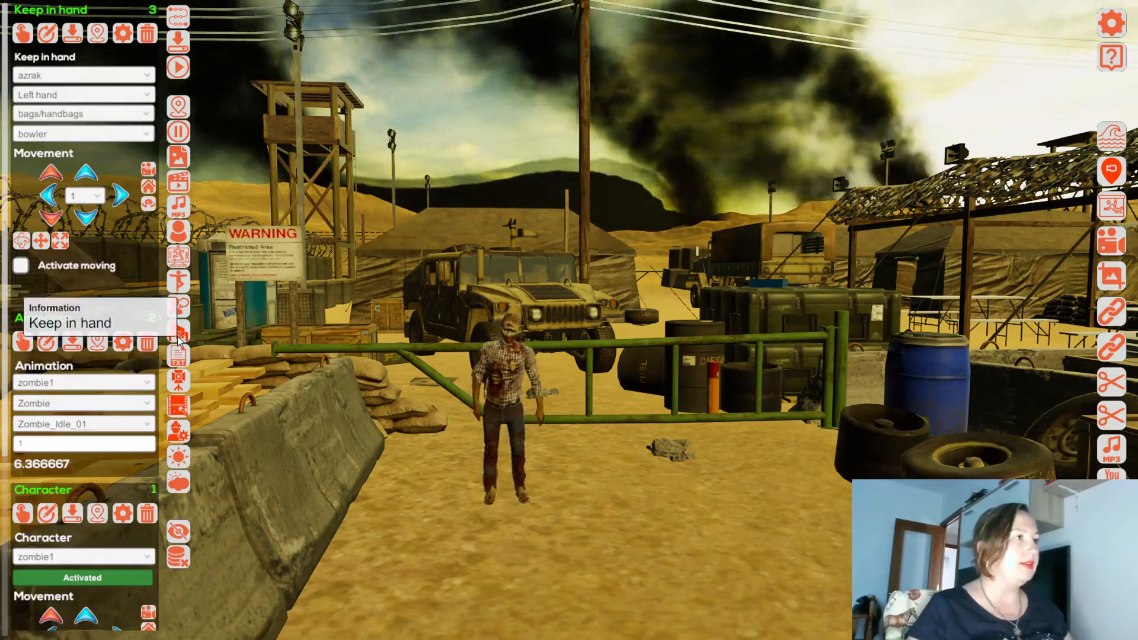
pyautogui.click(52, 80)
pyautogui.moveTo(145, 95); pyautogui.dragTo(148, 170)
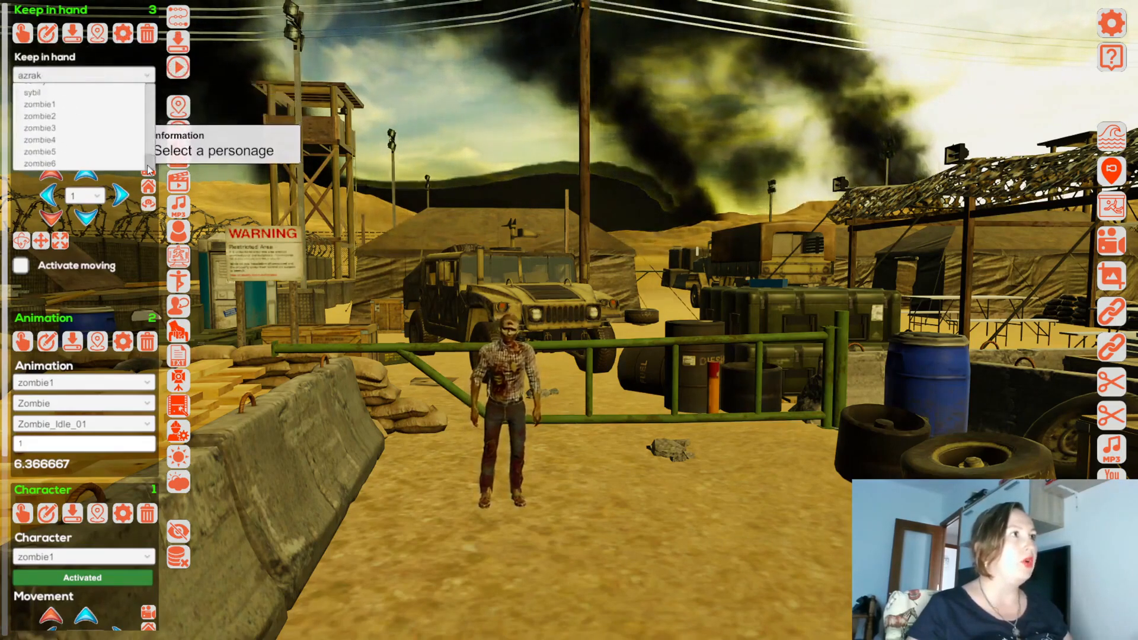
pyautogui.click(55, 105)
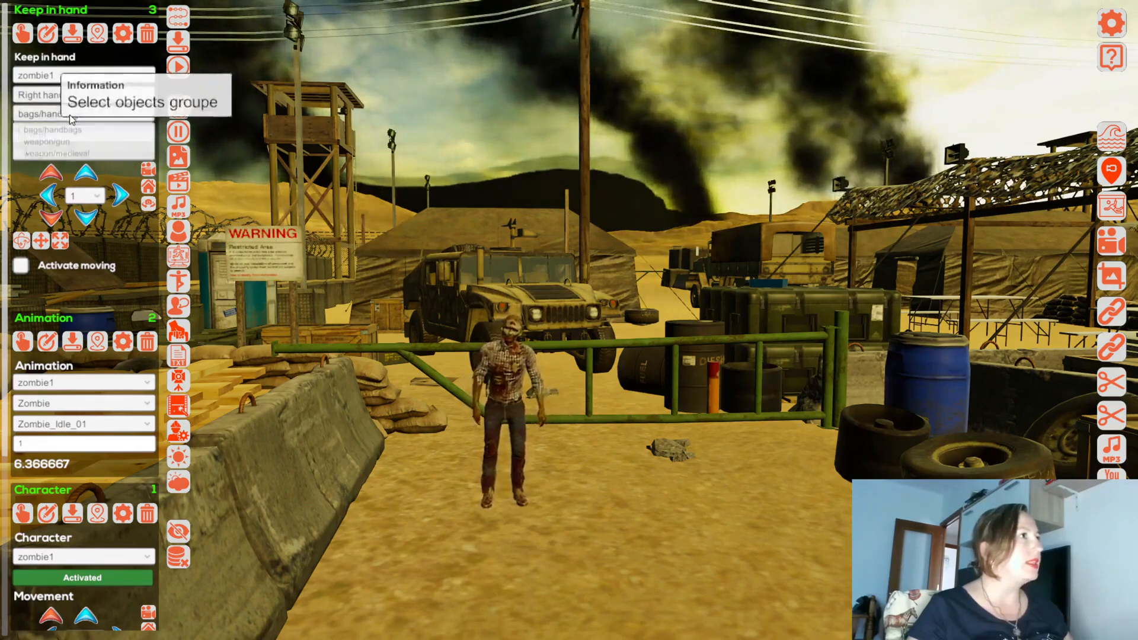
pyautogui.click(70, 115)
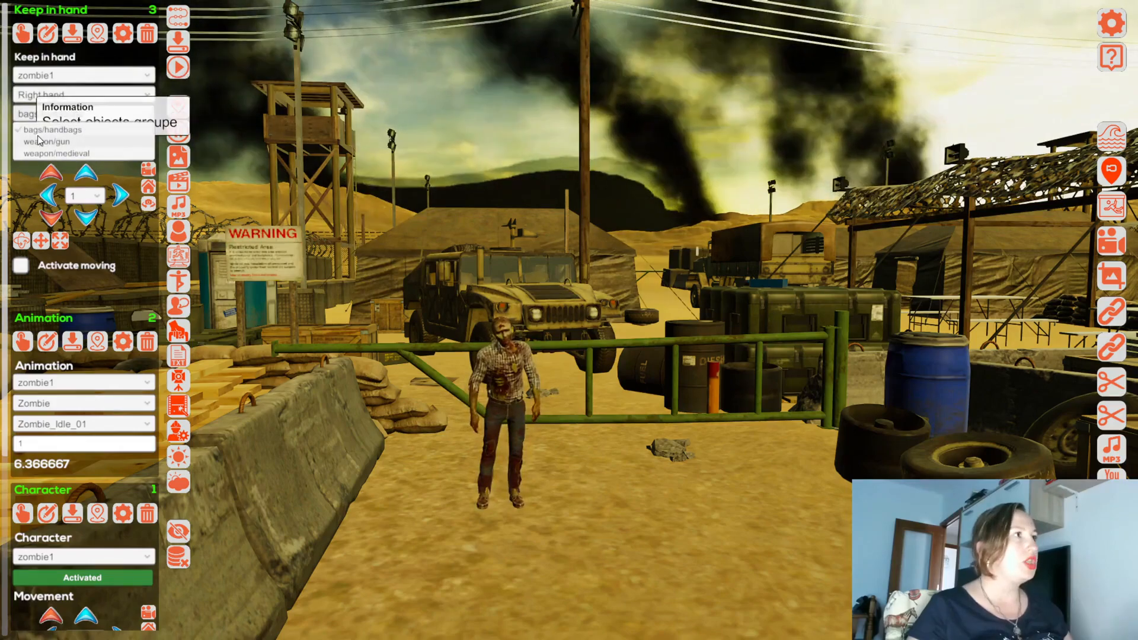
pyautogui.click(73, 141)
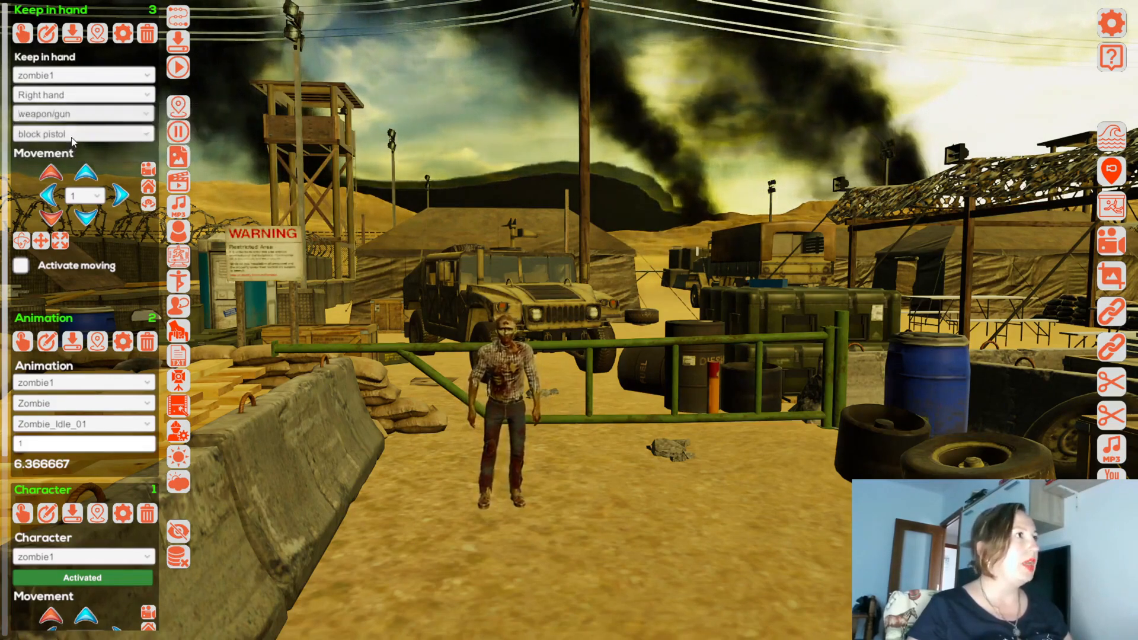
# Step: Preview the block pistol, choose it as the held object and load it into zombie1's hand
pyautogui.click(72, 133)
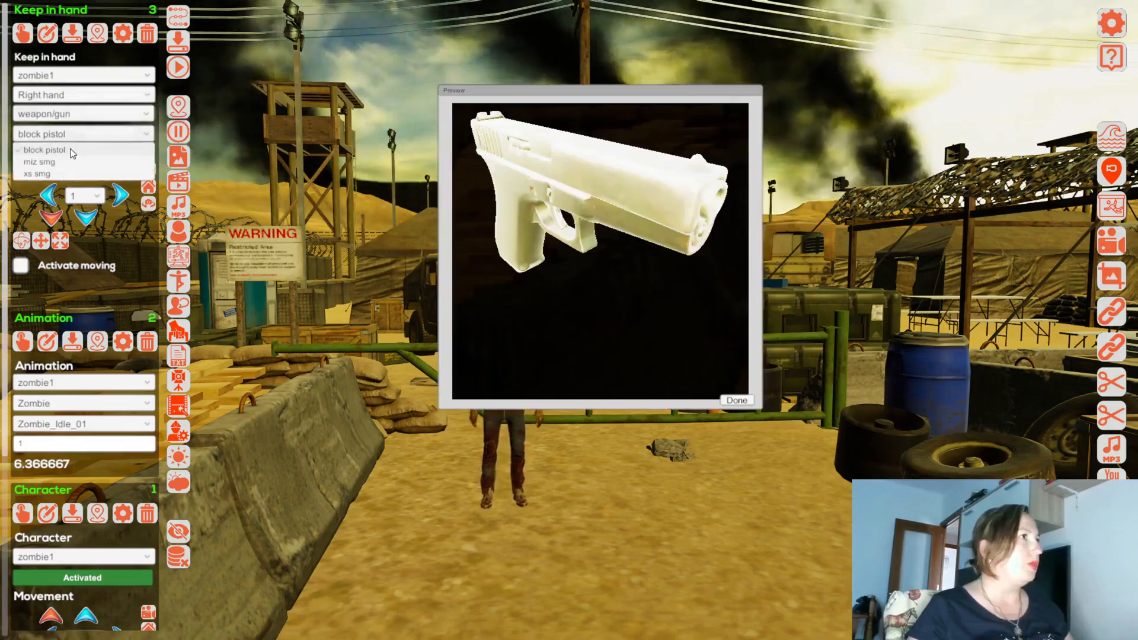
pyautogui.click(72, 151)
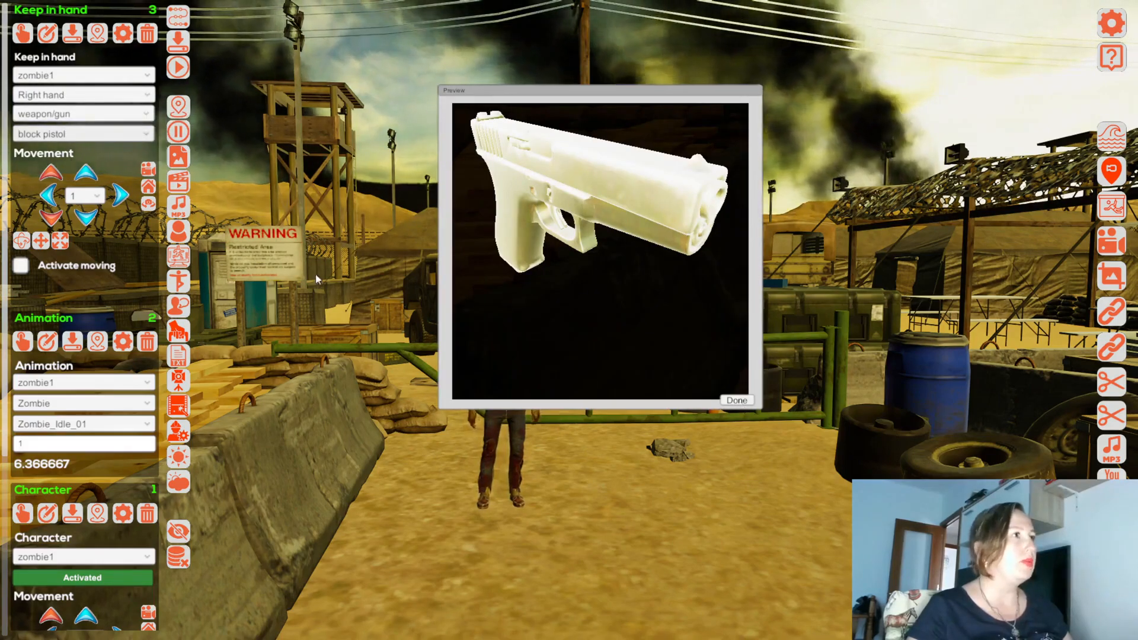
pyautogui.click(90, 137)
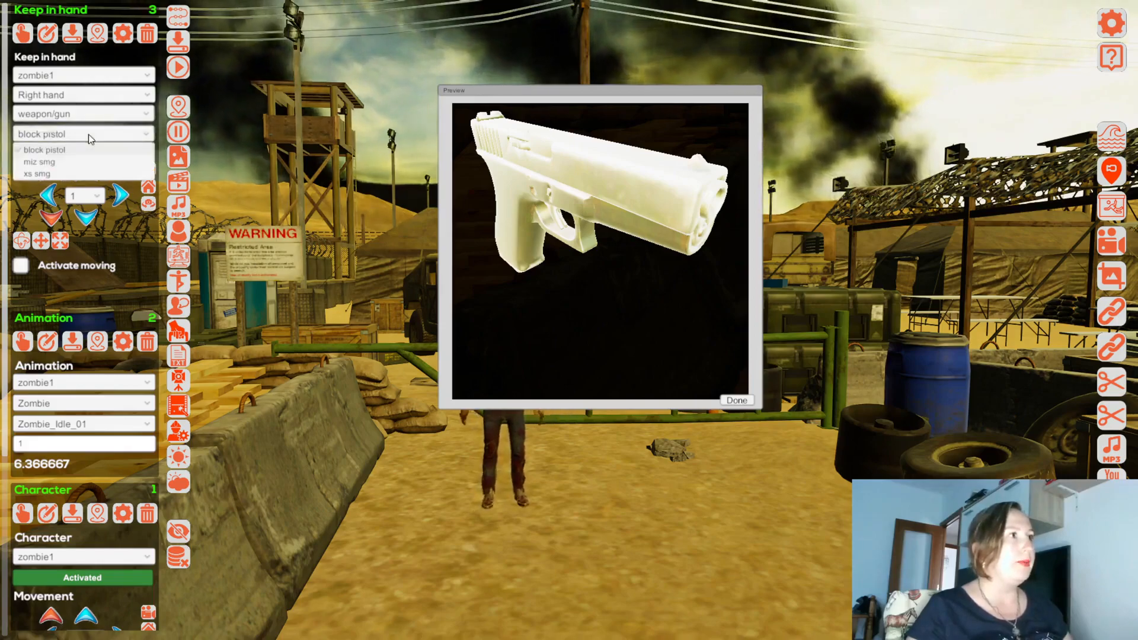
pyautogui.click(55, 152)
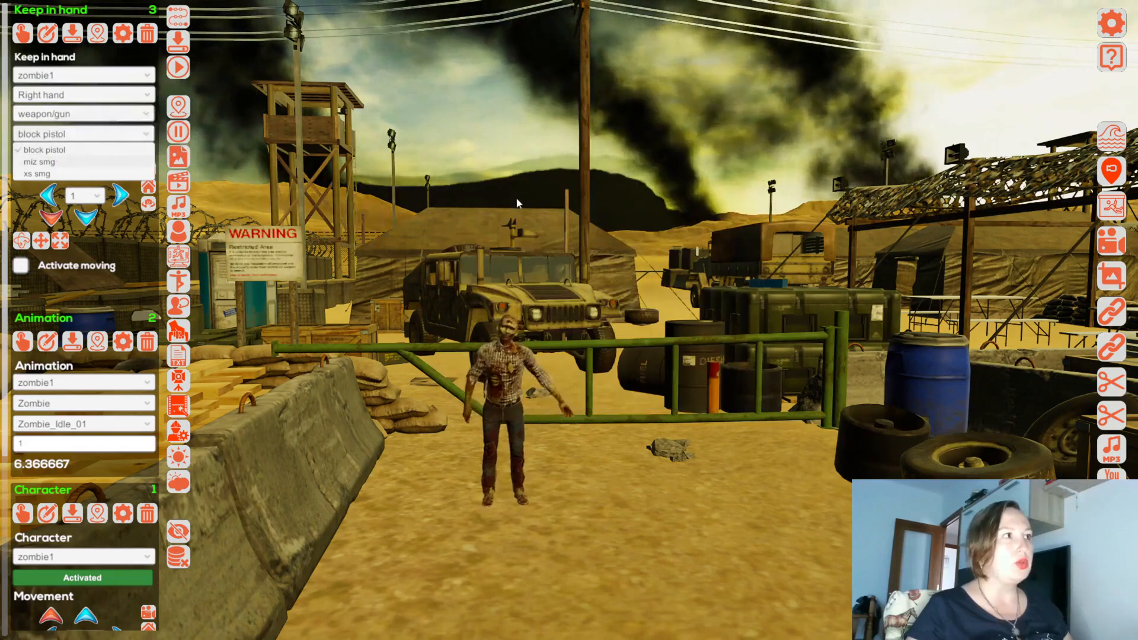
pyautogui.click(78, 151)
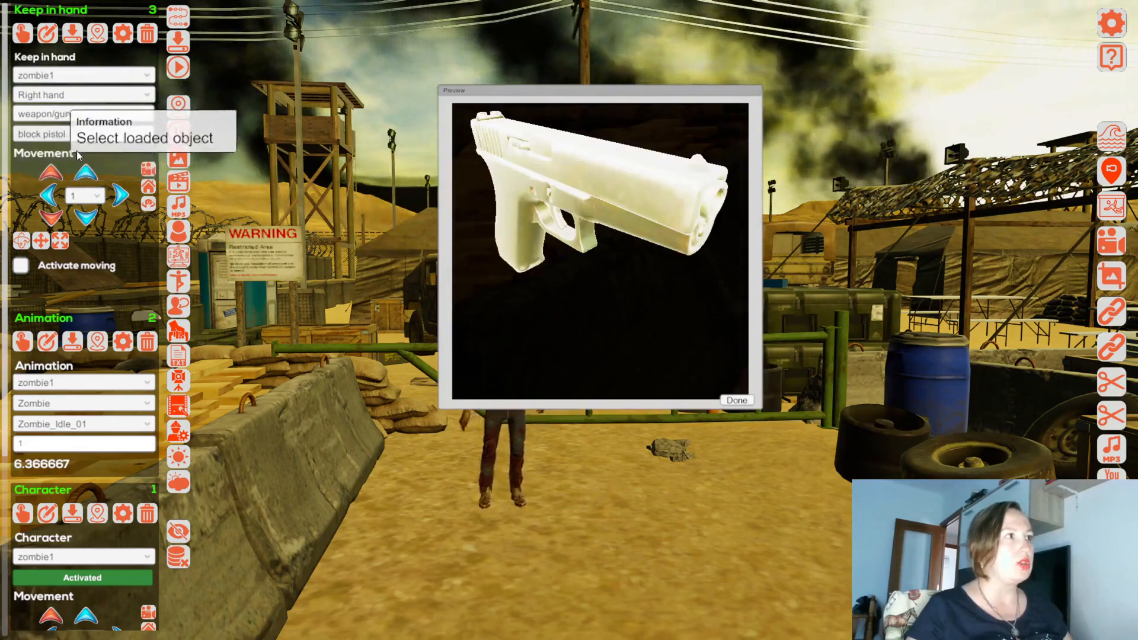
pyautogui.click(737, 400)
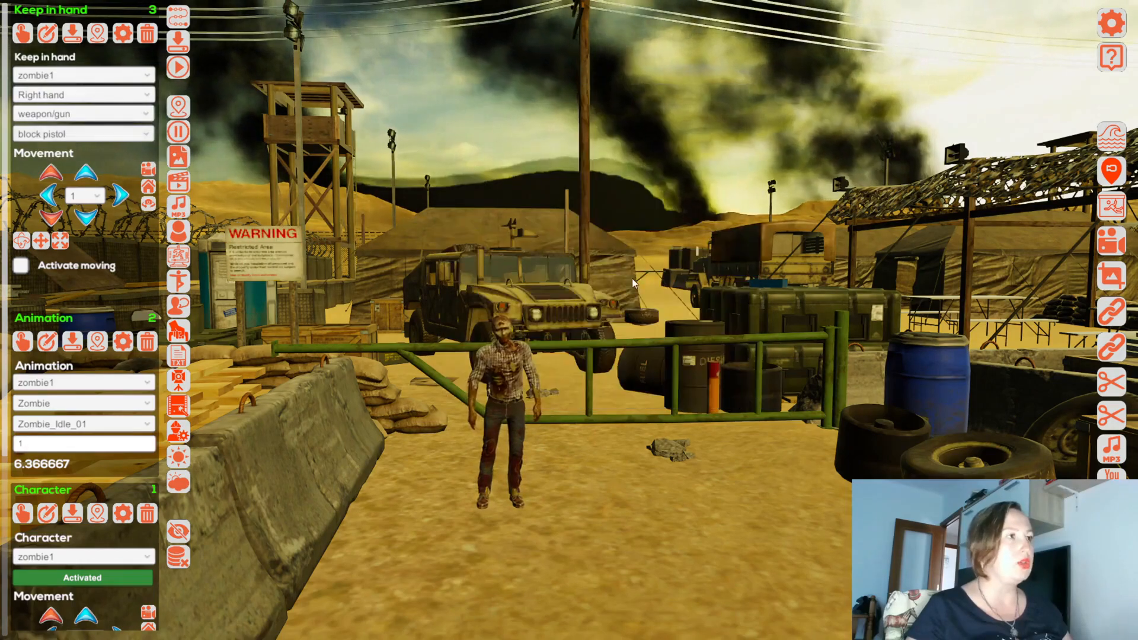
pyautogui.click(70, 37)
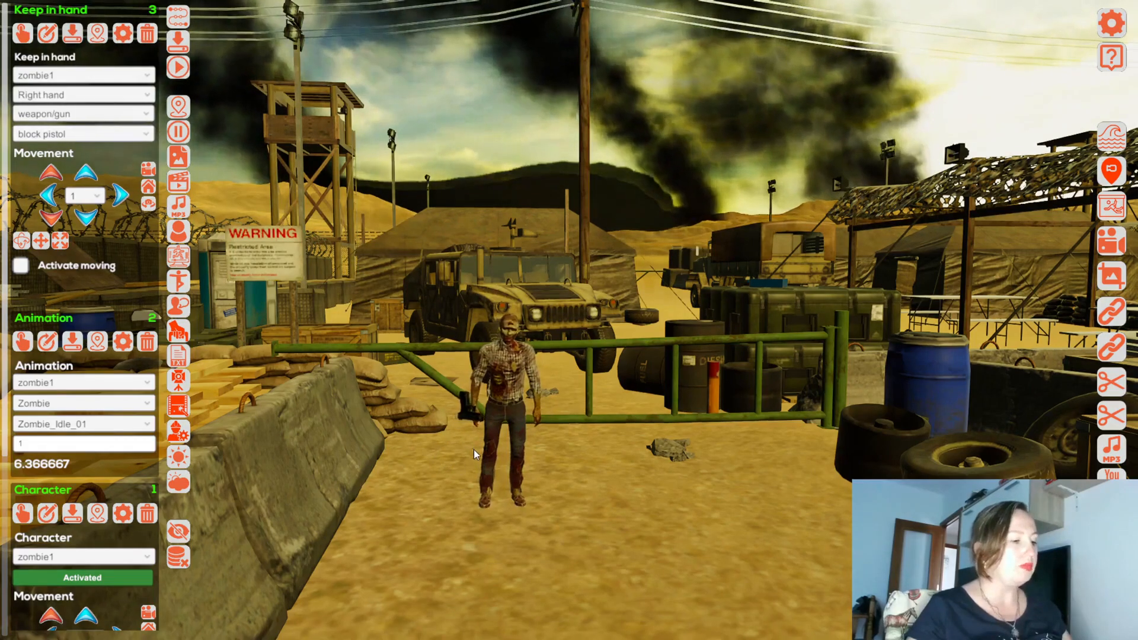
# Step: View zombie1 up close and set all three size values of the held block pistol to 0.5
pyautogui.moveTo(474, 449); pyautogui.dragTo(474, 459, button='right')
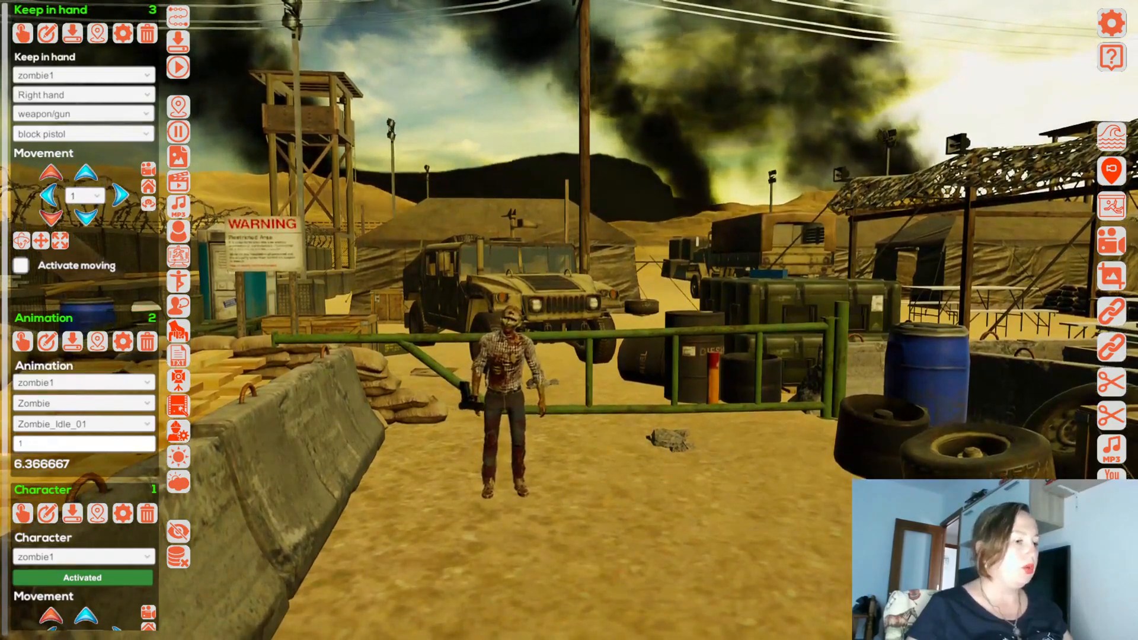
pyautogui.scroll(5, 493, 458)
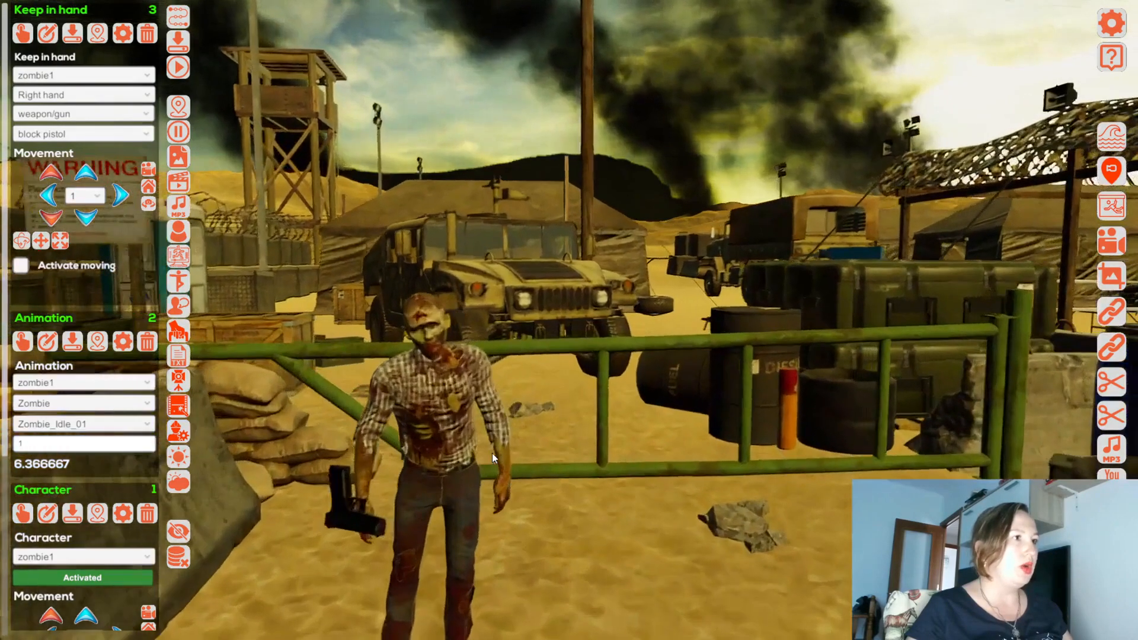
pyautogui.press('a')
pyautogui.moveTo(493, 454); pyautogui.dragTo(497, 476, button='right')
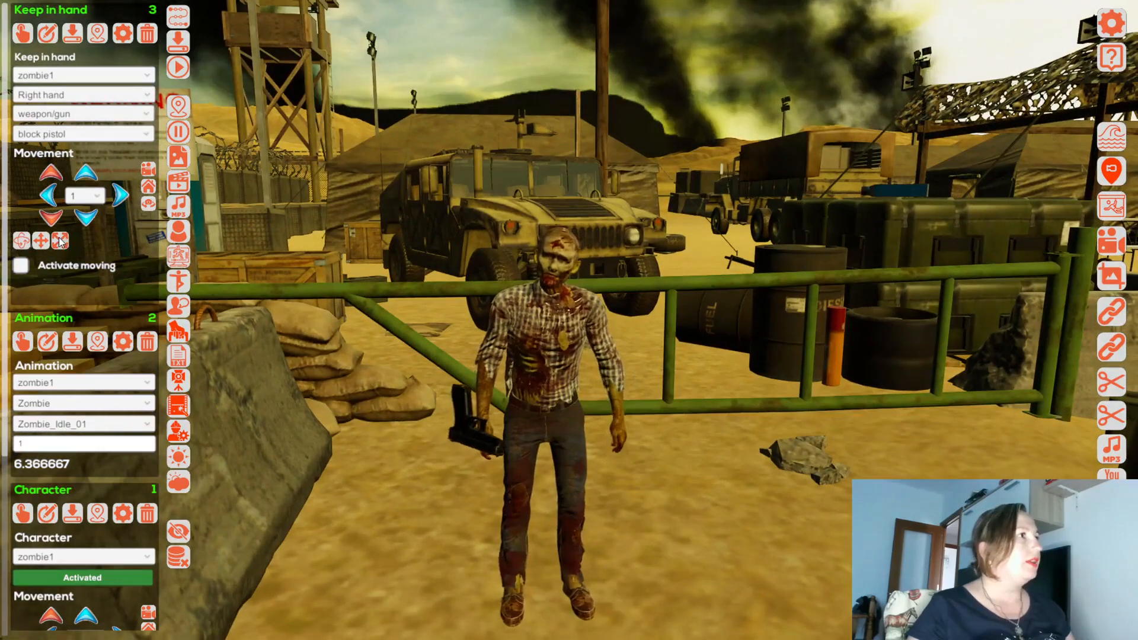
pyautogui.click(59, 240)
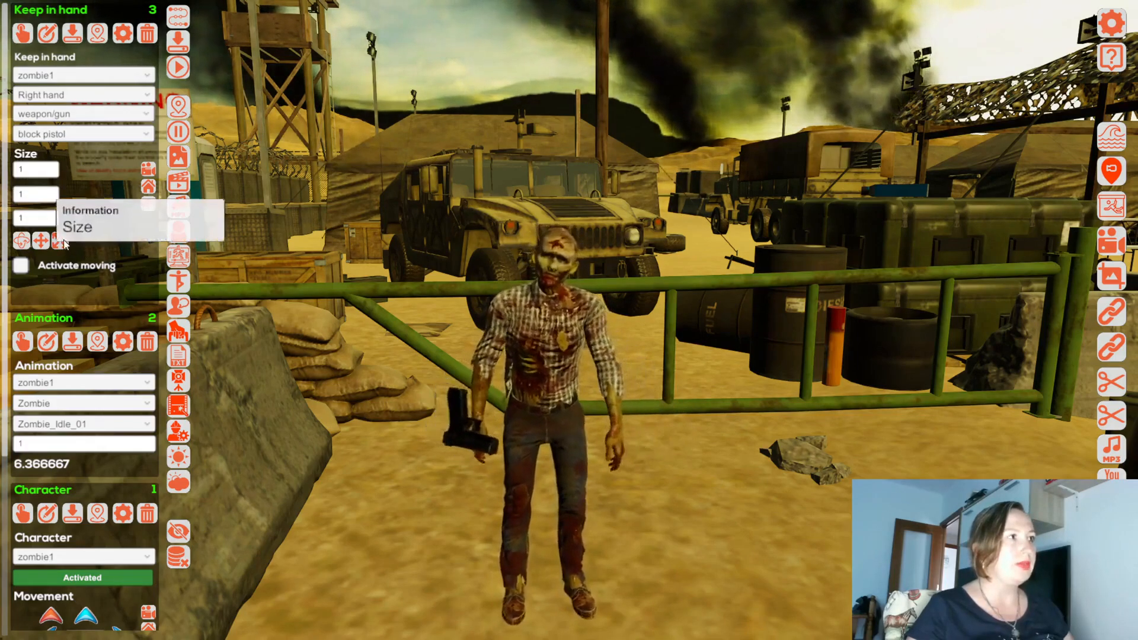
pyautogui.click(30, 170)
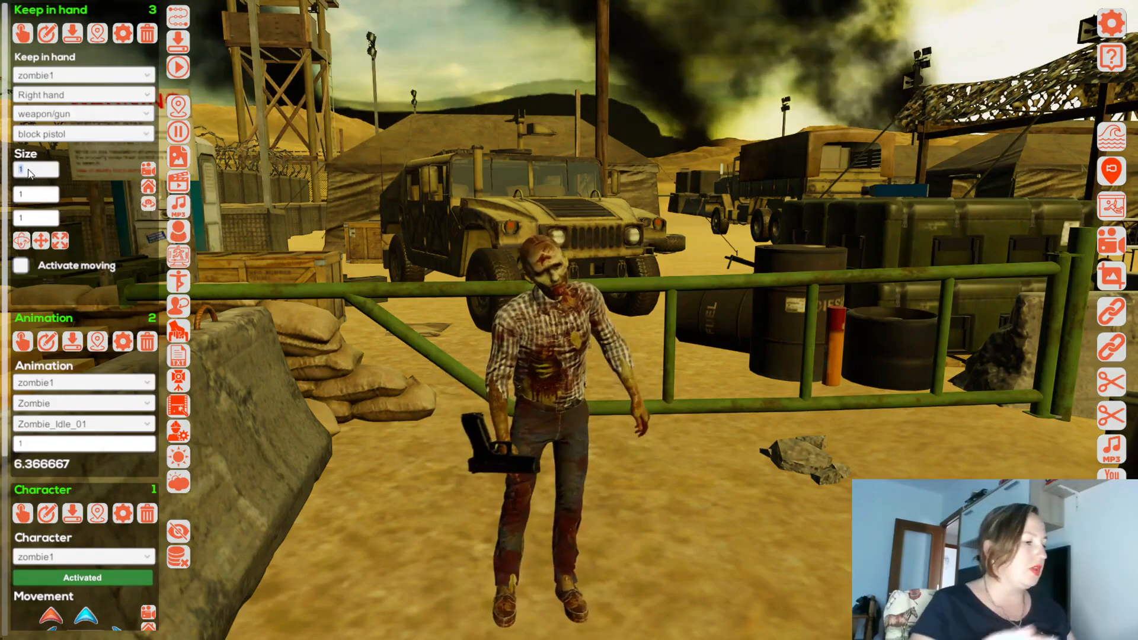
pyautogui.write('0.')
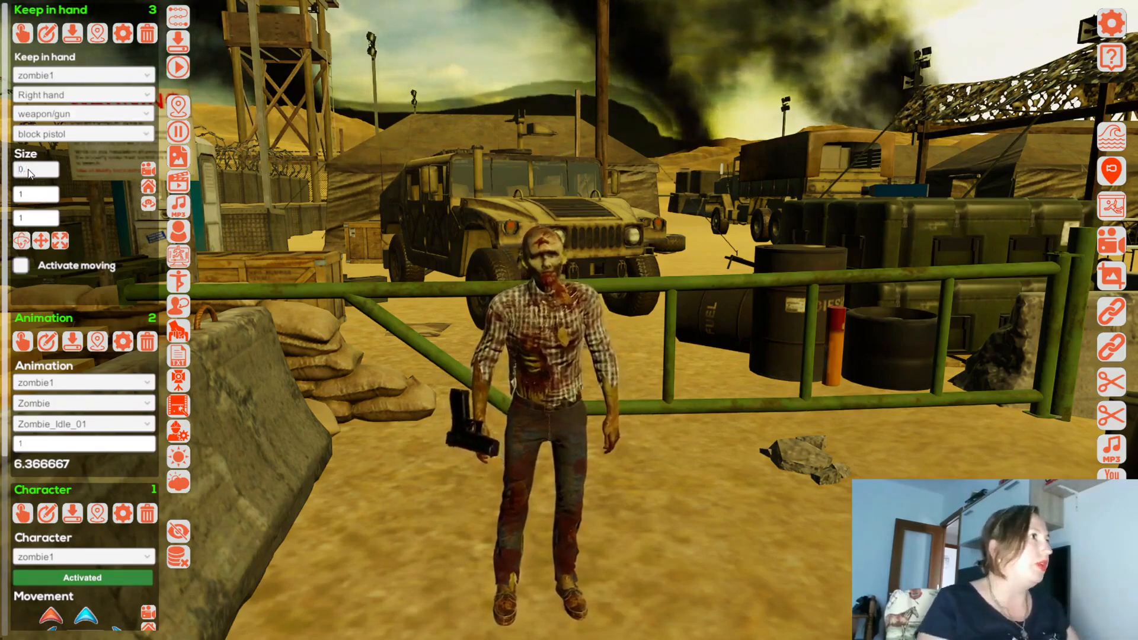
pyautogui.write('5')
pyautogui.click(35, 194)
pyautogui.write('0.5')
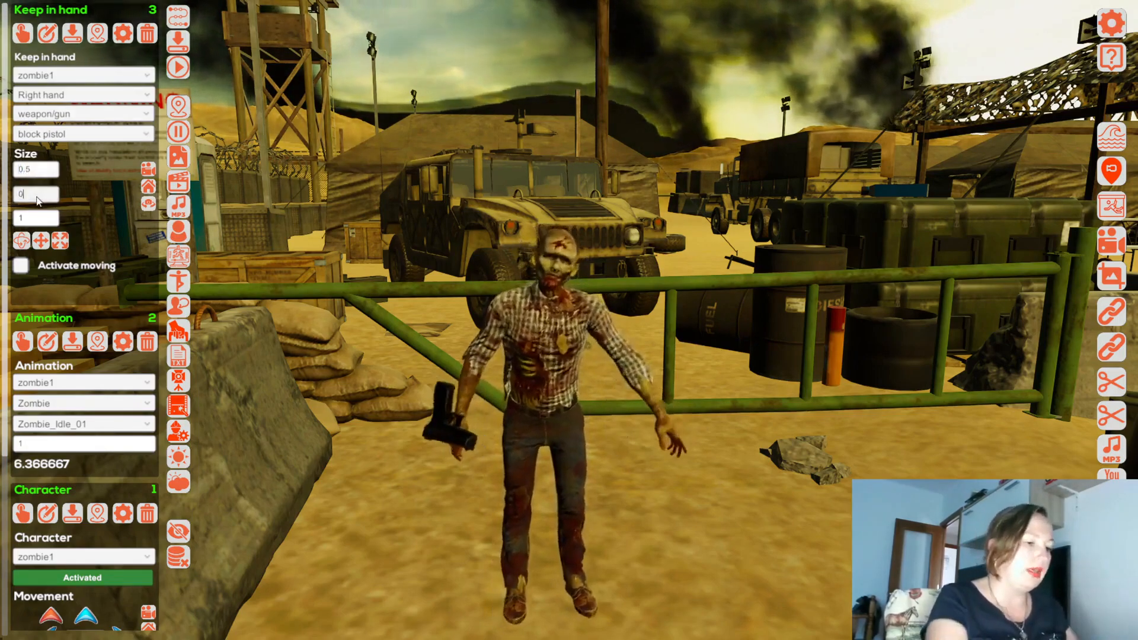
pyautogui.click(37, 219)
pyautogui.write('0')
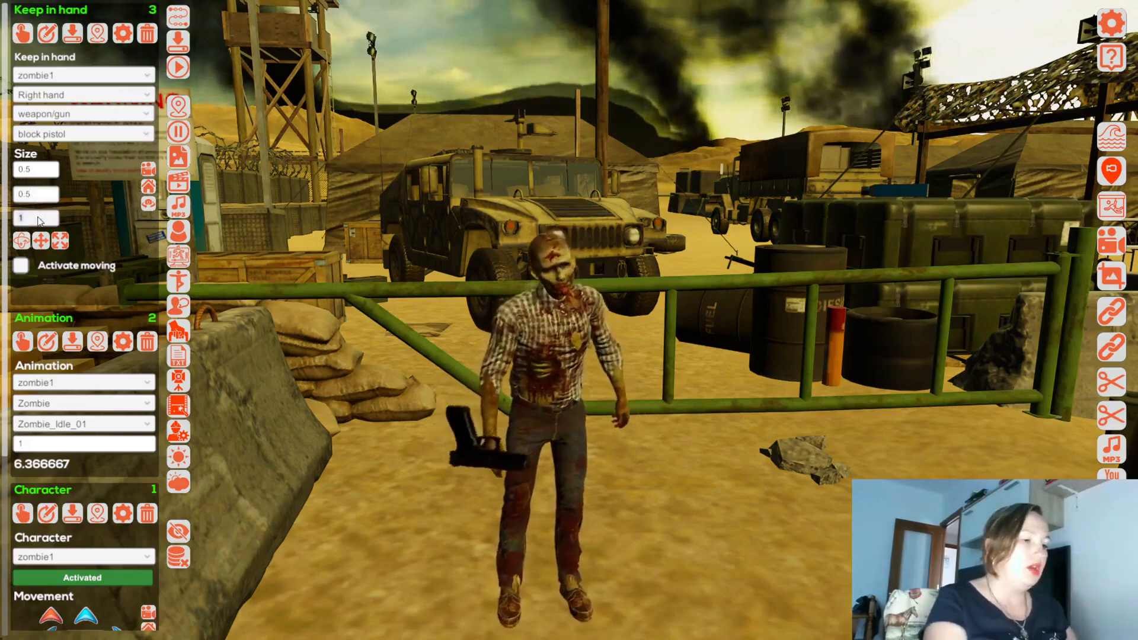
pyautogui.write('.5')
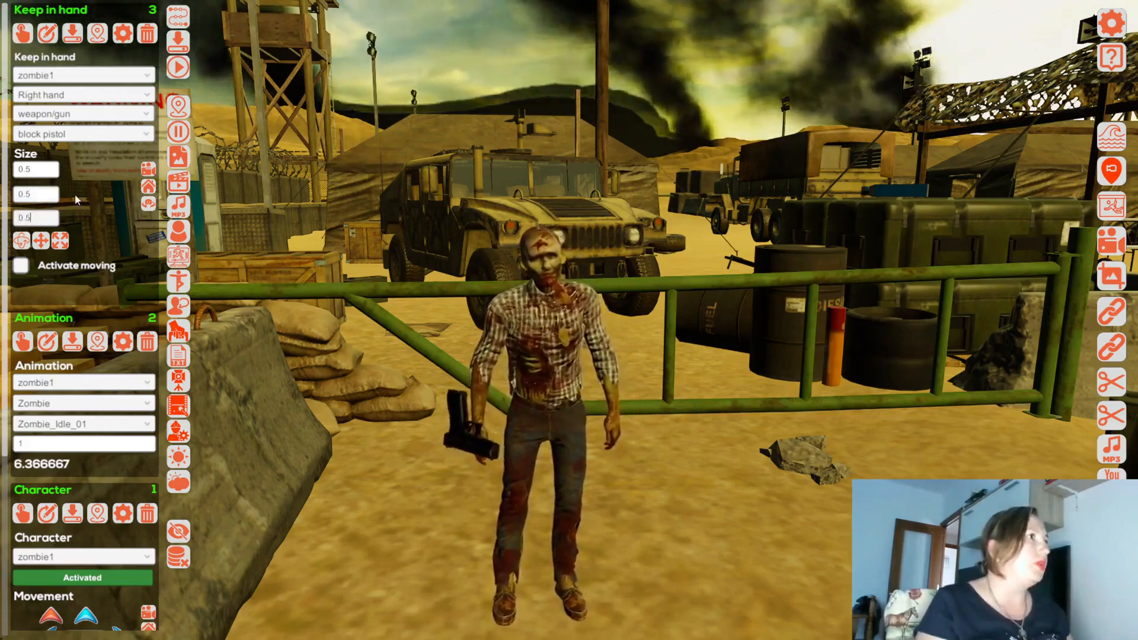
# Step: Reload the held block pistol at its new size and view it up close in zombie1's right hand
pyautogui.click(66, 39)
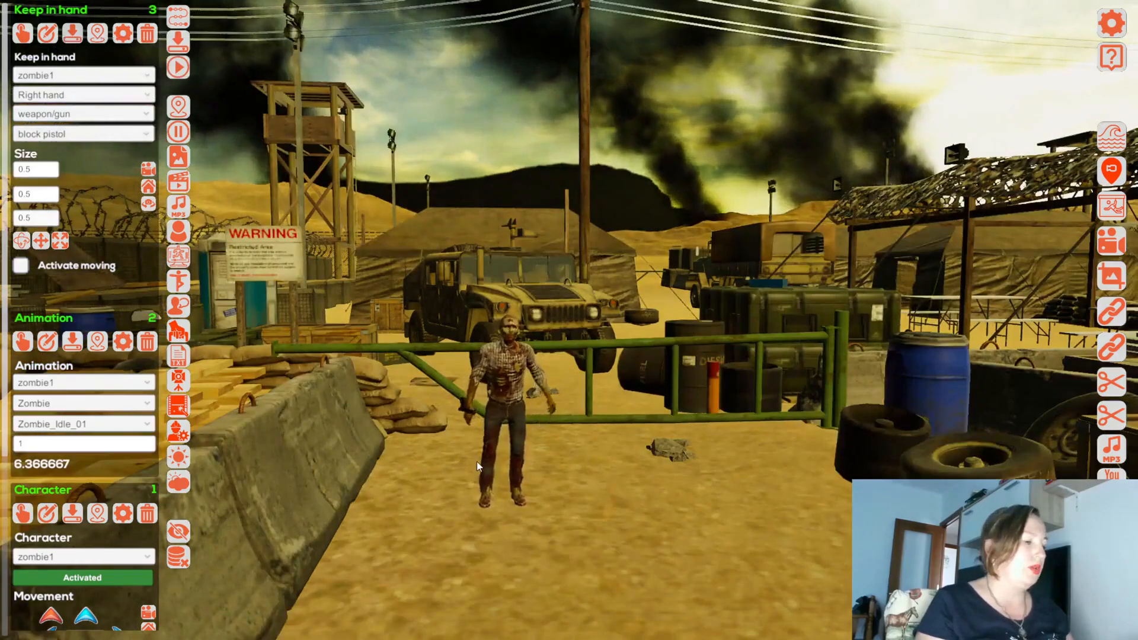
pyautogui.scroll(2, 477, 461)
pyautogui.scroll(3, 477, 461)
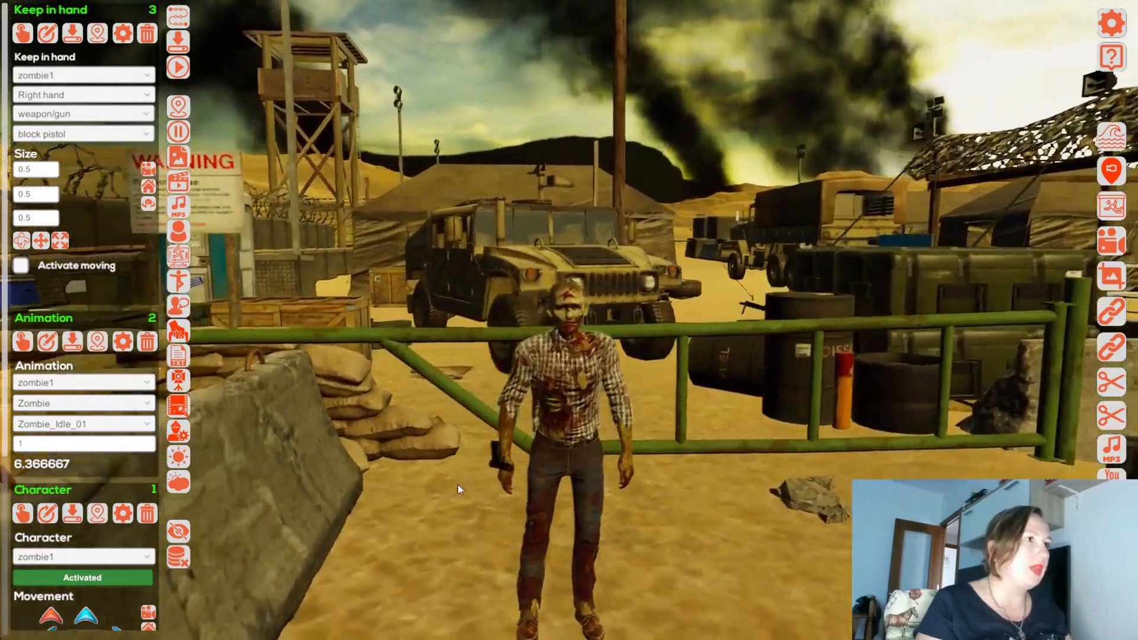
pyautogui.moveTo(461, 489); pyautogui.dragTo(498, 497, button='right')
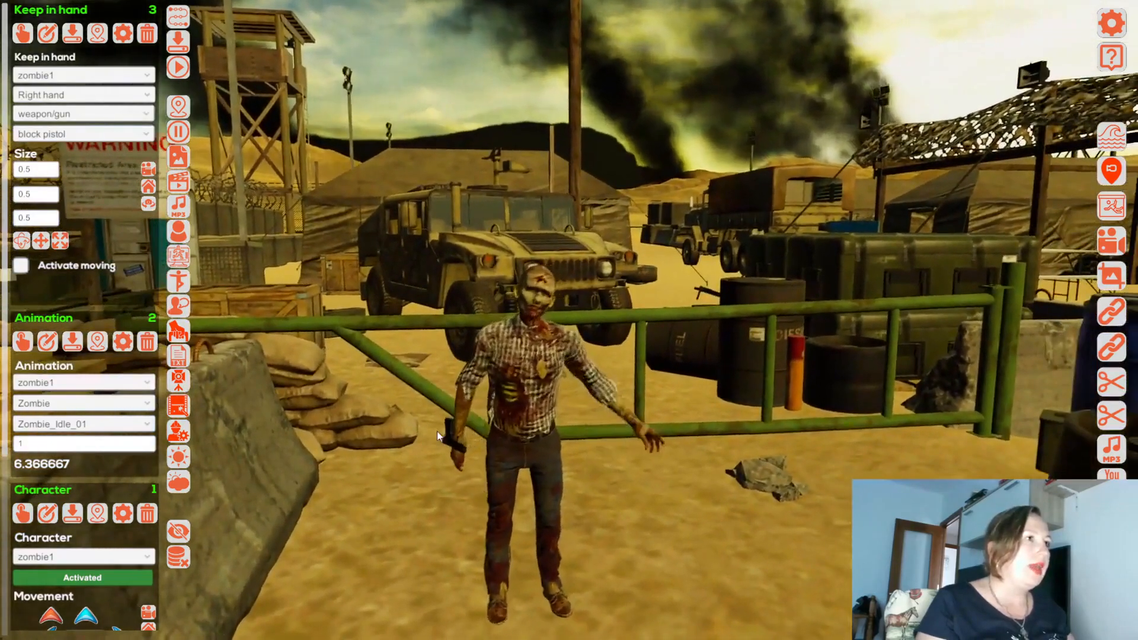
# Step: Rotate the block pistol in zombie1's right hand, using rotation increments of 90 and 10
pyautogui.click(21, 241)
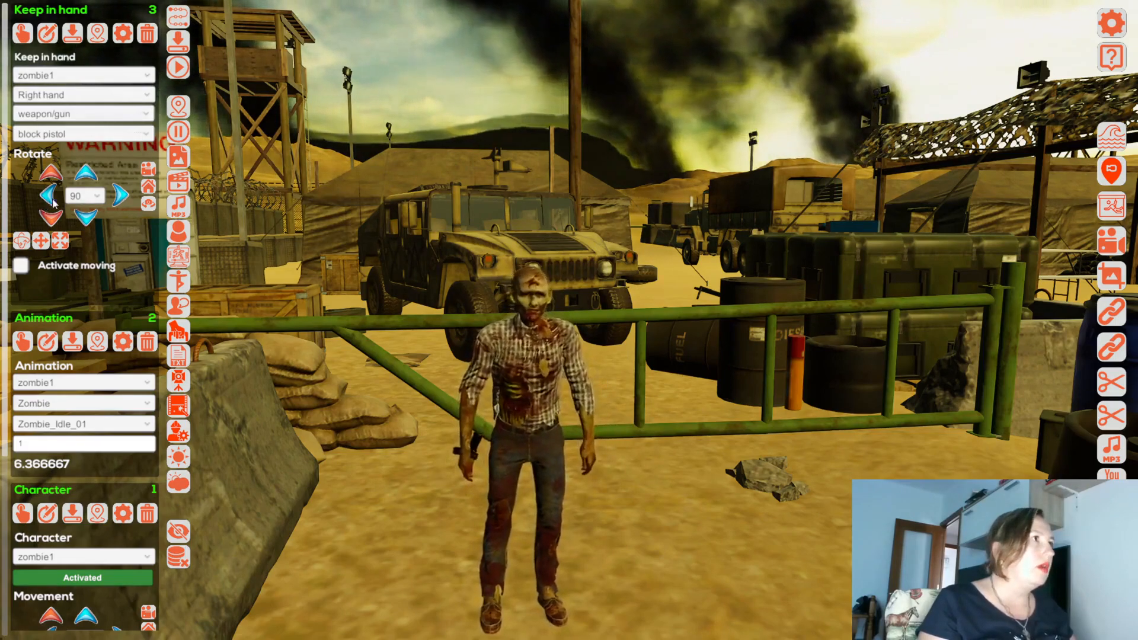
pyautogui.click(121, 199)
pyautogui.click(83, 179)
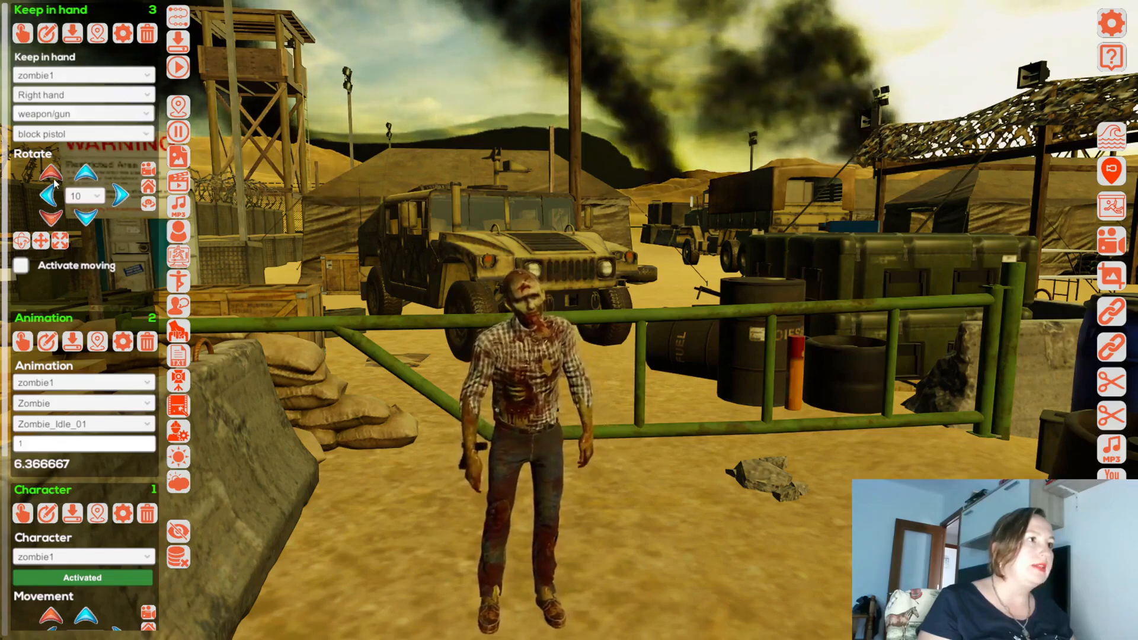
# Step: Shift the block pistol's position in zombie1's right hand, using a movement increment of 0.01
pyautogui.click(40, 240)
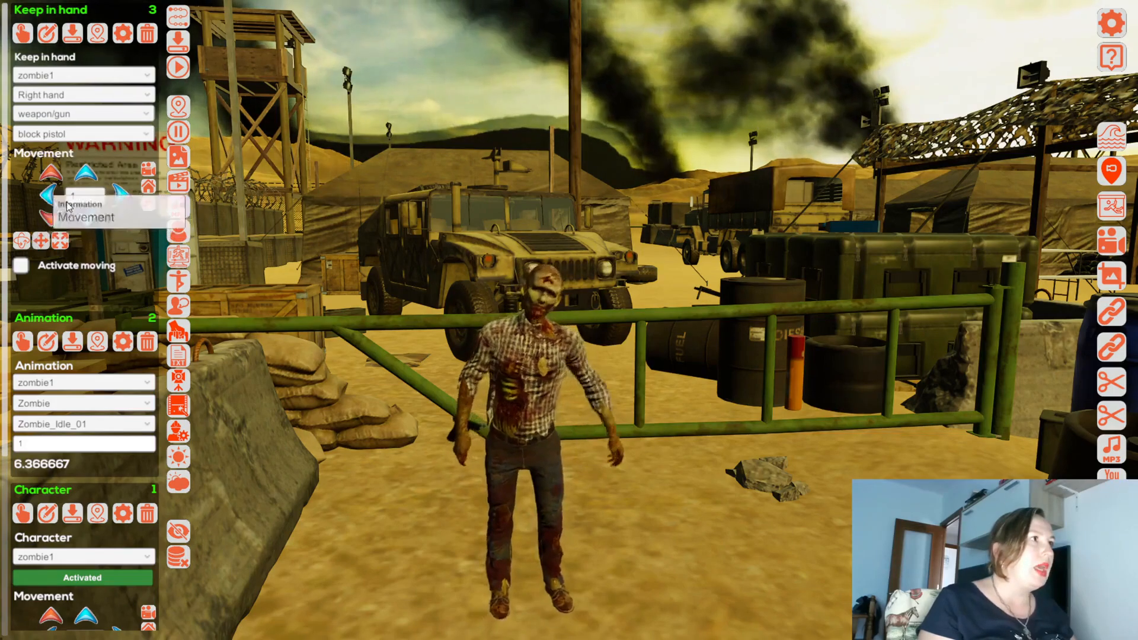
pyautogui.click(97, 196)
pyautogui.click(83, 222)
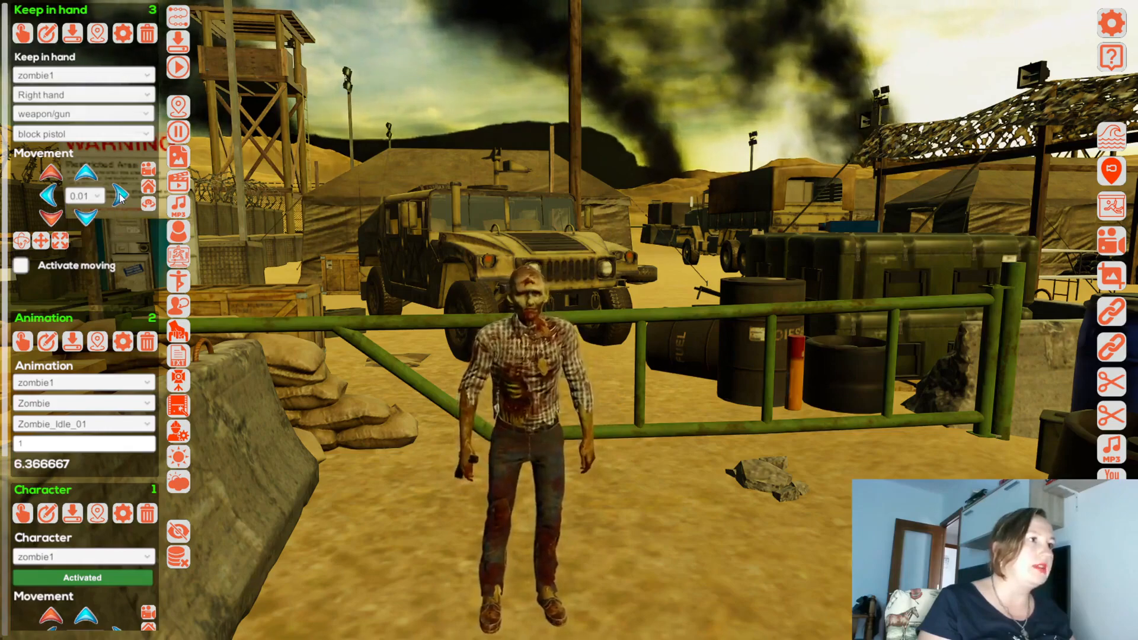
pyautogui.click(119, 195)
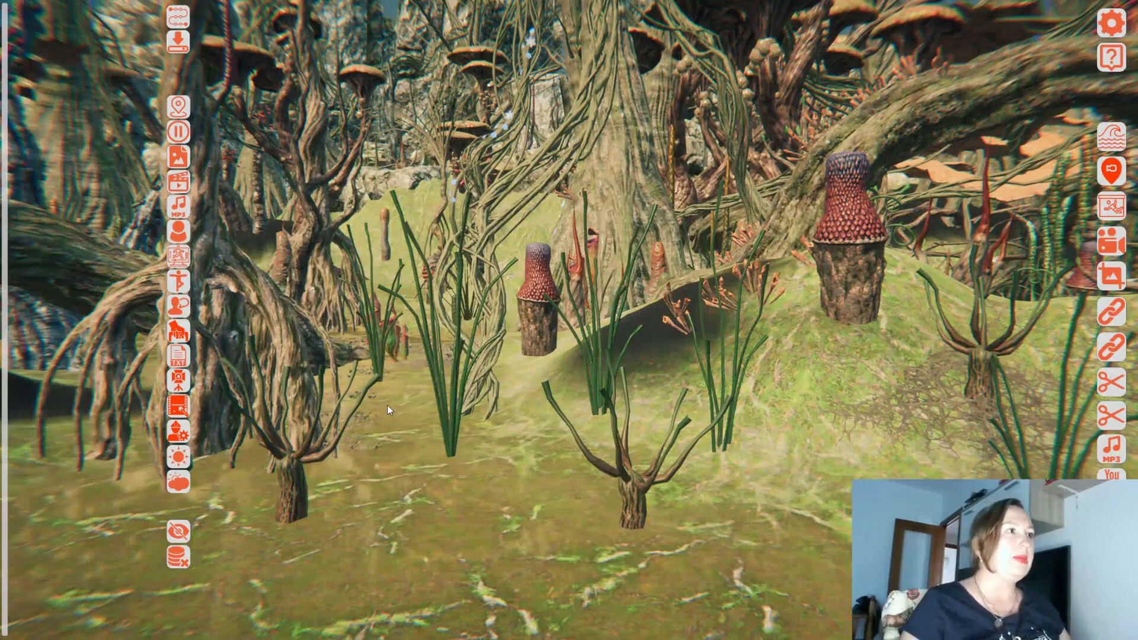
# Step: Add a camera position and a text block, and confirm "My text here" as the block's text
pyautogui.click(177, 107)
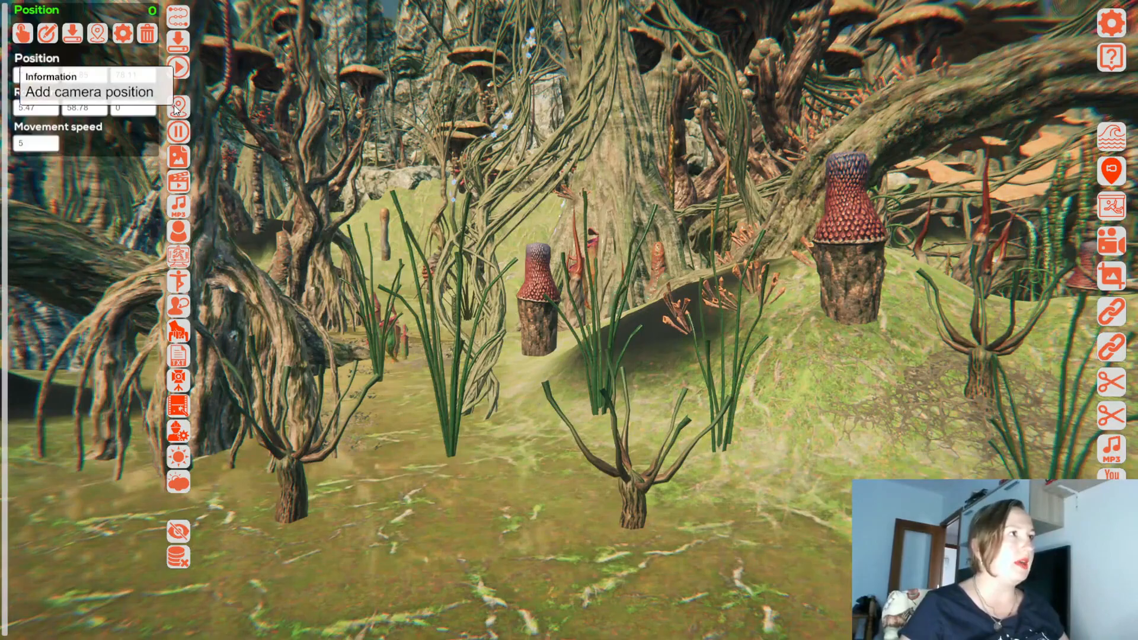
pyautogui.click(179, 357)
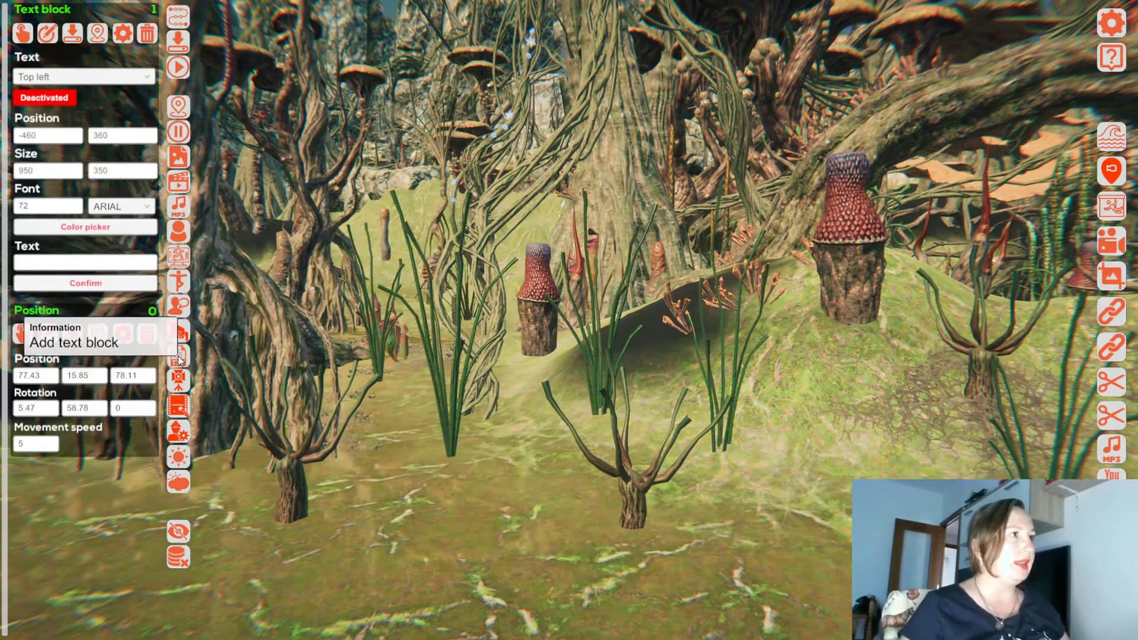
pyautogui.click(73, 267)
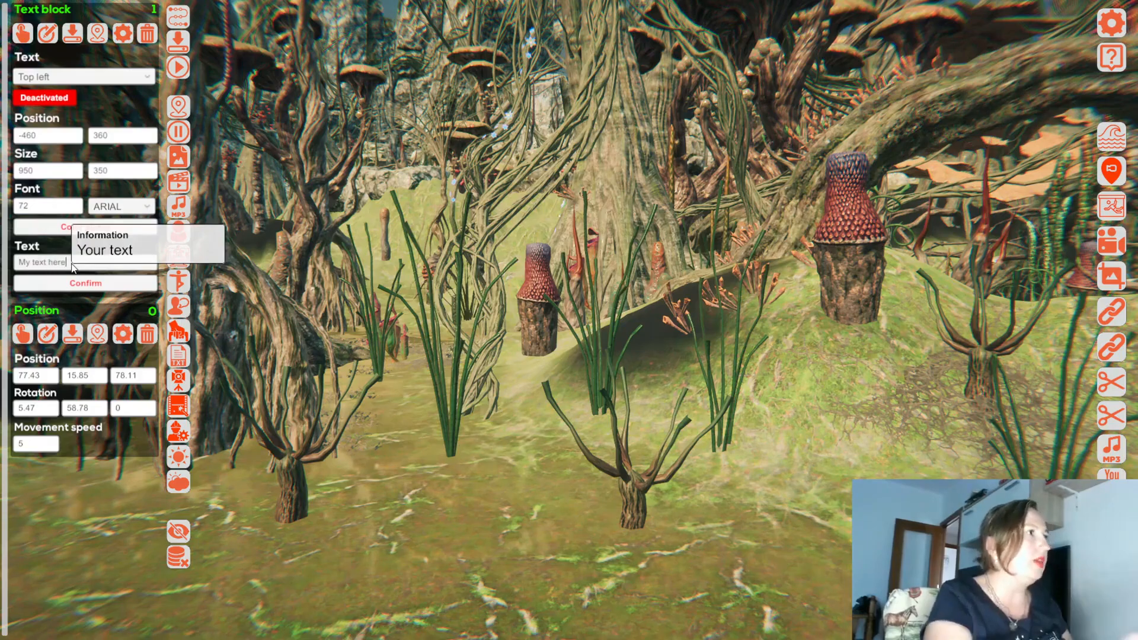
pyautogui.click(86, 284)
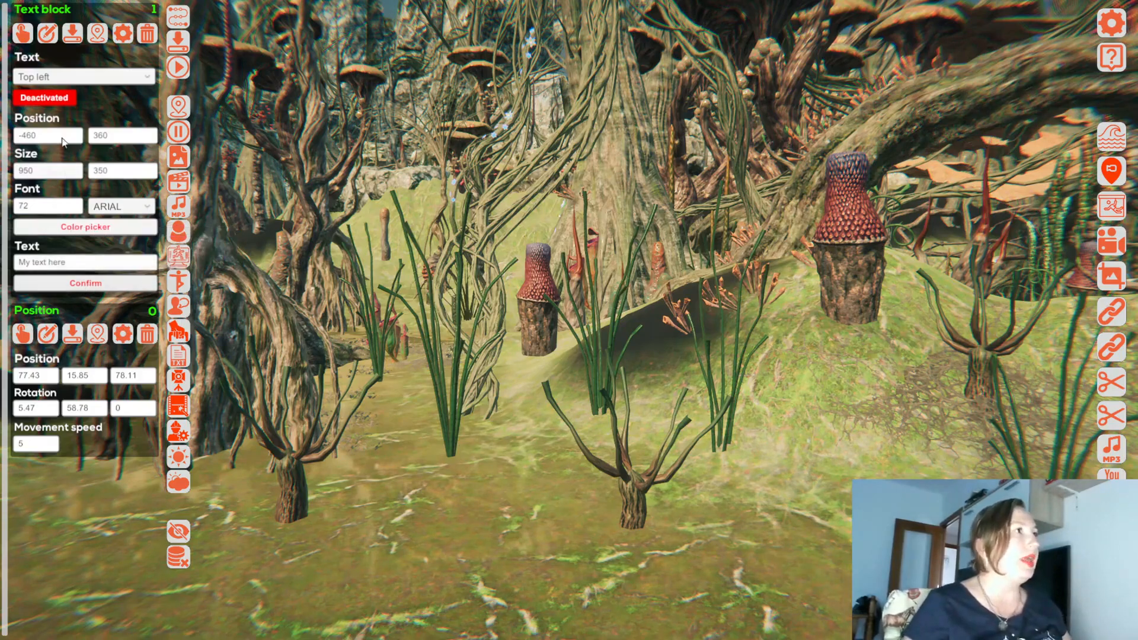
# Step: Set the text block's placement to Center and activate it in the scene
pyautogui.click(45, 78)
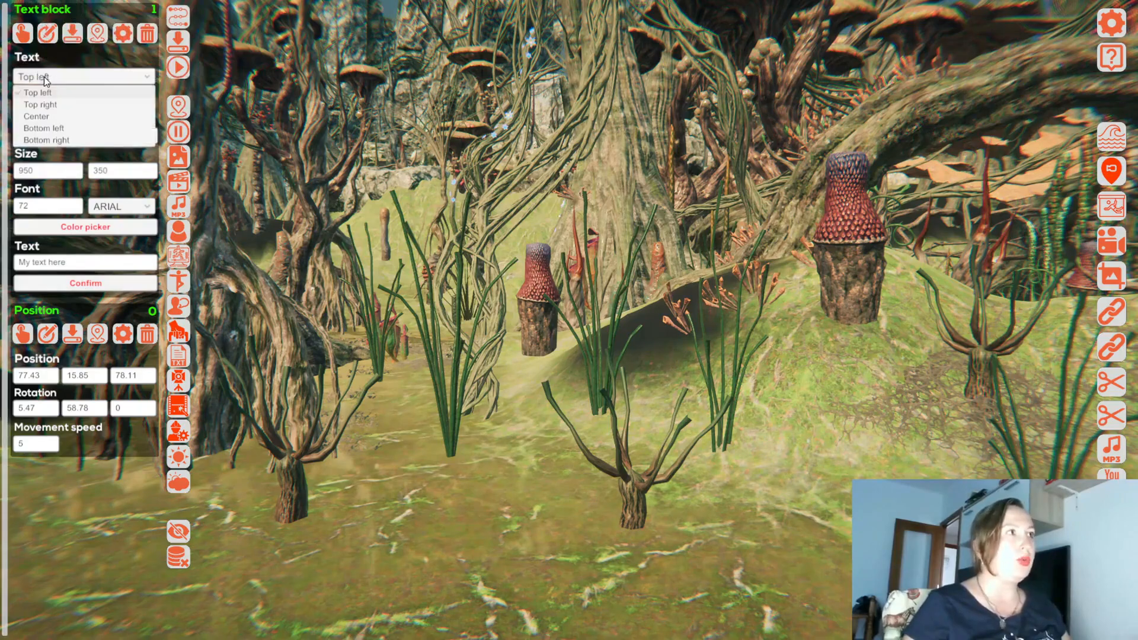
pyautogui.click(51, 116)
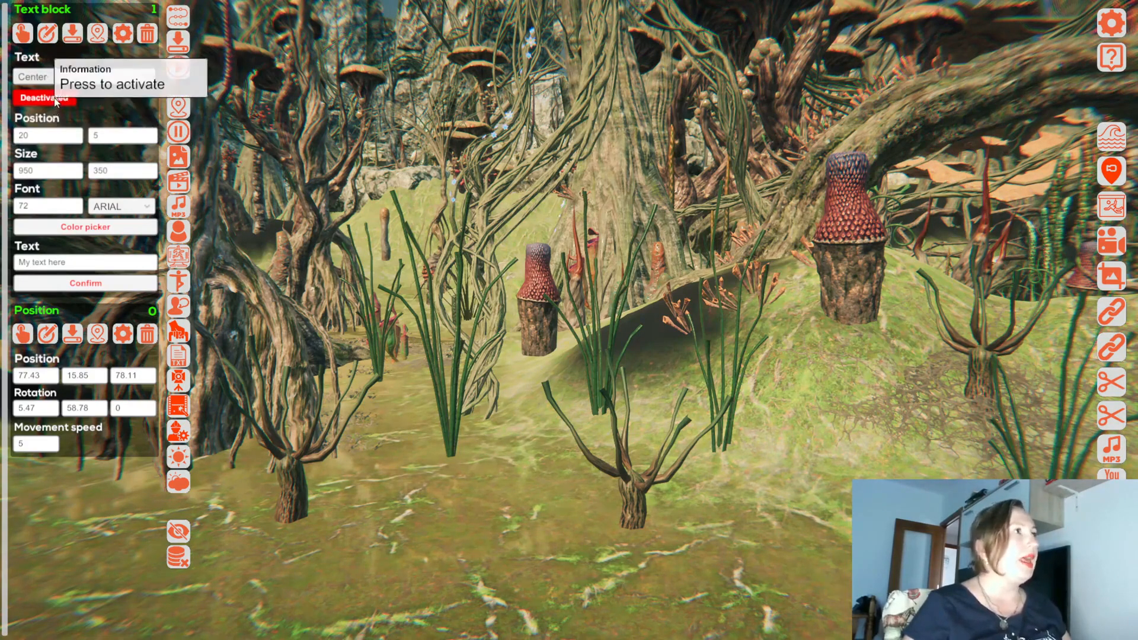
pyautogui.click(52, 98)
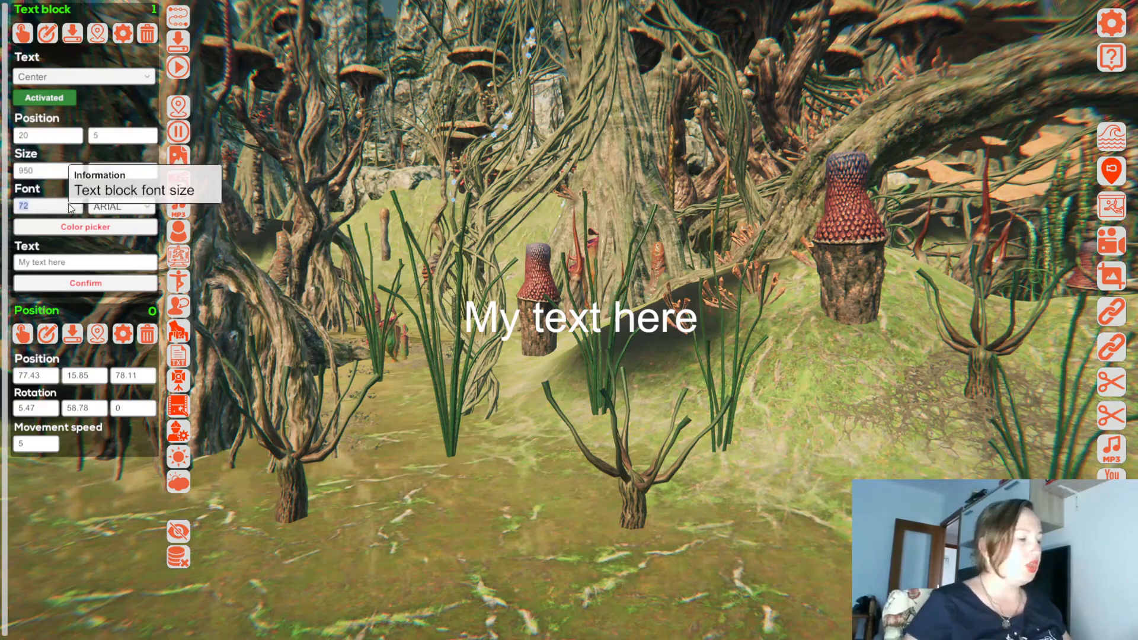
# Step: Set the text block's font size to 50 and its font to COMIC, and apply the changes
pyautogui.write('50')
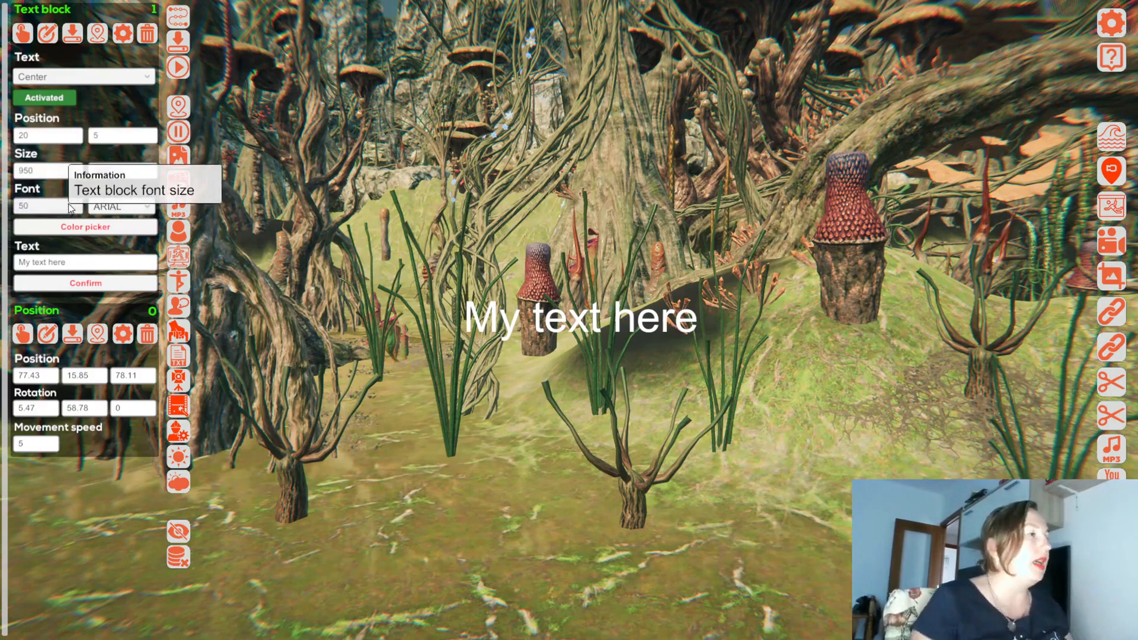
pyautogui.click(118, 207)
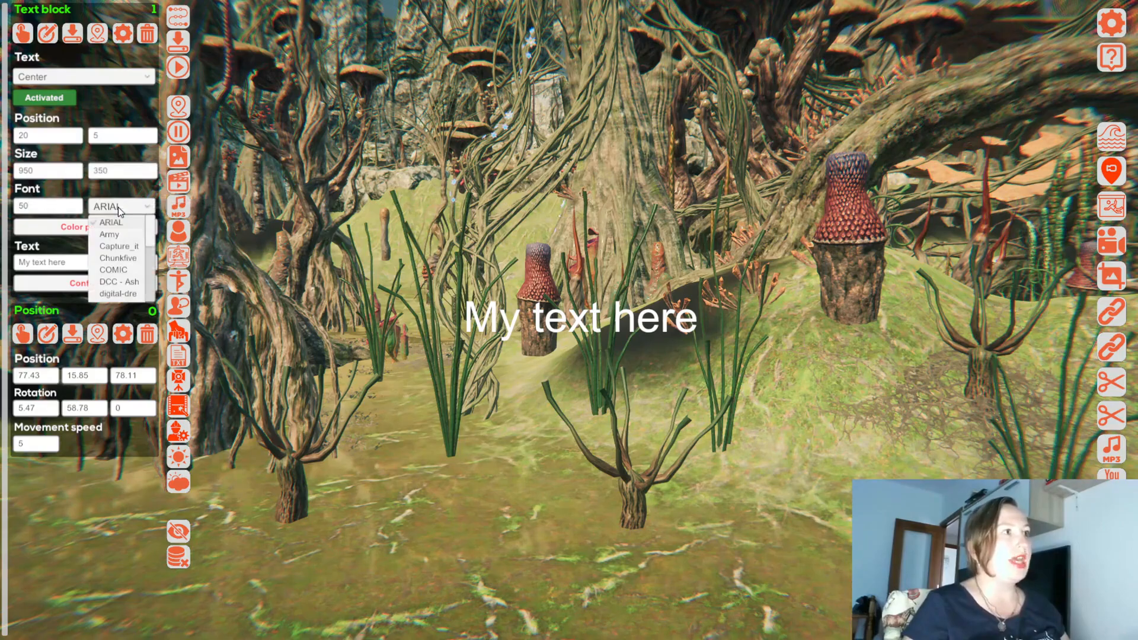
pyautogui.click(129, 271)
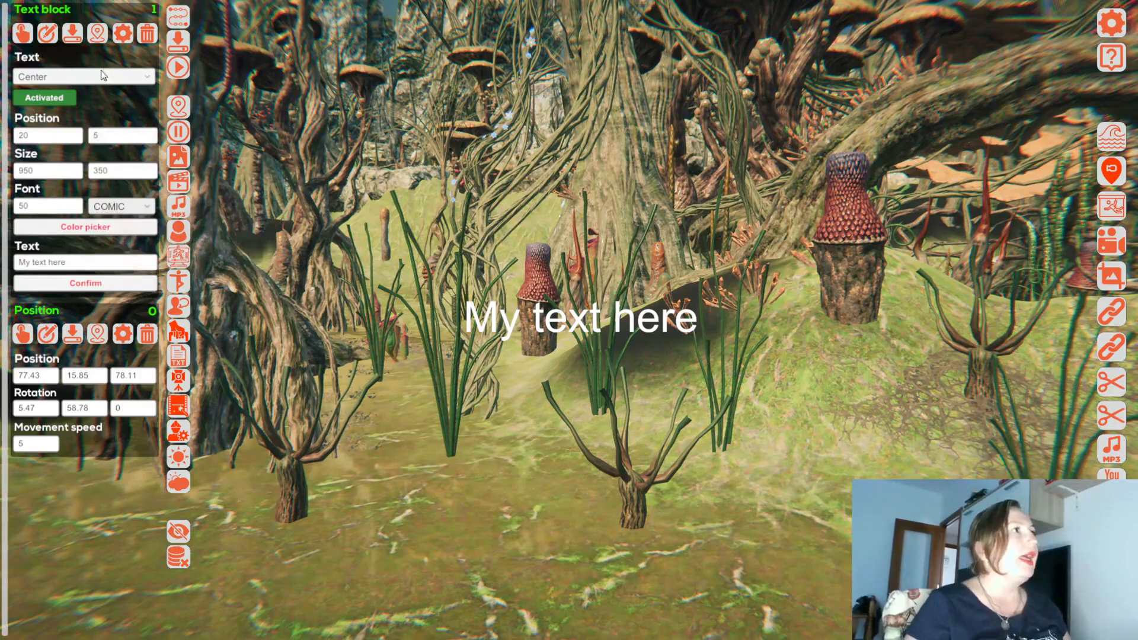
pyautogui.click(77, 37)
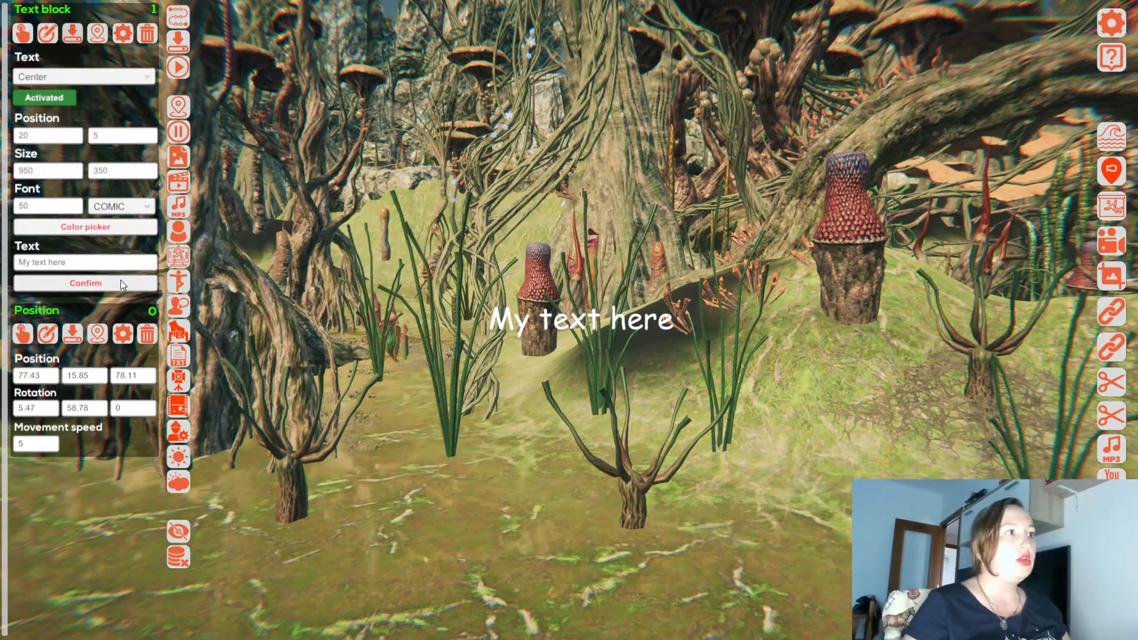
# Step: Recolor the text block's text, trying a bright red (F70000FF) and a dark red (582424FF), and shift the hue
pyautogui.click(109, 227)
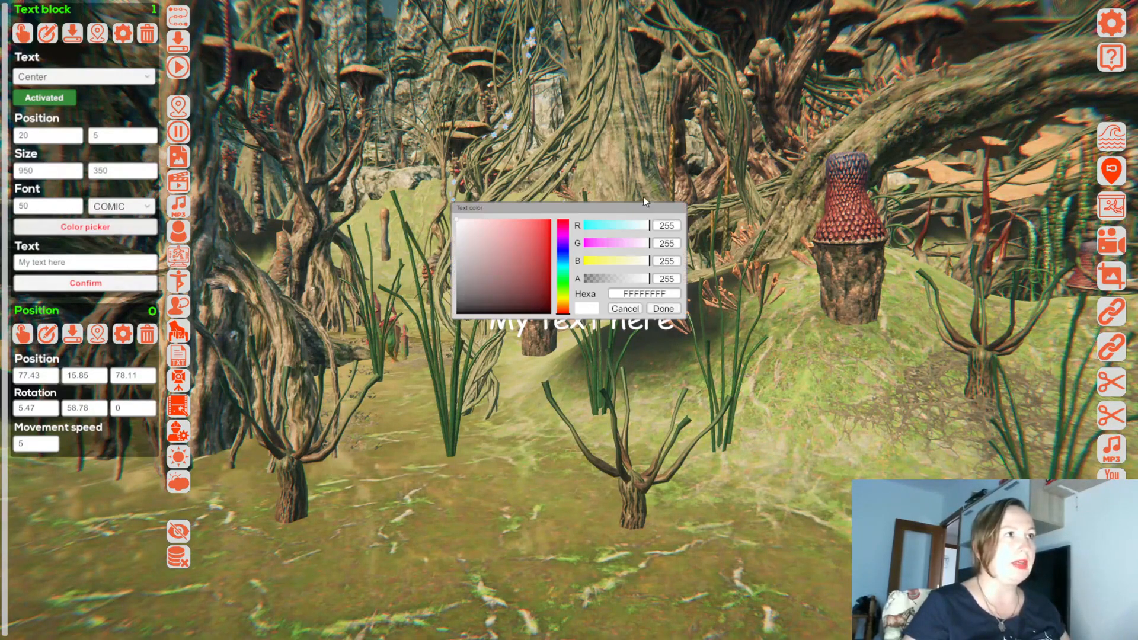
pyautogui.moveTo(583, 208); pyautogui.dragTo(521, 146)
pyautogui.moveTo(468, 180)
pyautogui.mouseDown()
pyautogui.moveTo(488, 162)
pyautogui.moveTo(491, 172)
pyautogui.mouseUp()
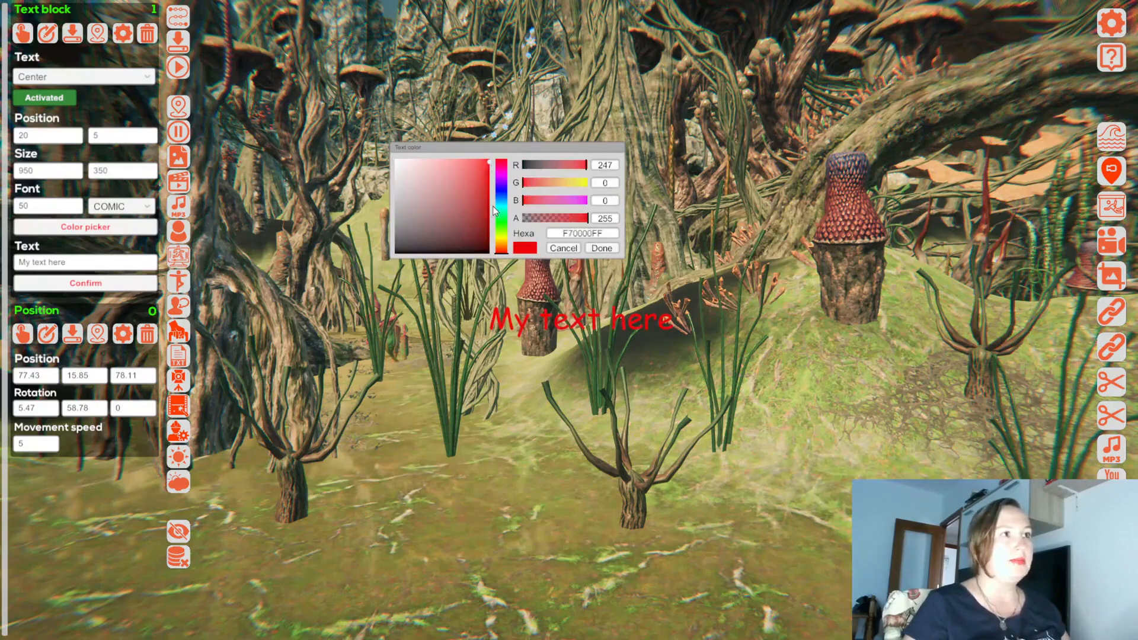
pyautogui.click(450, 221)
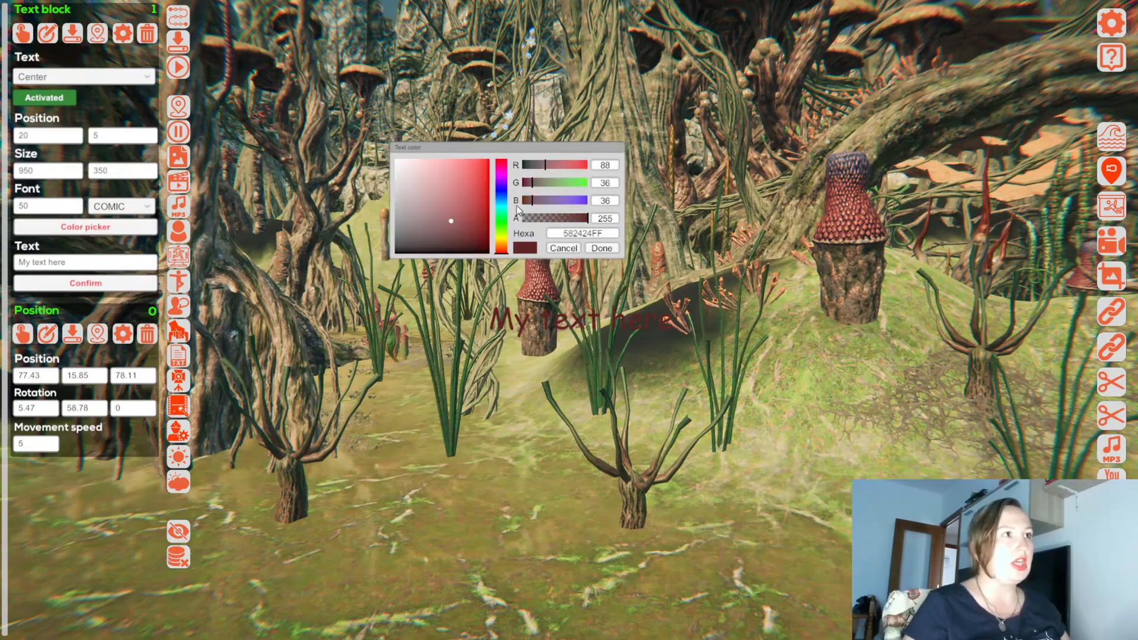
pyautogui.moveTo(504, 202); pyautogui.dragTo(501, 224)
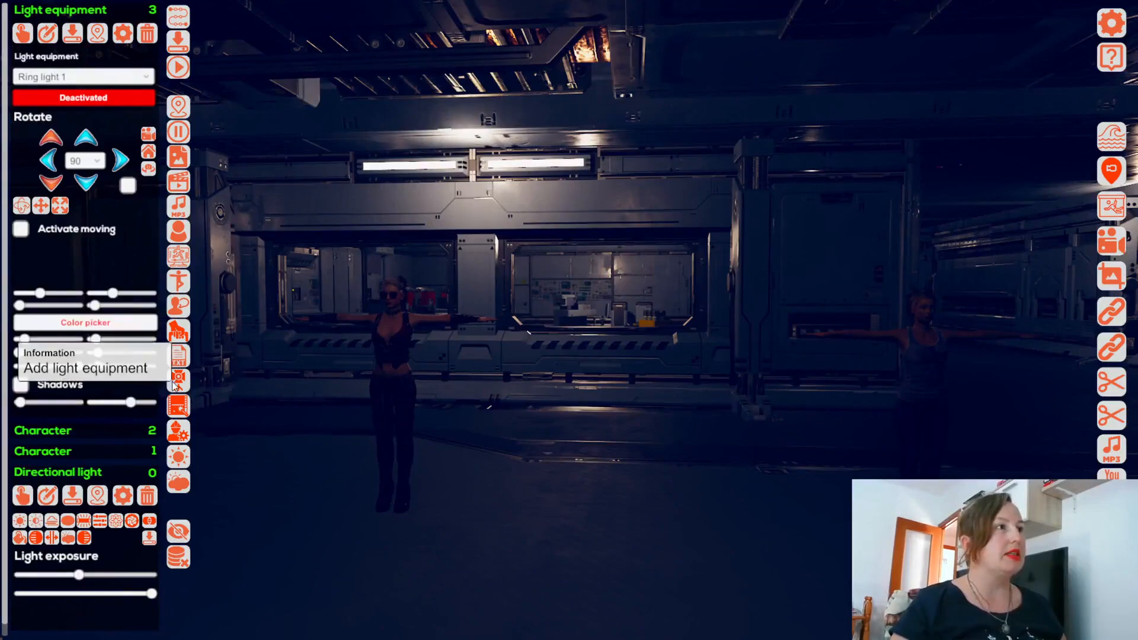
# Step: Choose Ring light 1 as the light equipment and activate it in the scene
pyautogui.click(106, 79)
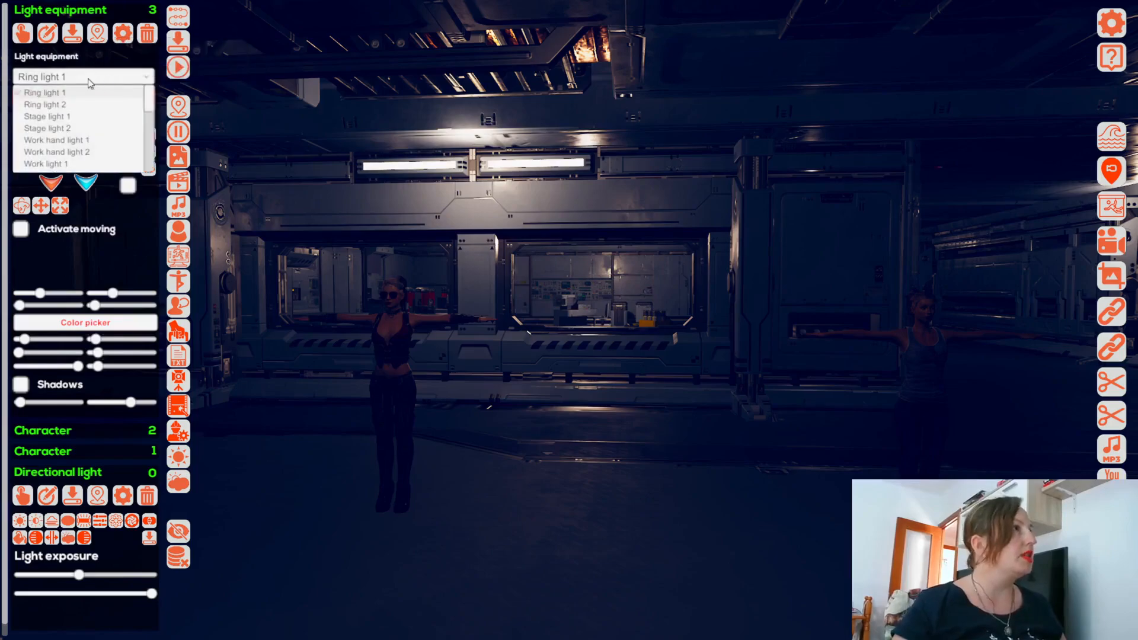
pyautogui.click(74, 93)
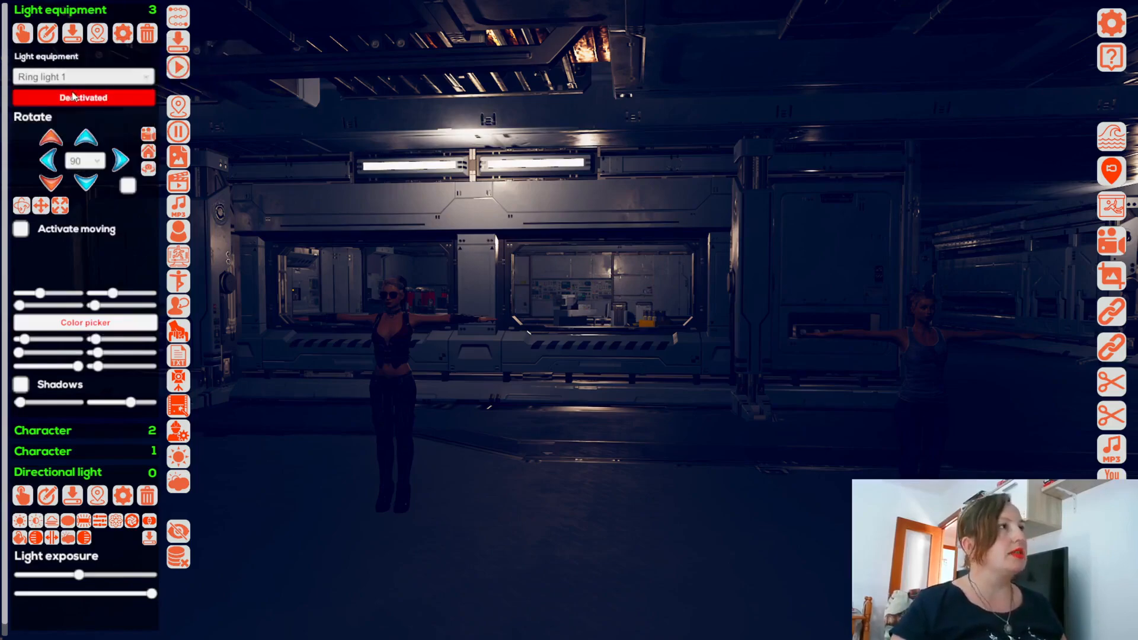
pyautogui.click(83, 98)
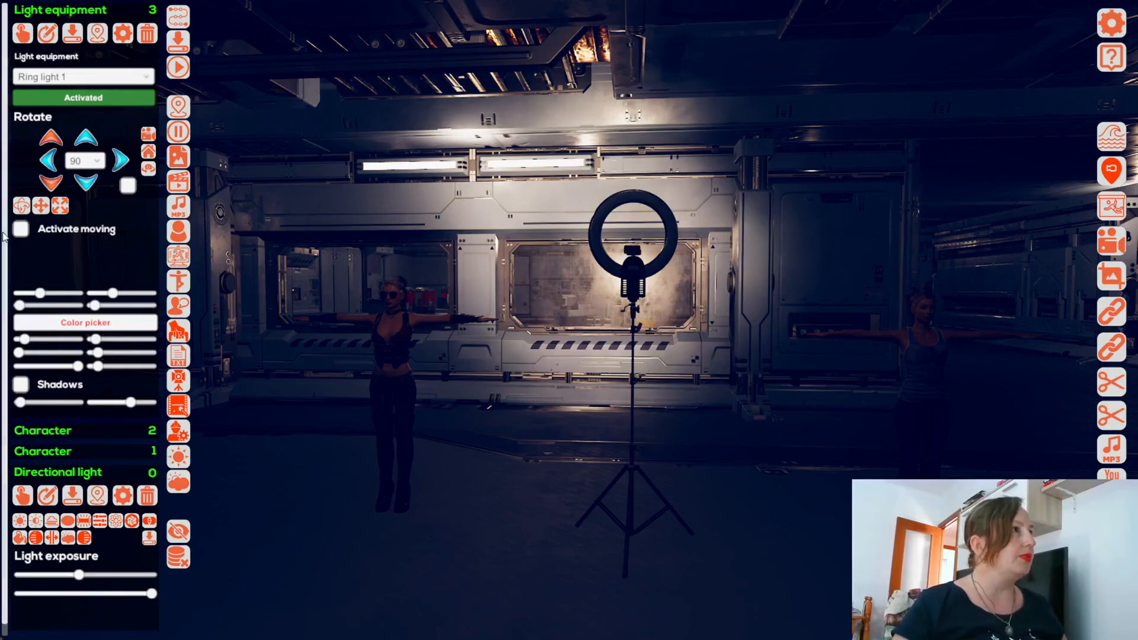
# Step: Rotate the ring light a full horizontal turn in 90-degree increments
pyautogui.click(119, 163)
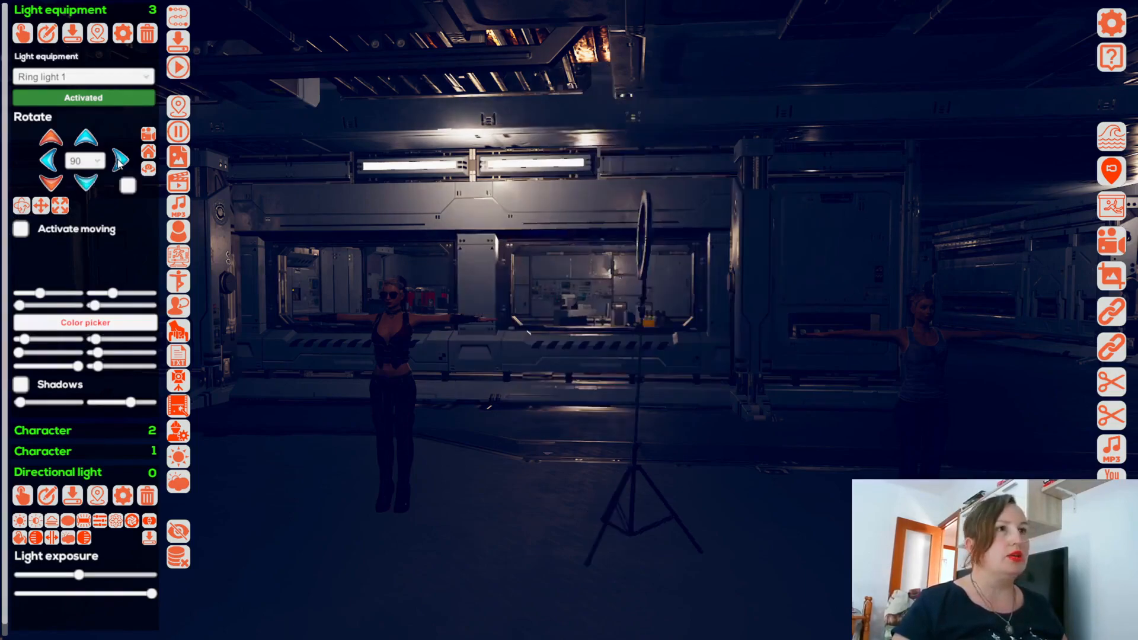
pyautogui.click(119, 160)
pyautogui.click(119, 160)
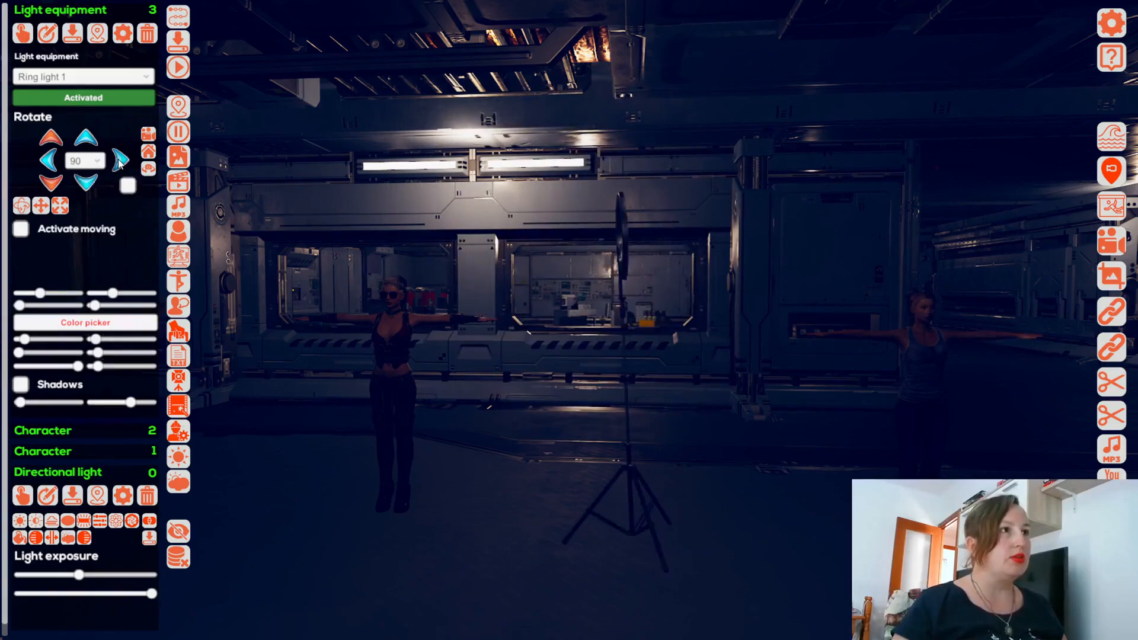
pyautogui.click(118, 161)
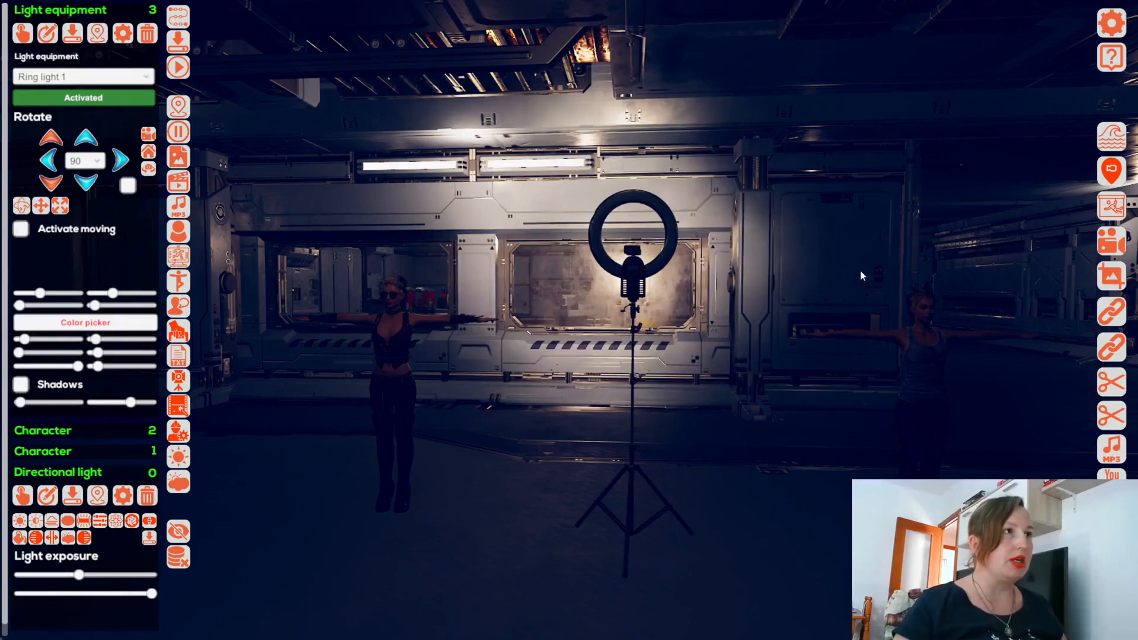
# Step: Switch the light equipment to Softbox 1 and activate it in place of the ring light
pyautogui.click(83, 77)
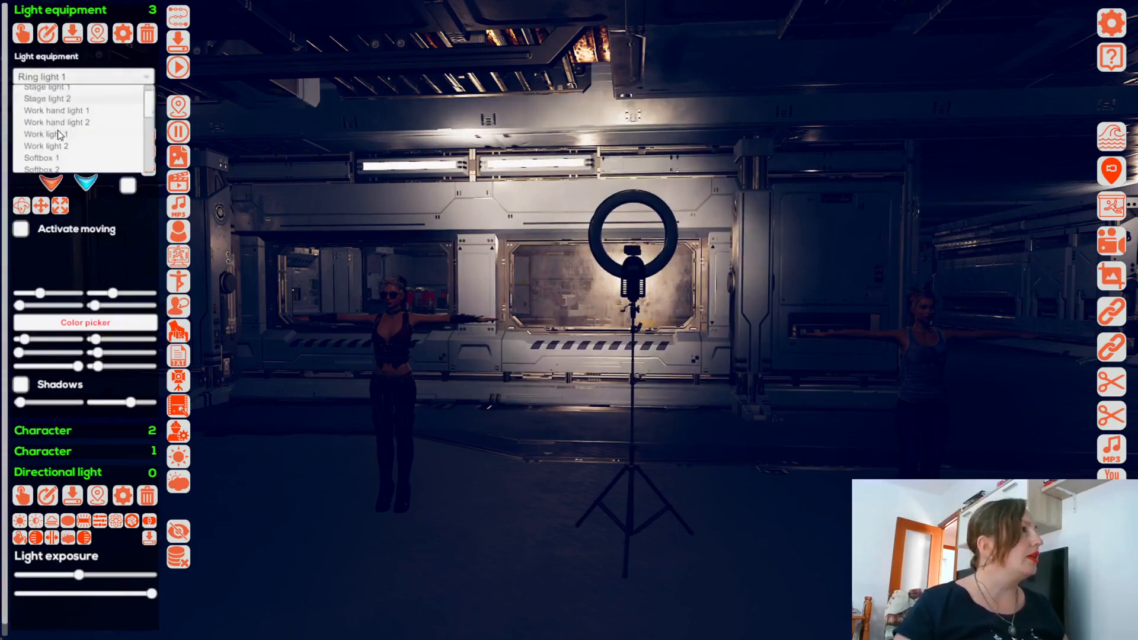
pyautogui.scroll(-2, 59, 135)
pyautogui.click(59, 128)
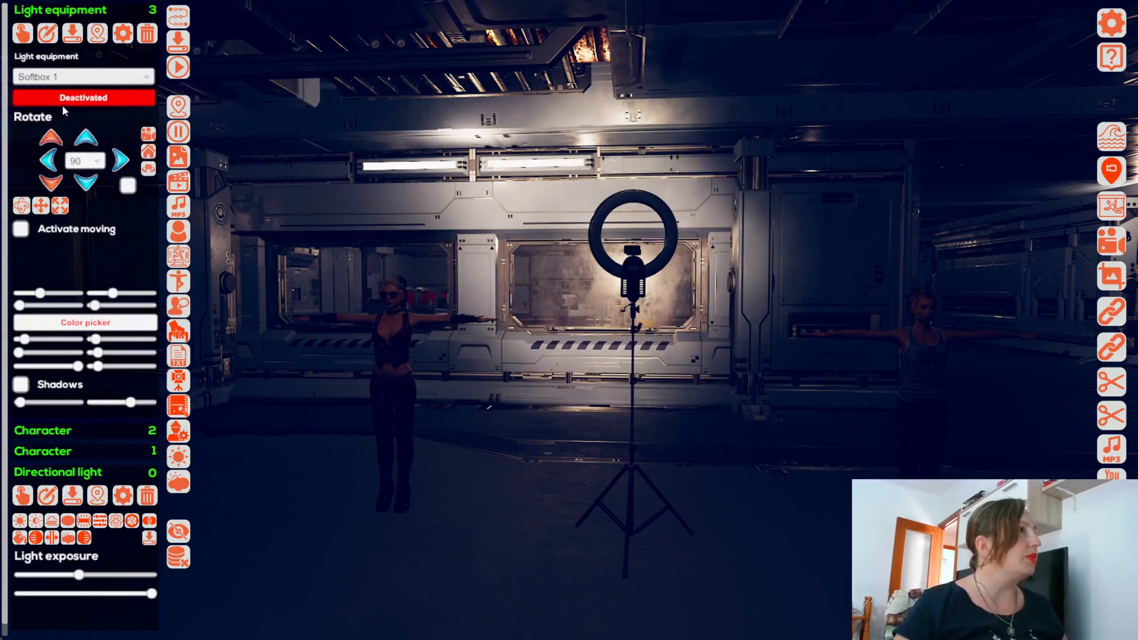
pyautogui.click(65, 99)
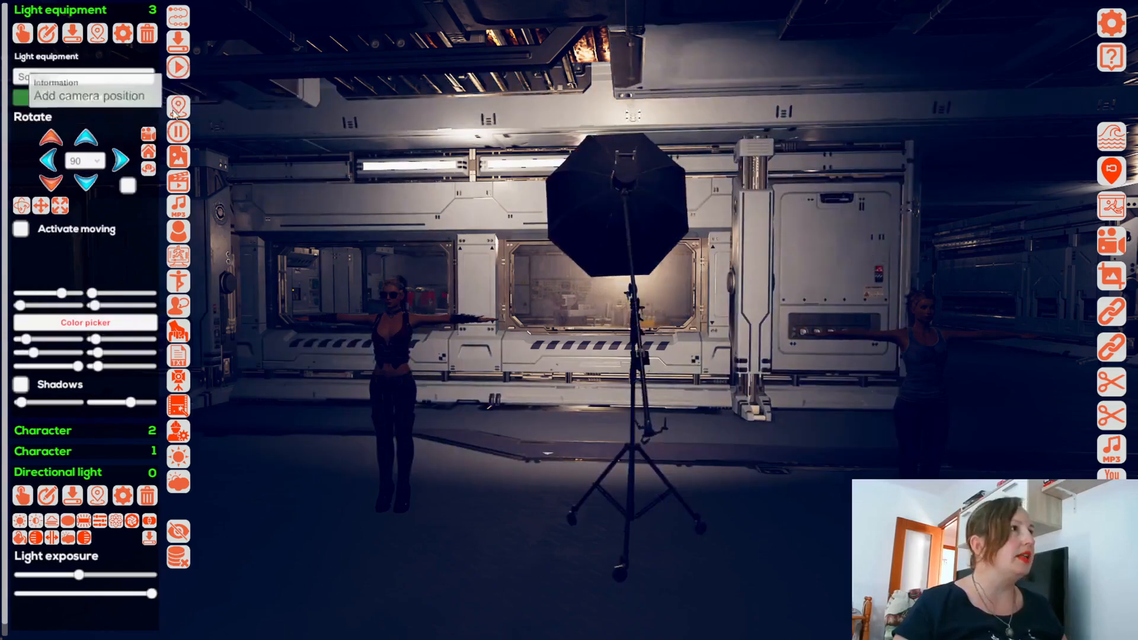
# Step: Rotate Softbox 1 horizontally in 90-degree increments to face each character and the camera, and return it to facing the back wall
pyautogui.click(119, 160)
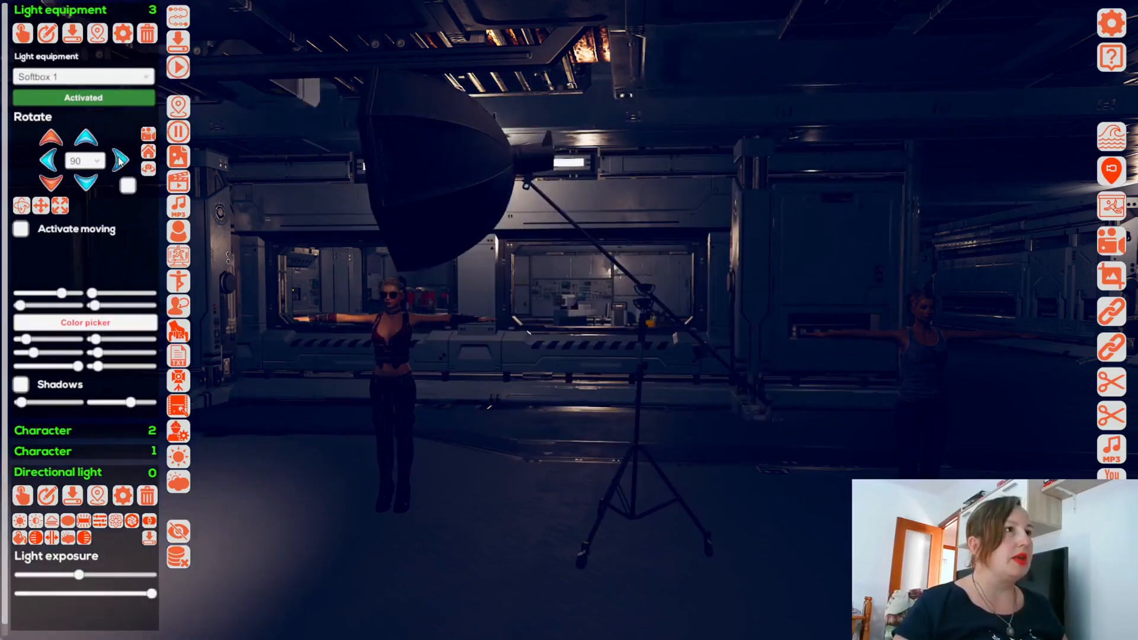
pyautogui.click(49, 162)
pyautogui.click(49, 161)
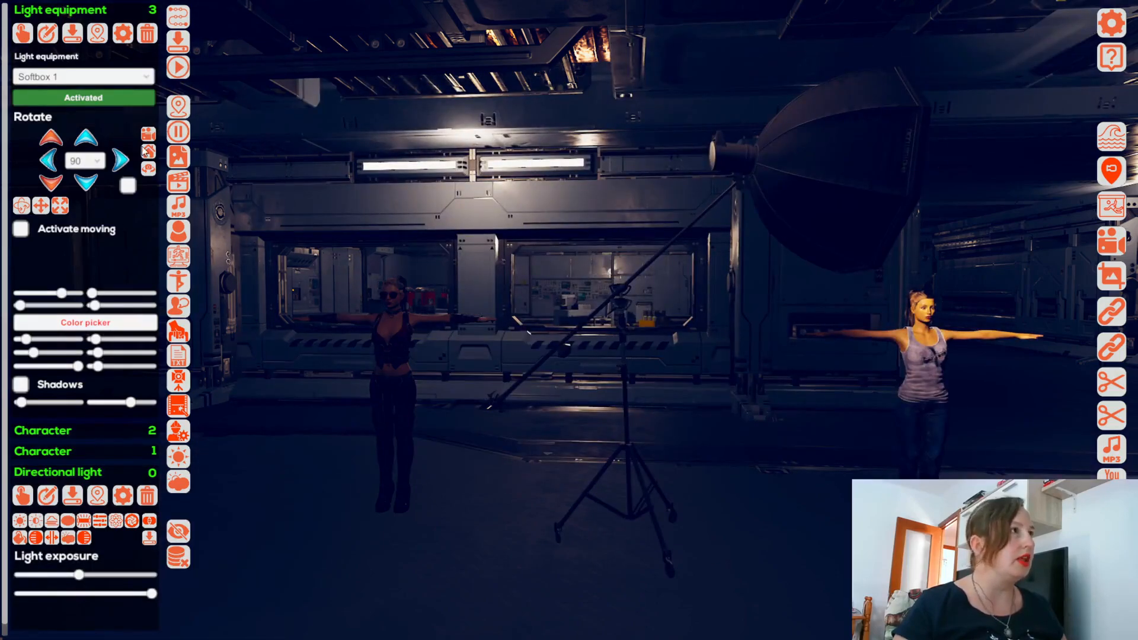
pyautogui.click(121, 161)
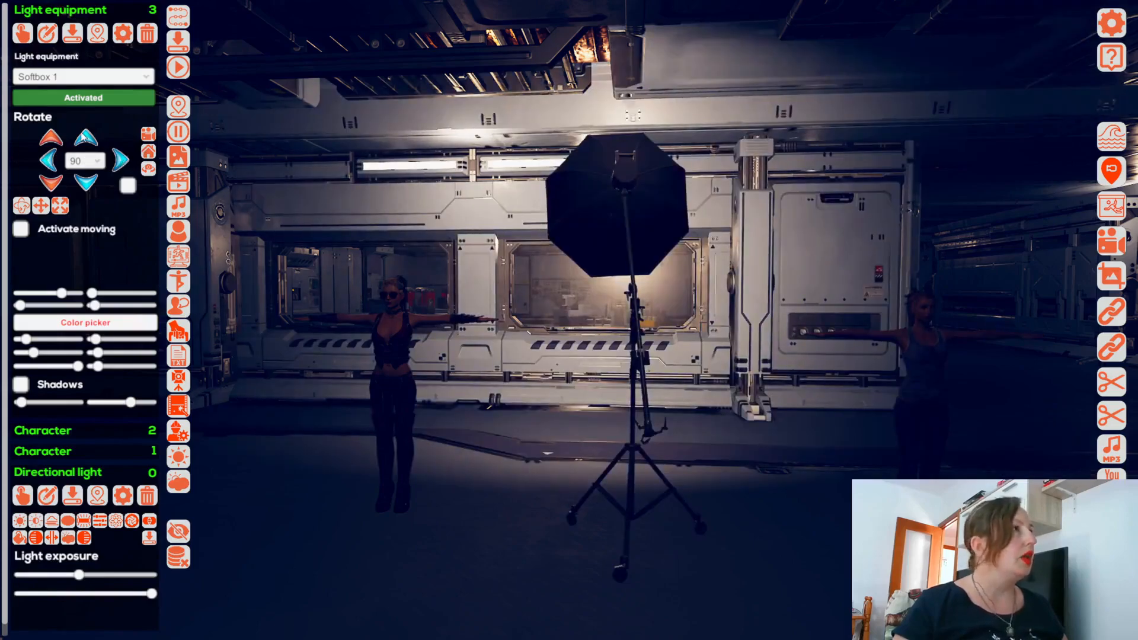
pyautogui.click(125, 167)
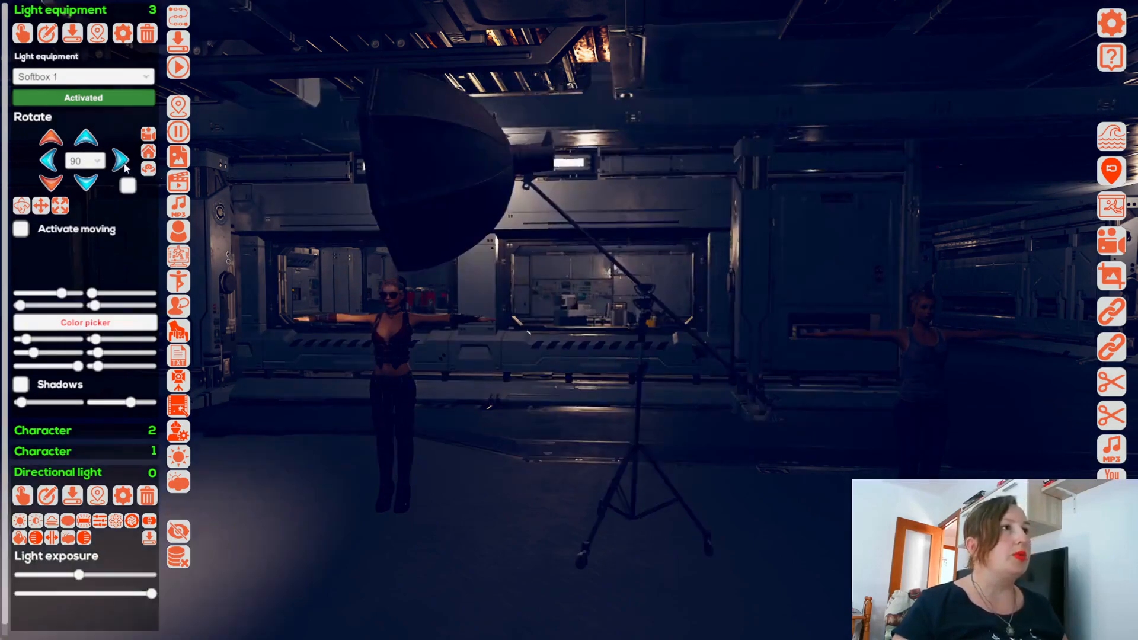
pyautogui.click(125, 167)
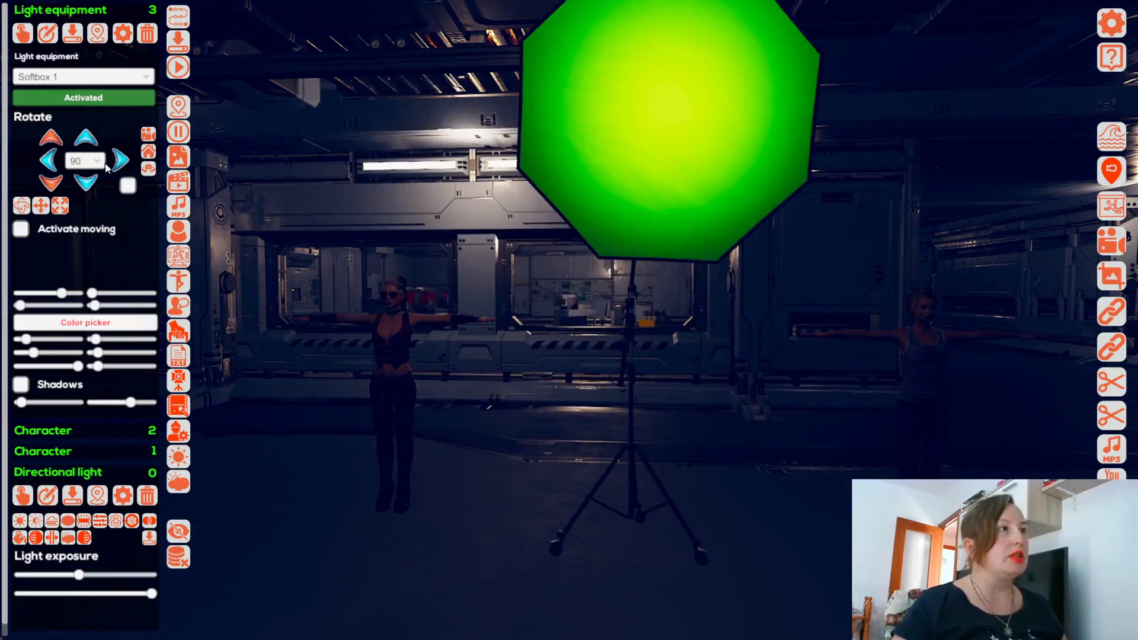
pyautogui.click(46, 157)
pyautogui.click(46, 157)
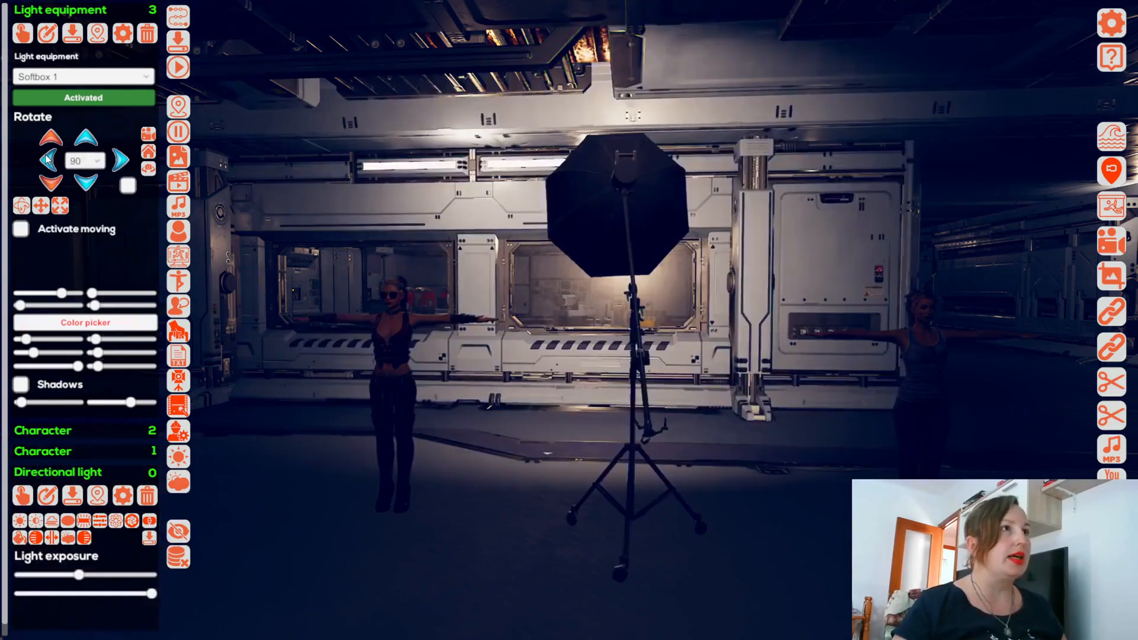
# Step: Switch the light equipment to Softbox2 1 and activate it
pyautogui.click(116, 77)
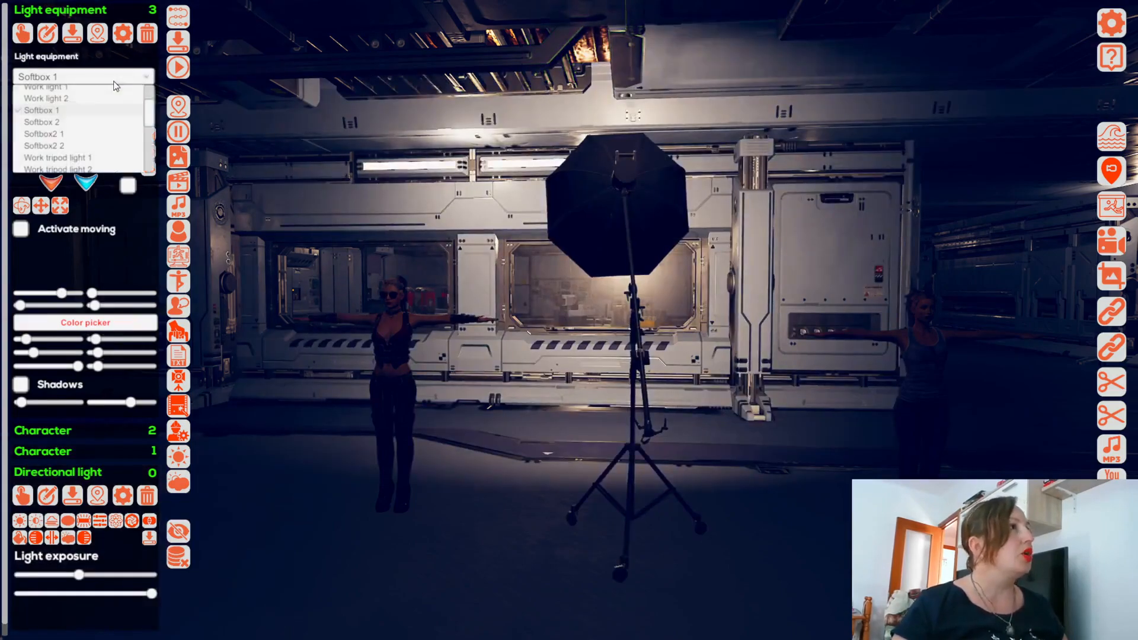
pyautogui.scroll(1, 98, 135)
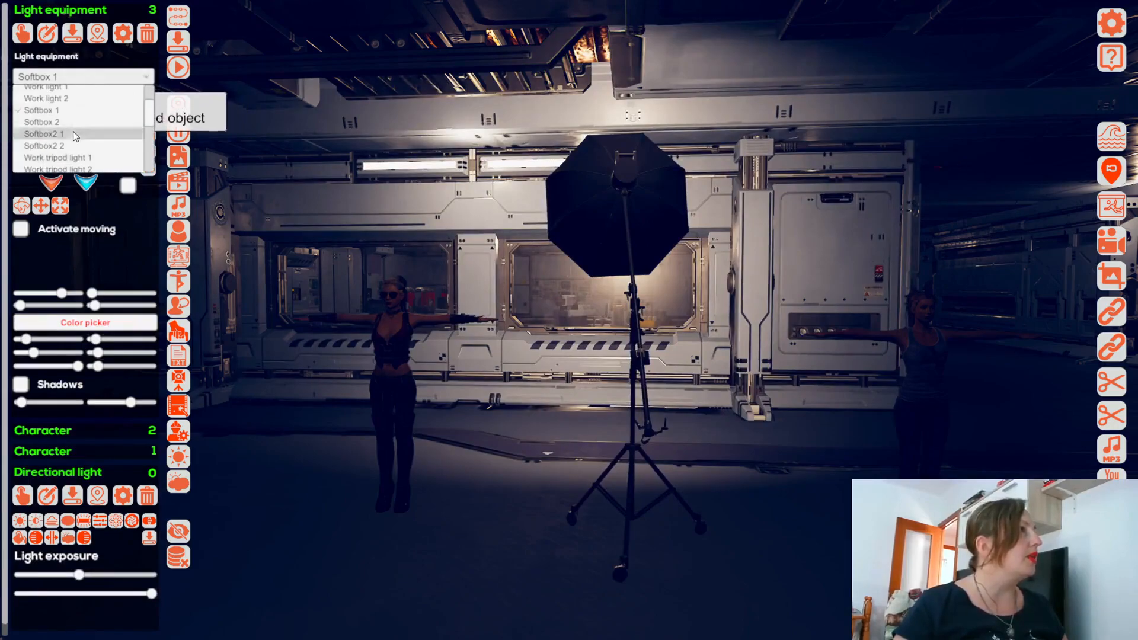
pyautogui.click(75, 135)
pyautogui.click(80, 98)
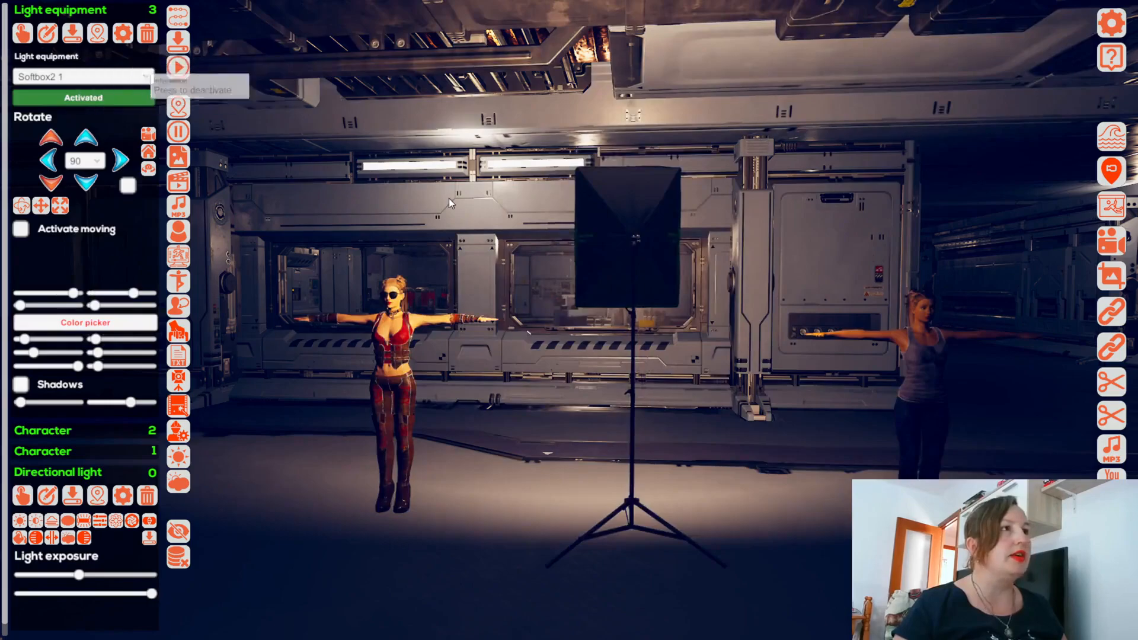
# Step: Rotate Softbox2 1 in 90-degree increments towards the sunglasses-wearing character, across to the other character, and back to the wall
pyautogui.click(117, 165)
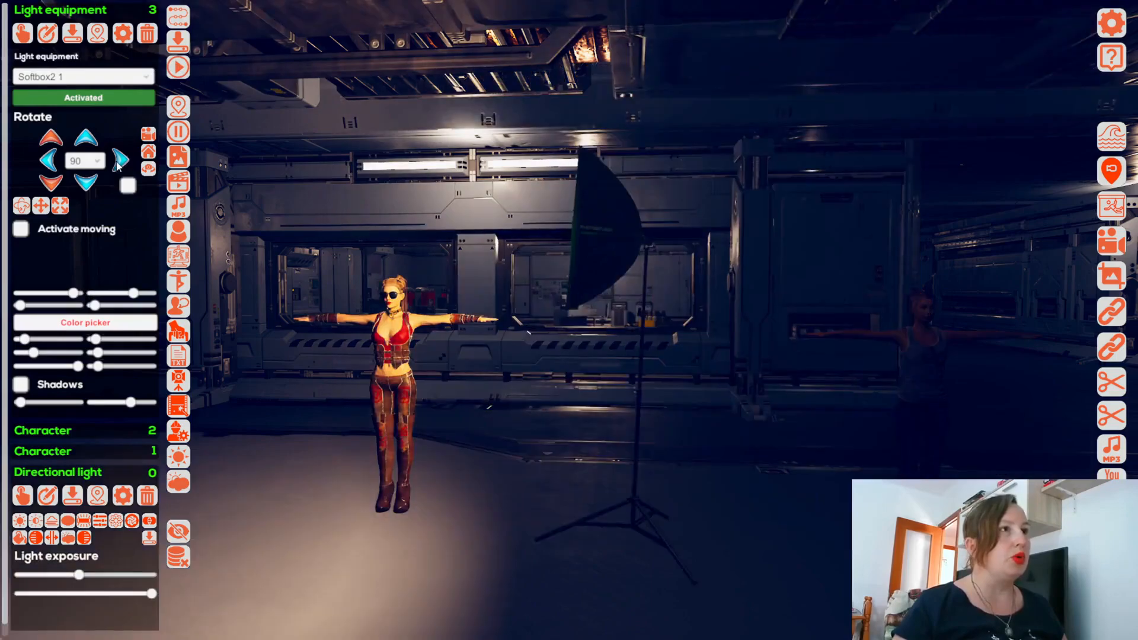
pyautogui.click(56, 169)
pyautogui.click(57, 168)
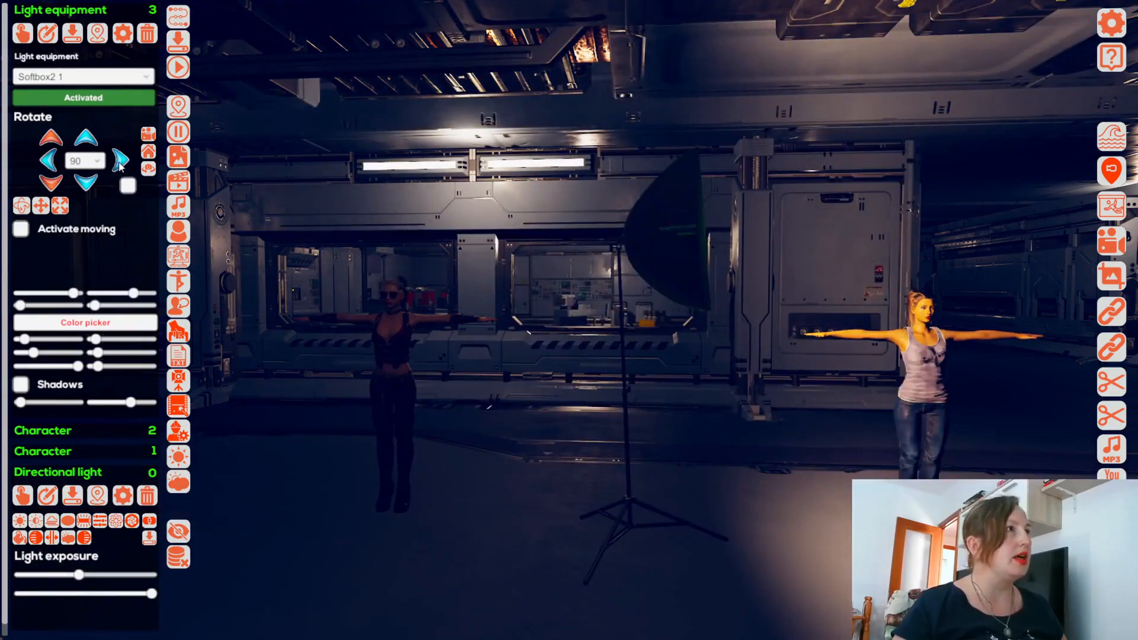
pyautogui.click(118, 165)
# Step: Switch the light equipment to Work tripod light 1 and activate it
pyautogui.click(93, 78)
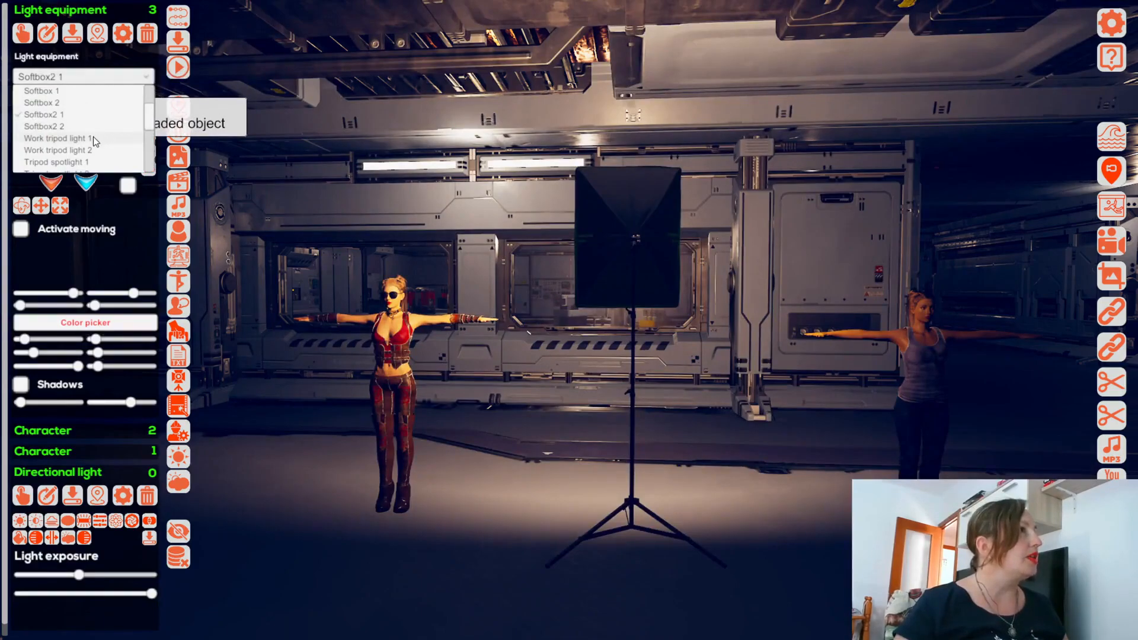
pyautogui.click(94, 137)
pyautogui.click(127, 101)
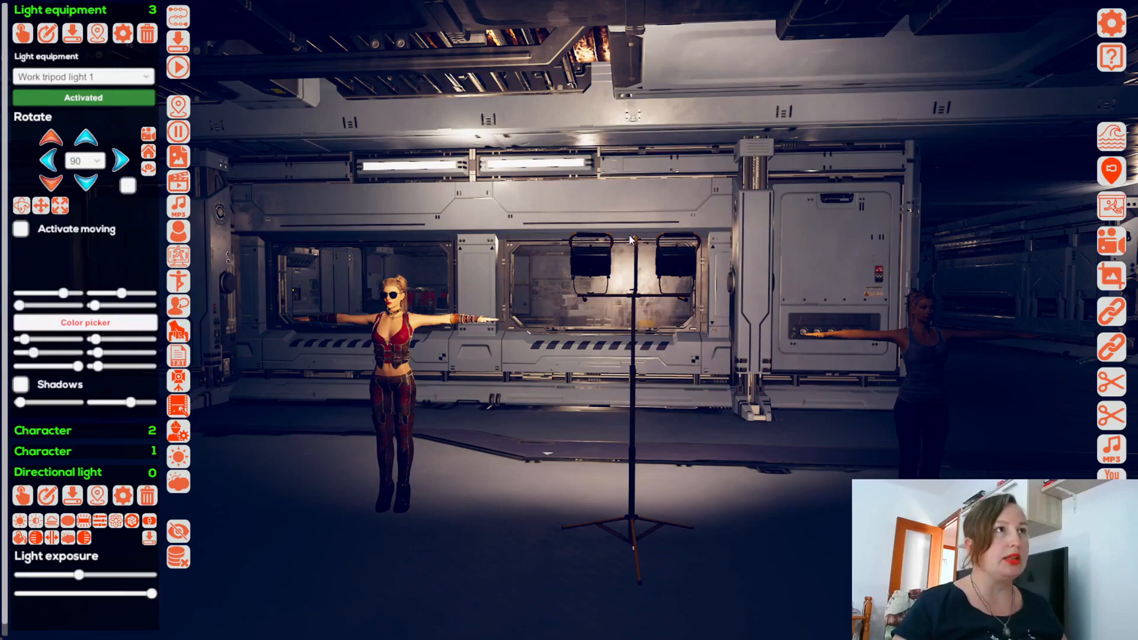
# Step: Rotate Work tripod light 1 in 90-degree increments towards the sunglasses-wearing character, and across to face the other character
pyautogui.click(123, 160)
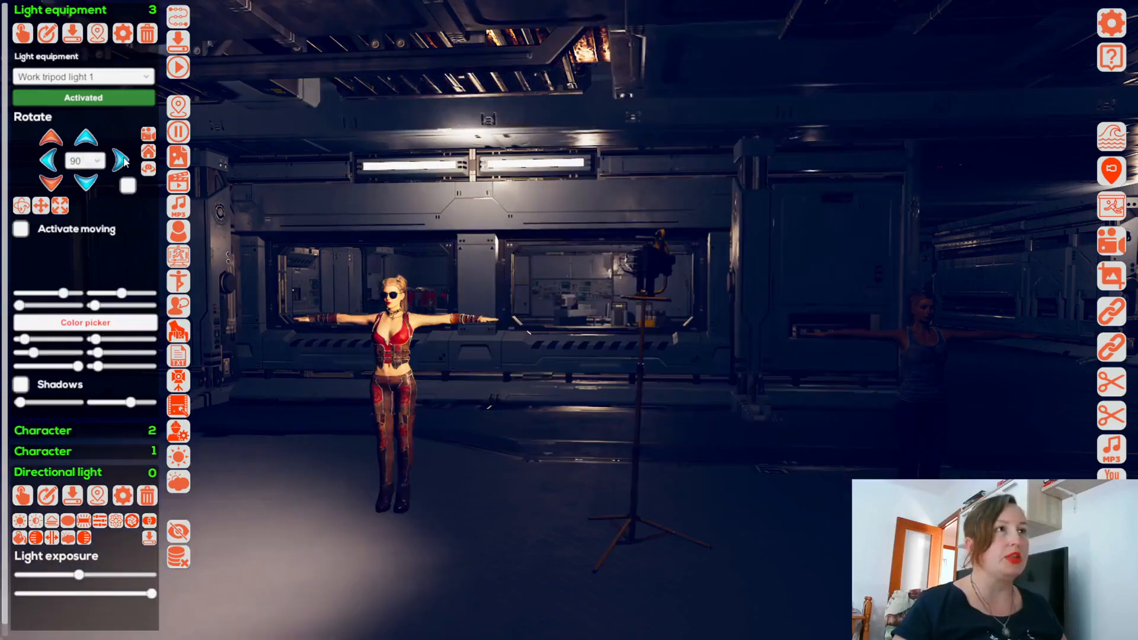
pyautogui.click(48, 165)
pyautogui.click(49, 165)
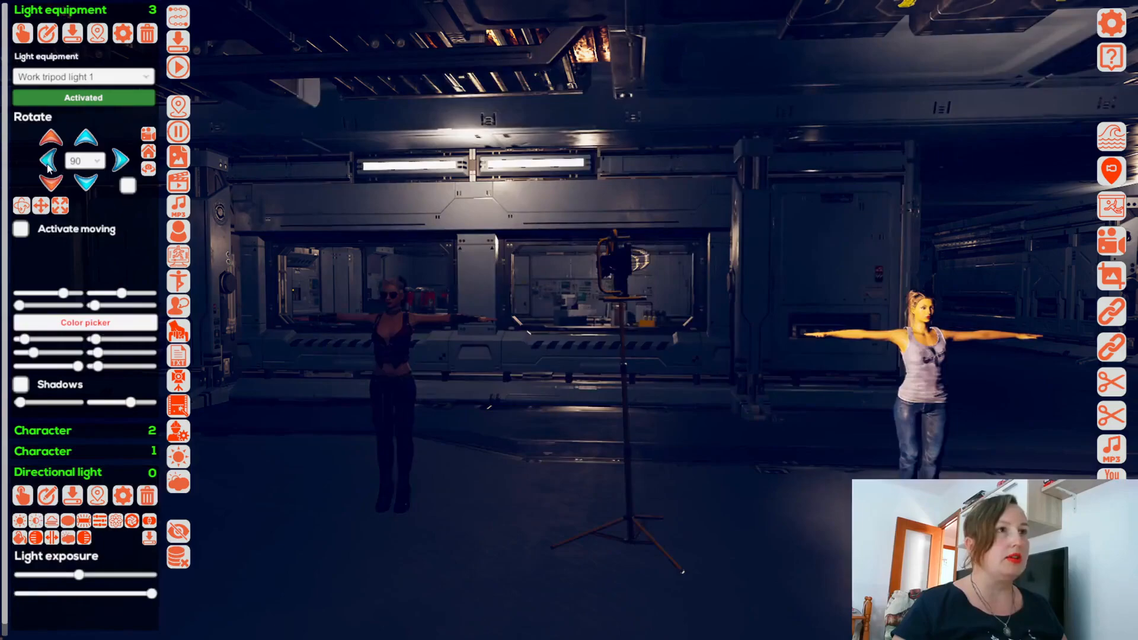
# Step: Rotate Work tripod light 1 by 90 degrees back to the wall, and replace it with an activated Tripod spotlight 1
pyautogui.click(120, 161)
pyautogui.click(75, 81)
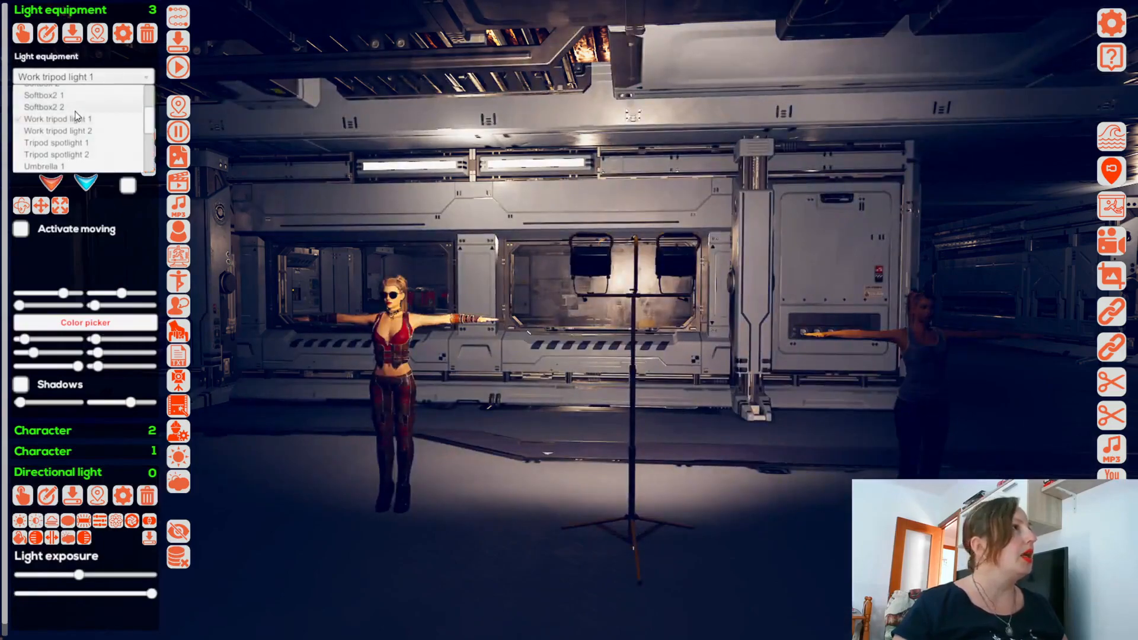
pyautogui.click(95, 138)
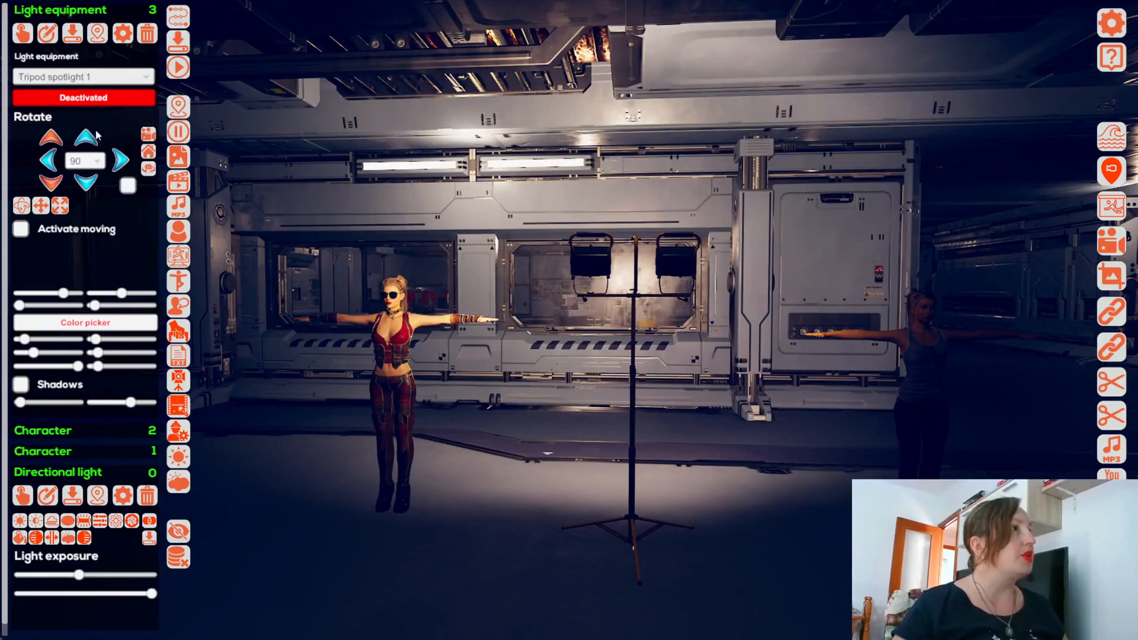
pyautogui.click(93, 99)
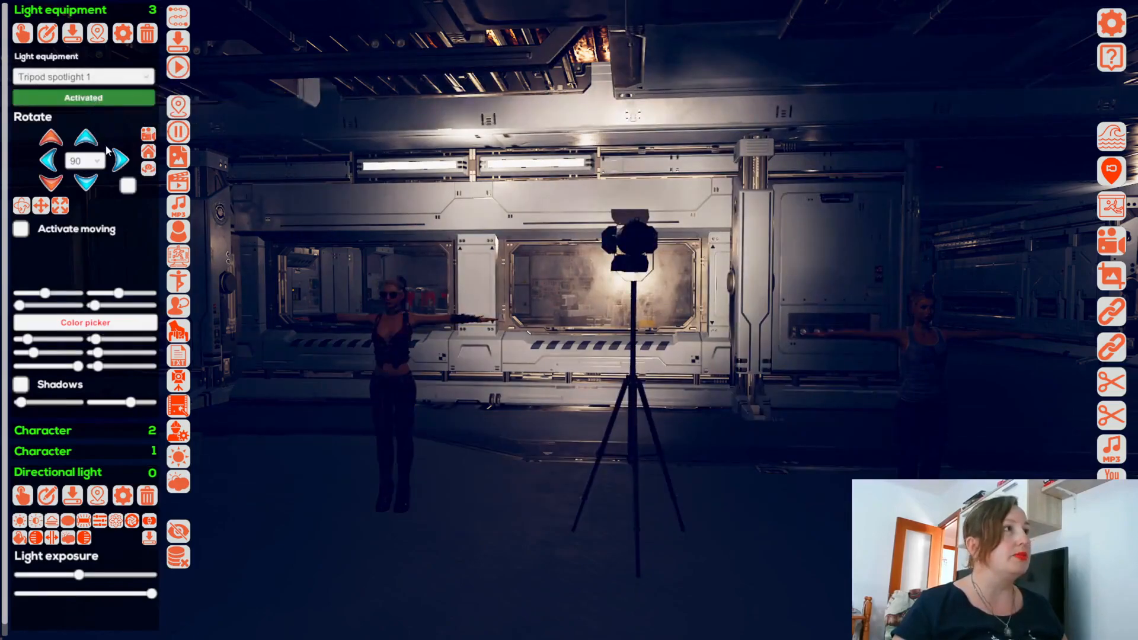
# Step: Rotate Tripod spotlight 1 in 90-degree increments towards the sunglasses-wearing character, across to the other character, and back to the wall
pyautogui.click(128, 158)
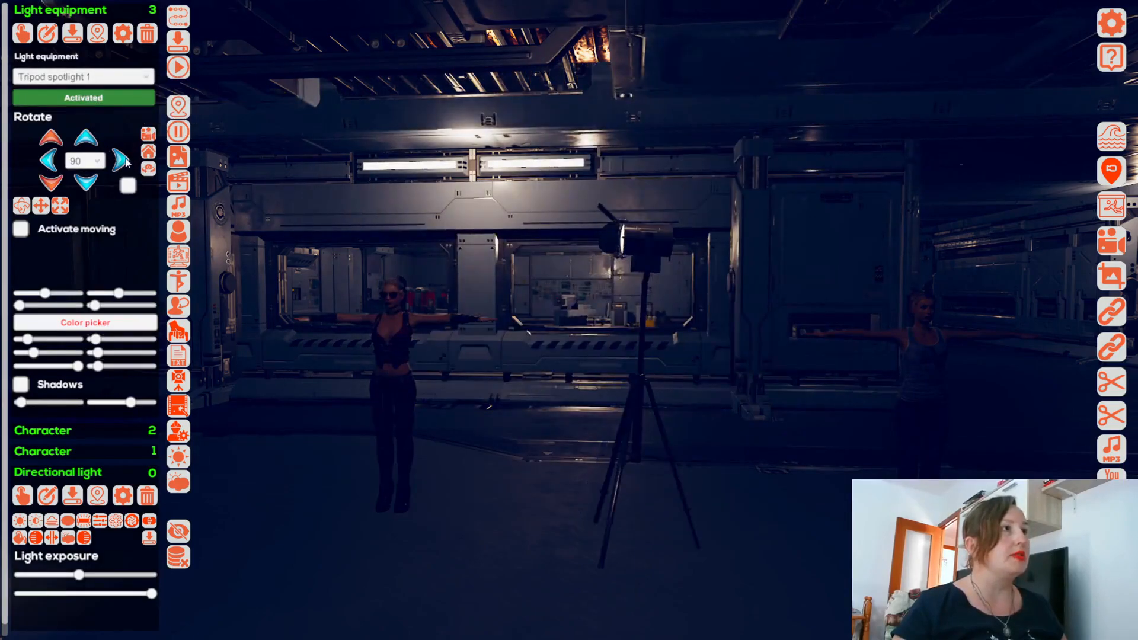
pyautogui.click(46, 161)
pyautogui.click(47, 161)
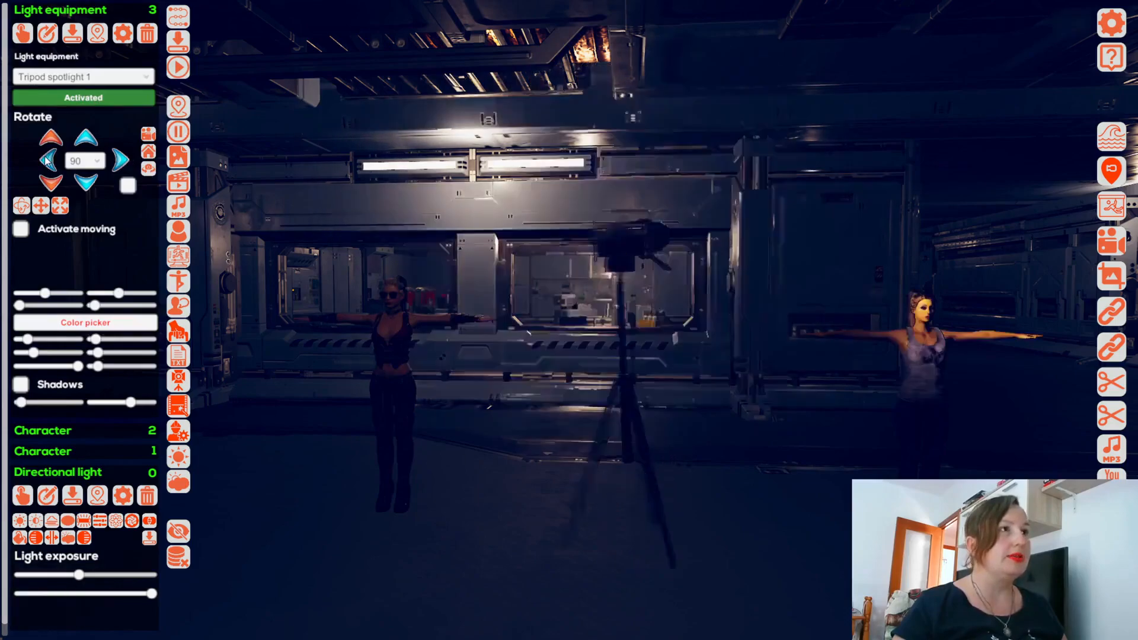
pyautogui.click(121, 161)
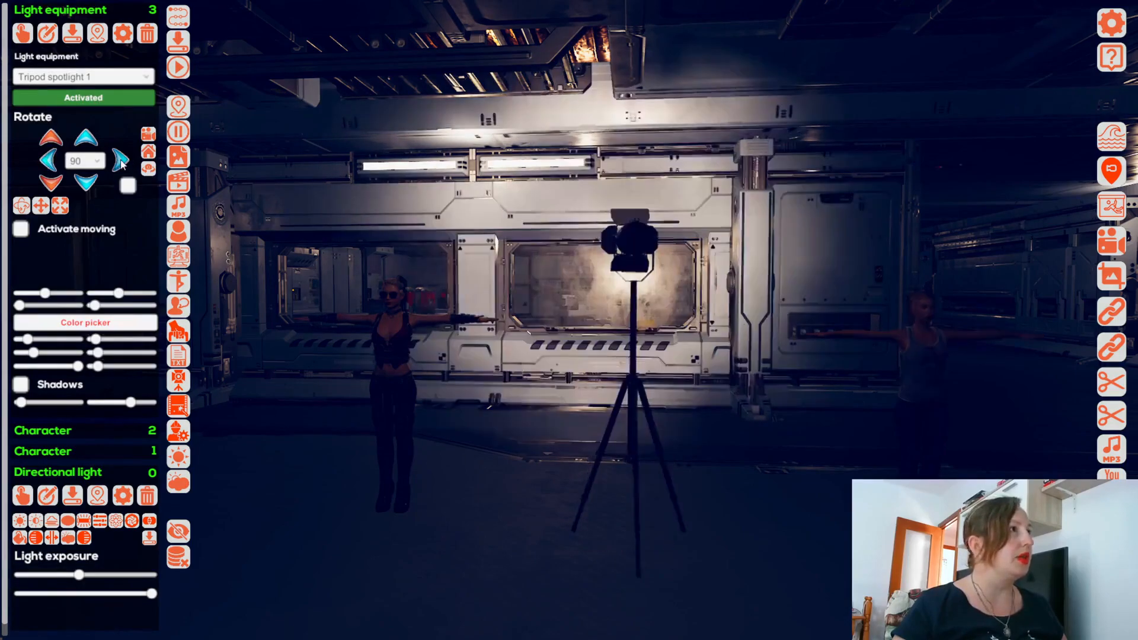
# Step: Switch to Umbrella 1, activate it, and rotate it 90 degrees towards the sunglasses-wearing character and back to the wall
pyautogui.click(87, 78)
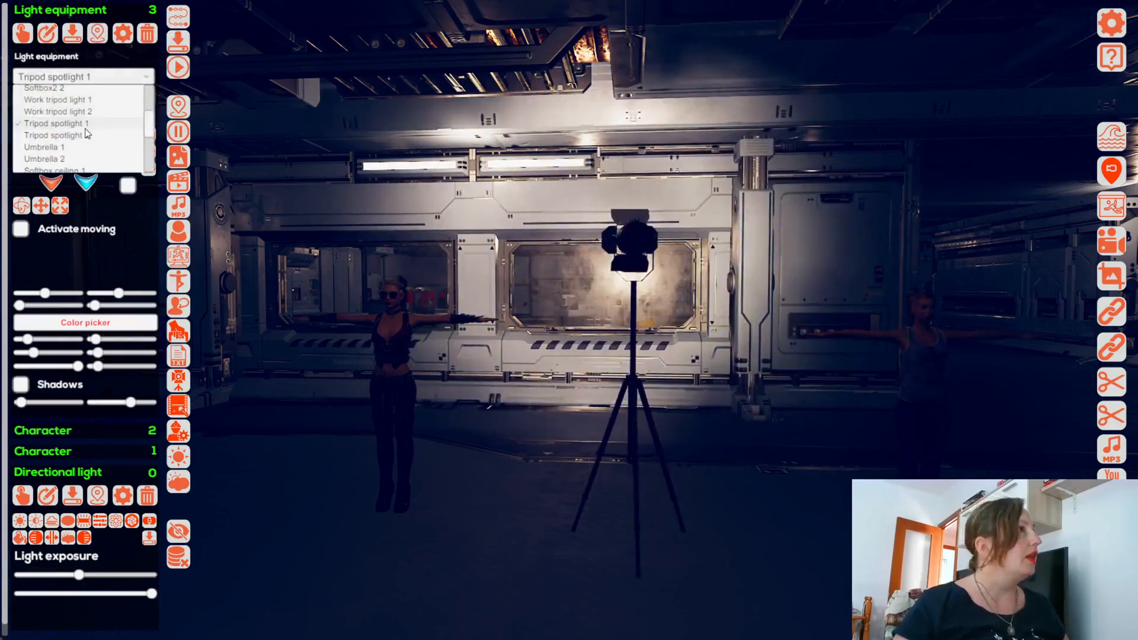
pyautogui.click(45, 117)
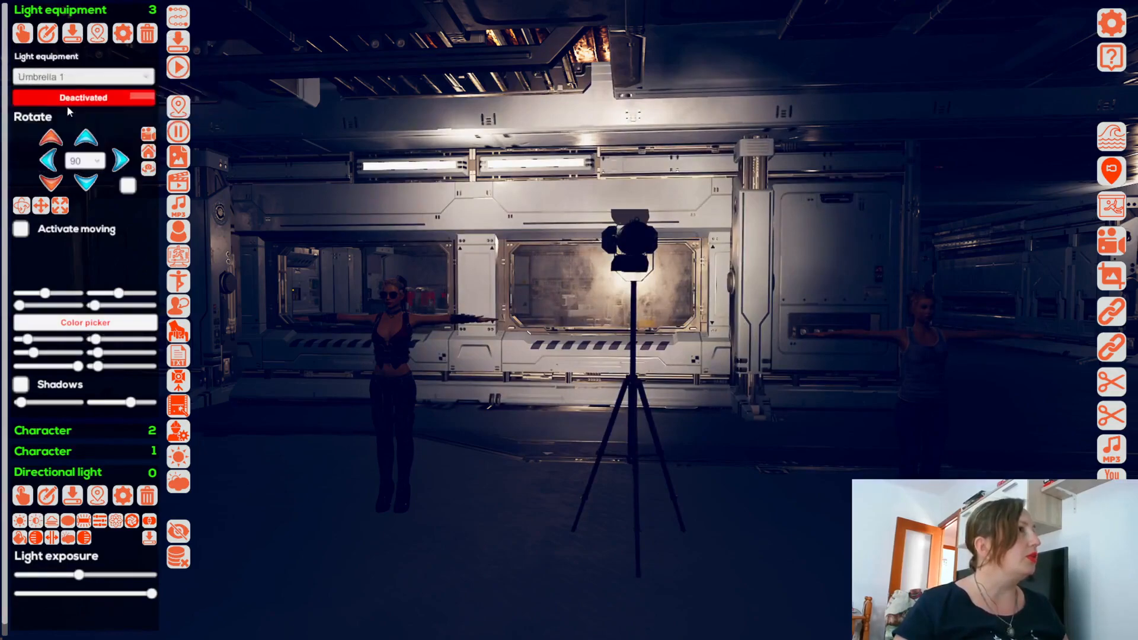
pyautogui.click(68, 98)
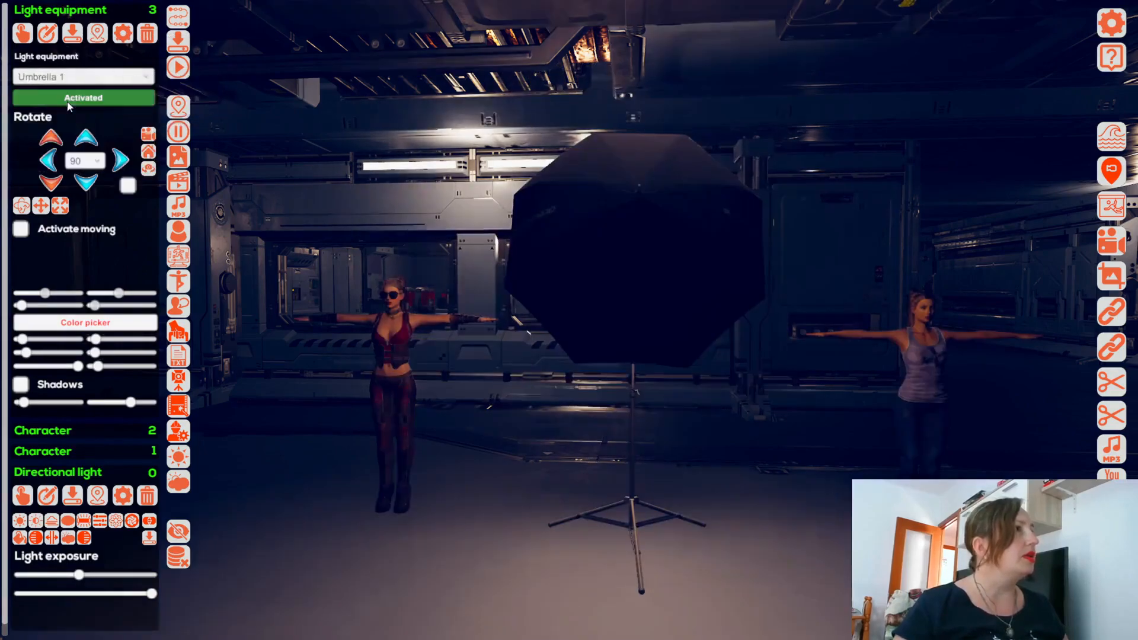
pyautogui.click(121, 160)
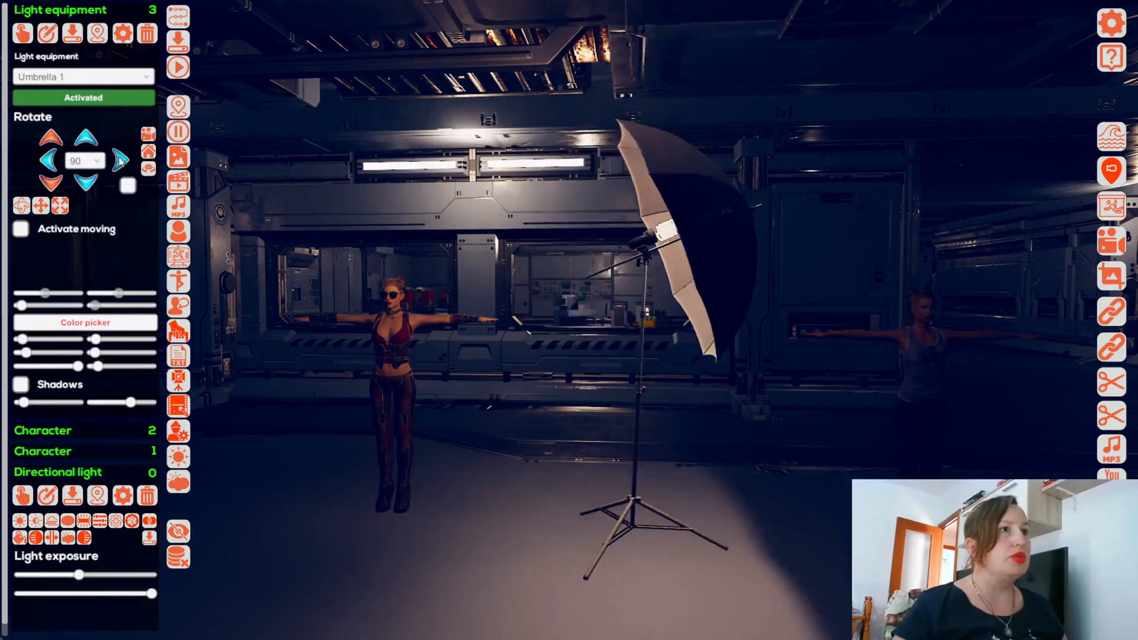
pyautogui.click(49, 160)
# Step: Switch the light equipment to Light bulb point 1 and activate it
pyautogui.click(96, 75)
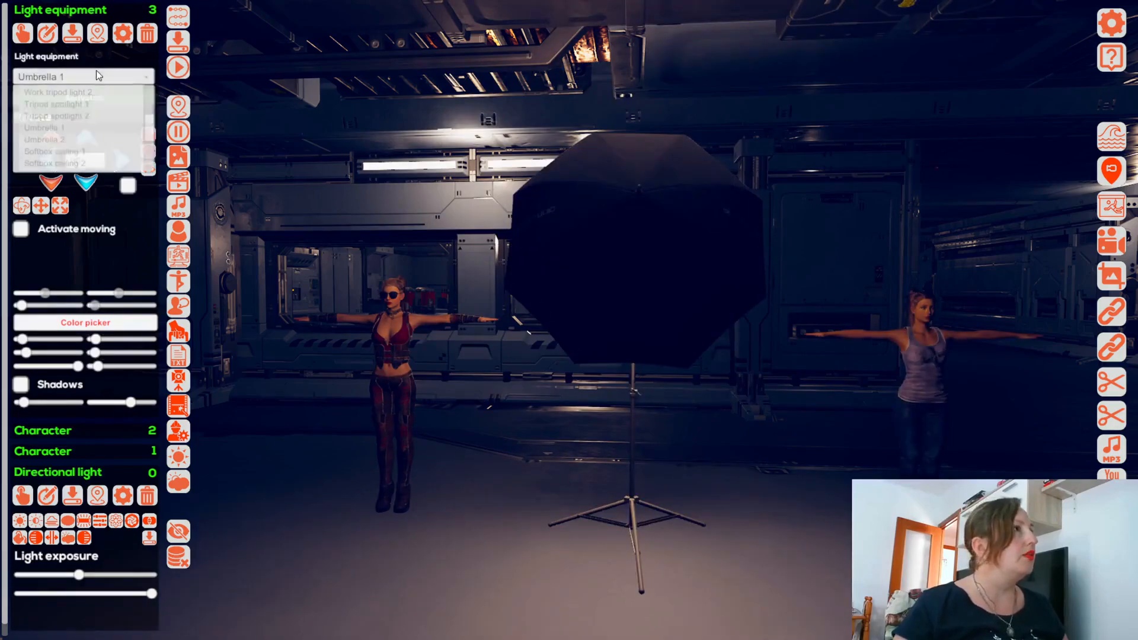
pyautogui.scroll(-3, 112, 139)
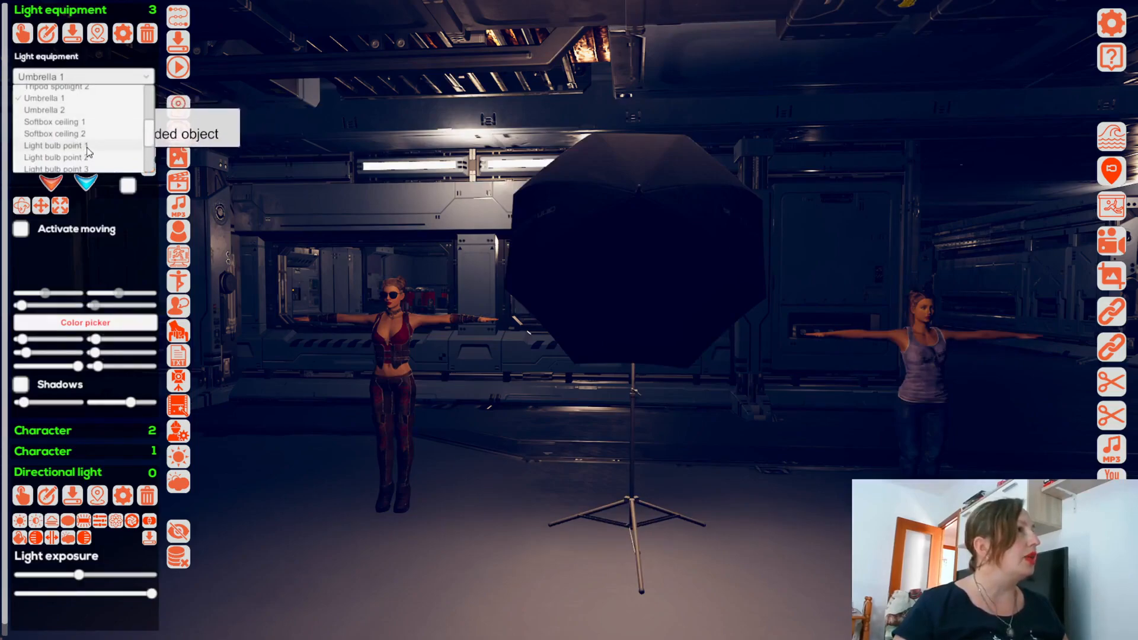
pyautogui.click(87, 147)
pyautogui.click(113, 97)
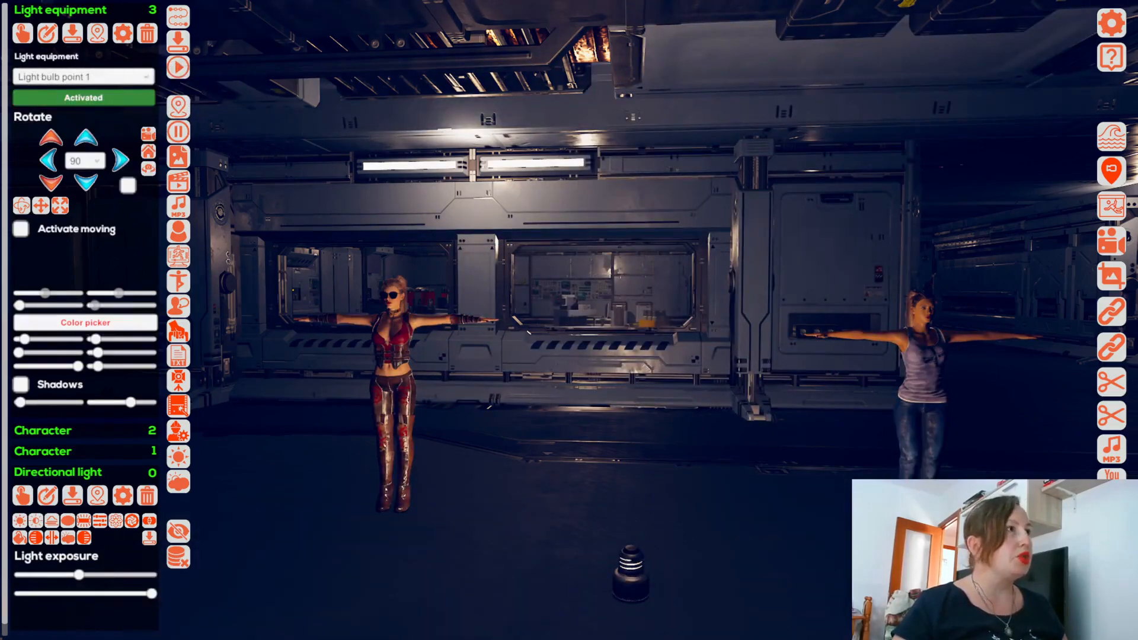
# Step: Switch the light equipment to Light bulb spot 1, activate it, and rotate it by 90 degrees
pyautogui.click(88, 77)
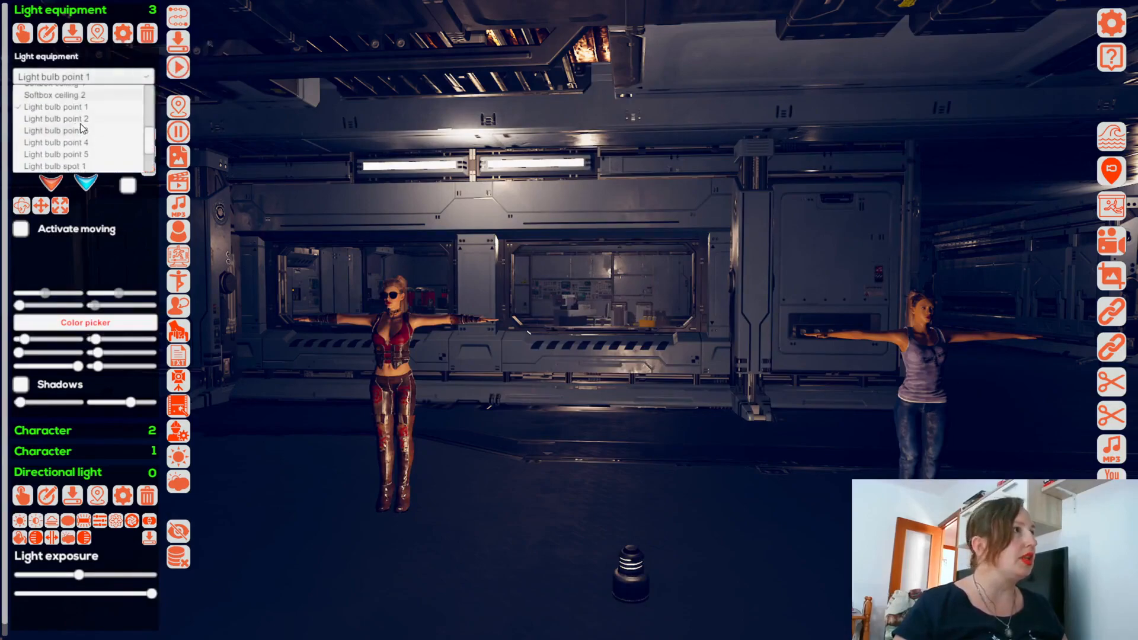
pyautogui.click(71, 136)
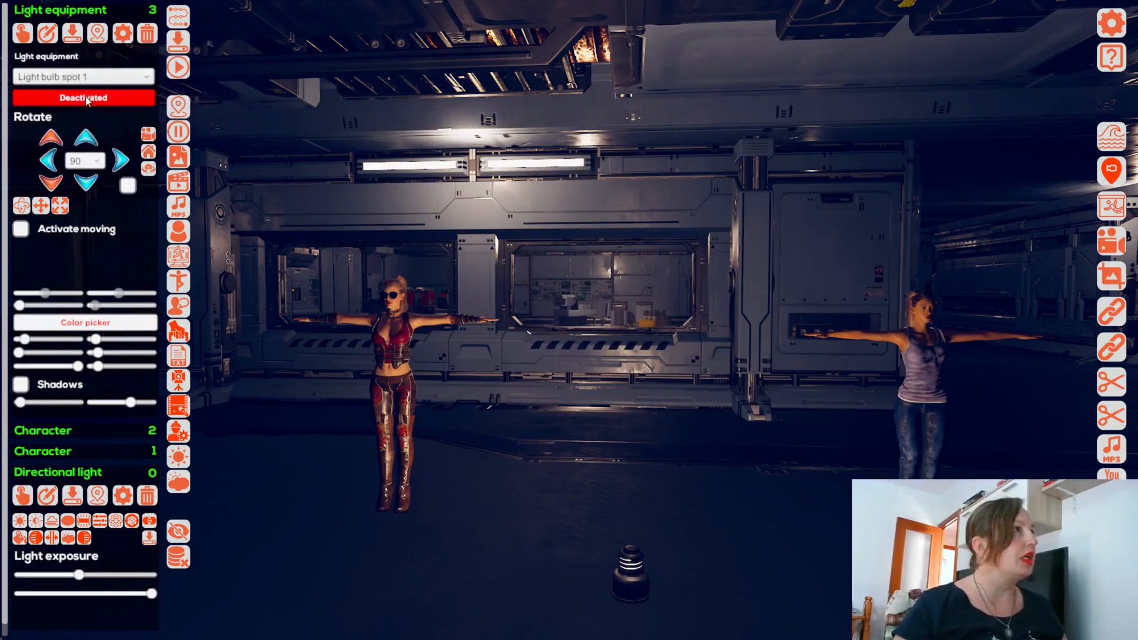
pyautogui.click(86, 98)
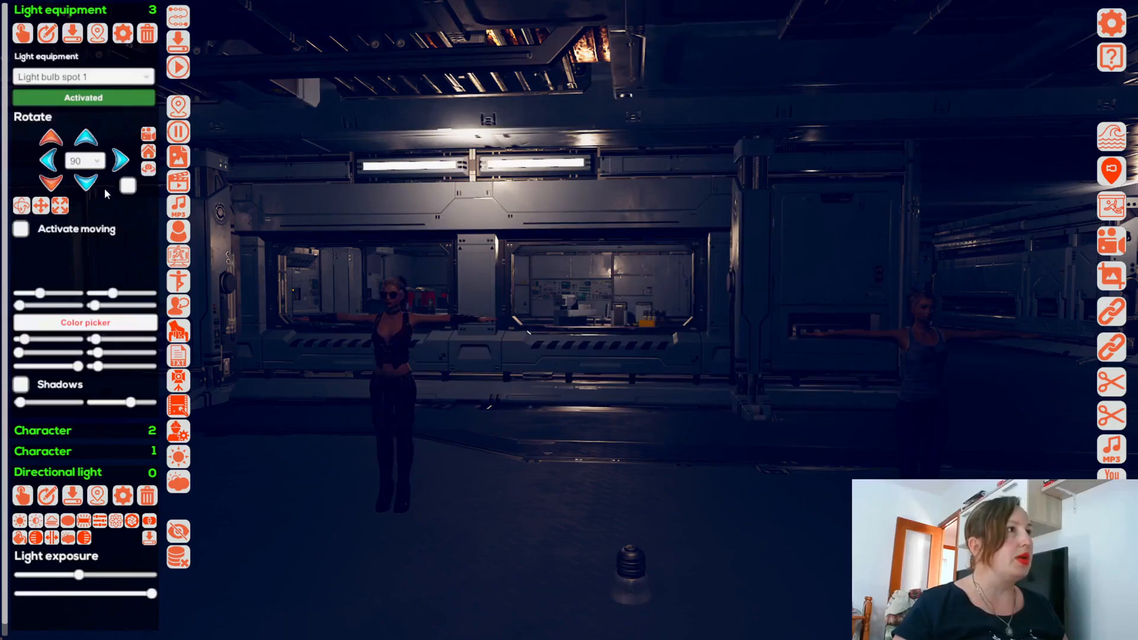
pyautogui.click(122, 165)
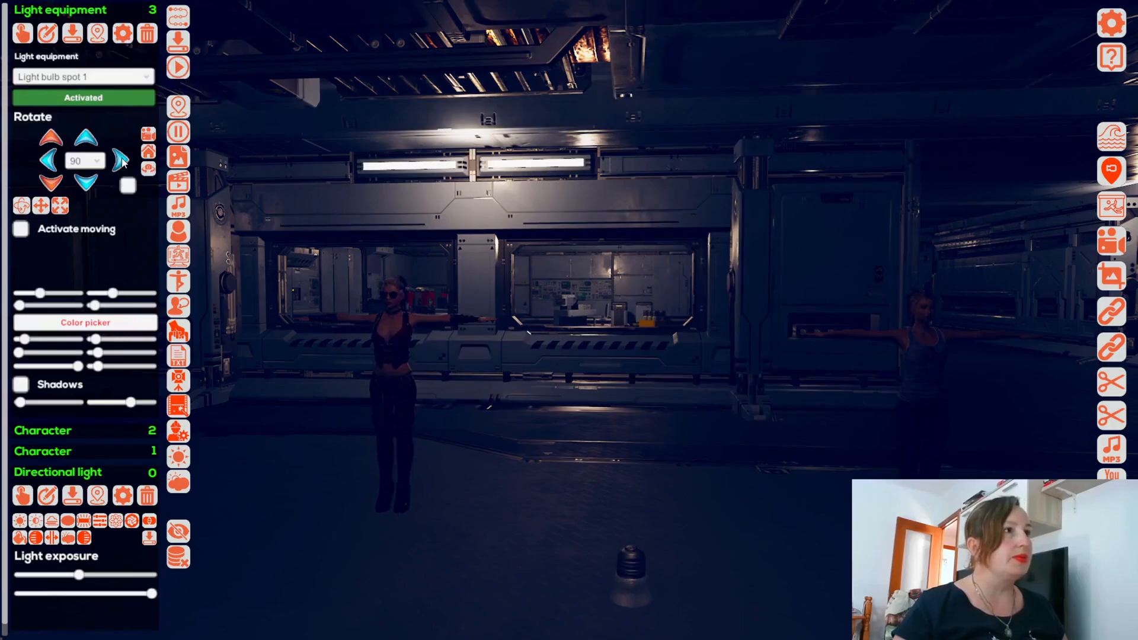
# Step: Switch the light equipment to Disco light 01, activate it, and try rotating it in 90-degree increments
pyautogui.click(49, 72)
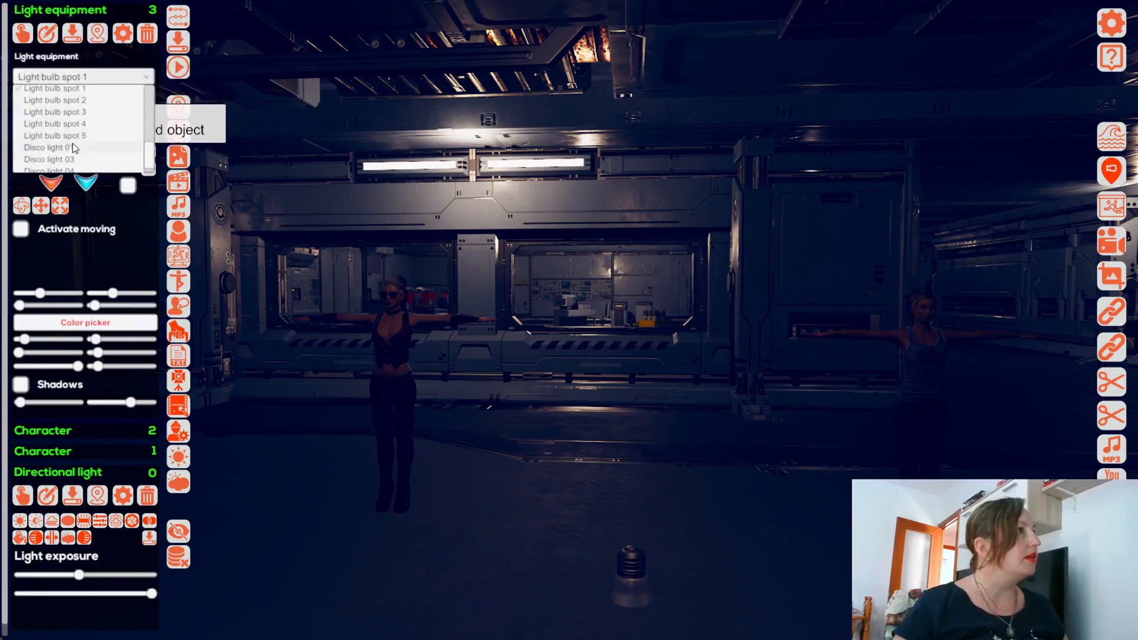
pyautogui.click(68, 148)
pyautogui.click(92, 99)
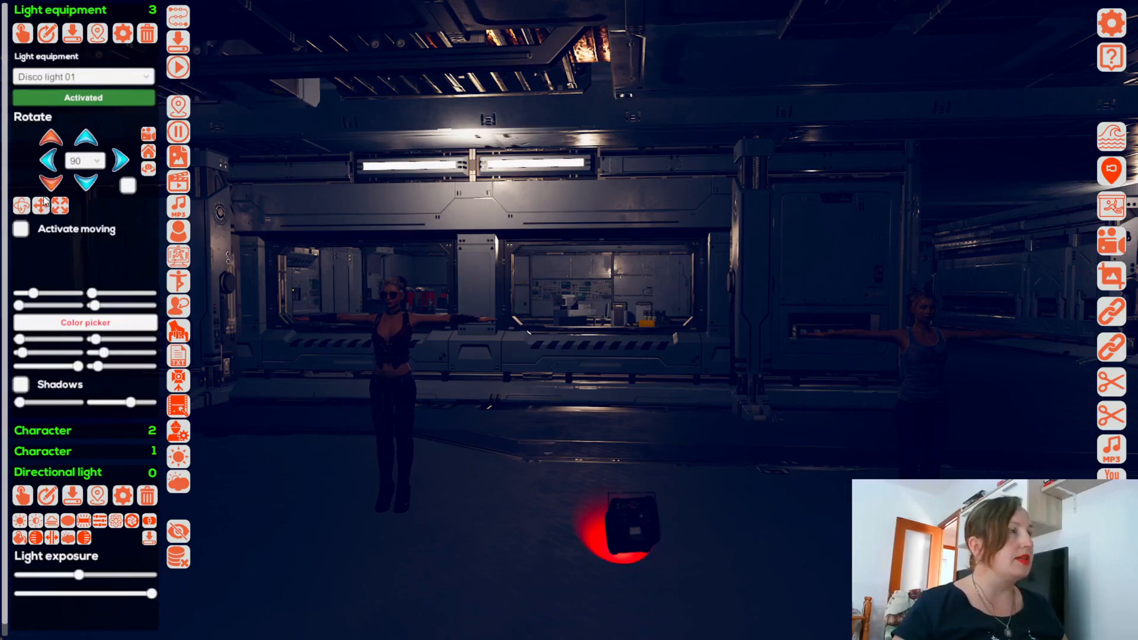
pyautogui.click(55, 138)
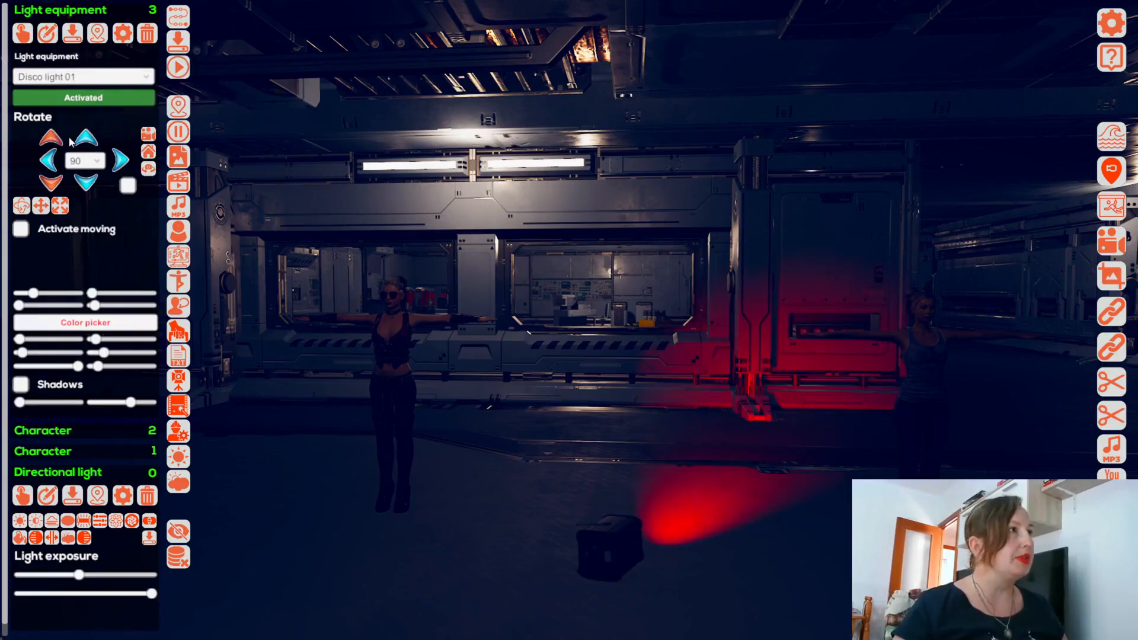
pyautogui.click(118, 164)
pyautogui.click(47, 160)
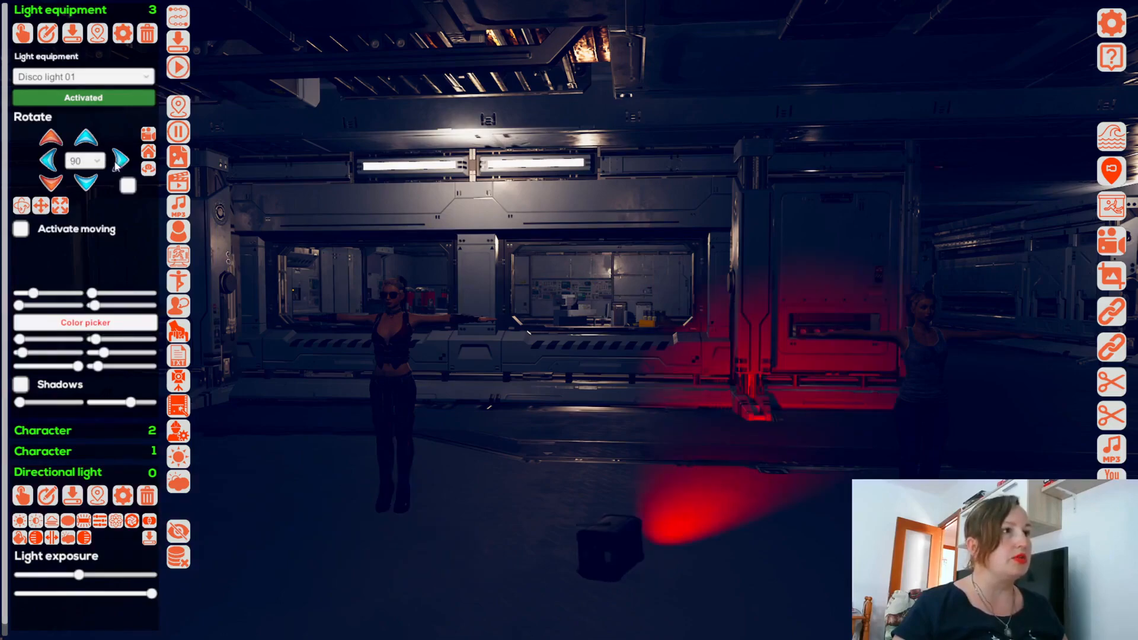
# Step: Switch the light equipment to Disco light 03, activate it, and raise it above the floor using a movement increment of 1
pyautogui.click(92, 77)
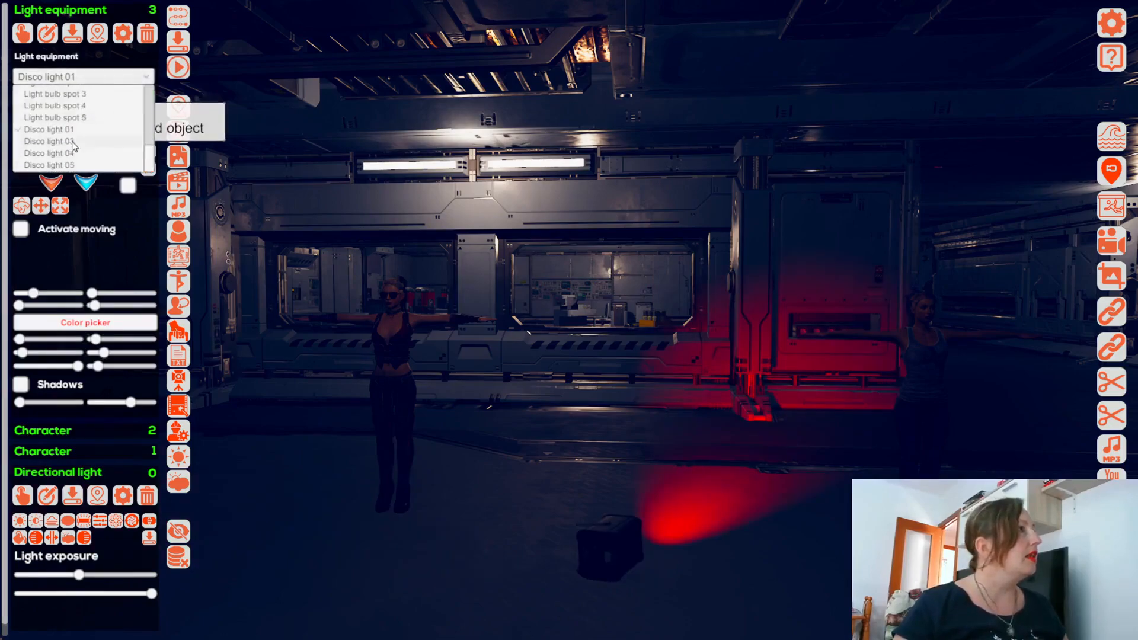
pyautogui.click(59, 141)
pyautogui.click(84, 99)
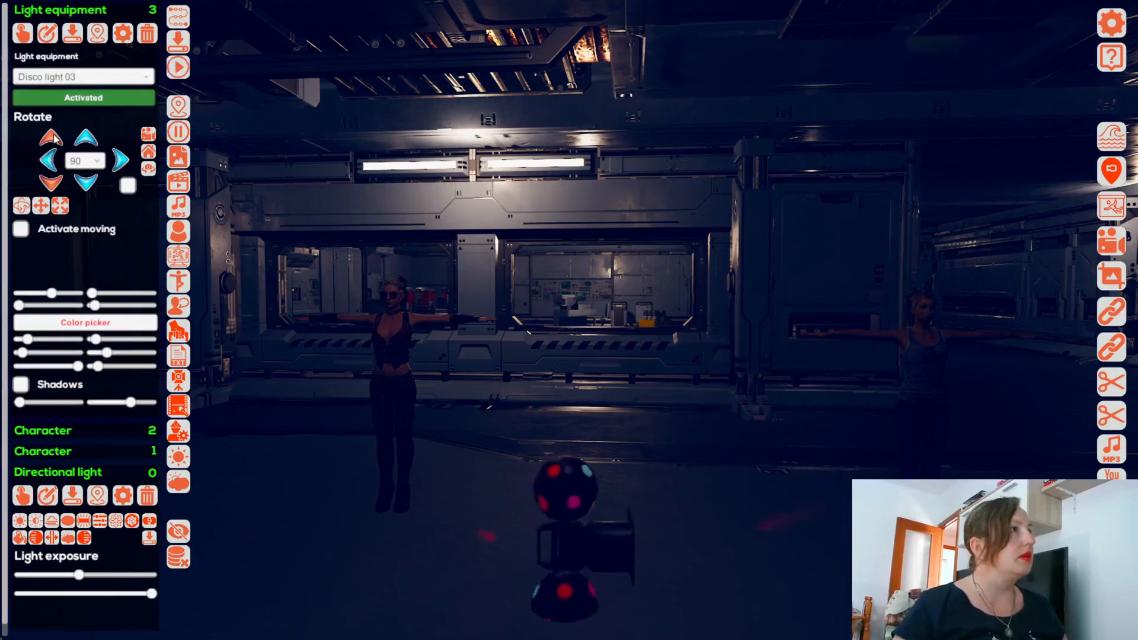
pyautogui.click(41, 205)
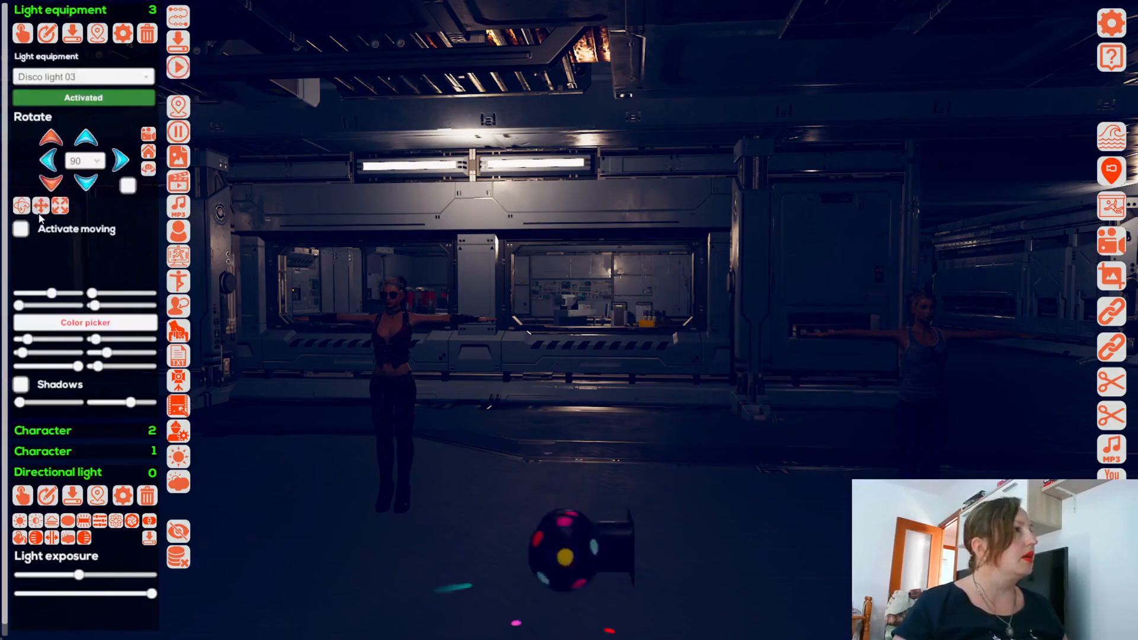
pyautogui.click(53, 142)
pyautogui.click(53, 143)
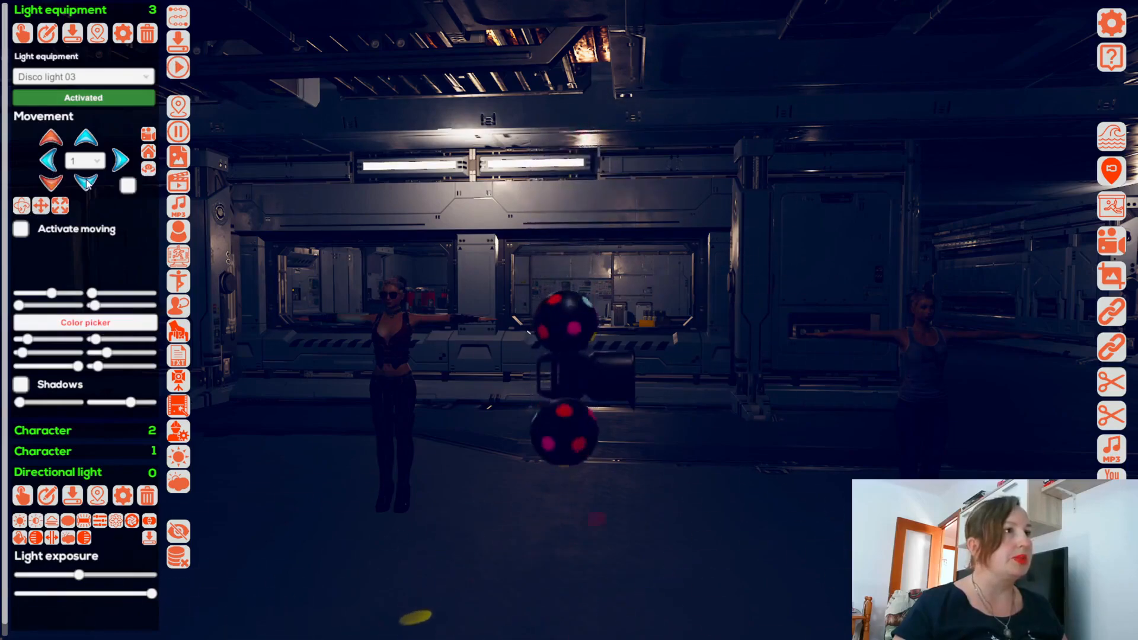
# Step: Switch the light equipment to Disco light 04 and activate it, and replace it with an activated Disco light 05
pyautogui.click(88, 78)
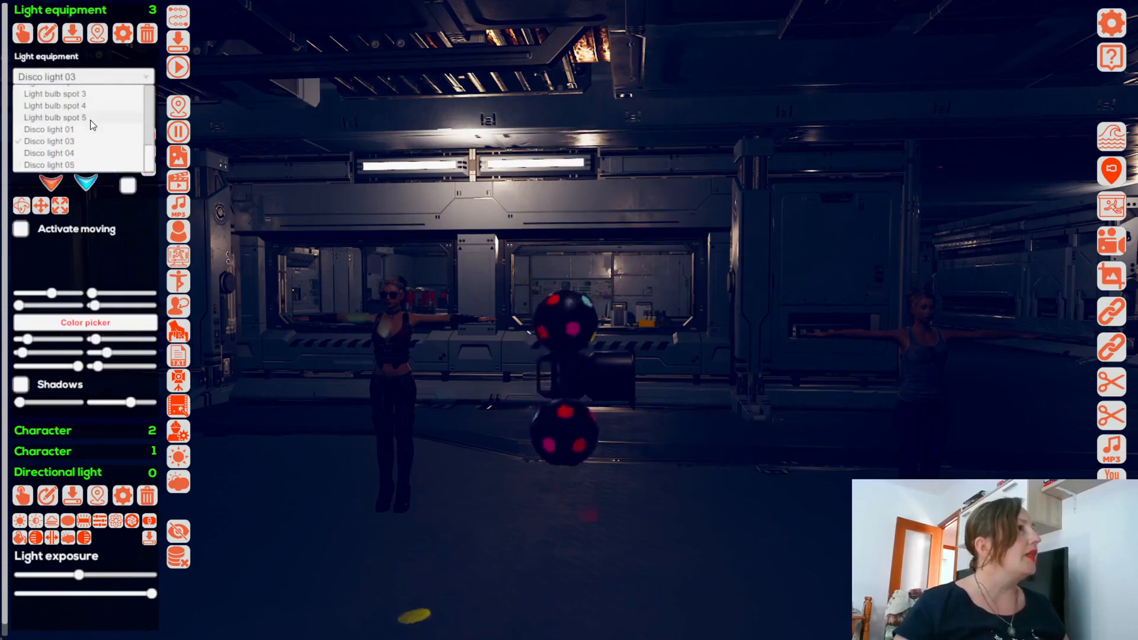
pyautogui.click(63, 154)
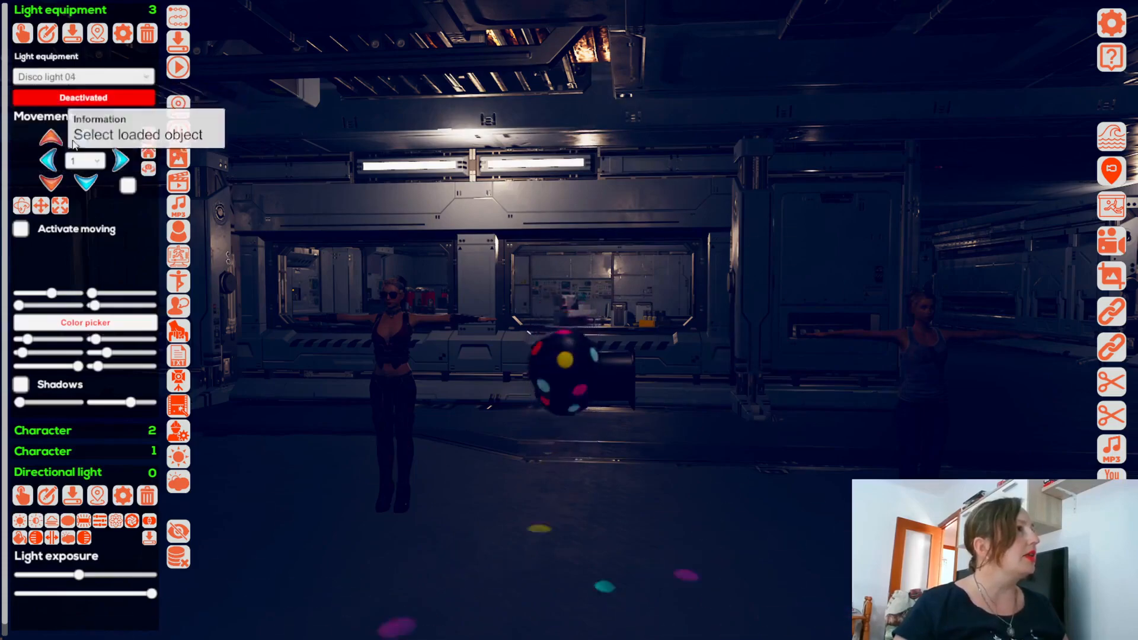
pyautogui.click(76, 99)
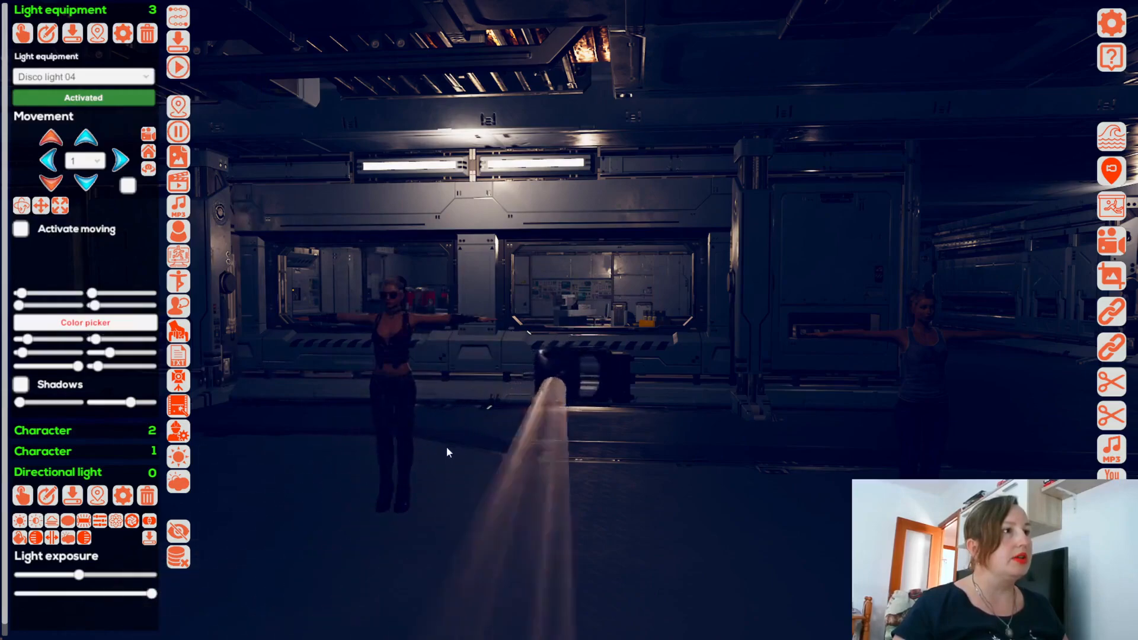
pyautogui.click(89, 76)
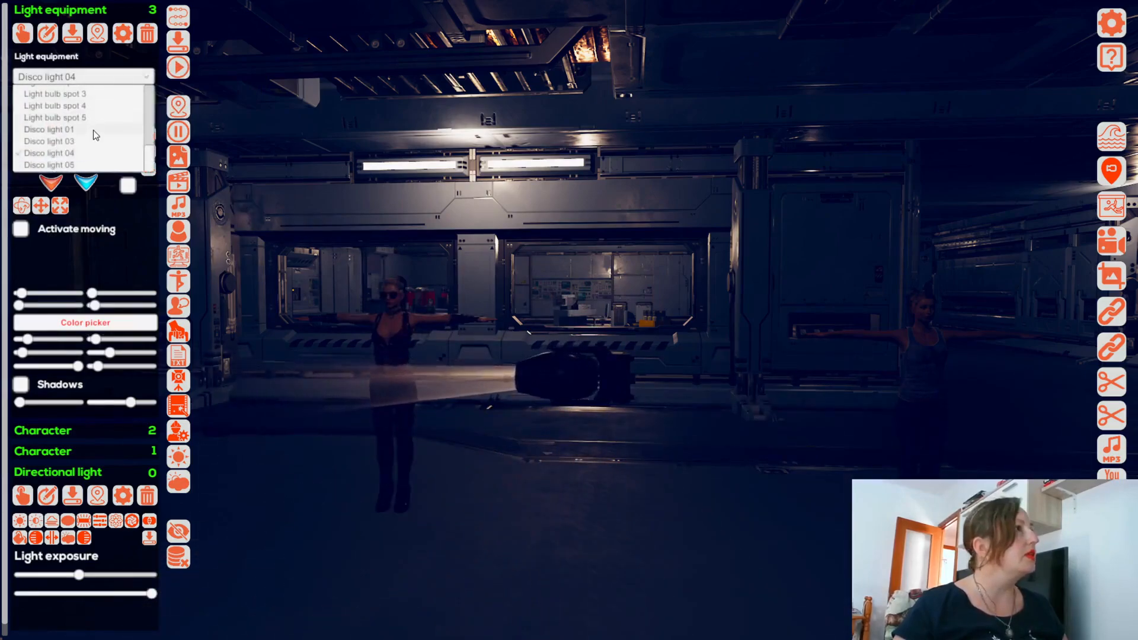
pyautogui.click(50, 164)
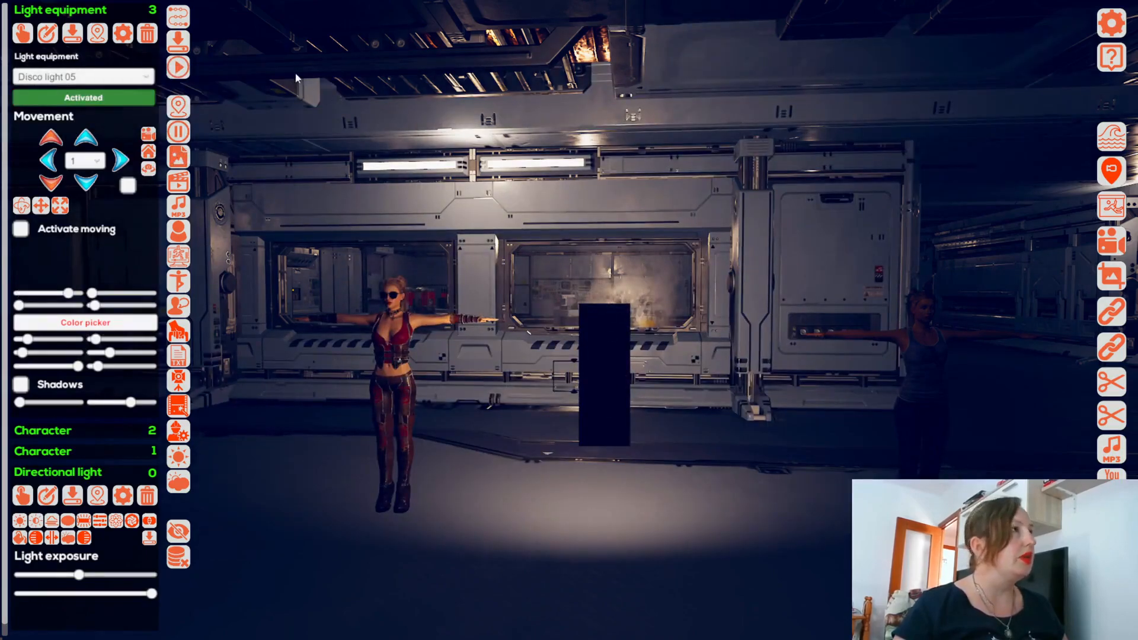
# Step: Switch the light equipment to Softbox ceiling 1 and activate it
pyautogui.click(45, 77)
pyautogui.scroll(3, 76, 123)
pyautogui.scroll(1, 77, 130)
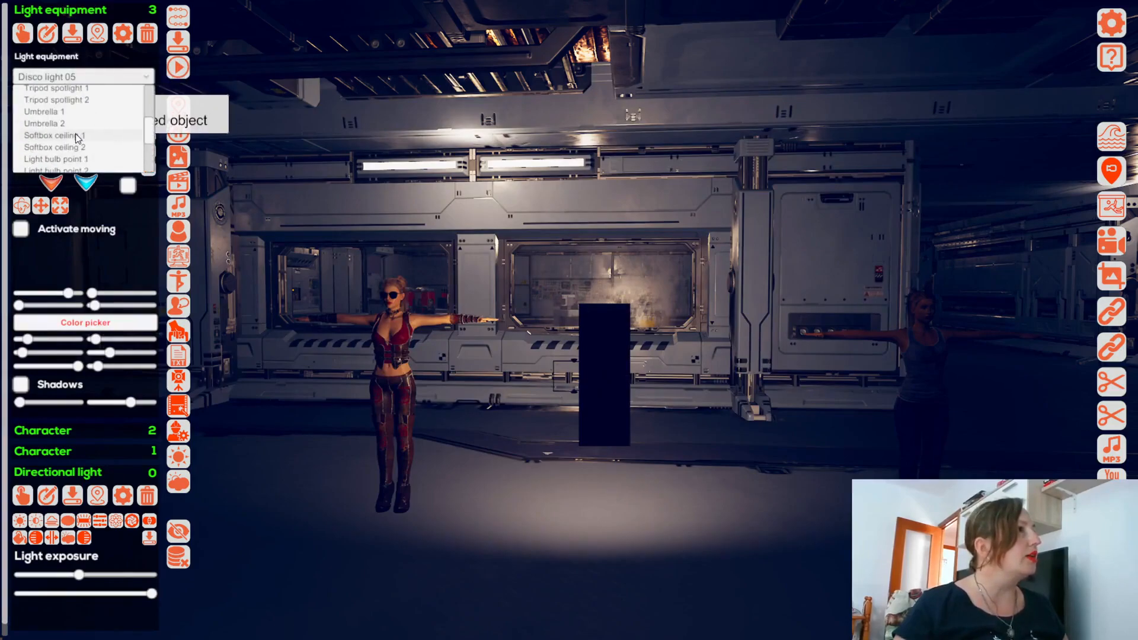
pyautogui.click(76, 141)
pyautogui.click(80, 101)
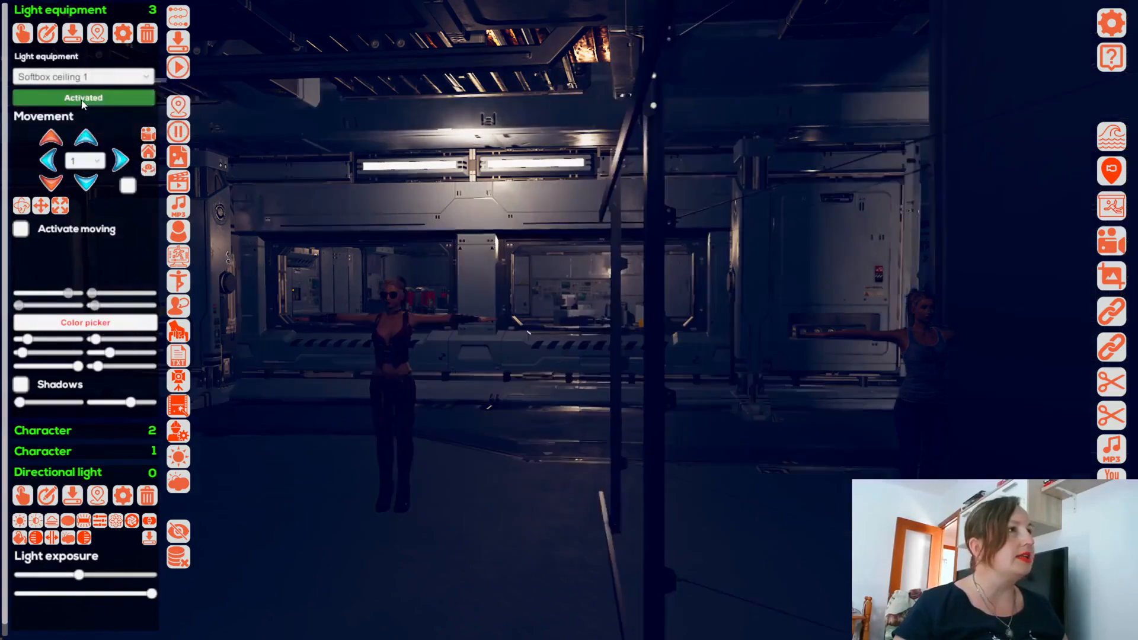
# Step: Raise Softbox ceiling 1 towards the ceiling and shift it sideways between the characters, using a movement increment of 1
pyautogui.click(53, 140)
pyautogui.click(54, 140)
pyautogui.click(53, 139)
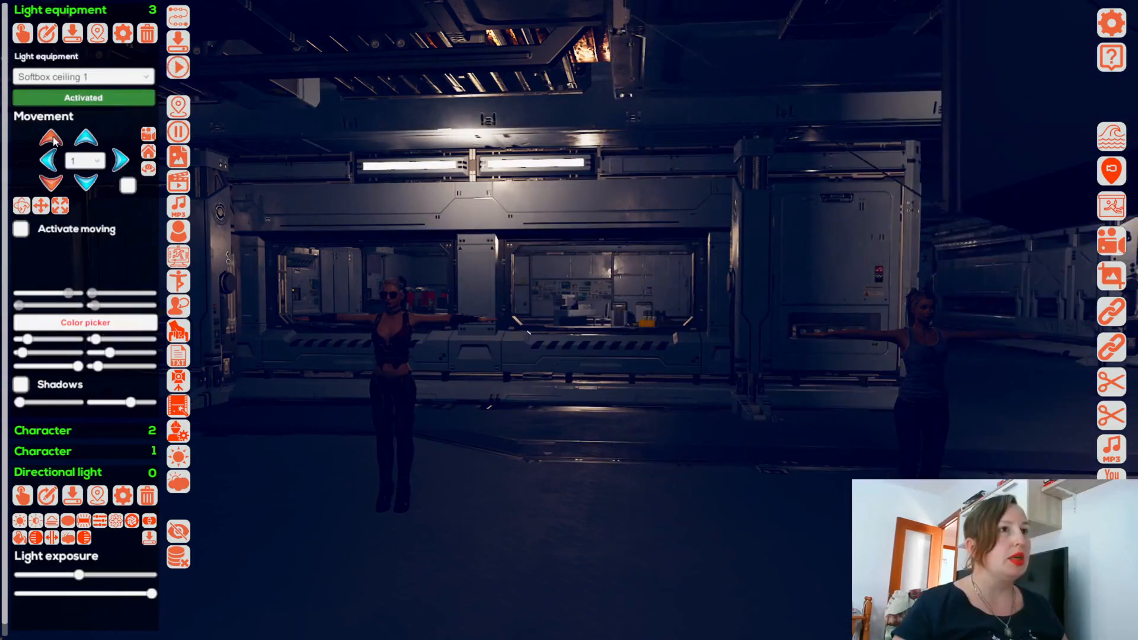
pyautogui.click(43, 163)
pyautogui.click(42, 163)
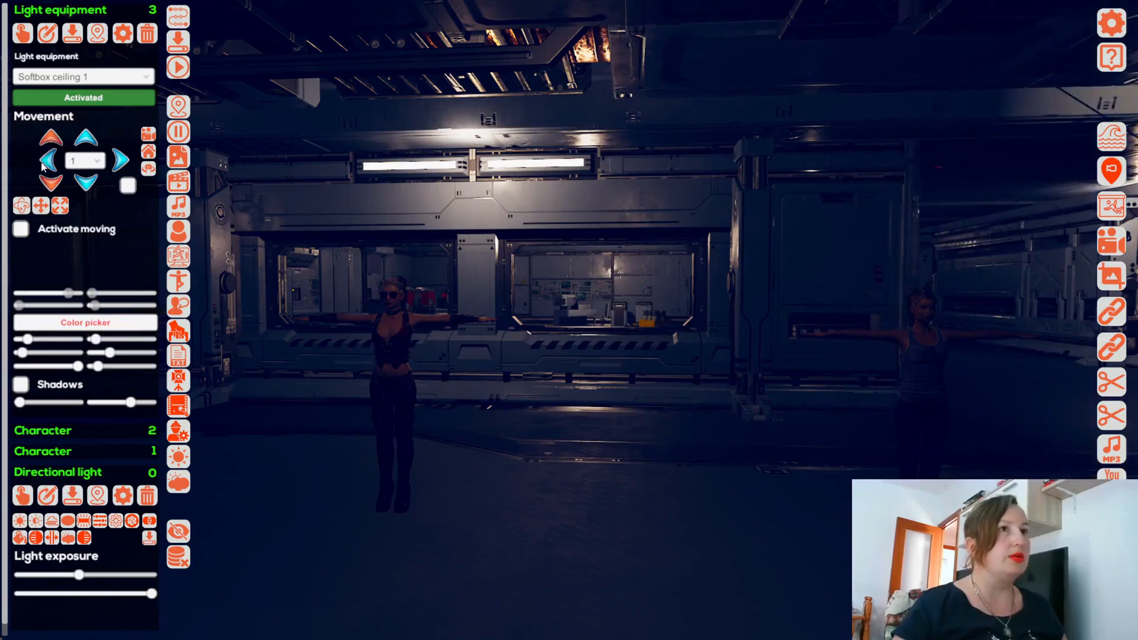
pyautogui.click(122, 160)
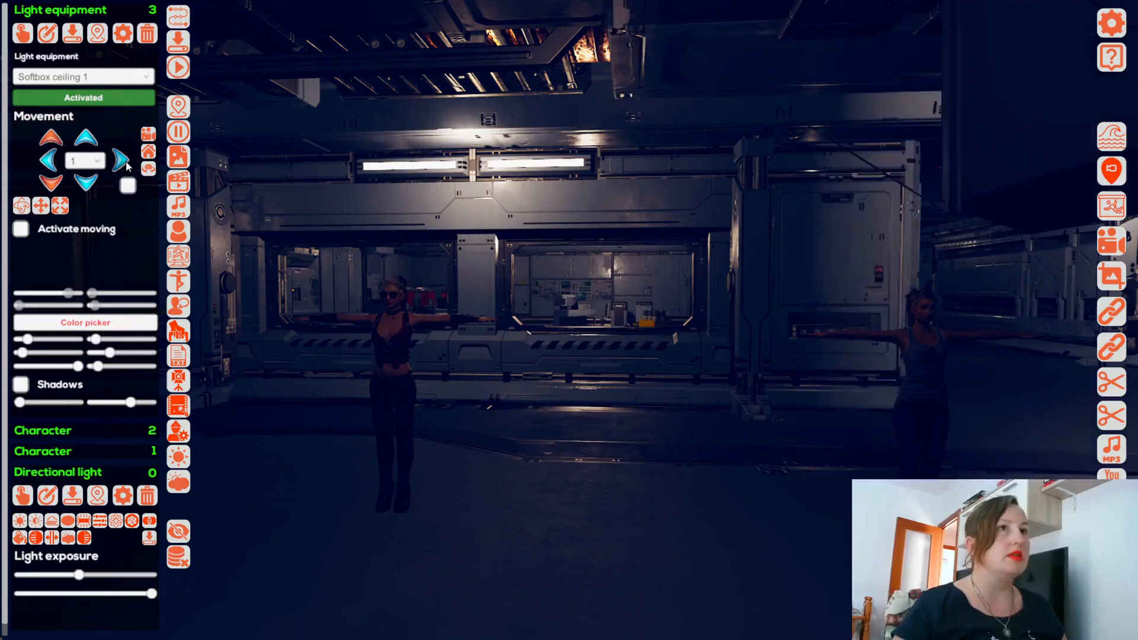
# Step: Shift Softbox ceiling 1 sideways above the characters, towards the one with sunglasses, using a movement increment of 1
pyautogui.click(122, 160)
pyautogui.click(122, 160)
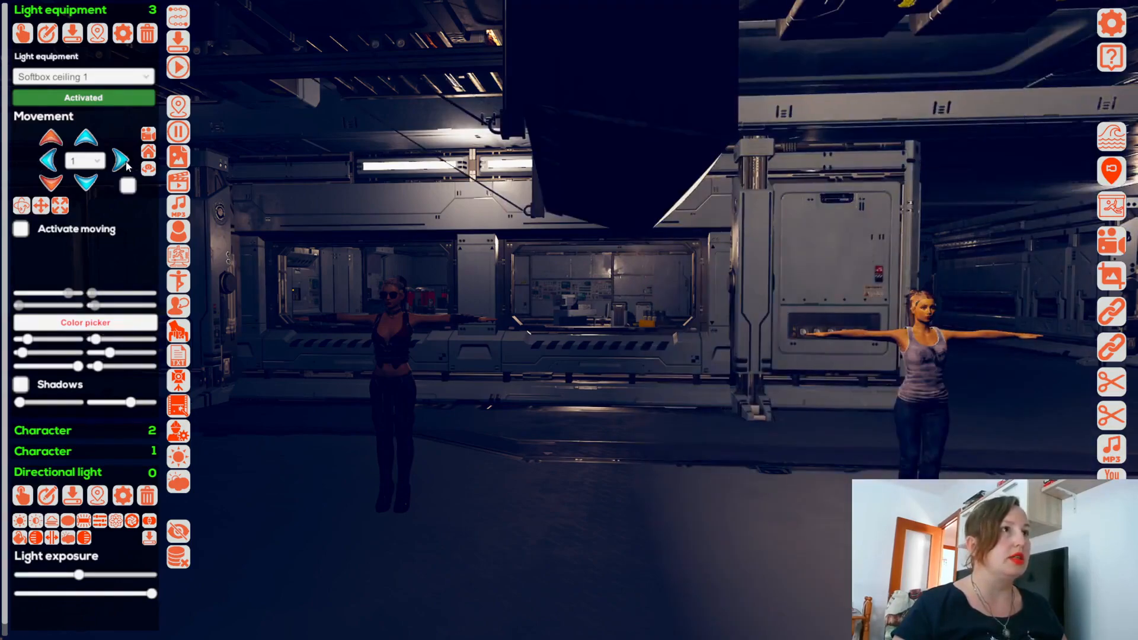
pyautogui.click(123, 162)
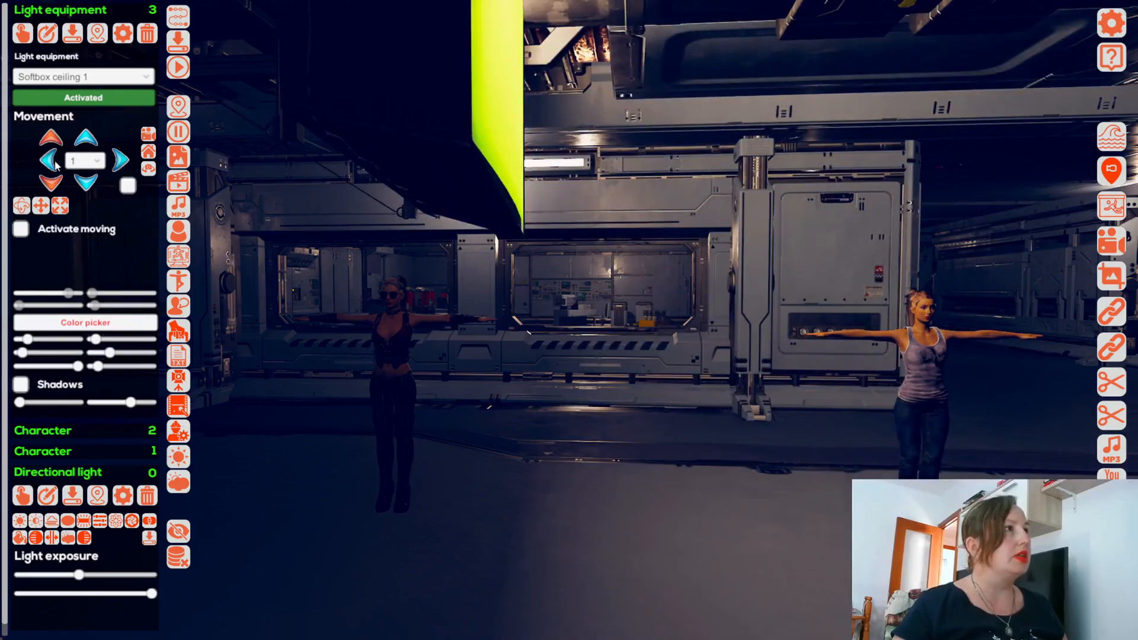
# Step: Rotate Softbox ceiling 1 in one direction and back again, using a rotation increment of 90
pyautogui.click(21, 205)
pyautogui.click(119, 161)
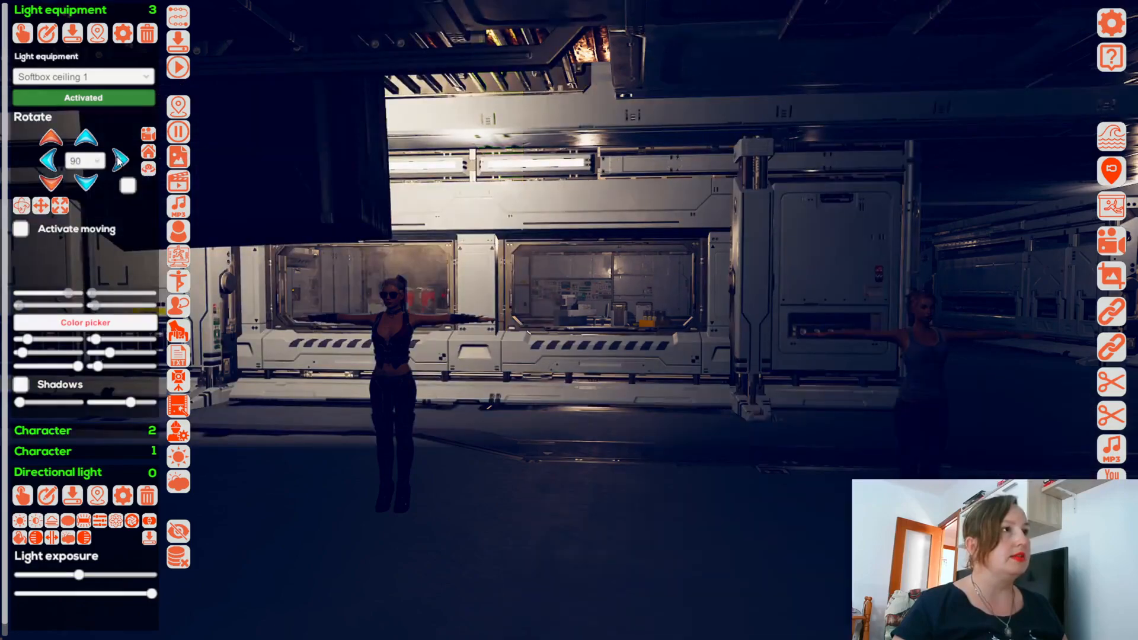
pyautogui.click(118, 161)
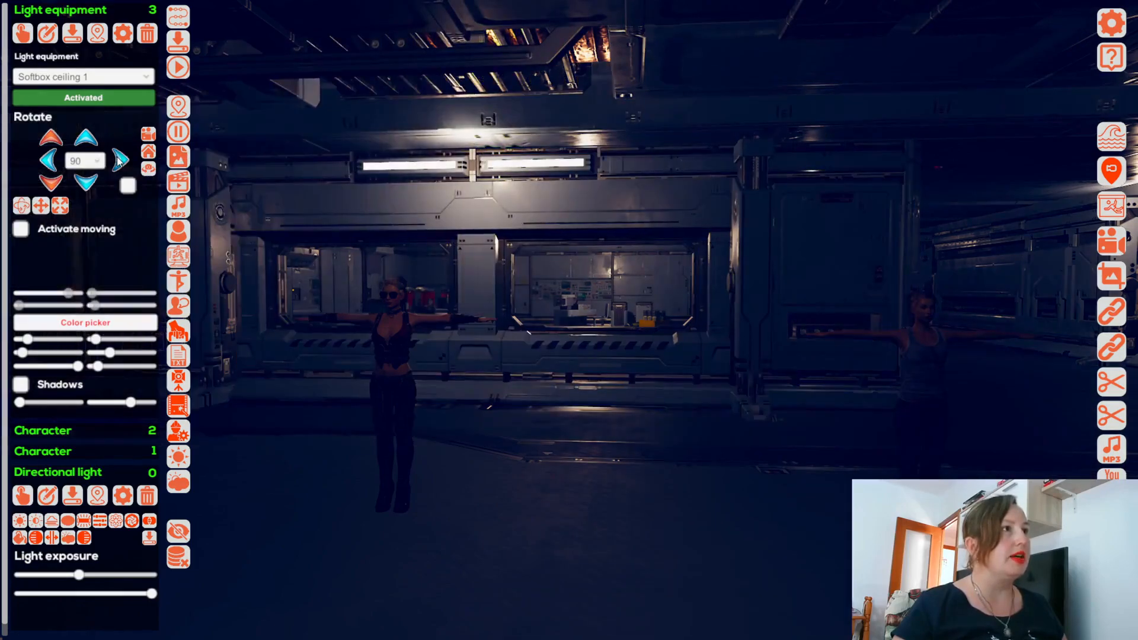
pyautogui.click(50, 164)
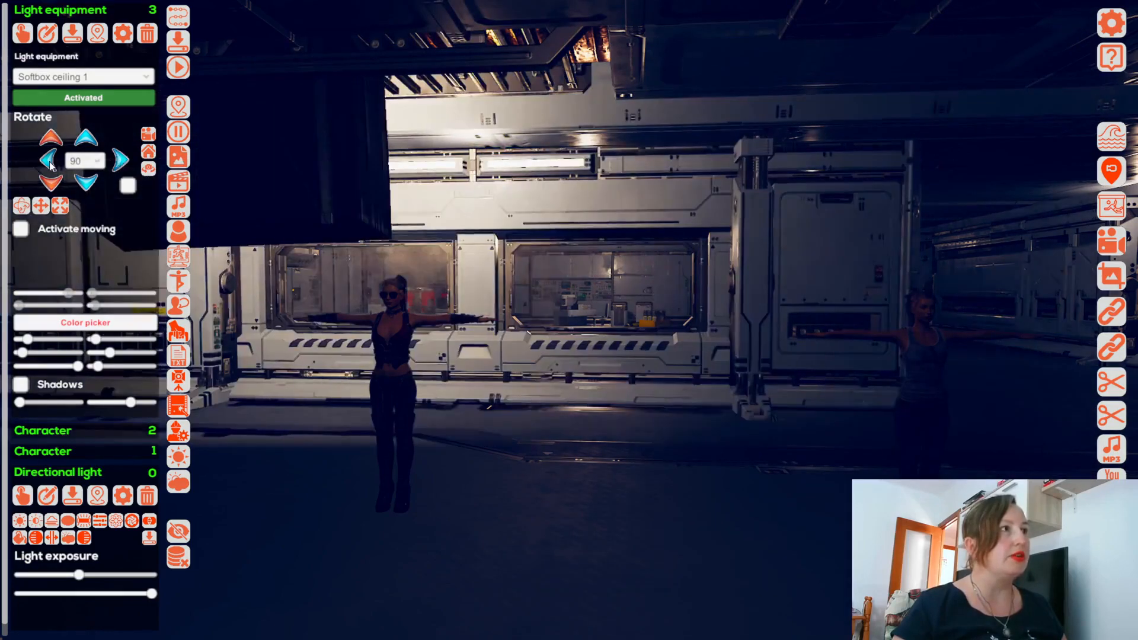
pyautogui.click(49, 164)
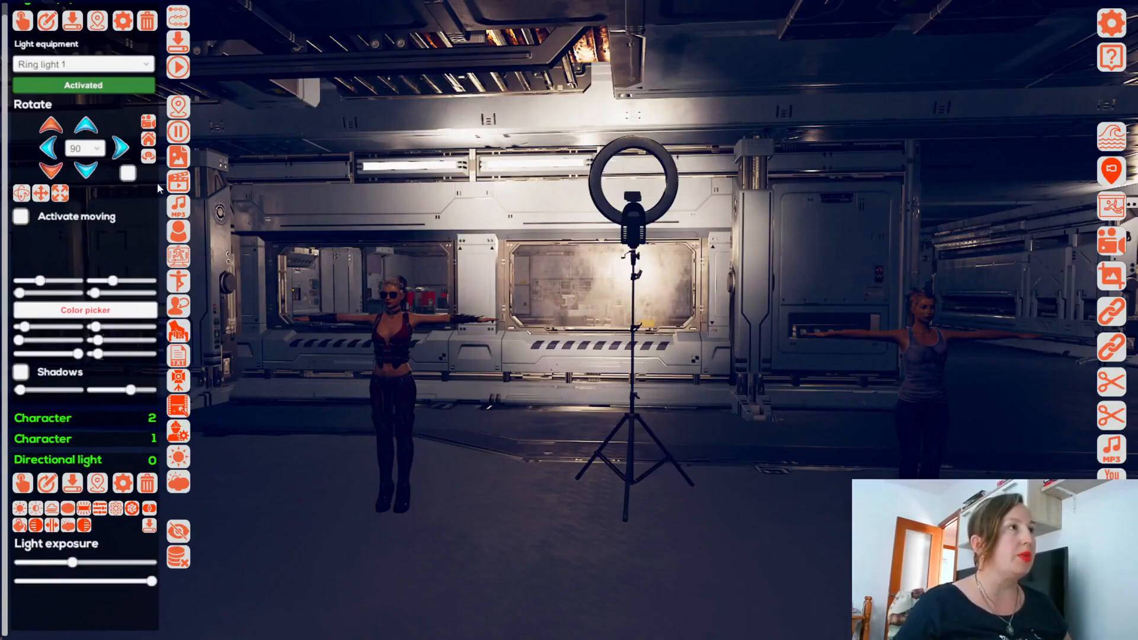
# Step: Hide the body of Ring light 1 and show it again, and enable moving for this light
pyautogui.click(128, 173)
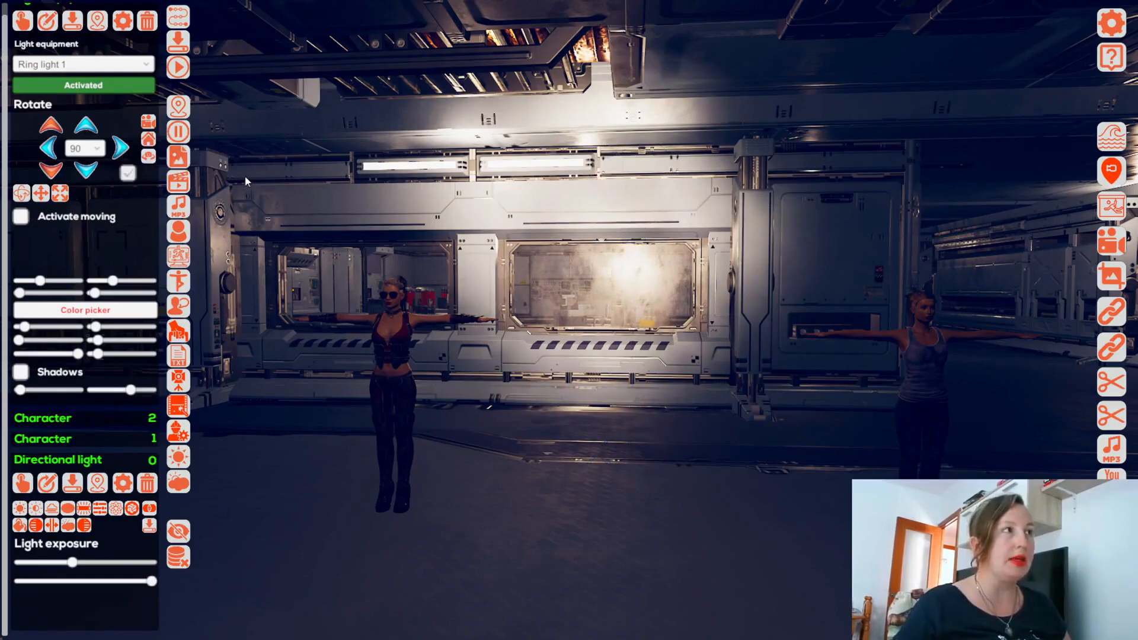
pyautogui.click(128, 173)
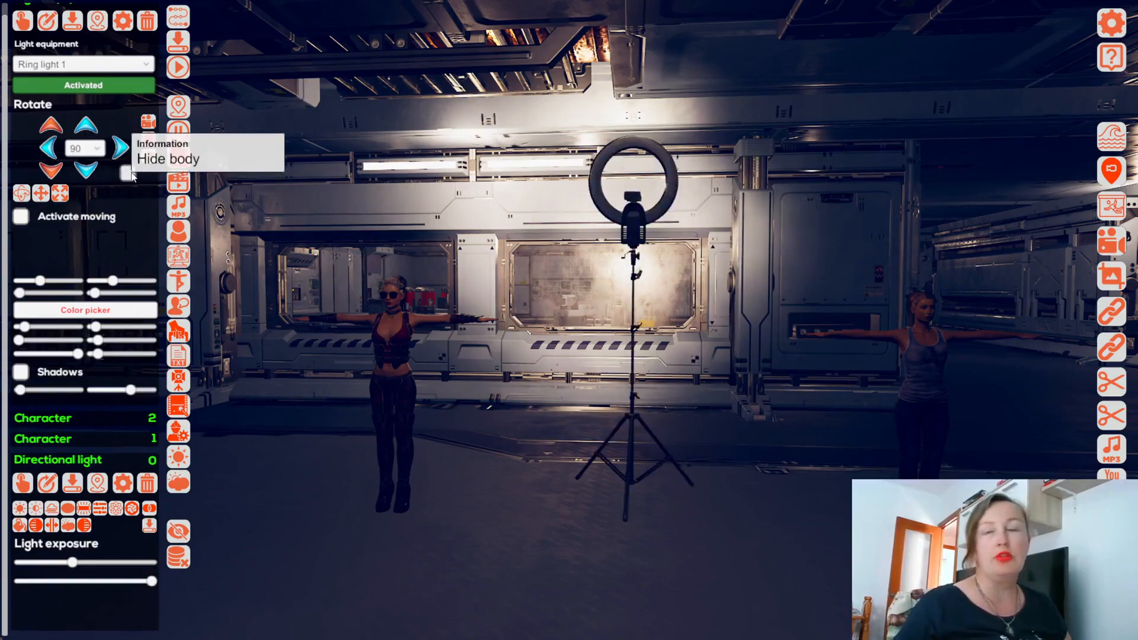
pyautogui.click(20, 217)
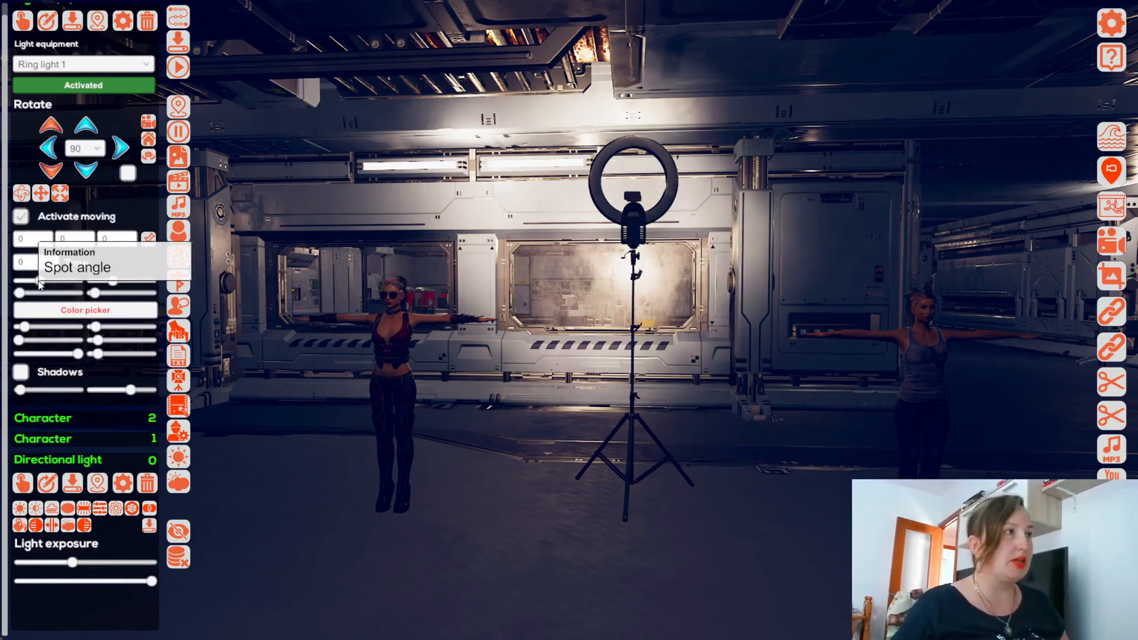
# Step: Slightly reduce Ring light 1's spot angle and inner angle, and increase its aspect ratio
pyautogui.moveTo(39, 282)
pyautogui.mouseDown()
pyautogui.moveTo(61, 282)
pyautogui.moveTo(36, 282)
pyautogui.mouseUp()
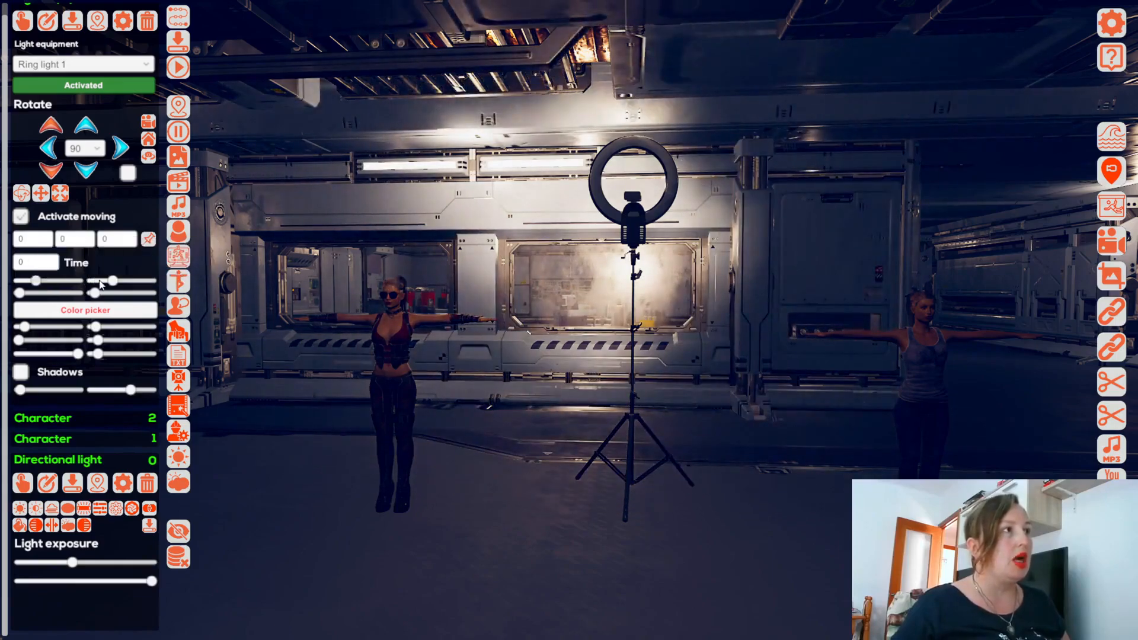
pyautogui.moveTo(117, 284)
pyautogui.mouseDown()
pyautogui.moveTo(168, 285)
pyautogui.moveTo(108, 283)
pyautogui.mouseUp()
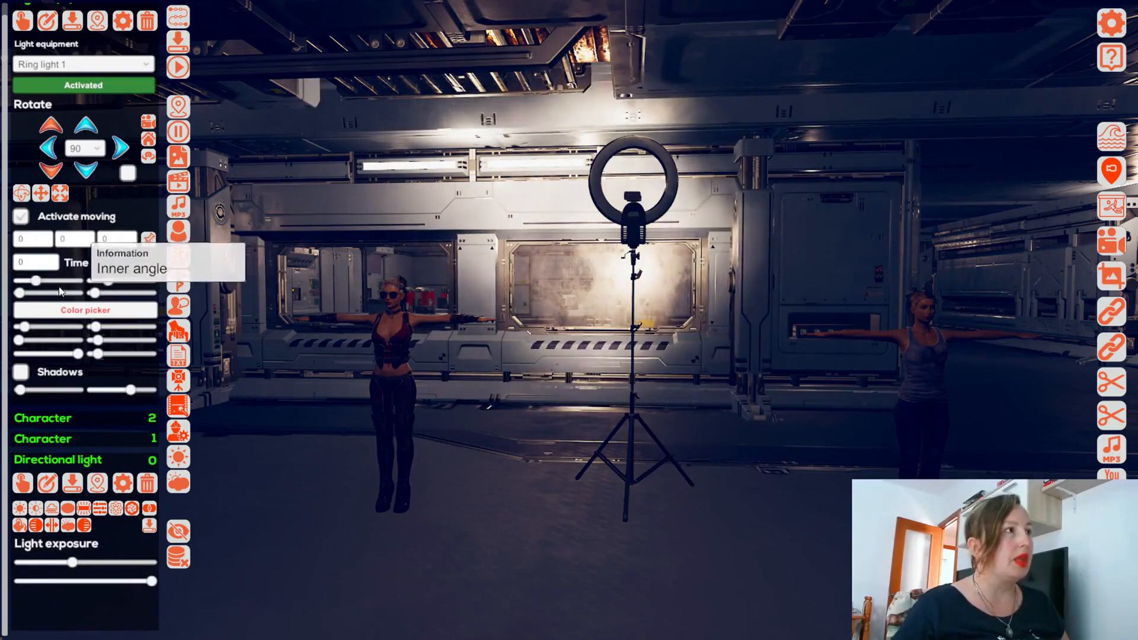
pyautogui.moveTo(19, 292); pyautogui.dragTo(23, 294)
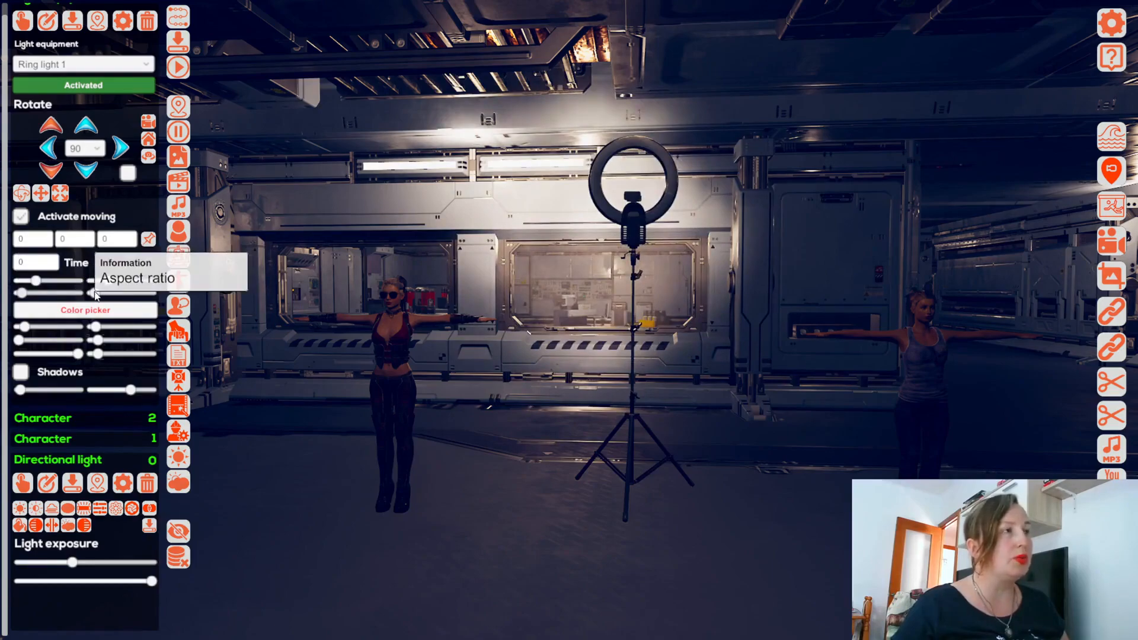
pyautogui.moveTo(95, 294)
pyautogui.mouseDown()
pyautogui.moveTo(152, 296)
pyautogui.moveTo(104, 294)
pyautogui.mouseUp()
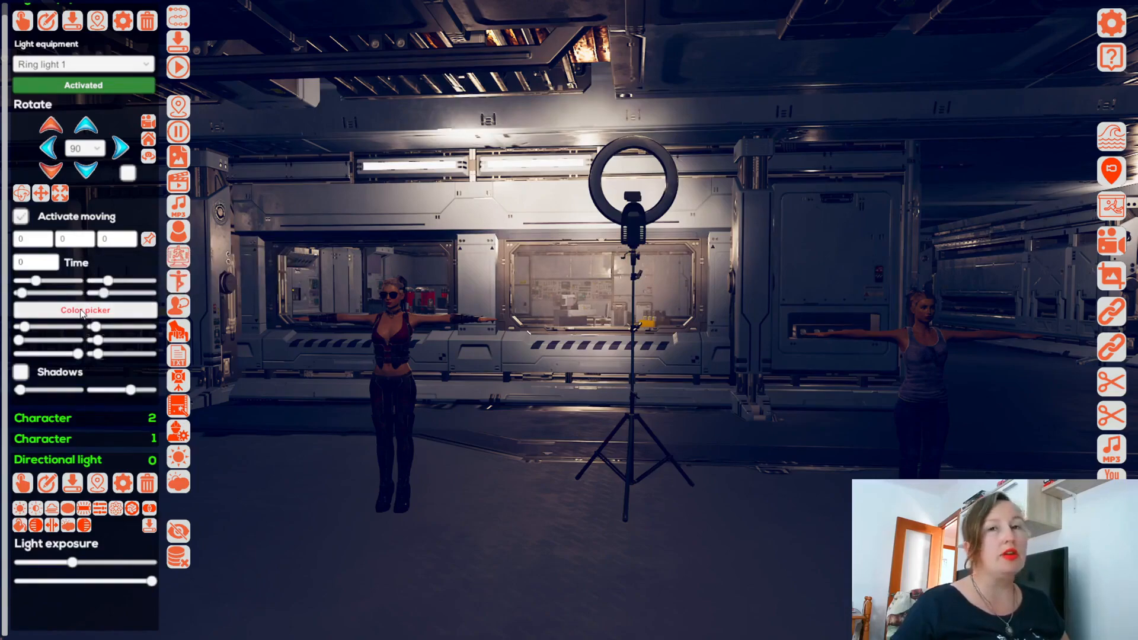
# Step: Try red F50808FF as Ring light 1's light color, and discard the color change
pyautogui.click(82, 311)
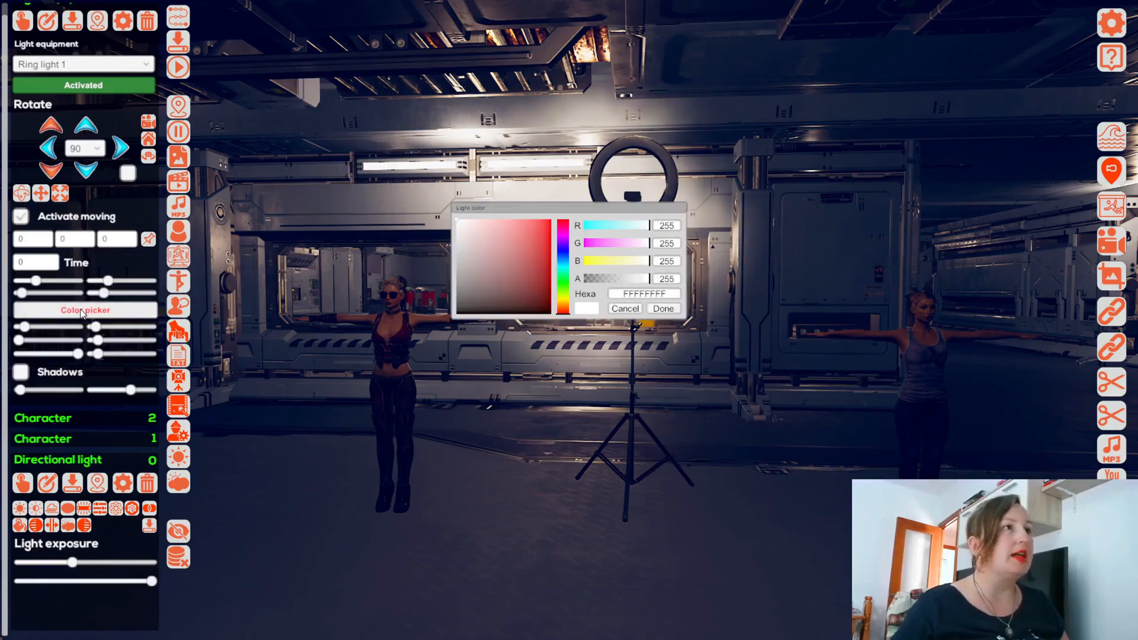
pyautogui.moveTo(505, 257); pyautogui.dragTo(550, 228)
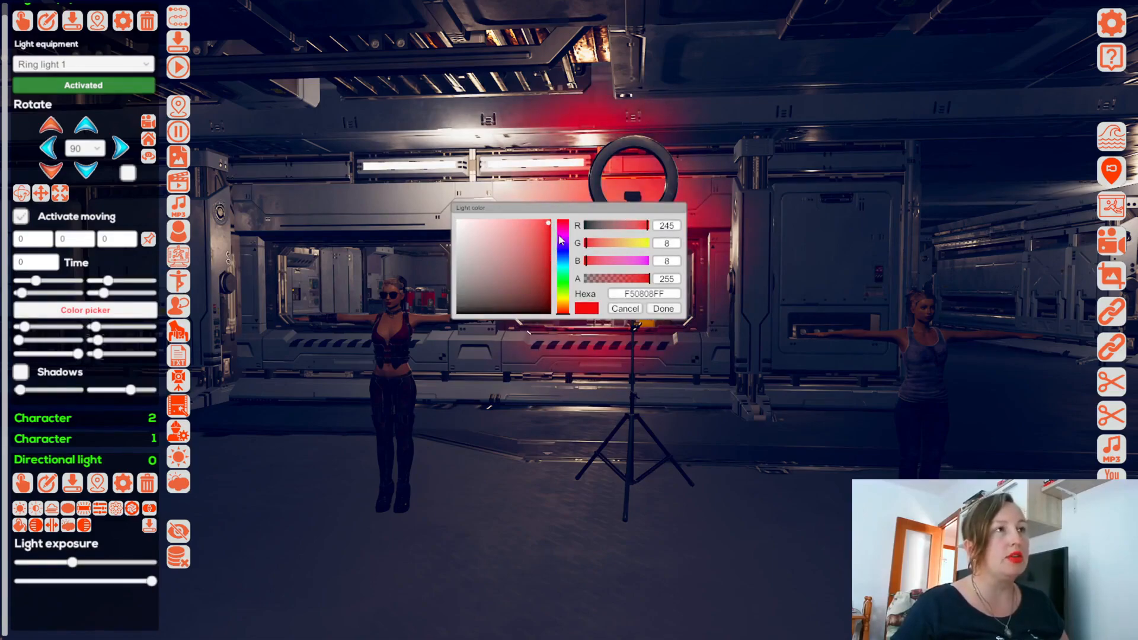
pyautogui.click(625, 309)
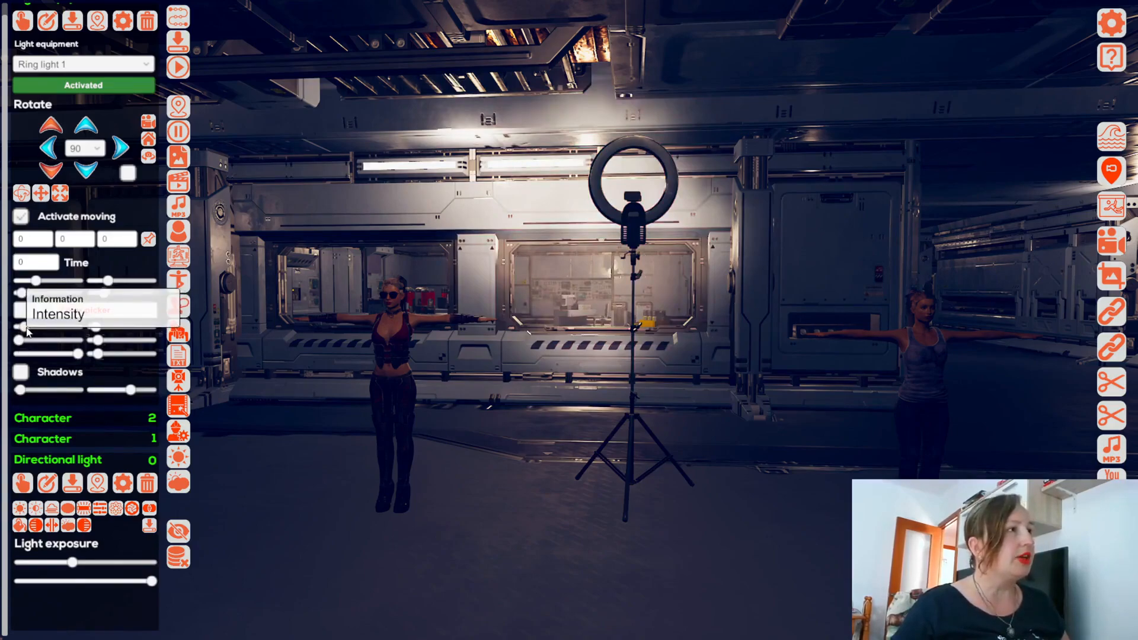
# Step: Increase Ring light 1's intensity, intensity multiplier and volumetrics multiplier, and adjust its near clipping plane
pyautogui.moveTo(27, 332)
pyautogui.mouseDown()
pyautogui.moveTo(45, 333)
pyautogui.moveTo(27, 333)
pyautogui.mouseUp()
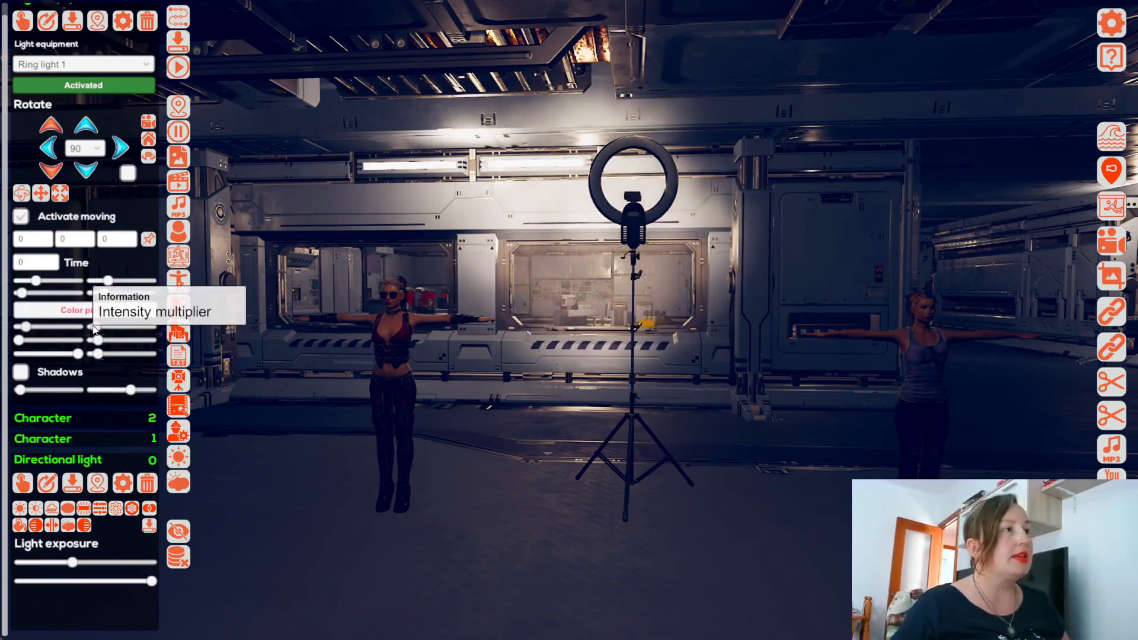
pyautogui.moveTo(95, 329); pyautogui.dragTo(103, 330)
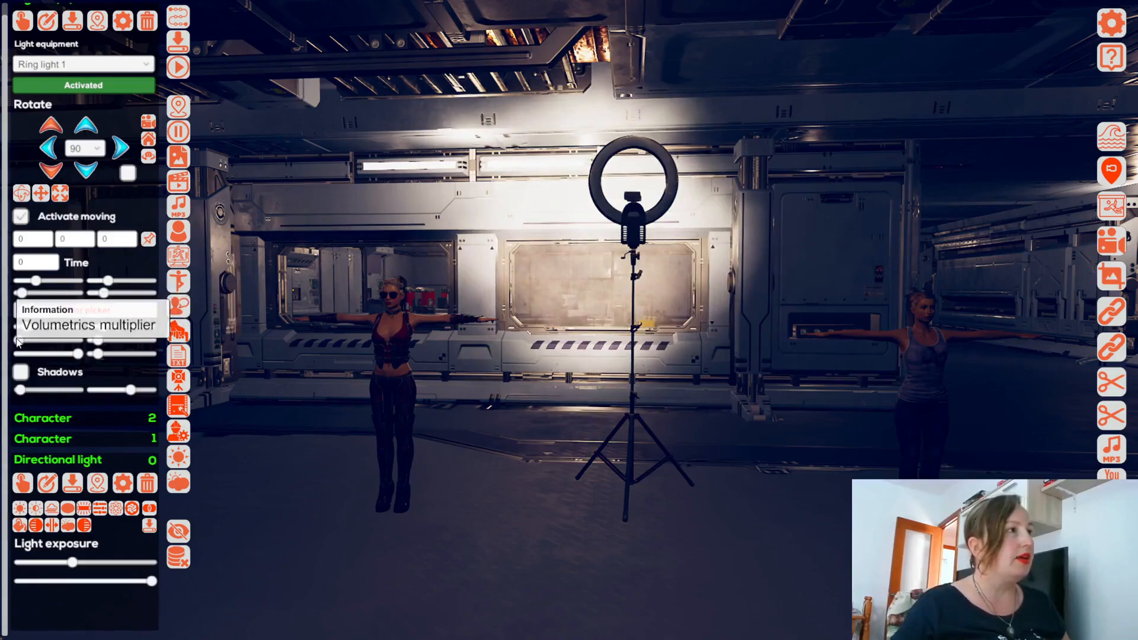
pyautogui.moveTo(17, 342)
pyautogui.mouseDown()
pyautogui.moveTo(79, 342)
pyautogui.moveTo(28, 342)
pyautogui.mouseUp()
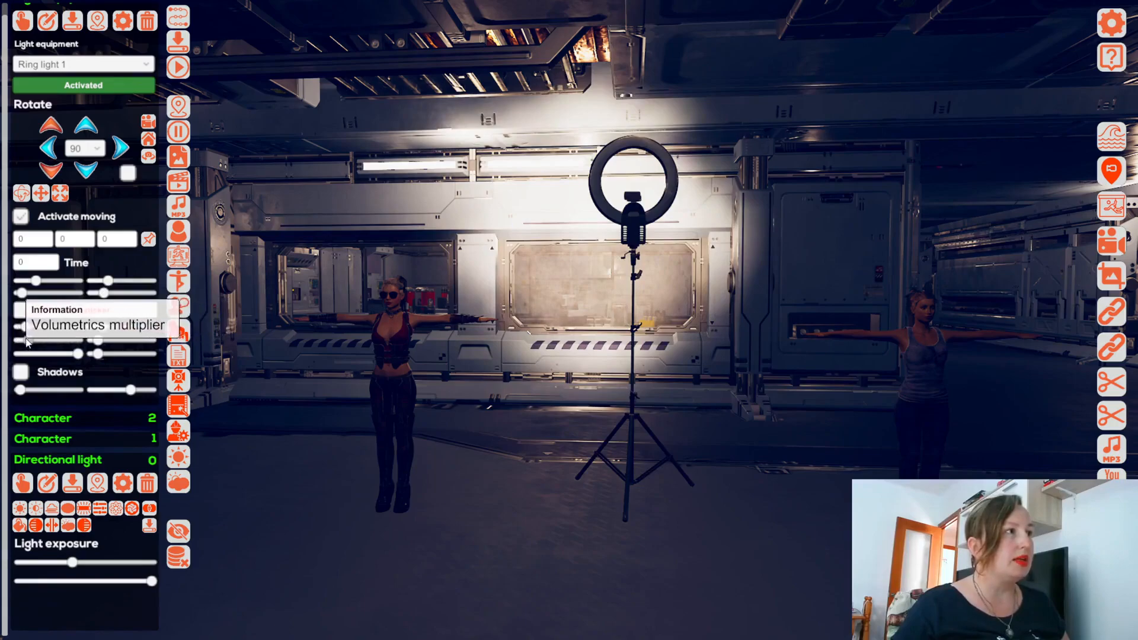
pyautogui.moveTo(99, 342)
pyautogui.mouseDown()
pyautogui.moveTo(152, 342)
pyautogui.moveTo(104, 342)
pyautogui.mouseUp()
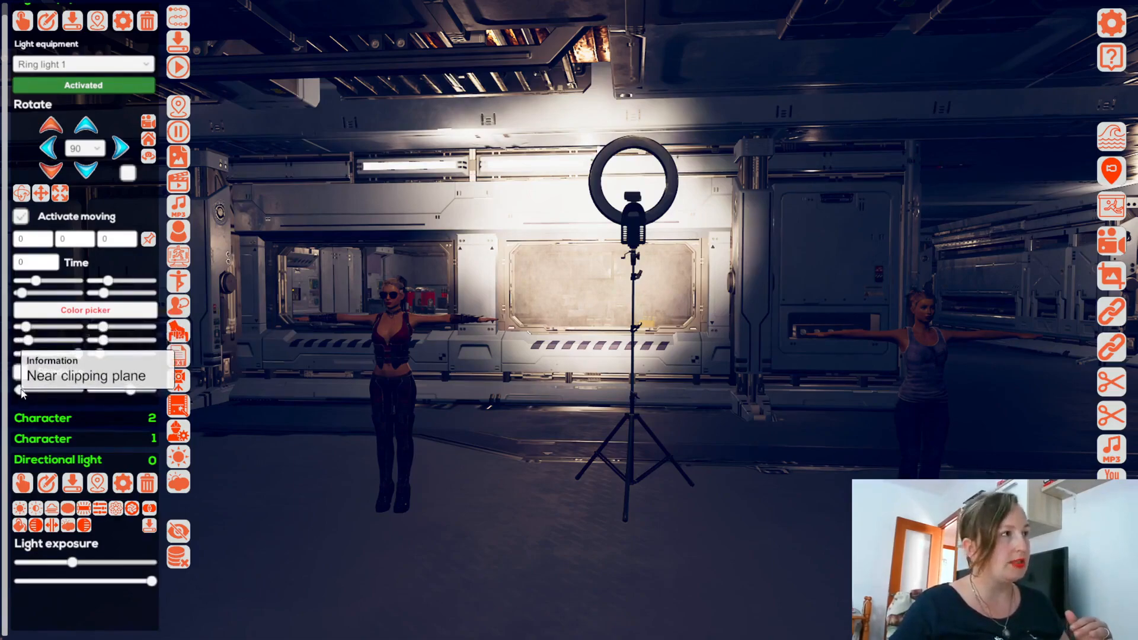
pyautogui.moveTo(22, 391)
pyautogui.mouseDown()
pyautogui.moveTo(70, 390)
pyautogui.moveTo(18, 391)
pyautogui.mouseUp()
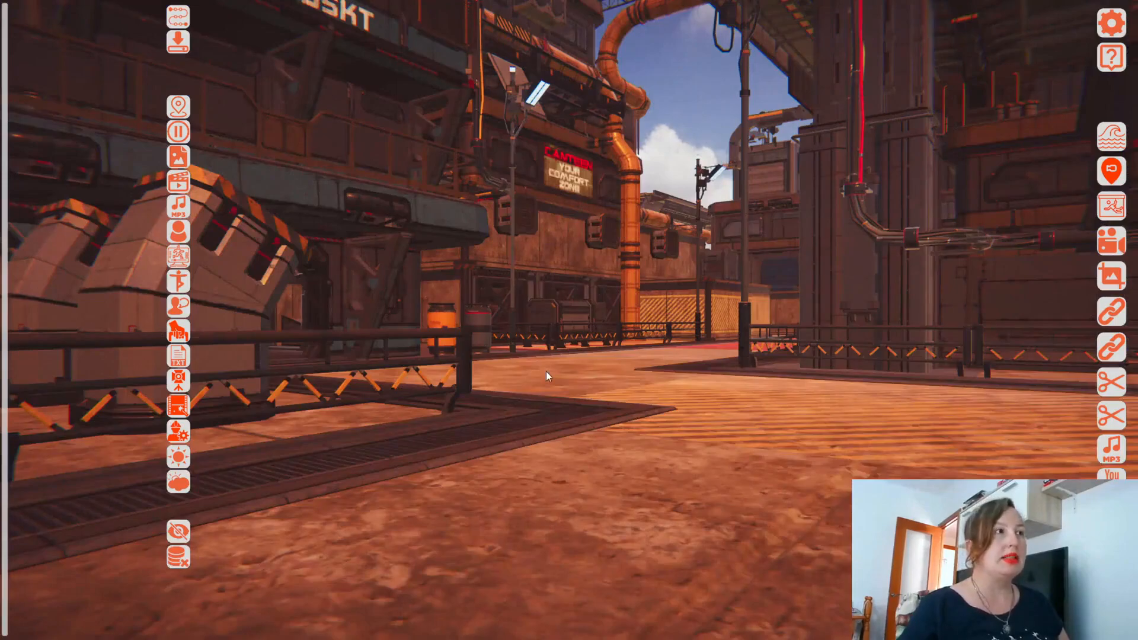
# Step: Add a visual effects object to the industrial scene, activate Explosion1, and switch it to Explosion7
pyautogui.click(179, 407)
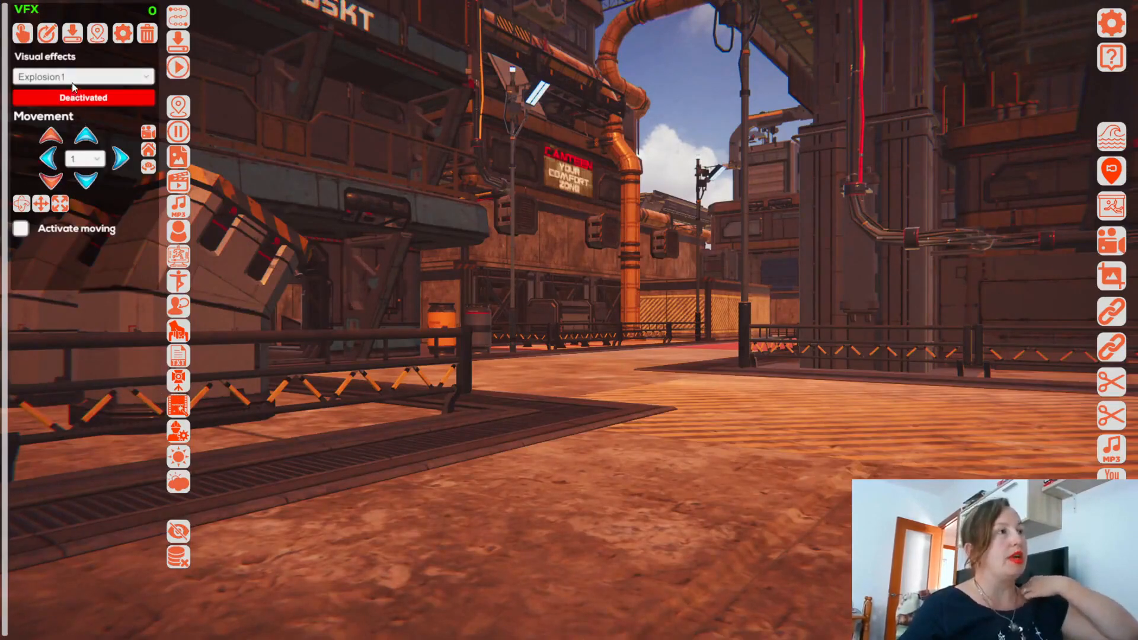
pyautogui.click(82, 98)
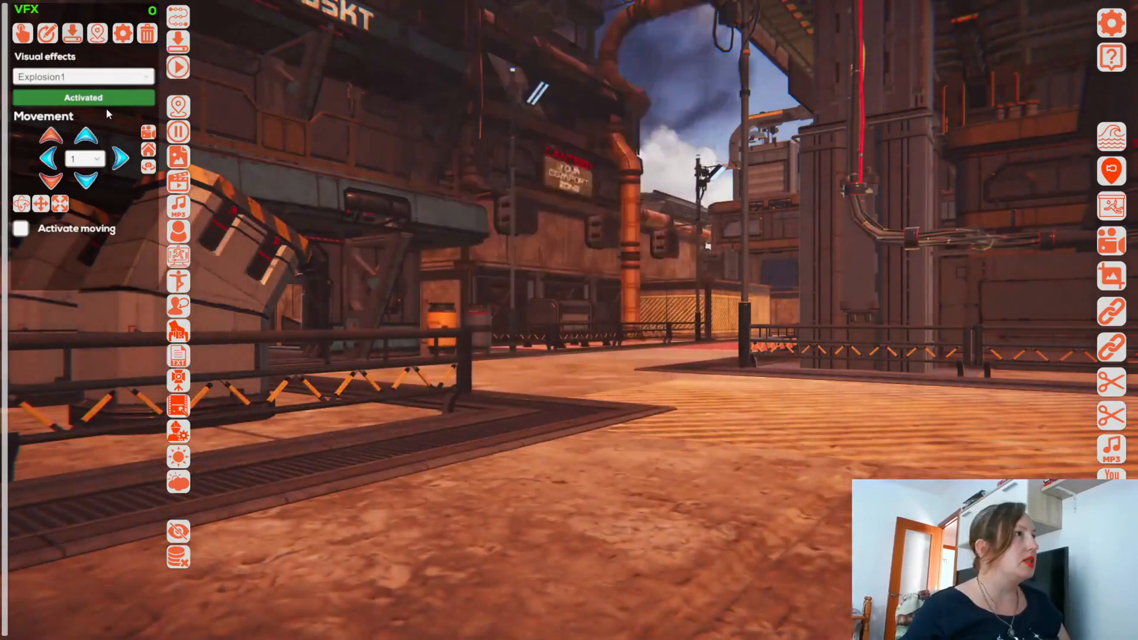
pyautogui.click(102, 81)
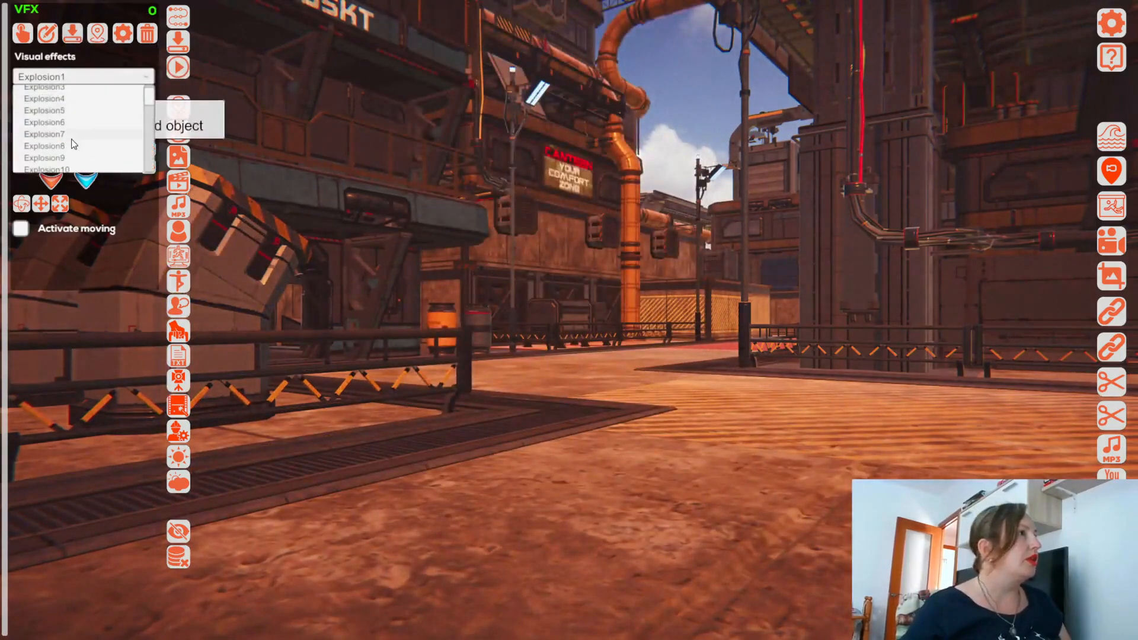
pyautogui.click(72, 119)
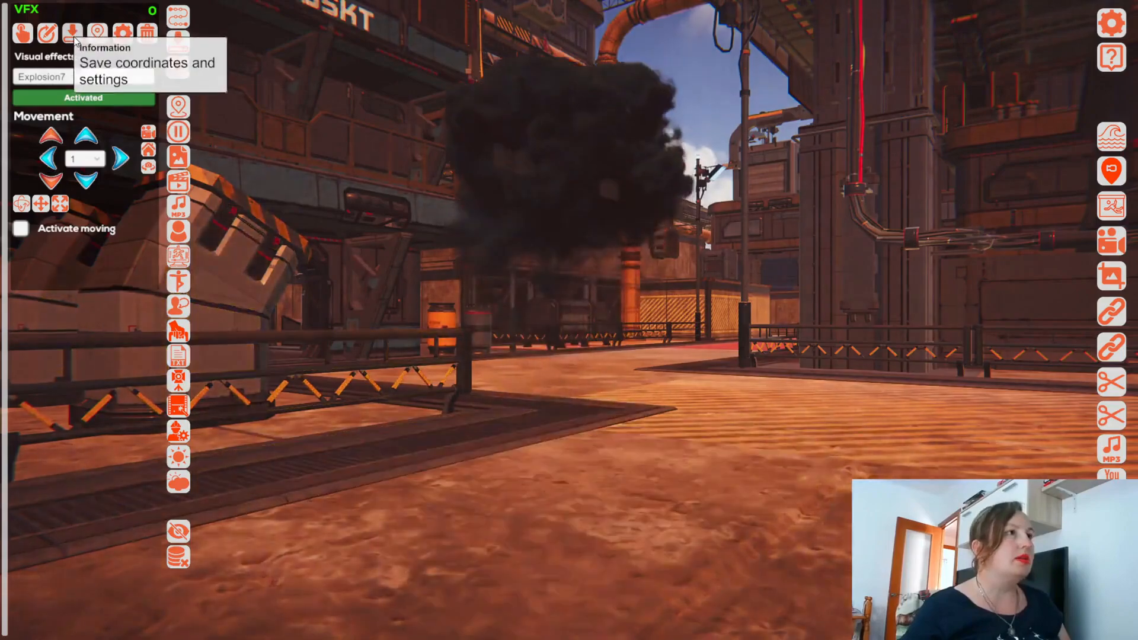
# Step: Change the visual effect to Explosion17 and play it, and replace it with Explosion22
pyautogui.click(71, 73)
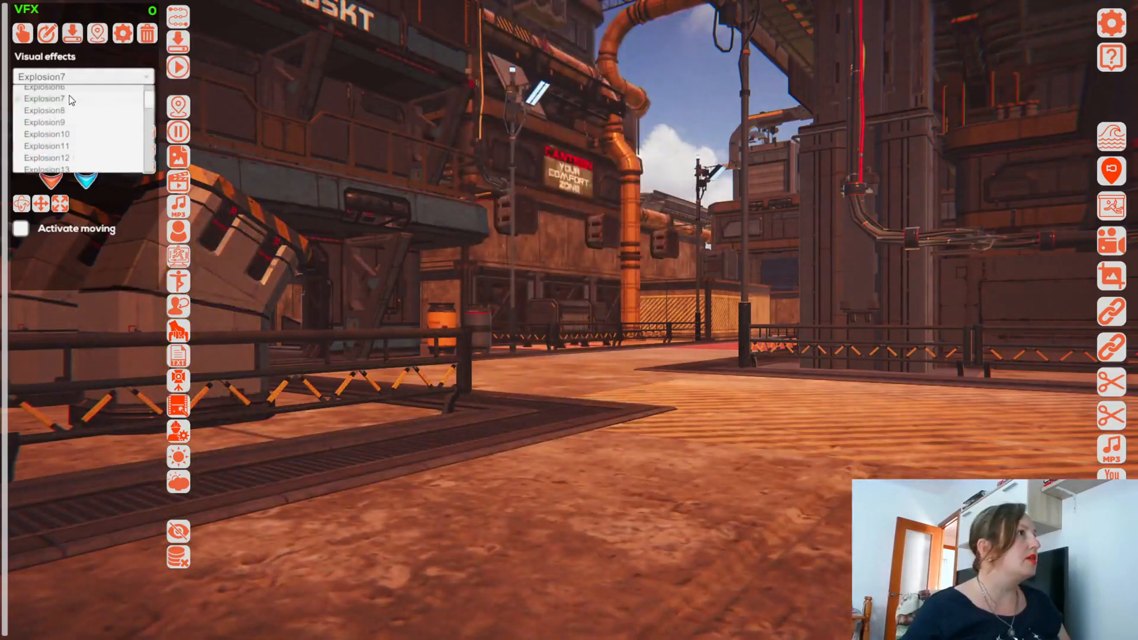
pyautogui.click(70, 128)
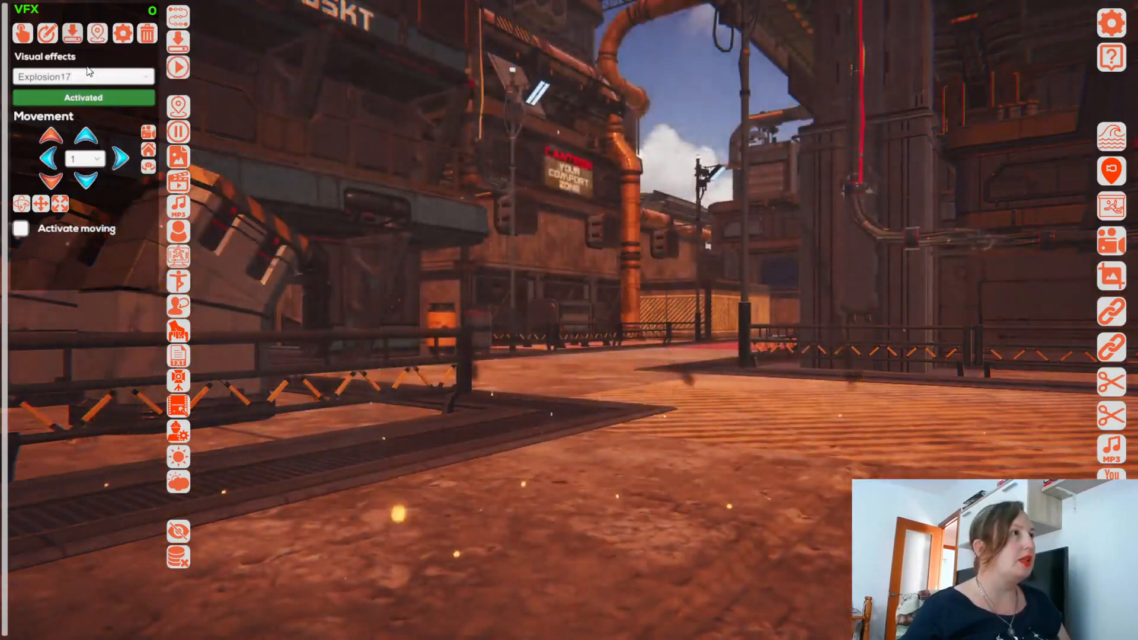
pyautogui.click(86, 81)
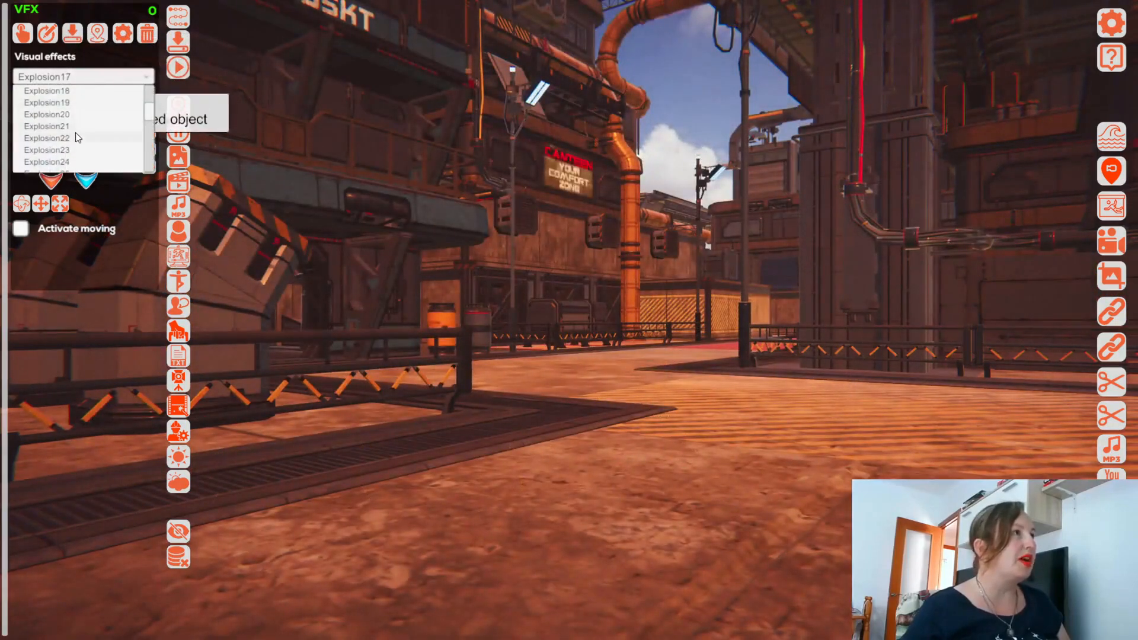
pyautogui.click(75, 92)
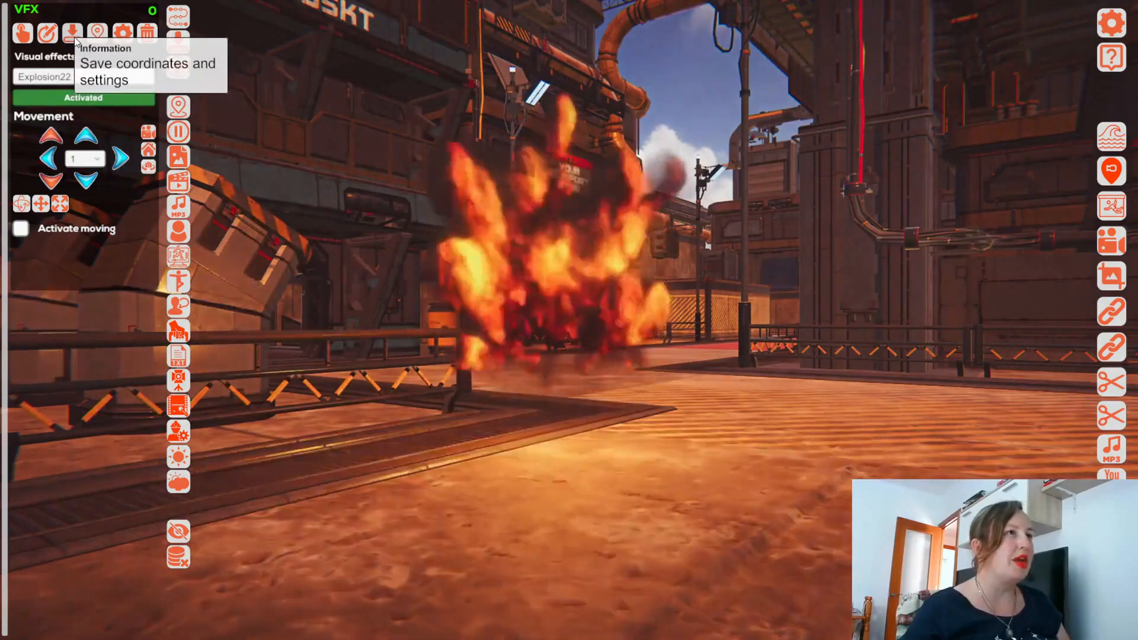
# Step: Switch the visual effect to Explosion26, and replace it with Cartoon electro shoot
pyautogui.click(86, 77)
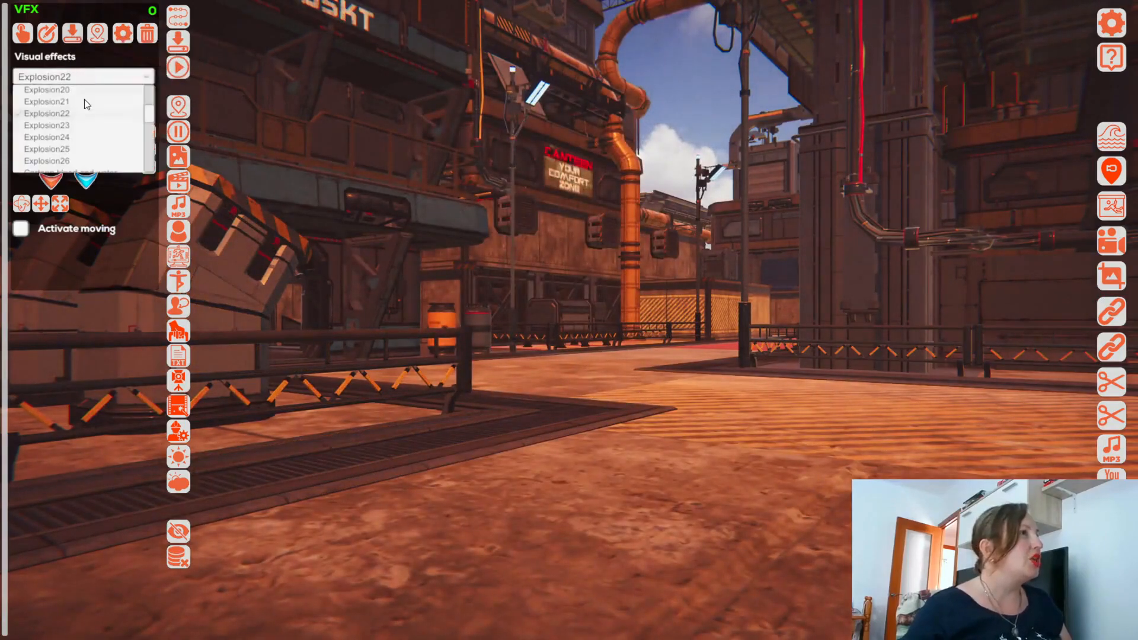
pyautogui.scroll(-2, 89, 118)
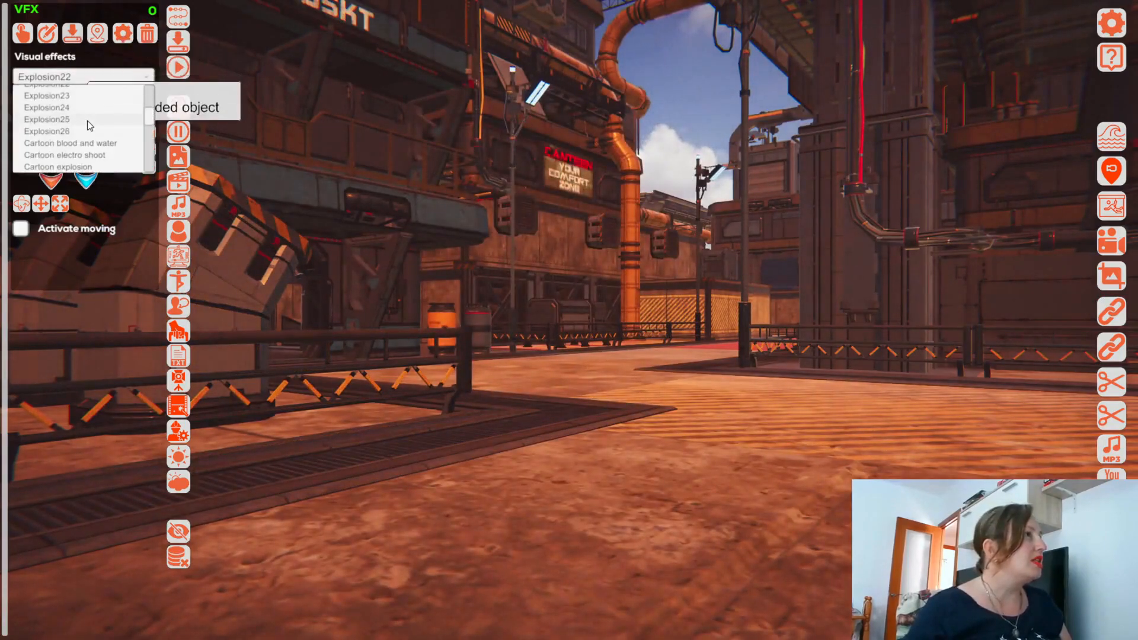
pyautogui.click(76, 131)
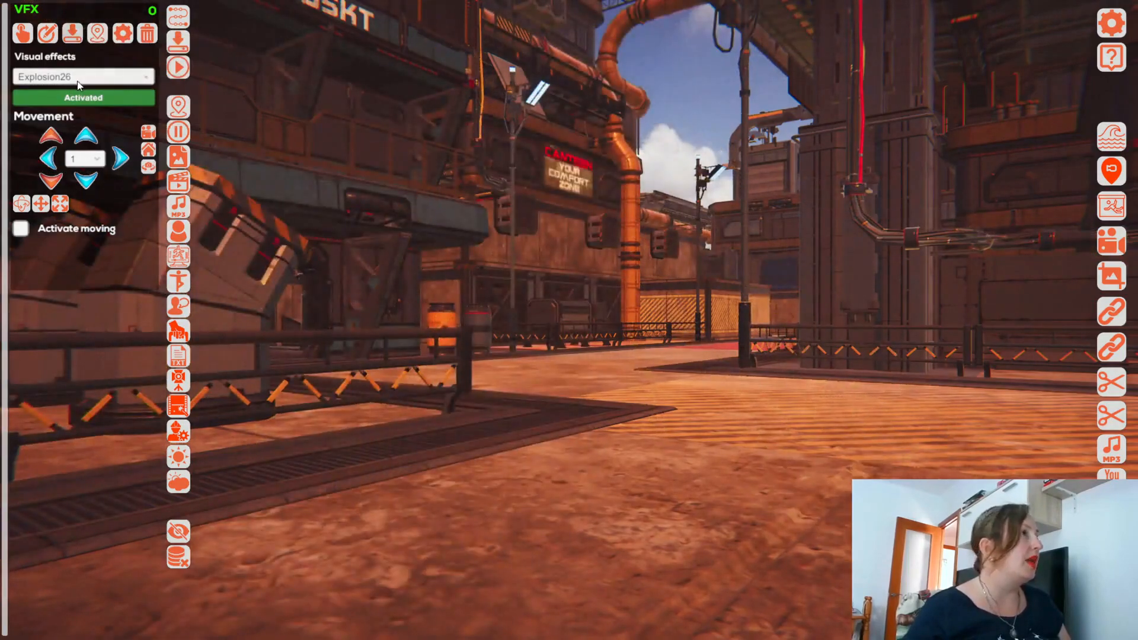
pyautogui.click(77, 77)
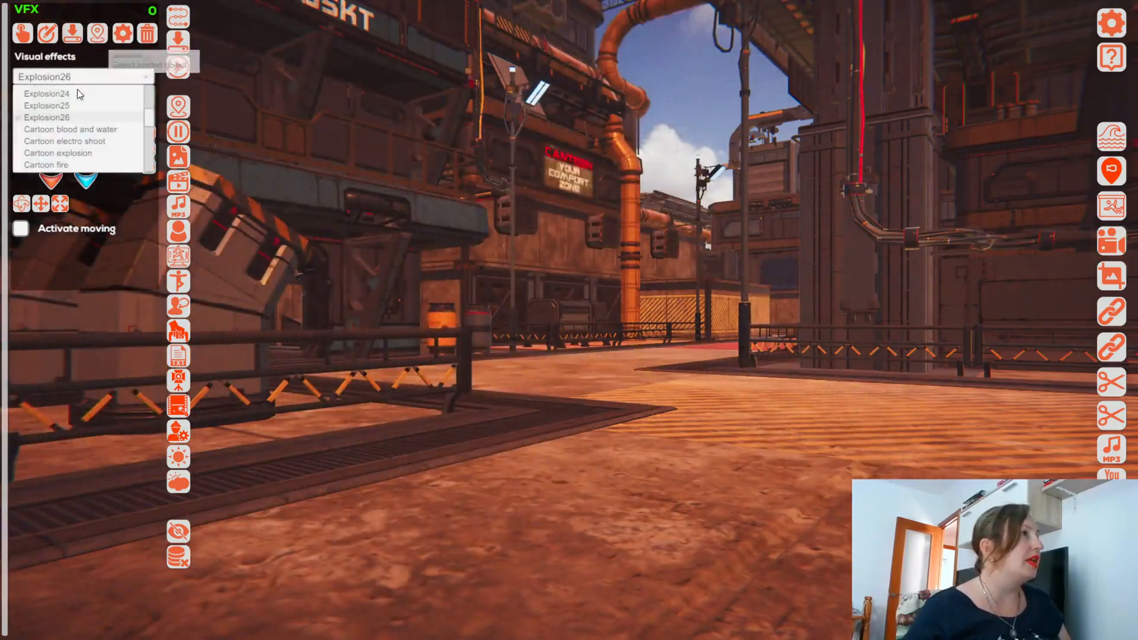
pyautogui.click(93, 142)
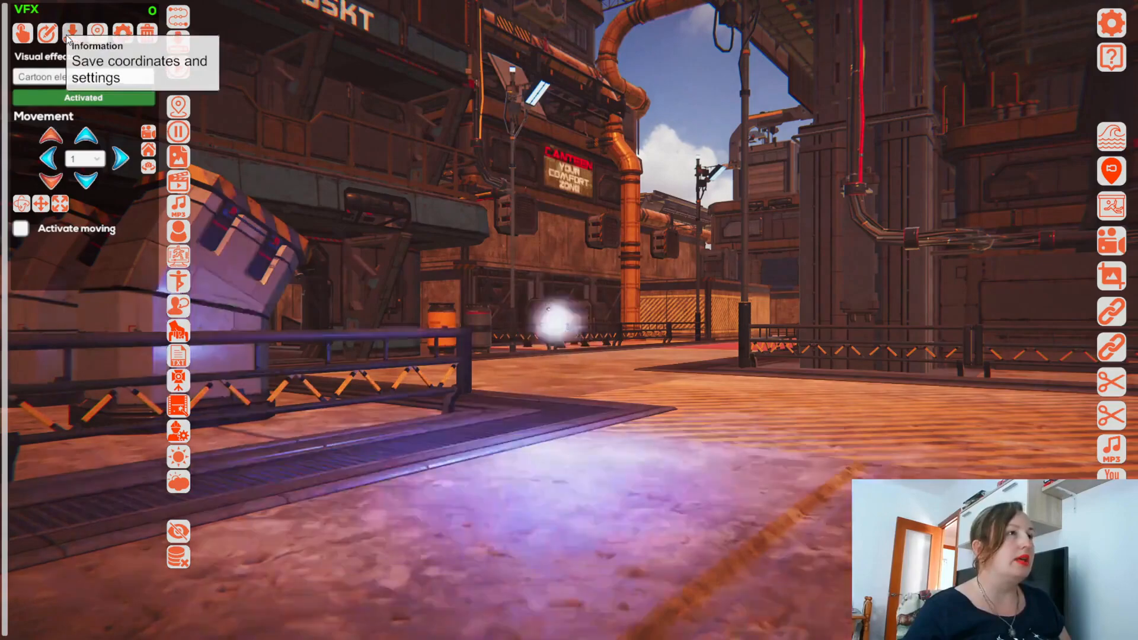
# Step: Switch the visual effect to Cartoon fire, and replace it with Cartoon spikes
pyautogui.click(87, 77)
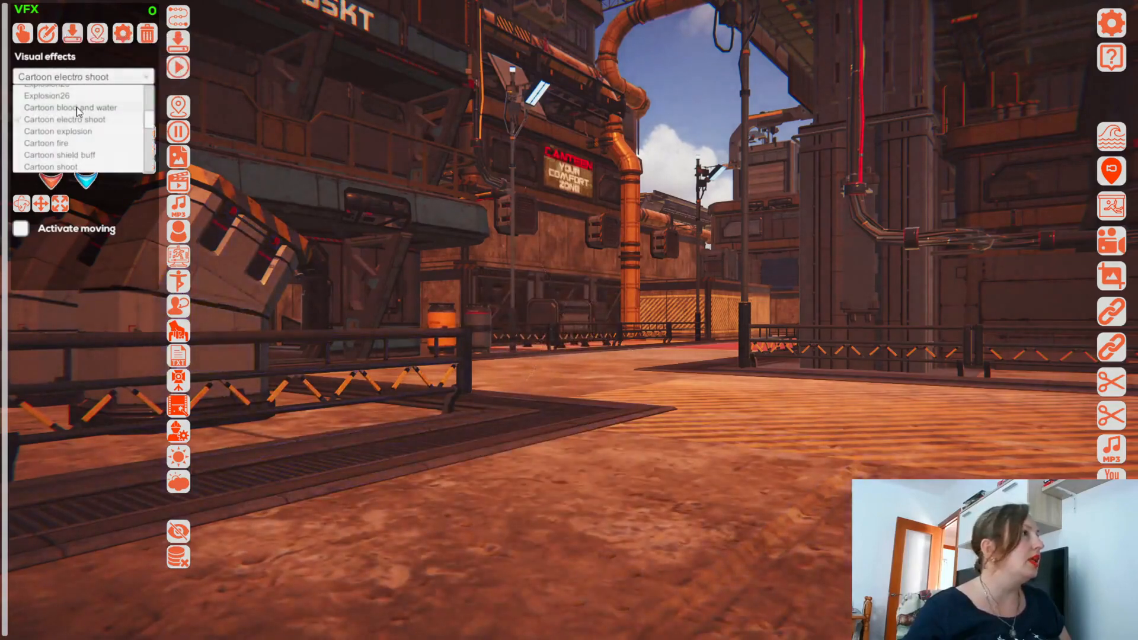
pyautogui.click(77, 142)
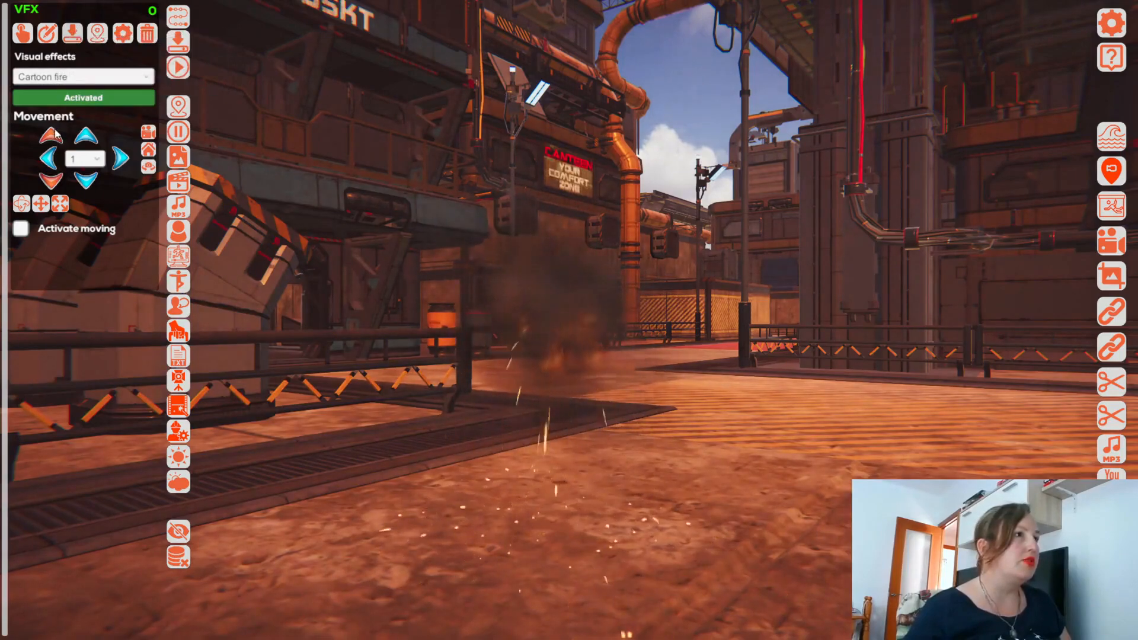
pyautogui.click(76, 73)
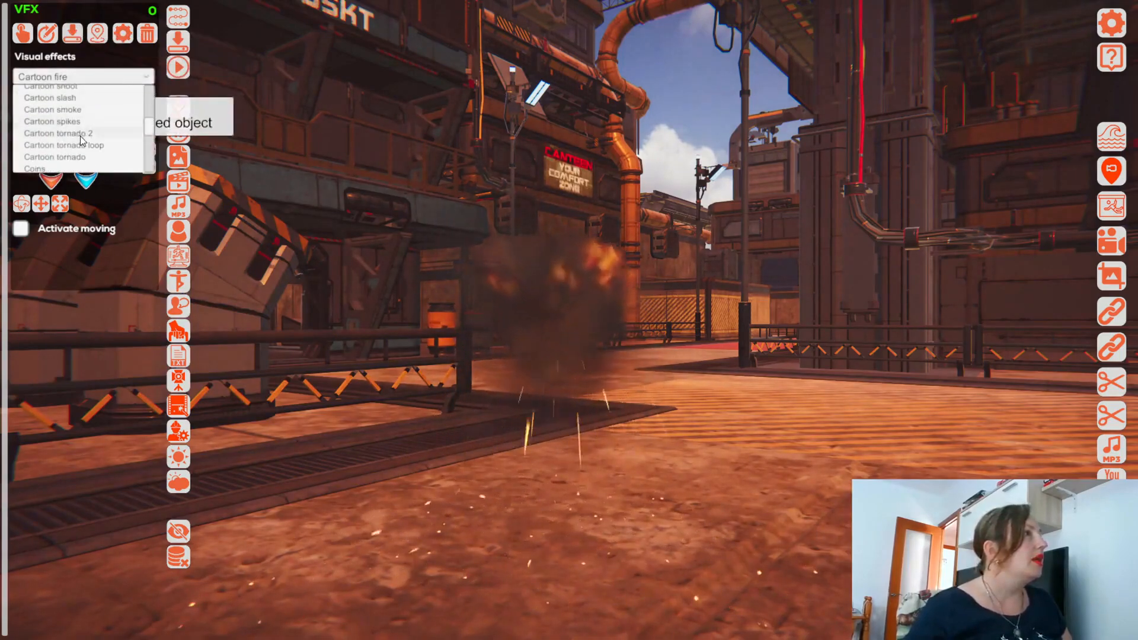
pyautogui.scroll(-2, 81, 122)
pyautogui.click(82, 121)
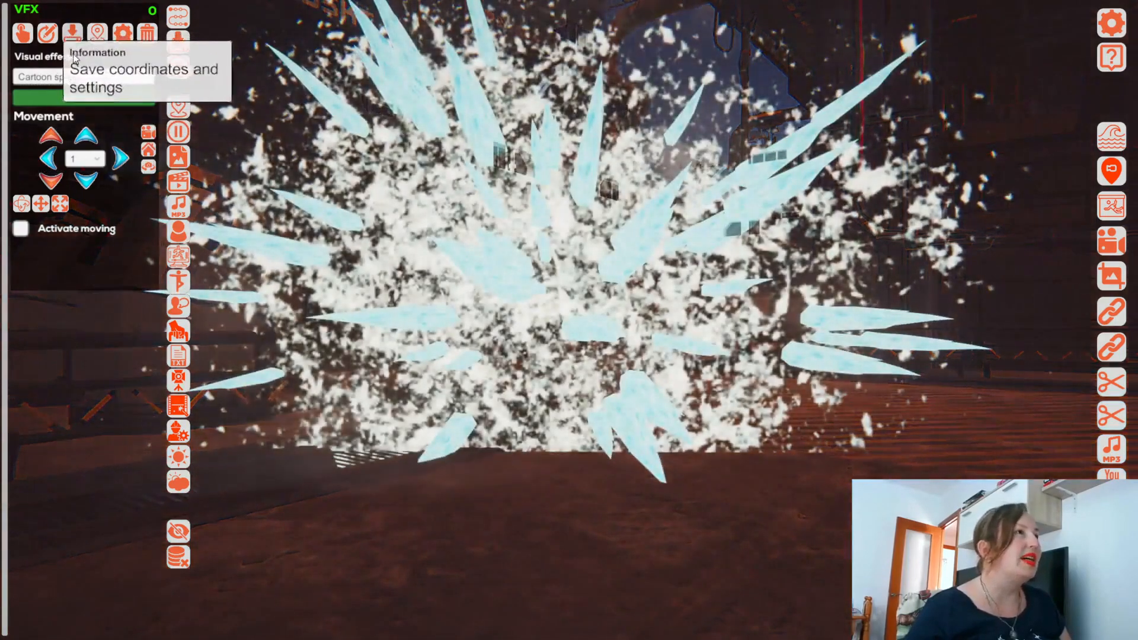
# Step: Change the visual effect from Cartoon spikes to Cartoon tornado loop
pyautogui.click(78, 73)
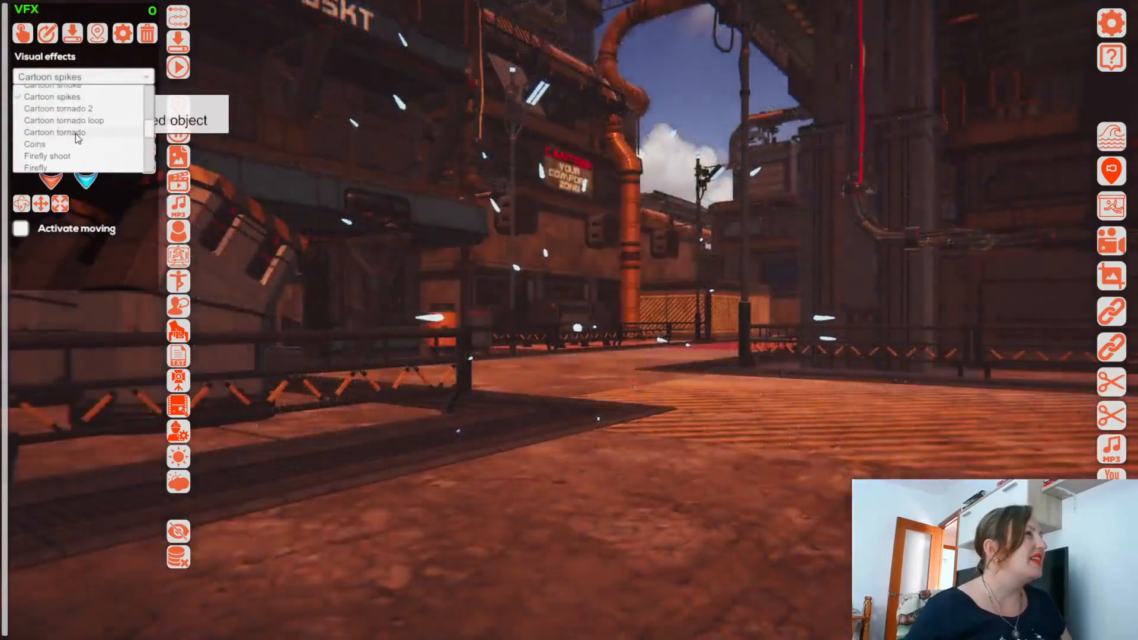
pyautogui.click(79, 121)
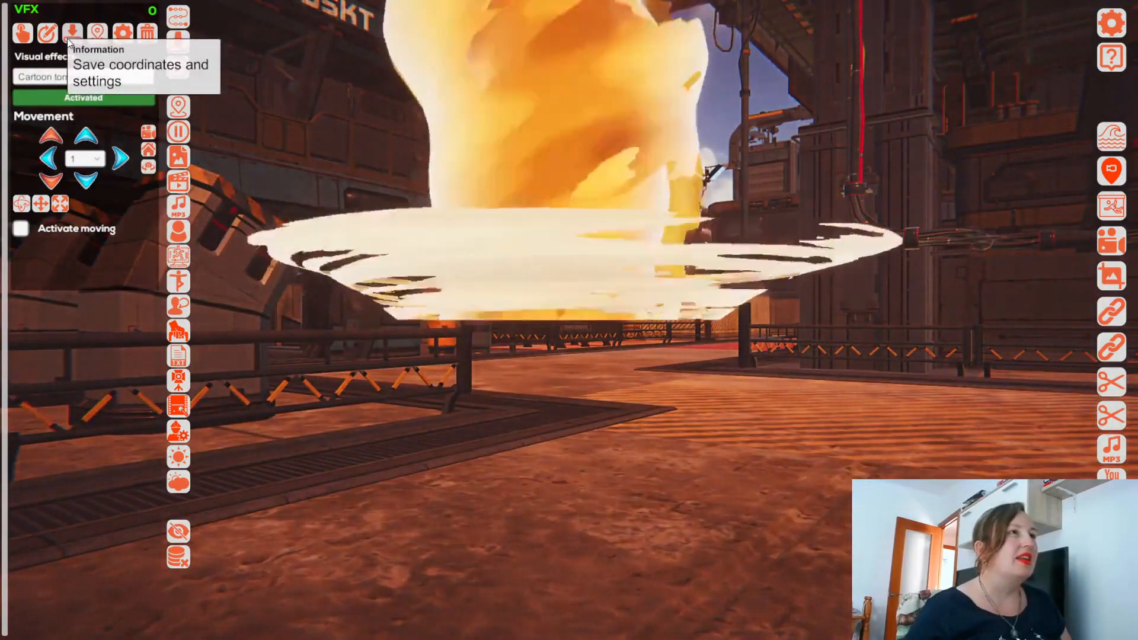
pyautogui.click(53, 180)
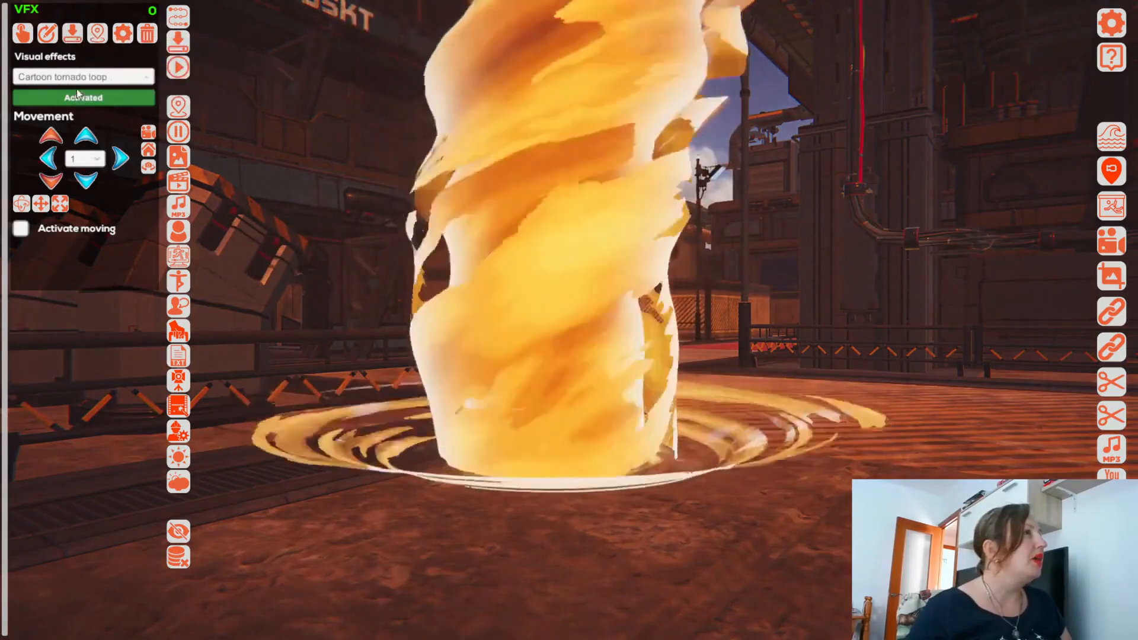
# Step: Replace the tornado with the Glowing orb visual effect and set it to Deactivated
pyautogui.click(83, 77)
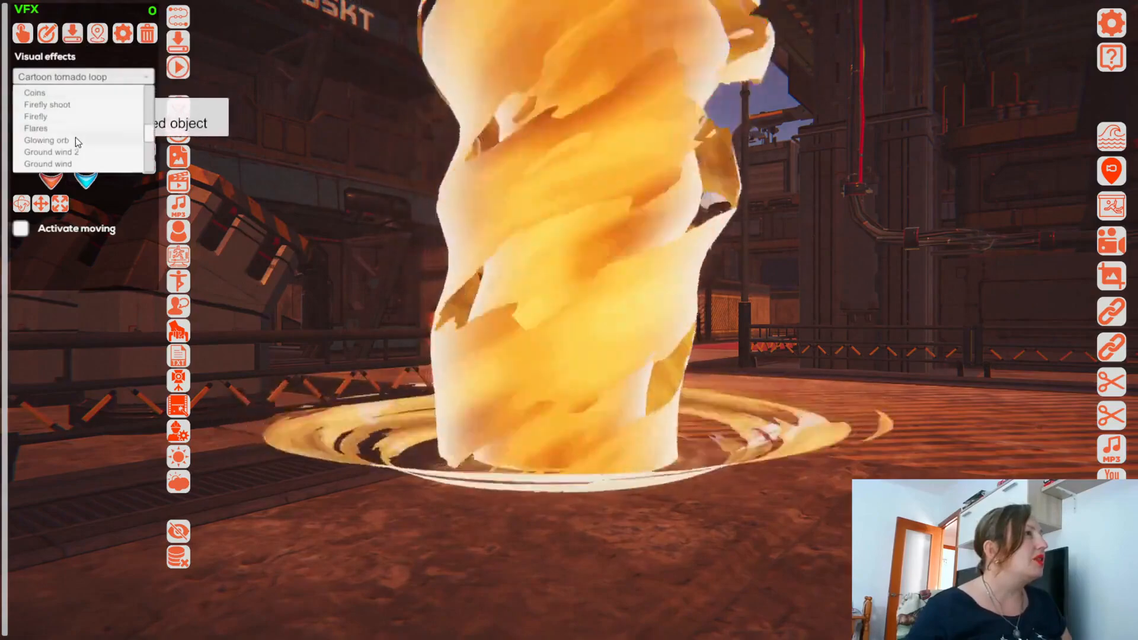
pyautogui.click(77, 141)
pyautogui.click(83, 98)
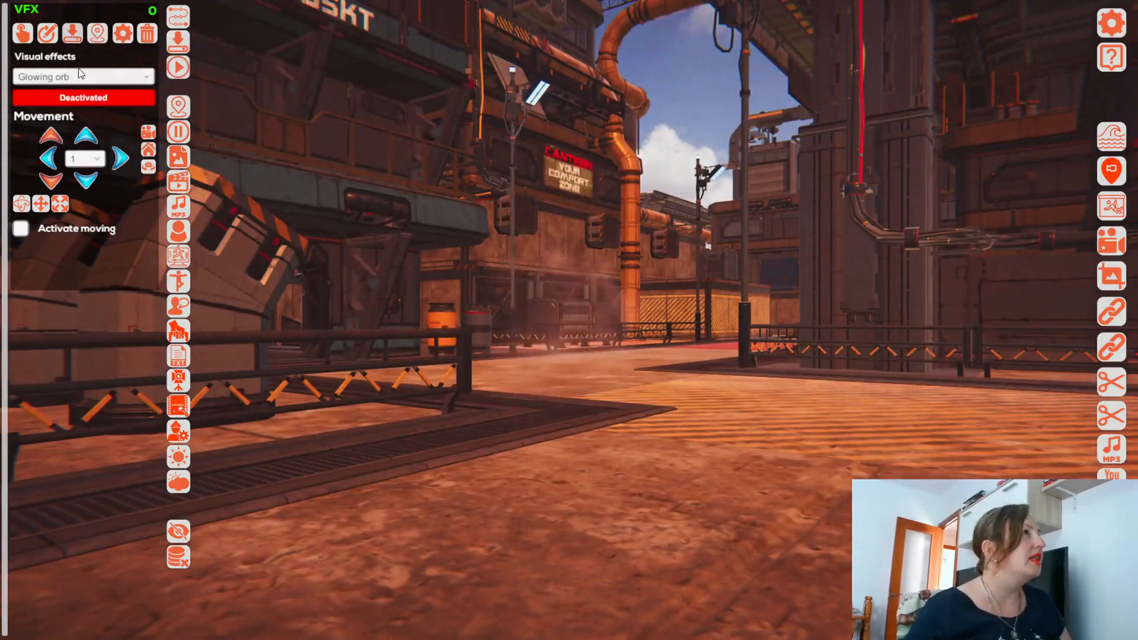
# Step: Switch the visual effect to Ground wind, and replace it with the white and red Hearts buff
pyautogui.click(80, 76)
pyautogui.click(83, 159)
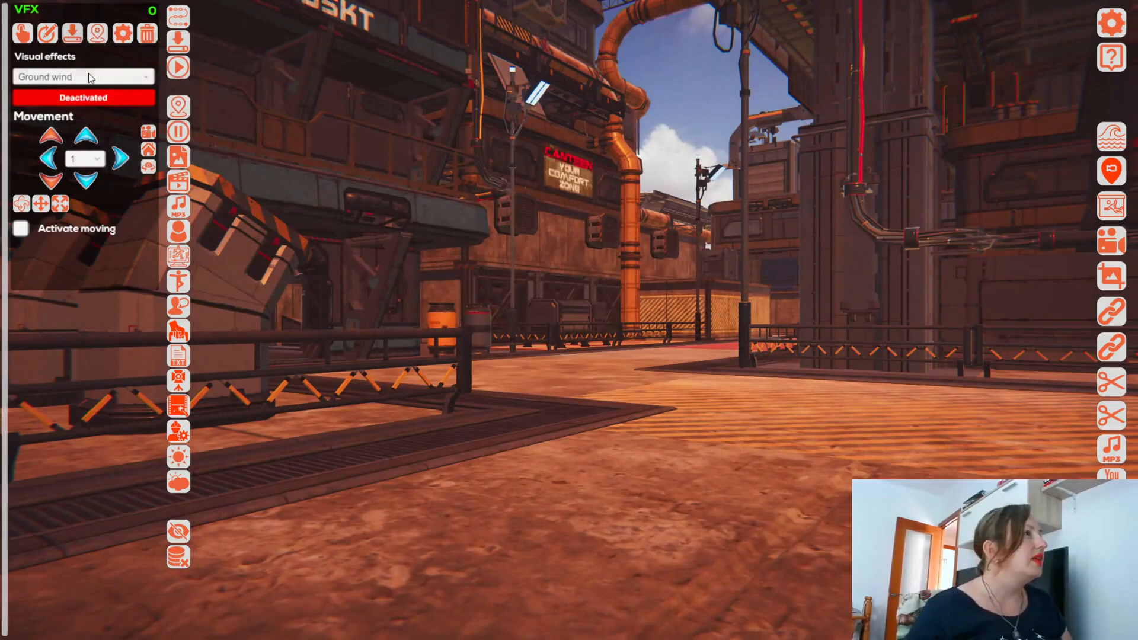
pyautogui.click(87, 77)
pyautogui.click(86, 118)
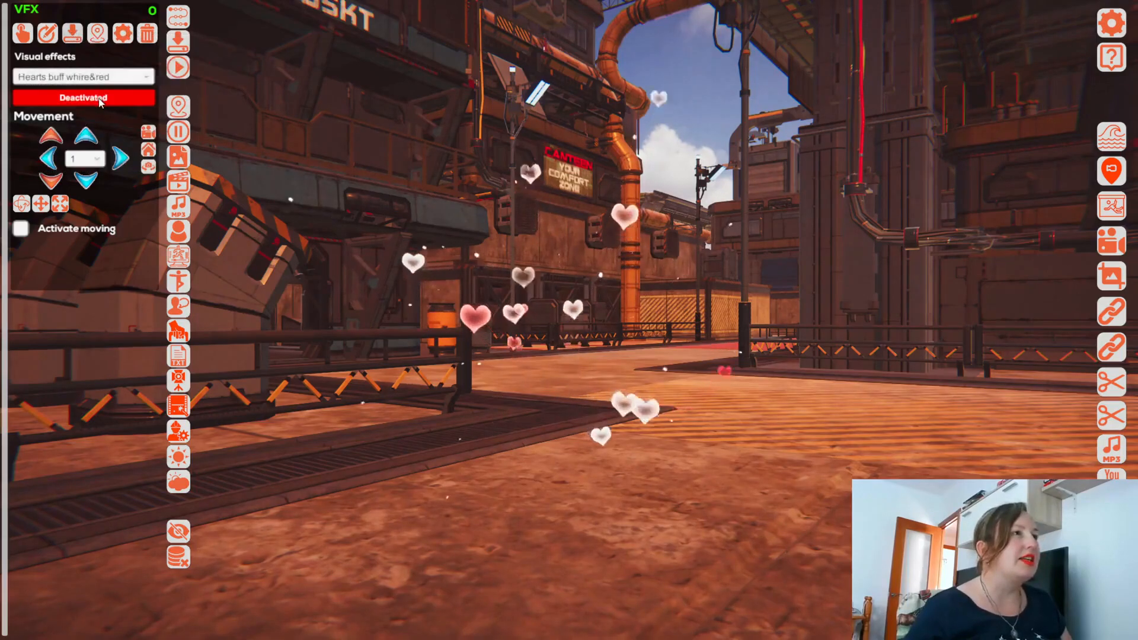
# Step: Change the visual effect to Magic aura, and replace it with Sparks orange
pyautogui.click(98, 77)
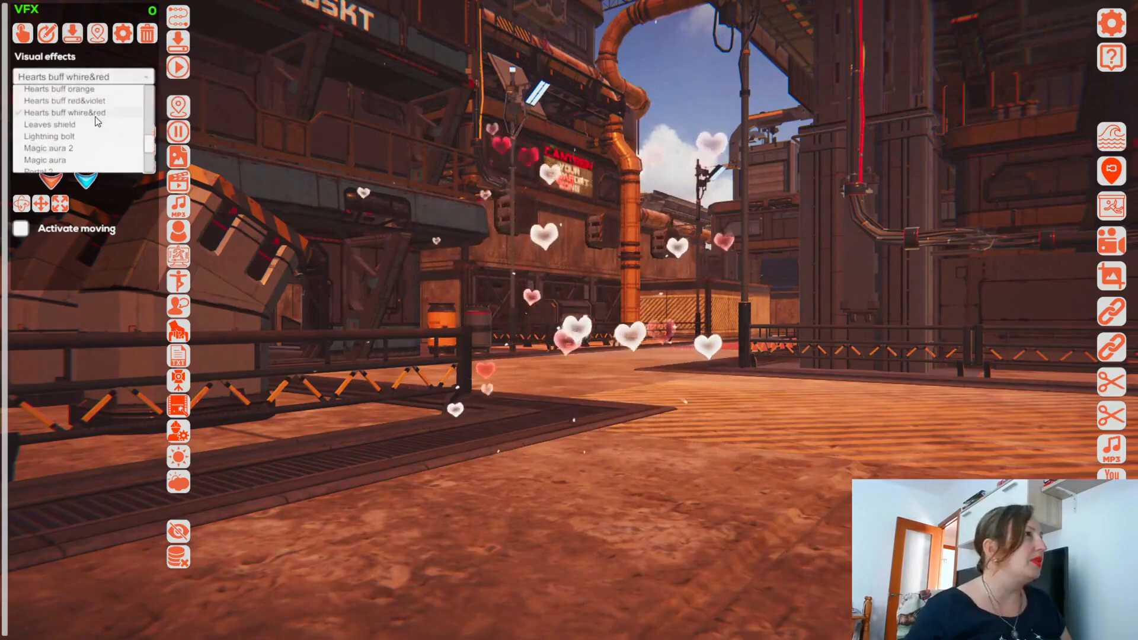
pyautogui.scroll(-1, 95, 124)
pyautogui.click(77, 136)
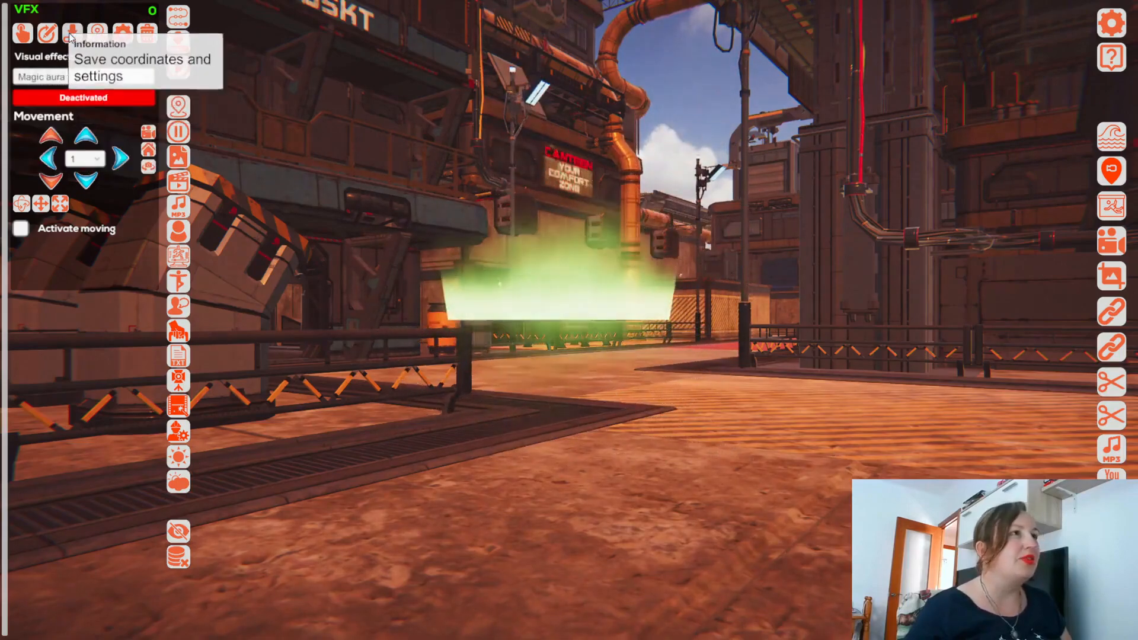
pyautogui.click(86, 77)
pyautogui.scroll(-2, 86, 95)
pyautogui.click(84, 147)
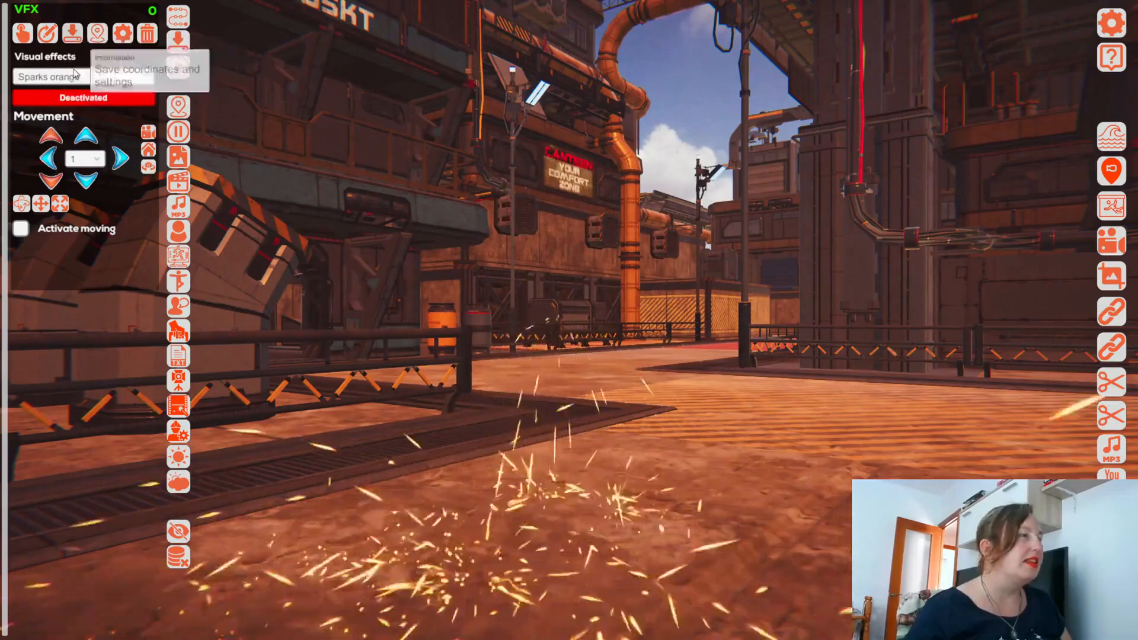
# Step: Switch the visual effect to Portal1, and replace it with Fireworks2
pyautogui.click(83, 76)
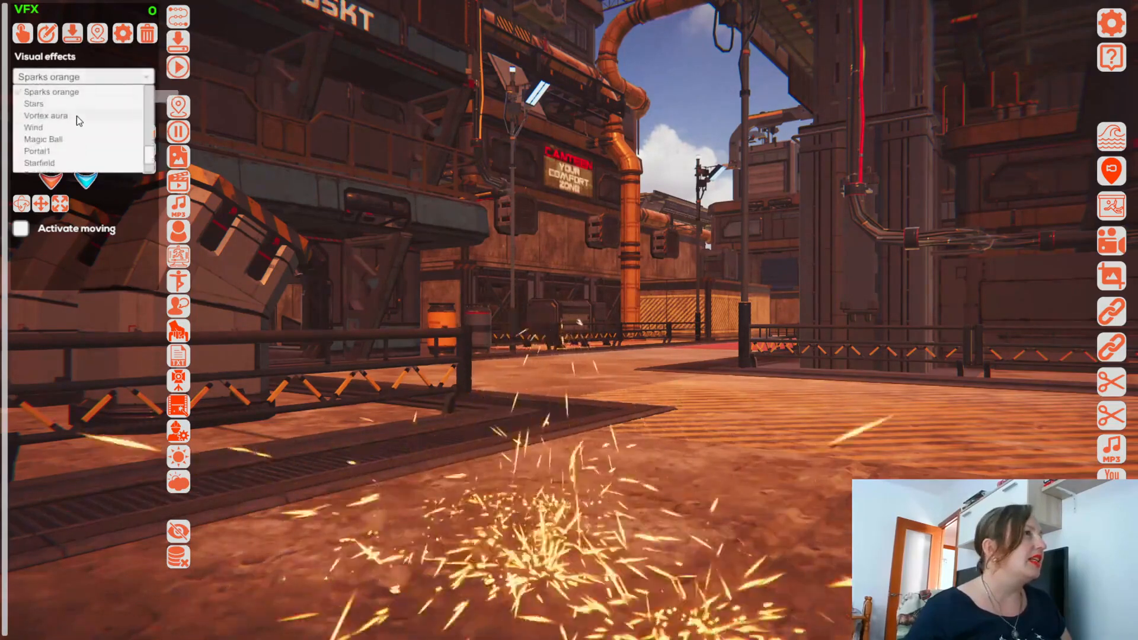
pyautogui.click(70, 149)
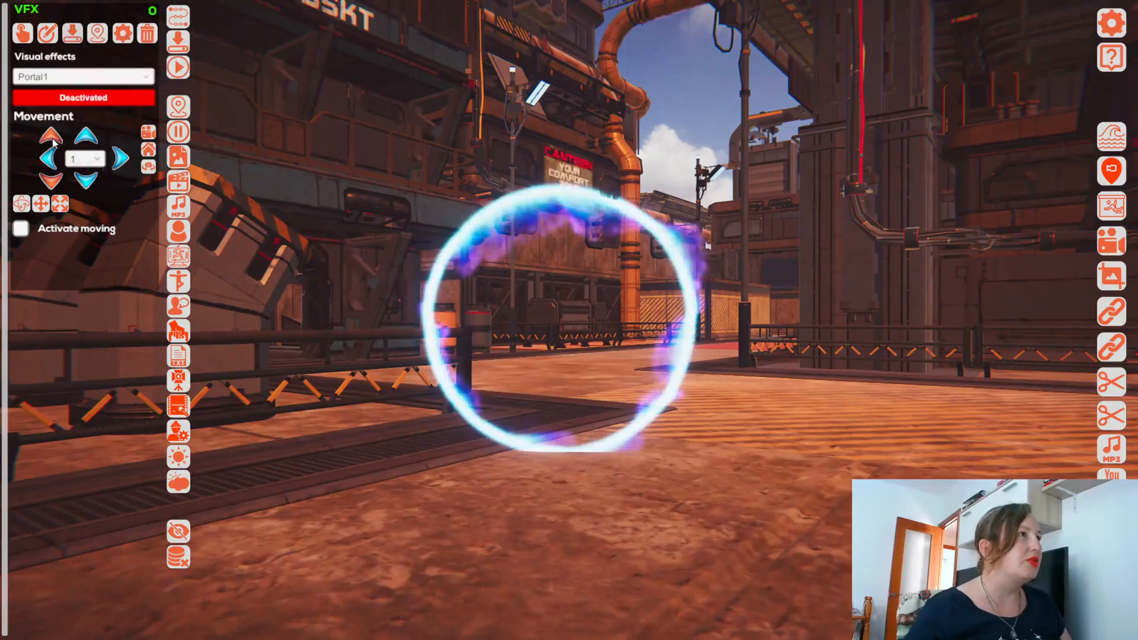
pyautogui.click(80, 76)
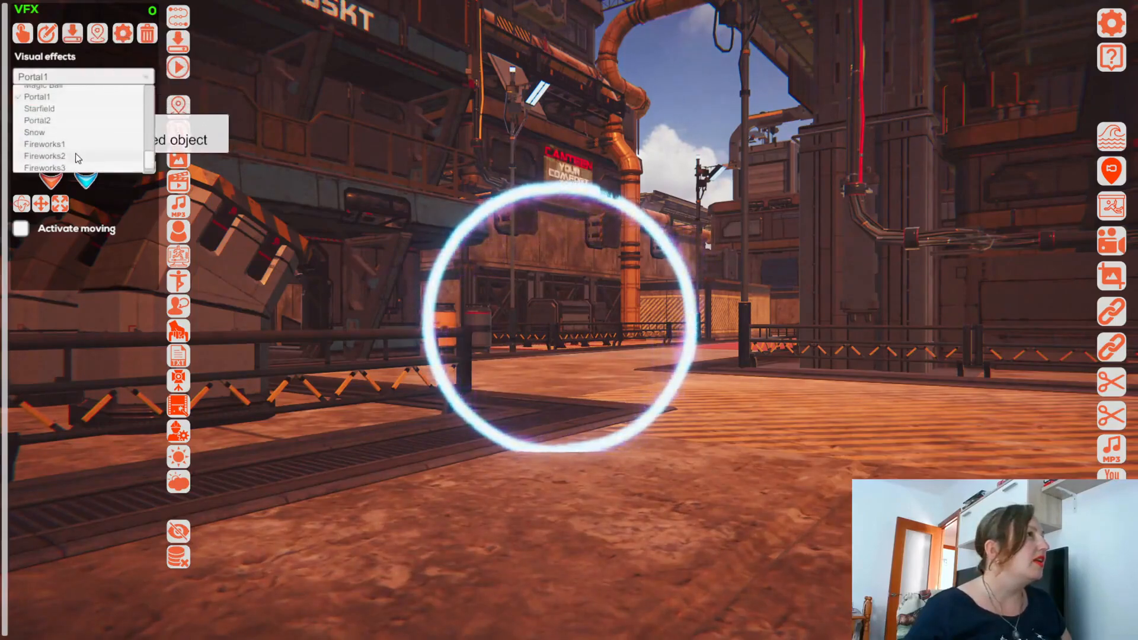
pyautogui.click(44, 156)
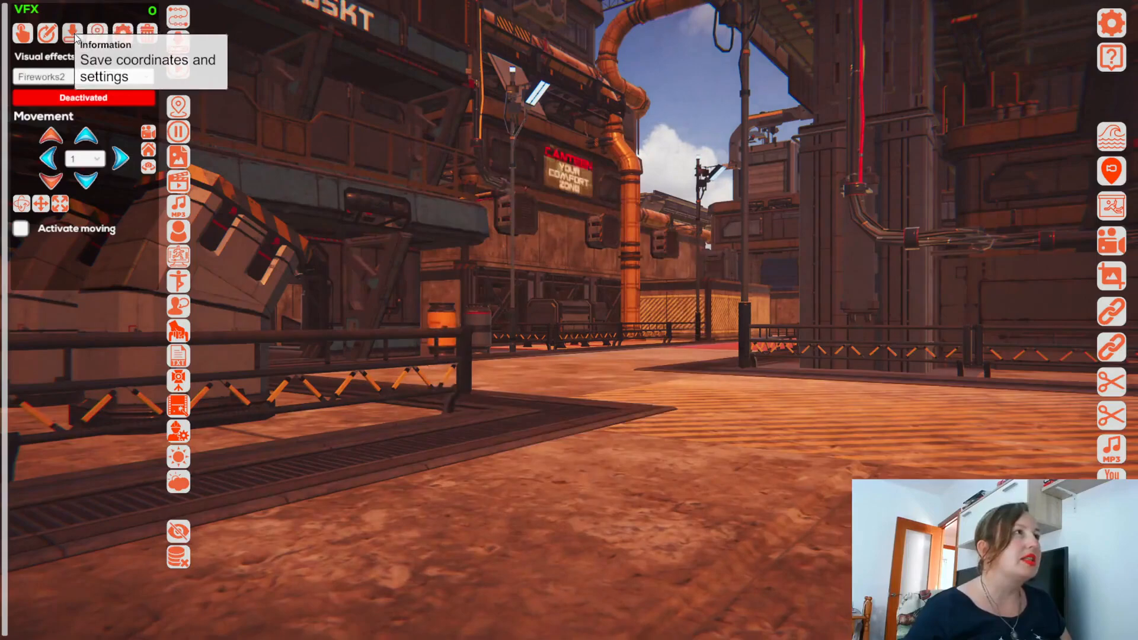
# Step: Change the visual effect to Fireworks1, and replace it with Smoke
pyautogui.click(79, 73)
pyautogui.click(44, 149)
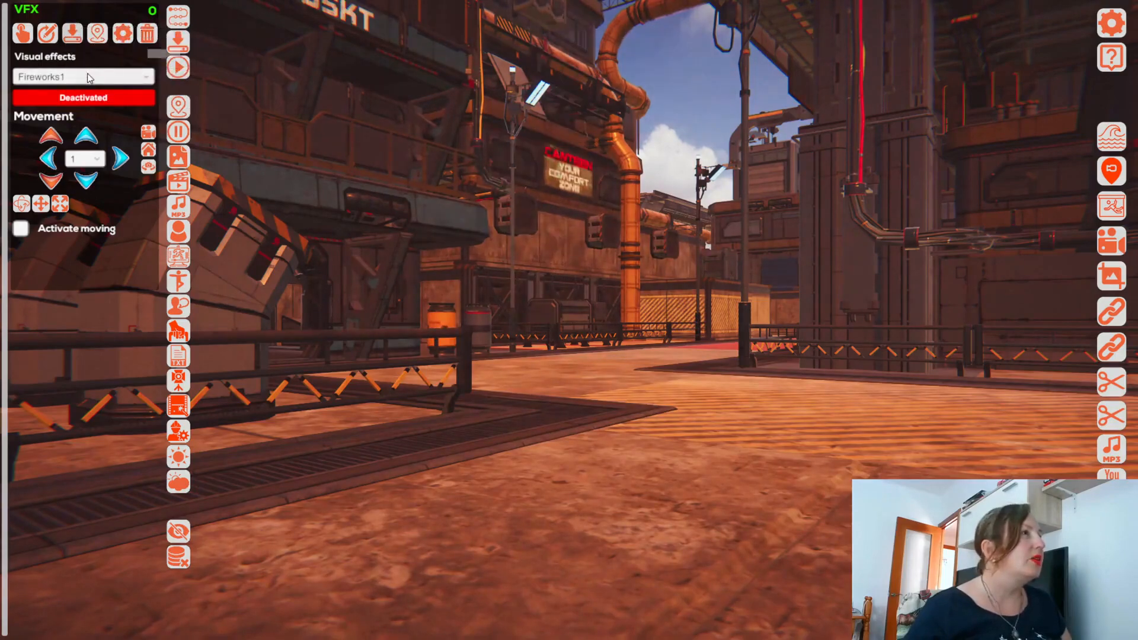
pyautogui.click(109, 78)
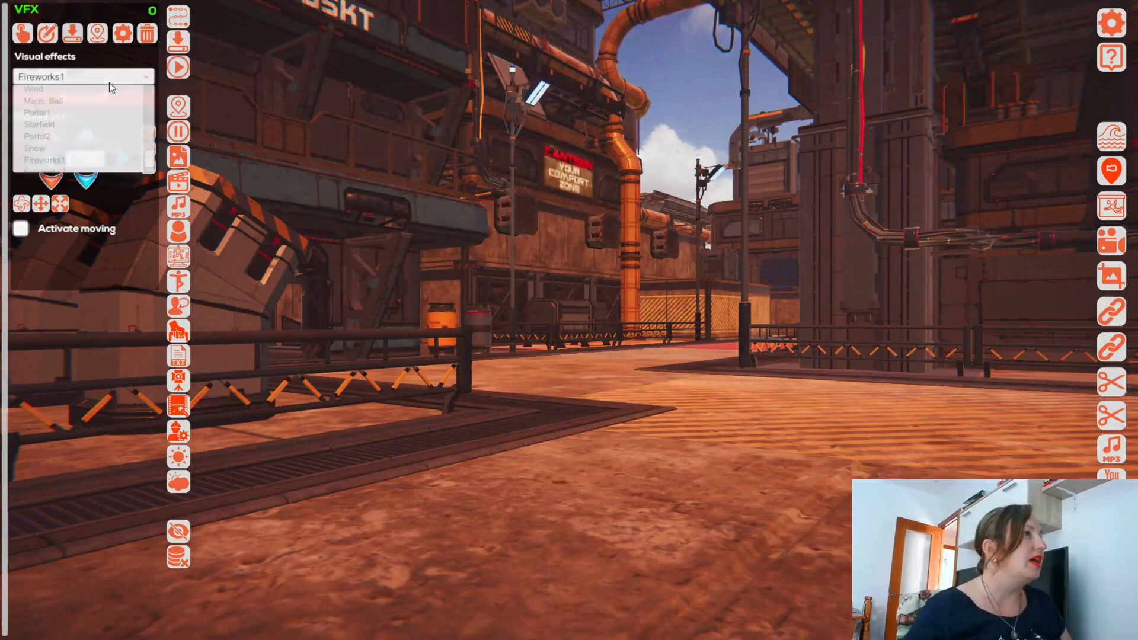
pyautogui.click(67, 141)
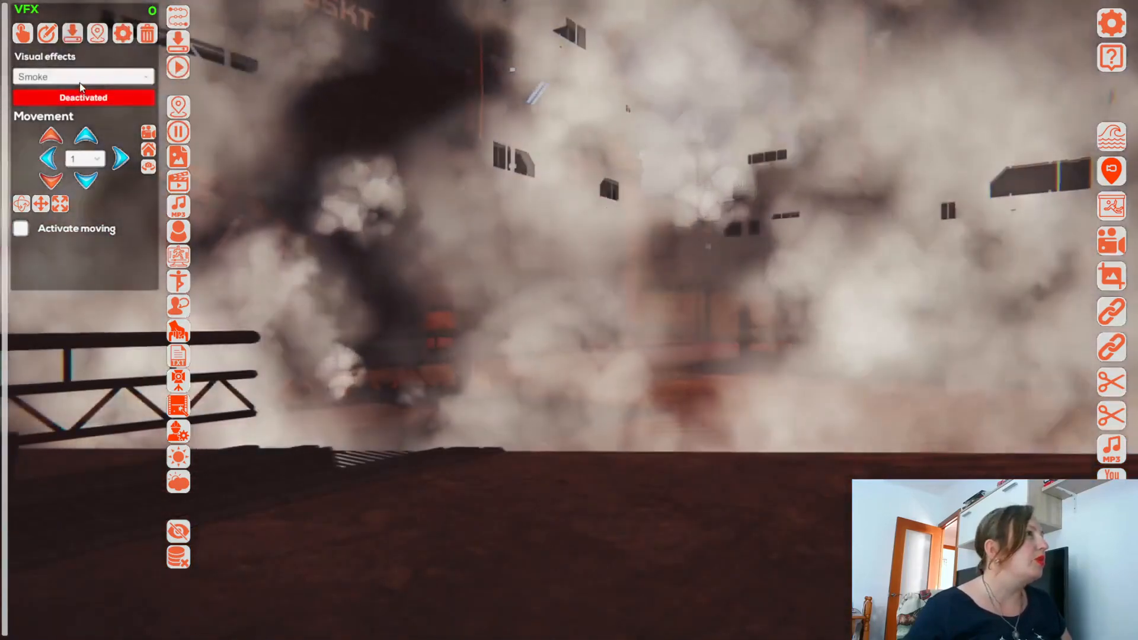
# Step: Switch the visual effect to Smoke machine, and replace it with another effect
pyautogui.click(79, 83)
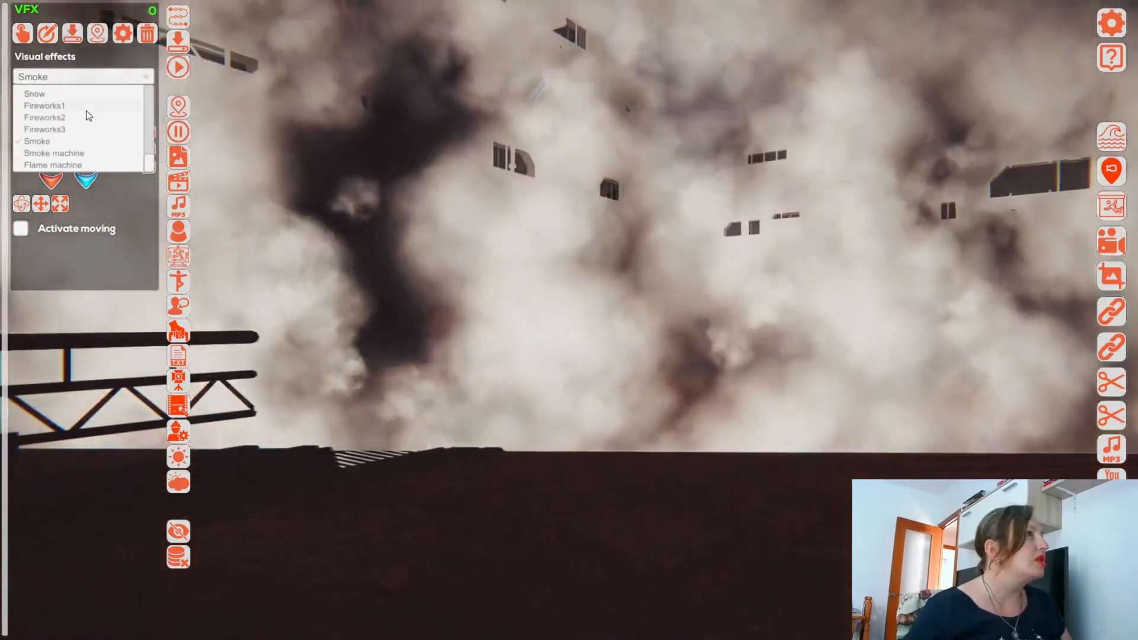
pyautogui.click(76, 141)
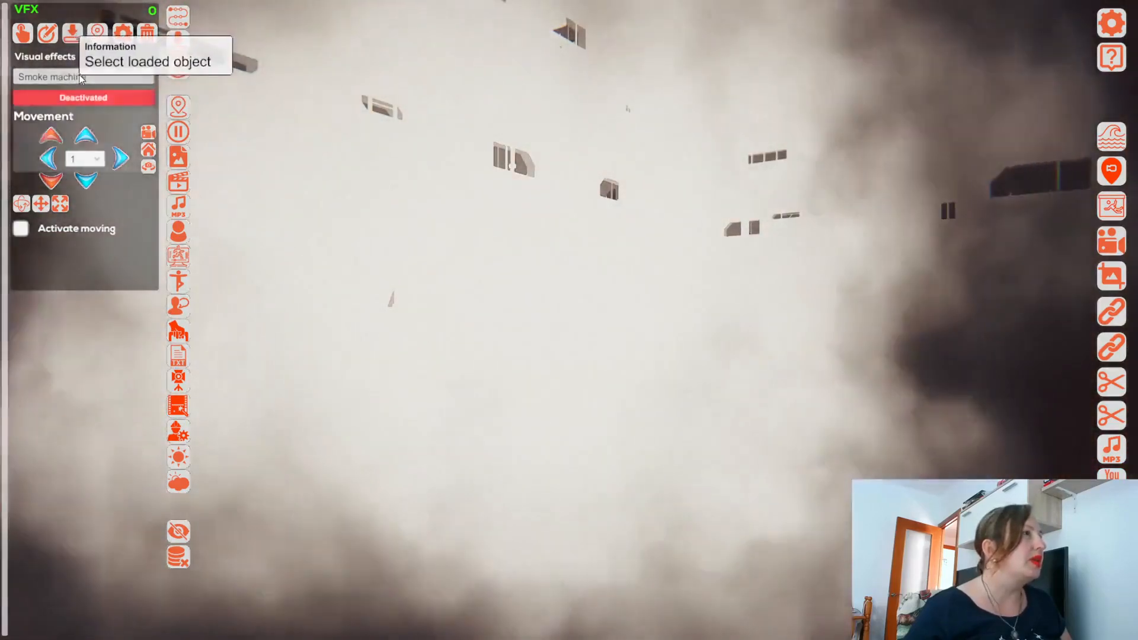
pyautogui.click(80, 75)
pyautogui.click(76, 164)
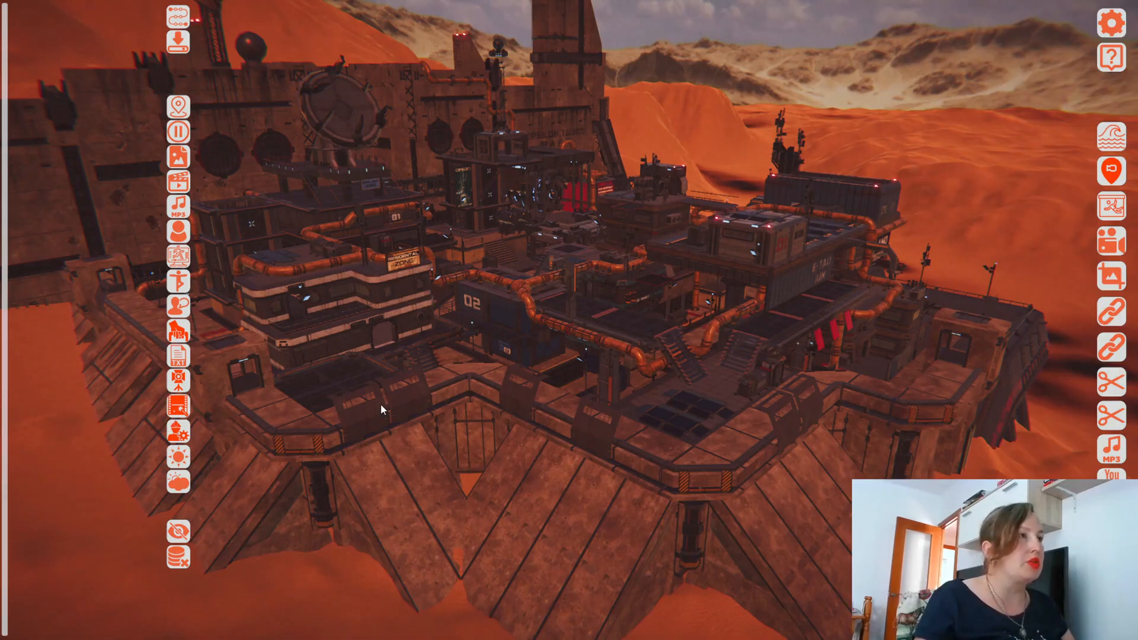
# Step: Load the Empty scene in place of Sci-Fi Base 02
pyautogui.press('Escape')
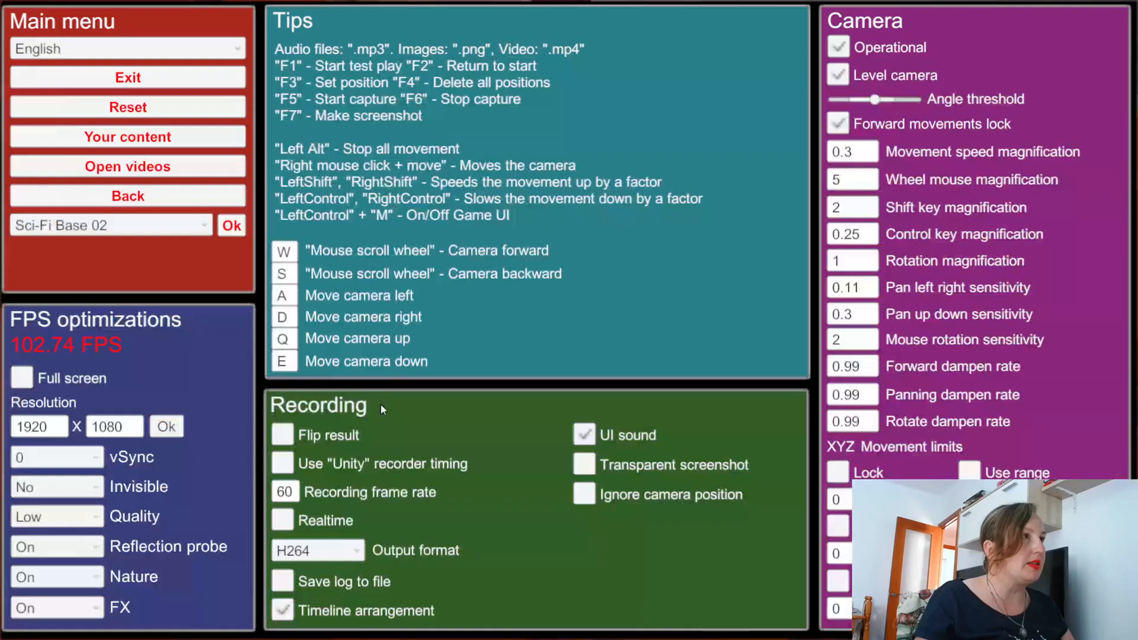
pyautogui.click(140, 232)
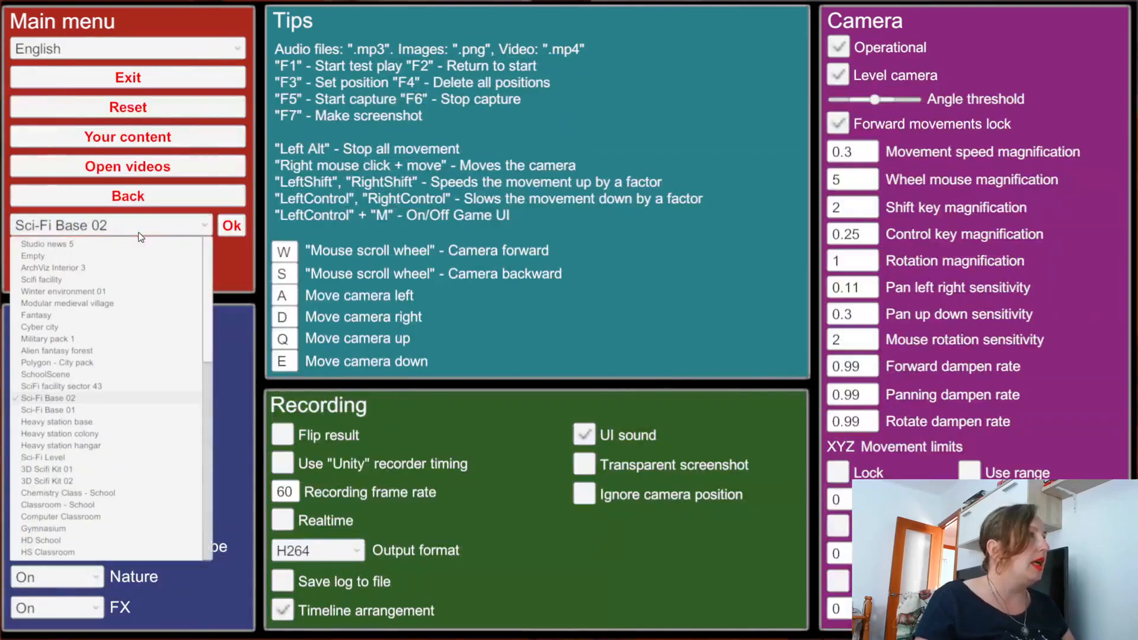
pyautogui.click(98, 256)
pyautogui.click(231, 226)
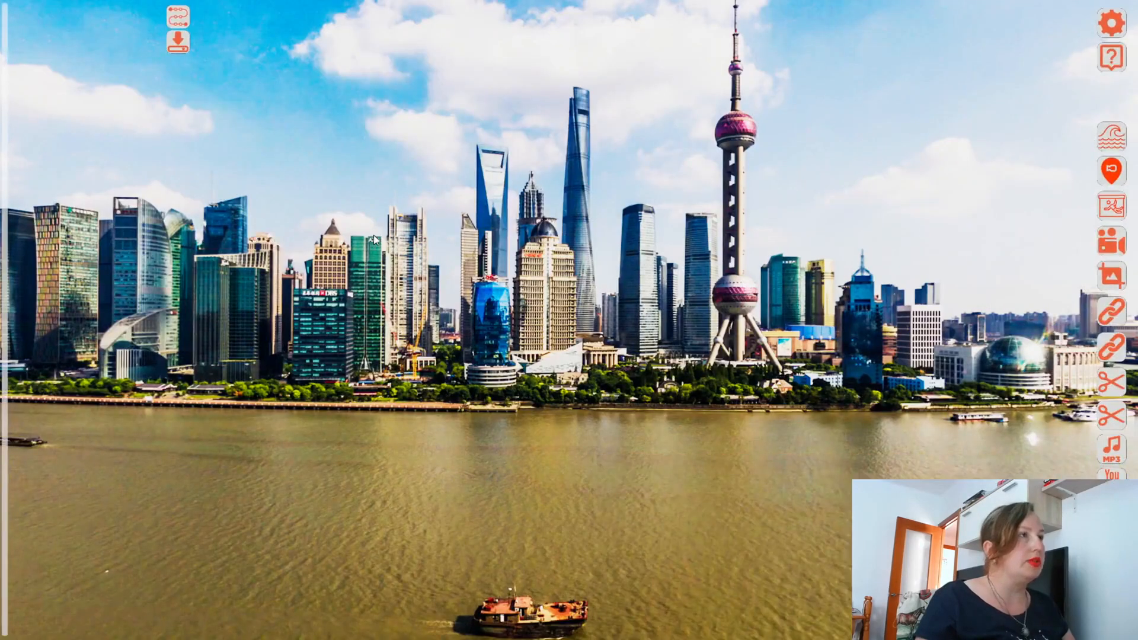
# Step: Add the terrain object from the alien fantasy forest/terrain group to the empty scene with the Scene builder
pyautogui.click(182, 19)
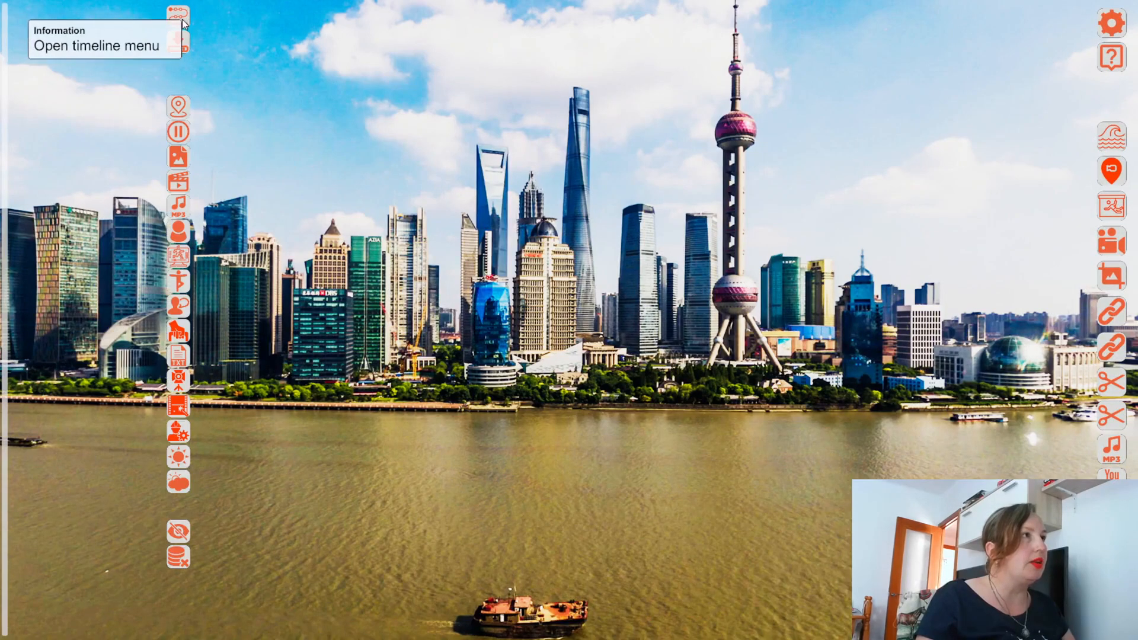
pyautogui.click(178, 433)
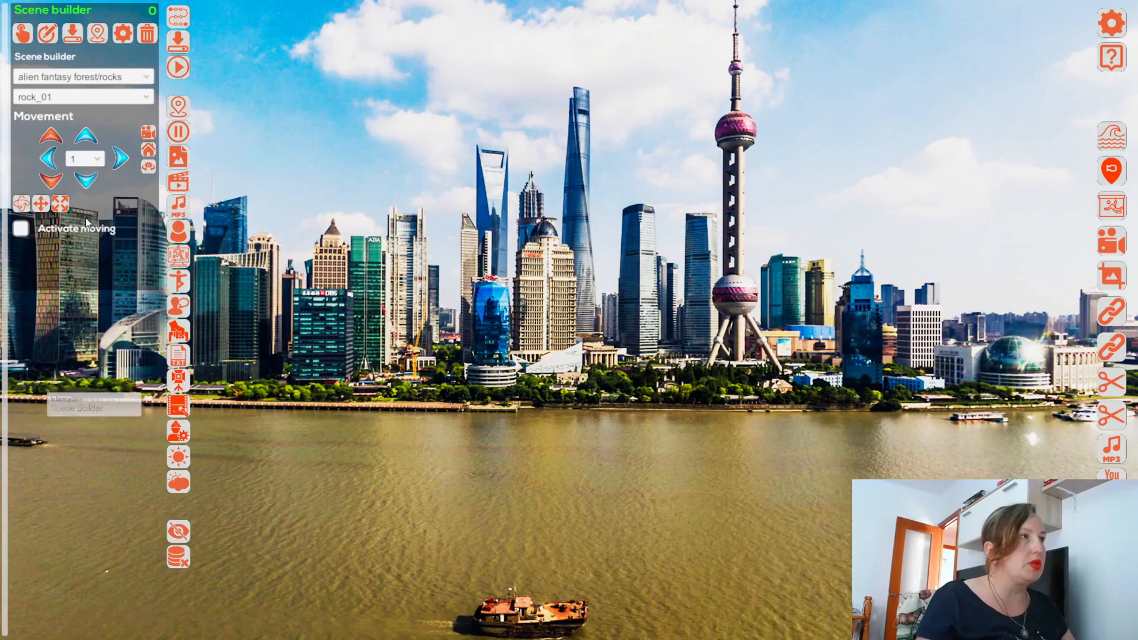
pyautogui.click(100, 80)
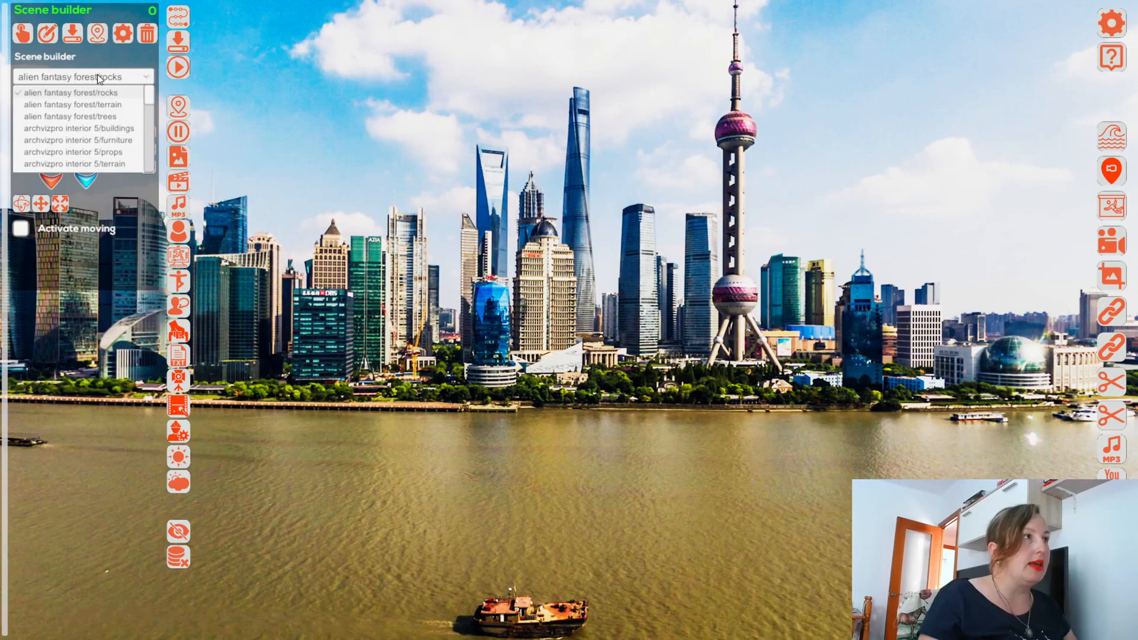
pyautogui.click(66, 106)
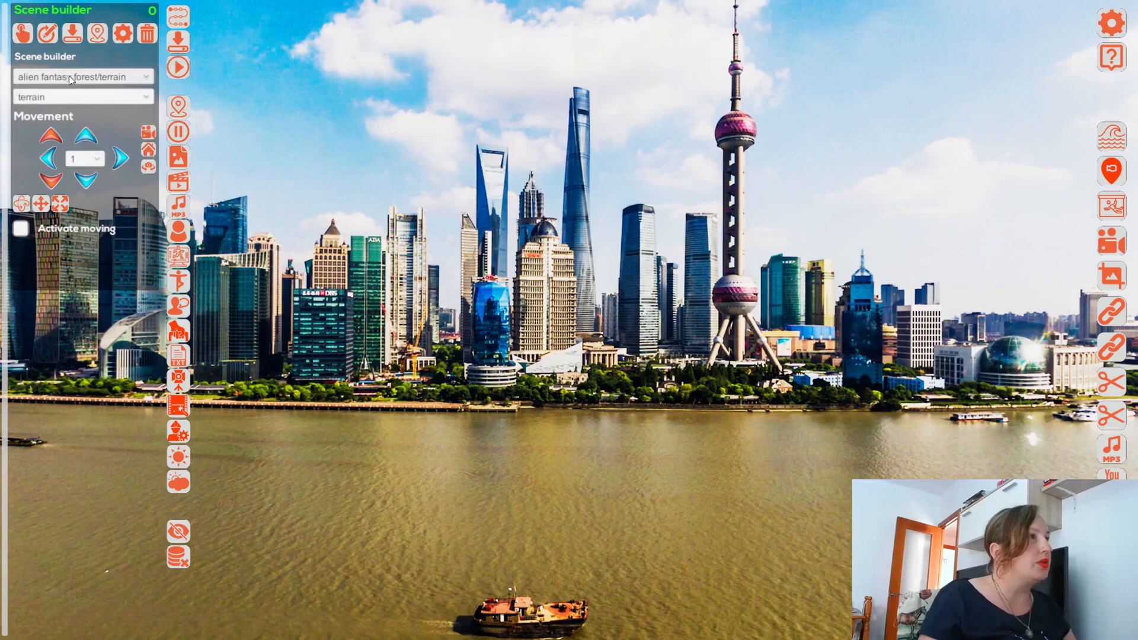
pyautogui.click(72, 35)
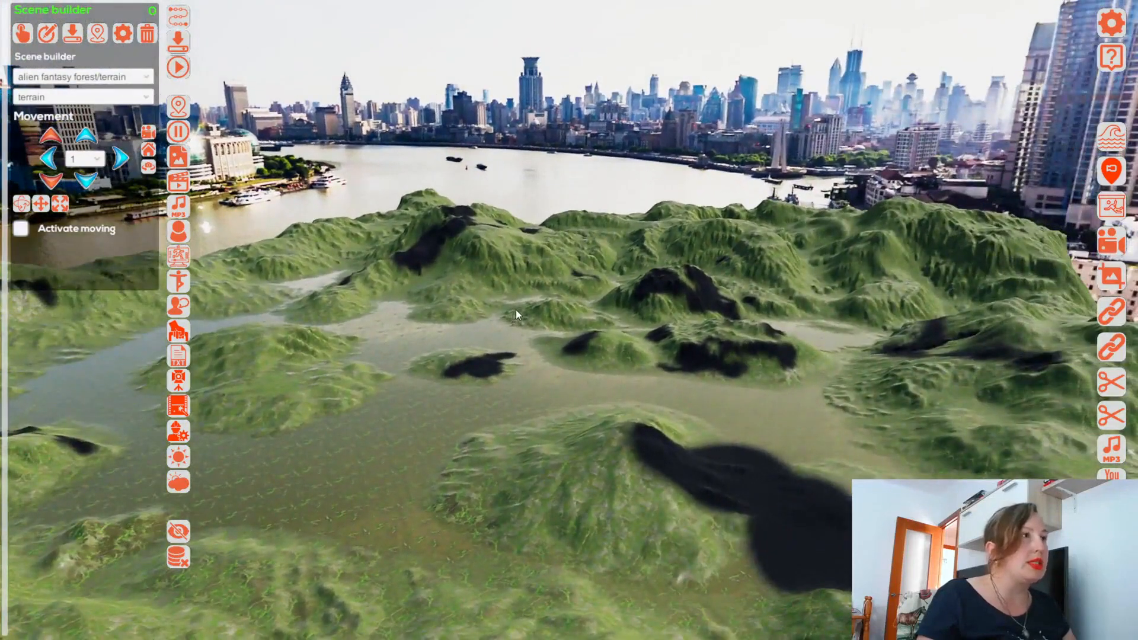
# Step: Load the car black object from the cyber city/car group into the empty scene
pyautogui.click(56, 78)
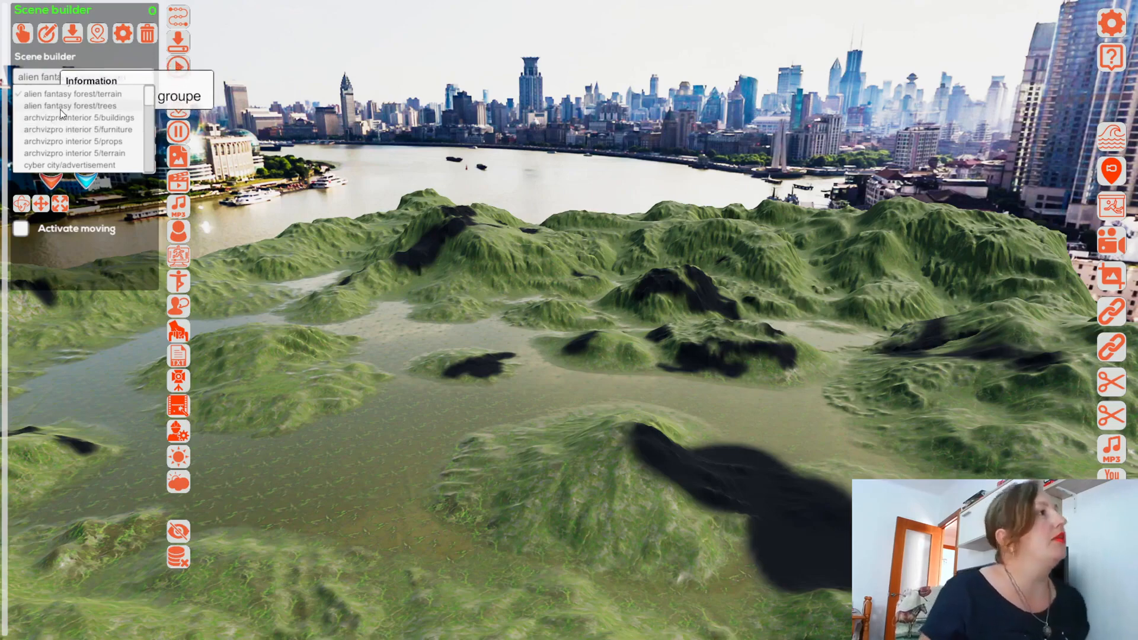
pyautogui.scroll(-2, 71, 129)
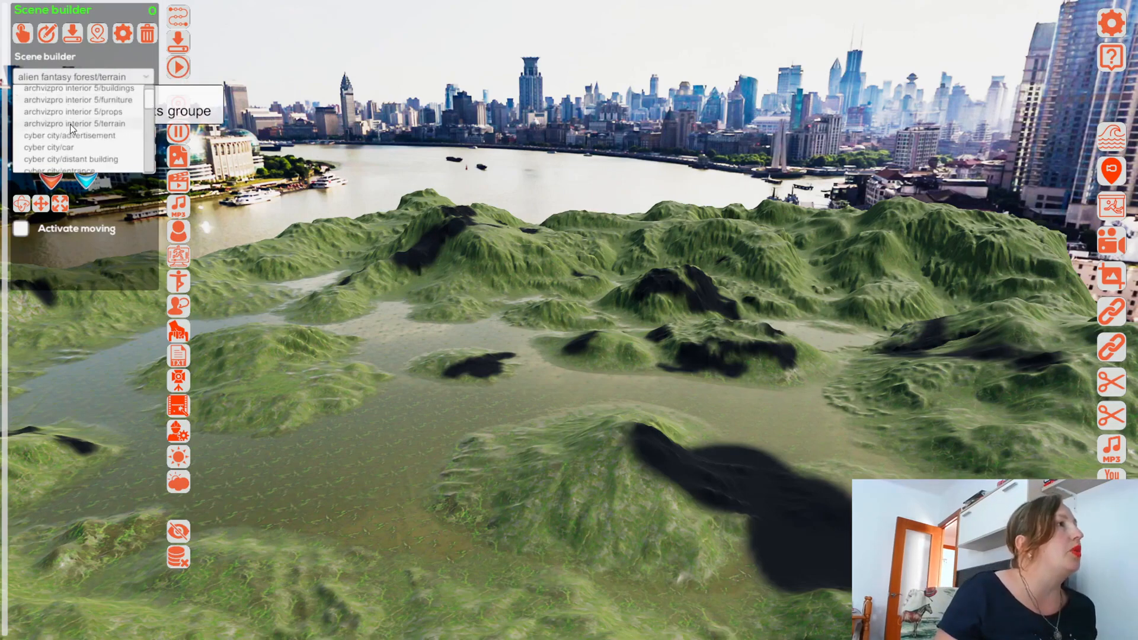
pyautogui.scroll(-1, 88, 140)
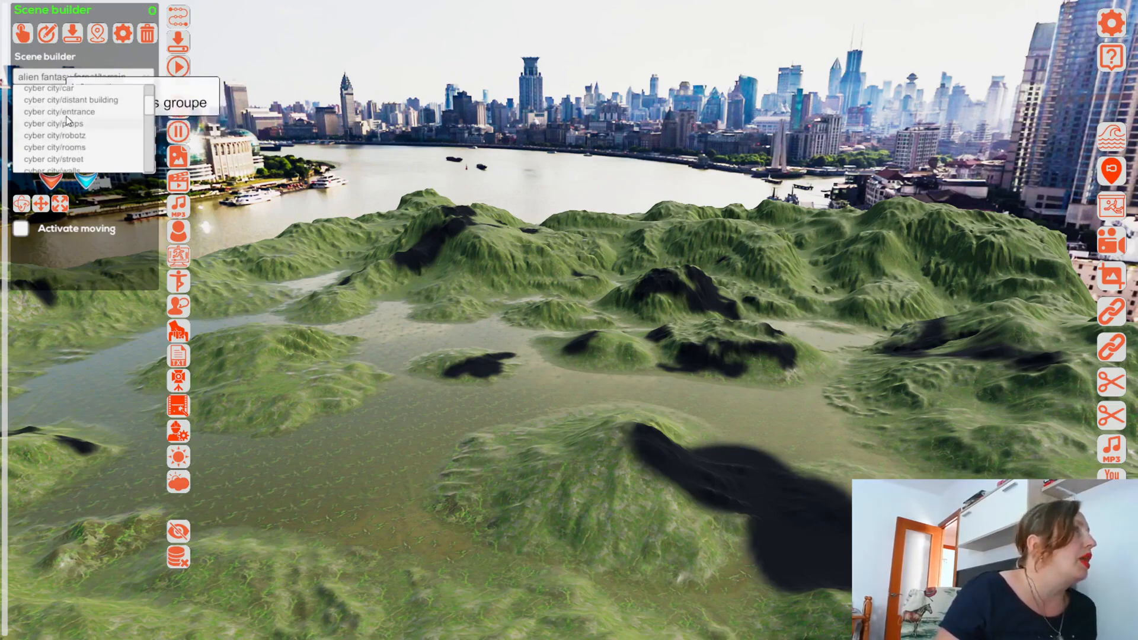
pyautogui.click(70, 117)
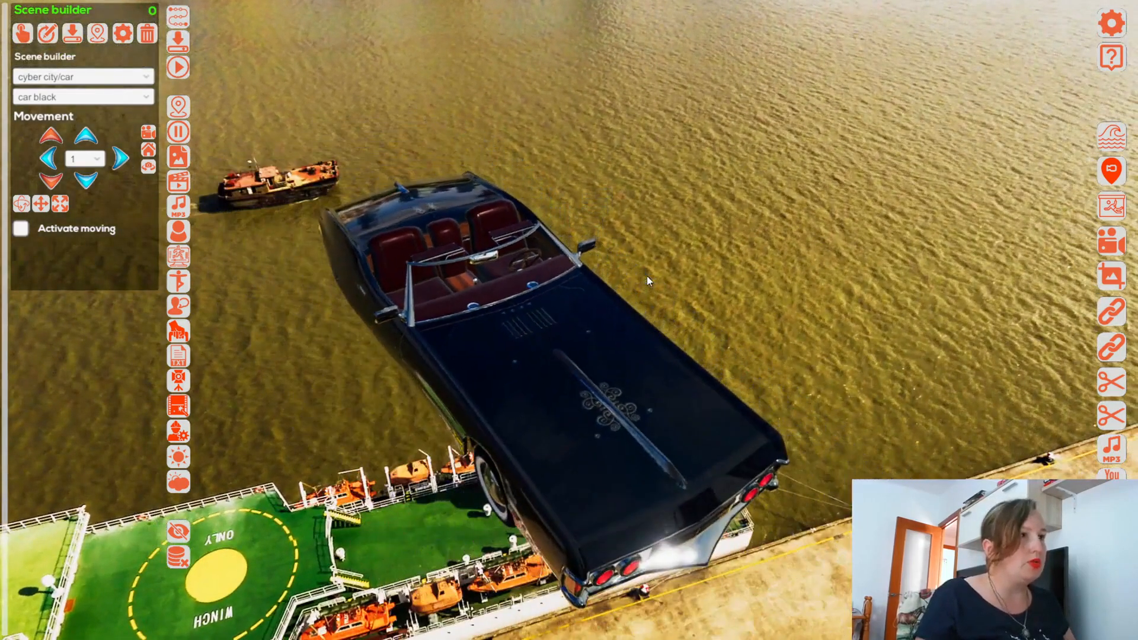
# Step: Load the ambulance sm_veh_car_ambo_01 from the polygon city pack/cars group and view it from its front corner
pyautogui.click(70, 82)
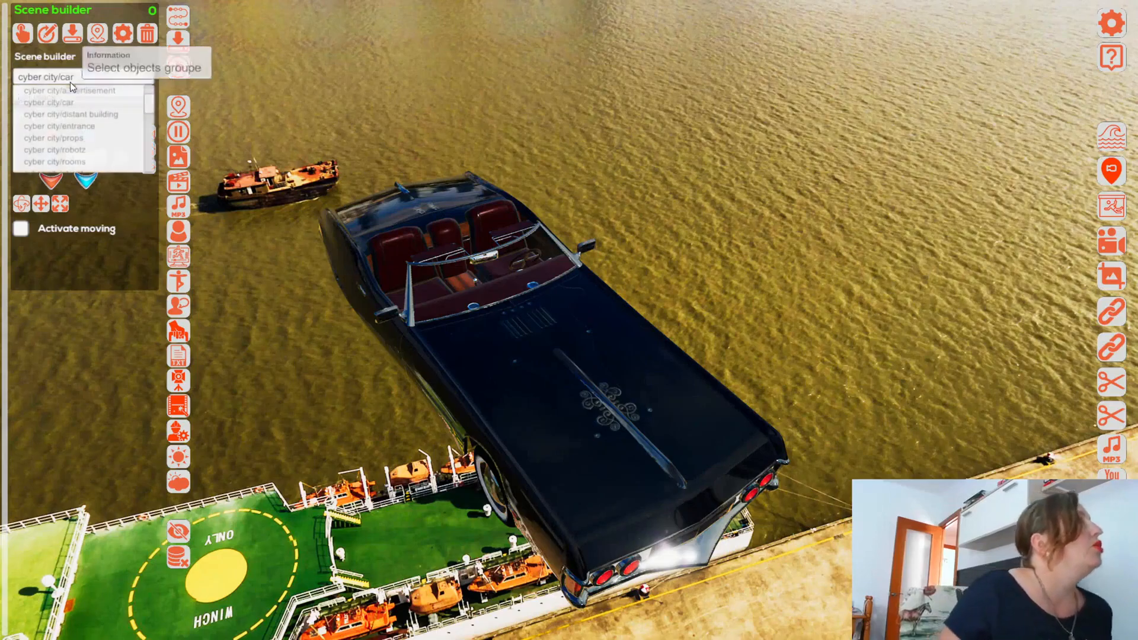
pyautogui.scroll(-5, 77, 136)
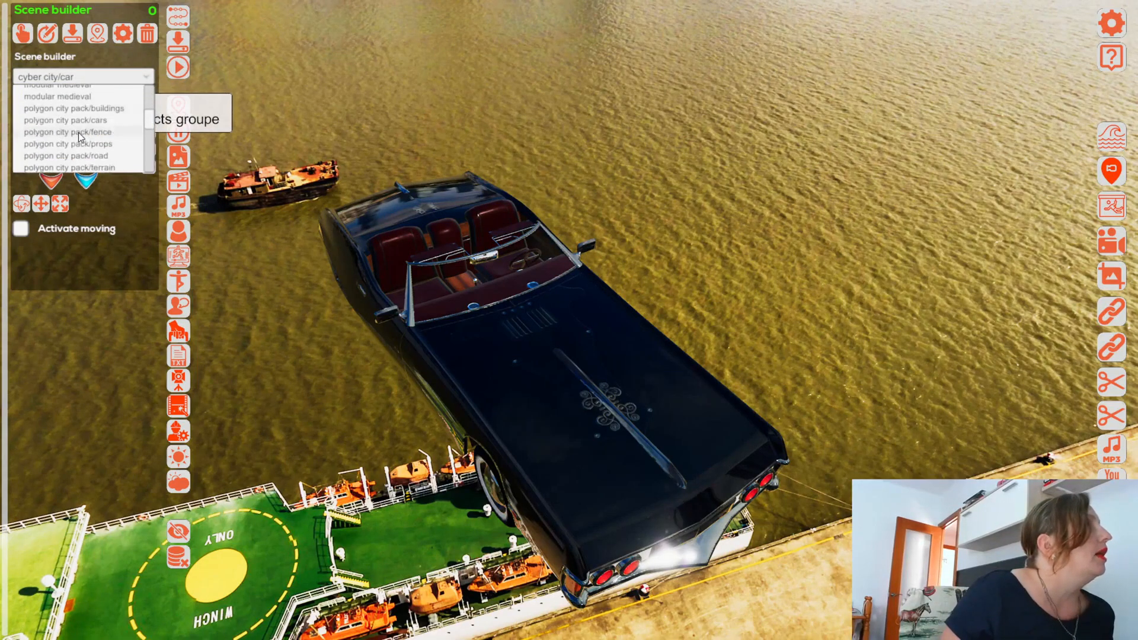
pyautogui.click(97, 120)
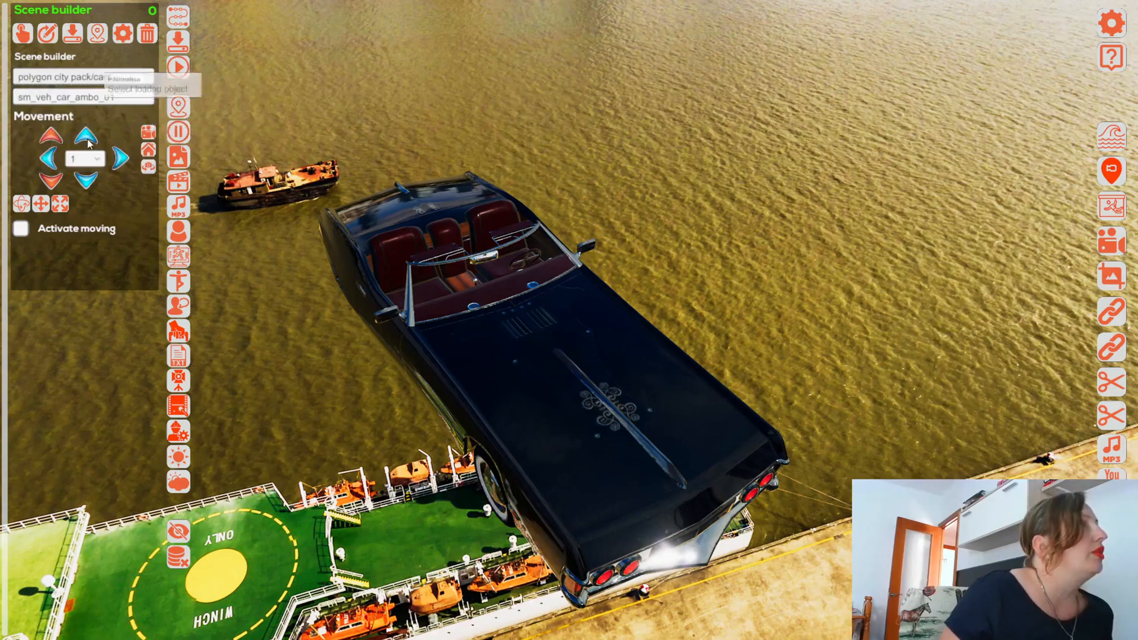
pyautogui.click(77, 39)
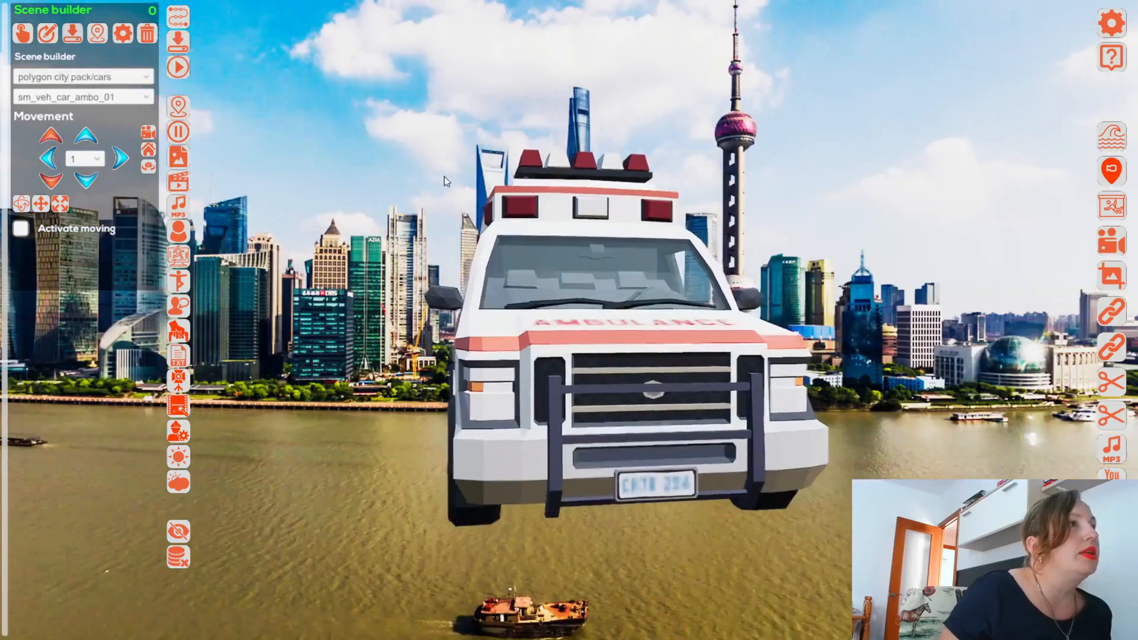
pyautogui.moveTo(486, 169); pyautogui.dragTo(241, 176, button='right')
pyautogui.press('d')
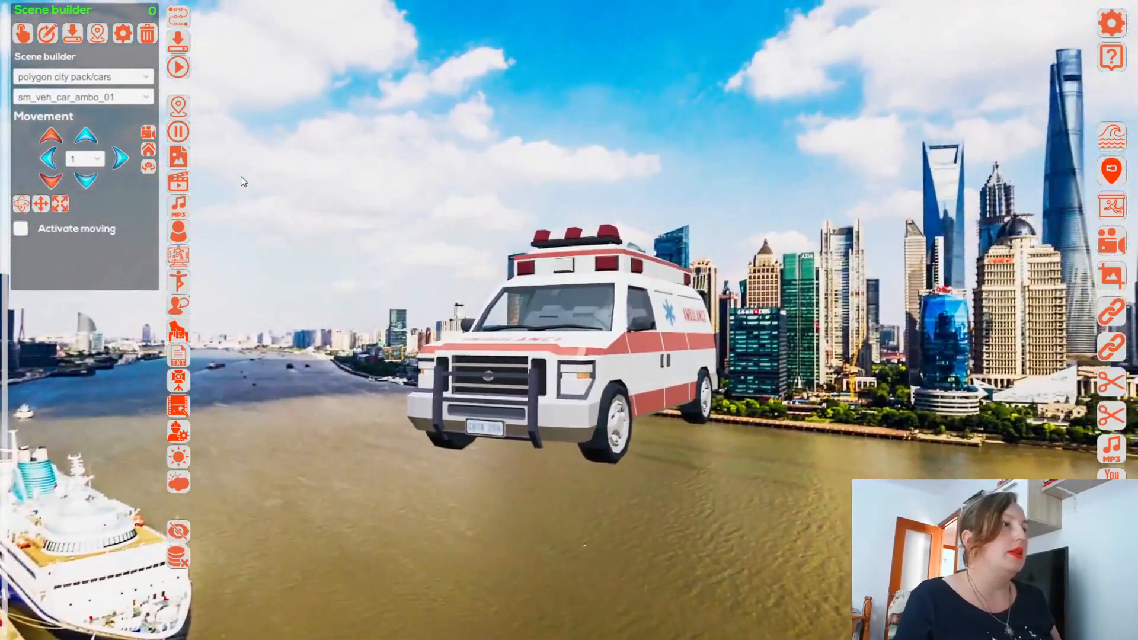
# Step: Load monster_truck_10a from the toon racing/cars group into the scene
pyautogui.click(67, 77)
pyautogui.scroll(-3, 74, 118)
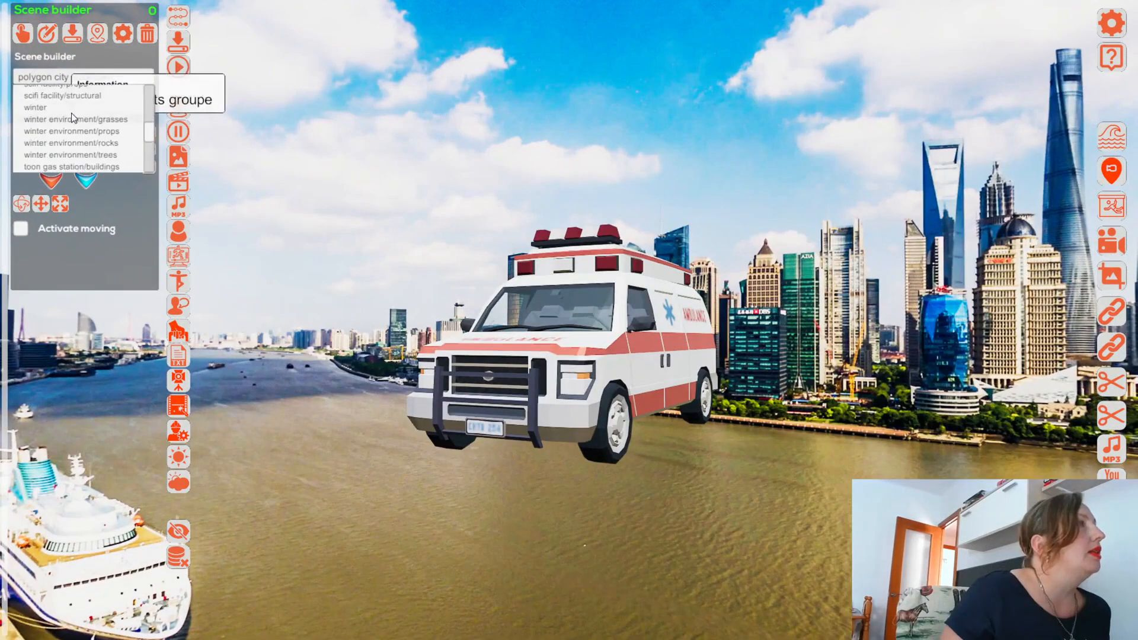
pyautogui.scroll(2, 58, 108)
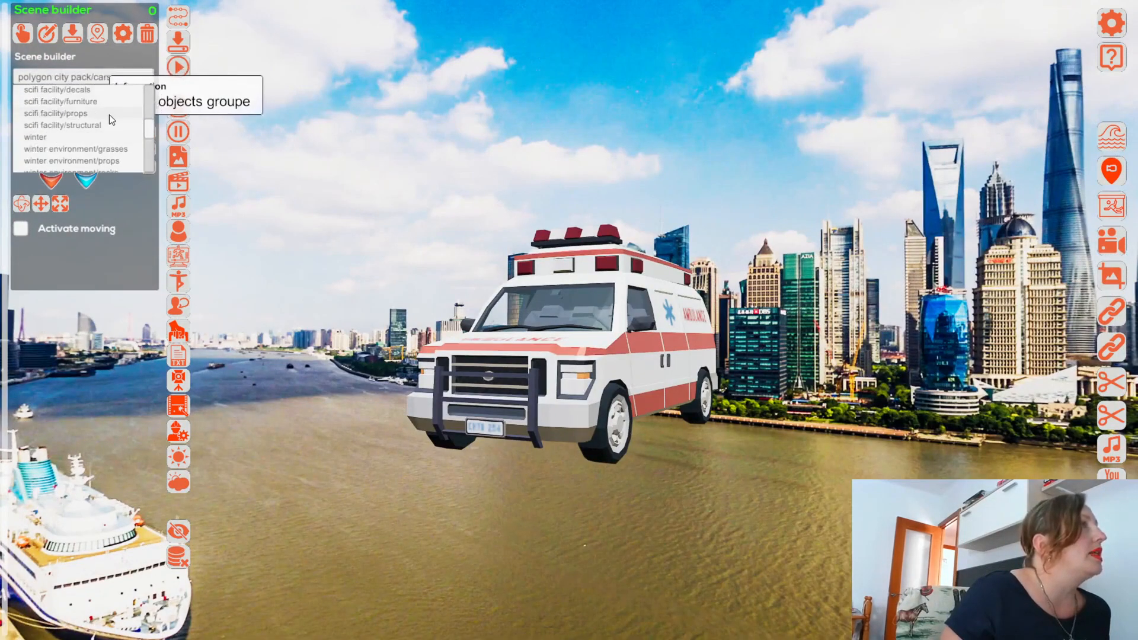
pyautogui.scroll(-4, 98, 118)
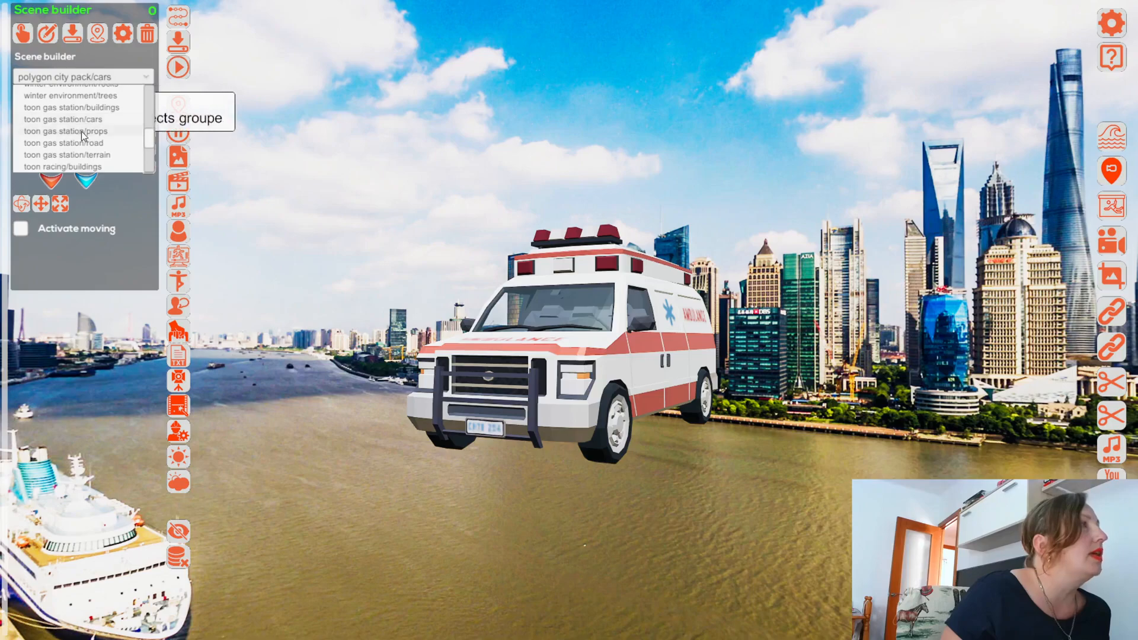
pyautogui.scroll(-2, 81, 136)
pyautogui.click(70, 150)
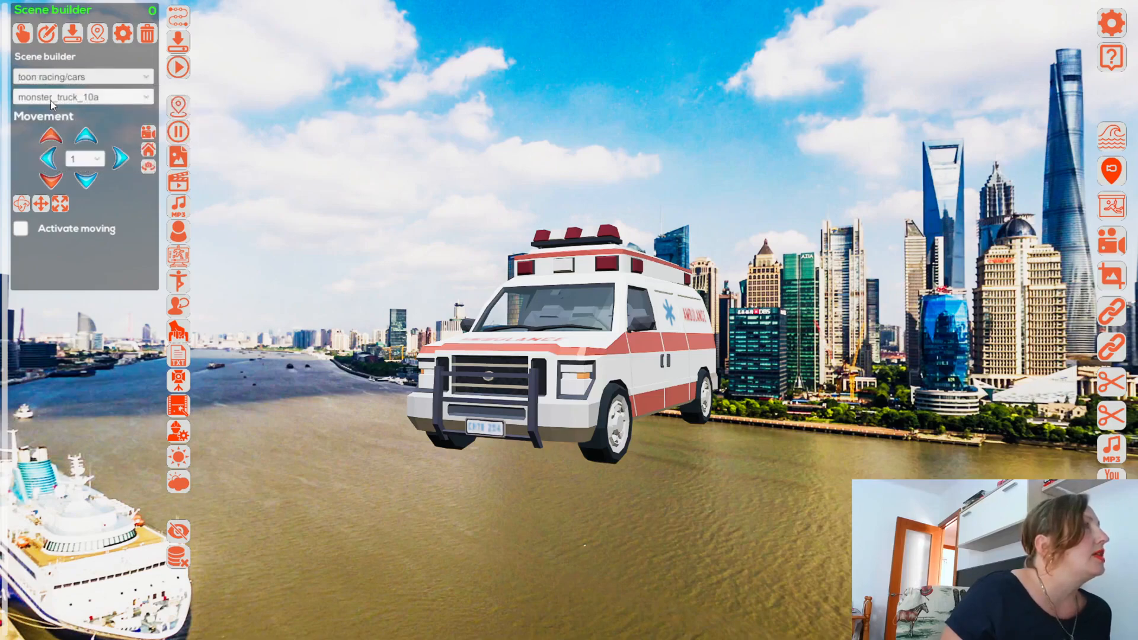
pyautogui.click(70, 36)
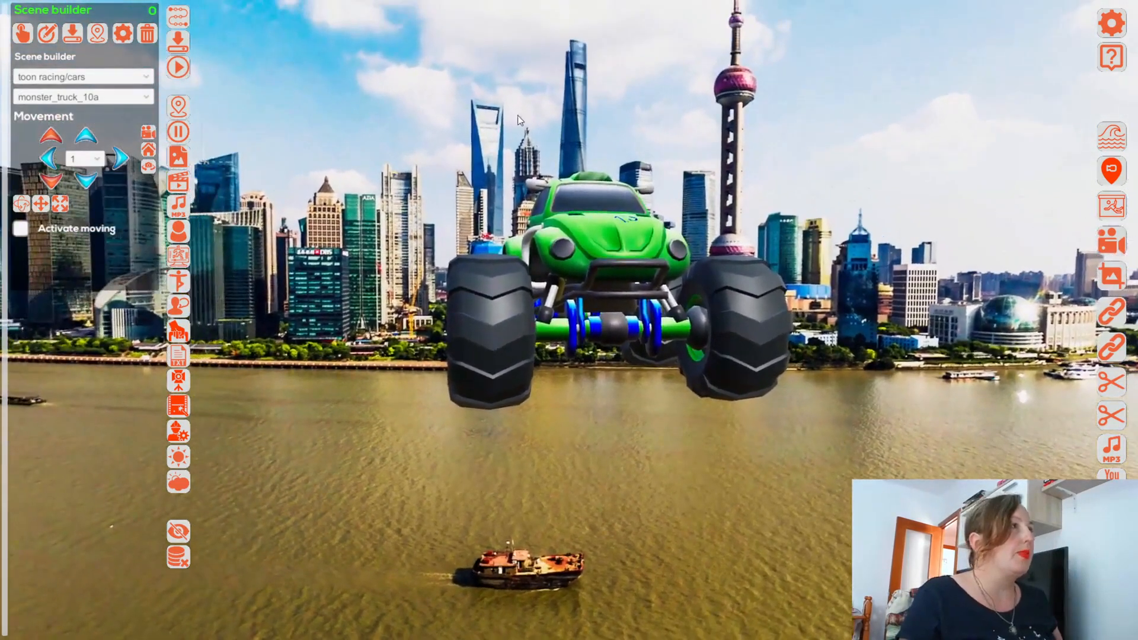
# Step: Load component_102 from the spaceships parts/medium group into the scene
pyautogui.click(74, 76)
pyautogui.scroll(-10, 89, 116)
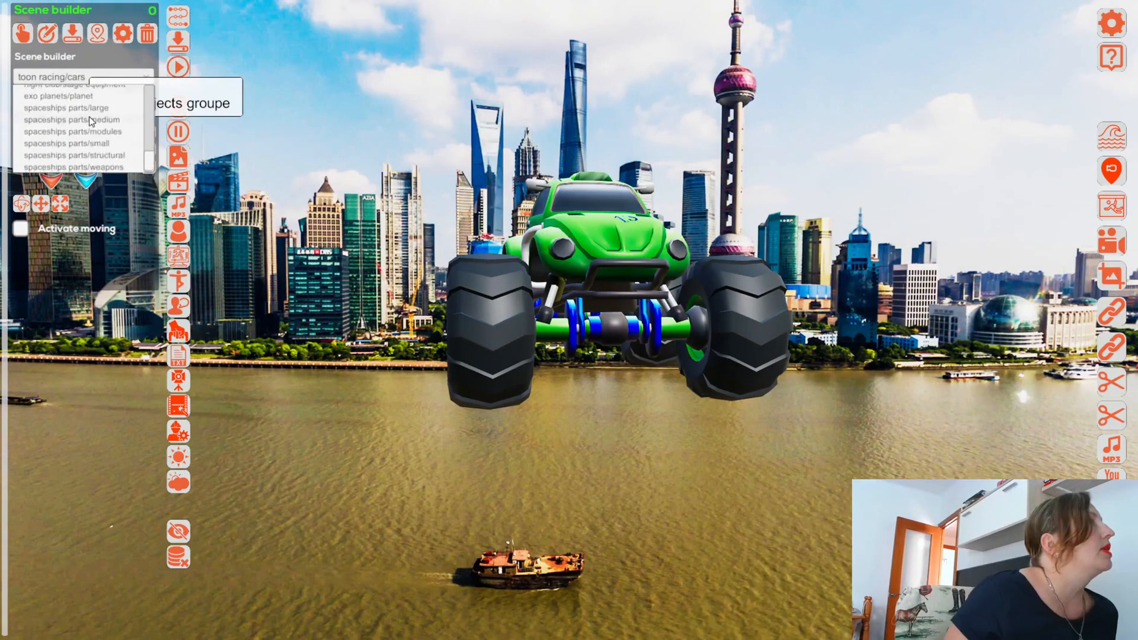
pyautogui.click(78, 120)
pyautogui.click(71, 34)
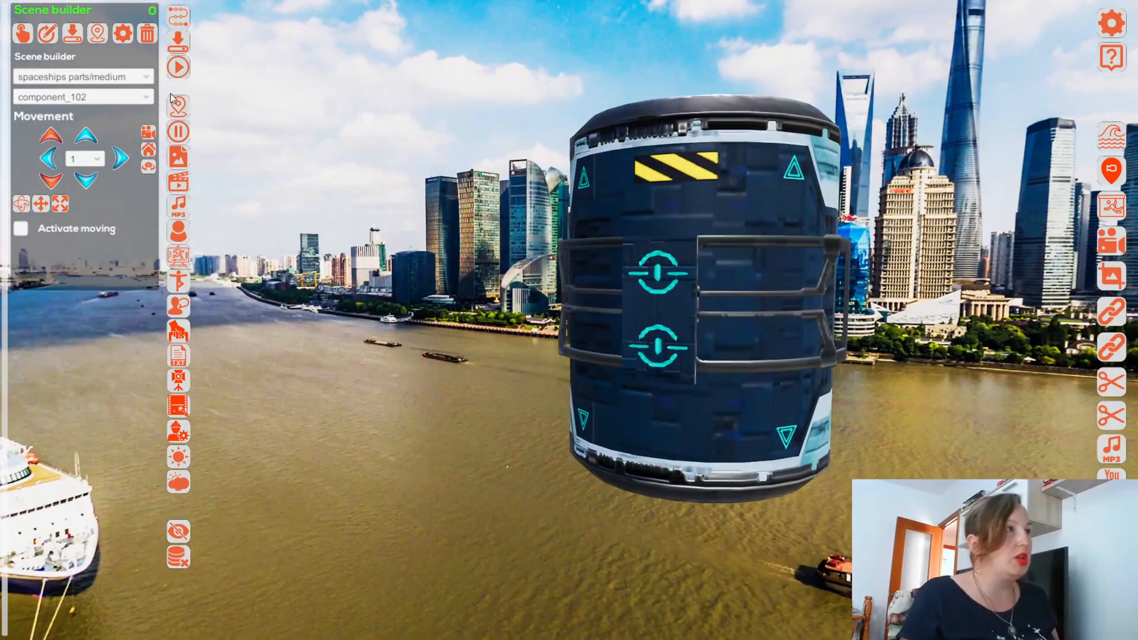
# Step: Preview the other components available in the spaceships parts/medium group
pyautogui.click(109, 95)
pyautogui.click(109, 76)
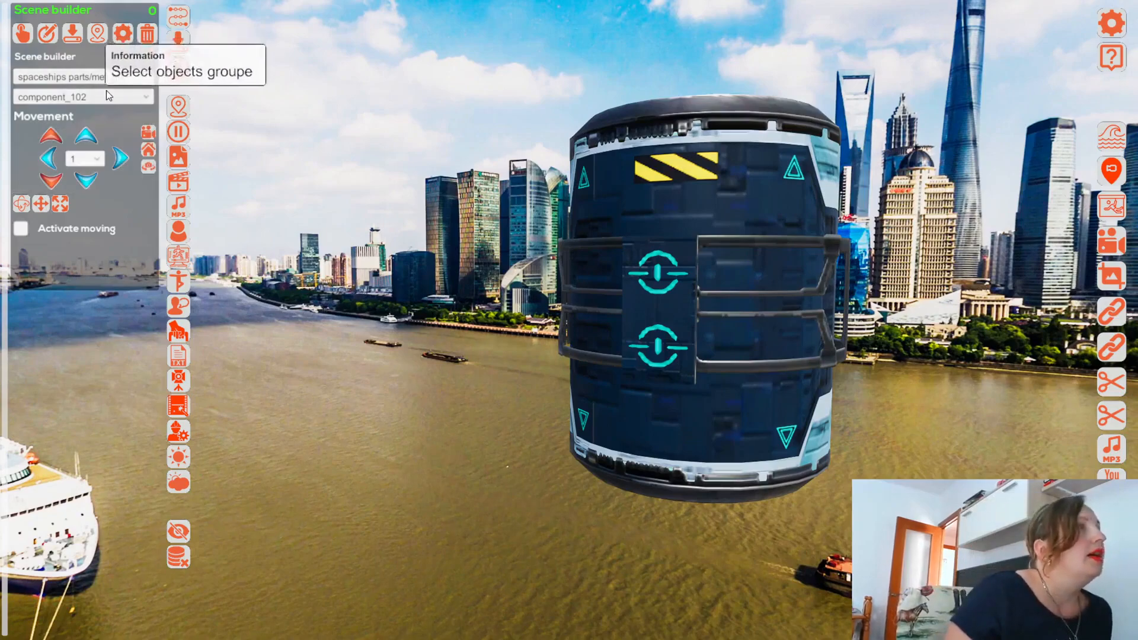
pyautogui.click(107, 96)
pyautogui.moveTo(107, 118)
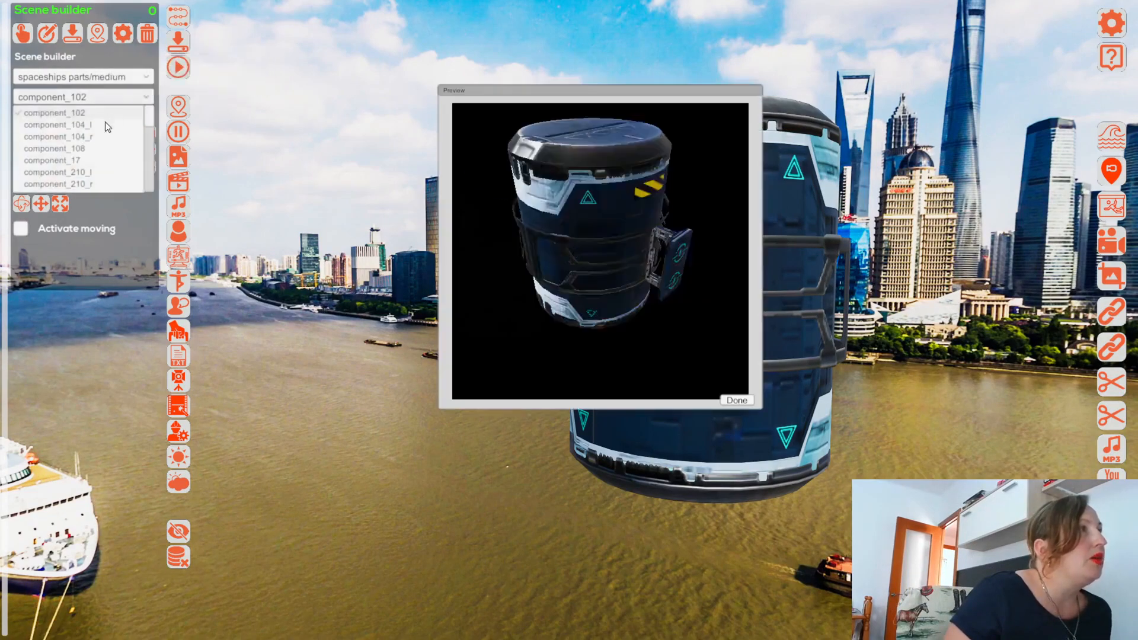
pyautogui.scroll(-2, 105, 125)
pyautogui.scroll(-3, 106, 129)
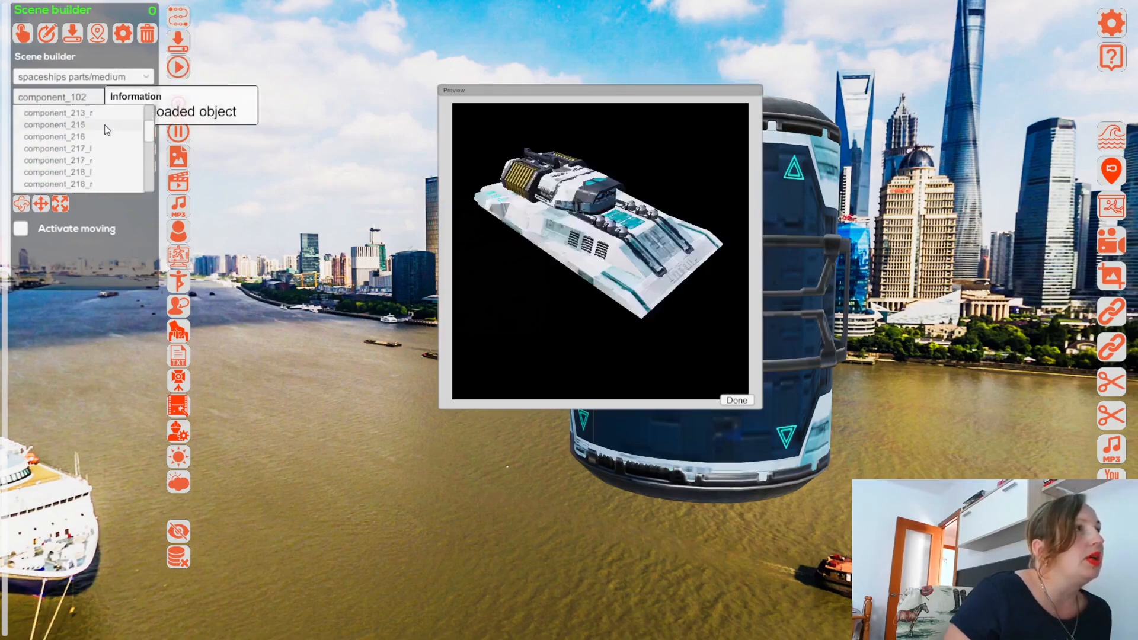
pyautogui.scroll(-3, 106, 137)
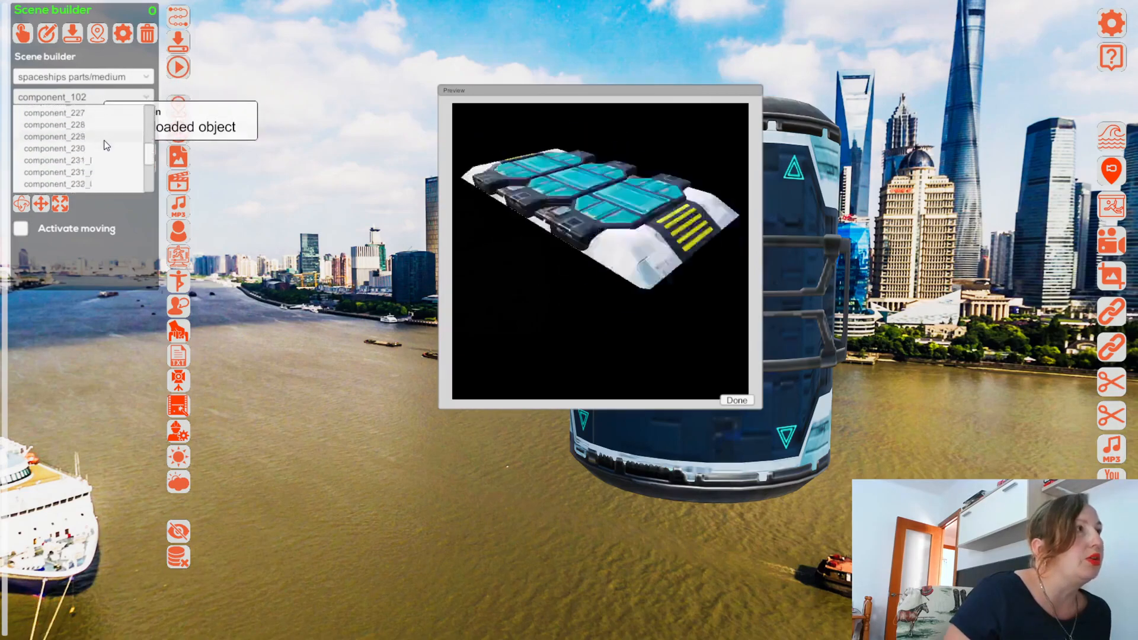
pyautogui.click(99, 76)
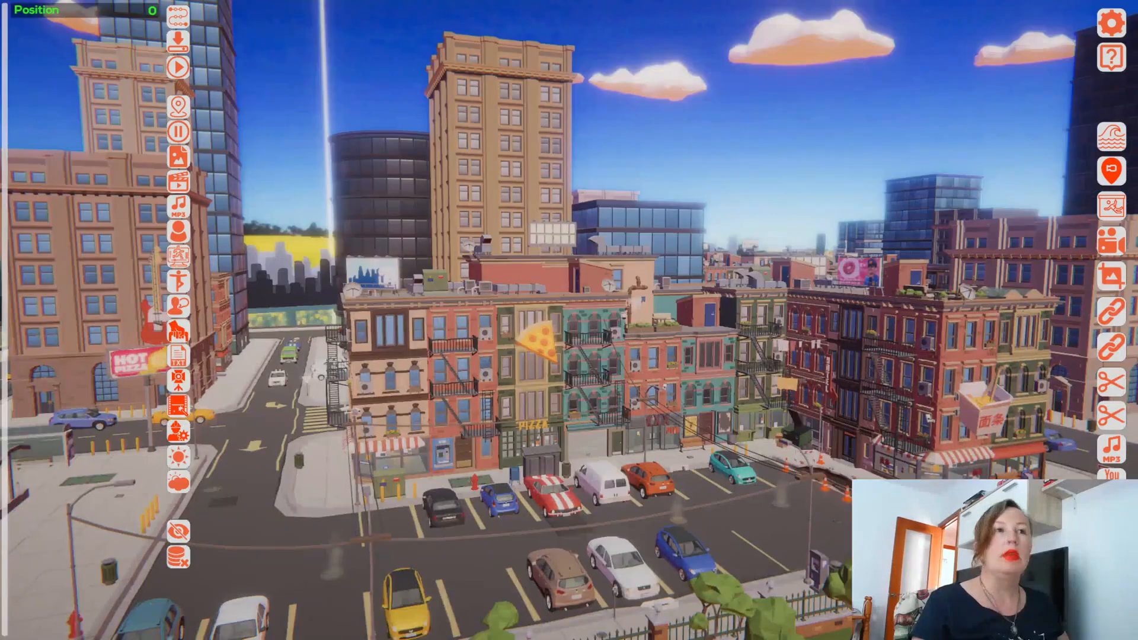
# Step: Lower the directional light's intensity slightly and adjust its X and Y rotation in the city scene
pyautogui.click(179, 457)
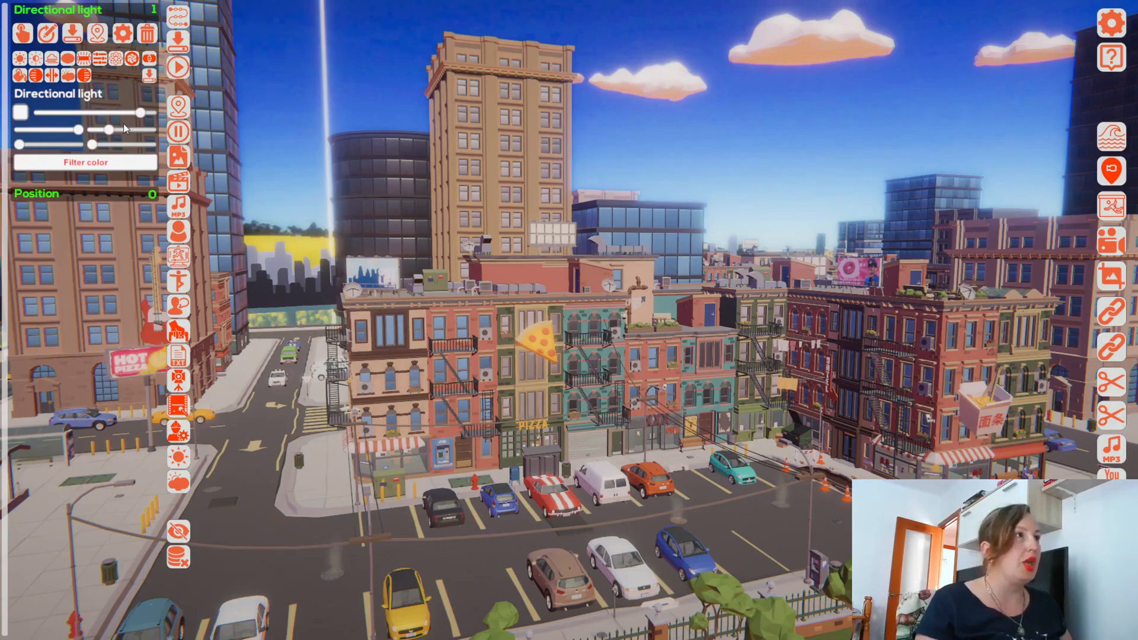
pyautogui.moveTo(141, 109)
pyautogui.mouseDown()
pyautogui.moveTo(124, 109)
pyautogui.moveTo(141, 111)
pyautogui.mouseUp()
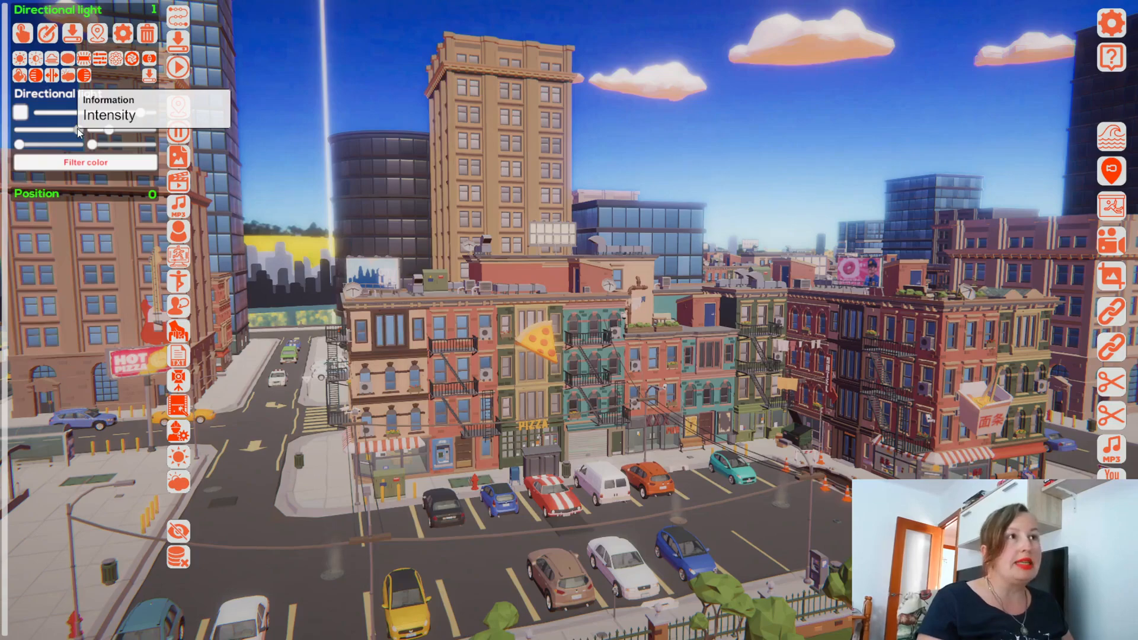
pyautogui.moveTo(71, 128); pyautogui.dragTo(108, 130)
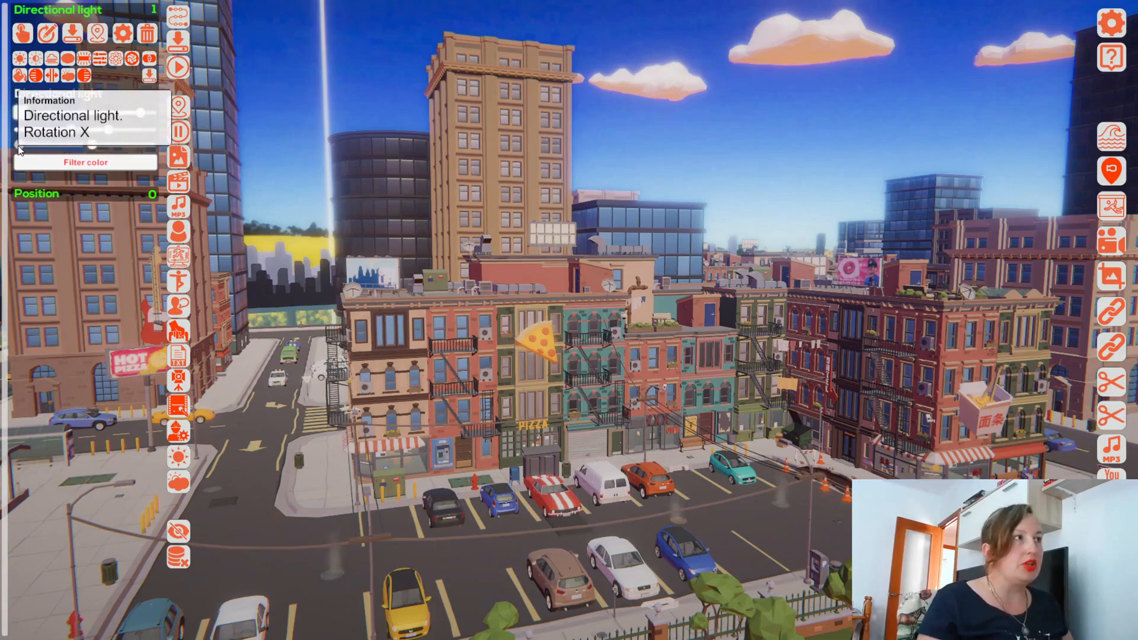
pyautogui.moveTo(18, 149); pyautogui.dragTo(42, 150)
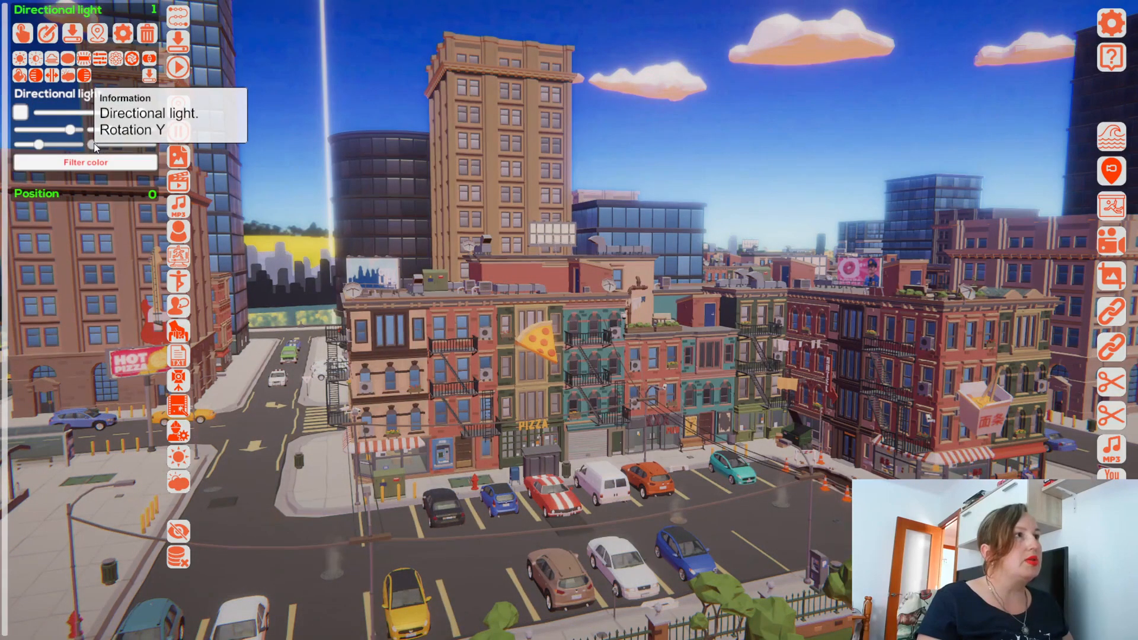
pyautogui.moveTo(94, 143)
pyautogui.mouseDown()
pyautogui.moveTo(145, 147)
pyautogui.moveTo(96, 148)
pyautogui.mouseUp()
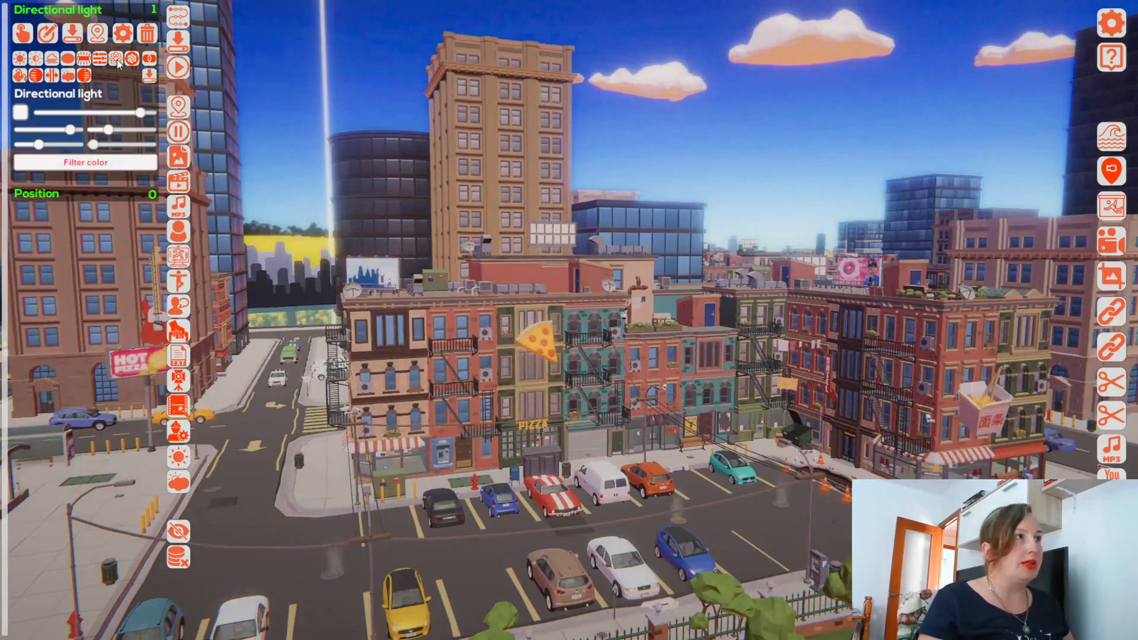
# Step: Adjust the maximum light exposure, and show the Volume settings with the Fog option
pyautogui.click(35, 59)
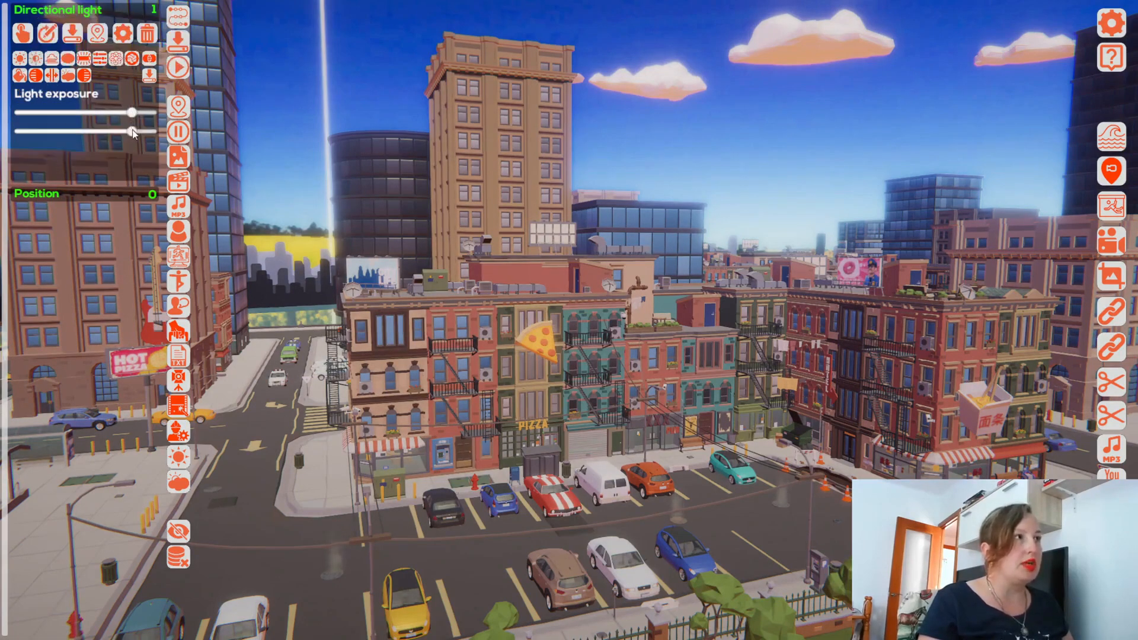
pyautogui.moveTo(134, 131)
pyautogui.mouseDown()
pyautogui.moveTo(144, 134)
pyautogui.moveTo(106, 132)
pyautogui.moveTo(134, 131)
pyautogui.mouseUp()
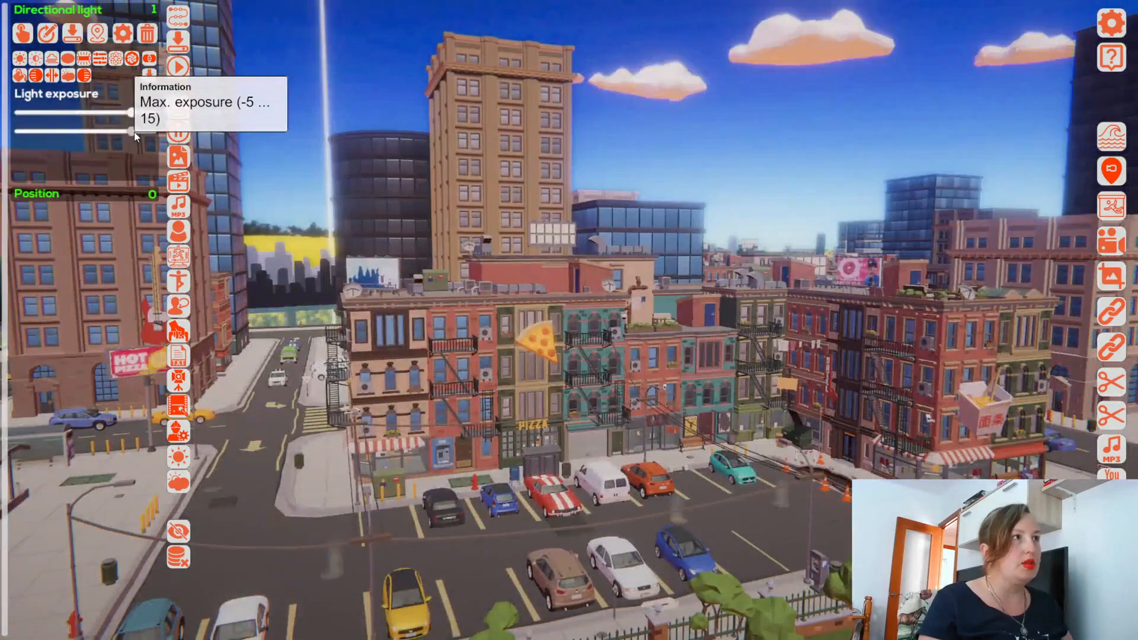
pyautogui.click(52, 59)
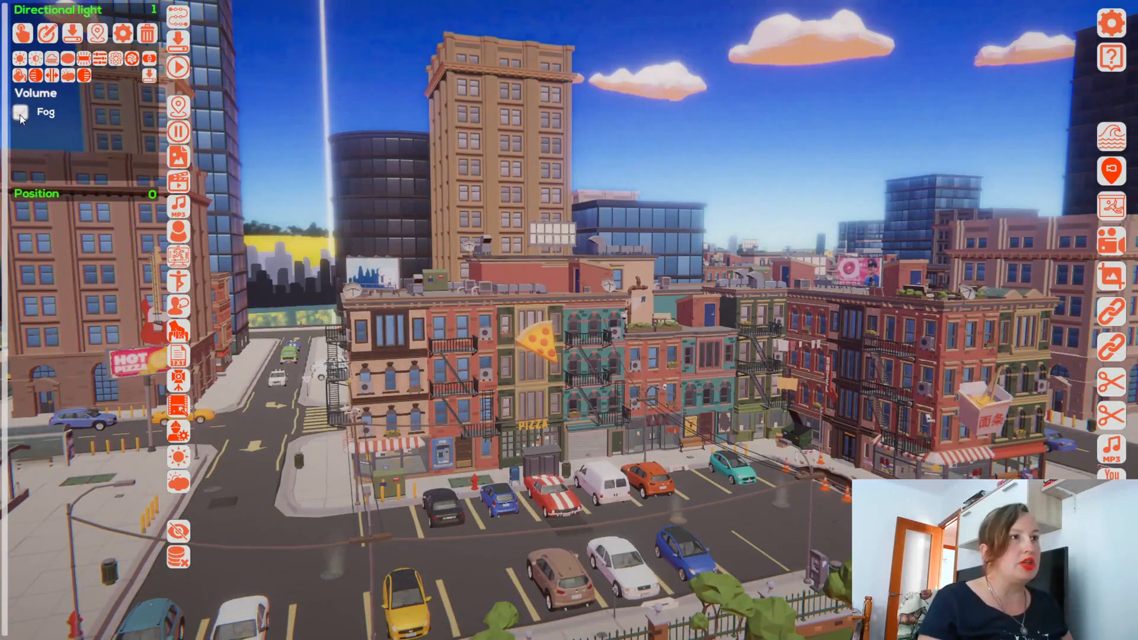
# Step: Lower the vignette intensity a little and adjust the white balance temperature
pyautogui.click(72, 61)
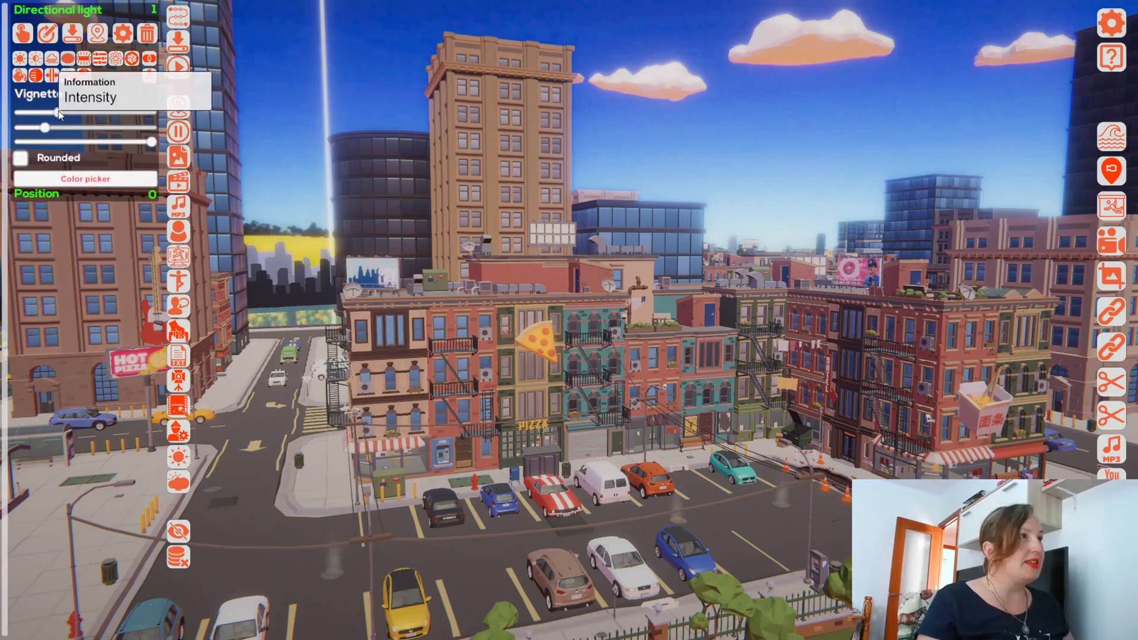
pyautogui.moveTo(58, 111)
pyautogui.mouseDown()
pyautogui.moveTo(154, 112)
pyautogui.moveTo(47, 113)
pyautogui.mouseUp()
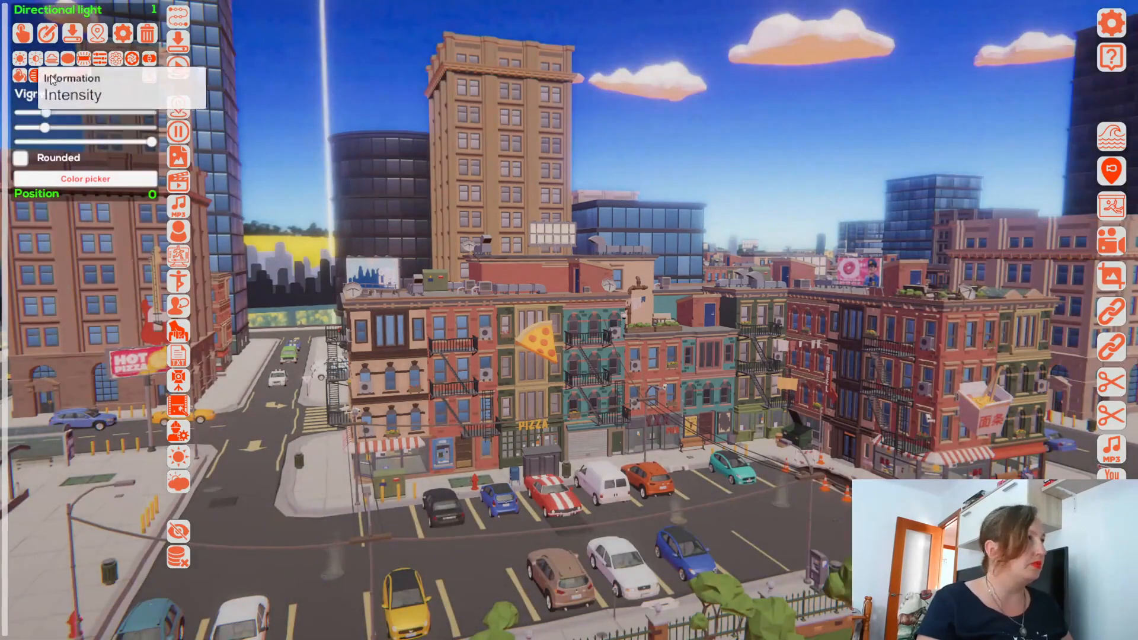
pyautogui.click(85, 60)
pyautogui.moveTo(101, 112)
pyautogui.mouseDown()
pyautogui.moveTo(58, 112)
pyautogui.moveTo(97, 110)
pyautogui.mouseUp()
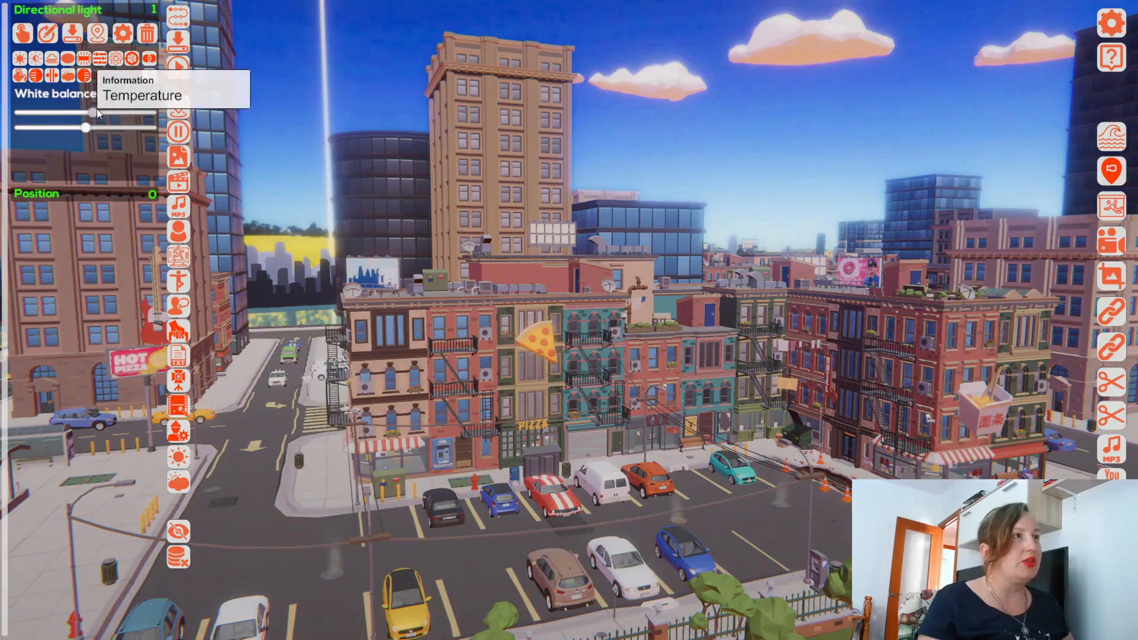
# Step: Reduce the blue channel's influence on the output blue channel in the Channel mixer, and open the Bloom settings
pyautogui.click(100, 58)
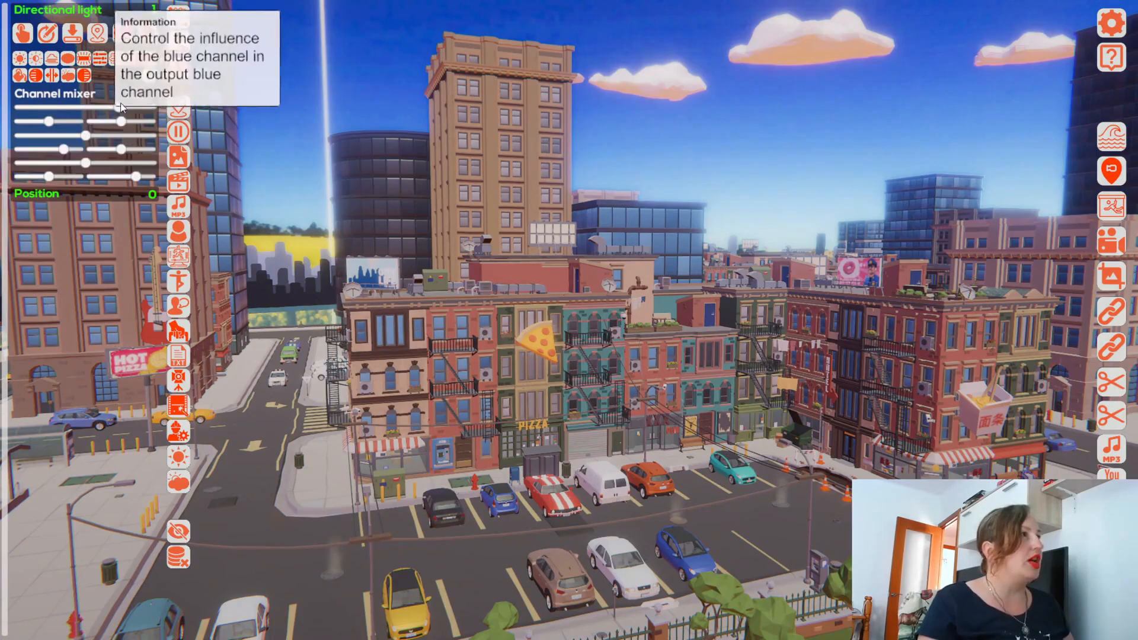
pyautogui.moveTo(120, 107)
pyautogui.mouseDown()
pyautogui.moveTo(83, 106)
pyautogui.moveTo(130, 107)
pyautogui.moveTo(115, 108)
pyautogui.mouseUp()
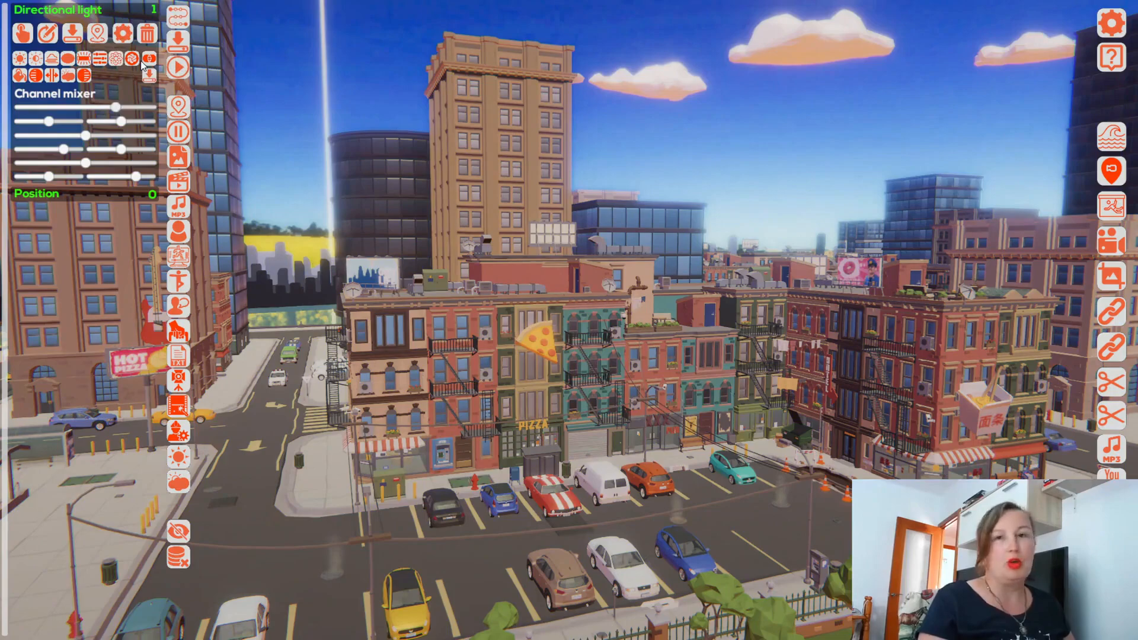
pyautogui.click(132, 60)
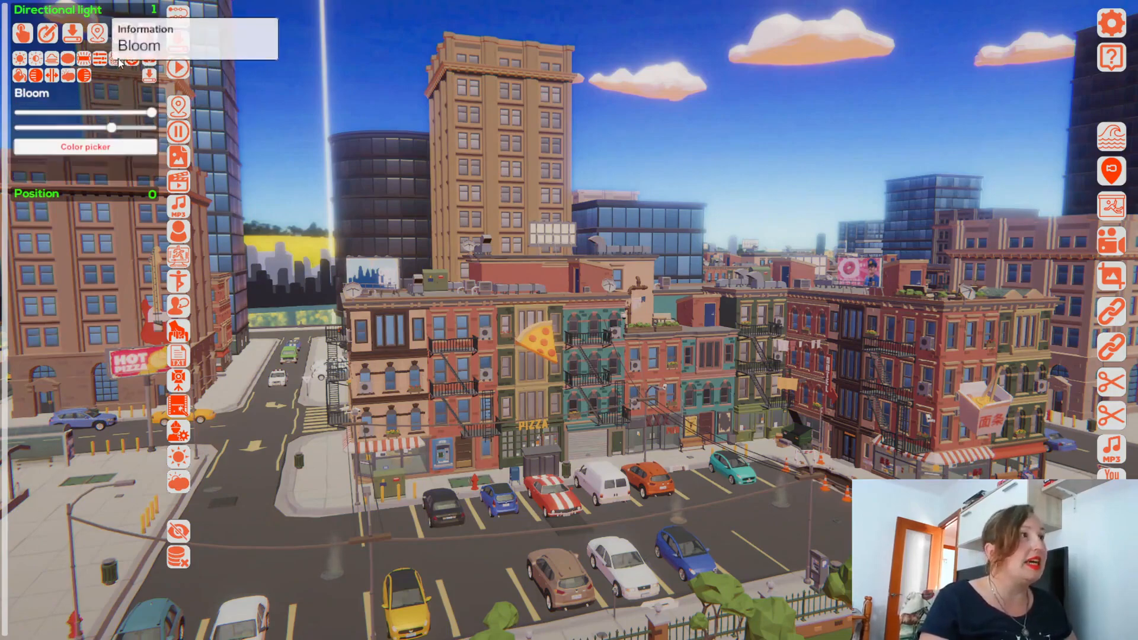
# Step: Try a lower Bloom intensity on the city scene, and raise it back up
pyautogui.moveTo(153, 112); pyautogui.dragTo(74, 111)
pyautogui.moveTo(19, 112); pyautogui.dragTo(156, 113)
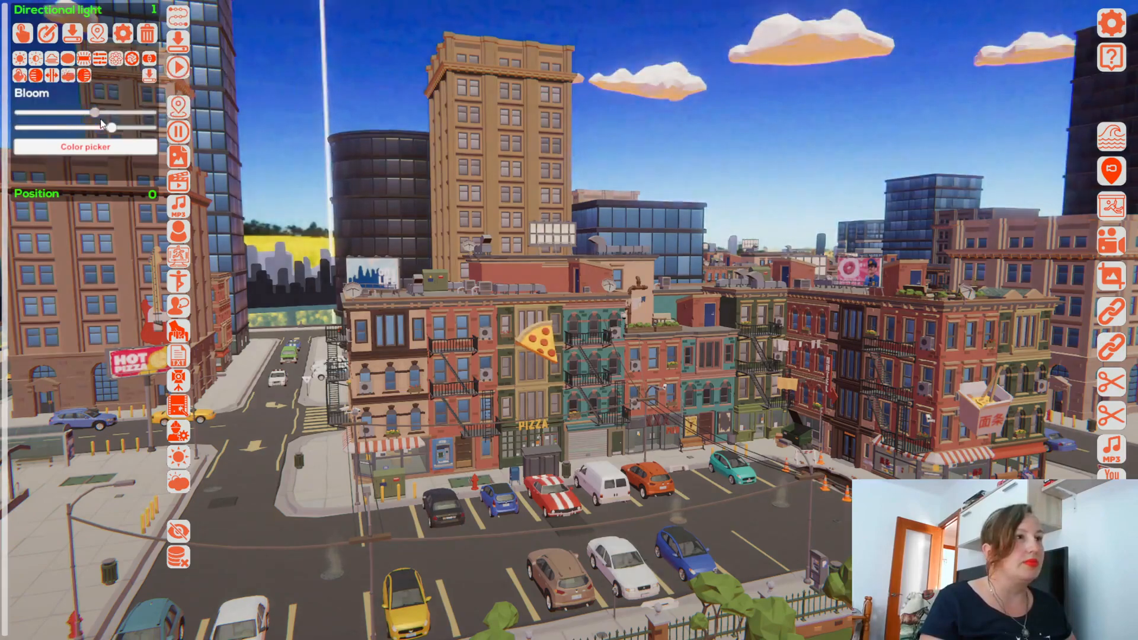
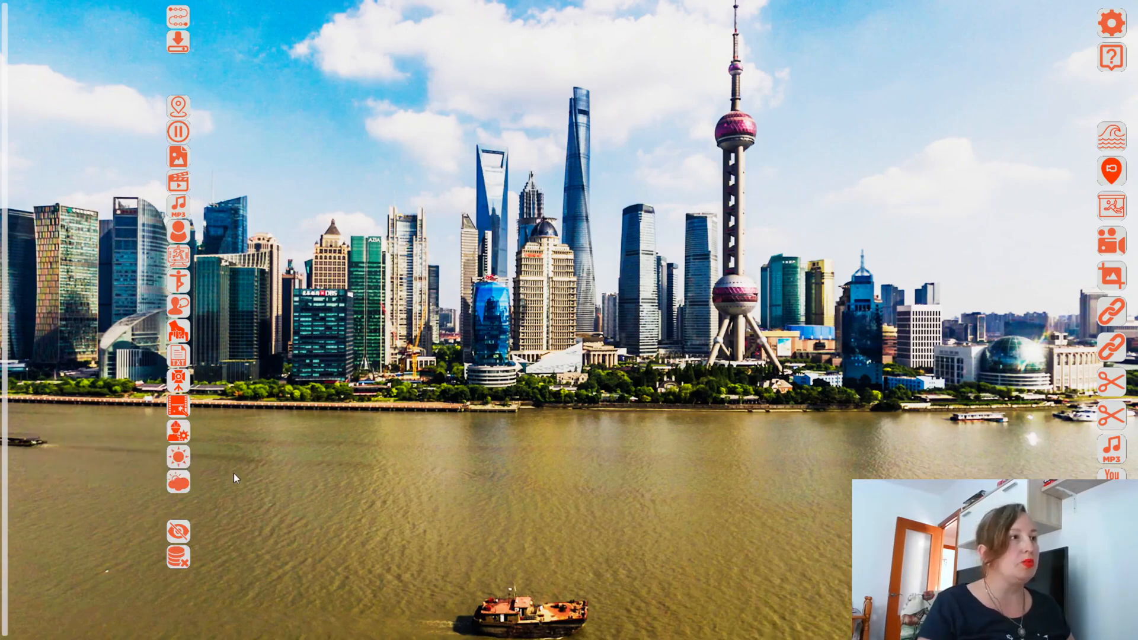
# Step: Add an HDRI sky element and load the 03-ueno-shrine_8k sky into the scene
pyautogui.click(178, 484)
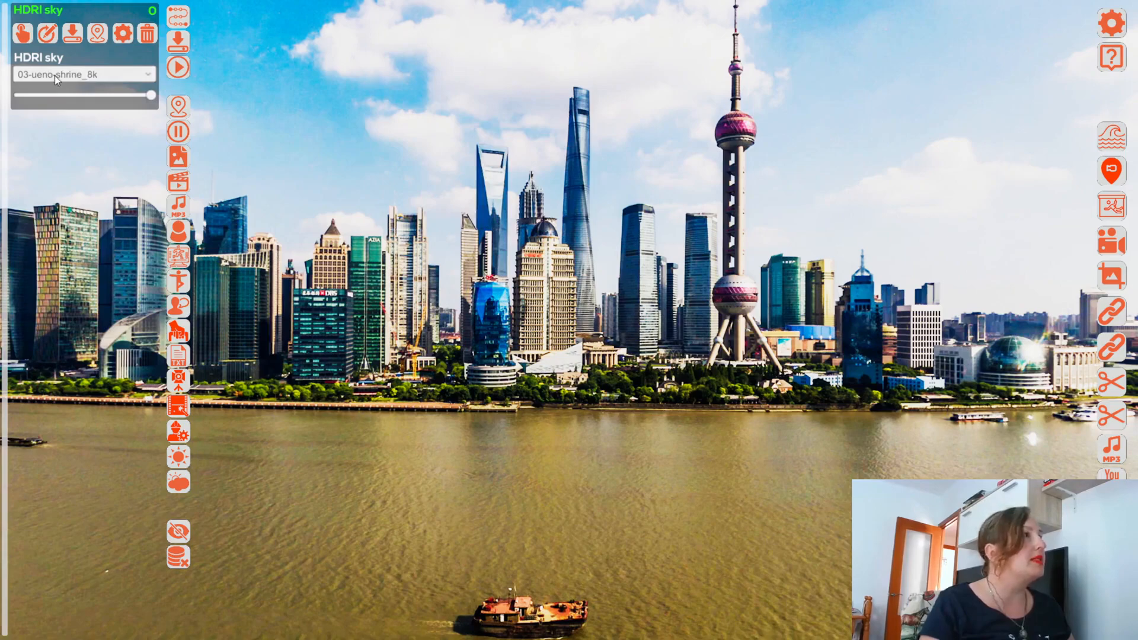
pyautogui.click(73, 32)
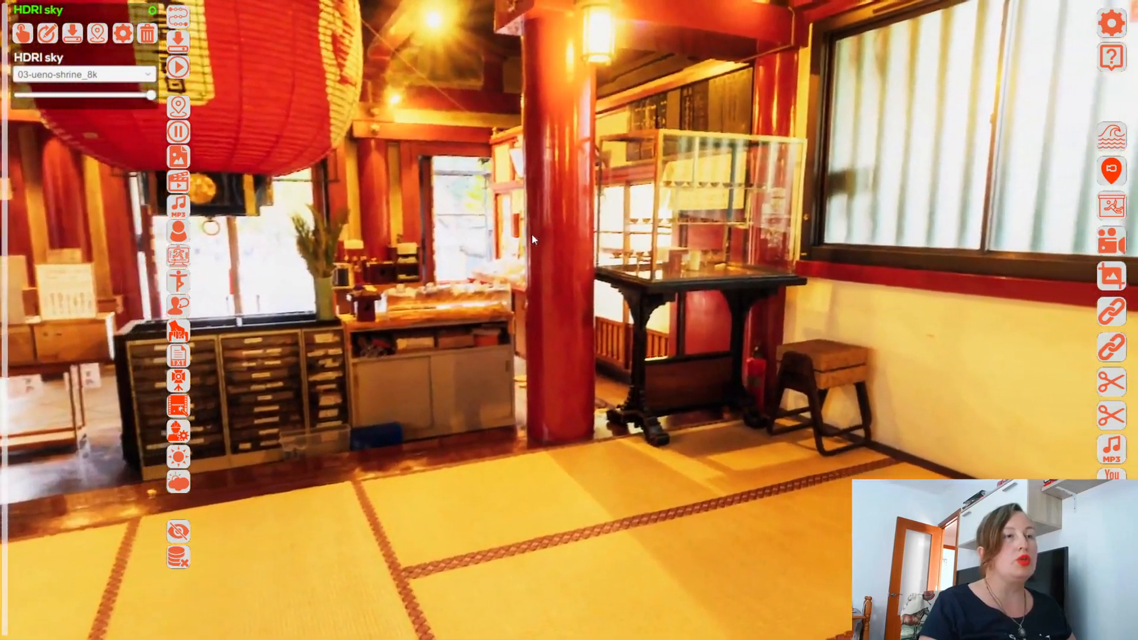
pyautogui.moveTo(533, 236); pyautogui.dragTo(579, 238, button='right')
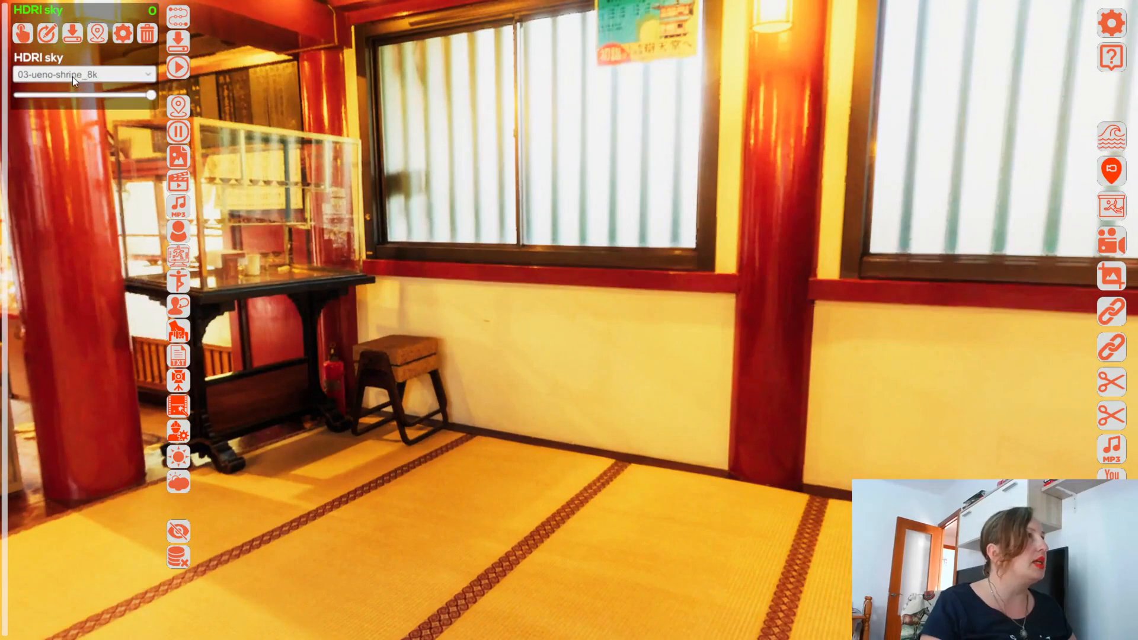
# Step: Change the HDRI sky to arches_e_pinetree_8k and look around the loaded environment
pyautogui.click(72, 77)
pyautogui.scroll(-8, 89, 109)
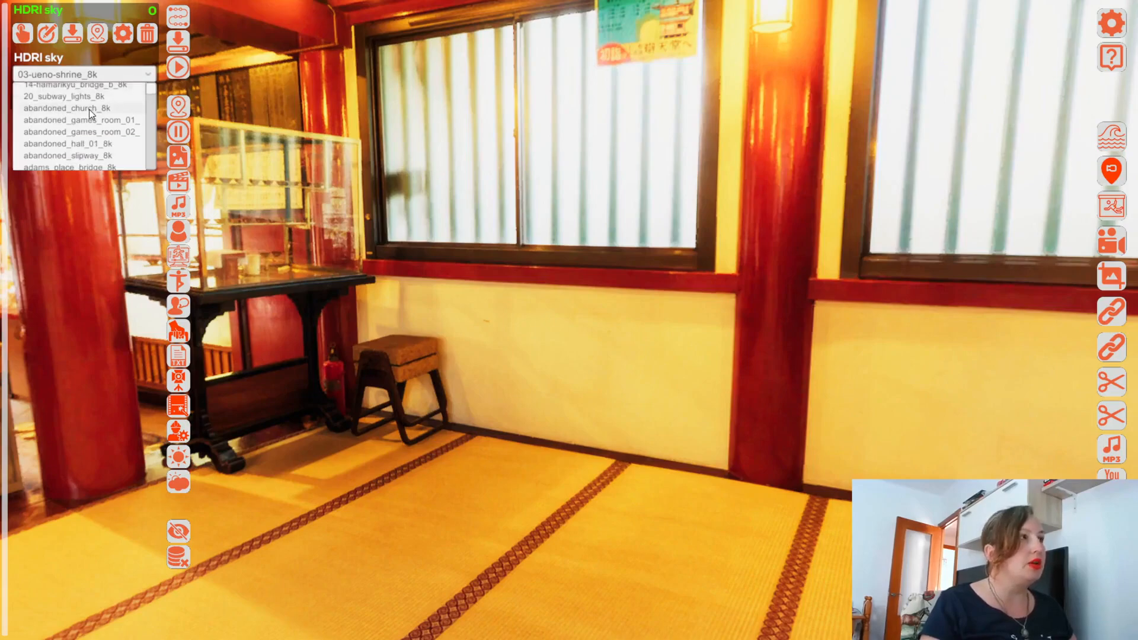
pyautogui.scroll(-5, 89, 109)
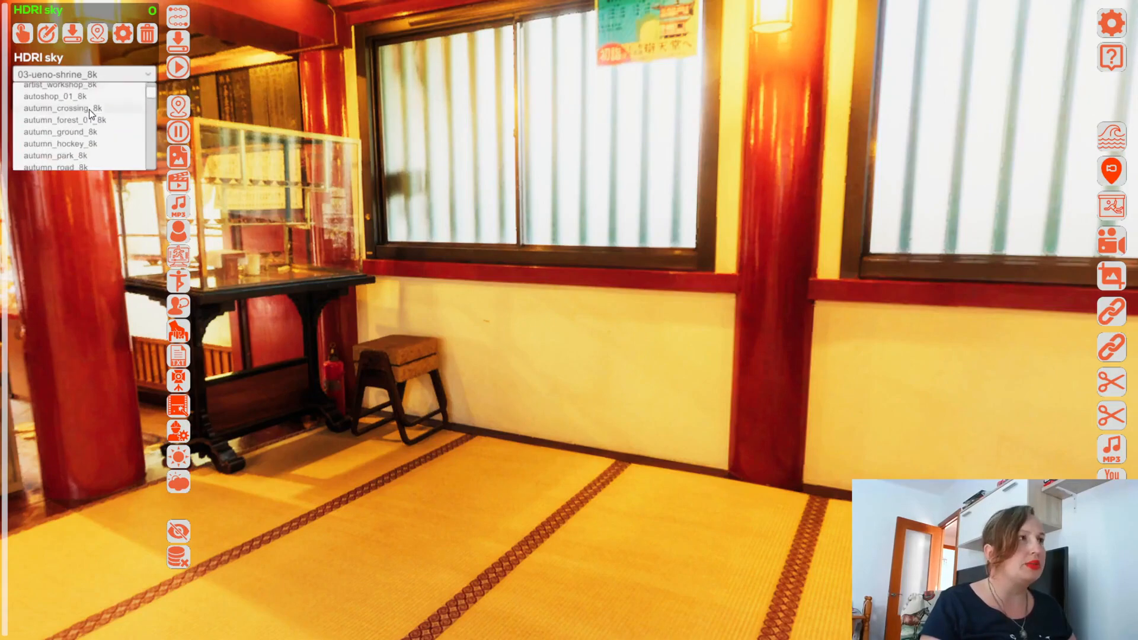
pyautogui.scroll(2, 89, 109)
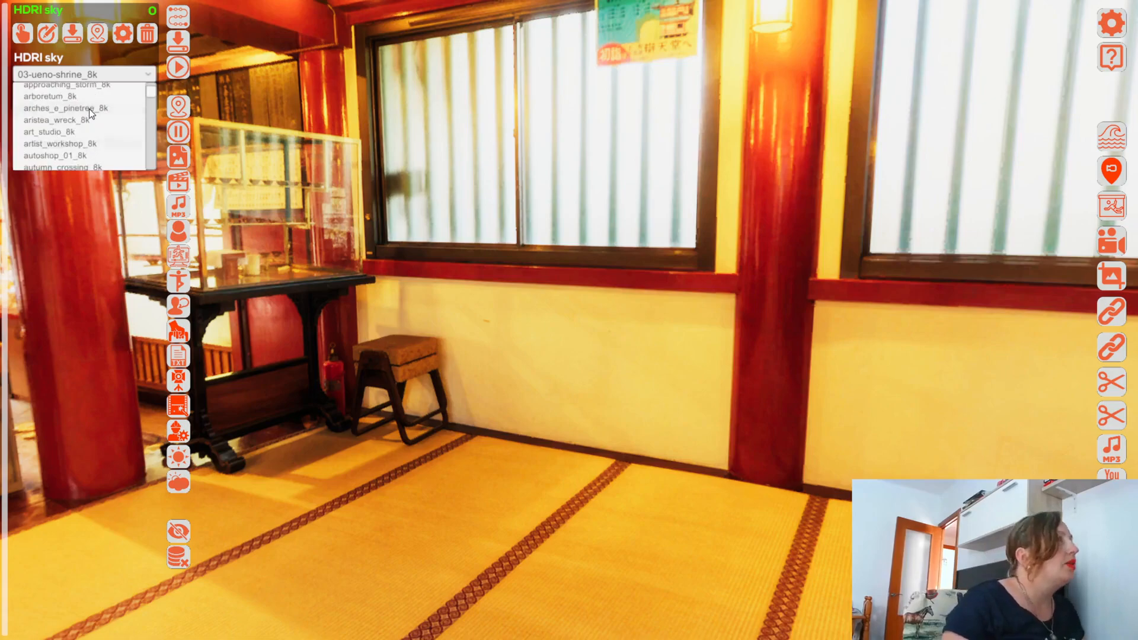
pyautogui.click(86, 108)
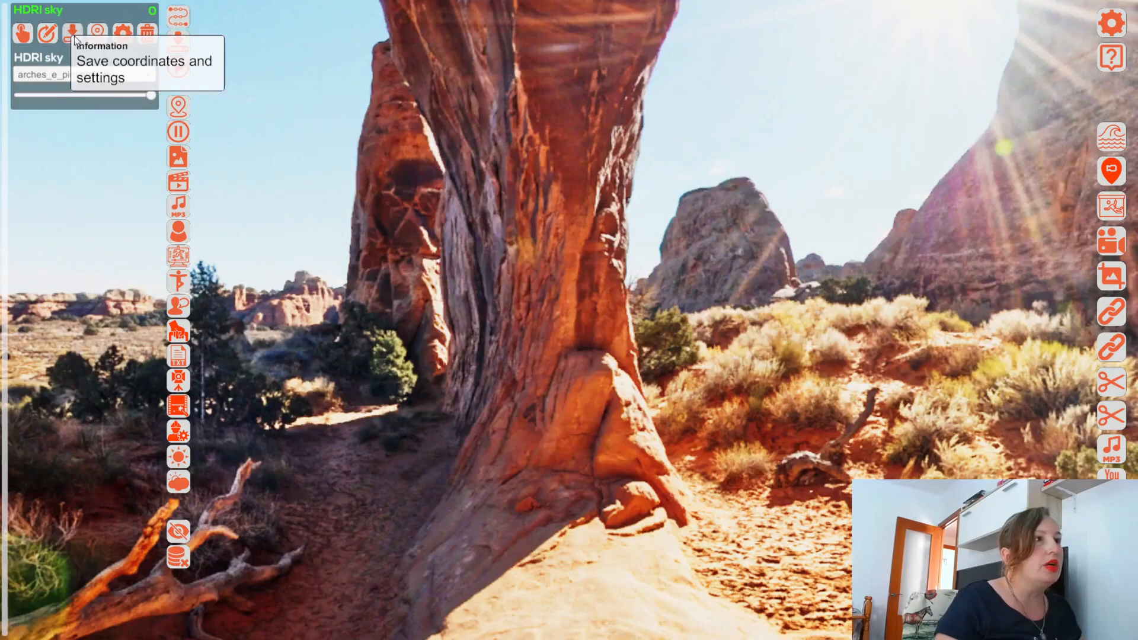
pyautogui.moveTo(601, 180); pyautogui.dragTo(691, 176, button='right')
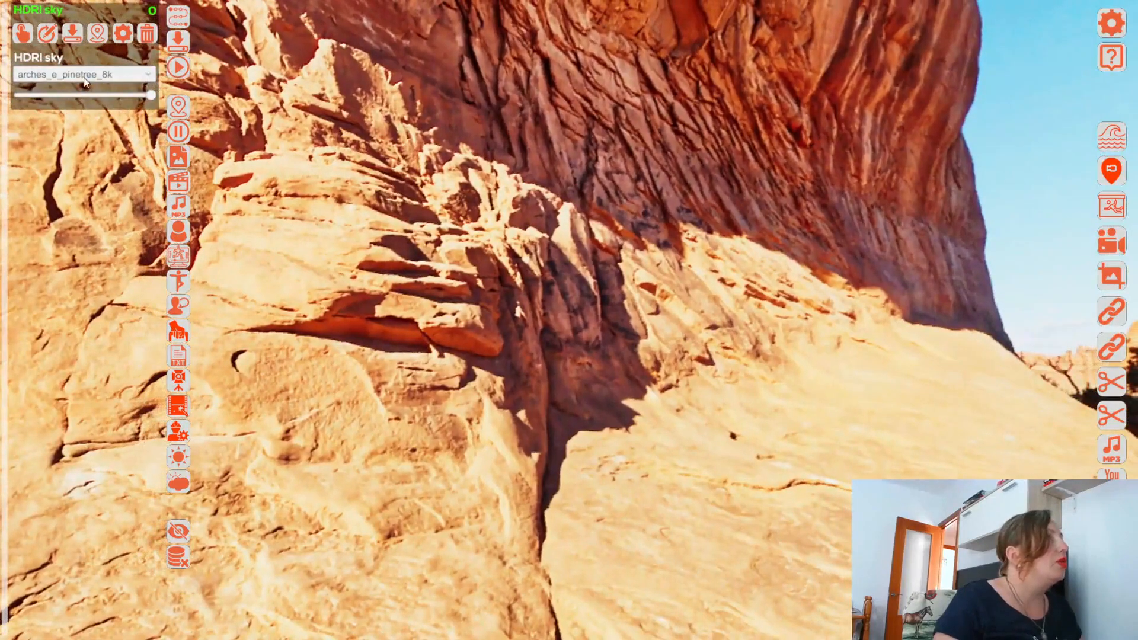
# Step: Load the autoshop_01_8k HDRI sky, and replace it with autumn_park_8k
pyautogui.click(85, 77)
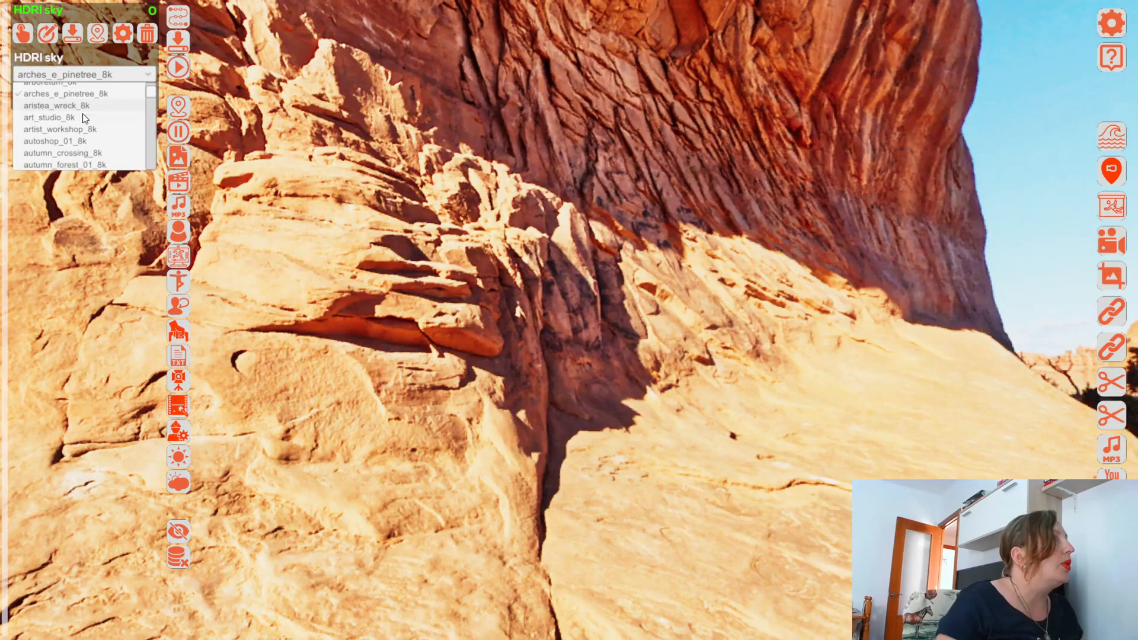
pyautogui.click(85, 140)
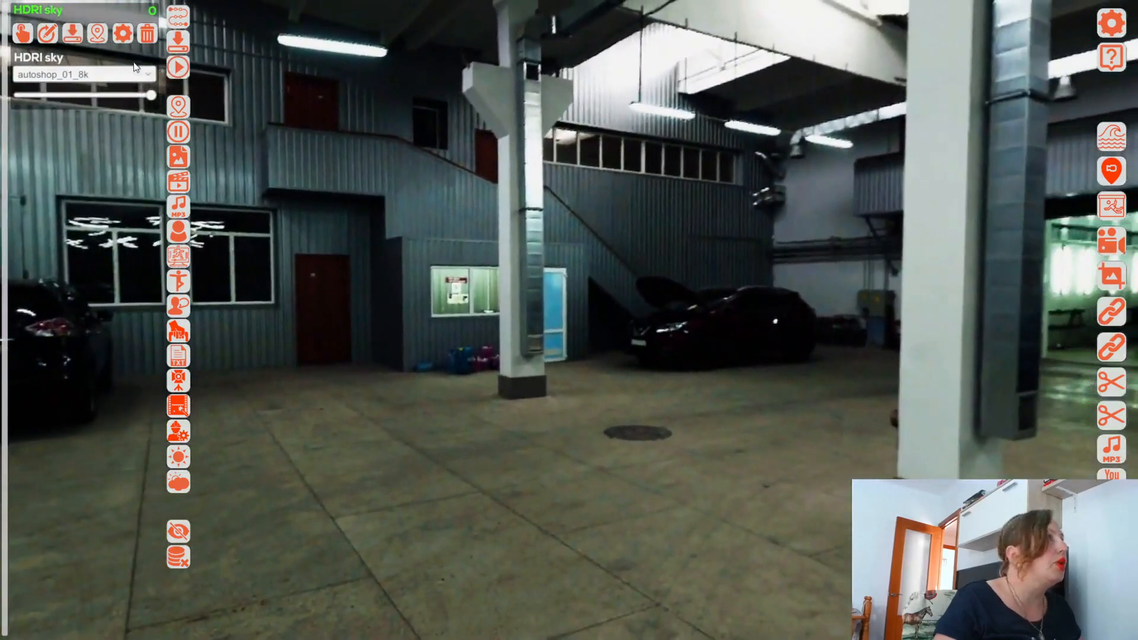
pyautogui.click(89, 71)
pyautogui.scroll(-1, 94, 130)
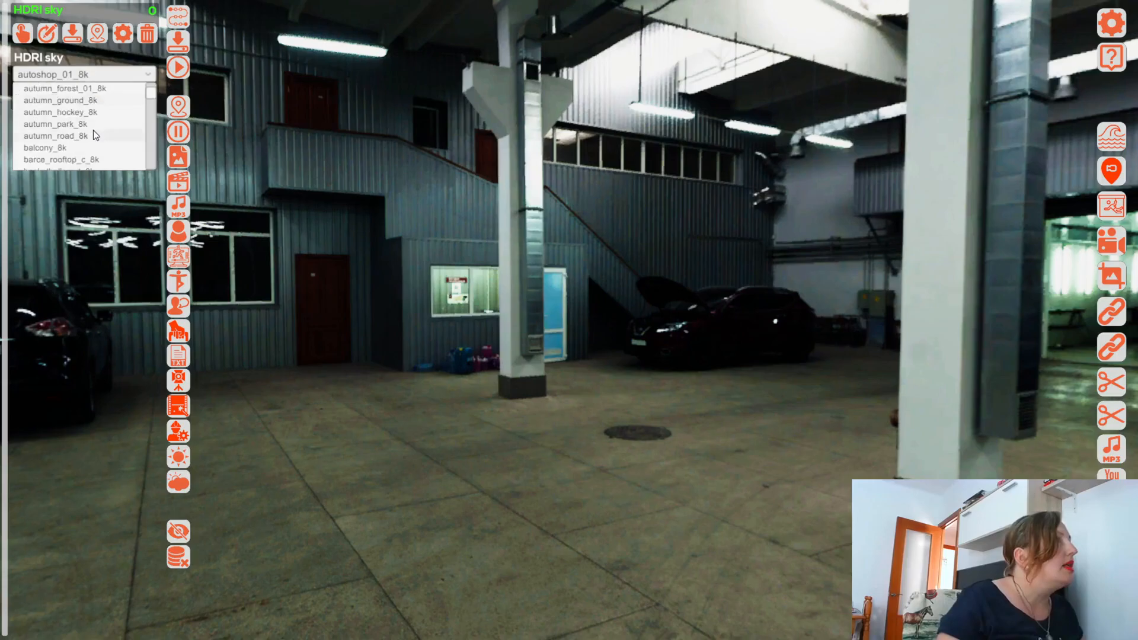
pyautogui.click(86, 125)
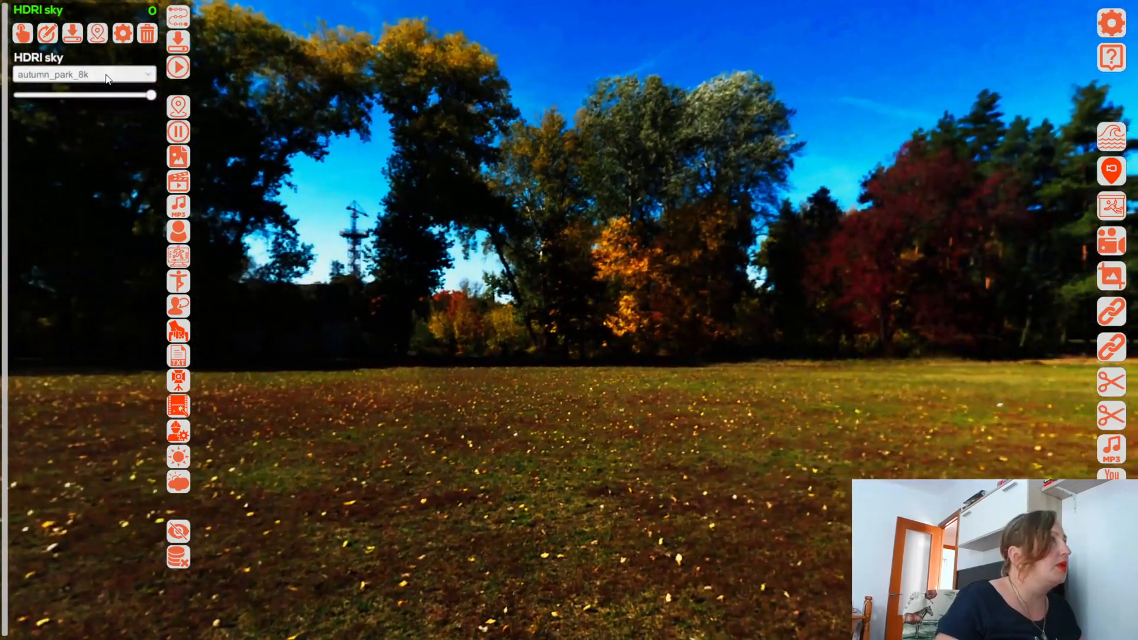
# Step: Load the bathroom_8k HDRI sky, and replace it with blue_lagoon_night_8k
pyautogui.click(107, 77)
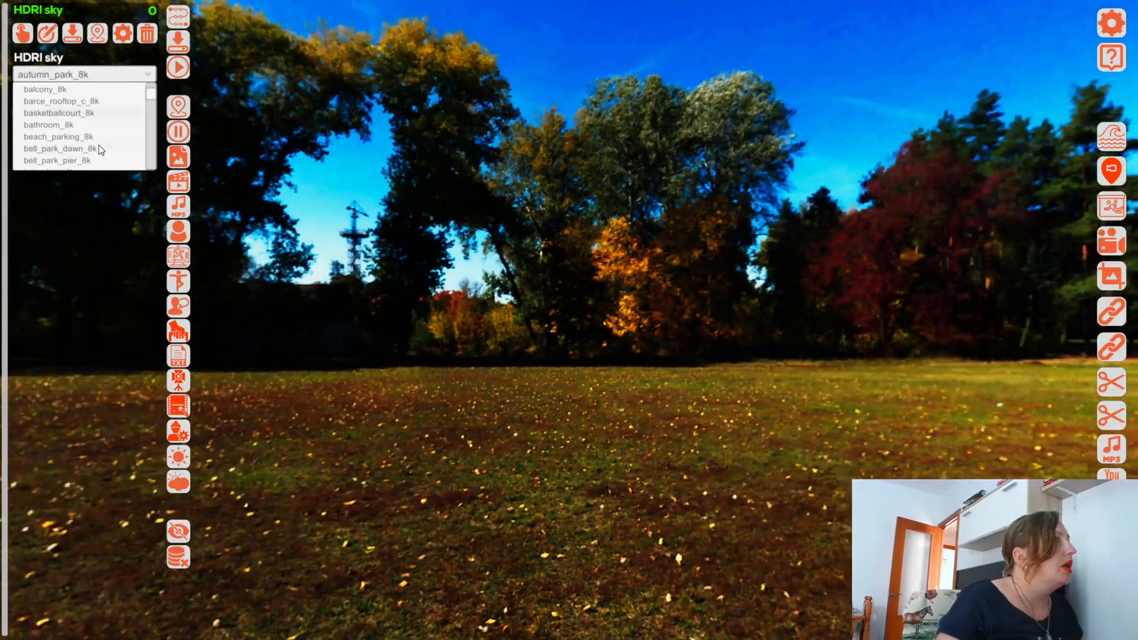
pyautogui.click(69, 124)
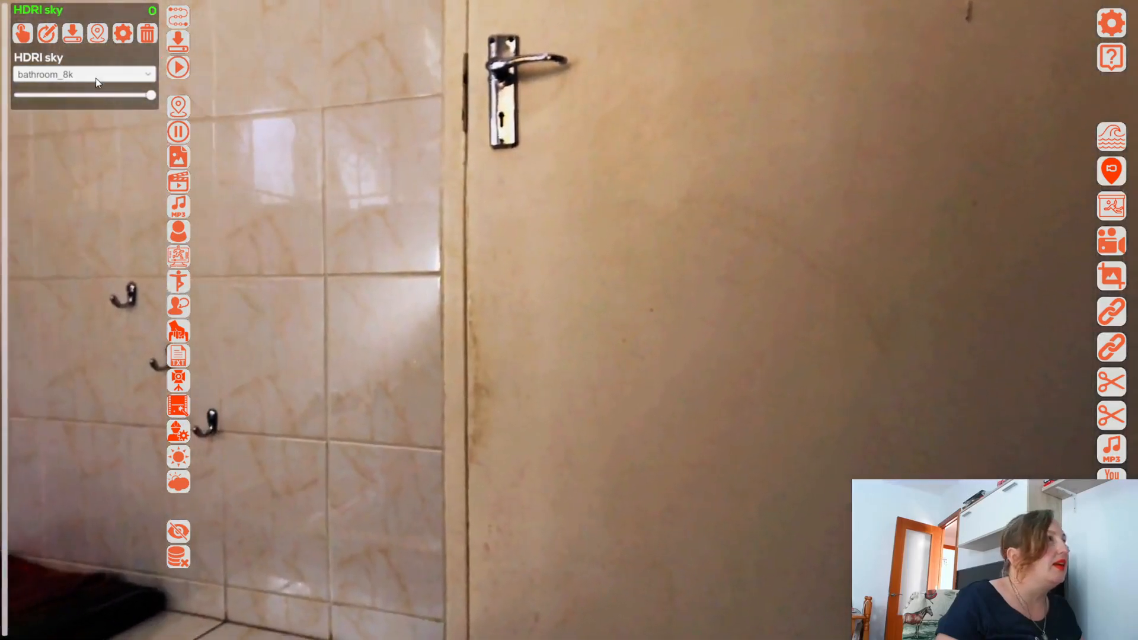
pyautogui.click(88, 75)
pyautogui.scroll(-4, 88, 129)
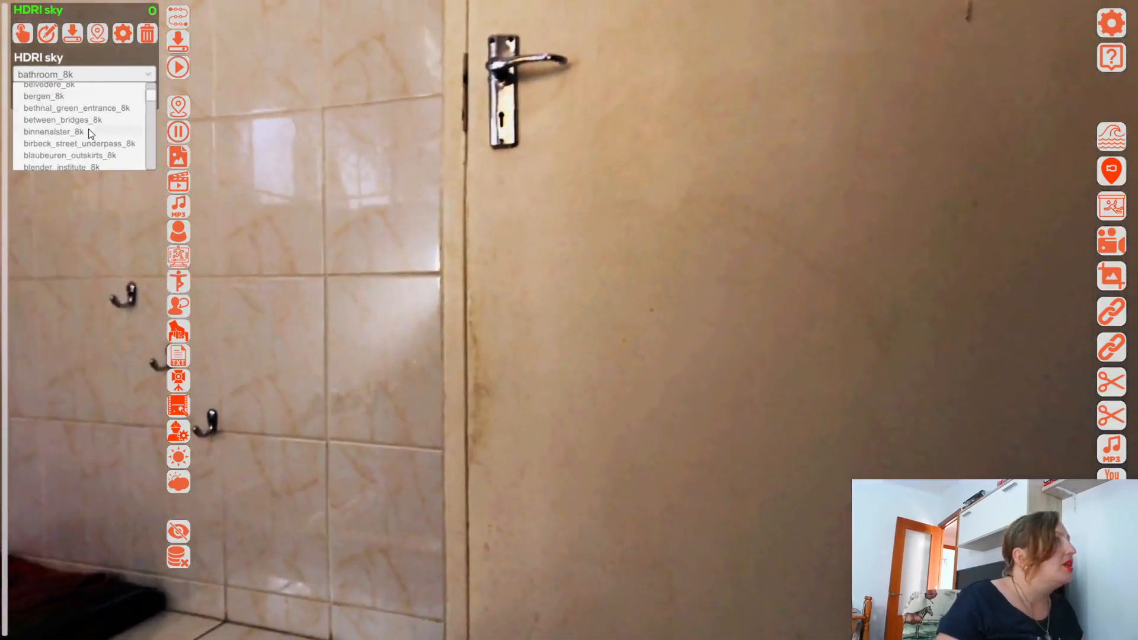
pyautogui.click(86, 151)
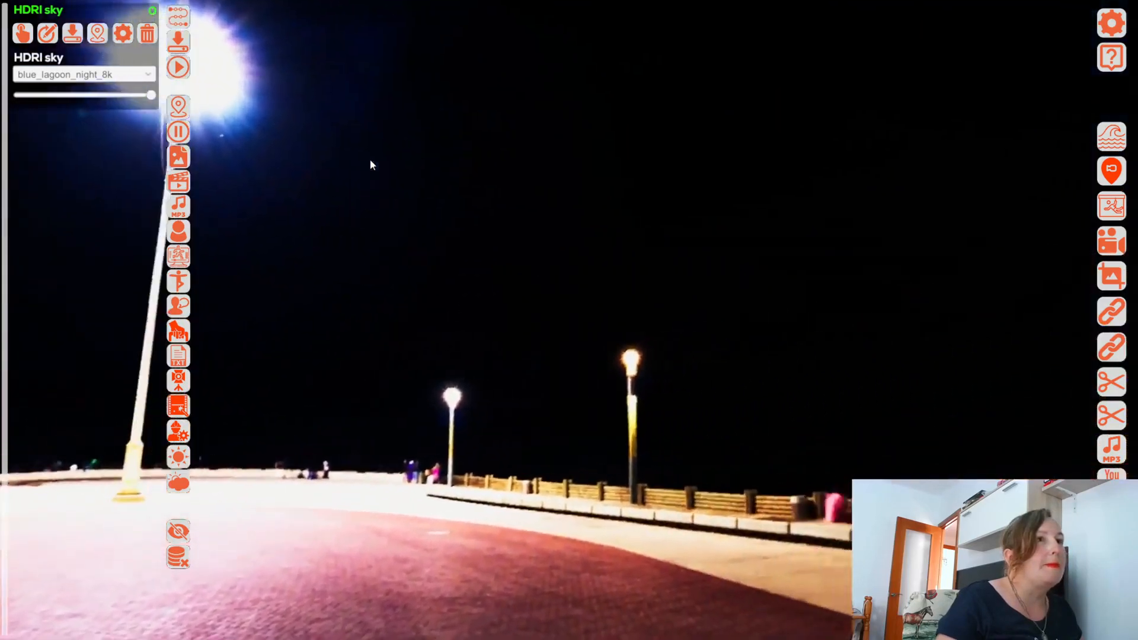
# Step: Change the HDRI sky to cedar_bridge_8k
pyautogui.click(52, 74)
pyautogui.scroll(-4, 77, 116)
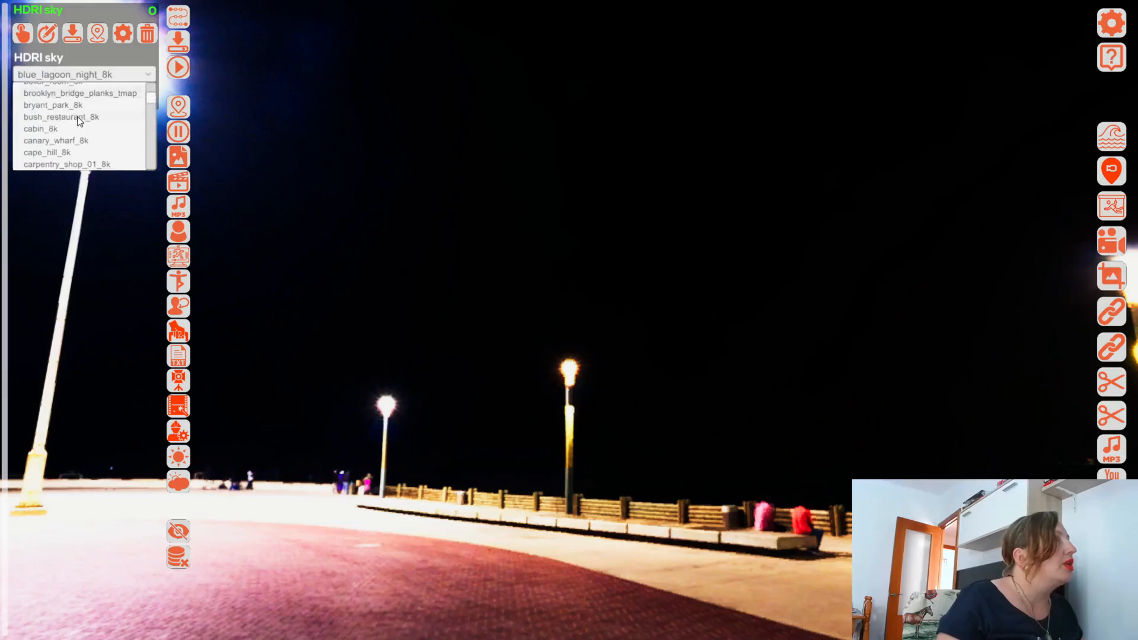
pyautogui.scroll(-2, 78, 117)
pyautogui.click(77, 132)
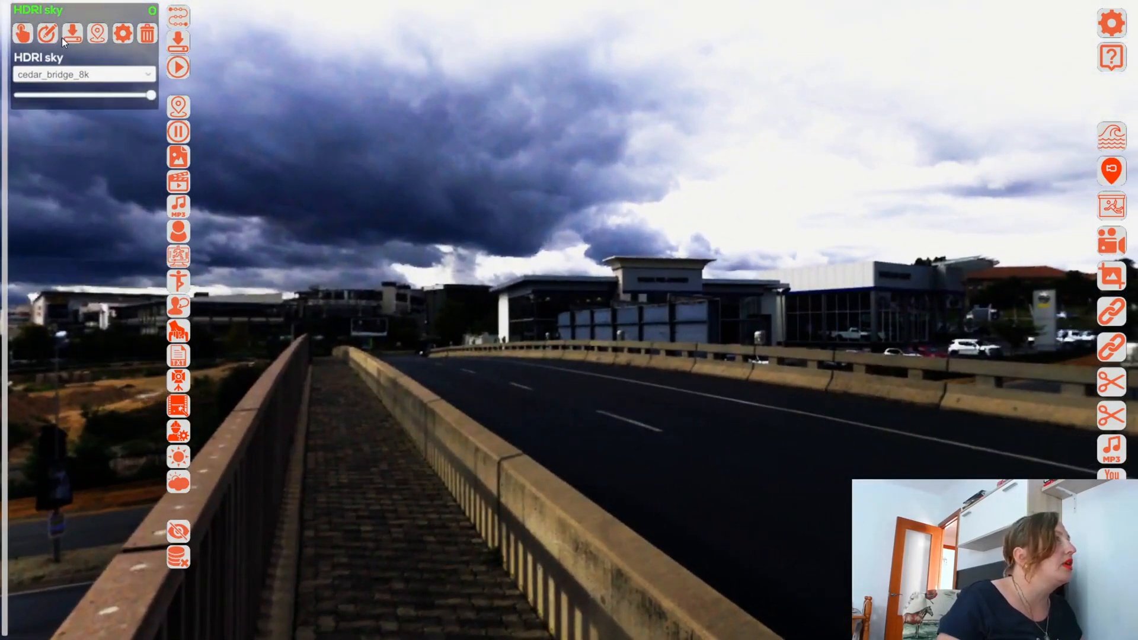
pyautogui.click(70, 74)
pyautogui.scroll(-10, 81, 121)
pyautogui.scroll(-5, 81, 118)
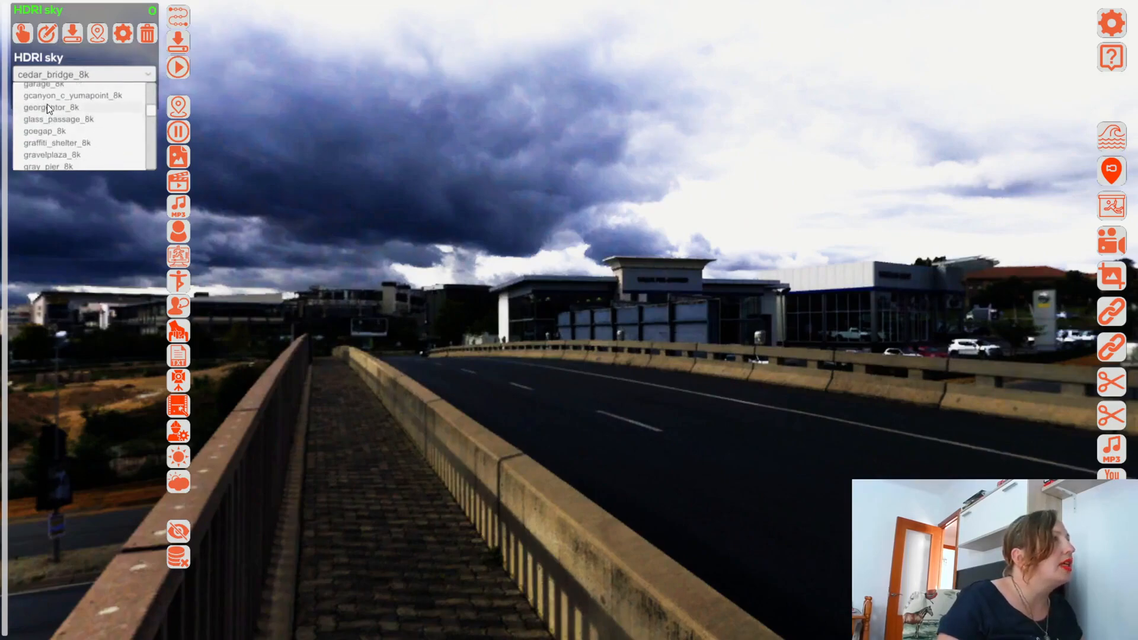
pyautogui.scroll(-6, 59, 119)
pyautogui.scroll(-5, 67, 125)
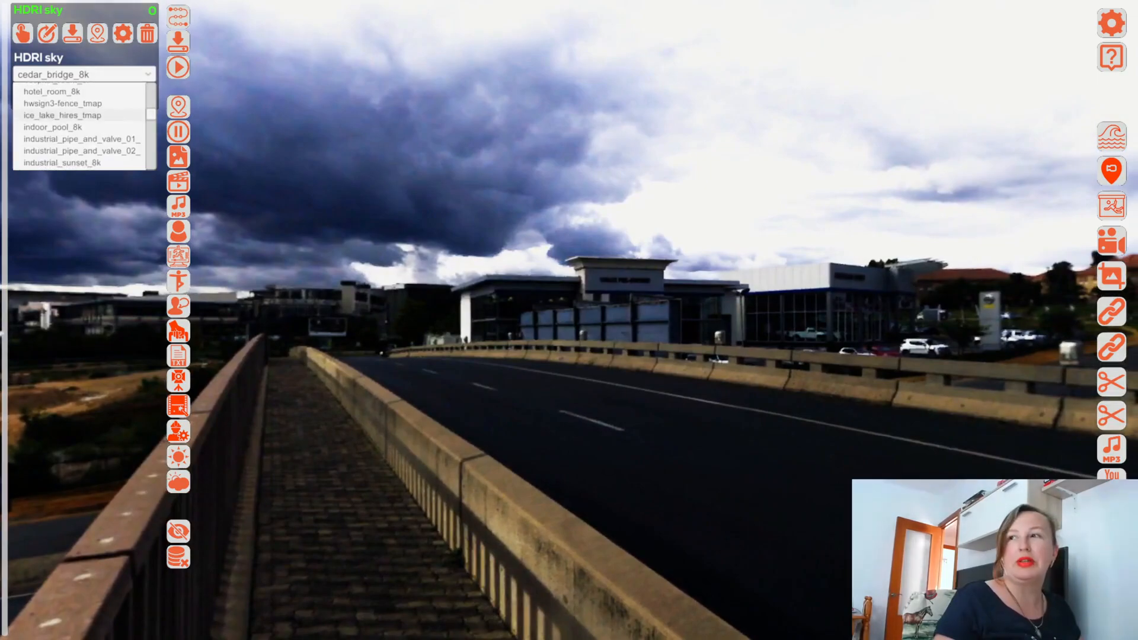
pyautogui.click(77, 116)
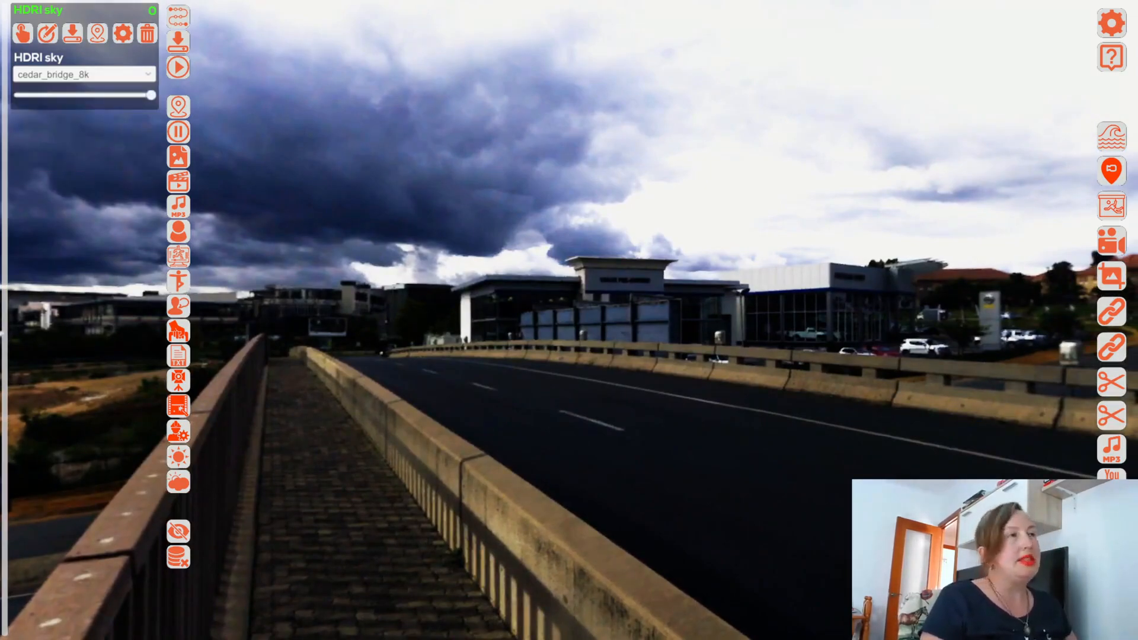
# Step: Change the HDRI sky to the milkyway_bg starfield
pyautogui.click(130, 73)
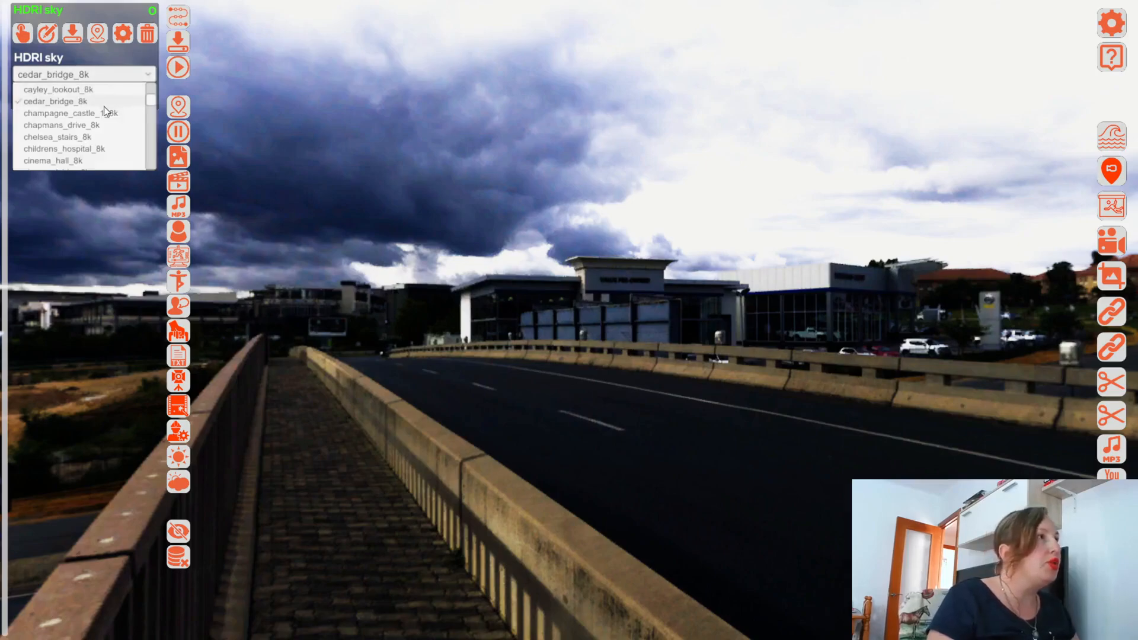
pyautogui.scroll(-6, 104, 105)
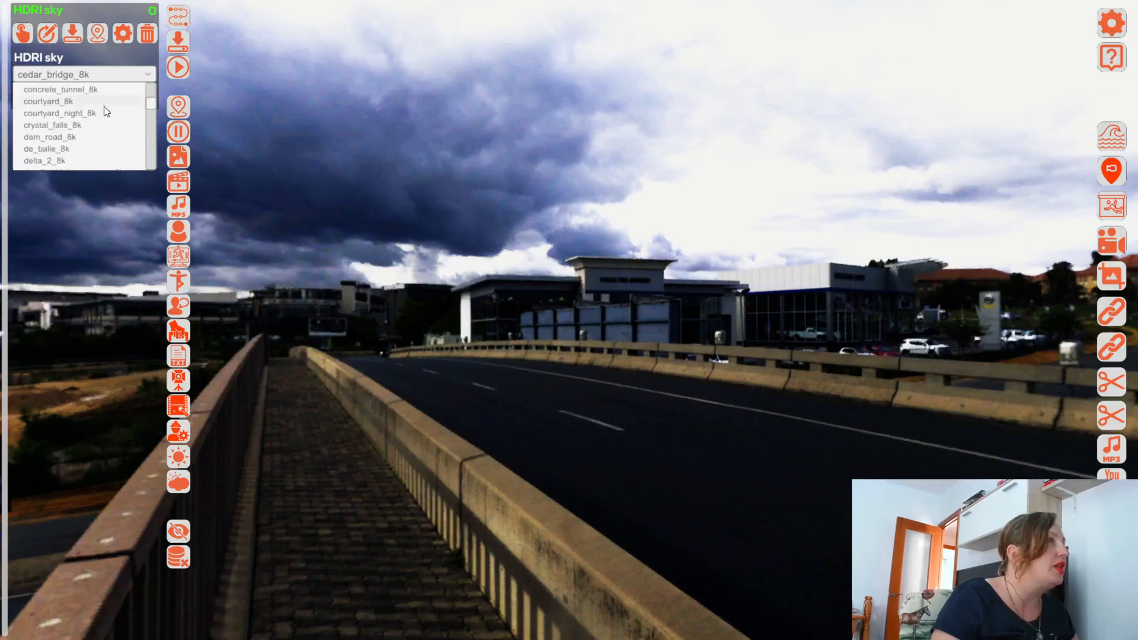
pyautogui.scroll(-5, 105, 105)
pyautogui.scroll(-8, 104, 105)
pyautogui.scroll(-8, 105, 107)
pyautogui.scroll(-6, 105, 105)
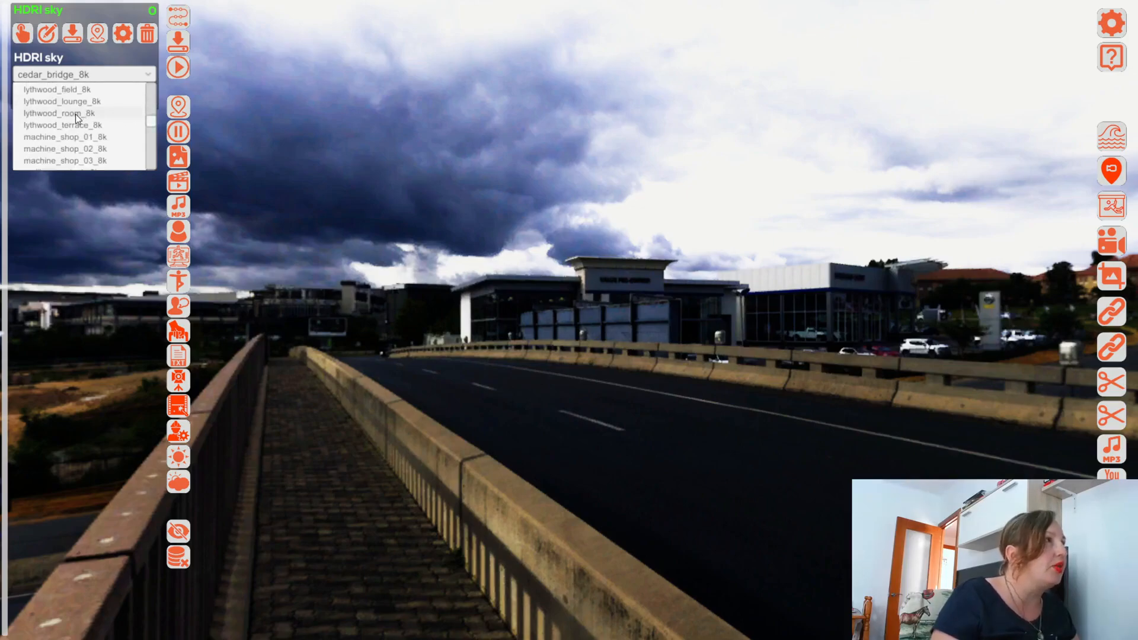
pyautogui.scroll(-5, 76, 114)
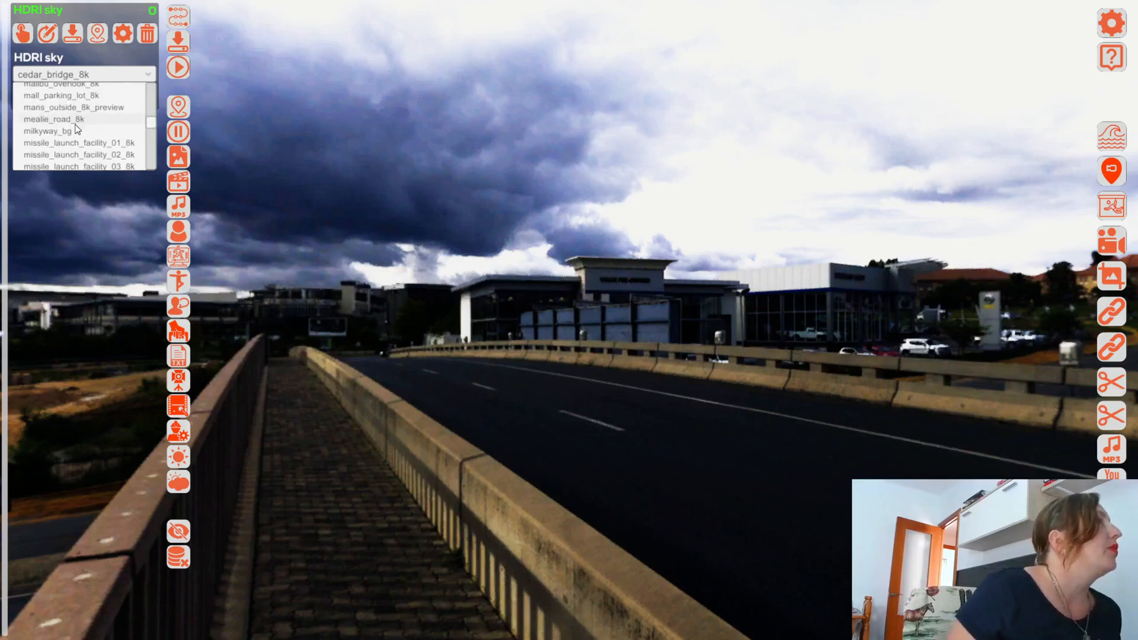
pyautogui.click(53, 131)
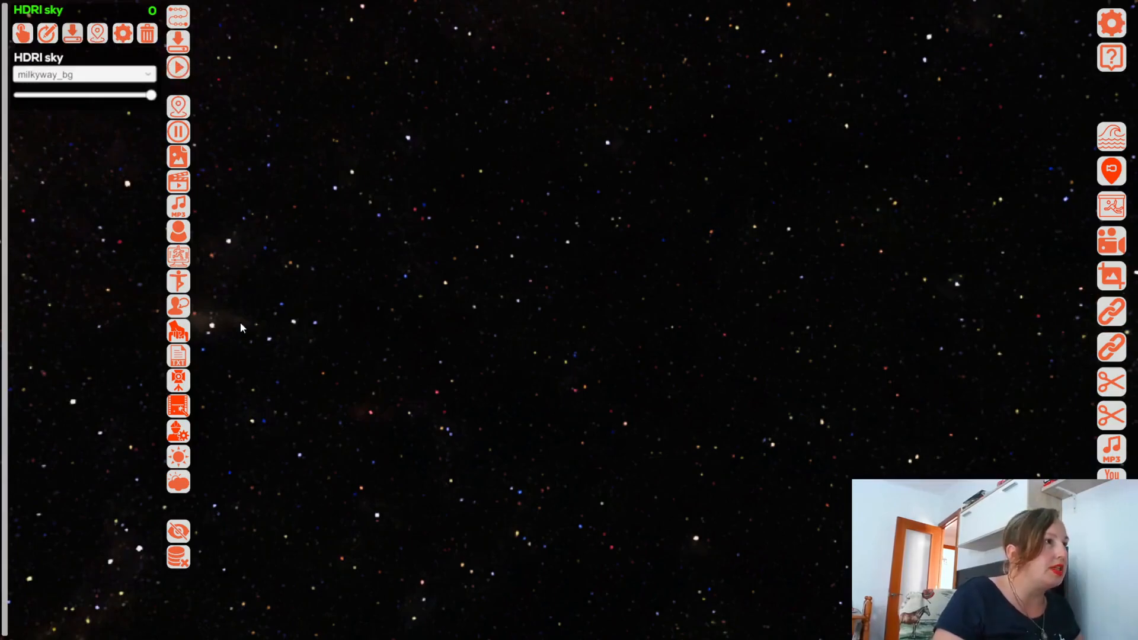
# Step: Add a Scene builder element and load the amerald planet from the exo planets/planet group
pyautogui.click(181, 433)
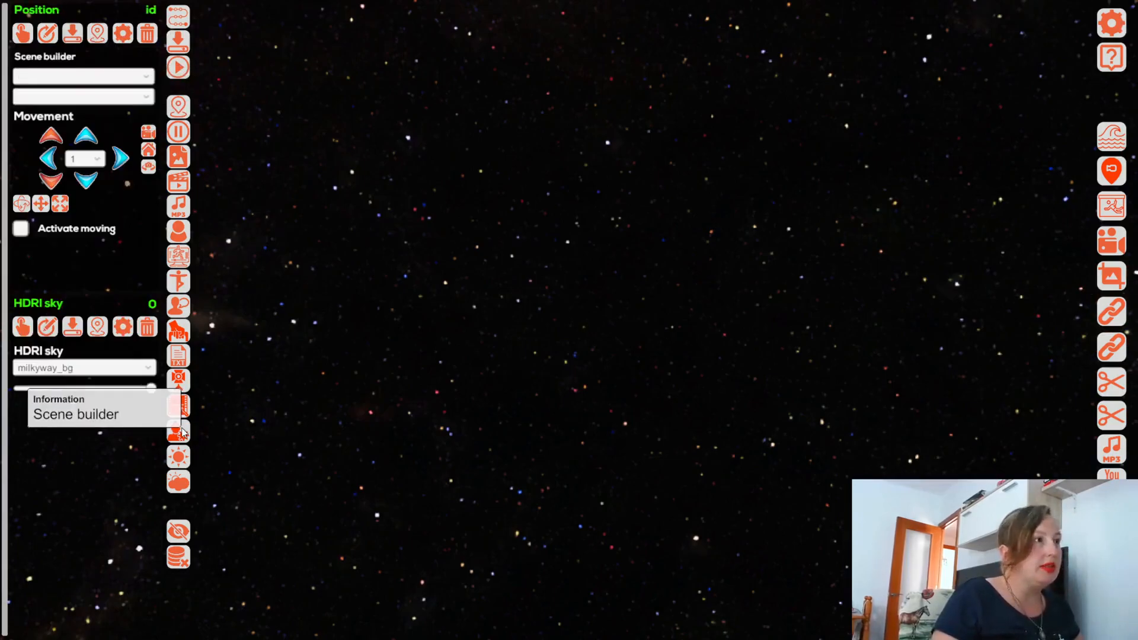
pyautogui.click(65, 77)
pyautogui.scroll(-5, 71, 108)
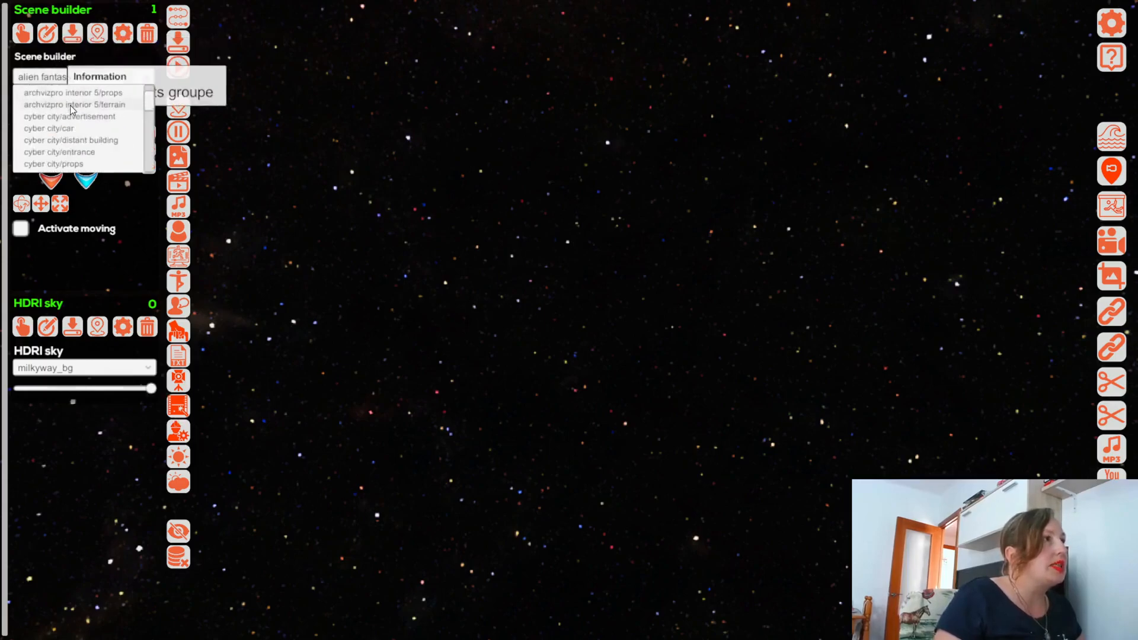
pyautogui.scroll(-10, 70, 106)
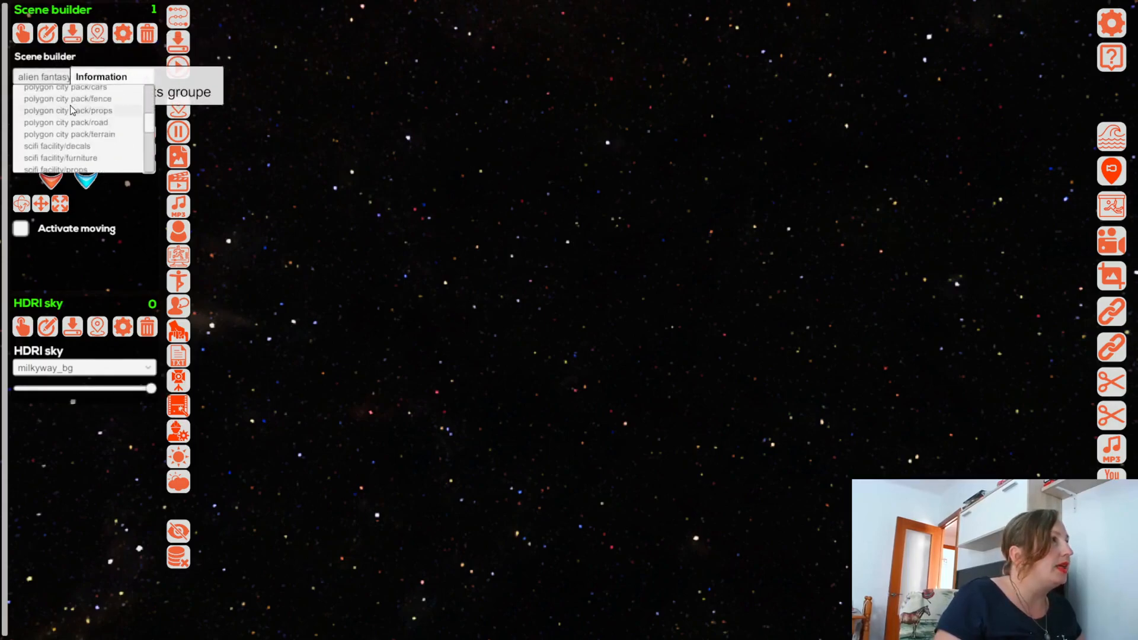
pyautogui.scroll(-8, 70, 108)
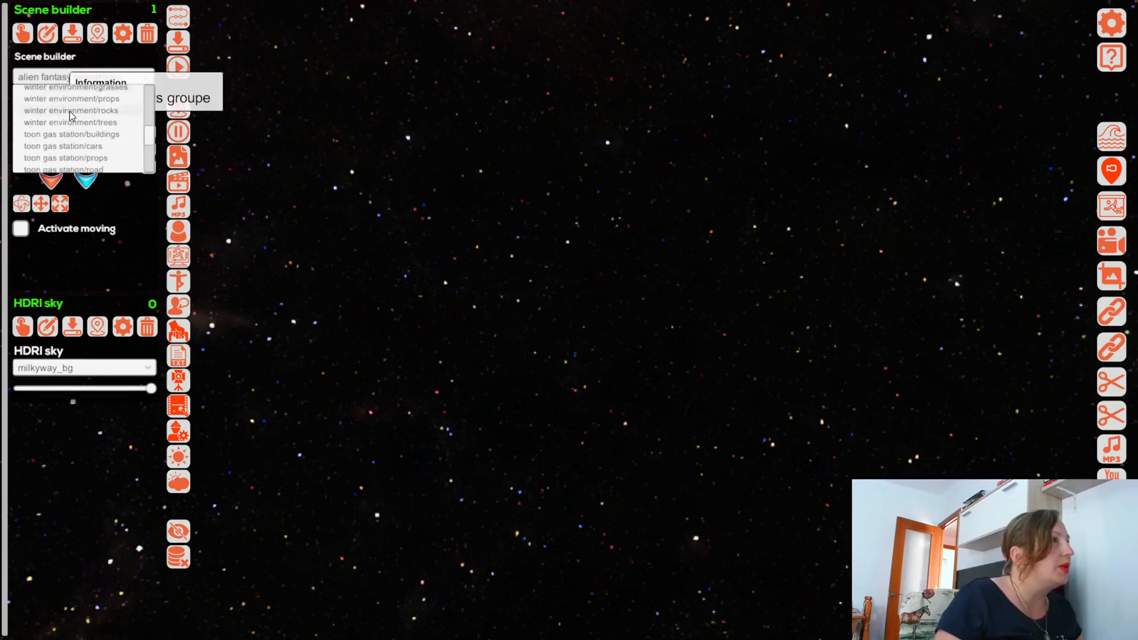
pyautogui.scroll(-10, 69, 111)
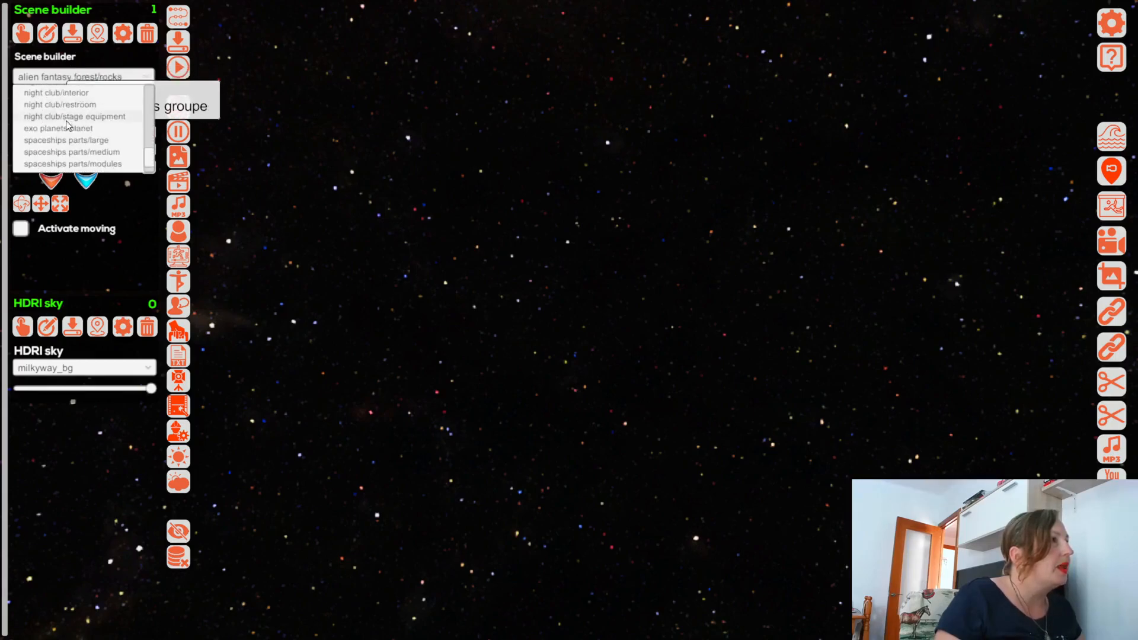
pyautogui.click(63, 132)
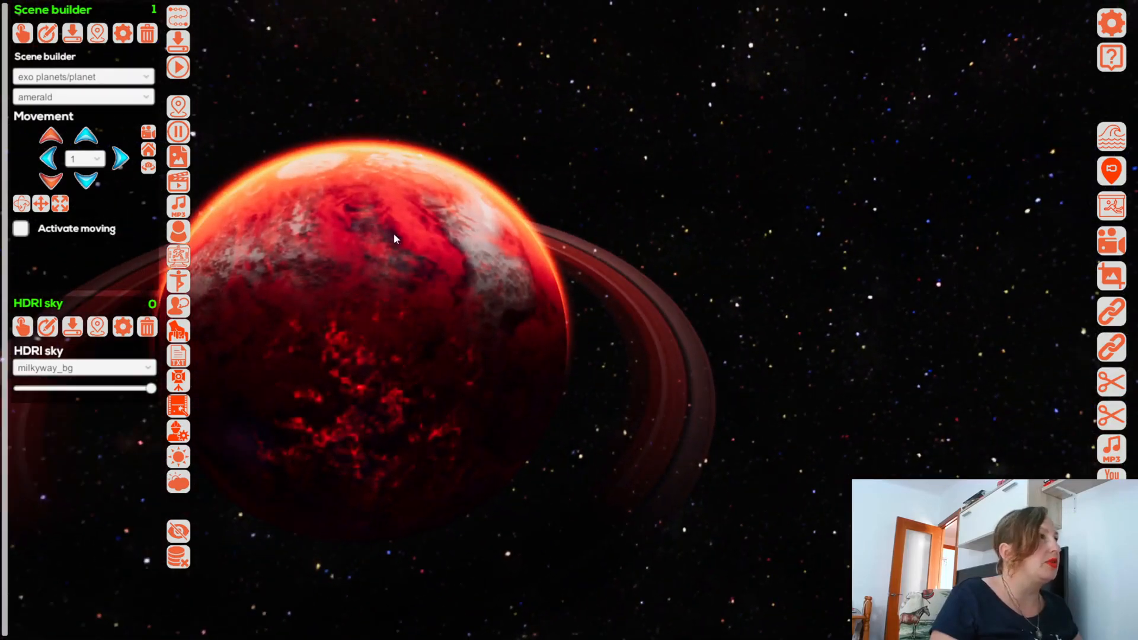
# Step: Add a second Scene builder element and set its object group to spaceships/ships
pyautogui.click(179, 434)
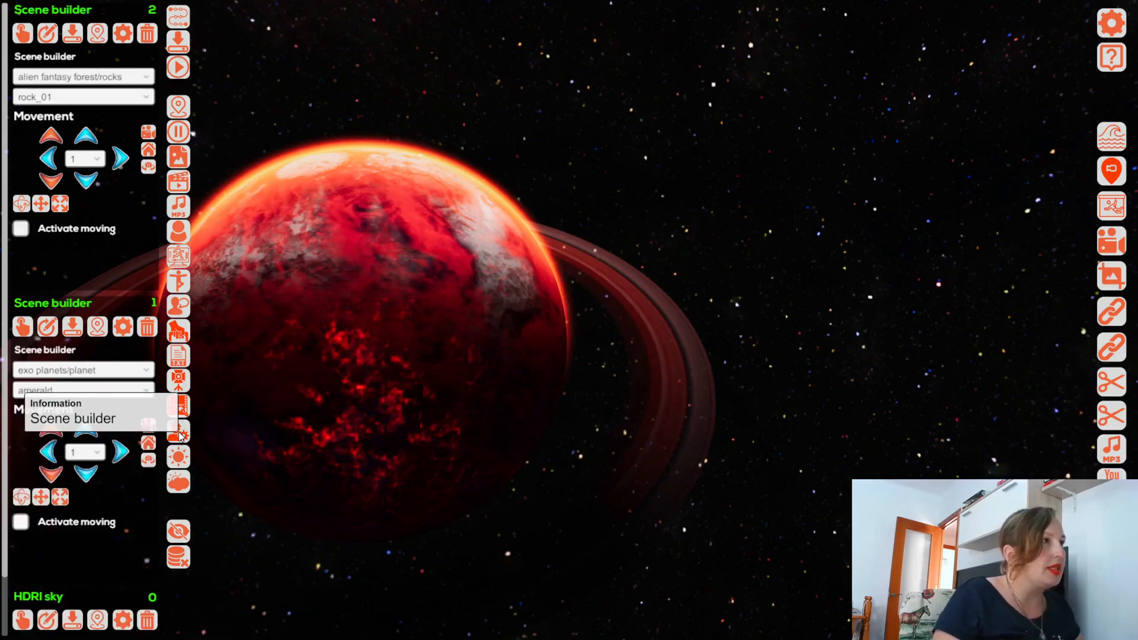
pyautogui.click(92, 80)
pyautogui.scroll(-3, 68, 106)
pyautogui.scroll(-8, 68, 107)
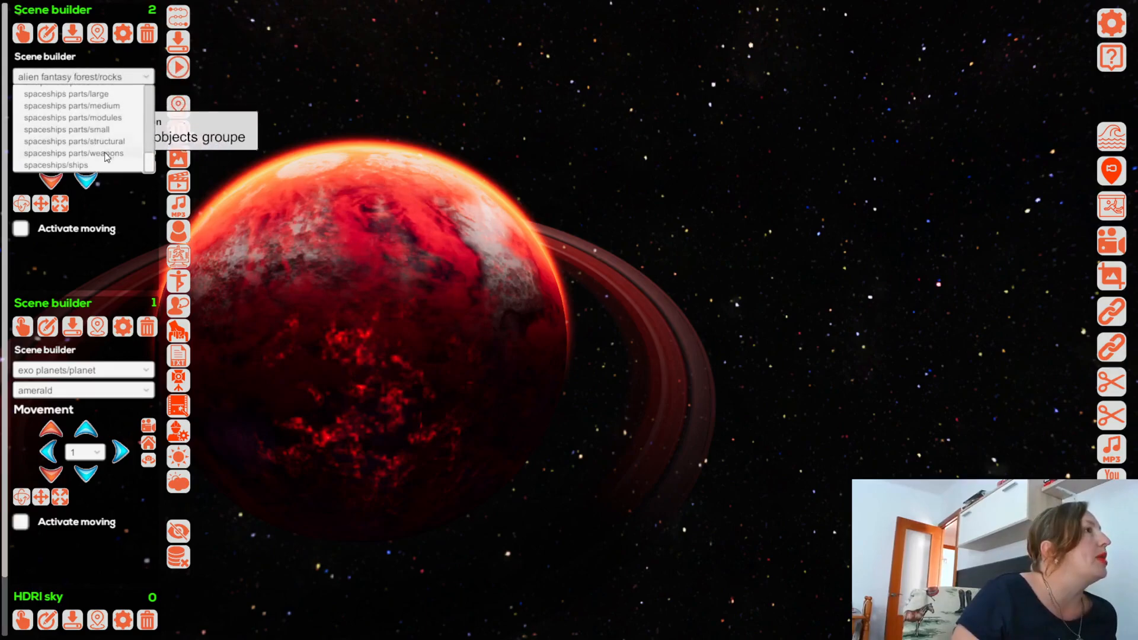
pyautogui.click(80, 165)
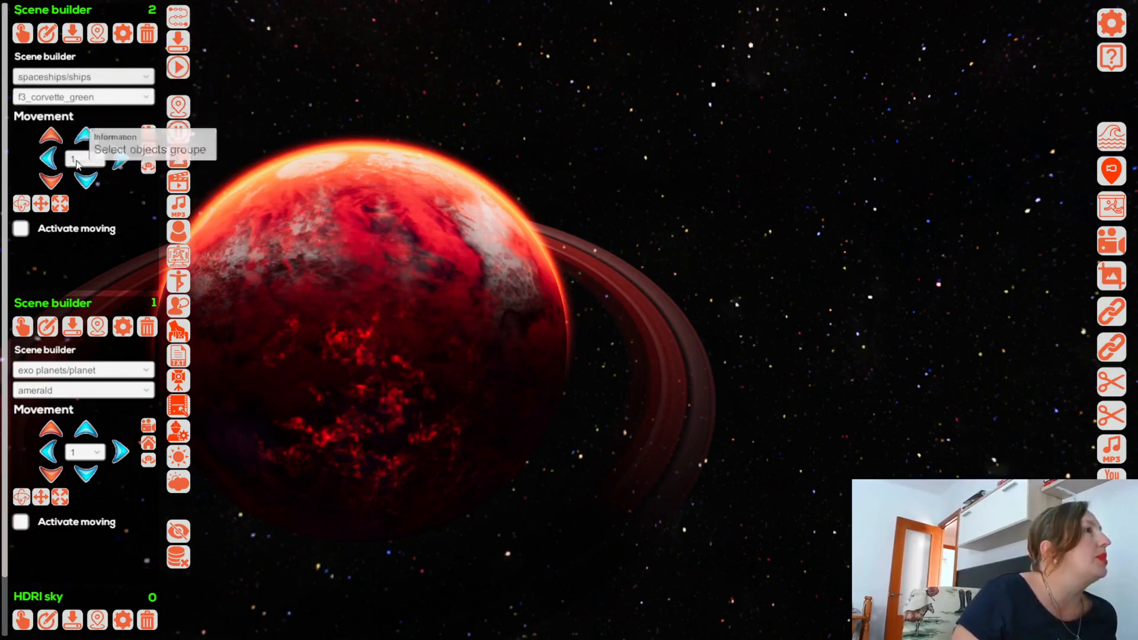
# Step: Choose ship_07 as the new element's object and load it into the scene
pyautogui.click(78, 97)
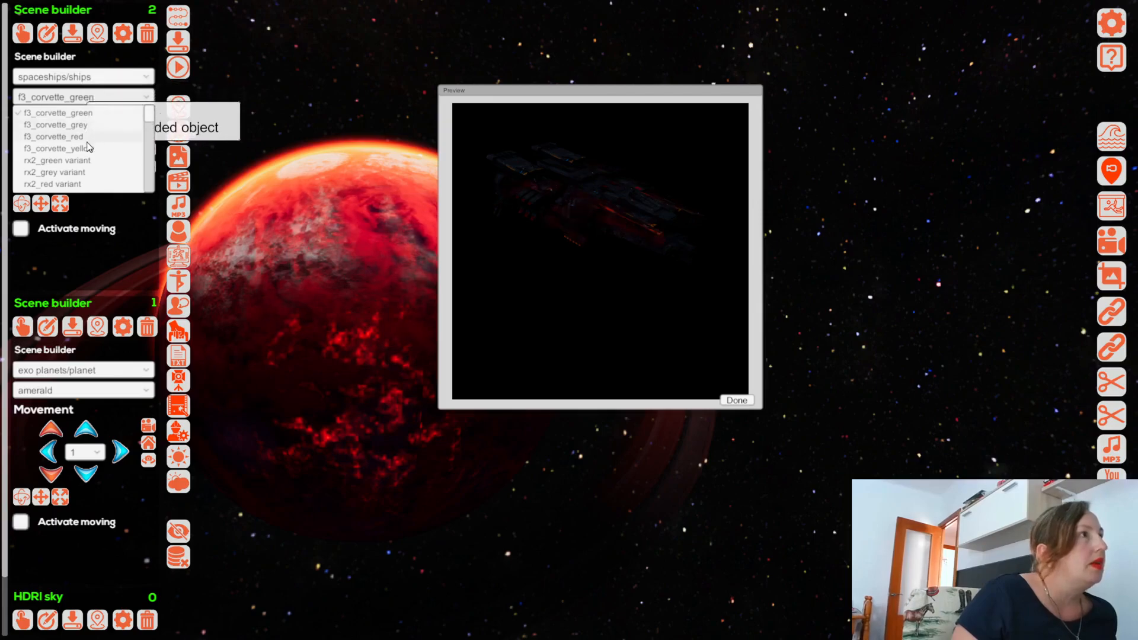
pyautogui.scroll(-1, 92, 177)
pyautogui.scroll(-1, 92, 177)
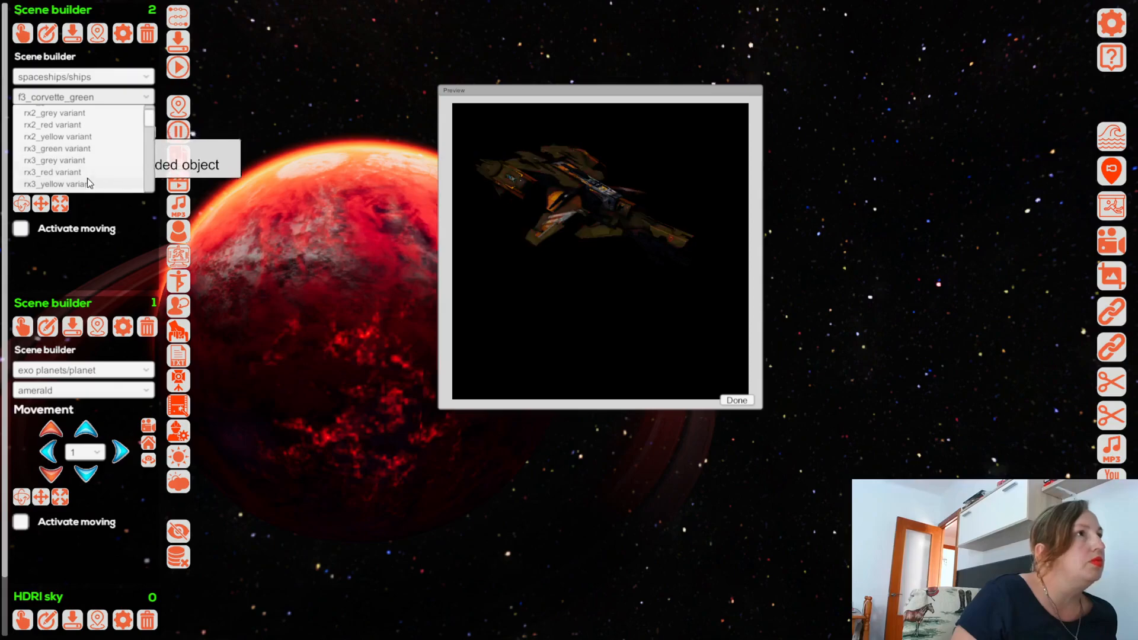
pyautogui.scroll(-4, 87, 178)
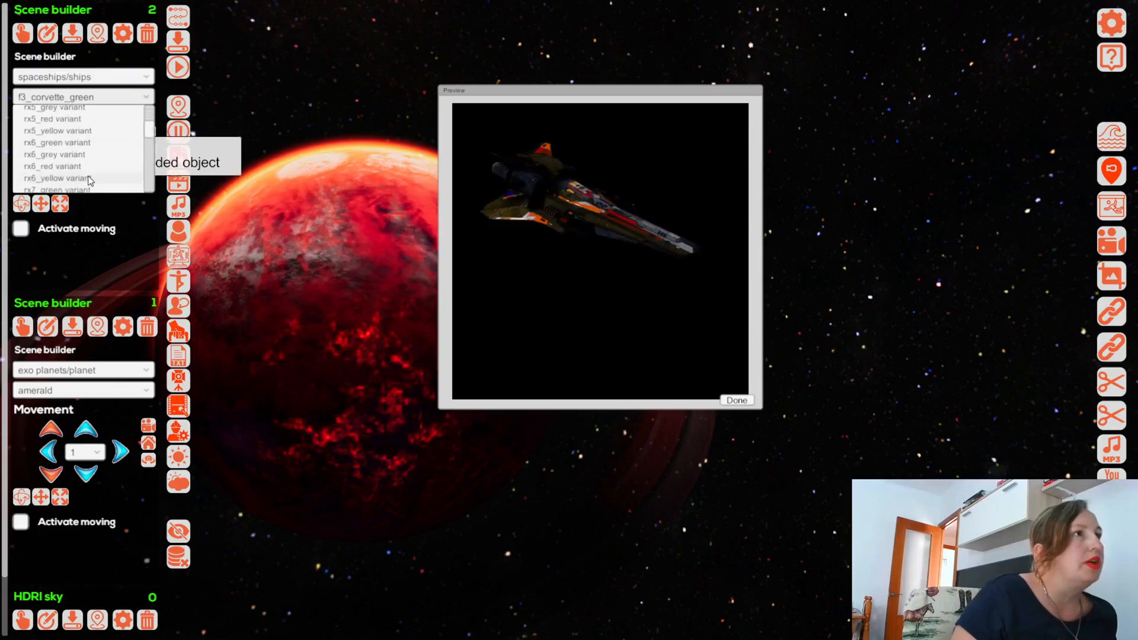
pyautogui.scroll(-3, 88, 176)
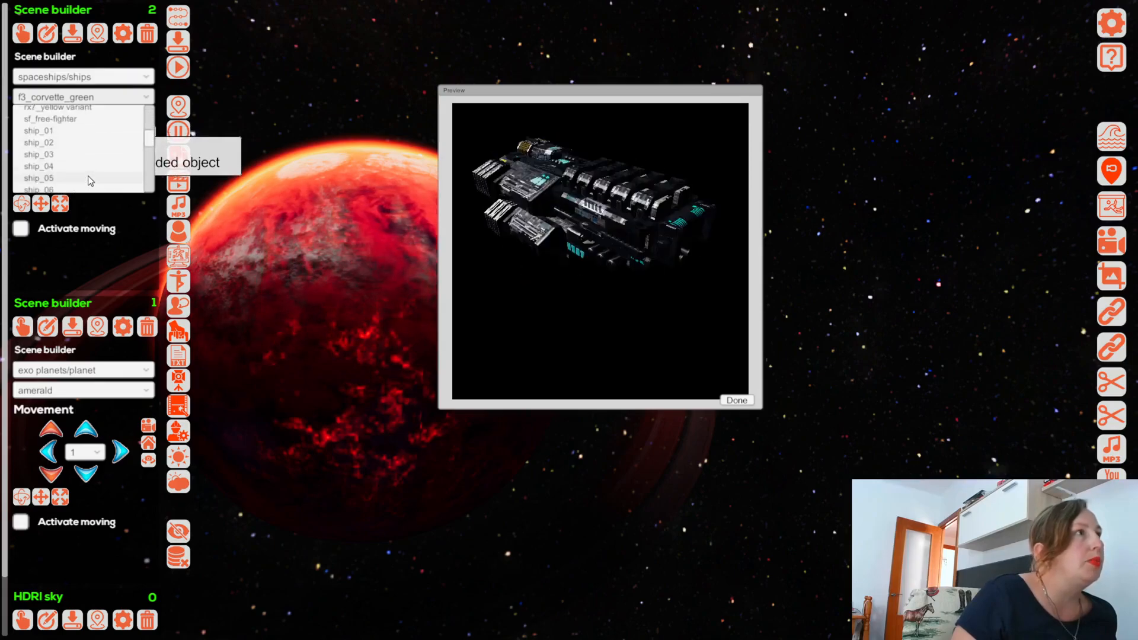
pyautogui.scroll(-1, 88, 176)
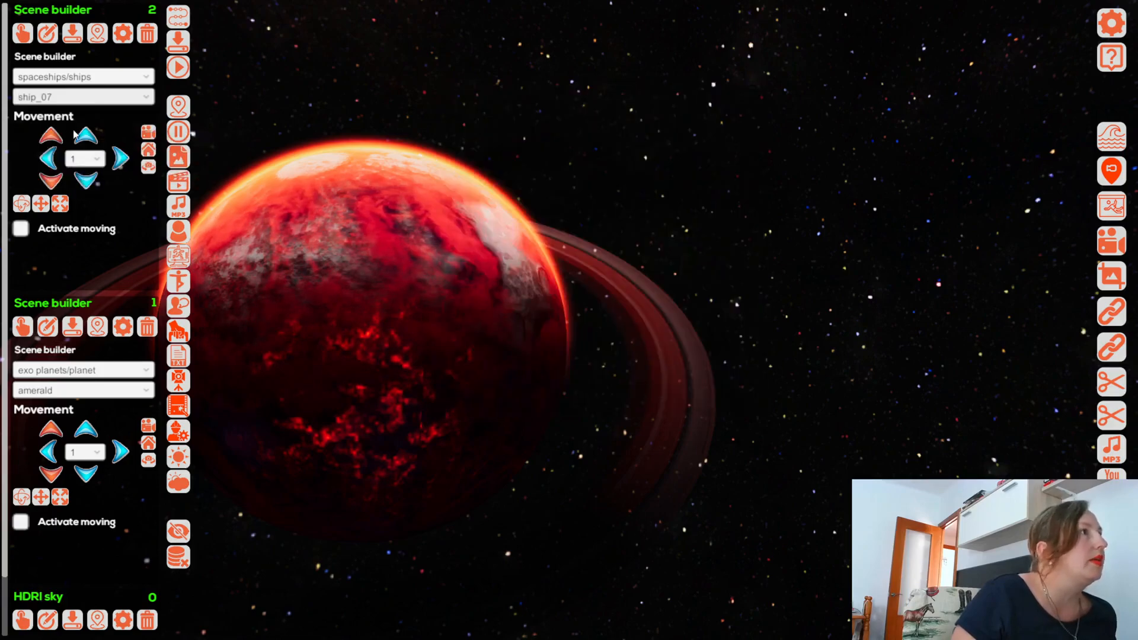
pyautogui.click(72, 34)
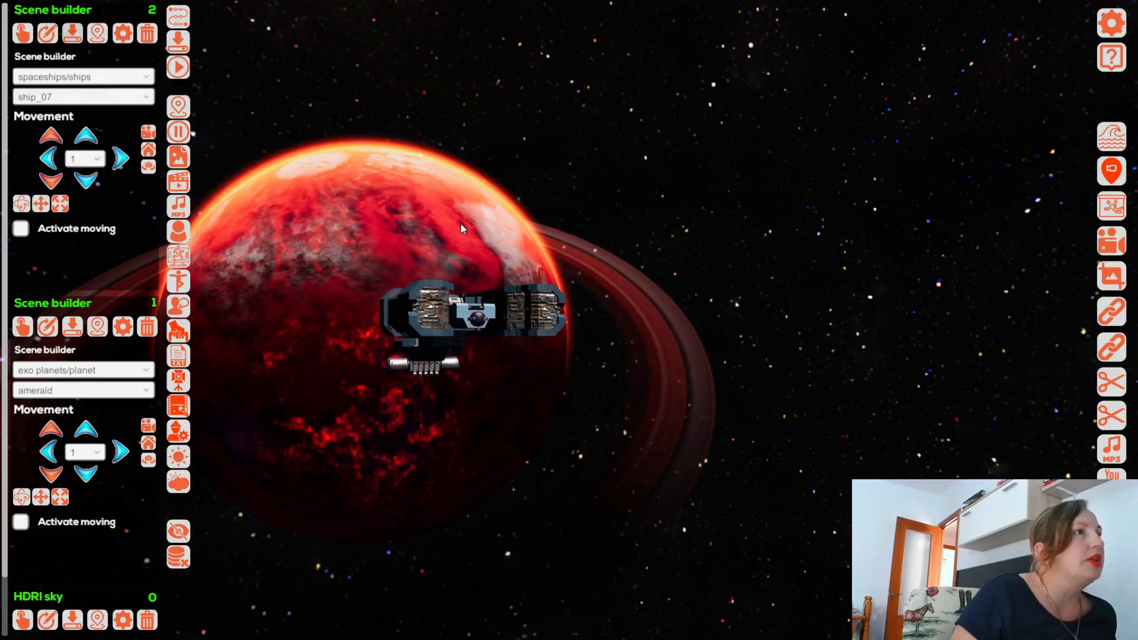
# Step: Move the ship_07 spaceship to the right in six increments of 1
pyautogui.moveTo(472, 243)
pyautogui.mouseDown(button='right')
pyautogui.moveTo(491, 242)
pyautogui.moveTo(478, 247)
pyautogui.mouseUp(button='right')
pyautogui.press('a')
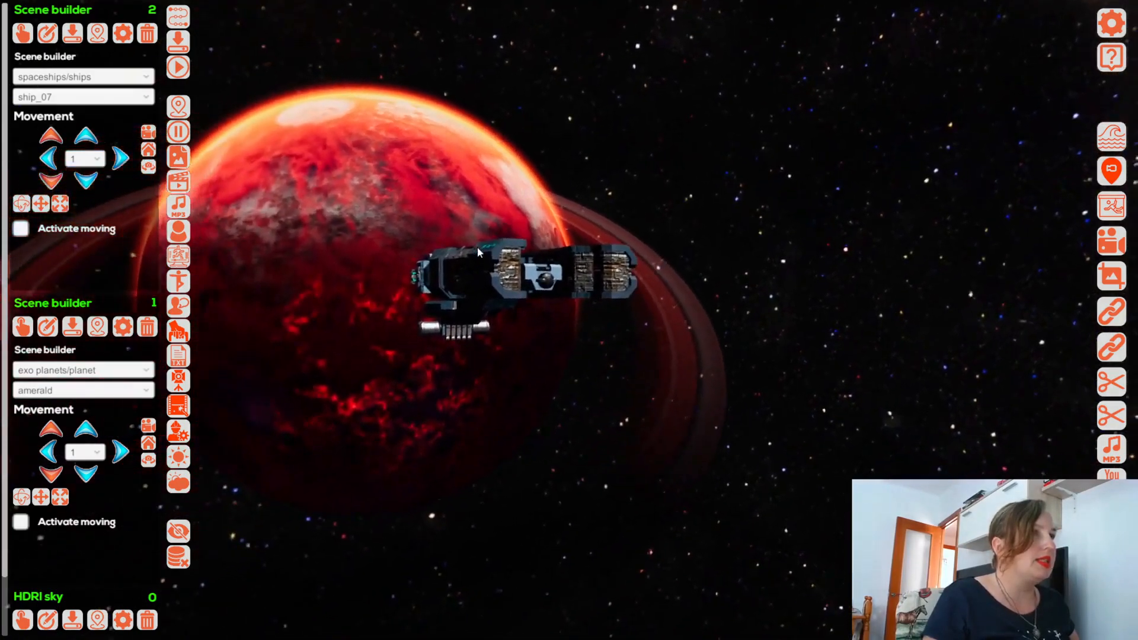
pyautogui.press('e')
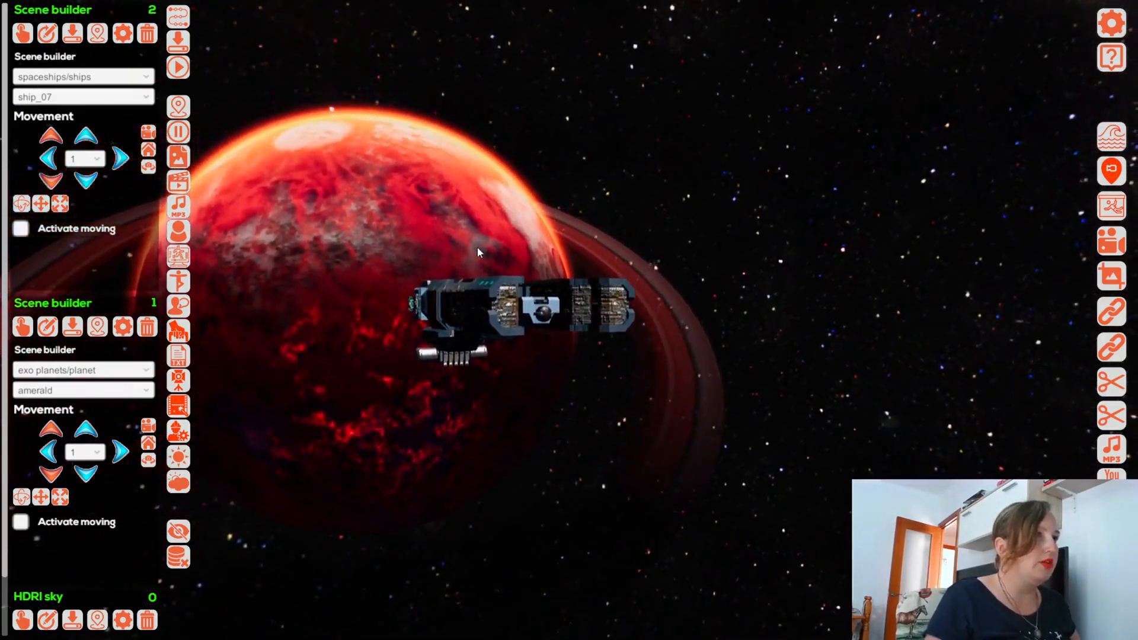
pyautogui.press('w')
pyautogui.press('a')
pyautogui.moveTo(478, 248)
pyautogui.mouseDown(button='right')
pyautogui.moveTo(526, 248)
pyautogui.moveTo(489, 250)
pyautogui.mouseUp(button='right')
pyautogui.press('a')
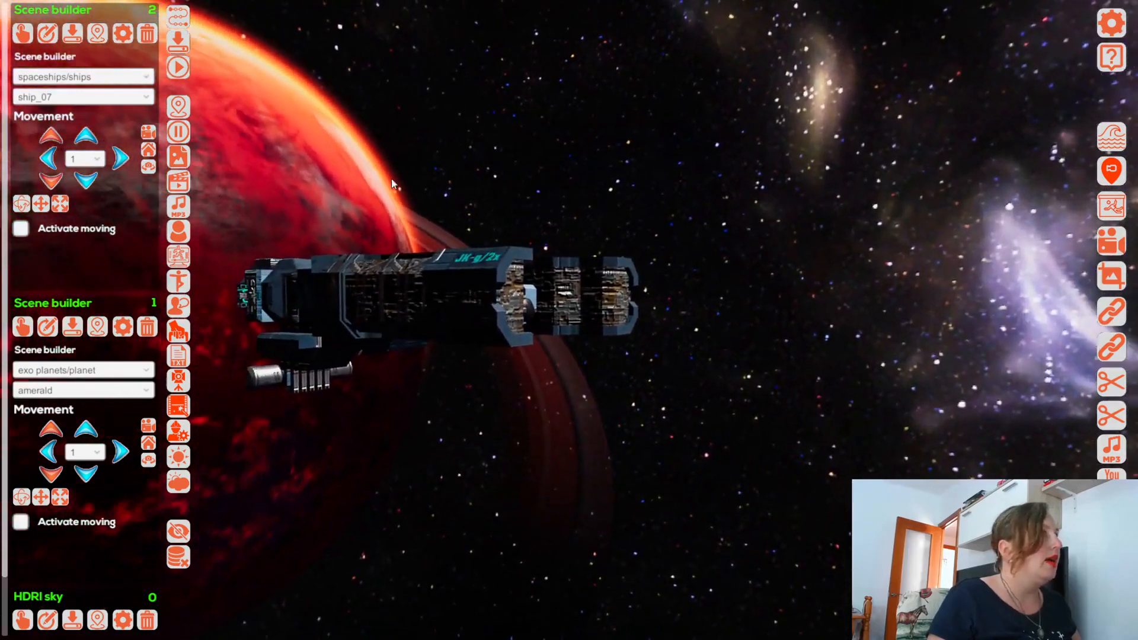
pyautogui.click(116, 159)
pyautogui.click(117, 159)
pyautogui.click(118, 159)
pyautogui.click(120, 162)
pyautogui.click(119, 162)
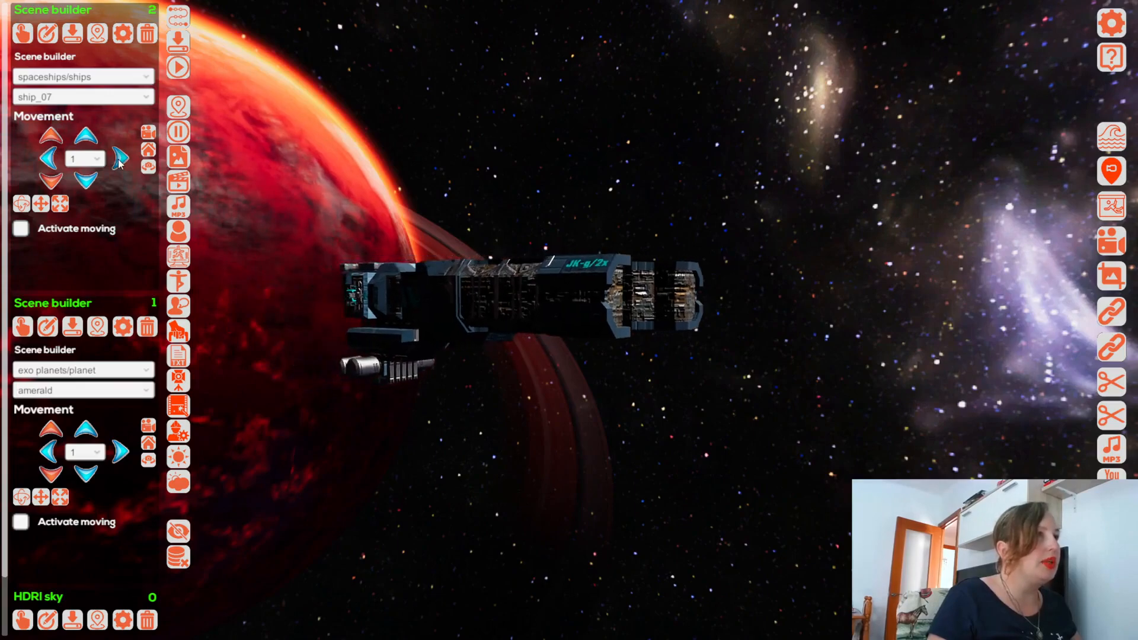
pyautogui.click(120, 162)
pyautogui.moveTo(5, 181); pyautogui.dragTo(4, 169)
pyautogui.scroll(-1, 59, 165)
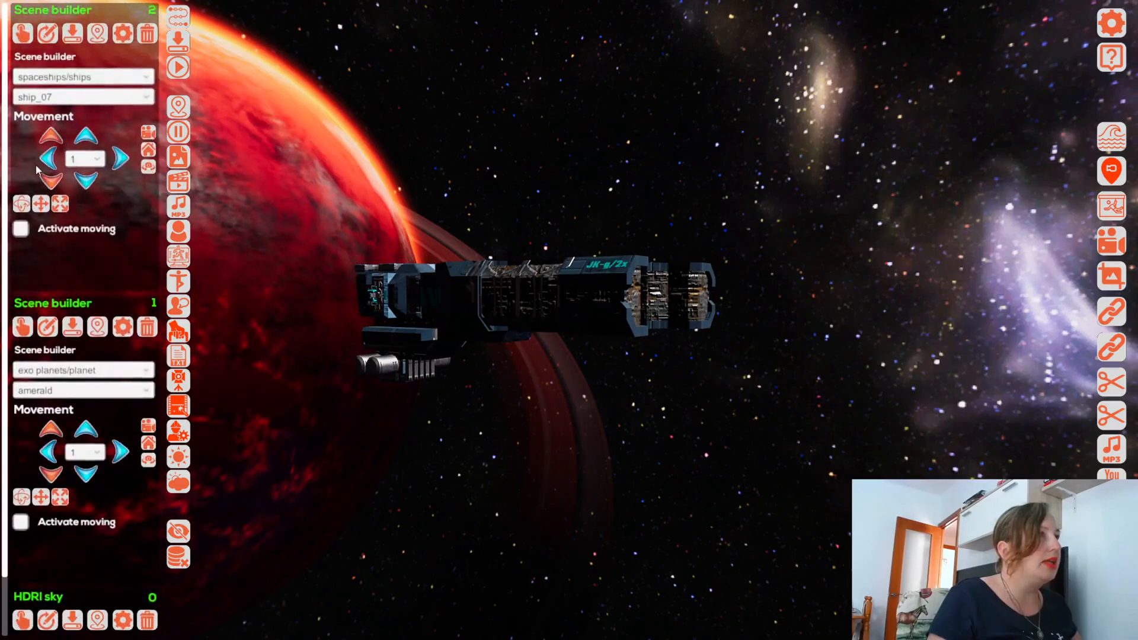
# Step: Turn the spaceship by 90 degrees and back, and rotate it to the right in three 10-degree increments
pyautogui.click(21, 204)
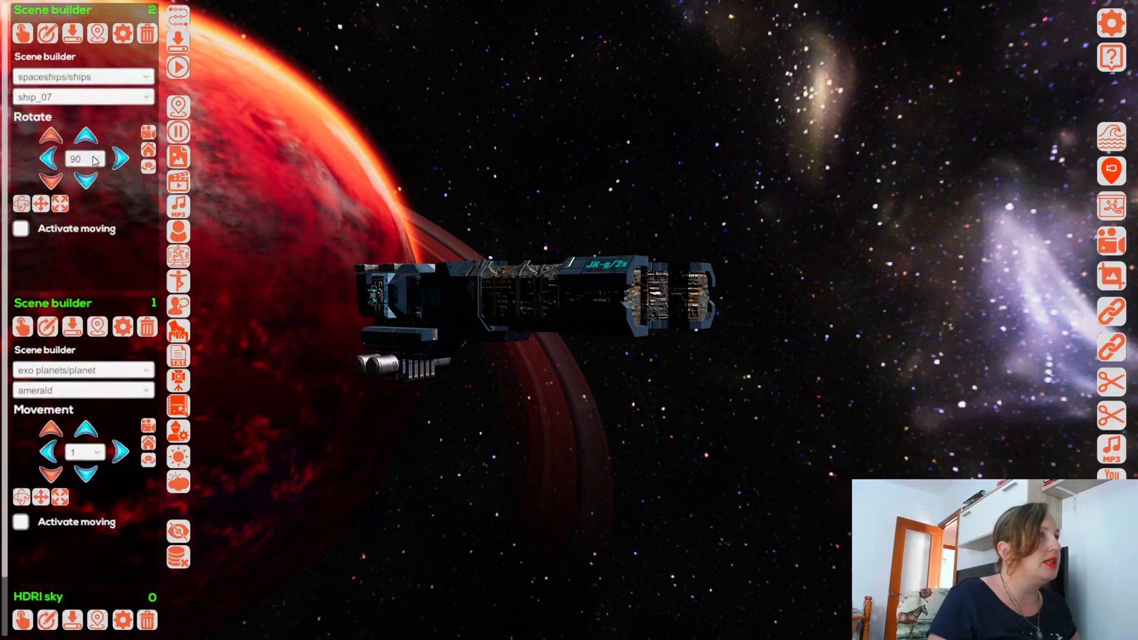
pyautogui.click(119, 158)
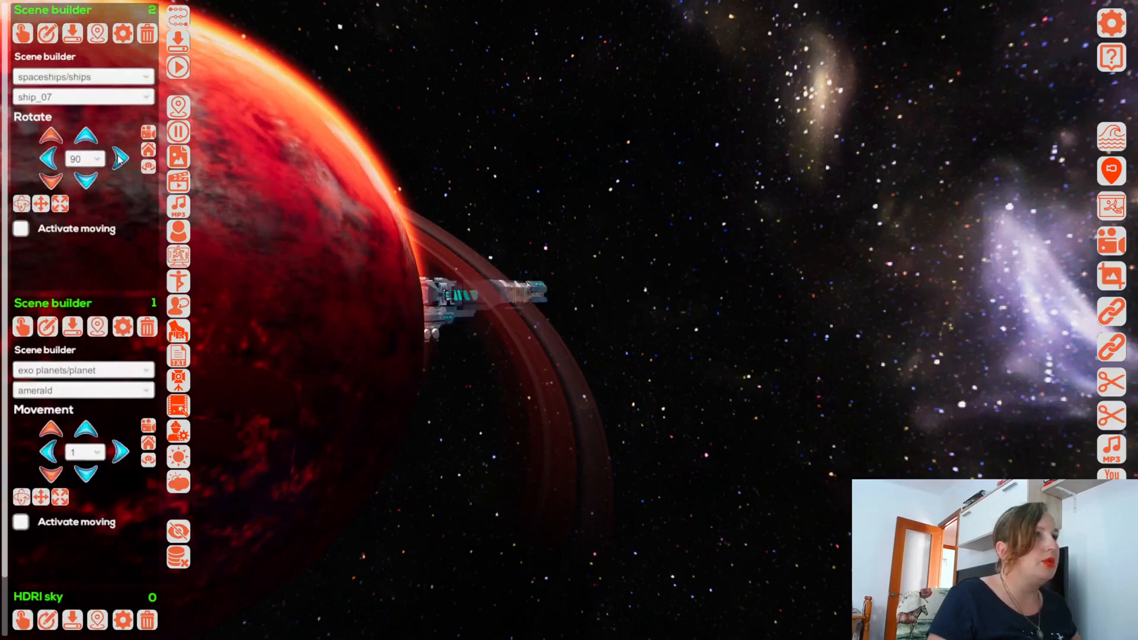
pyautogui.click(54, 164)
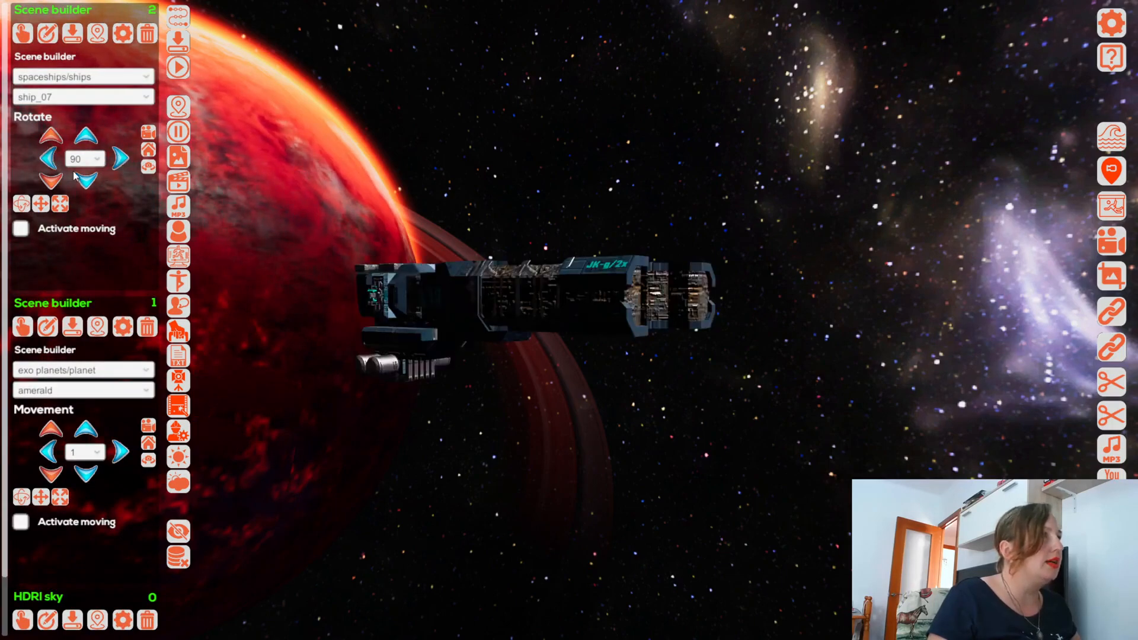
pyautogui.click(88, 160)
pyautogui.click(81, 210)
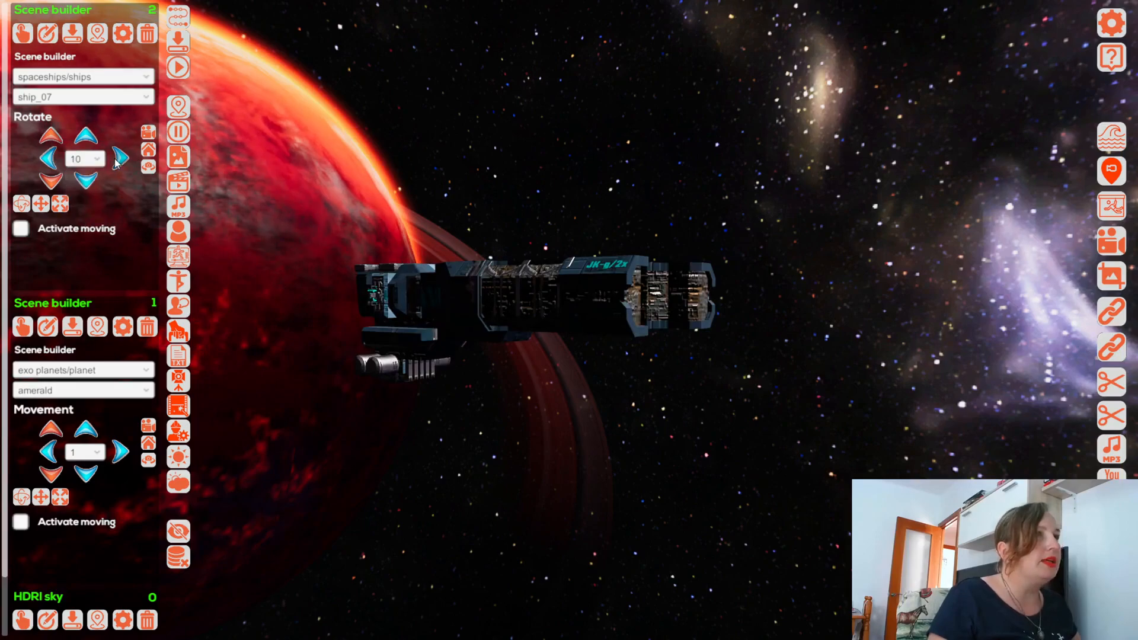
pyautogui.click(119, 159)
pyautogui.click(118, 159)
pyautogui.click(118, 158)
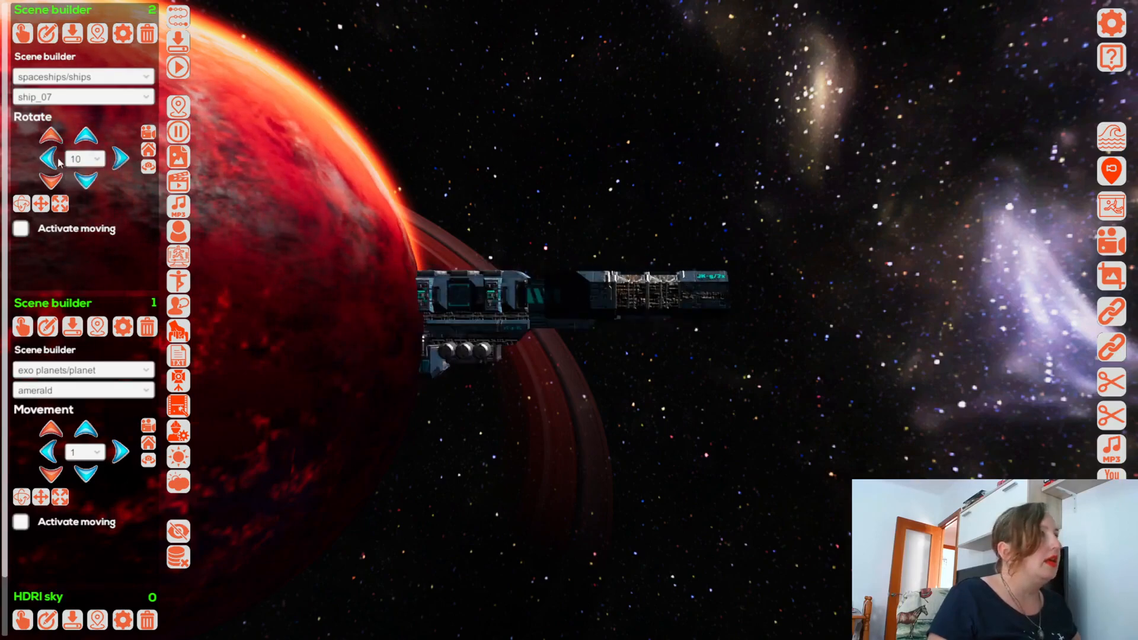
# Step: Switch the spaceship from rotating back to moving and shift it eight increments to the right
pyautogui.click(40, 204)
pyautogui.click(118, 159)
pyautogui.click(119, 159)
pyautogui.click(118, 159)
pyautogui.click(119, 159)
pyautogui.click(119, 158)
pyautogui.click(119, 159)
pyautogui.click(119, 159)
pyautogui.click(118, 159)
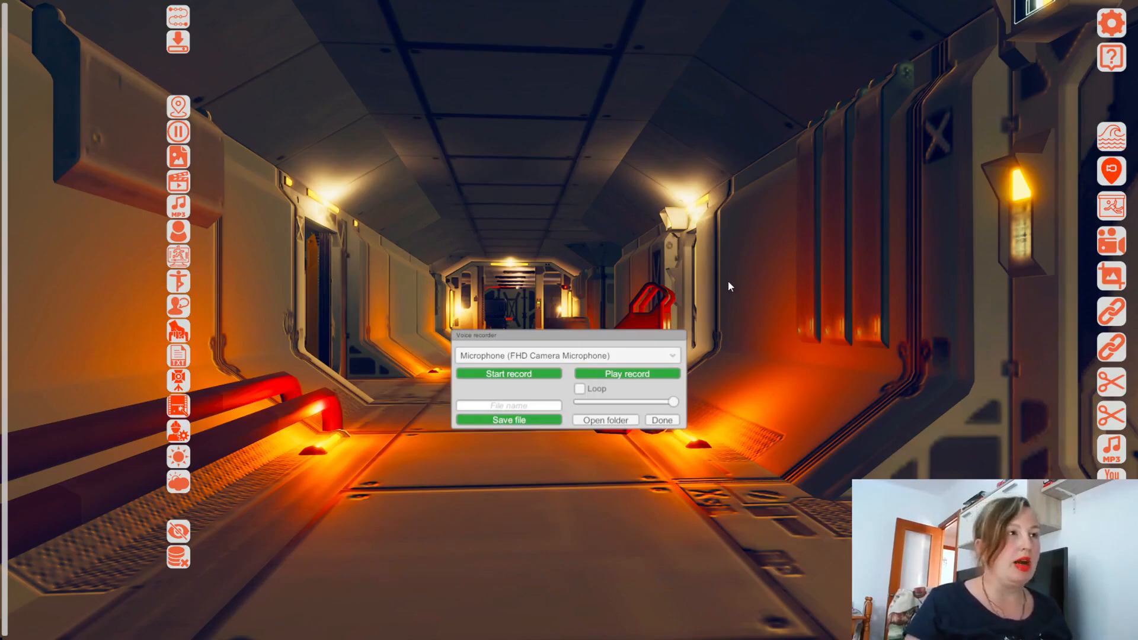
# Step: Check which microphones are available in the Voice recorder
pyautogui.click(540, 354)
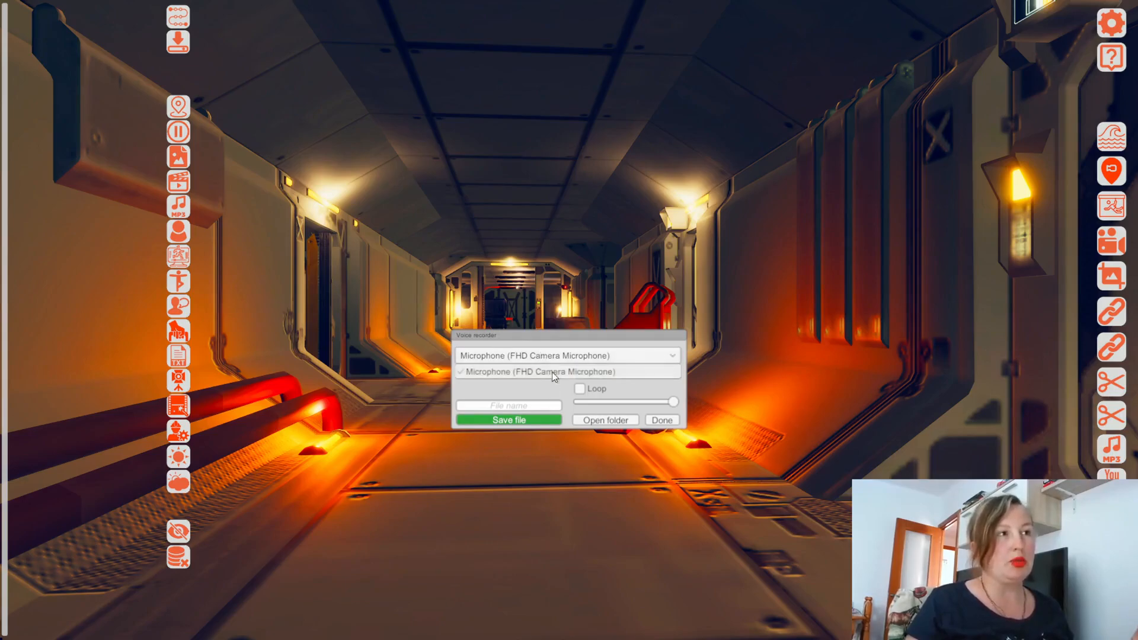
pyautogui.click(554, 360)
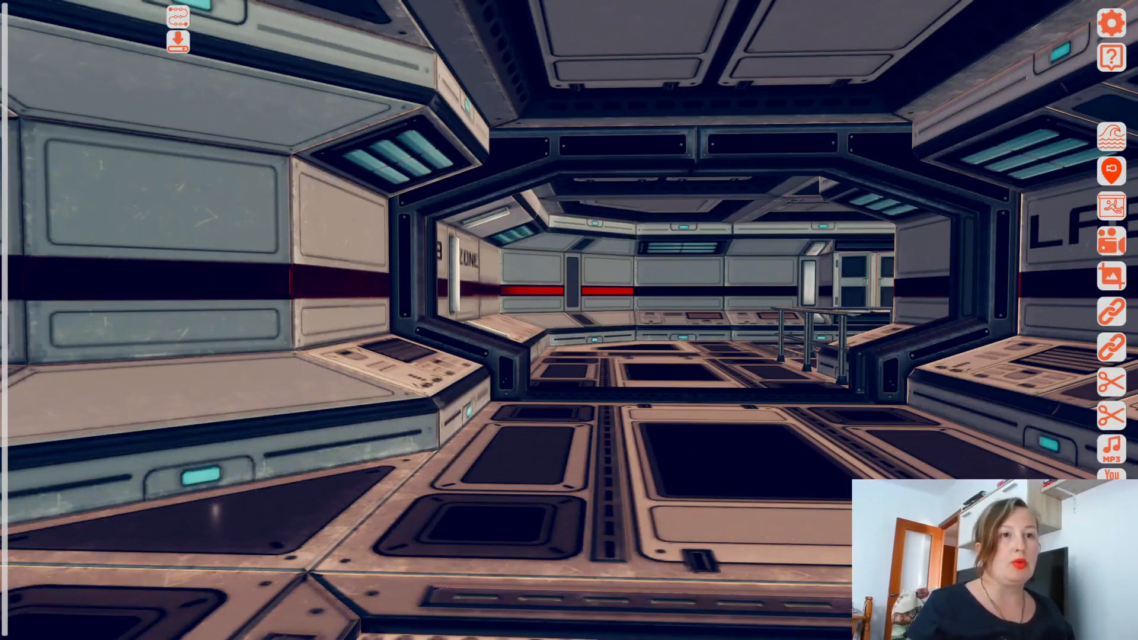
# Step: Open the Streaming video settings and check the available output targets
pyautogui.click(1112, 484)
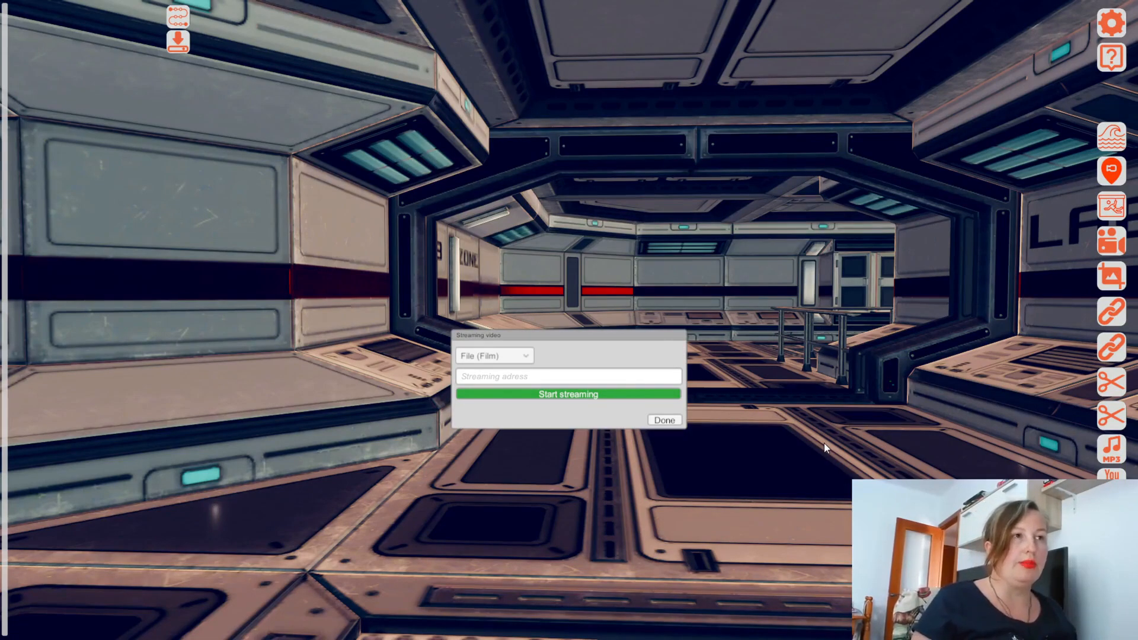
pyautogui.click(493, 356)
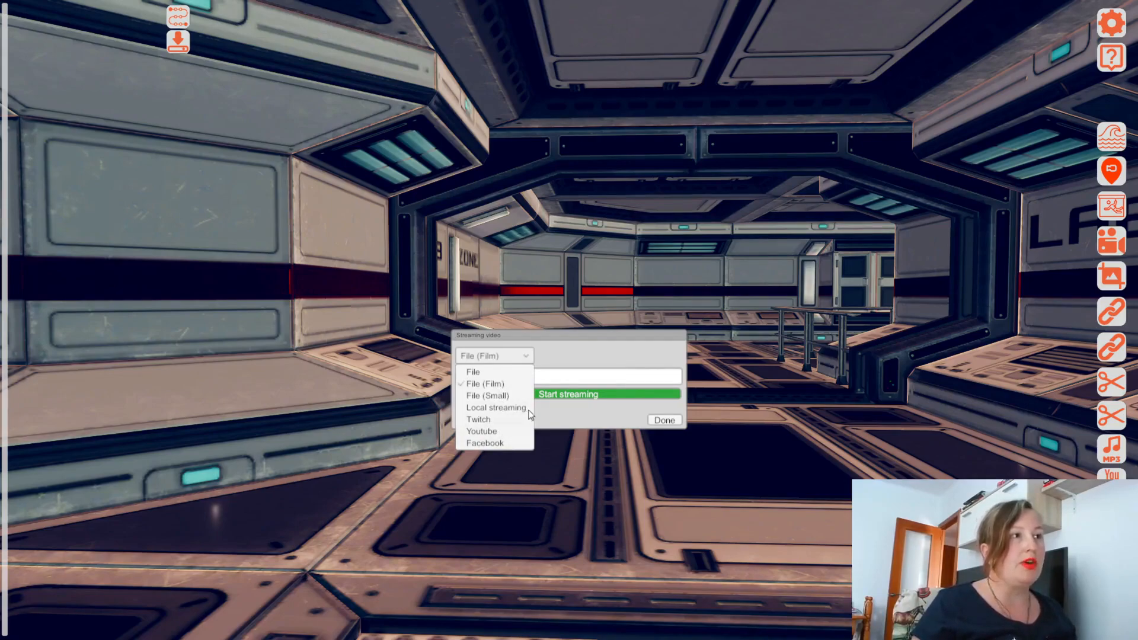
pyautogui.click(566, 348)
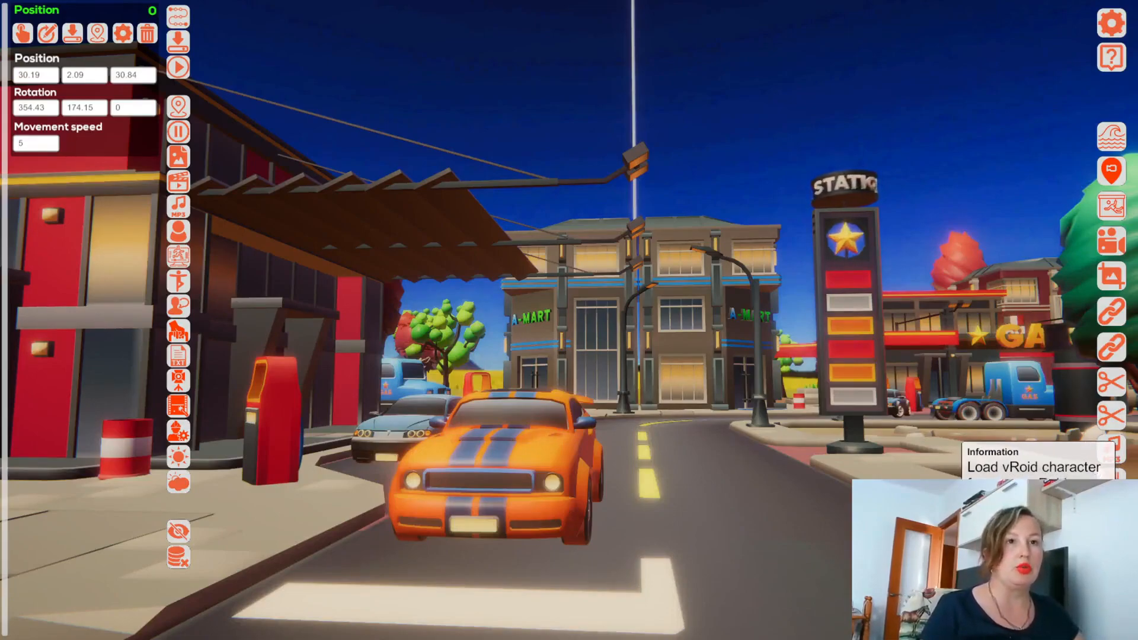
# Step: Open the vRoid character loader and choose UniUnlit (No shadows) with position 0
pyautogui.click(1112, 520)
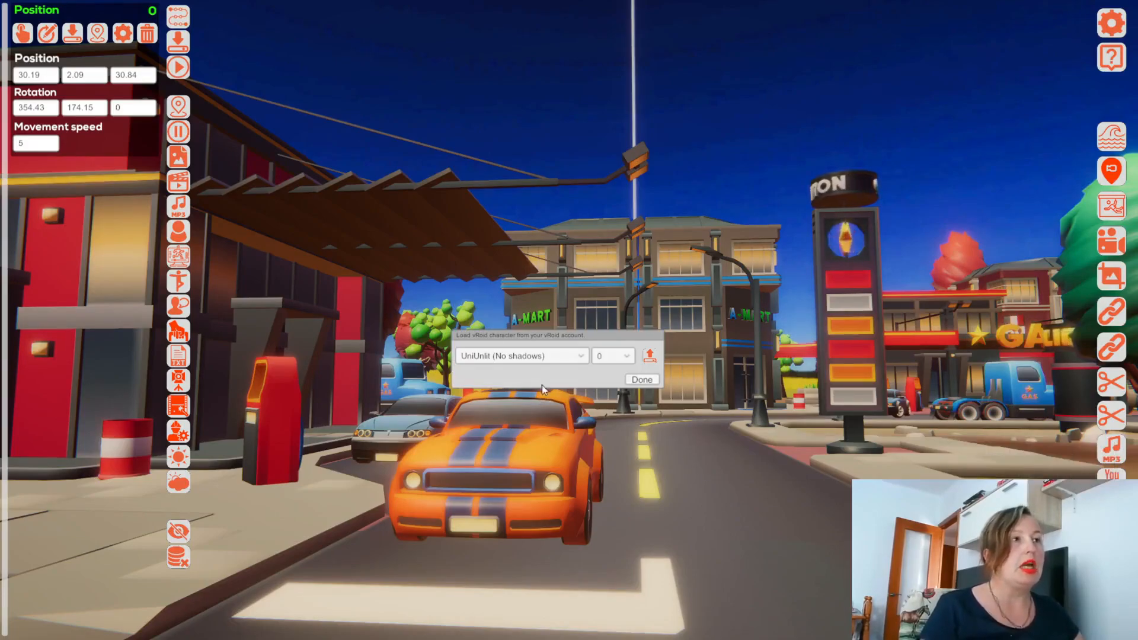
pyautogui.click(552, 358)
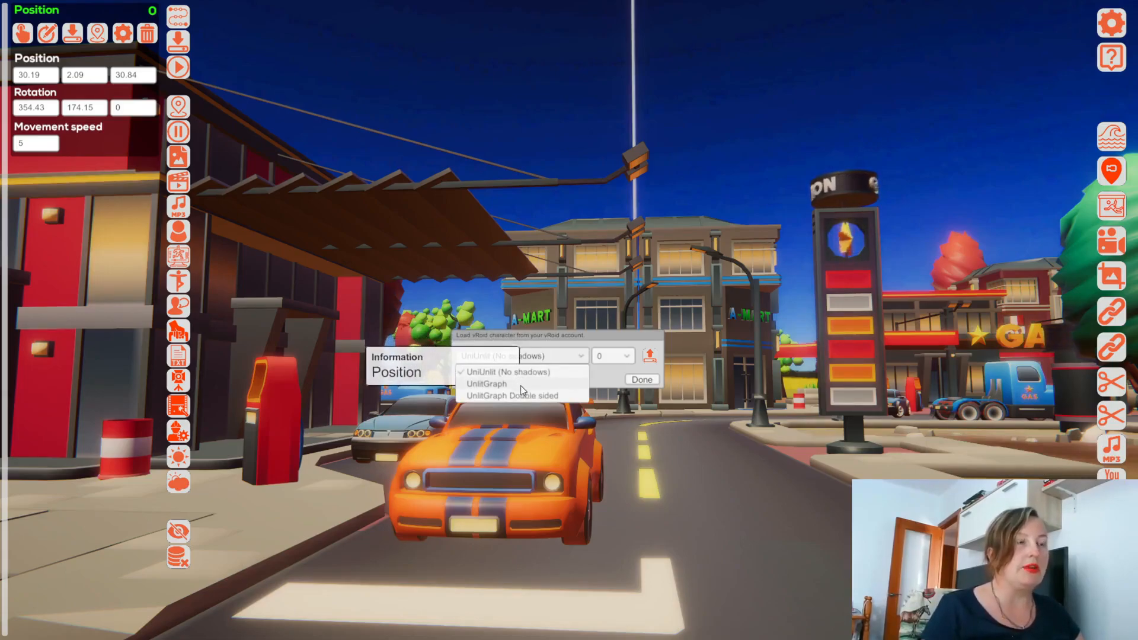
pyautogui.click(547, 369)
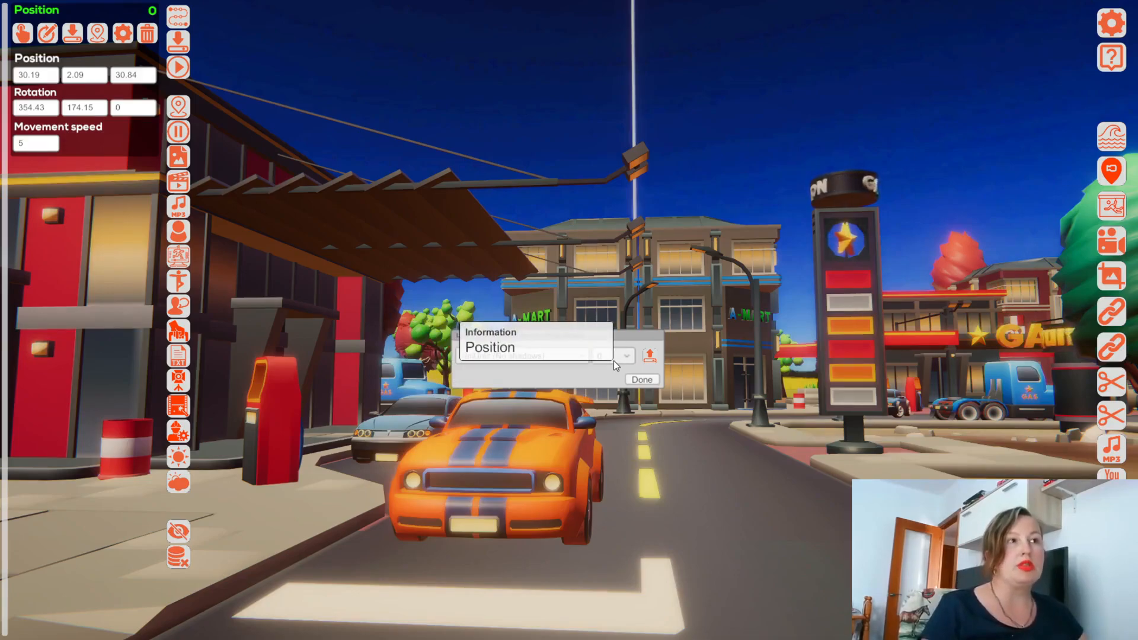
pyautogui.click(613, 359)
pyautogui.moveTo(628, 372)
pyautogui.mouseDown()
pyautogui.moveTo(628, 446)
pyautogui.moveTo(625, 367)
pyautogui.mouseUp()
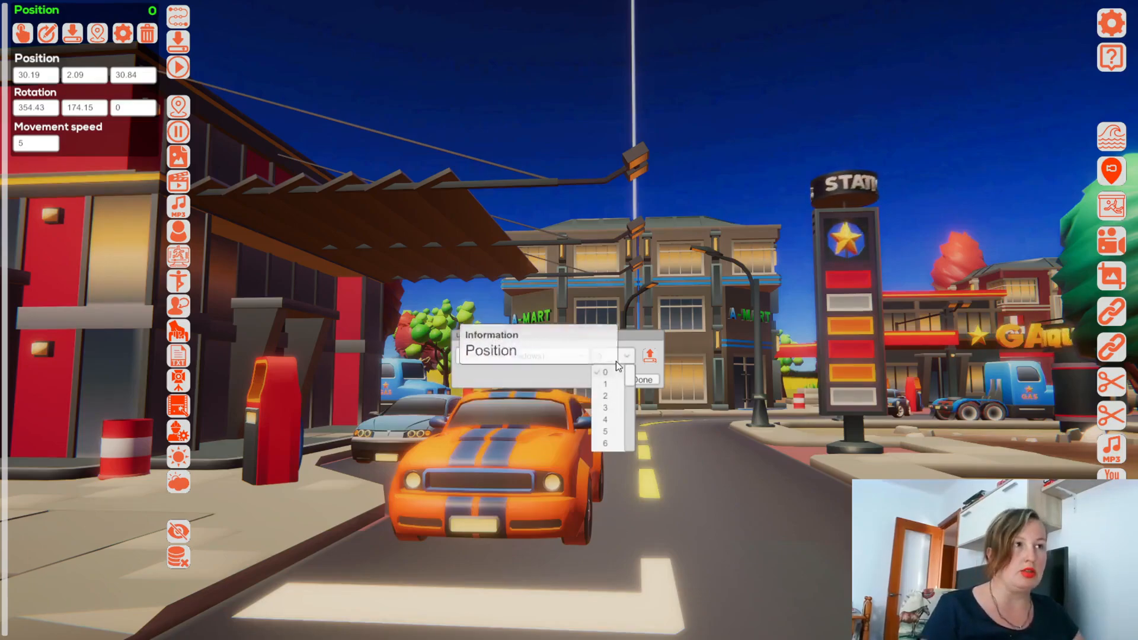
pyautogui.click(610, 376)
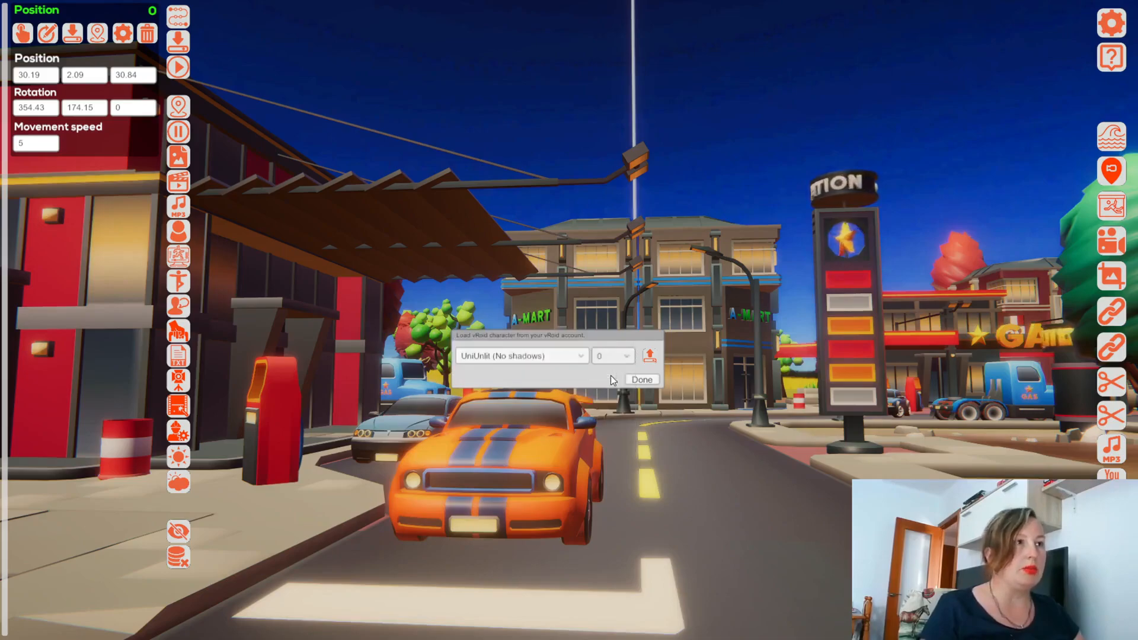
# Step: Open the VRoid Hub character browser, check the account's own characters, and return to the liked ones
pyautogui.click(651, 356)
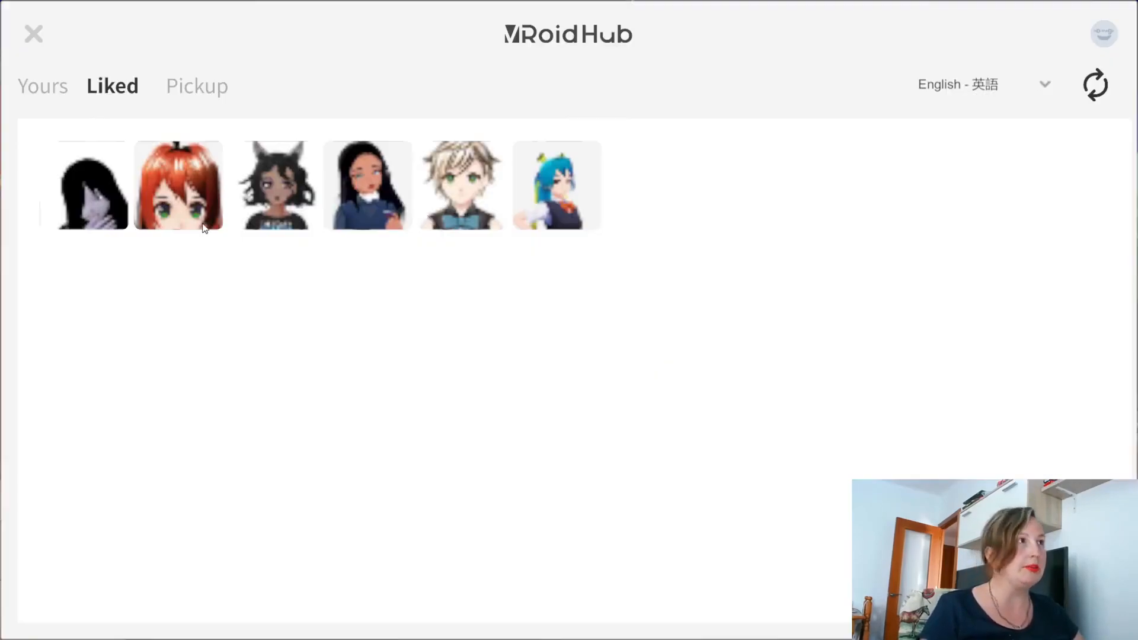
pyautogui.click(38, 87)
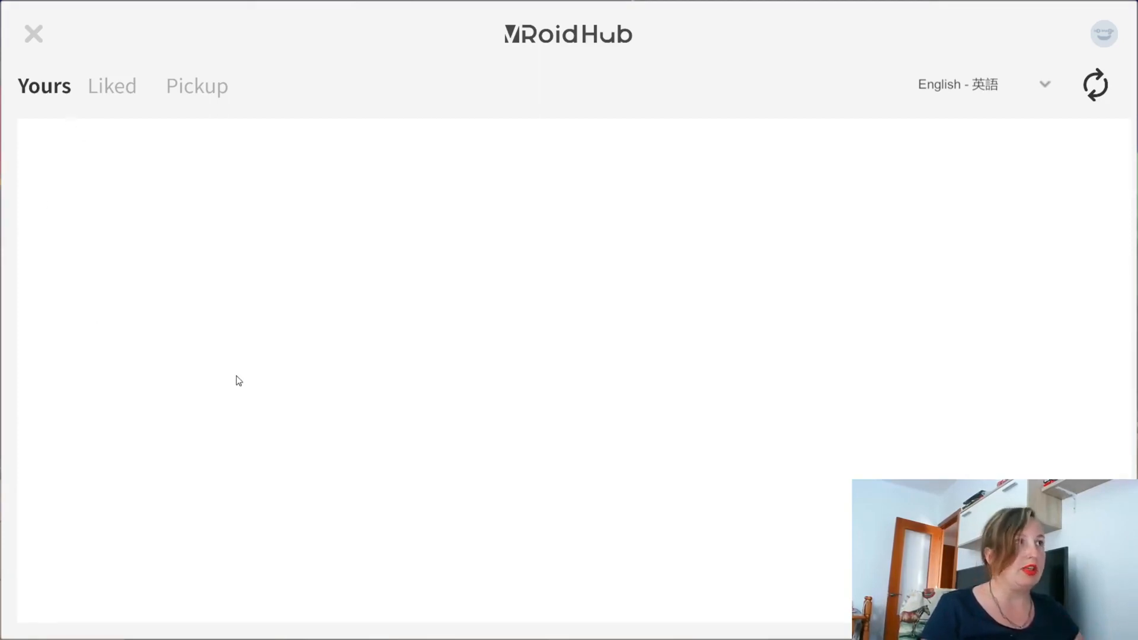
pyautogui.click(124, 90)
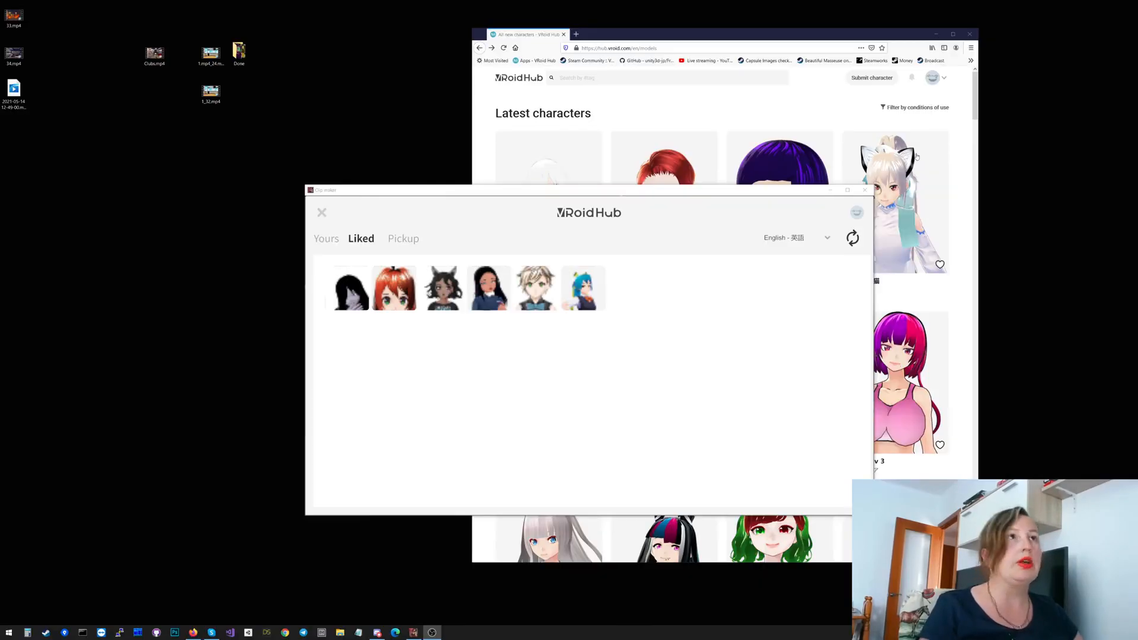
# Step: Switch to the VRoid Hub website in Firefox and browse the latest characters
pyautogui.click(787, 35)
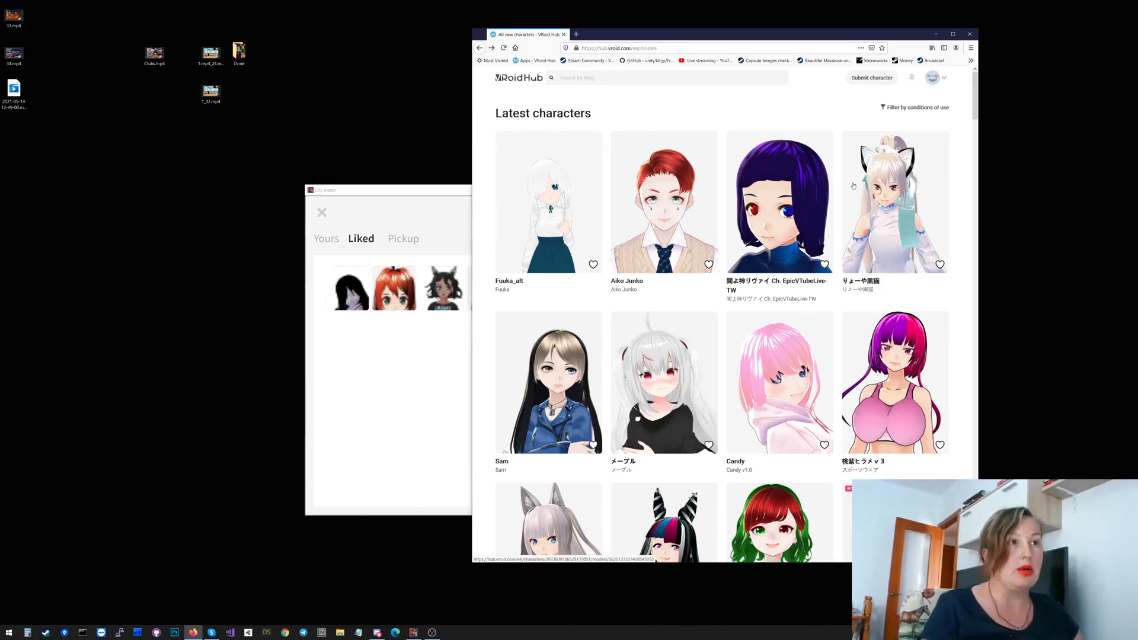
pyautogui.scroll(-5, 854, 186)
pyautogui.scroll(-6, 854, 186)
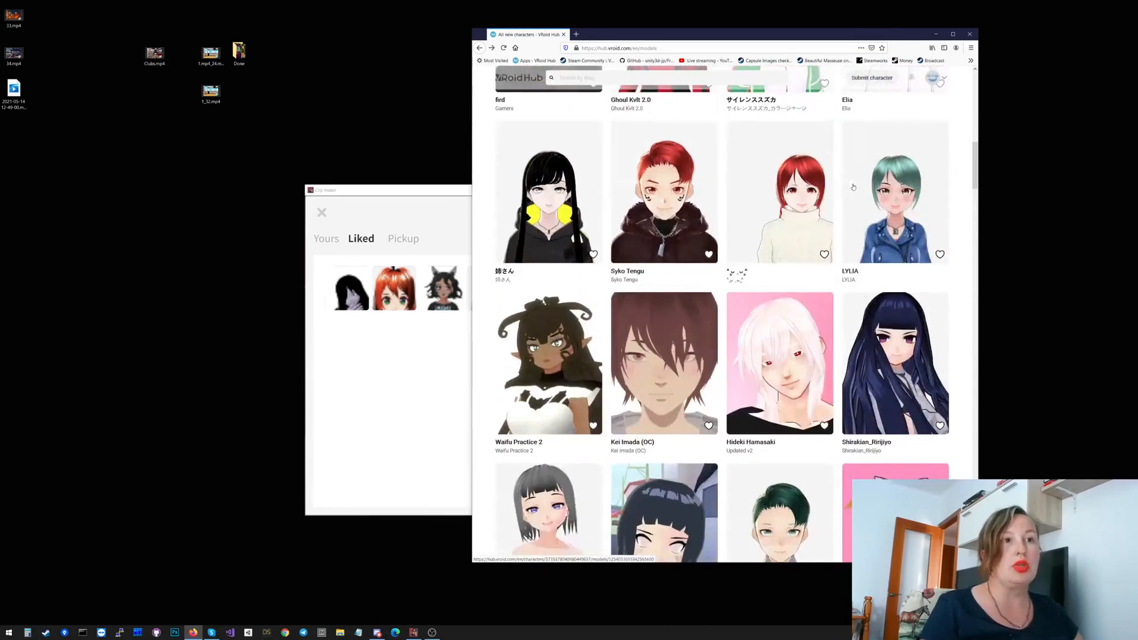
# Step: Look through more of the newest characters on VRoid Hub and open the list of characters the account has liked
pyautogui.scroll(-10, 854, 187)
pyautogui.scroll(-7, 853, 186)
pyautogui.scroll(-9, 854, 187)
pyautogui.scroll(-10, 853, 187)
pyautogui.scroll(-3, 853, 187)
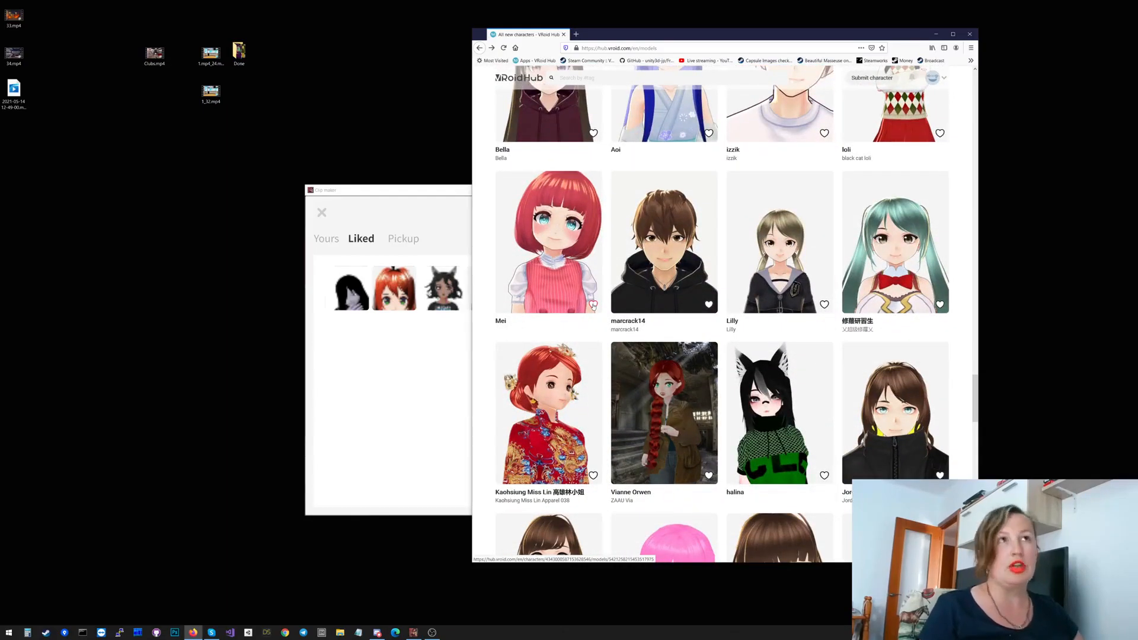
pyautogui.scroll(20, 806, 204)
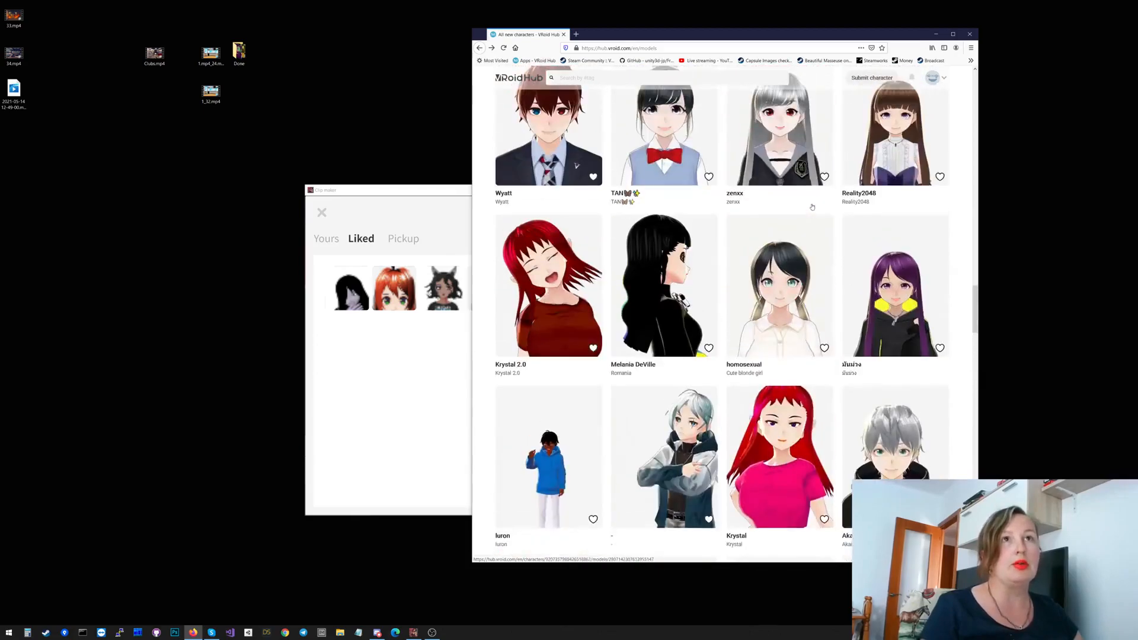
pyautogui.scroll(6, 812, 207)
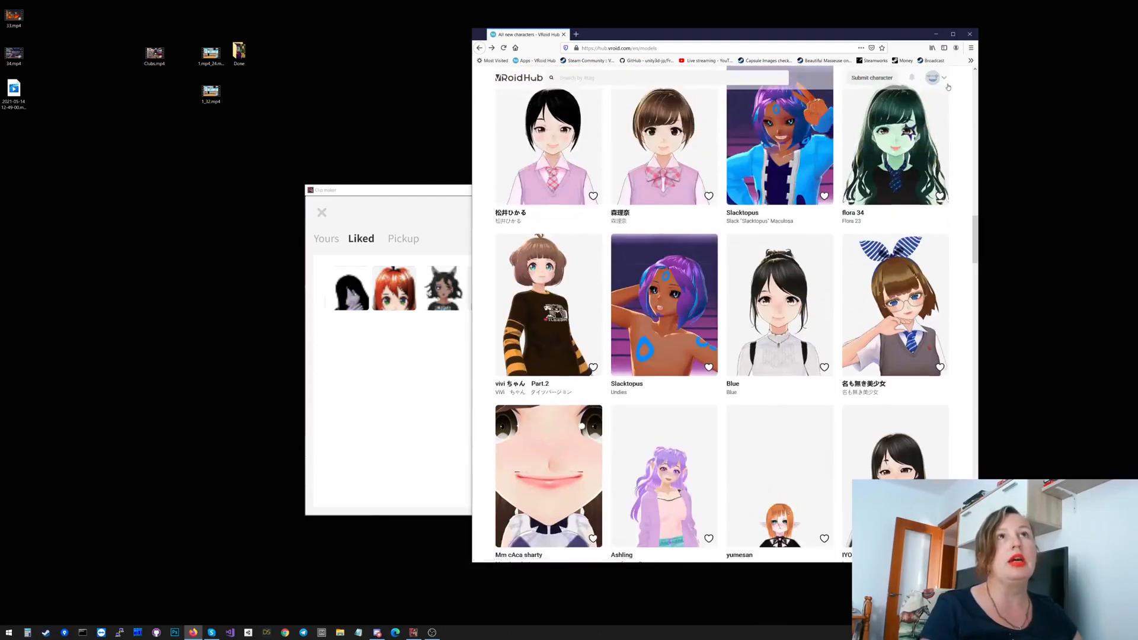
pyautogui.click(945, 81)
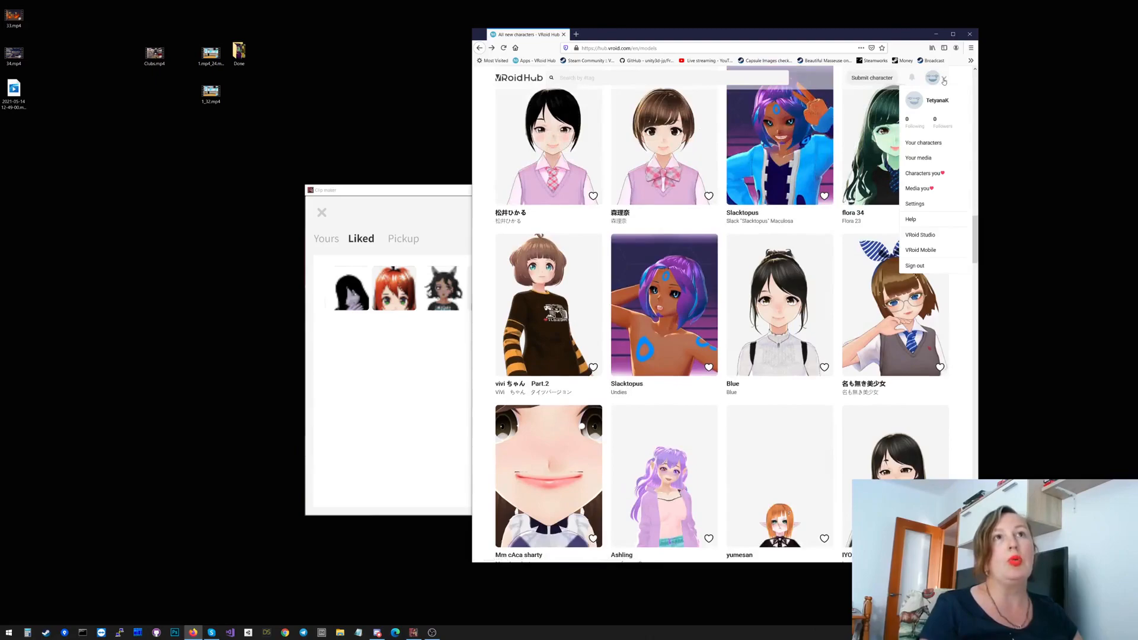
pyautogui.click(933, 173)
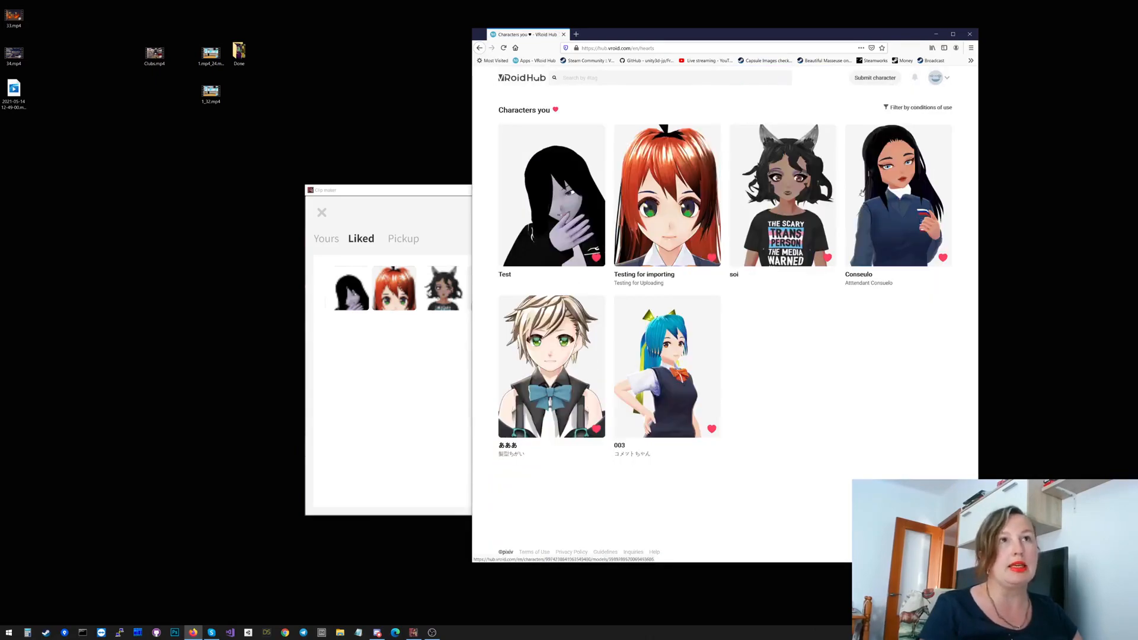
# Step: Return to the clip maker, load the liked character "Testing for importing" with its terms of use accepted, and close the loader
pyautogui.click(424, 193)
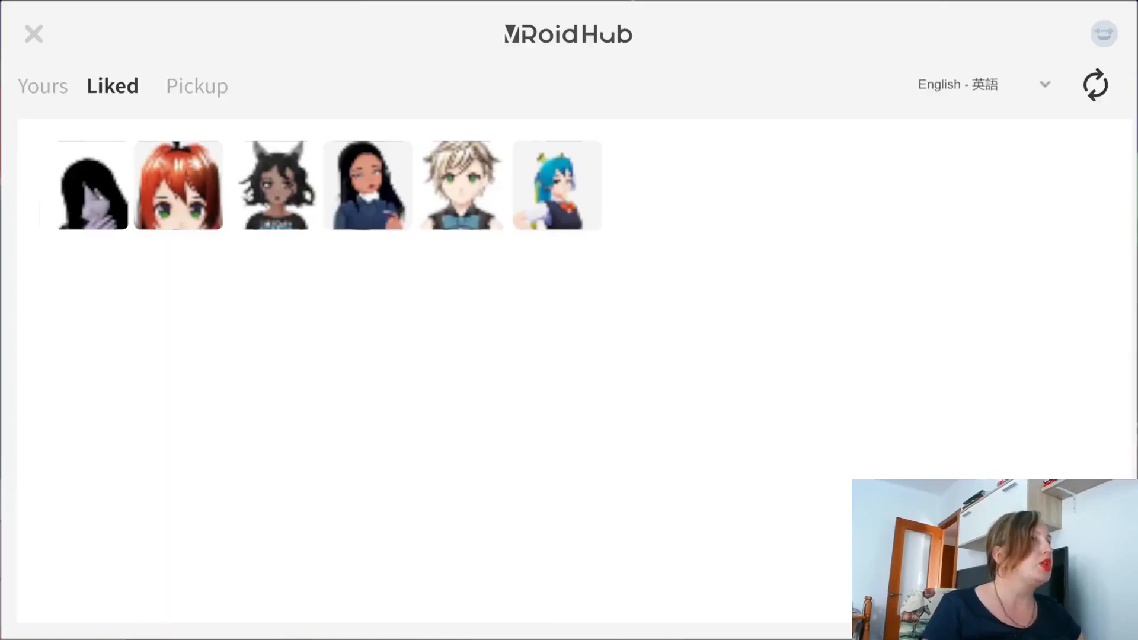
pyautogui.click(174, 202)
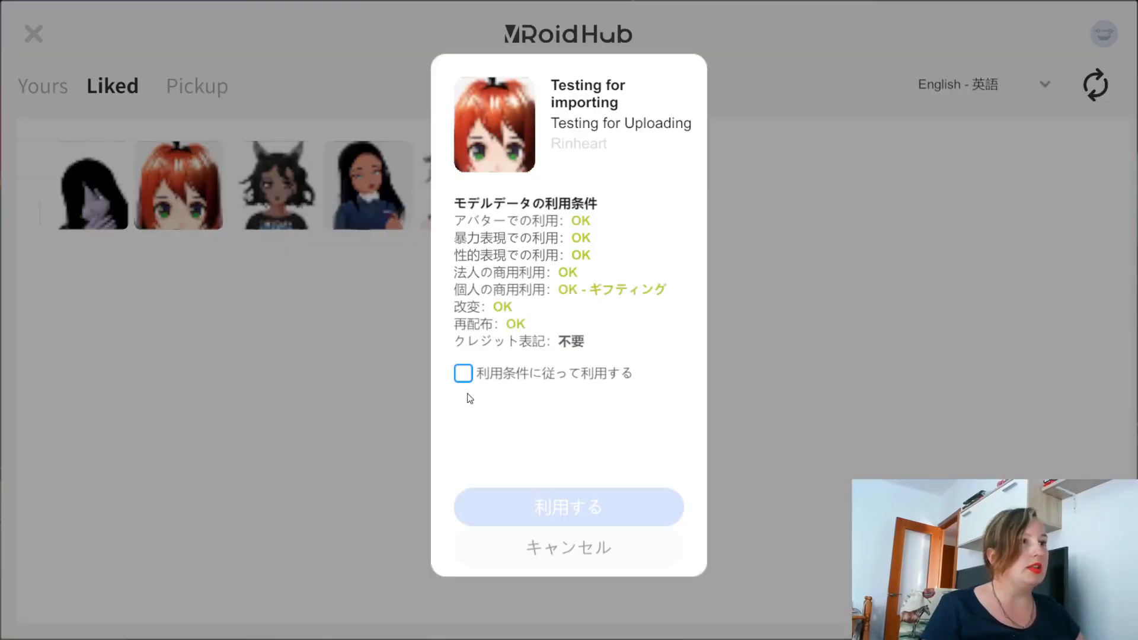
pyautogui.click(463, 374)
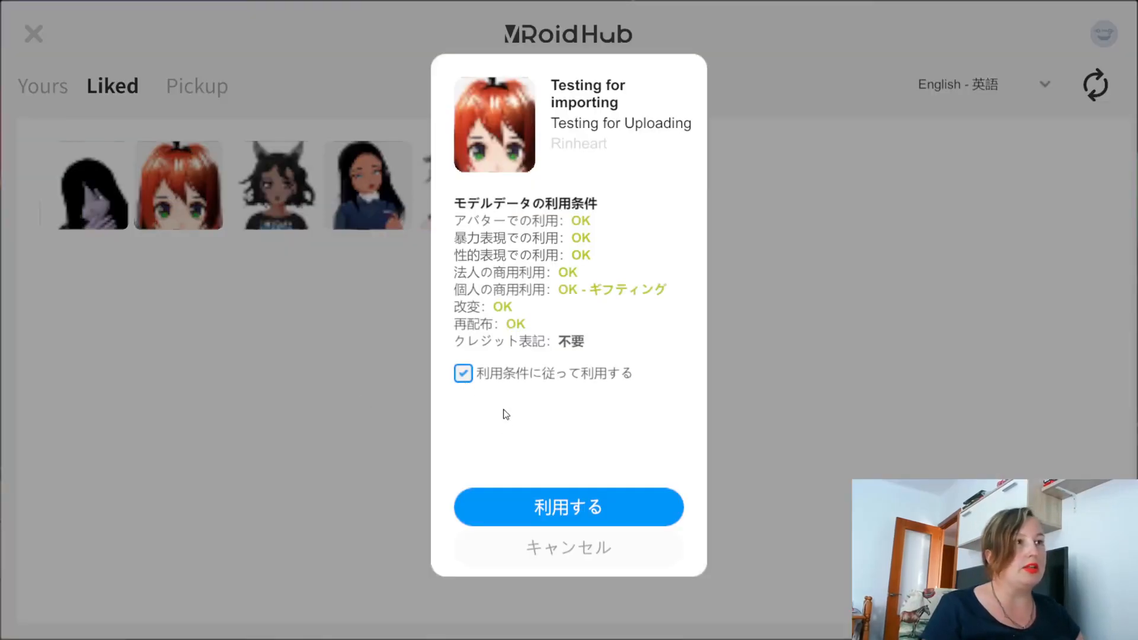
pyautogui.click(578, 507)
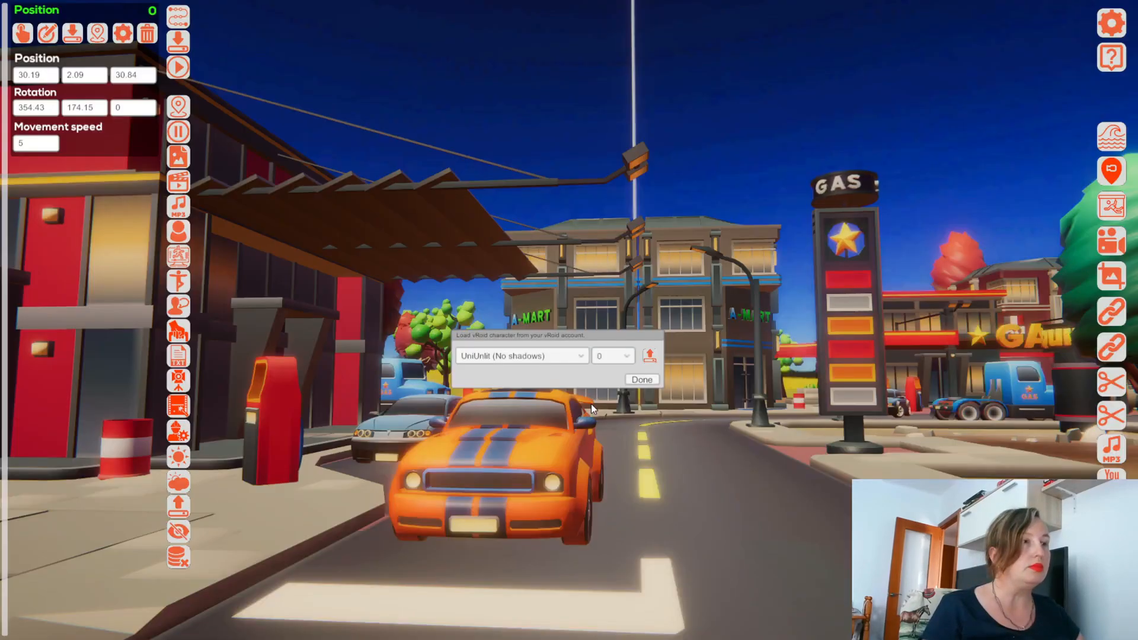
pyautogui.click(641, 380)
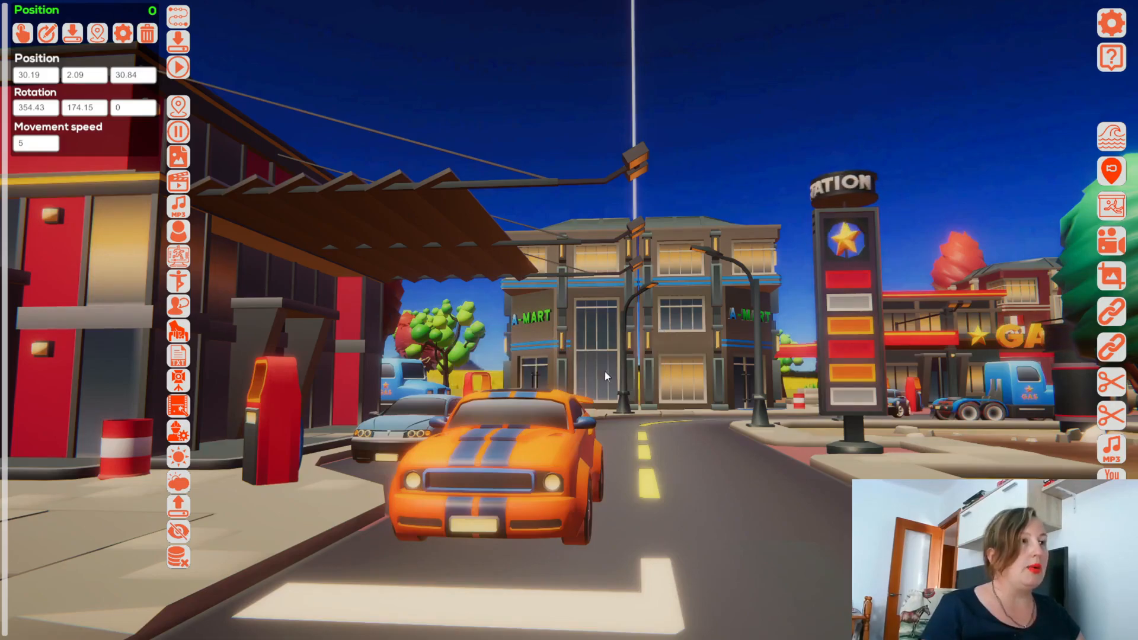
# Step: Add a character entry and set its character to vRoid00_model
pyautogui.click(184, 235)
pyautogui.click(124, 77)
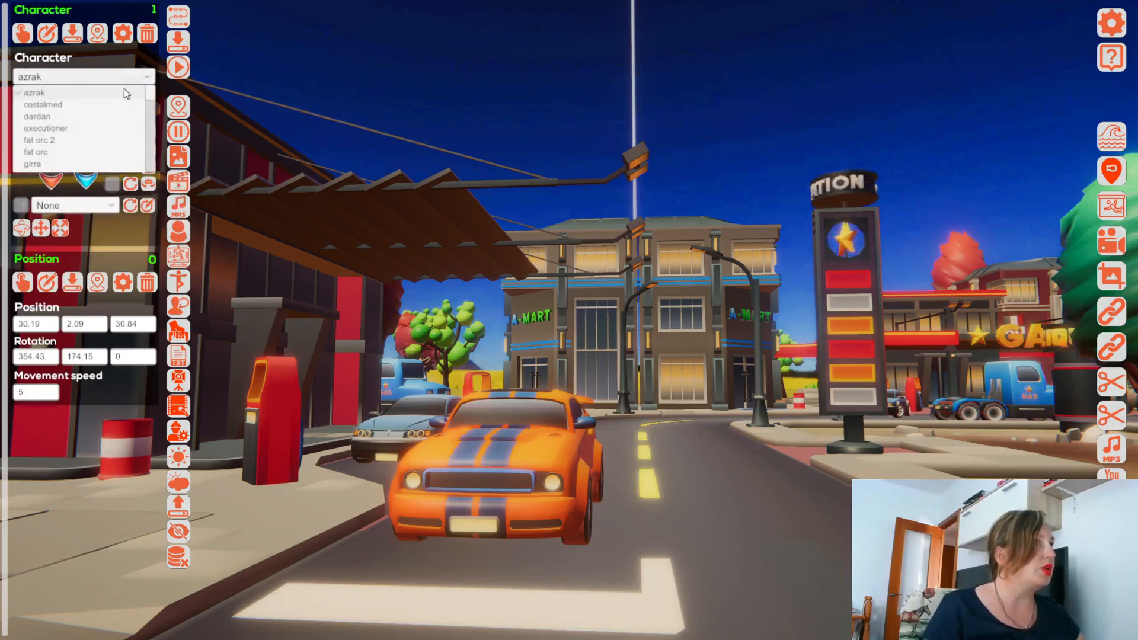
pyautogui.moveTo(148, 96); pyautogui.dragTo(147, 168)
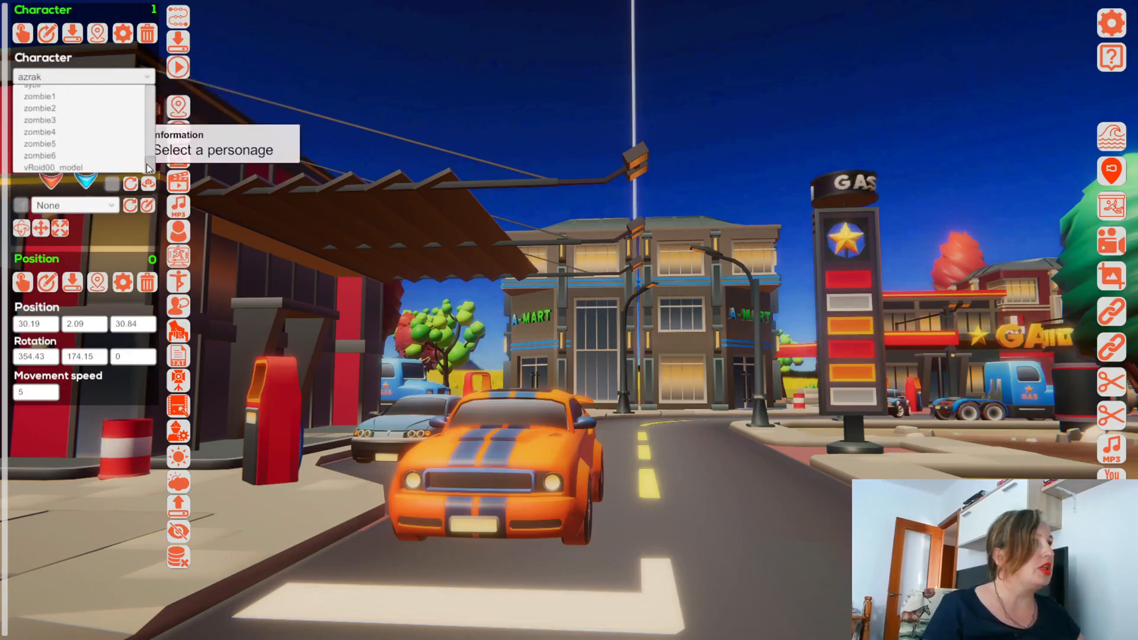
pyautogui.click(74, 166)
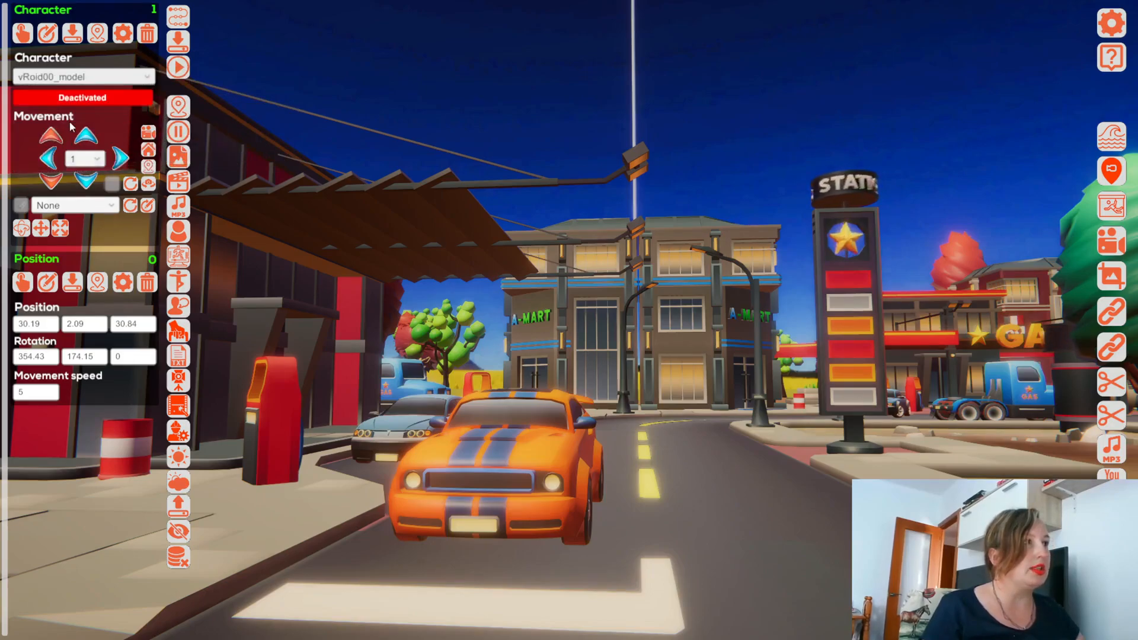
# Step: Activate the vRoid00_model character and move it near the camera position
pyautogui.click(83, 96)
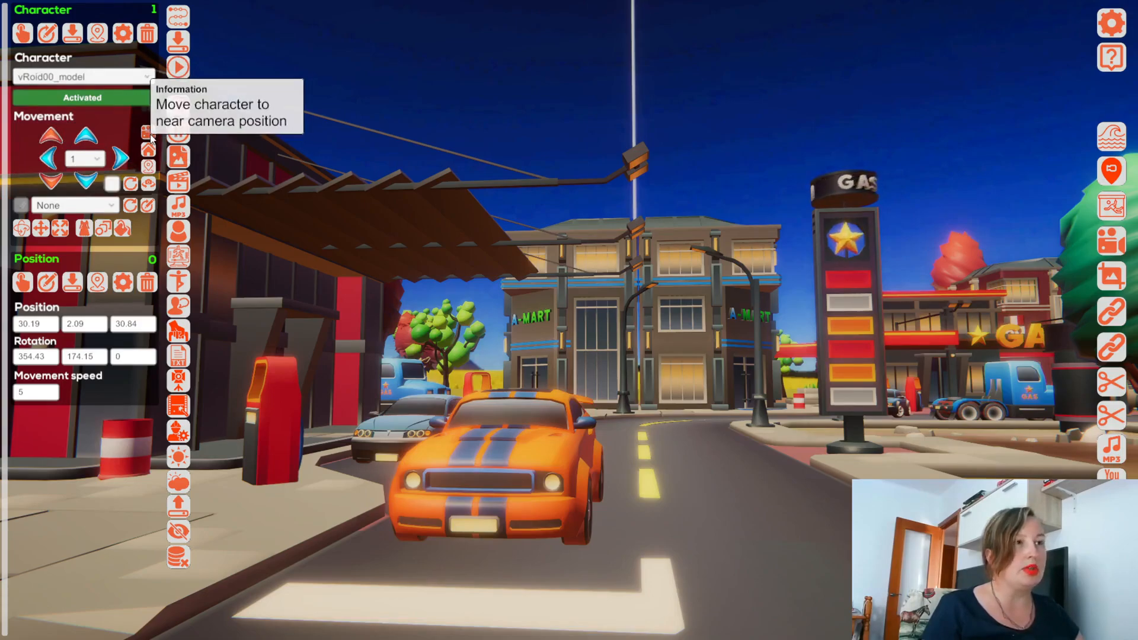
pyautogui.press('s')
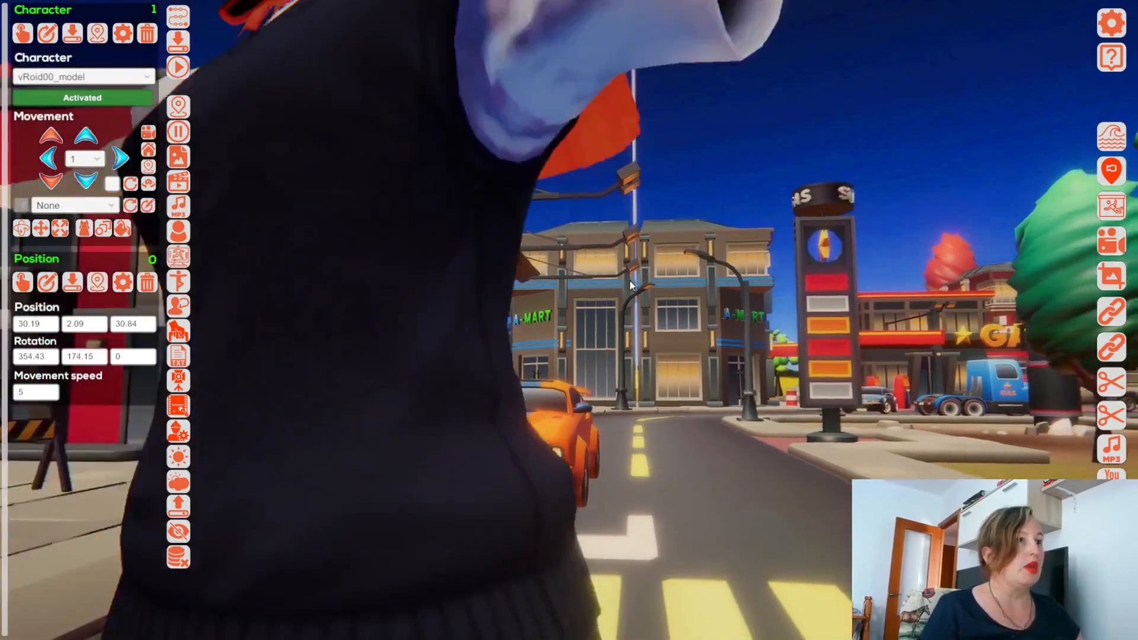
pyautogui.press('s')
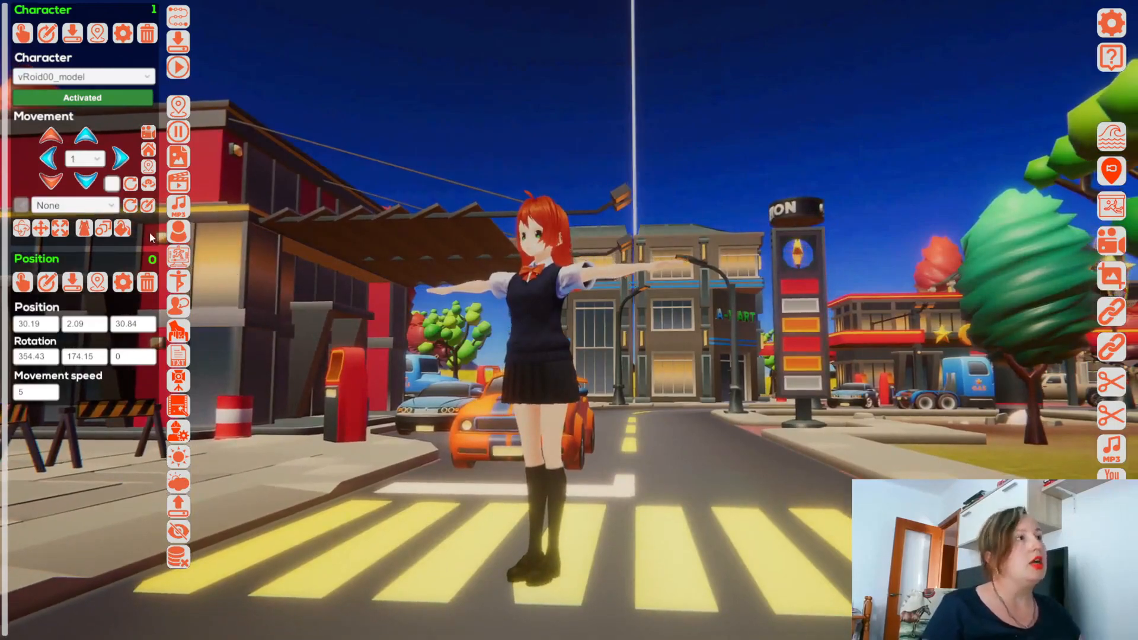
# Step: Rotate the character in increments of 10 so that it faces the camera
pyautogui.click(24, 228)
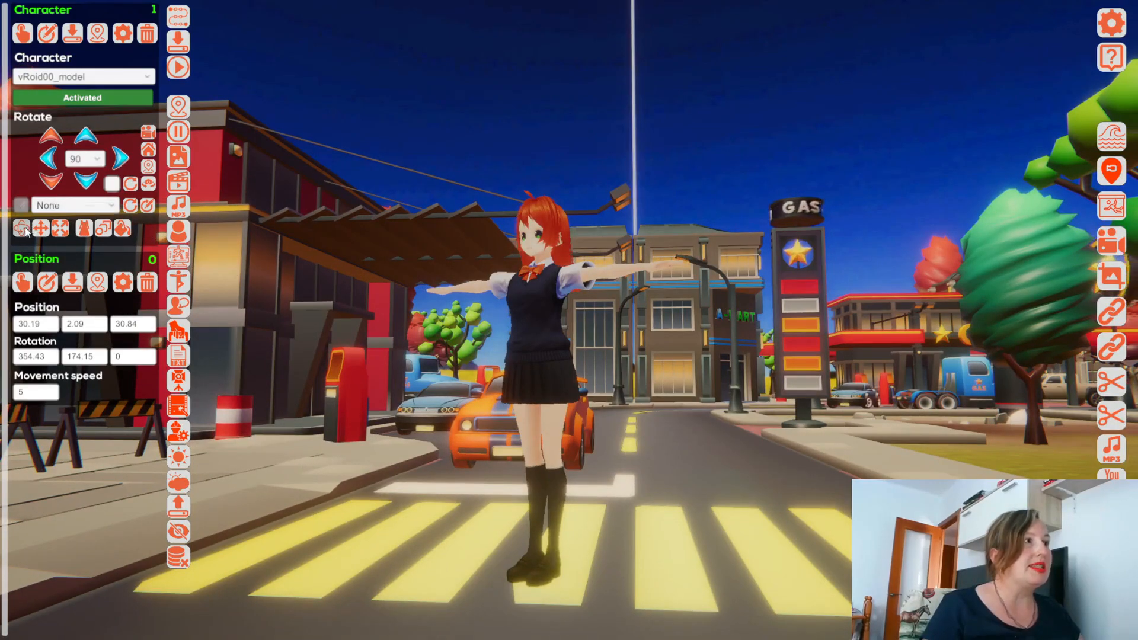
pyautogui.click(84, 159)
pyautogui.click(81, 211)
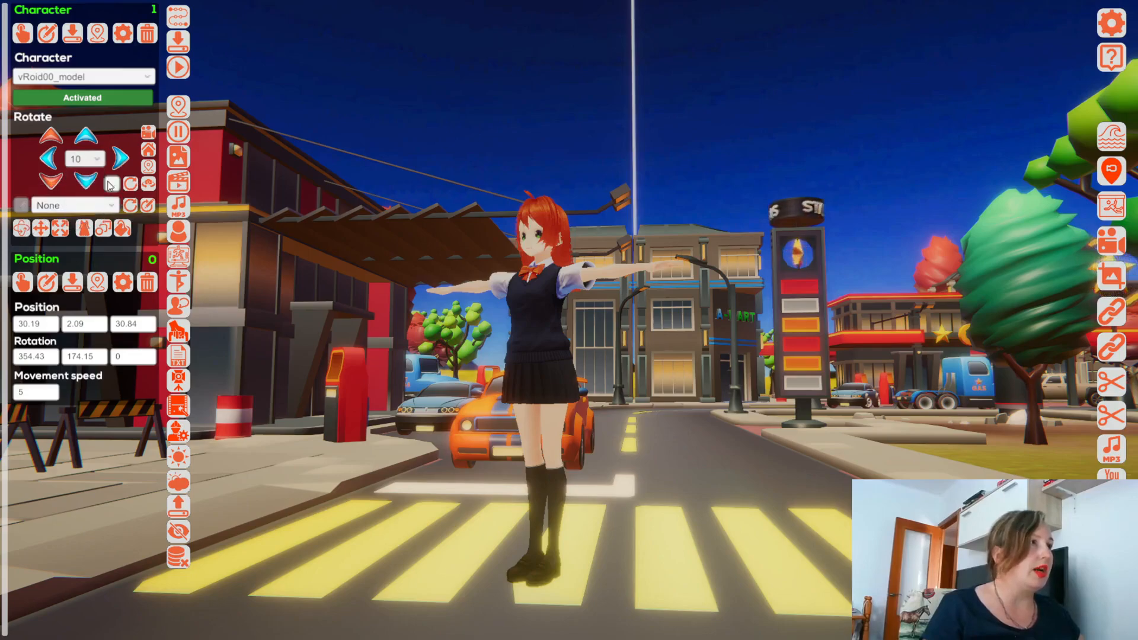
pyautogui.click(121, 158)
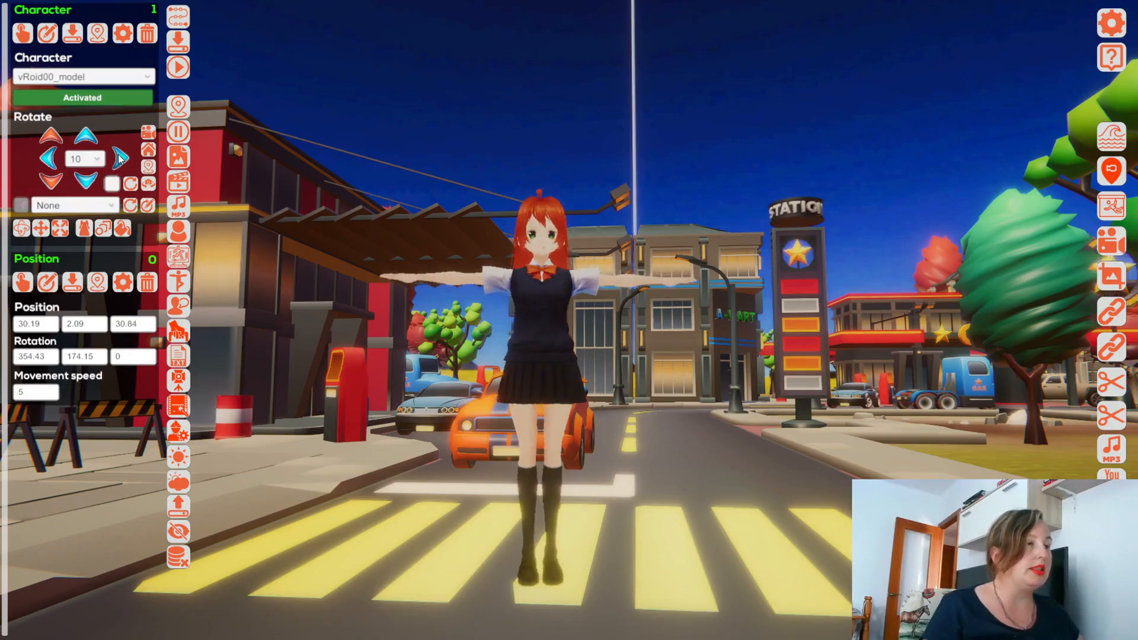
# Step: Add an animation switcher and assign it to vRoid00_model
pyautogui.moveTo(566, 296); pyautogui.dragTo(568, 309, button='right')
pyautogui.press('e')
pyautogui.press('q')
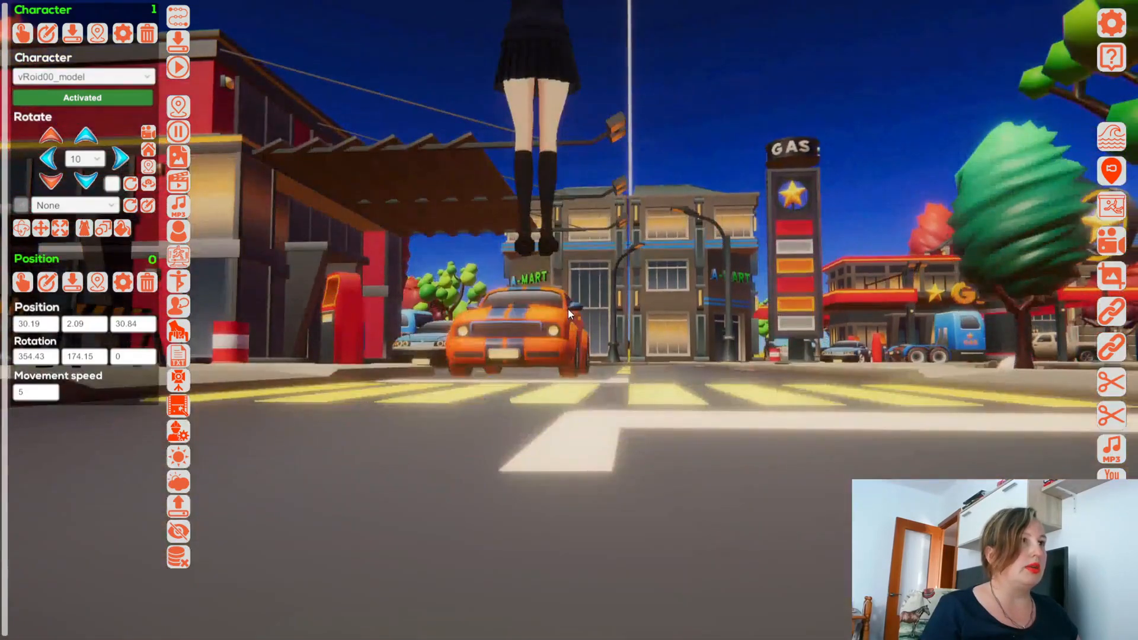
pyautogui.press('e')
pyautogui.press('q')
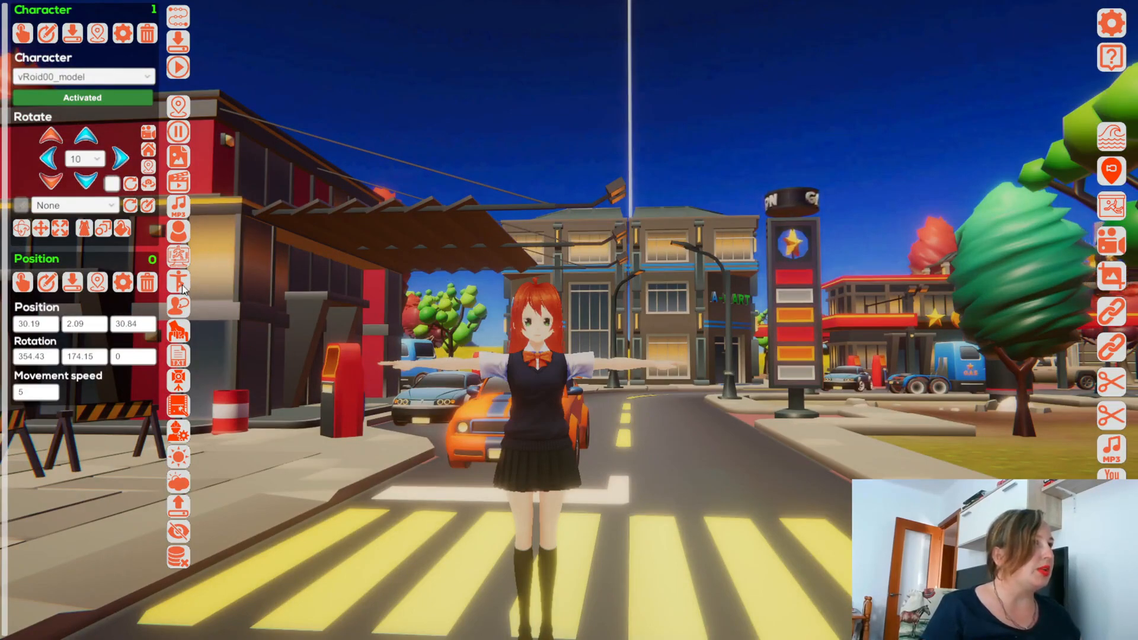
pyautogui.click(176, 265)
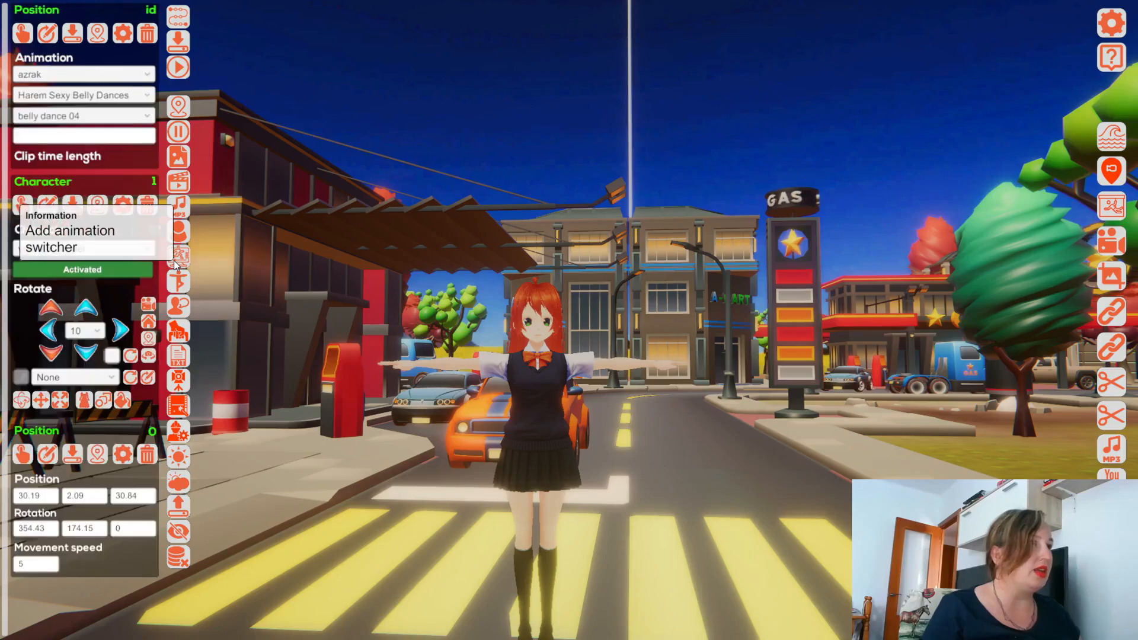
pyautogui.click(91, 75)
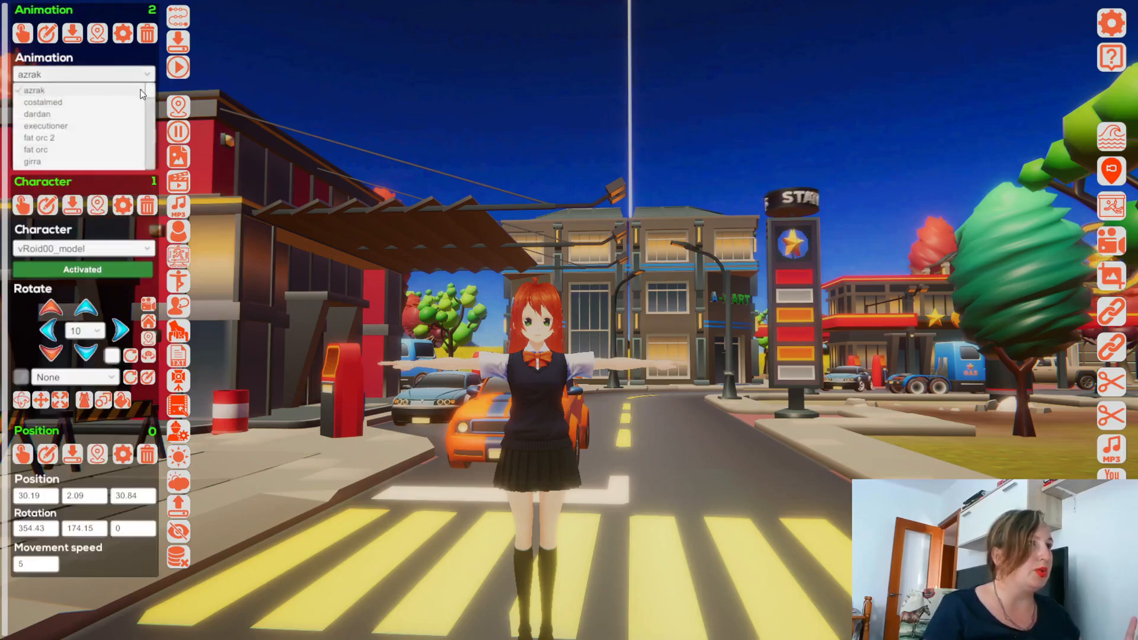
pyautogui.moveTo(149, 90); pyautogui.dragTo(140, 168)
pyautogui.click(59, 162)
# Step: Choose the K-POP Dance animation group with the 200028_19 K-POP dance clip and save the animation entry
pyautogui.click(71, 97)
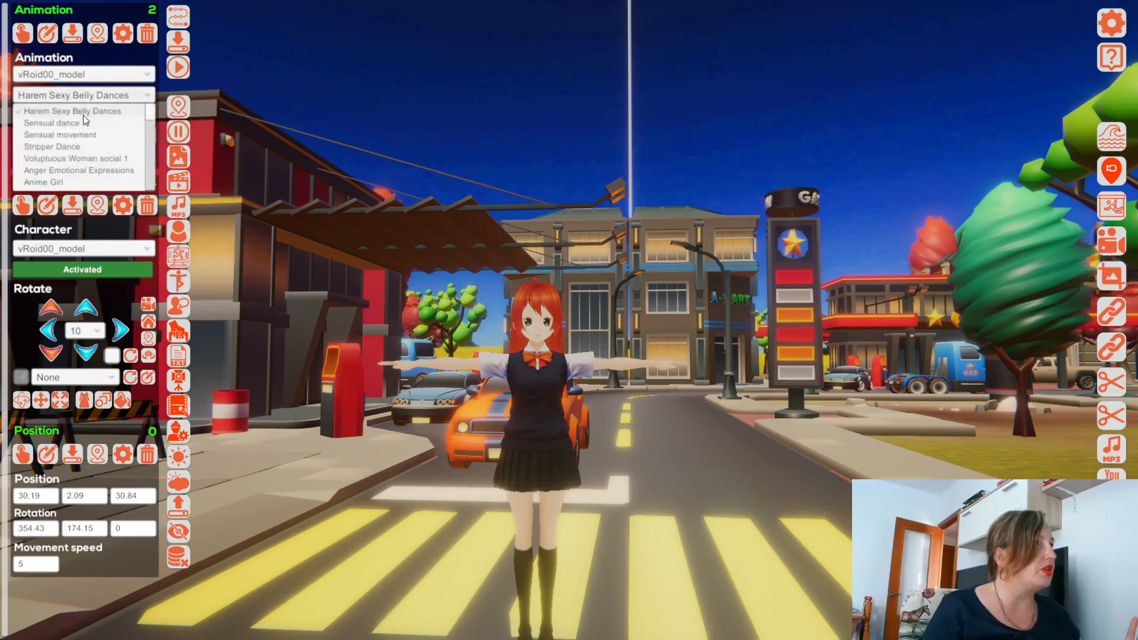
pyautogui.scroll(3, 83, 122)
pyautogui.scroll(-5, 85, 121)
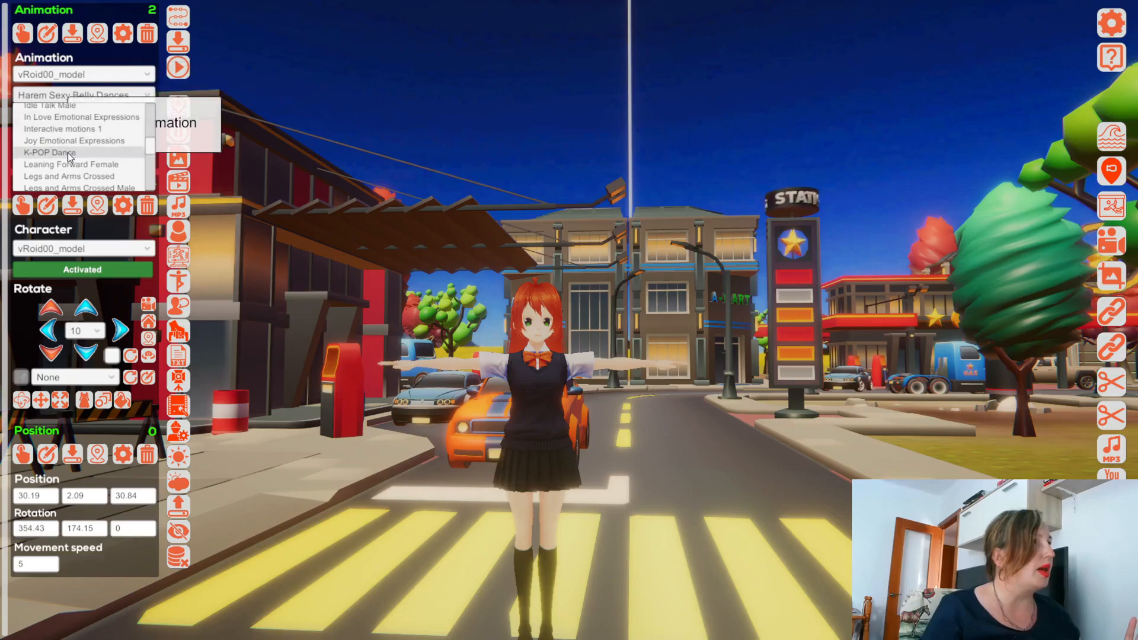
pyautogui.click(68, 152)
pyautogui.click(67, 121)
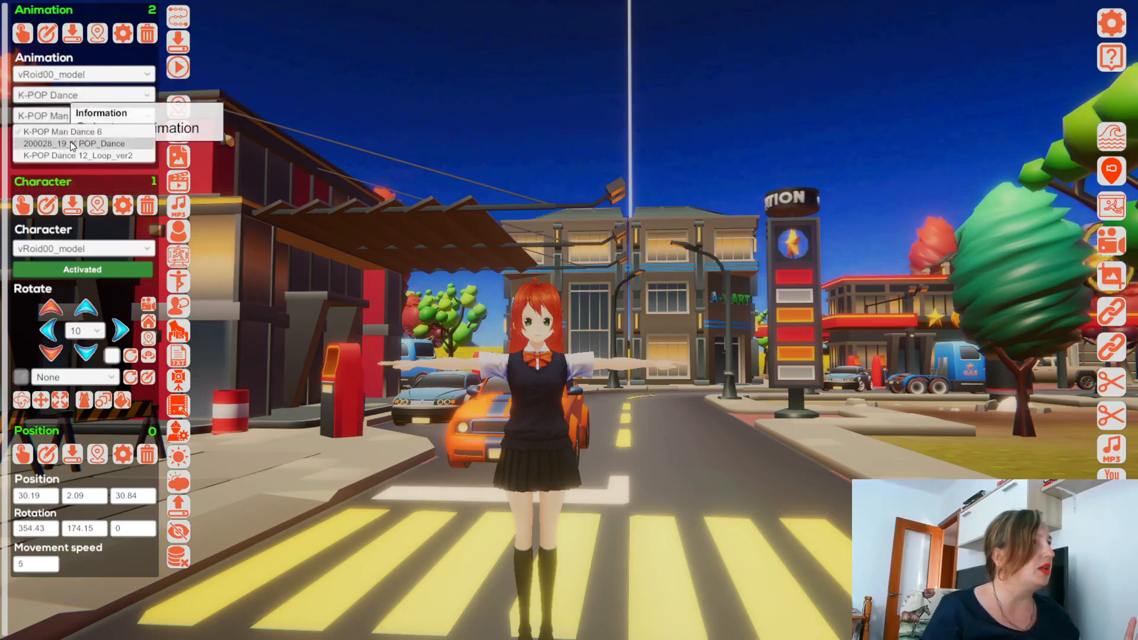
pyautogui.click(65, 145)
pyautogui.click(74, 35)
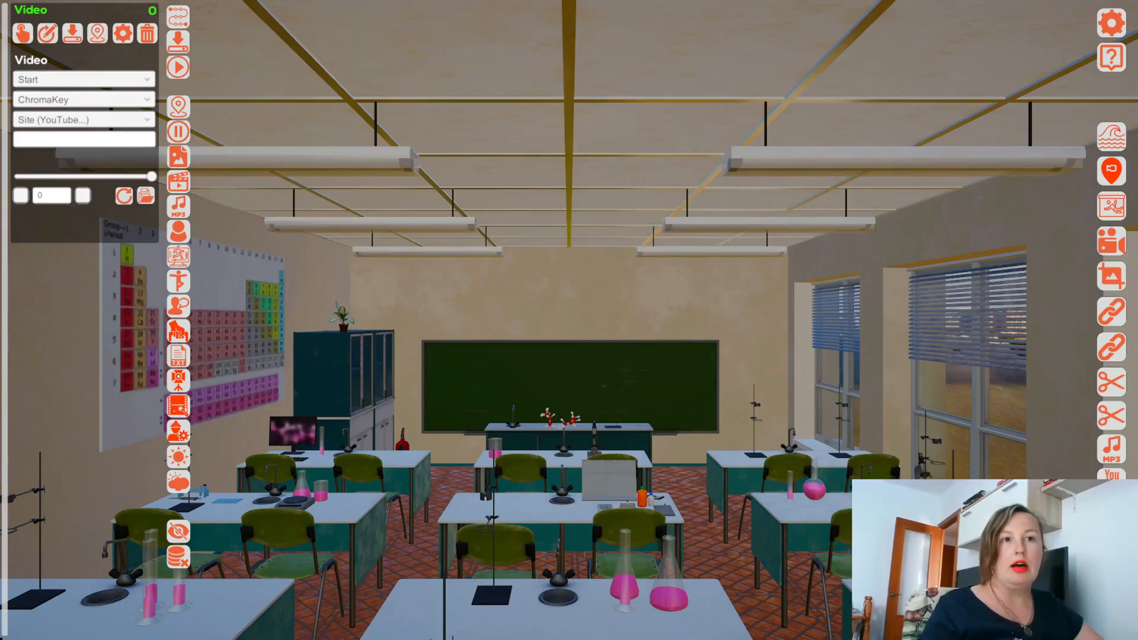
# Step: Open the YouTube video downloader and review the list of supported sites in the Steam guide in Firefox
pyautogui.click(1111, 474)
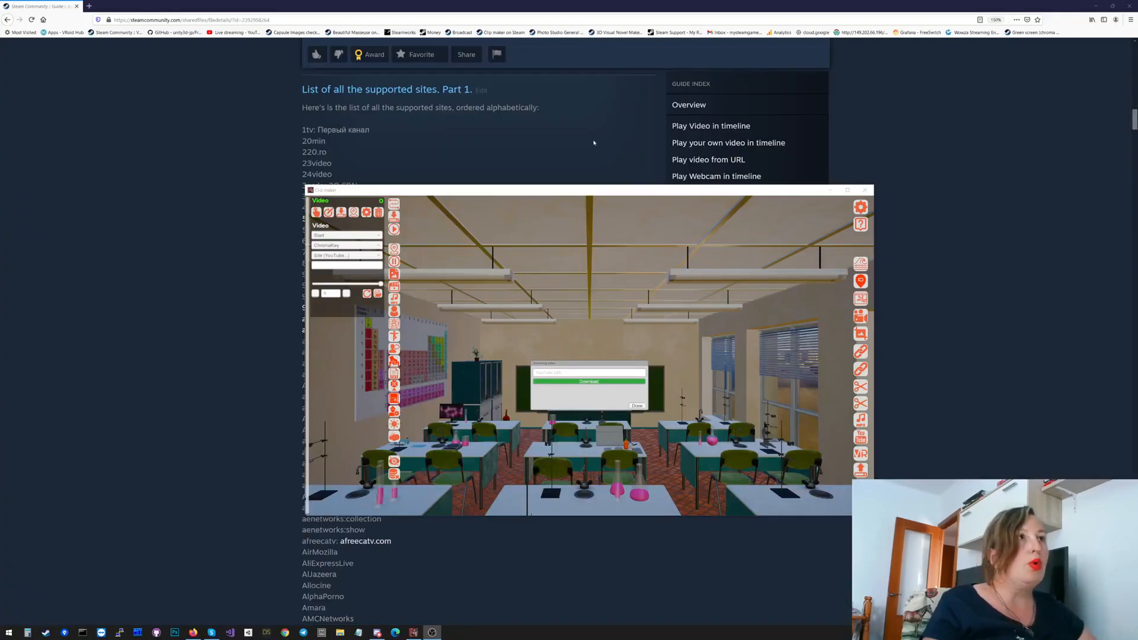
pyautogui.click(594, 158)
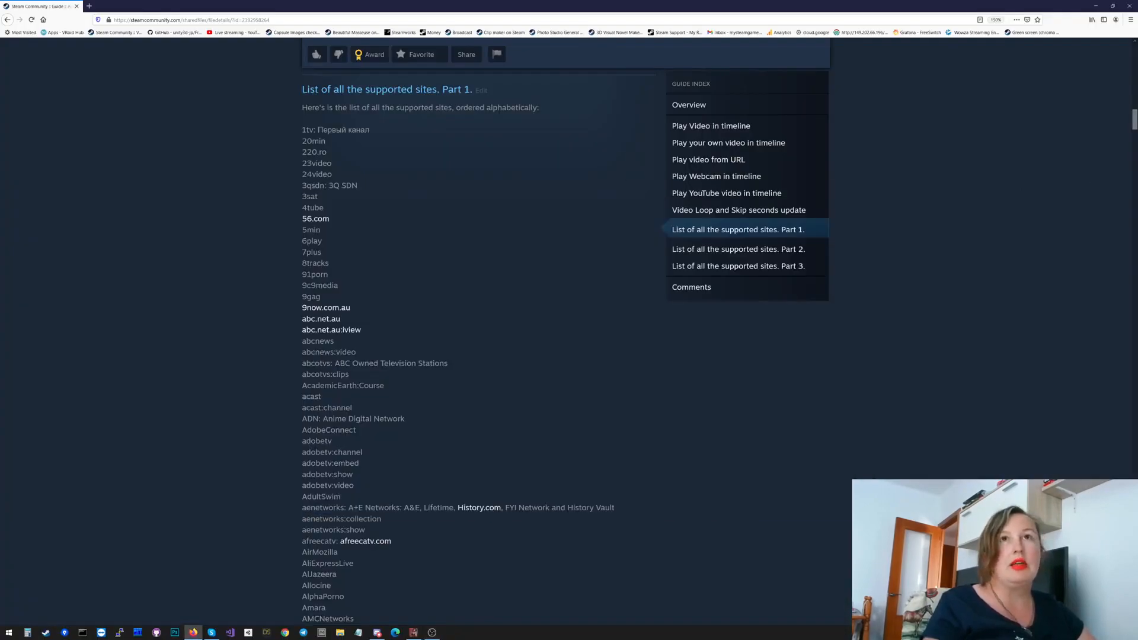
pyautogui.moveTo(1134, 118); pyautogui.dragTo(1126, 422)
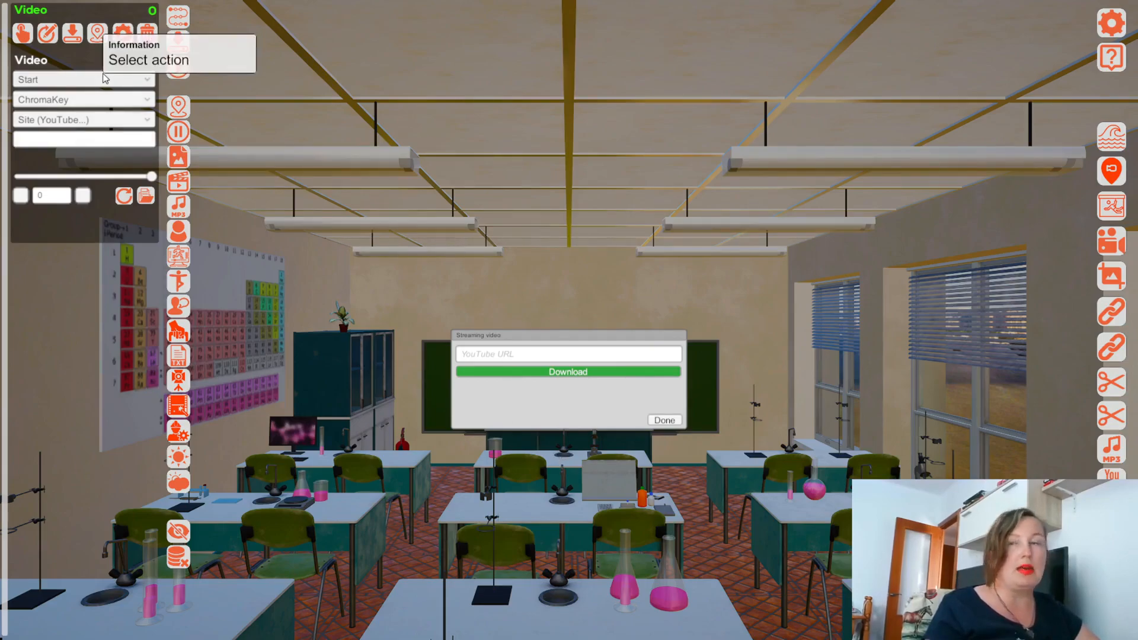
# Step: Set the video entry's source to Video file (YourContent .mp4) and look through the available video files
pyautogui.click(84, 121)
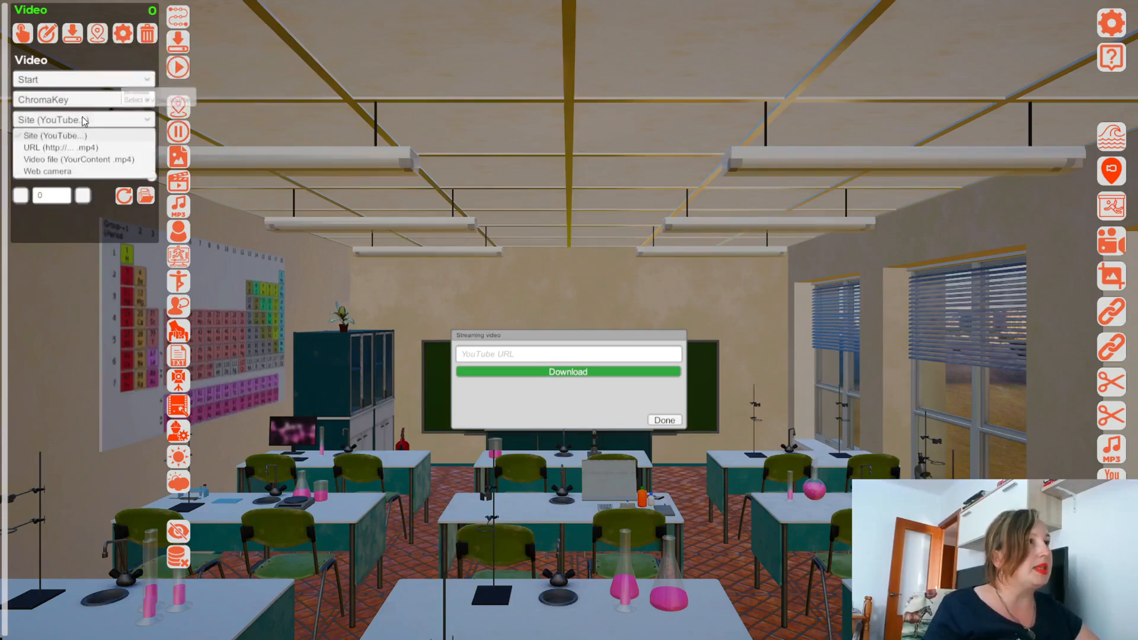
pyautogui.click(73, 160)
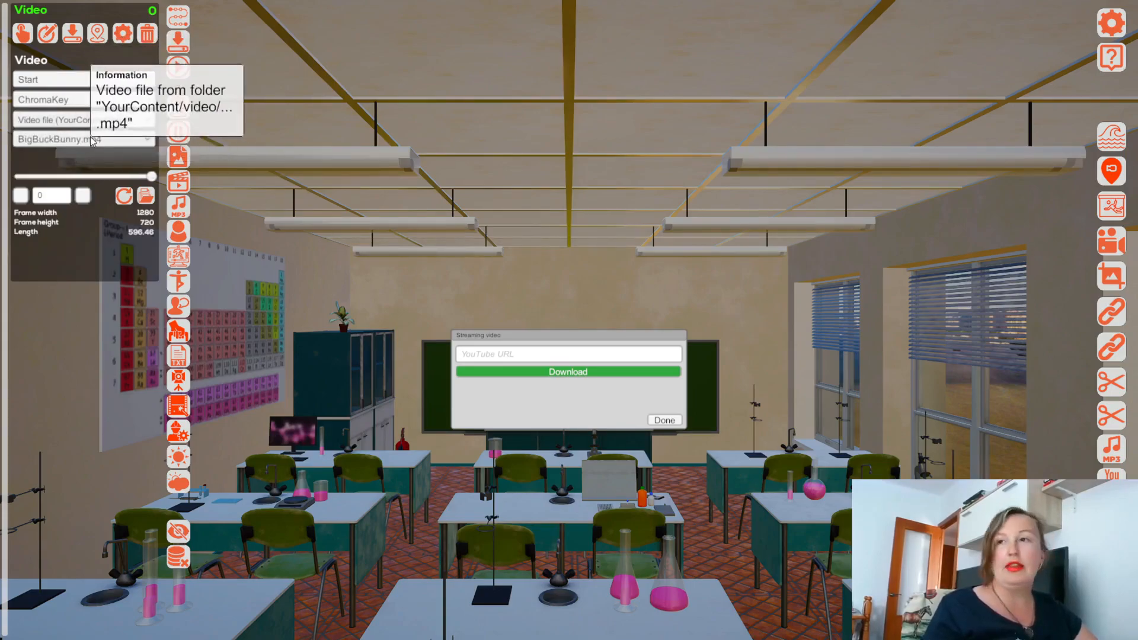
pyautogui.click(92, 139)
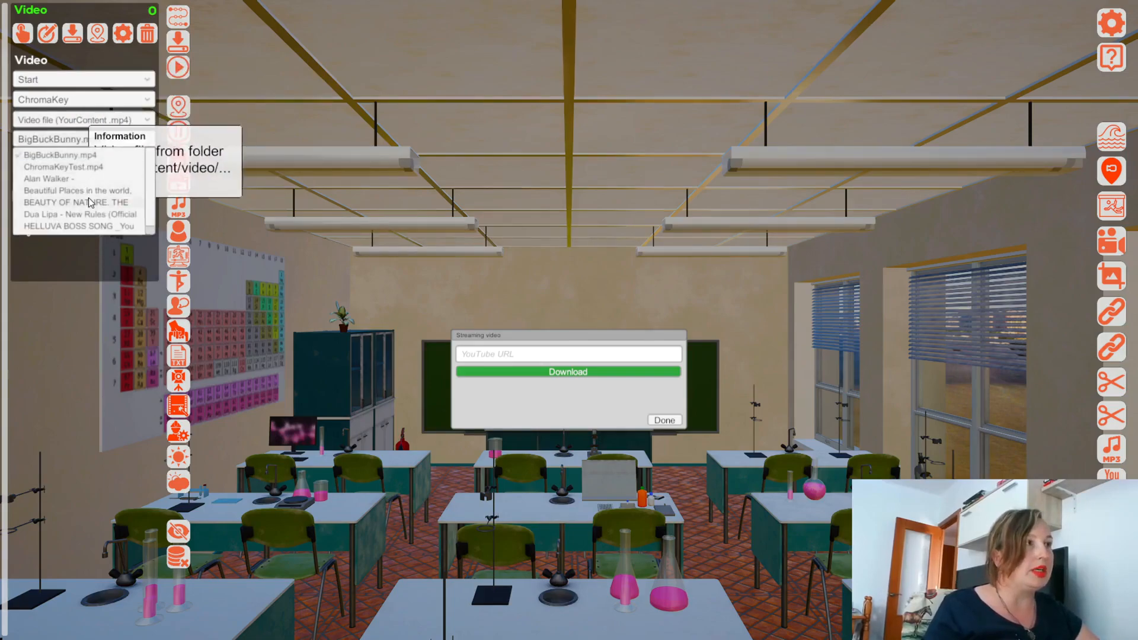
pyautogui.scroll(-1, 87, 197)
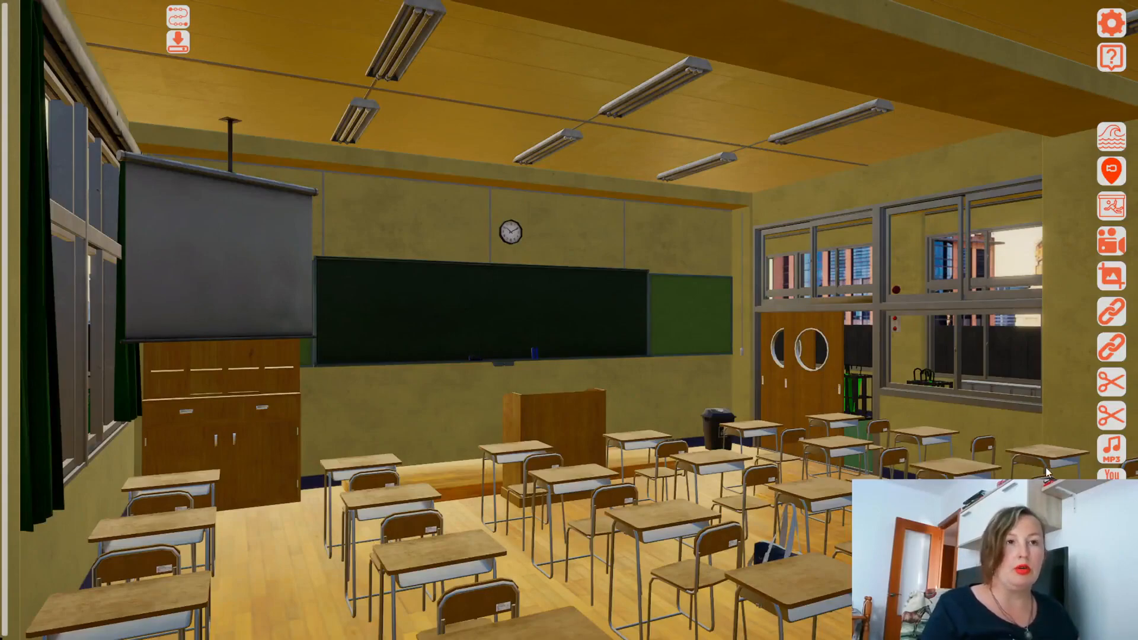
# Step: Open the mp4 to mp3 converter and choose Alan Walker - Faded-60ItHLz5WEA.mp4 as the source video
pyautogui.click(1112, 449)
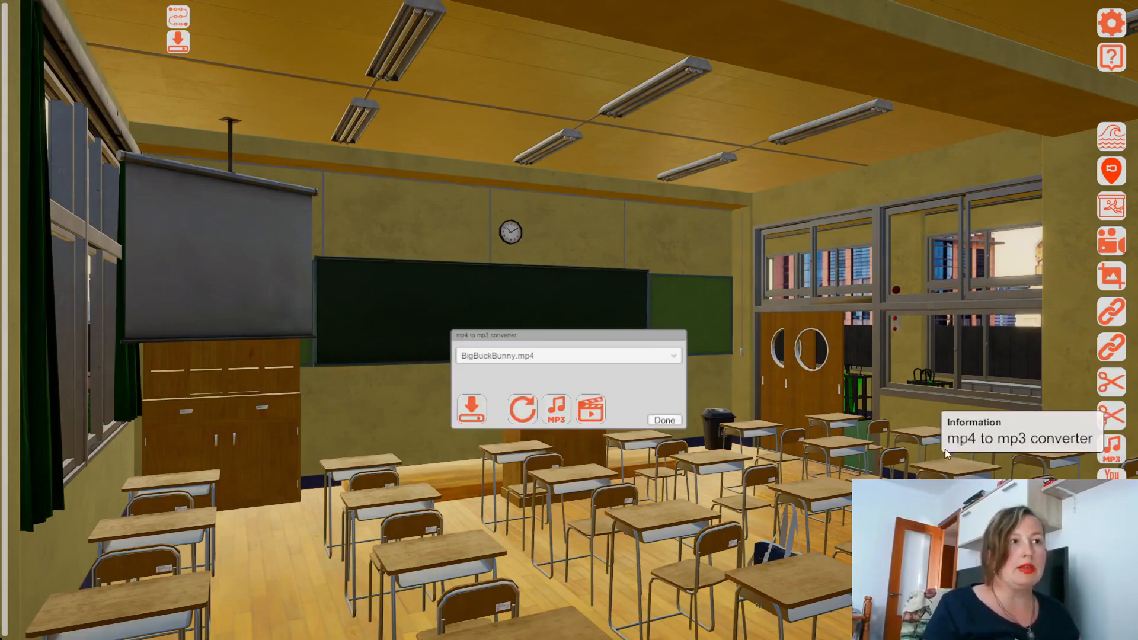
pyautogui.click(589, 360)
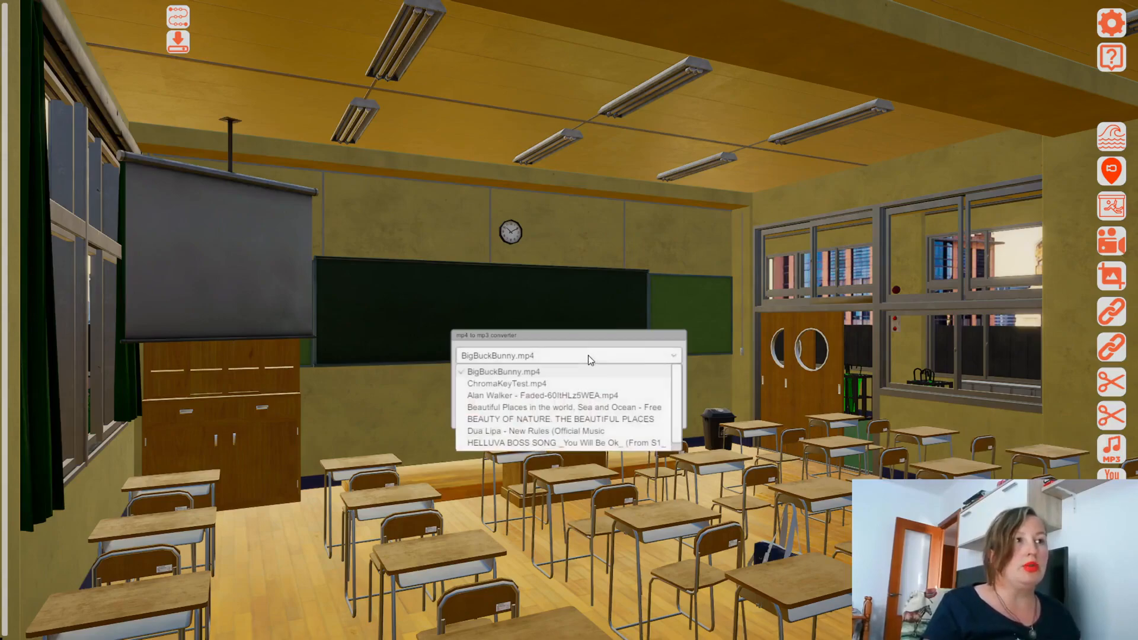
pyautogui.click(567, 395)
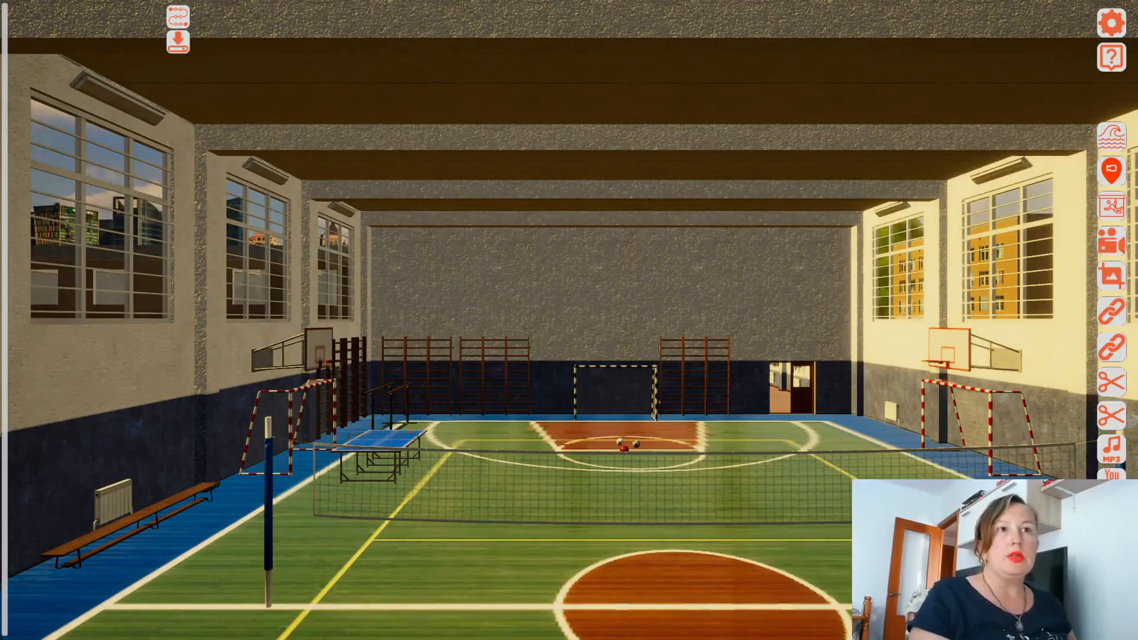
# Step: Open the mp4 cutter, choose Alan Walker - Faded-60ItHLz5WEA.mp4, inspect the start and end time options, and close the cutter
pyautogui.click(1111, 416)
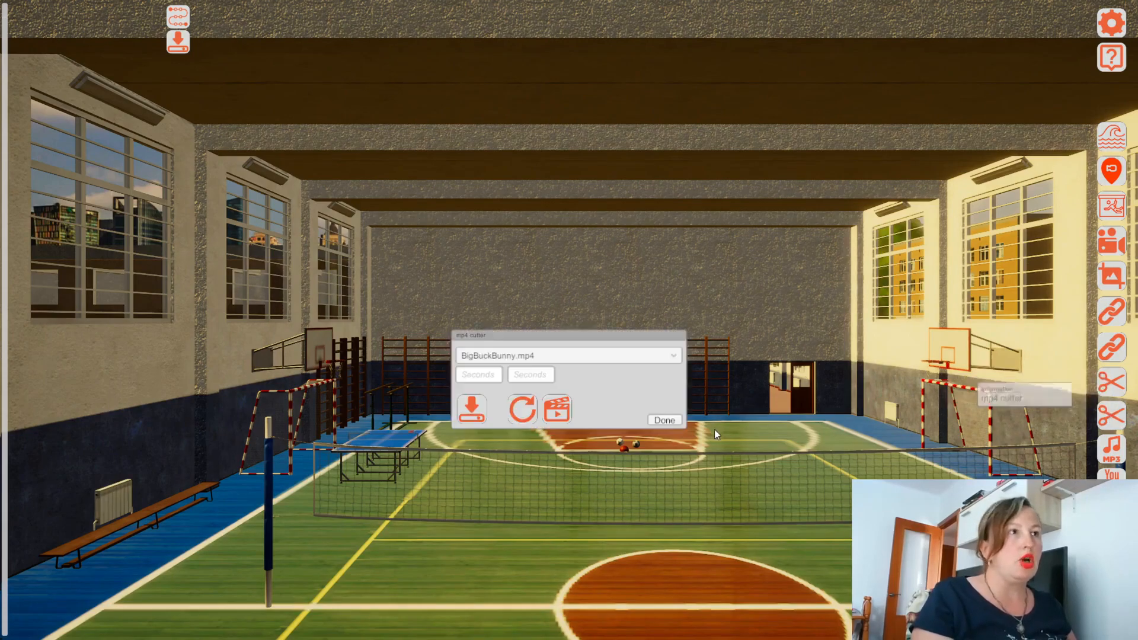
pyautogui.click(565, 358)
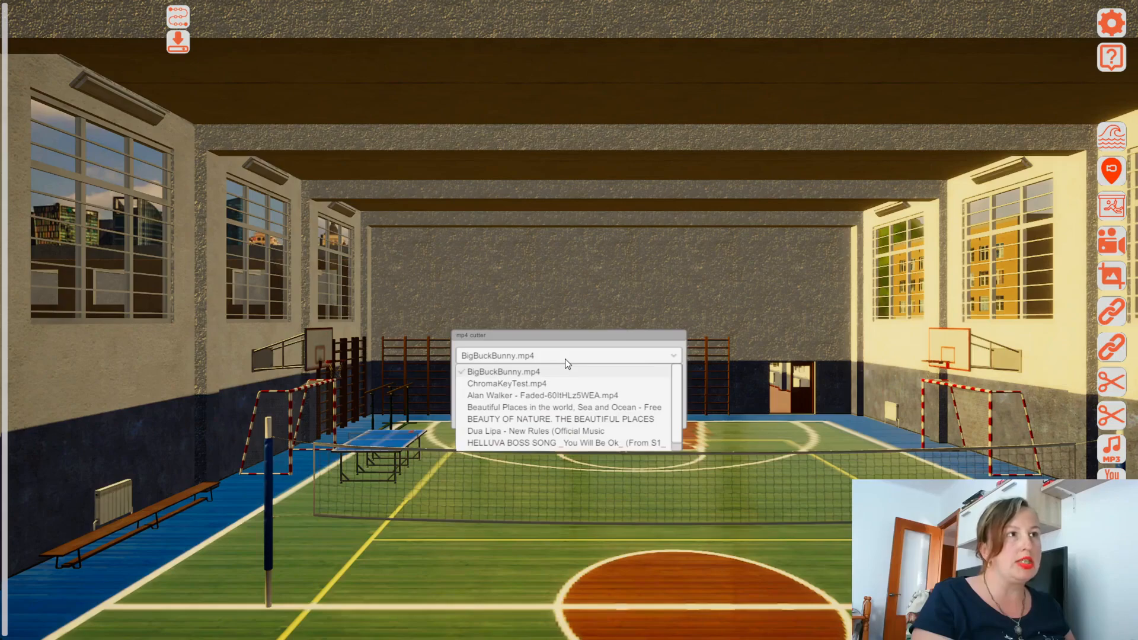
pyautogui.click(570, 396)
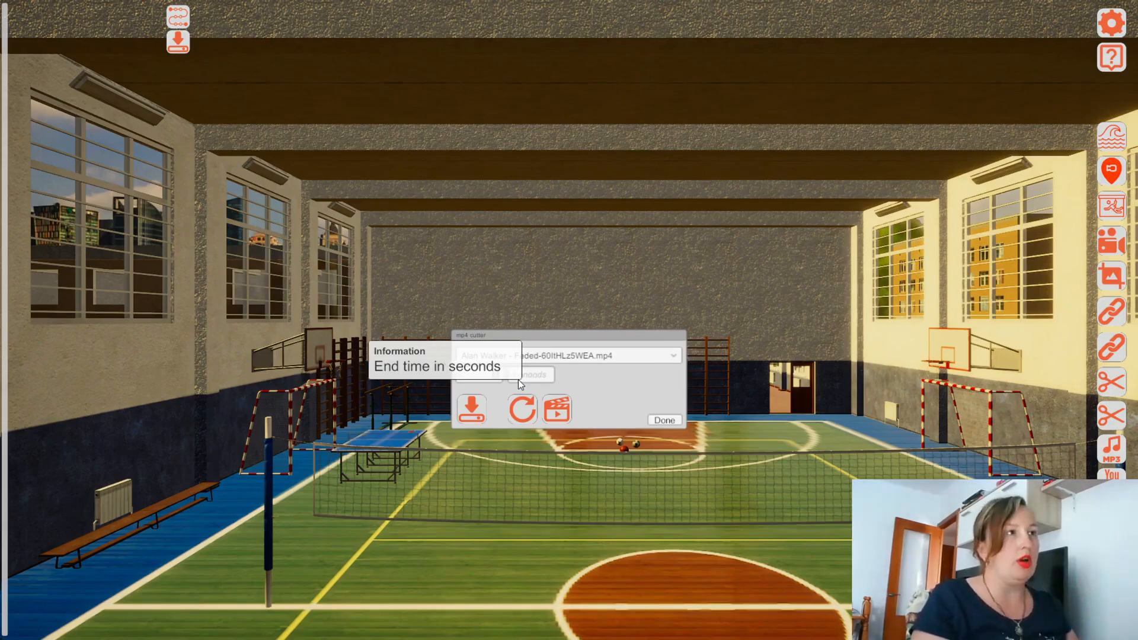
pyautogui.click(489, 379)
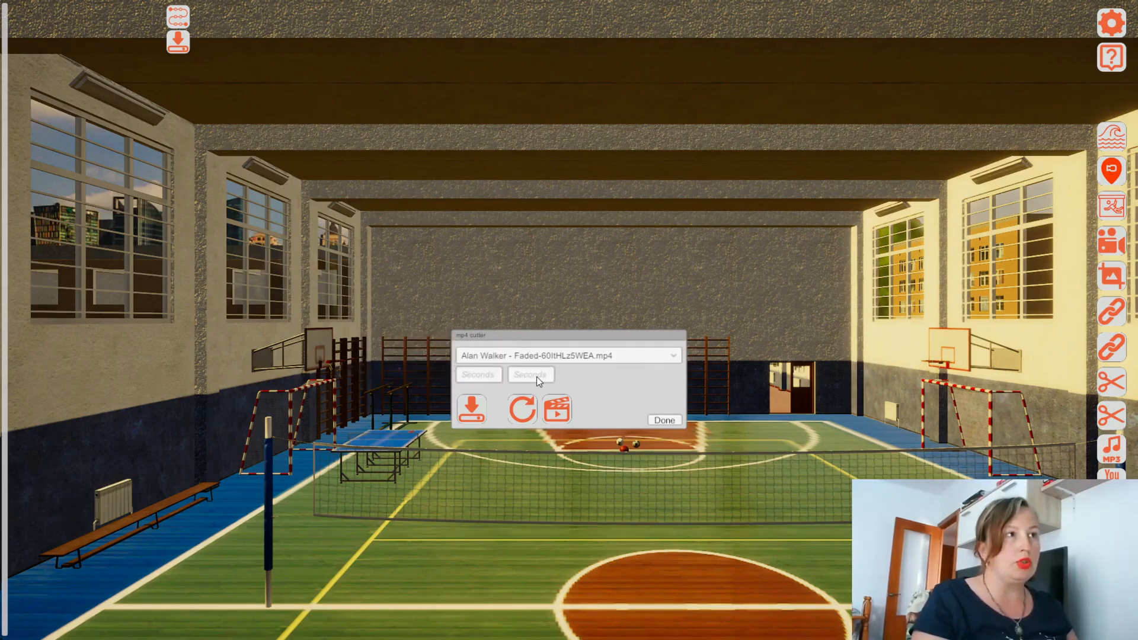
pyautogui.click(665, 419)
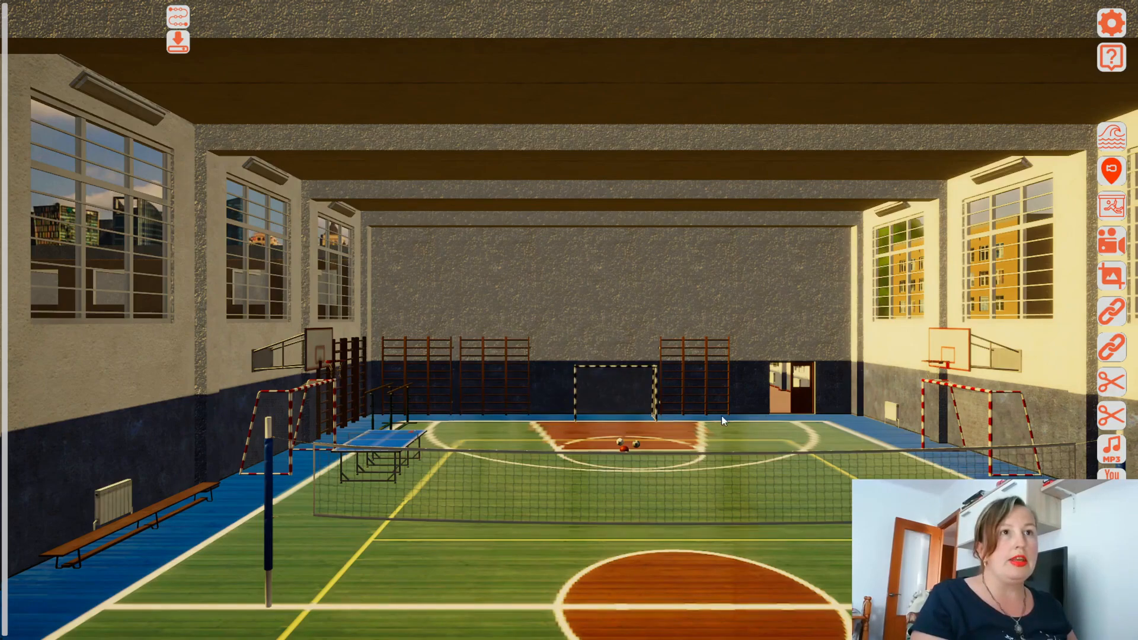
# Step: Open the mp3 cutter, choose Alan Walker - Faded.mp4.mp3 as the audio file, and close the cutter
pyautogui.click(1109, 383)
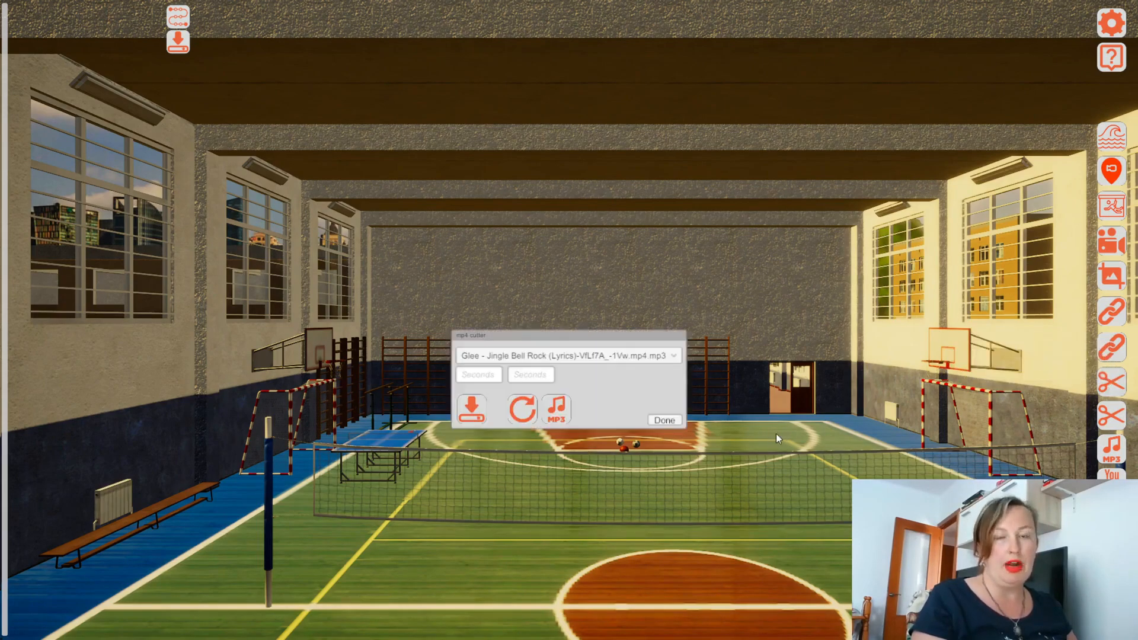
pyautogui.click(595, 355)
pyautogui.click(569, 383)
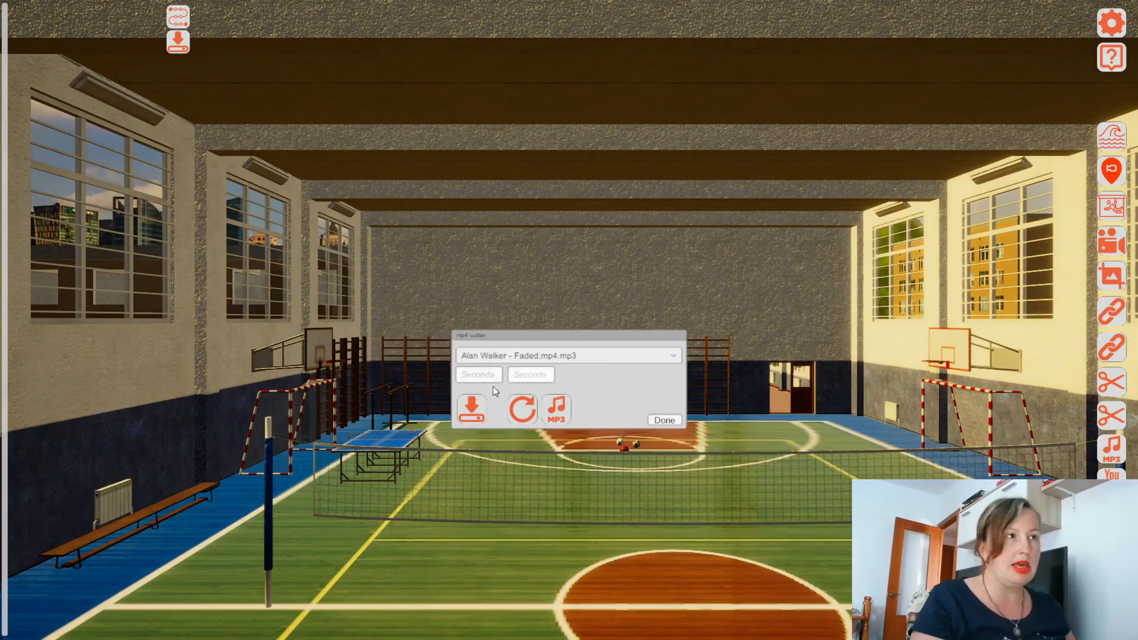
pyautogui.click(665, 420)
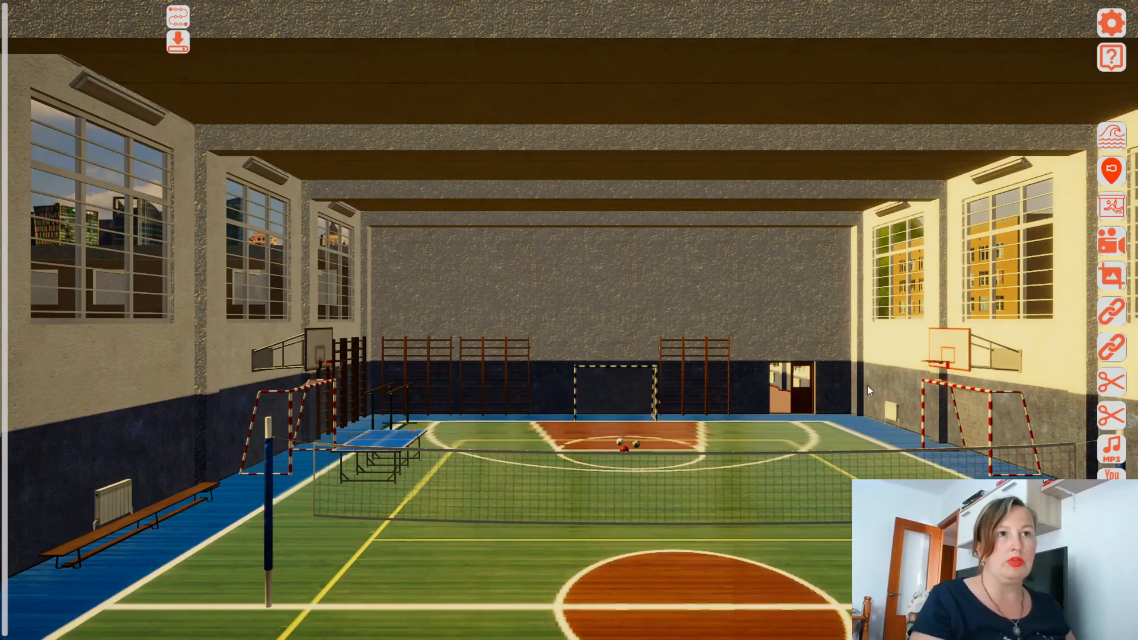
# Step: Open the mp3 merger, choose Alan Walker - Faded.mp4.mp3 as the second file, and close it without merging
pyautogui.click(1112, 350)
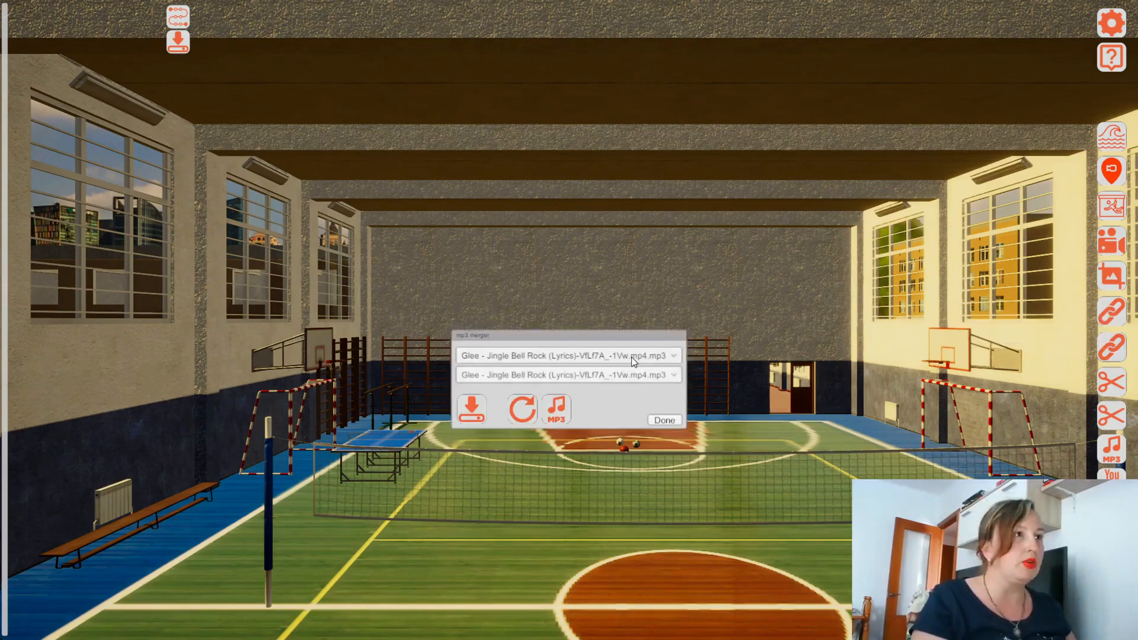
pyautogui.click(628, 376)
pyautogui.click(610, 403)
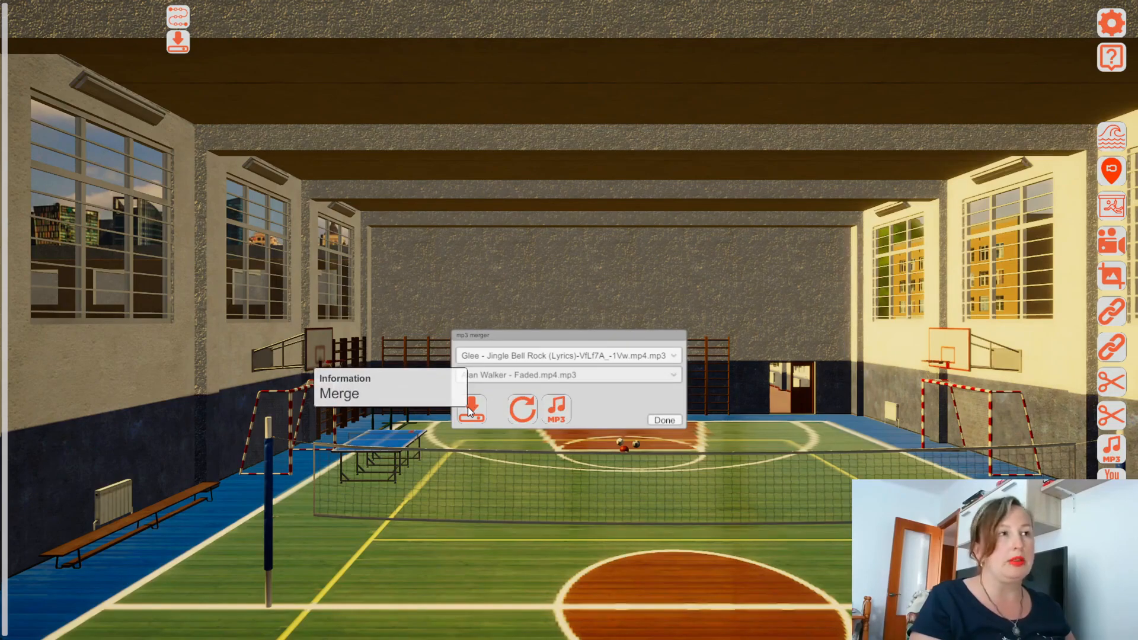
pyautogui.click(664, 420)
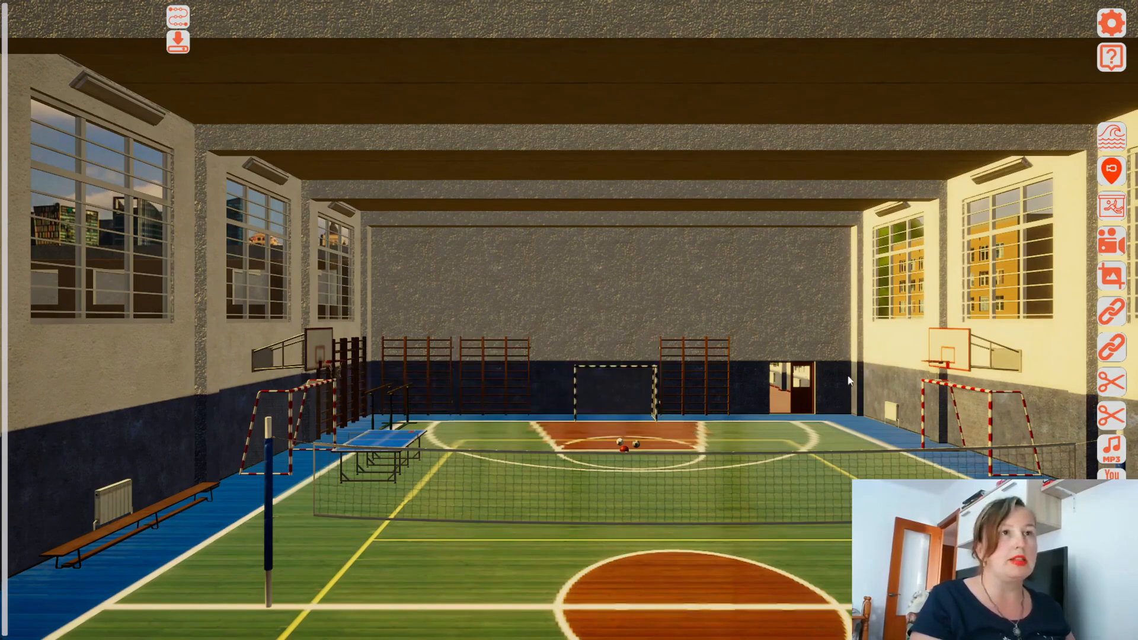
# Step: Open the mp4 merger and choose ChromaKeyTest.mp4 as the second video to combine with BigBuckBunny.mp4
pyautogui.click(1114, 311)
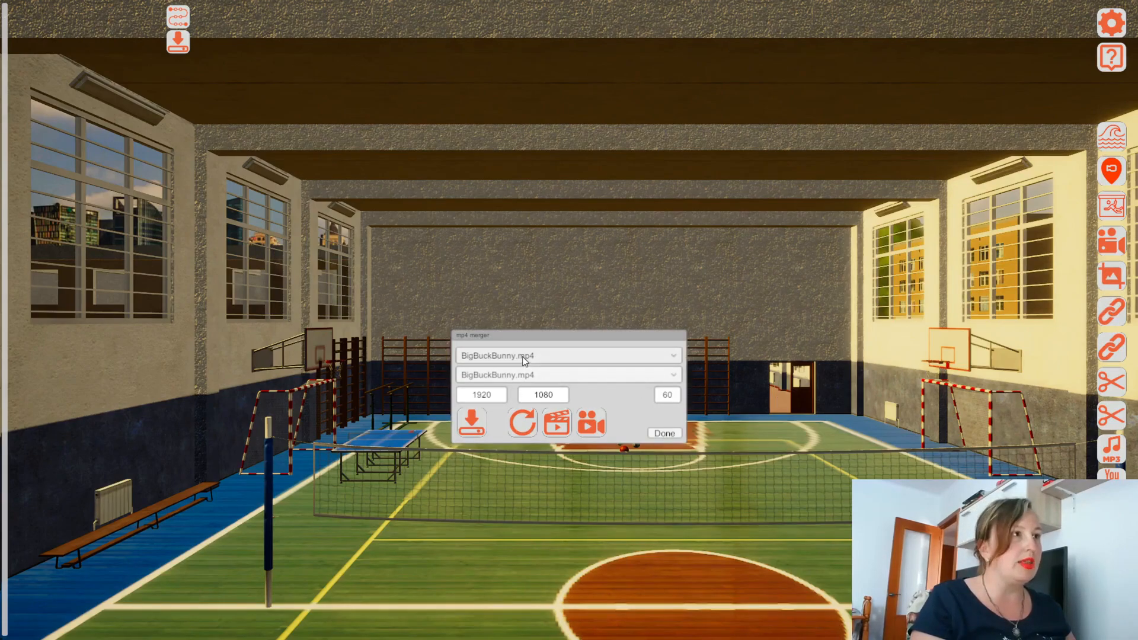
pyautogui.click(546, 376)
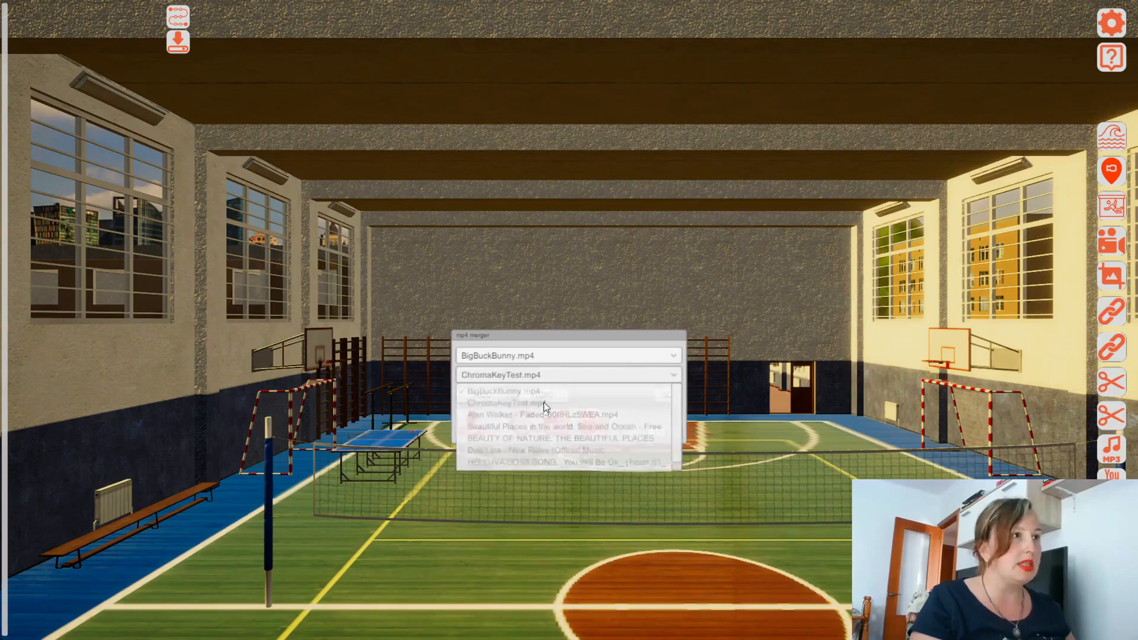
pyautogui.click(542, 402)
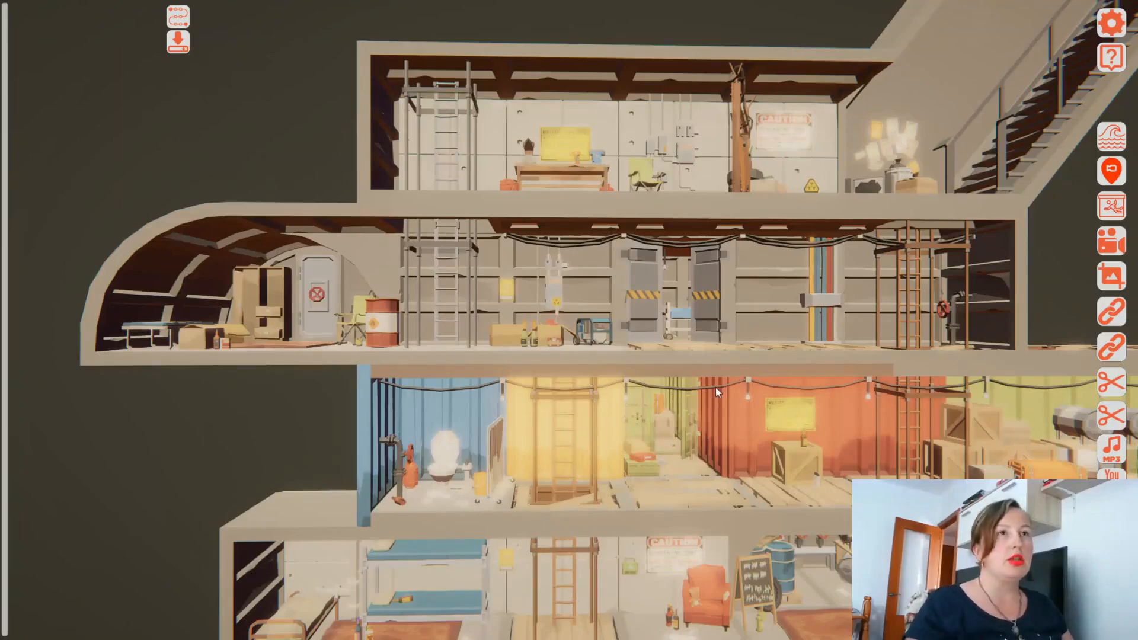
# Step: Review the physical camera control settings in the bunker scene and look through the available camera position slots
pyautogui.click(1110, 243)
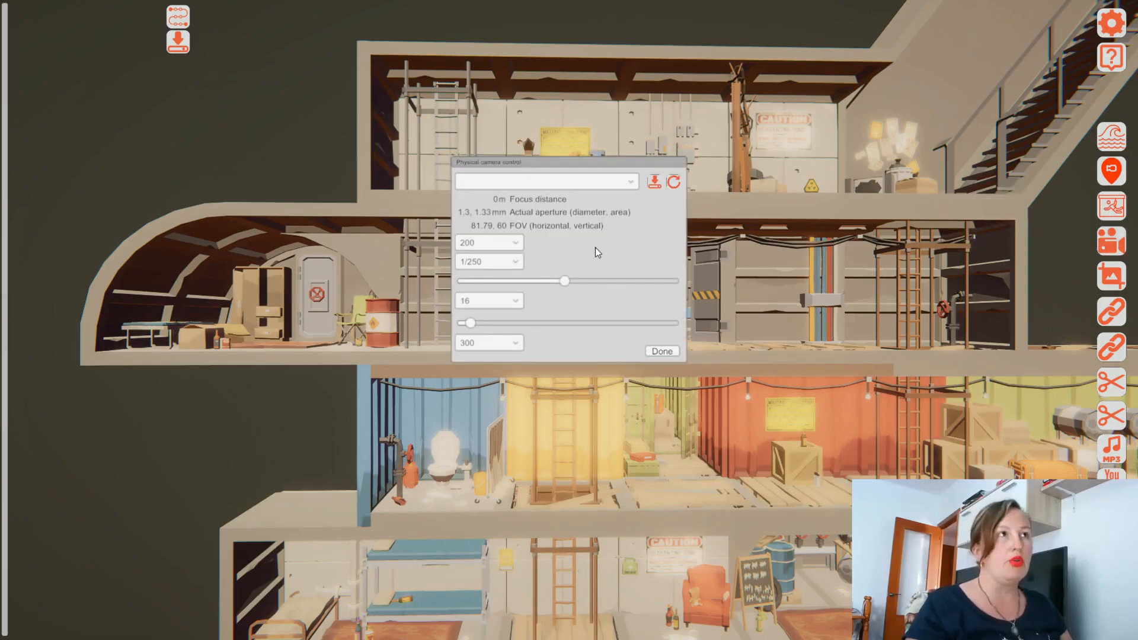
pyautogui.click(662, 352)
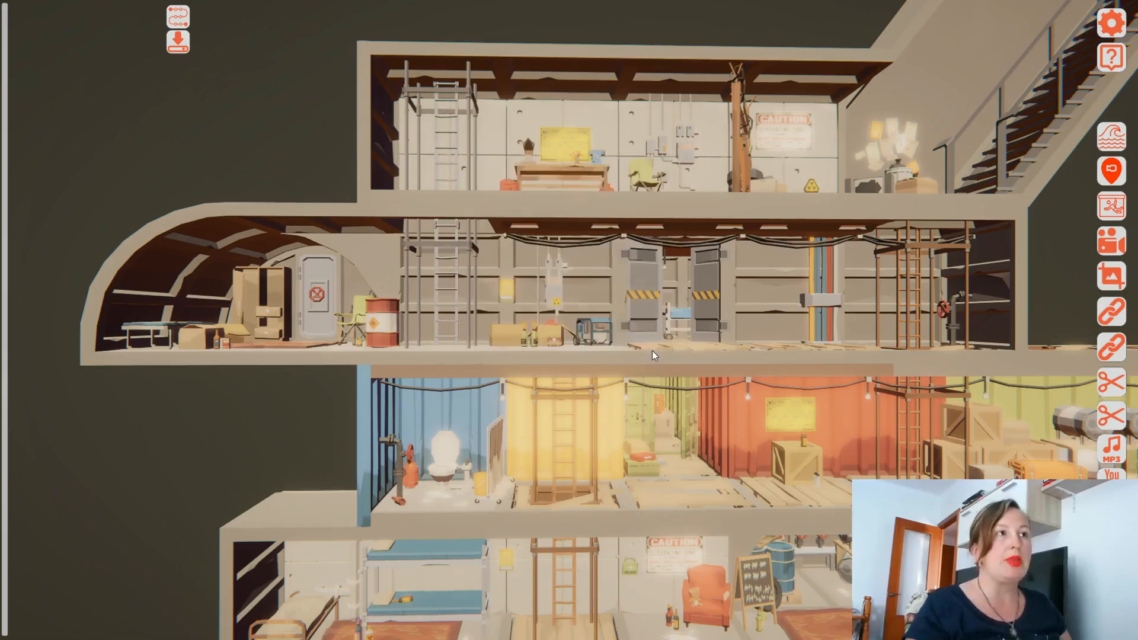
pyautogui.click(1112, 172)
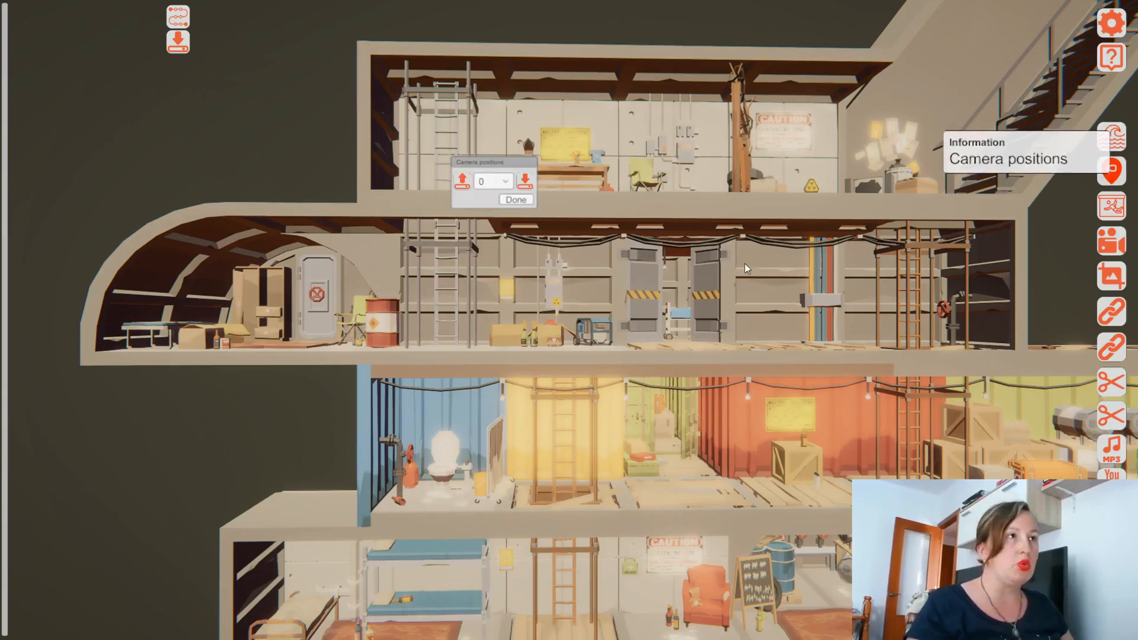
pyautogui.click(494, 183)
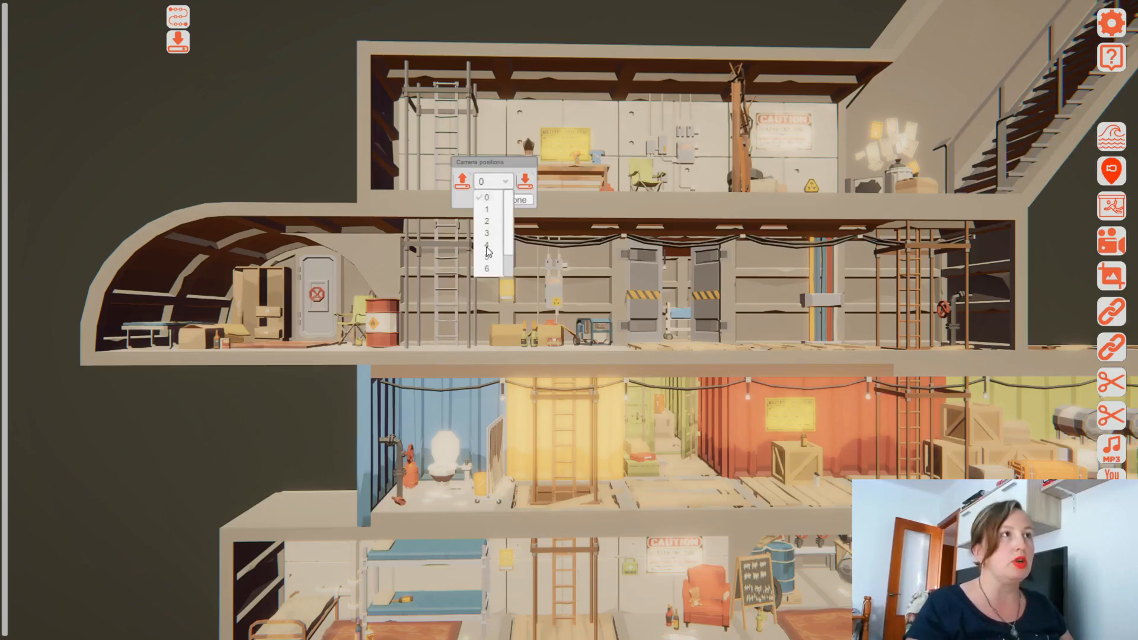
pyautogui.click(500, 183)
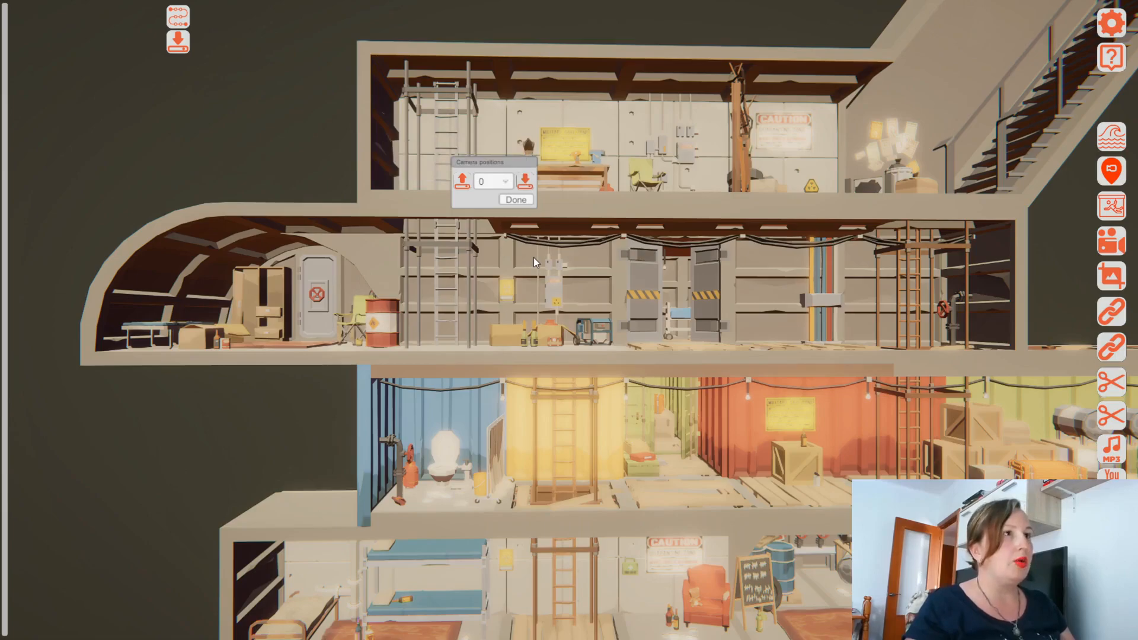
# Step: Move the camera toward the bunker's right end and save that view as camera position 1
pyautogui.press('Right')
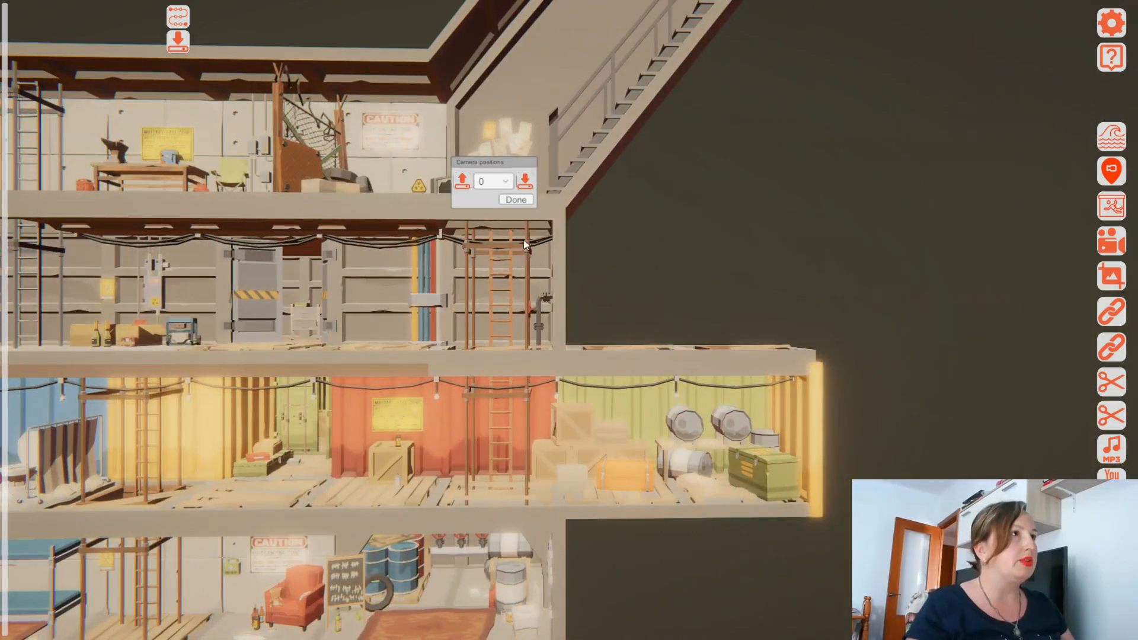
pyautogui.click(502, 181)
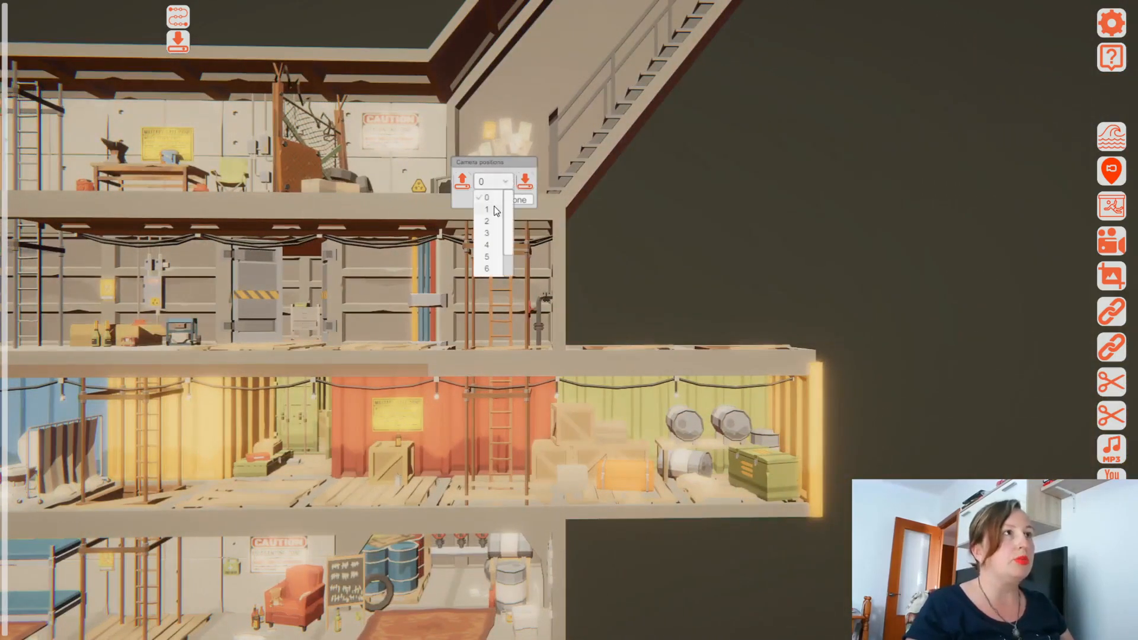
pyautogui.click(494, 210)
pyautogui.click(525, 181)
# Step: Move the camera to saved position 0 and from there to saved position 1
pyautogui.click(489, 180)
pyautogui.click(486, 195)
pyautogui.click(463, 181)
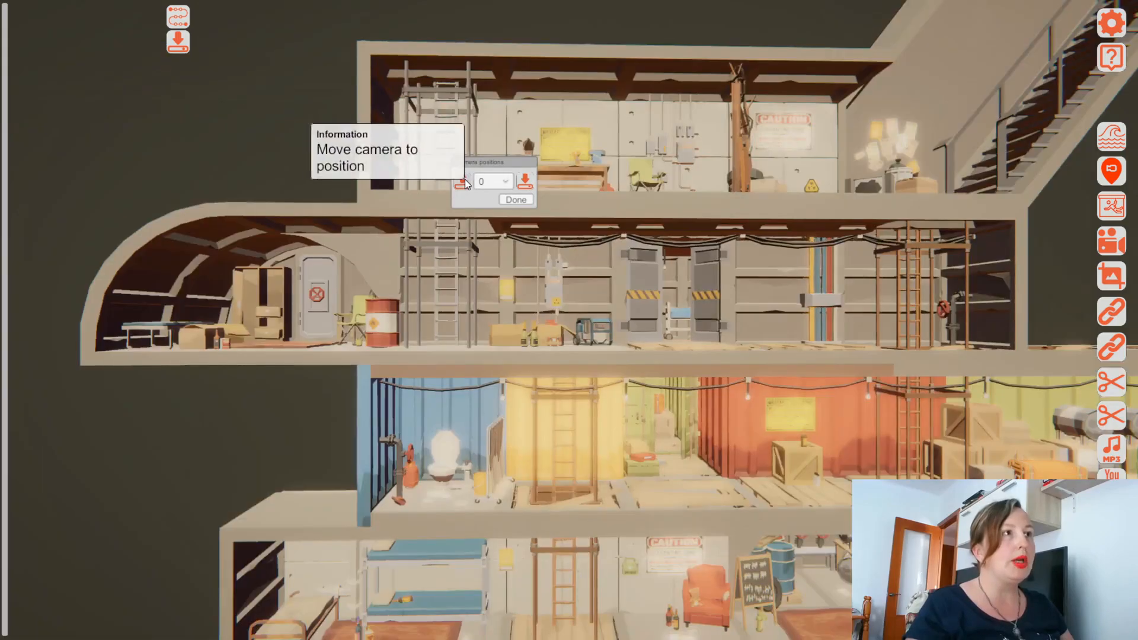
pyautogui.click(503, 182)
pyautogui.click(497, 209)
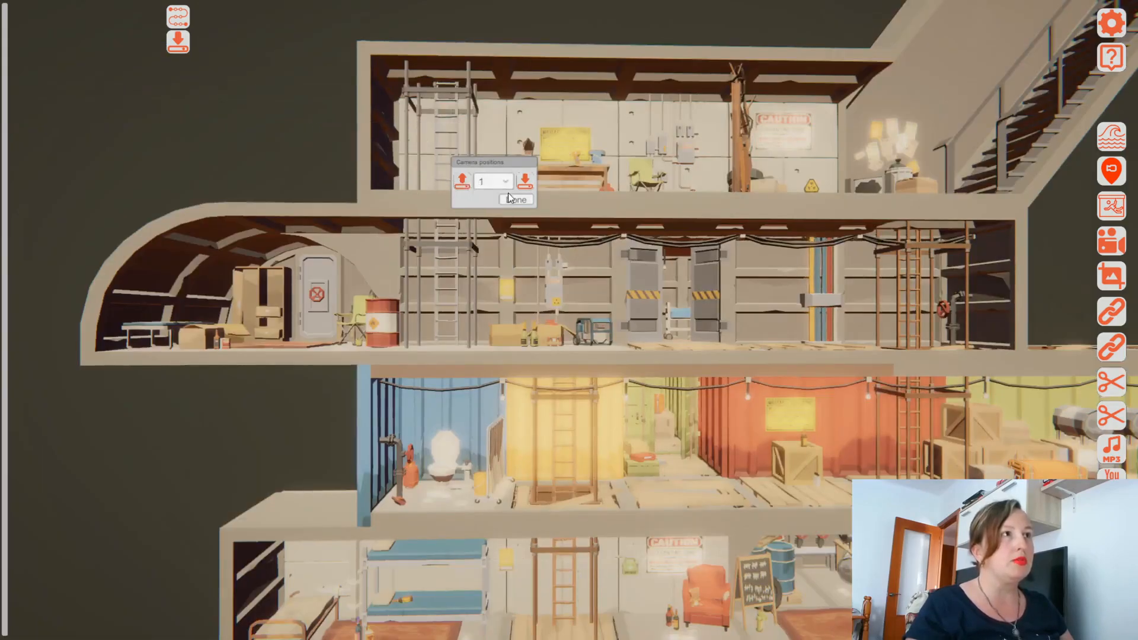
pyautogui.click(463, 181)
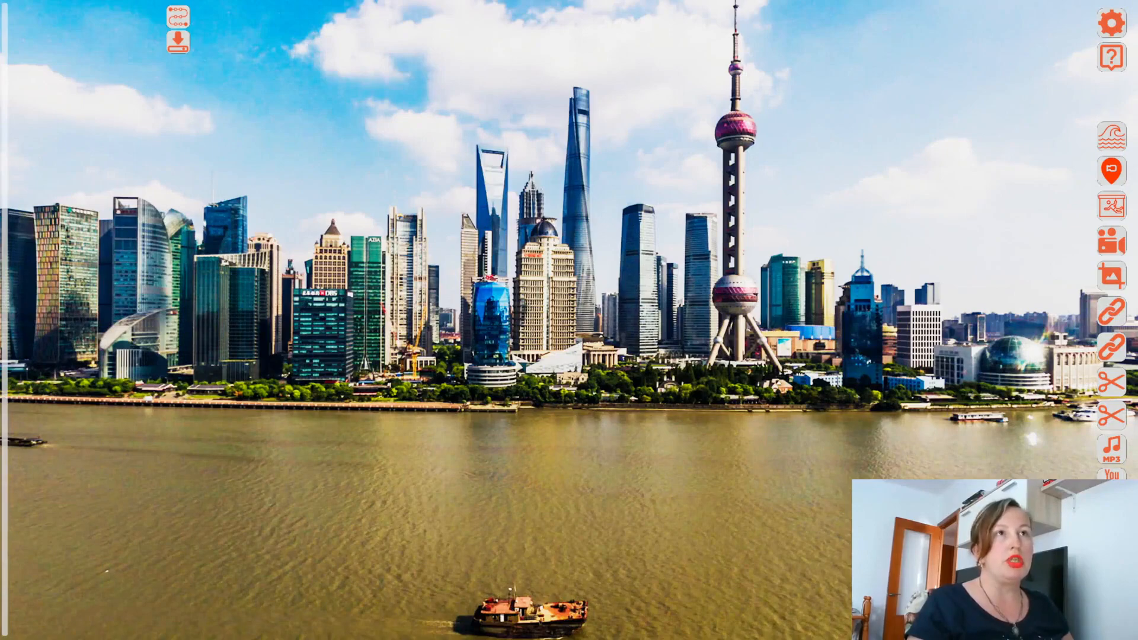
# Step: Open the water system in the city skyline scene and activate the water
pyautogui.click(1110, 137)
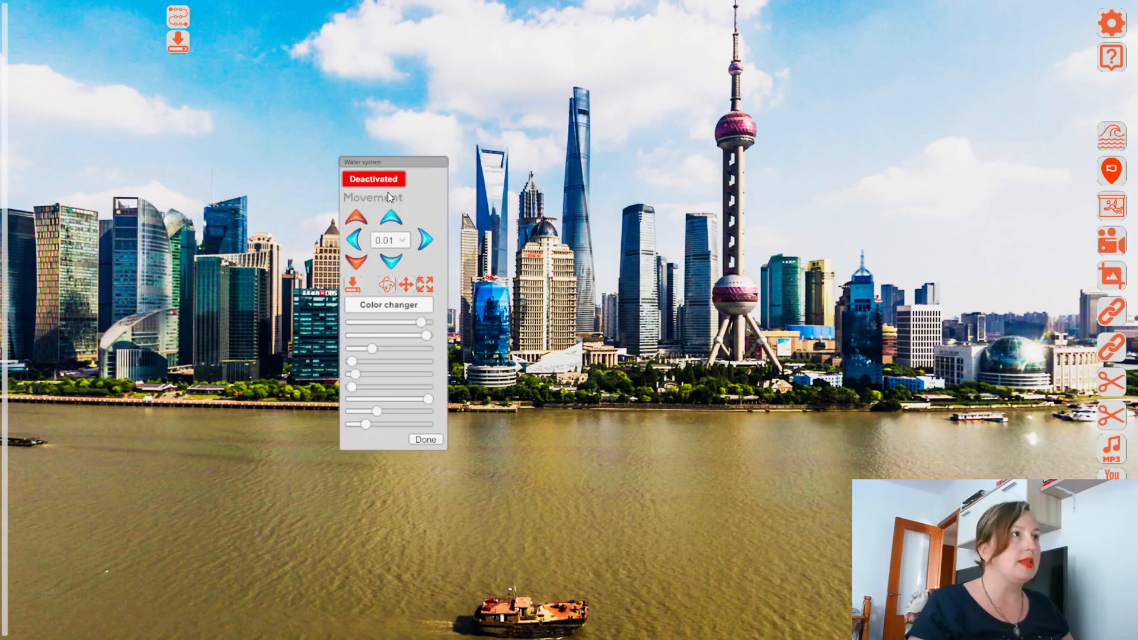
pyautogui.click(390, 185)
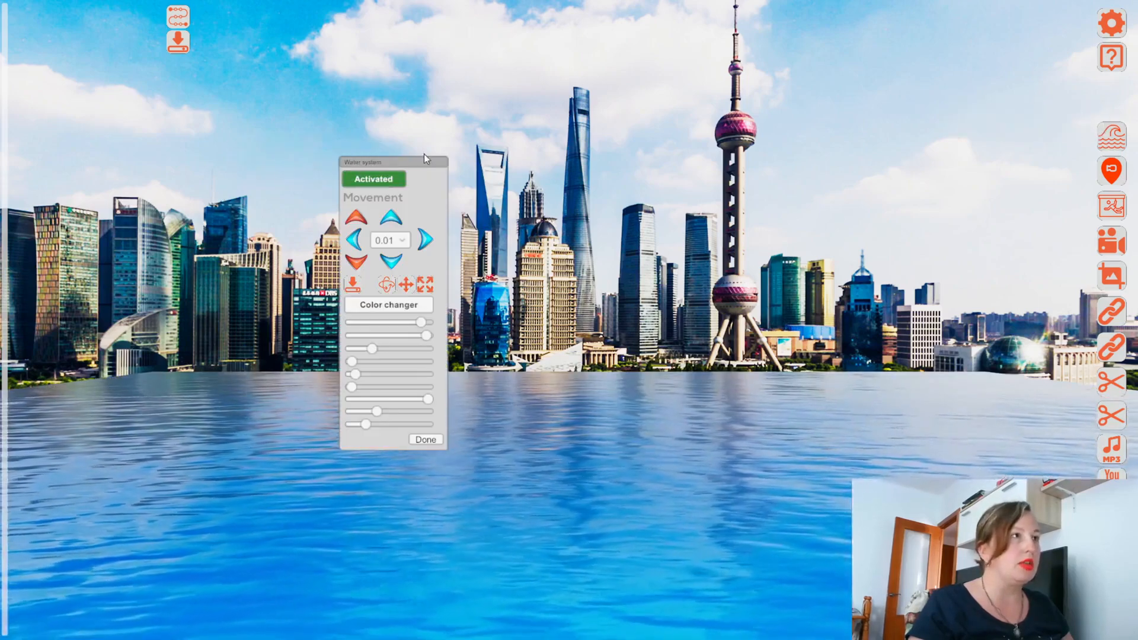
# Step: Try black (000000FF) as the water colour
pyautogui.click(390, 304)
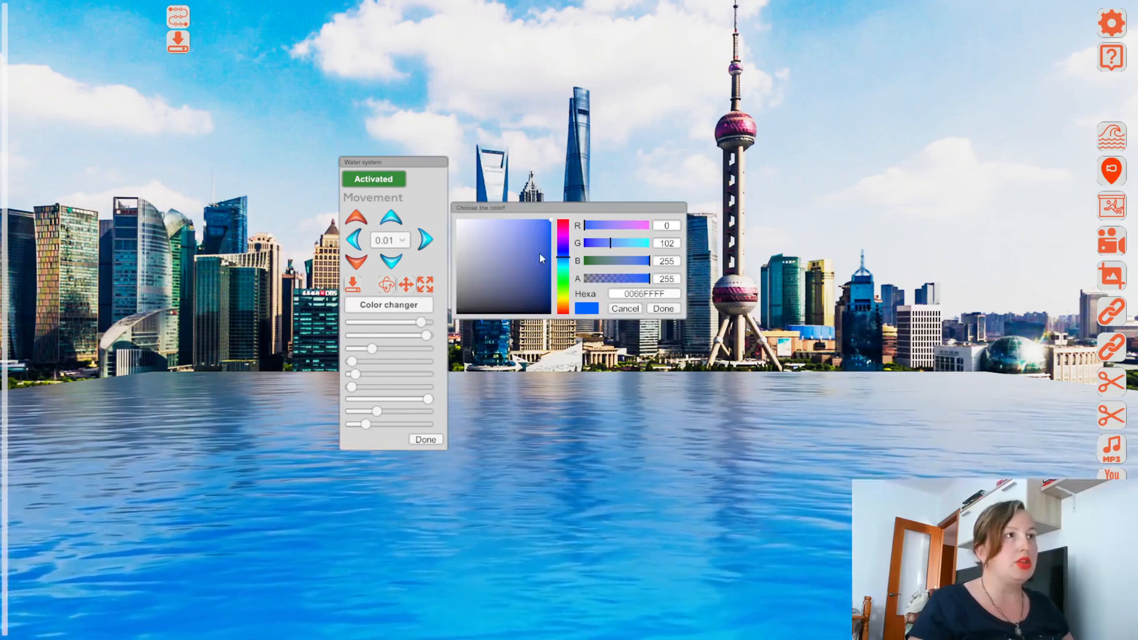
pyautogui.moveTo(519, 239)
pyautogui.mouseDown()
pyautogui.moveTo(496, 283)
pyautogui.moveTo(432, 306)
pyautogui.moveTo(580, 330)
pyautogui.mouseUp()
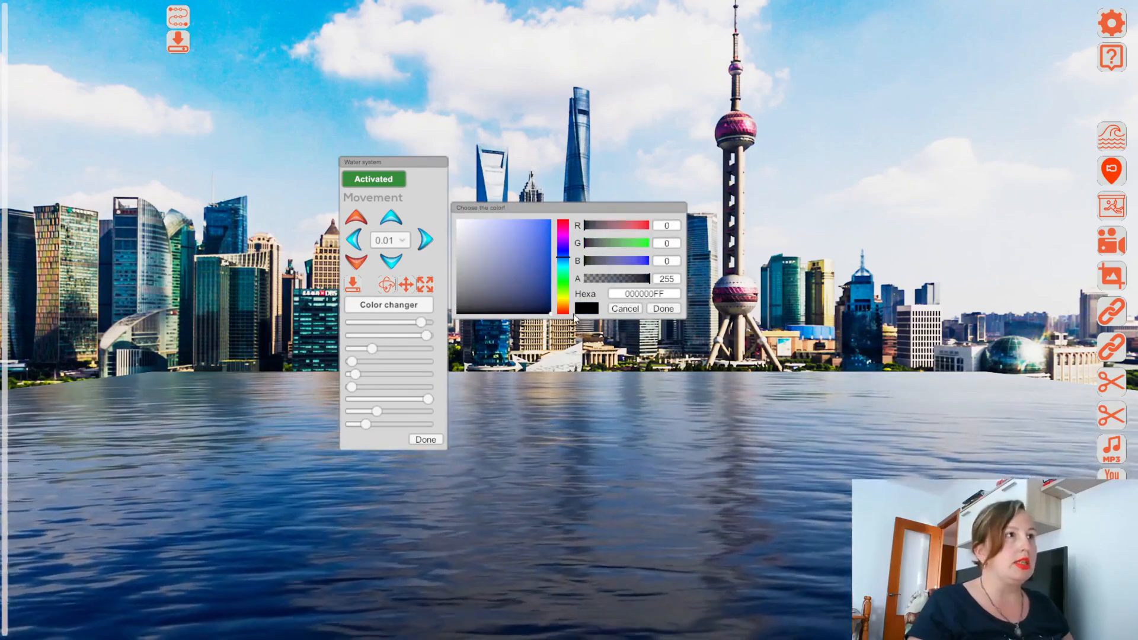
pyautogui.click(625, 309)
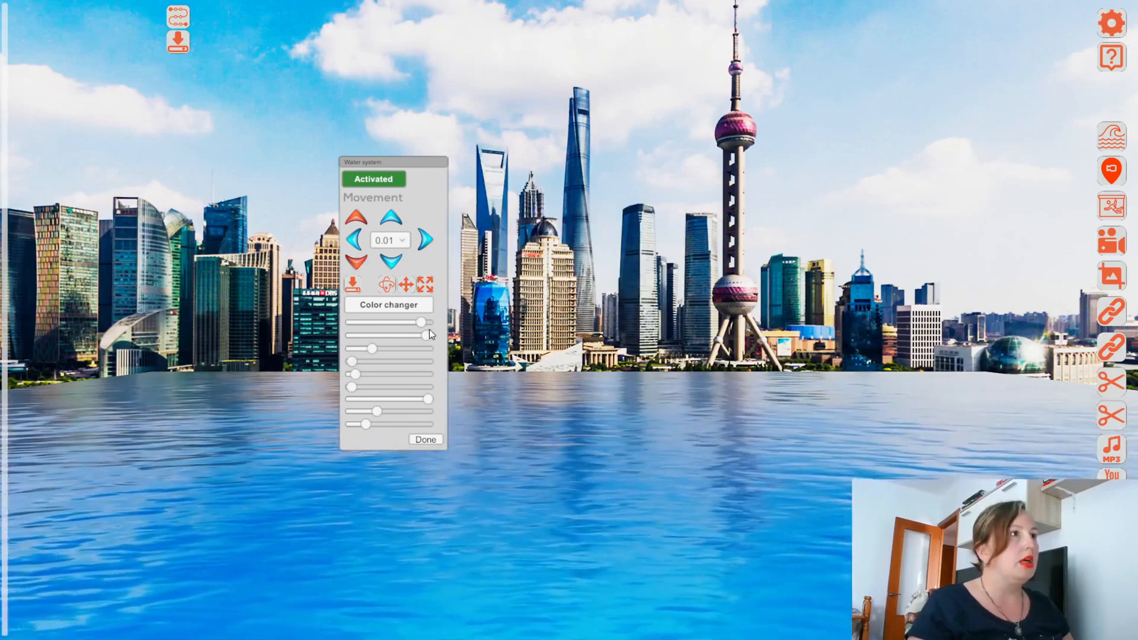
# Step: Lower the water's smoothness to near its minimum and raise it back to a high level, slightly adjusting the neighbouring surface settings
pyautogui.moveTo(419, 321); pyautogui.dragTo(355, 323)
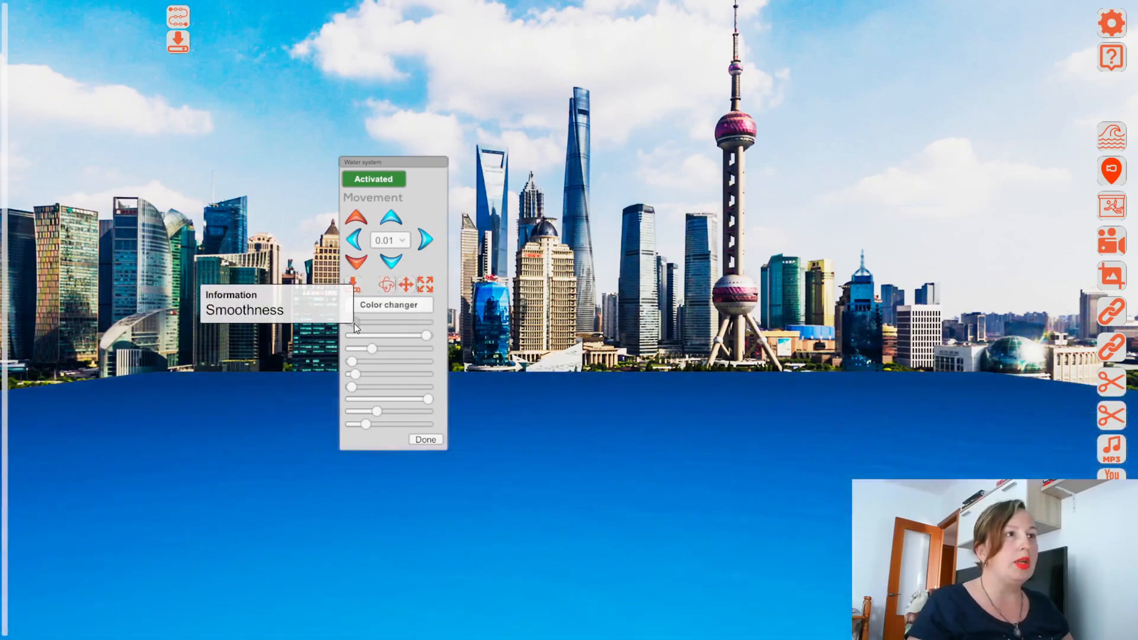
pyautogui.moveTo(406, 328); pyautogui.dragTo(370, 349)
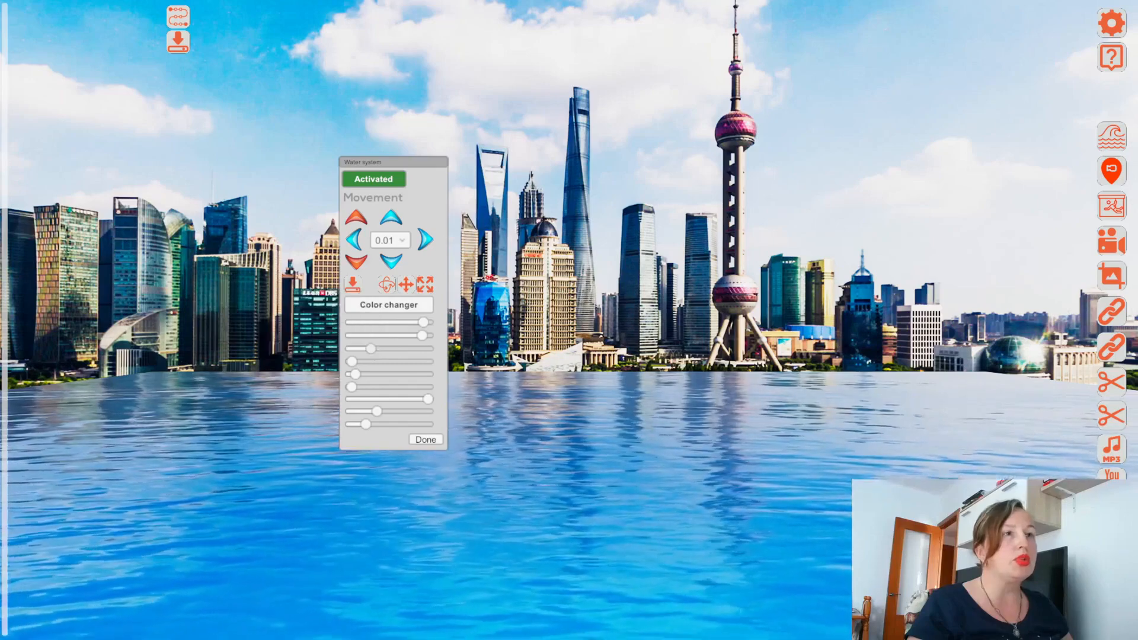